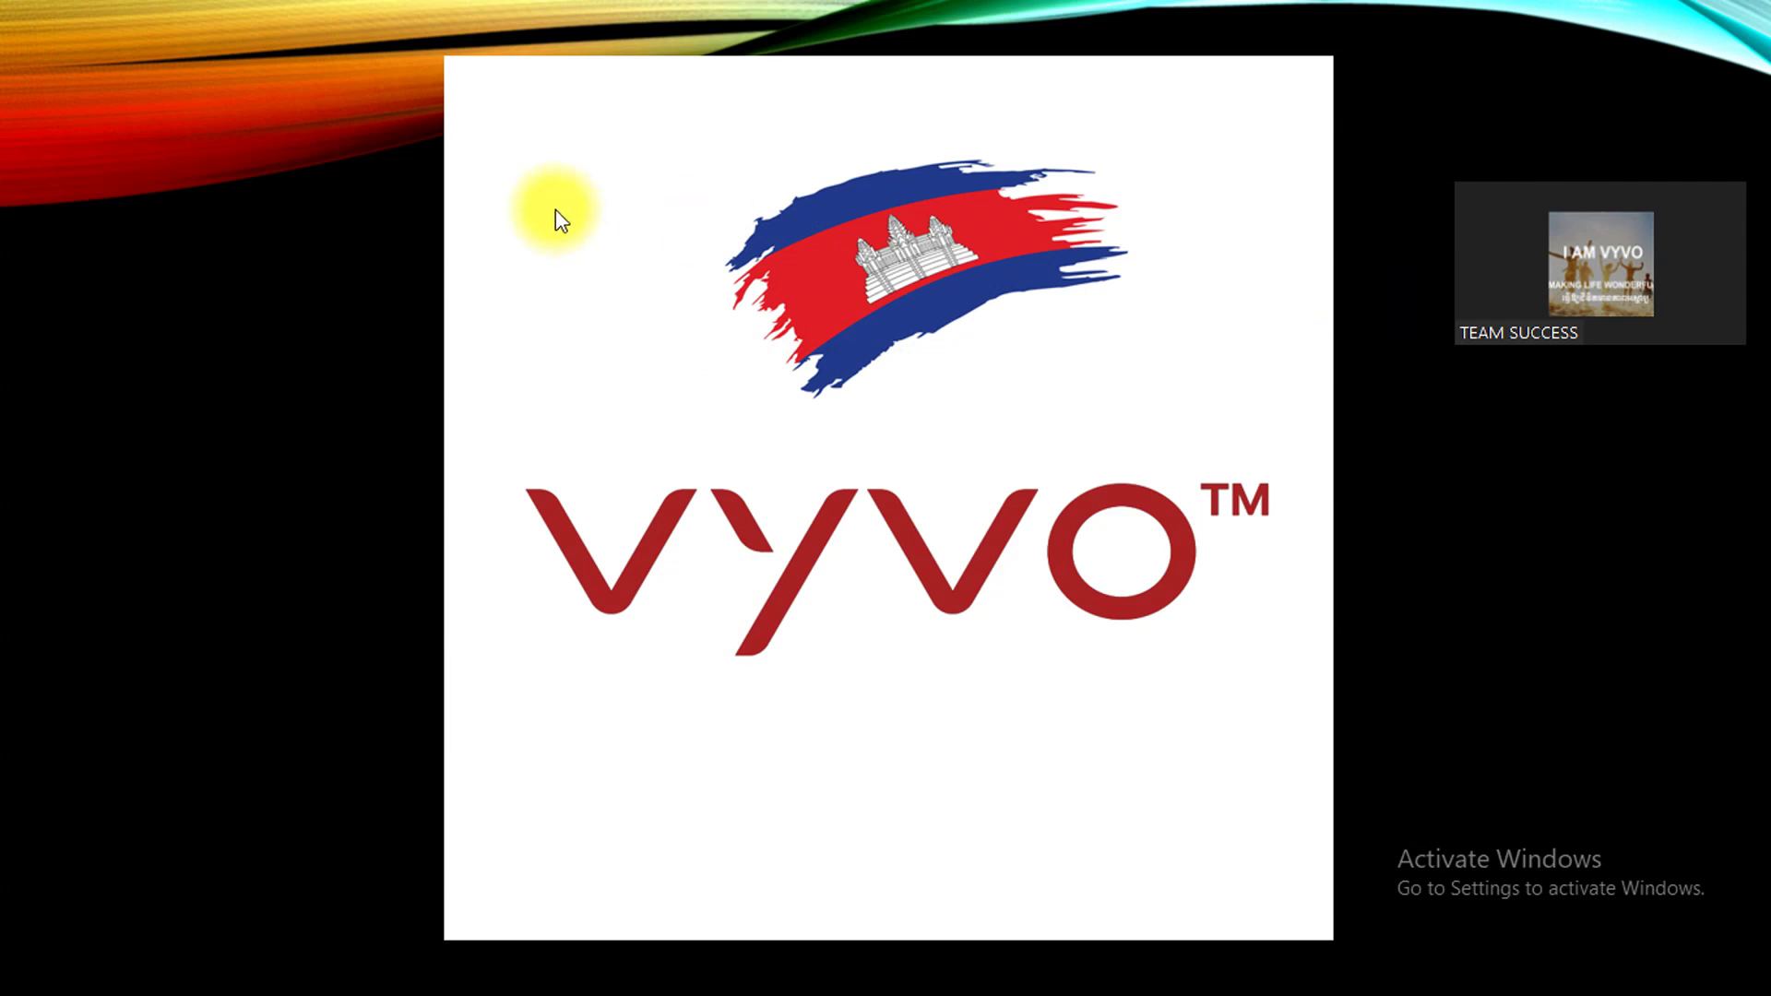
End the slide show and close the open PowerPoint presentations with their changes saved, minimizing the Zoom window.
key("Escape")
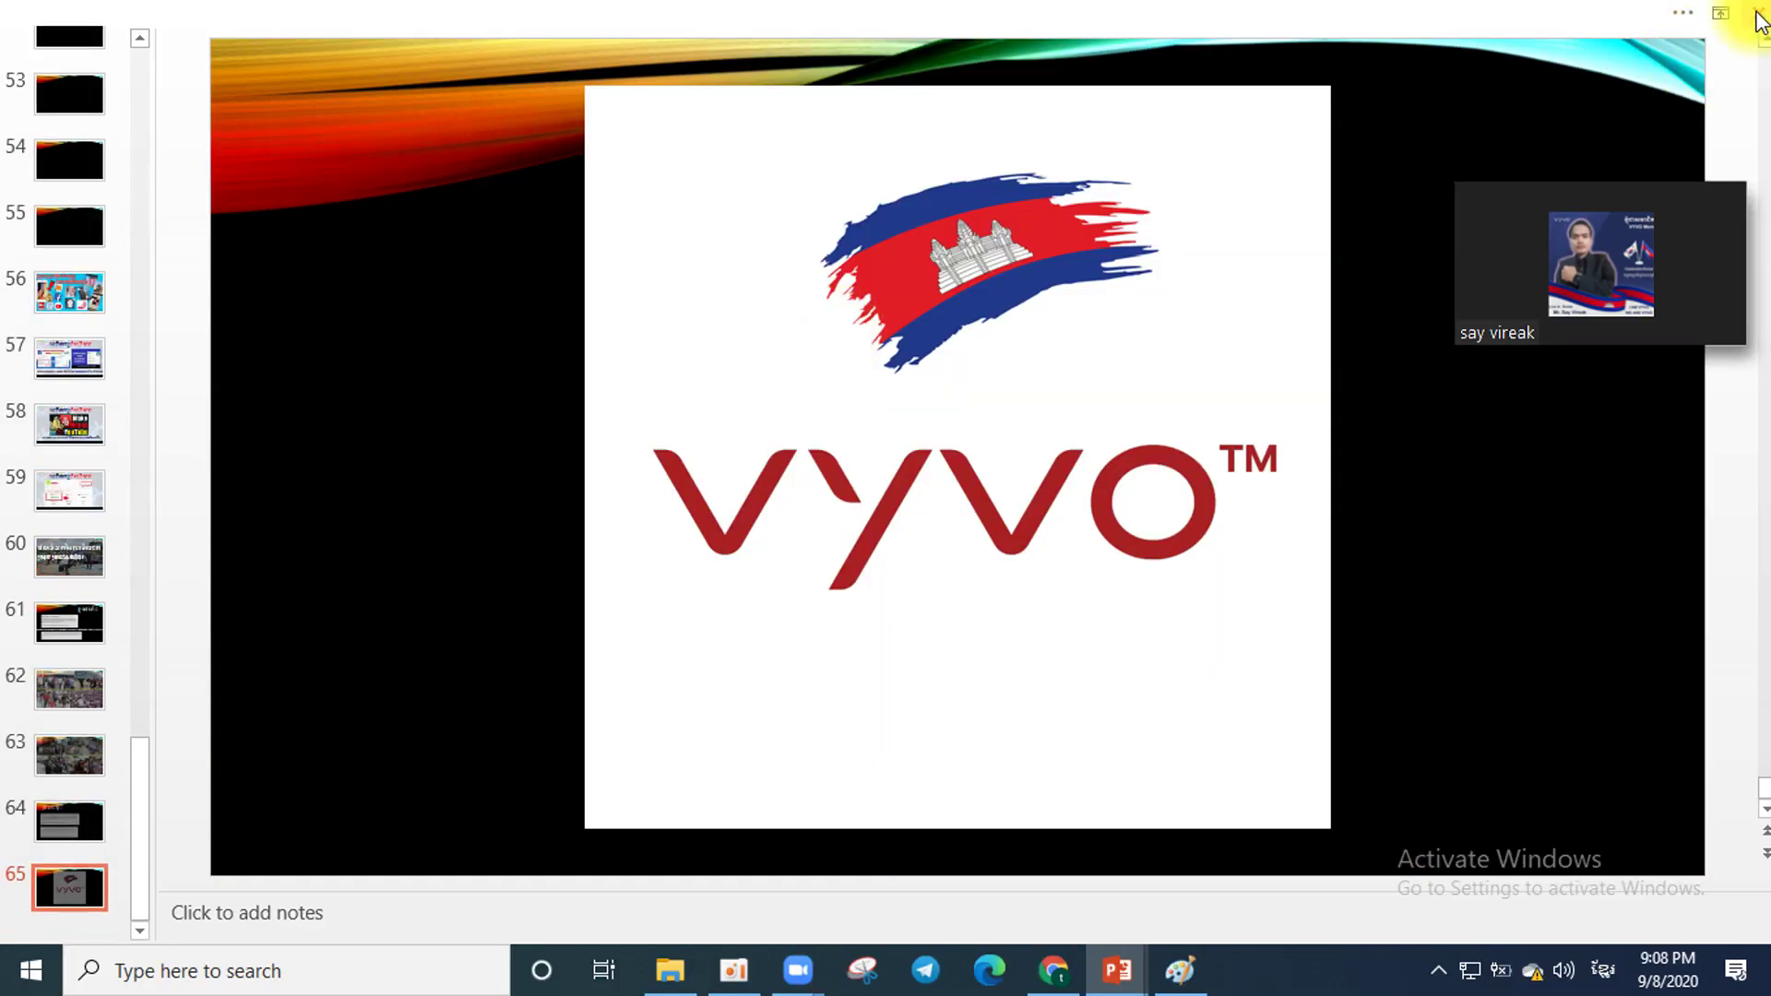
left_click(1758, 13)
left_click(780, 534)
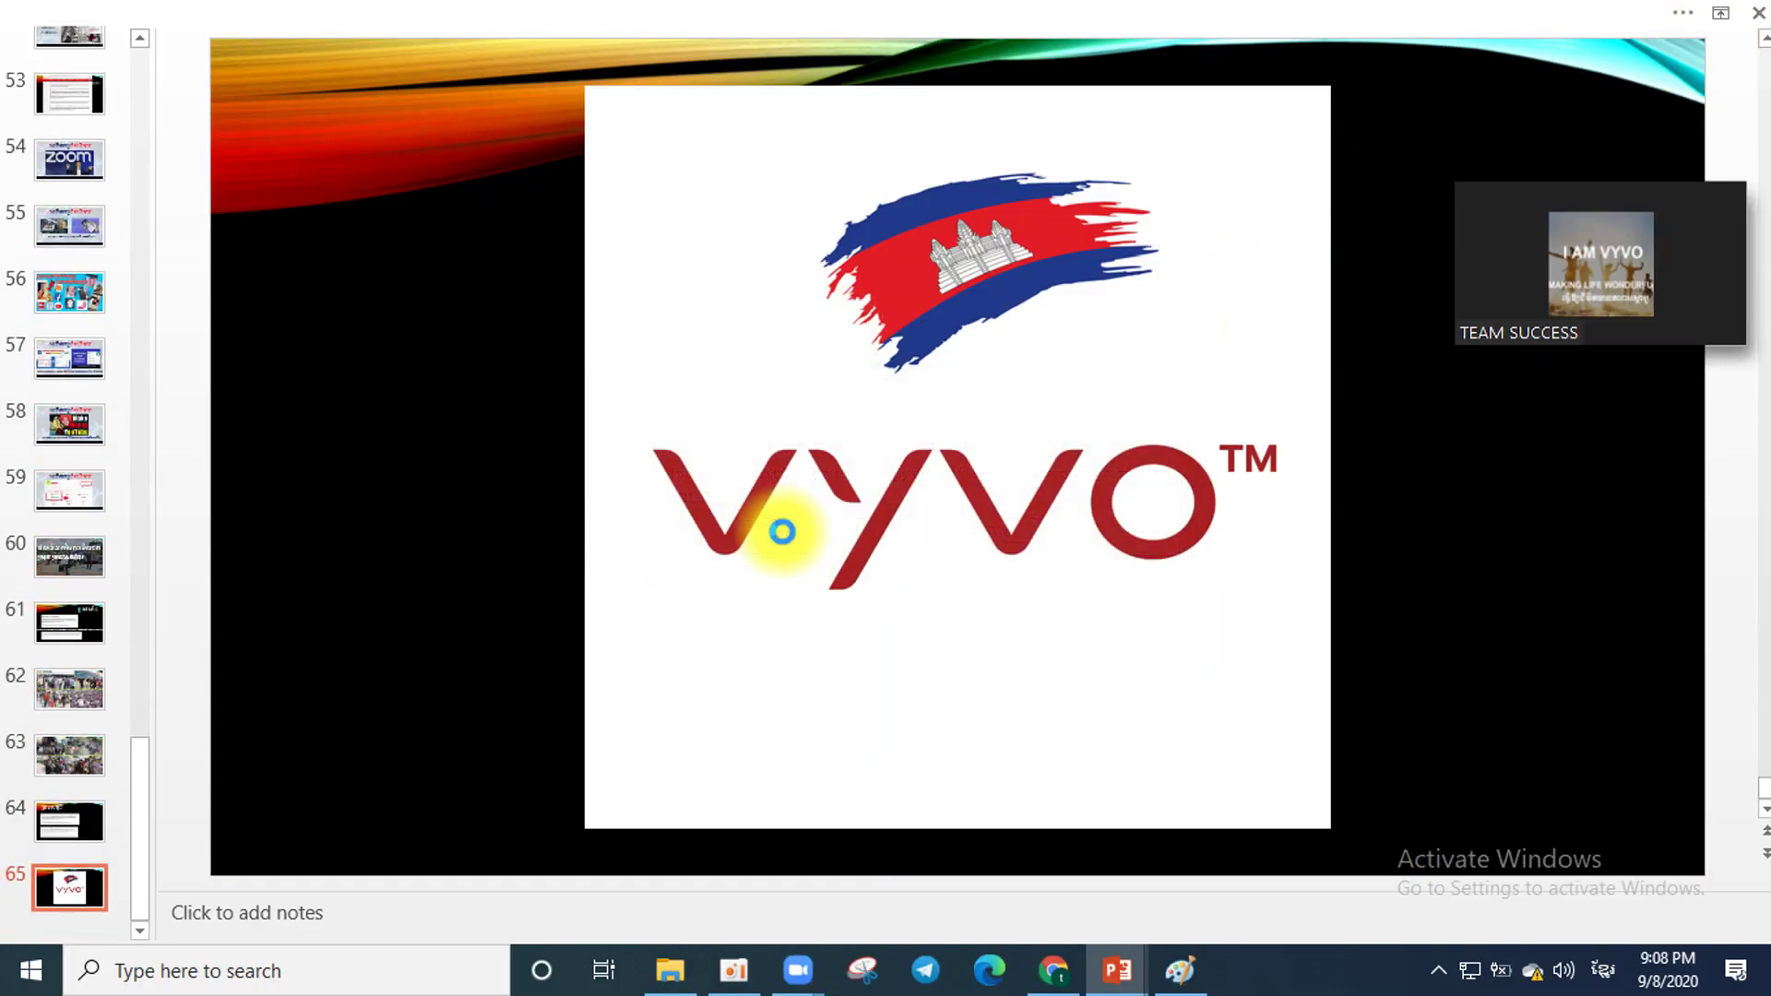
left_click(1746, 13)
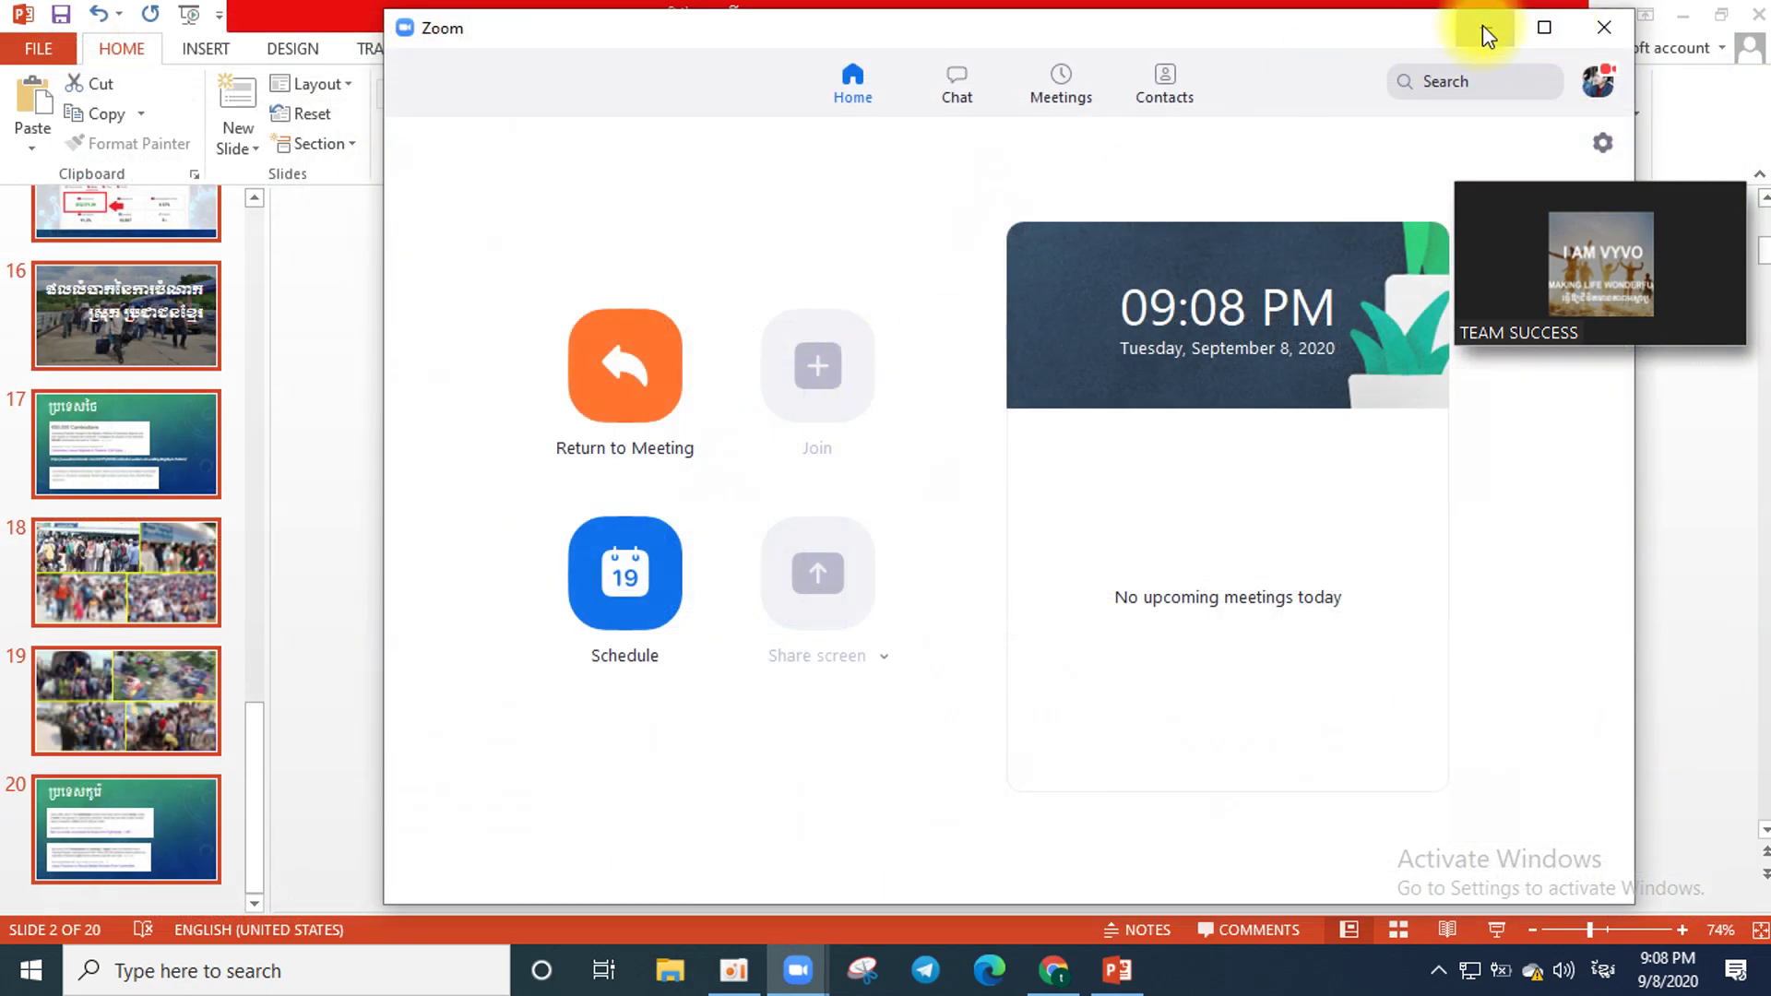
left_click(1483, 27)
left_click(1757, 14)
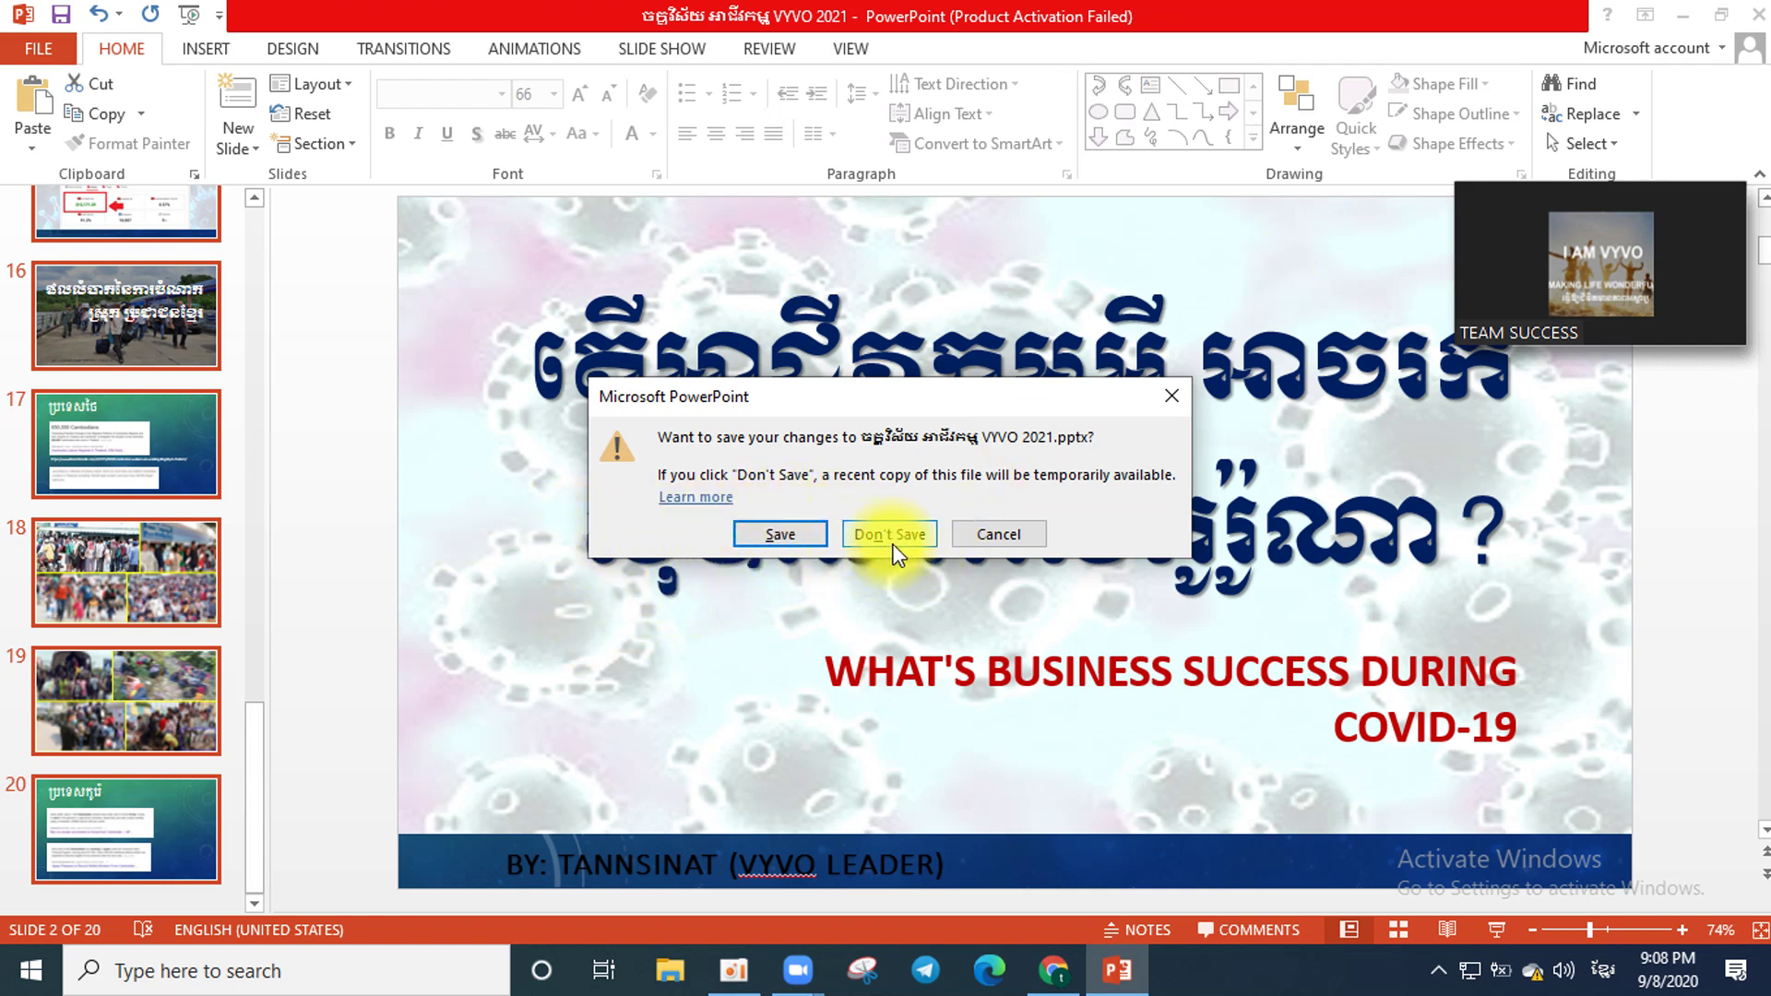
left_click(792, 538)
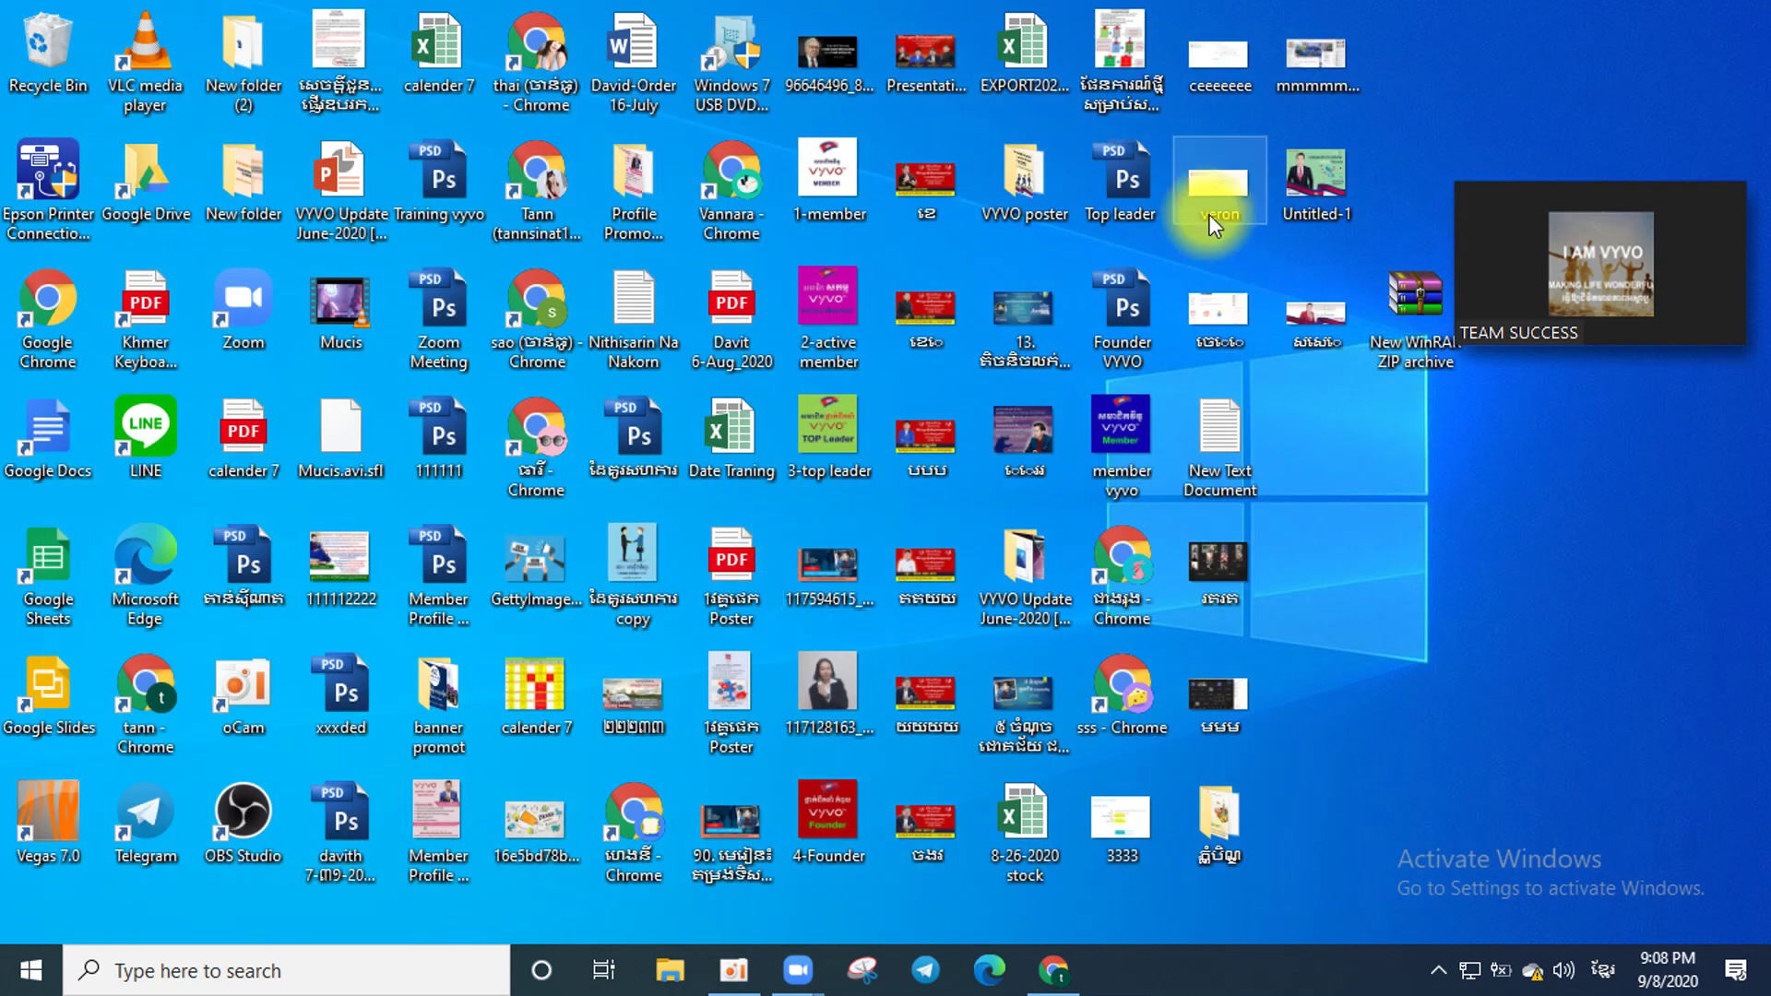
Refresh the desktop and move the floating meeting video thumbnail further down the screen.
right_click(1596, 87)
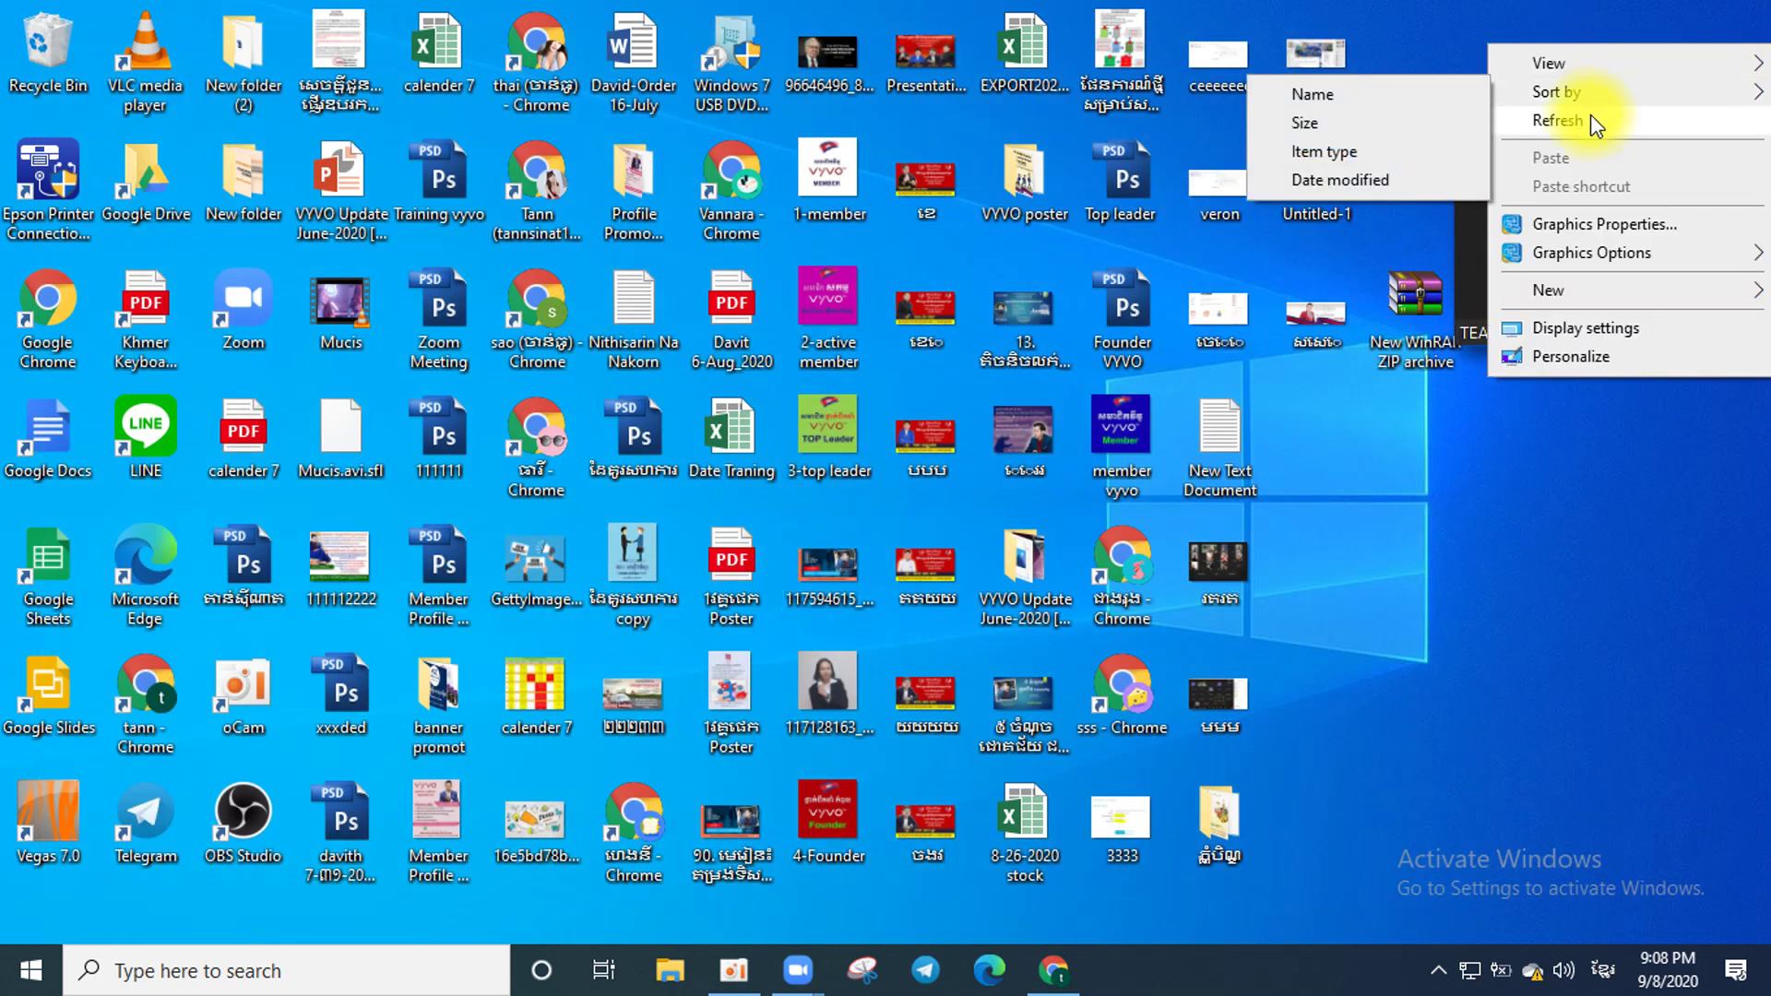
left_click(1590, 118)
left_click_drag(1497, 181, 1496, 461)
right_click(1435, 96)
left_click(1497, 175)
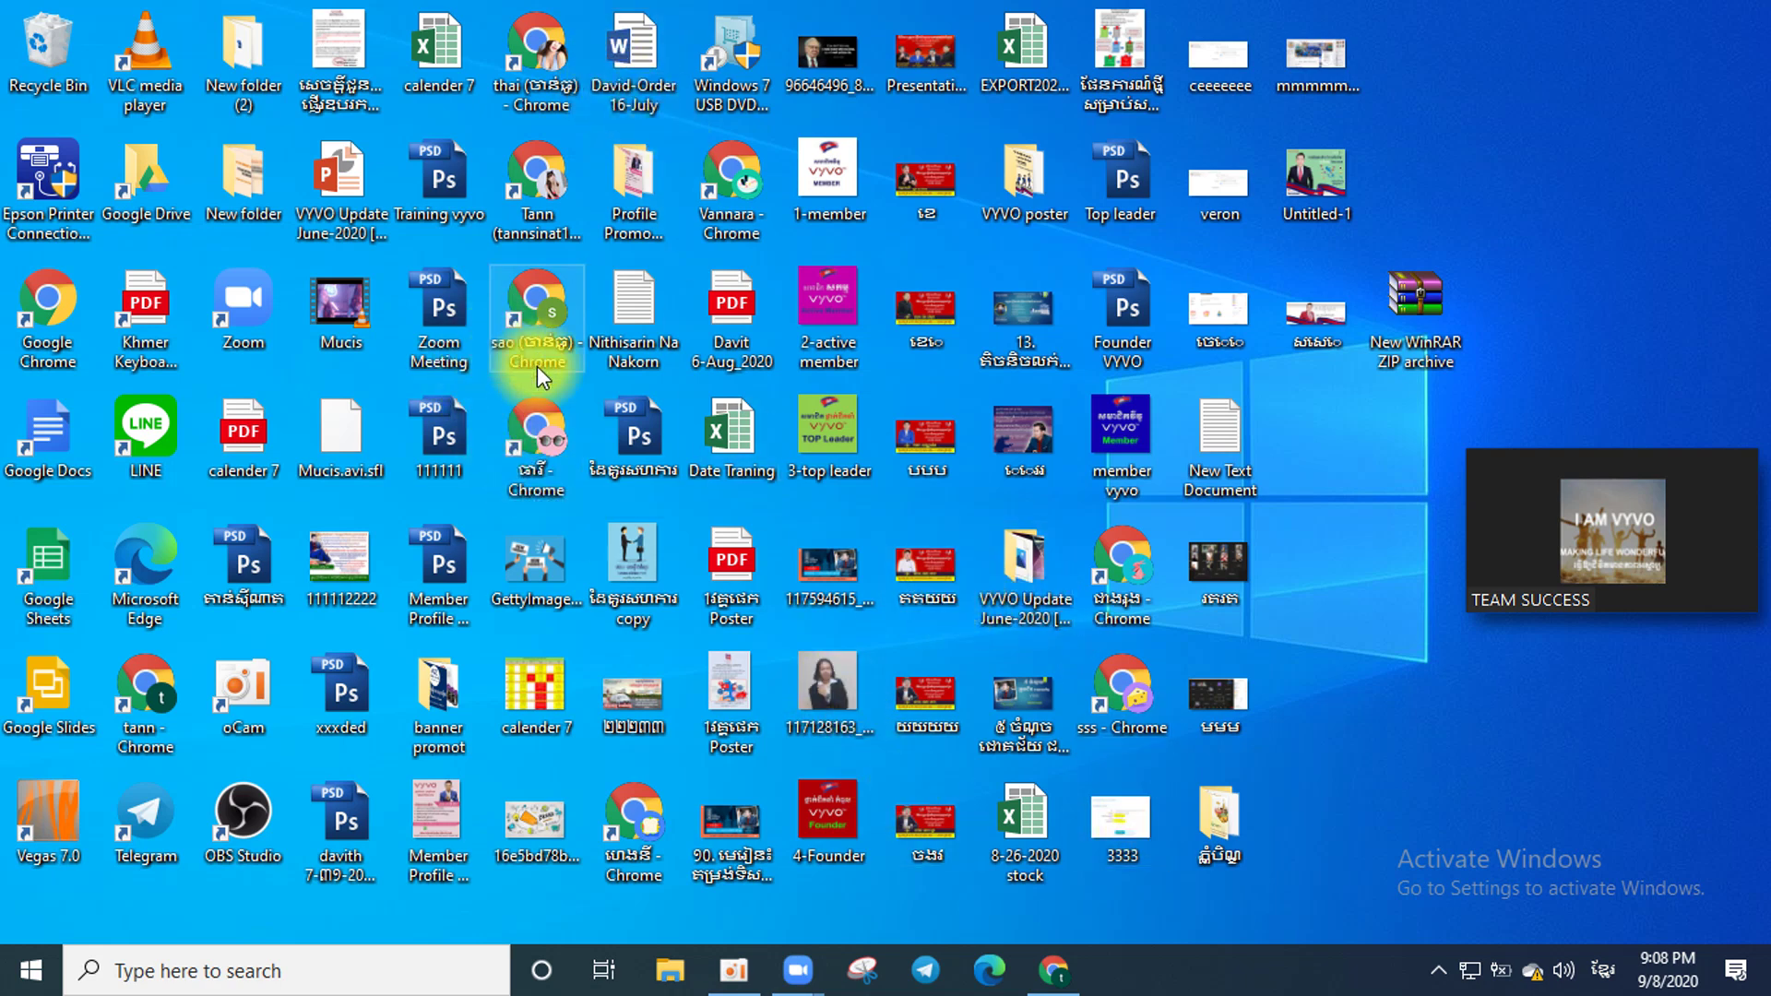
Open Facebook in the Chrome profile from the desktop and log in with the saved account credentials.
double_click(533, 429)
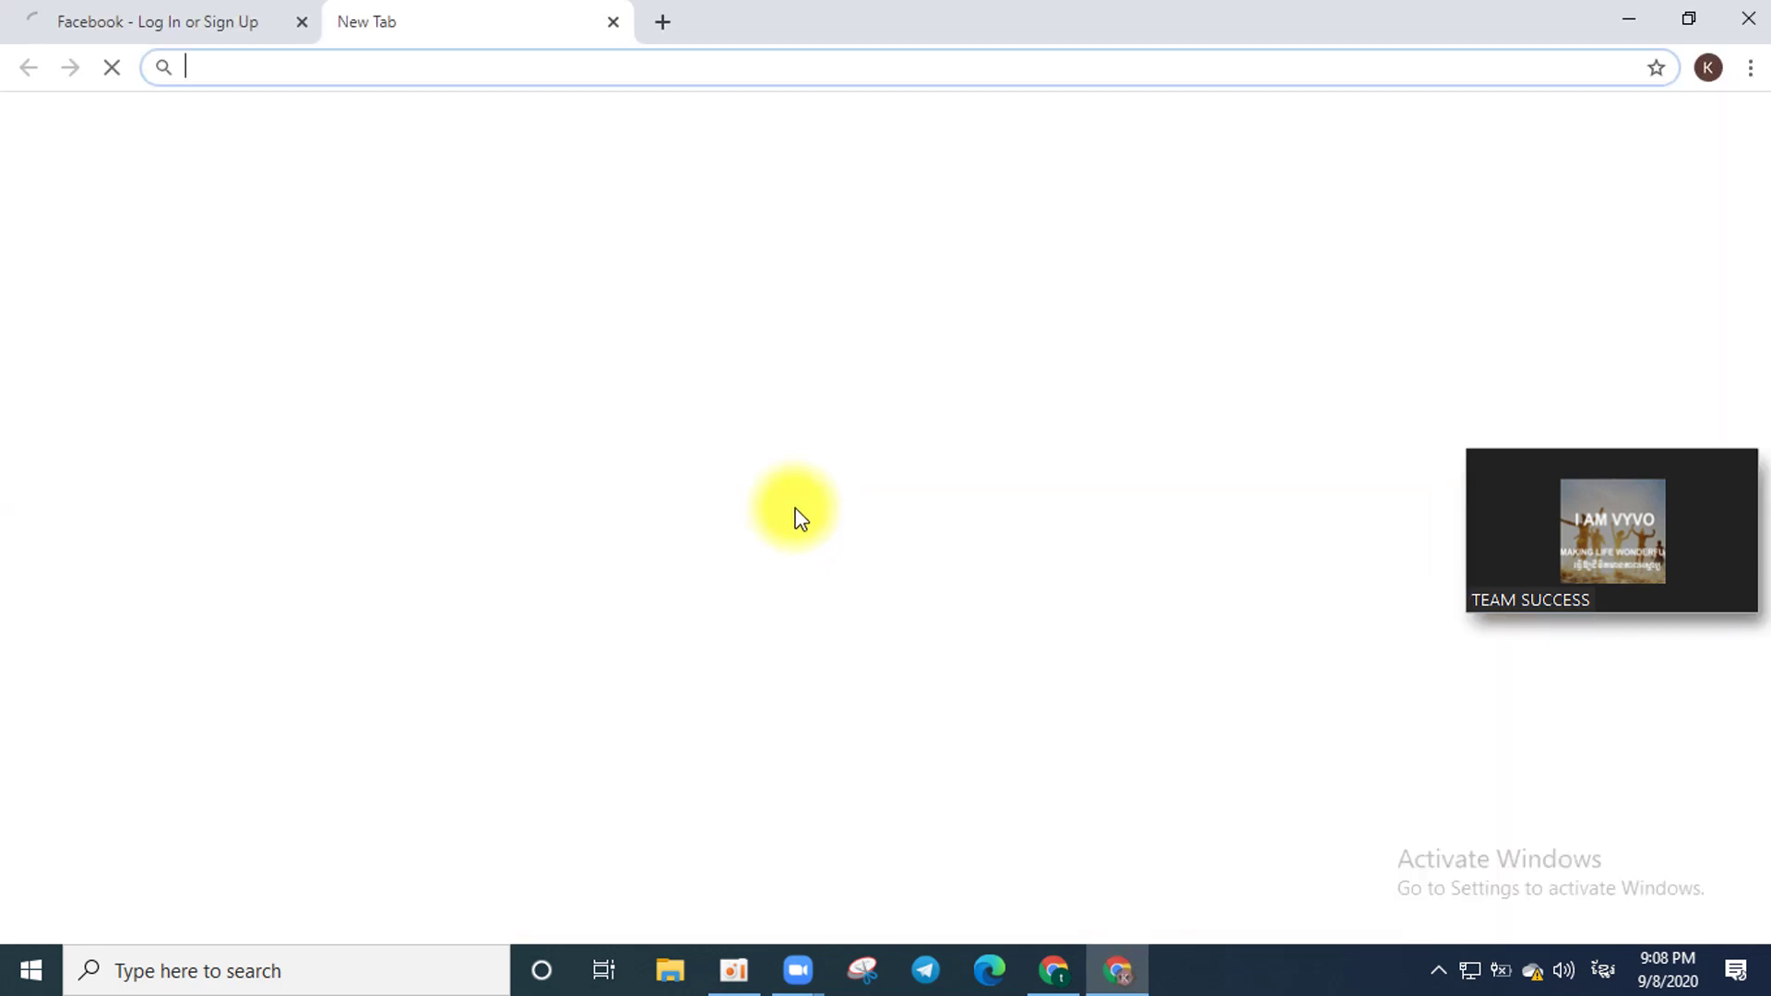
left_click(753, 630)
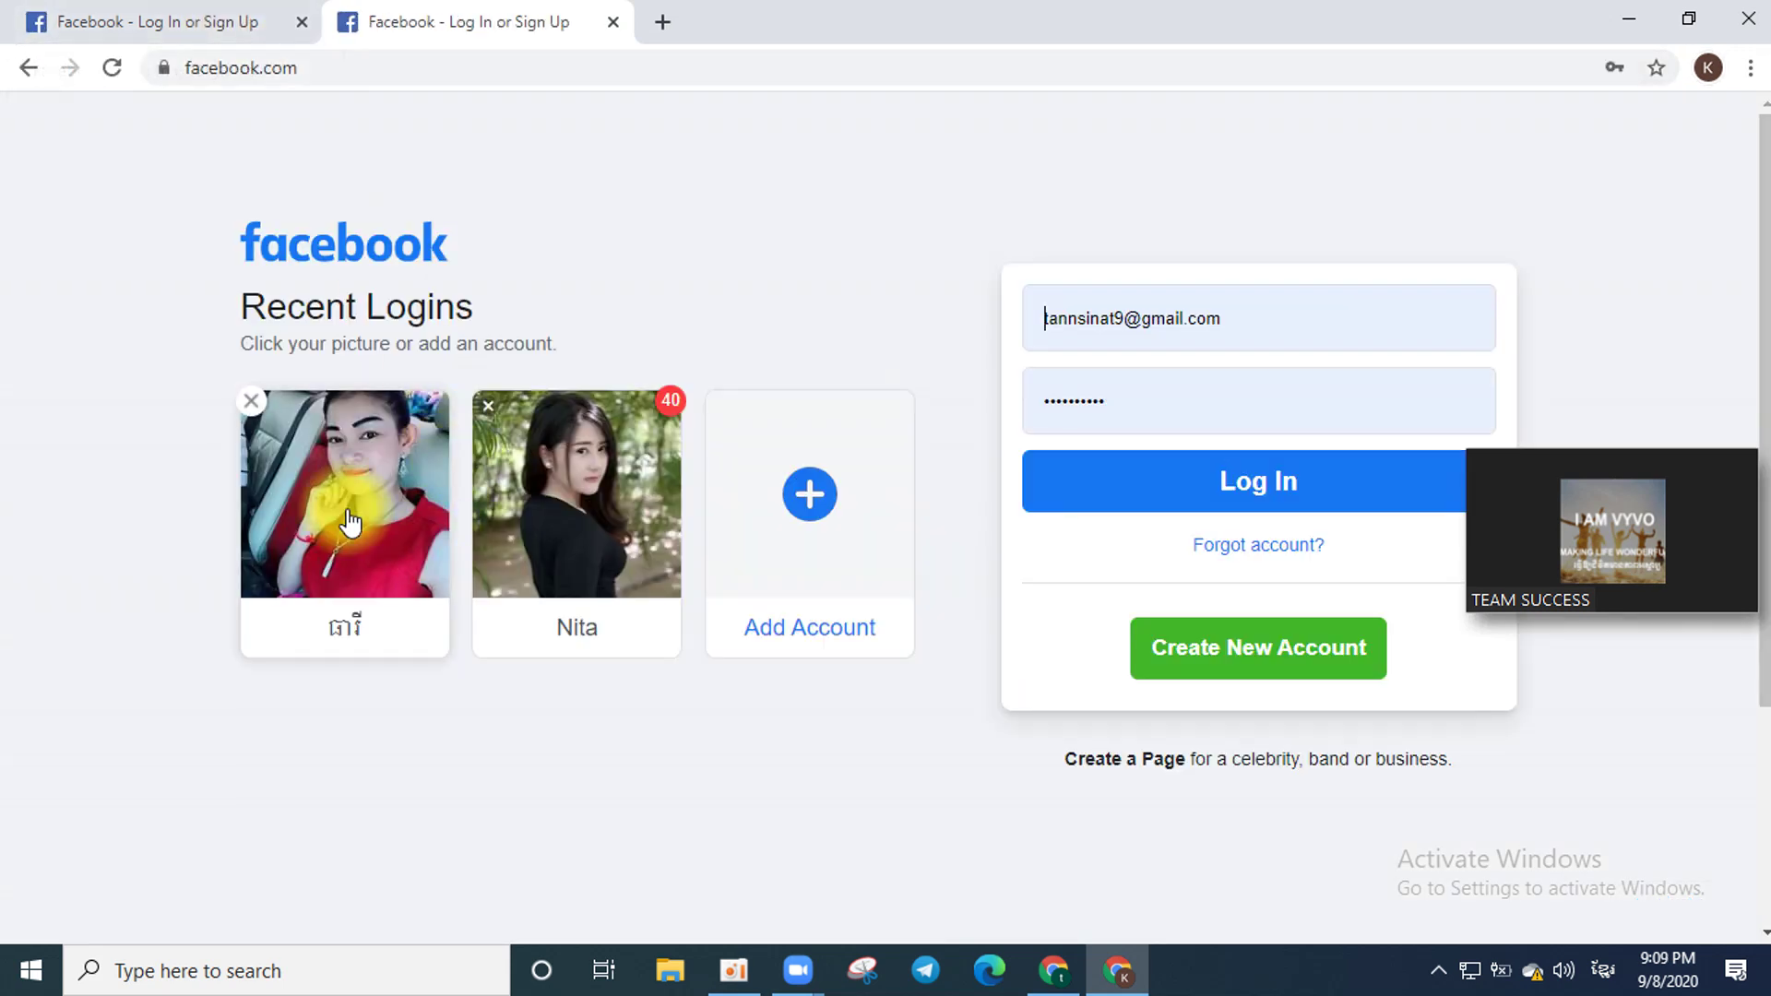
left_click(1238, 489)
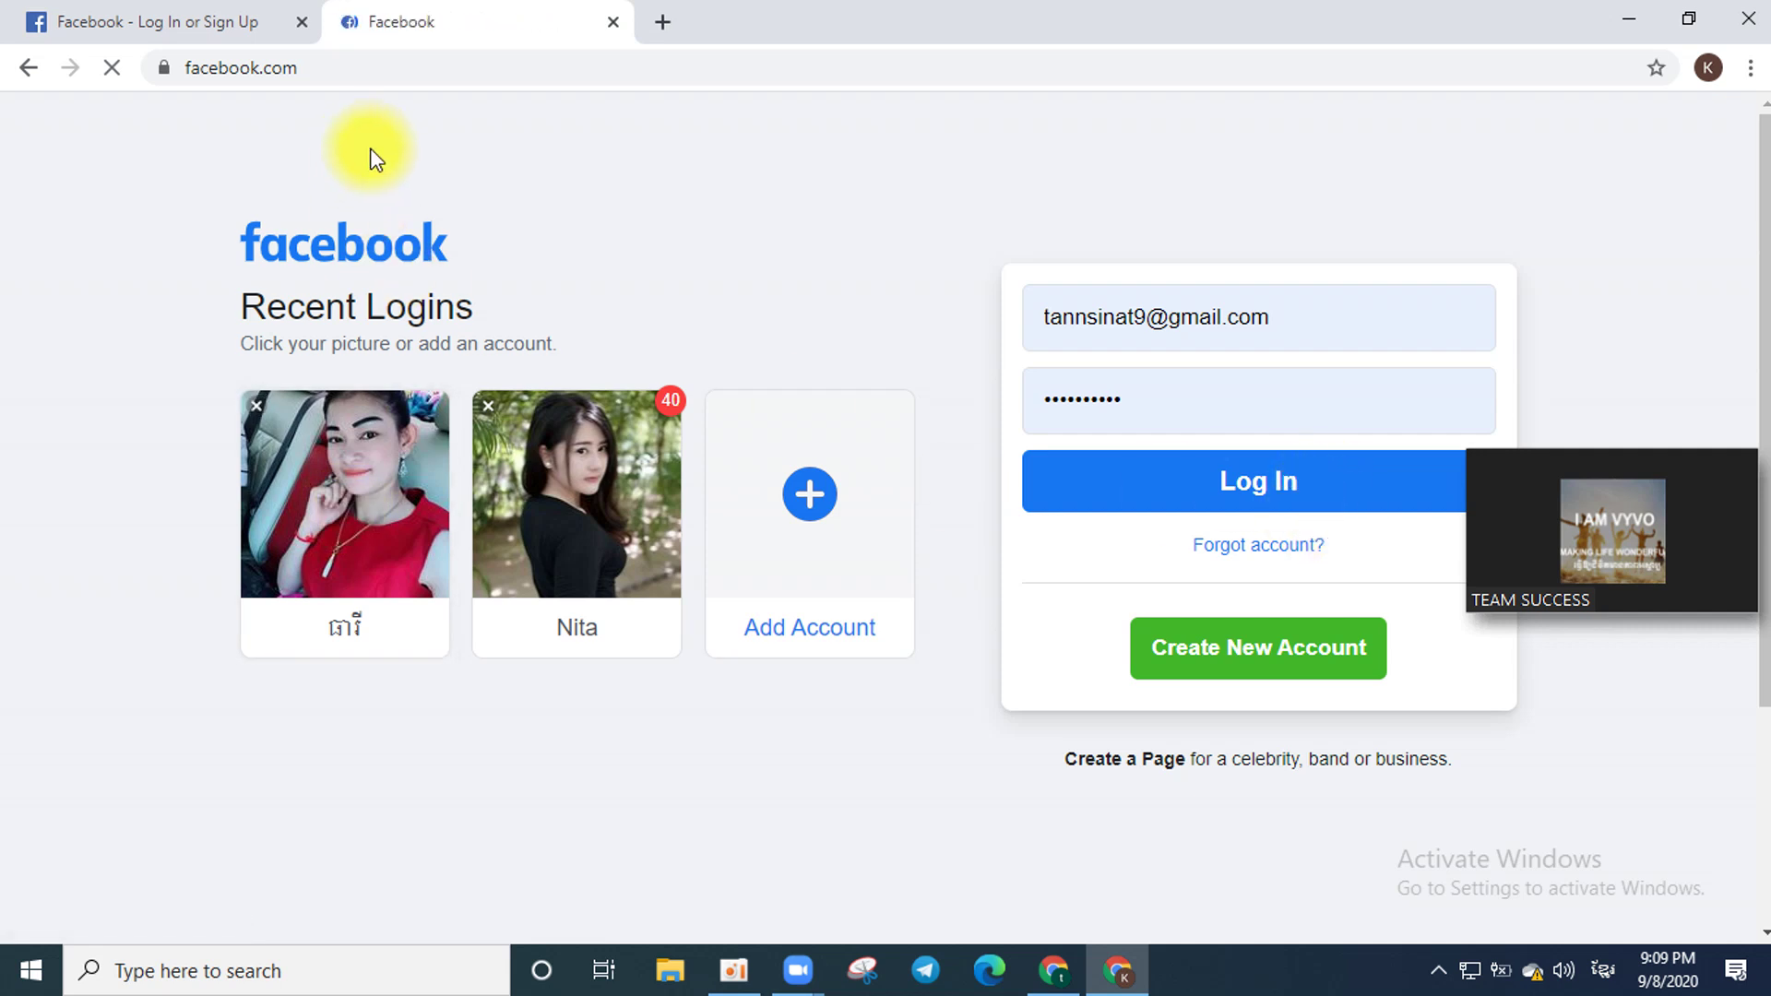
left_click(157, 21)
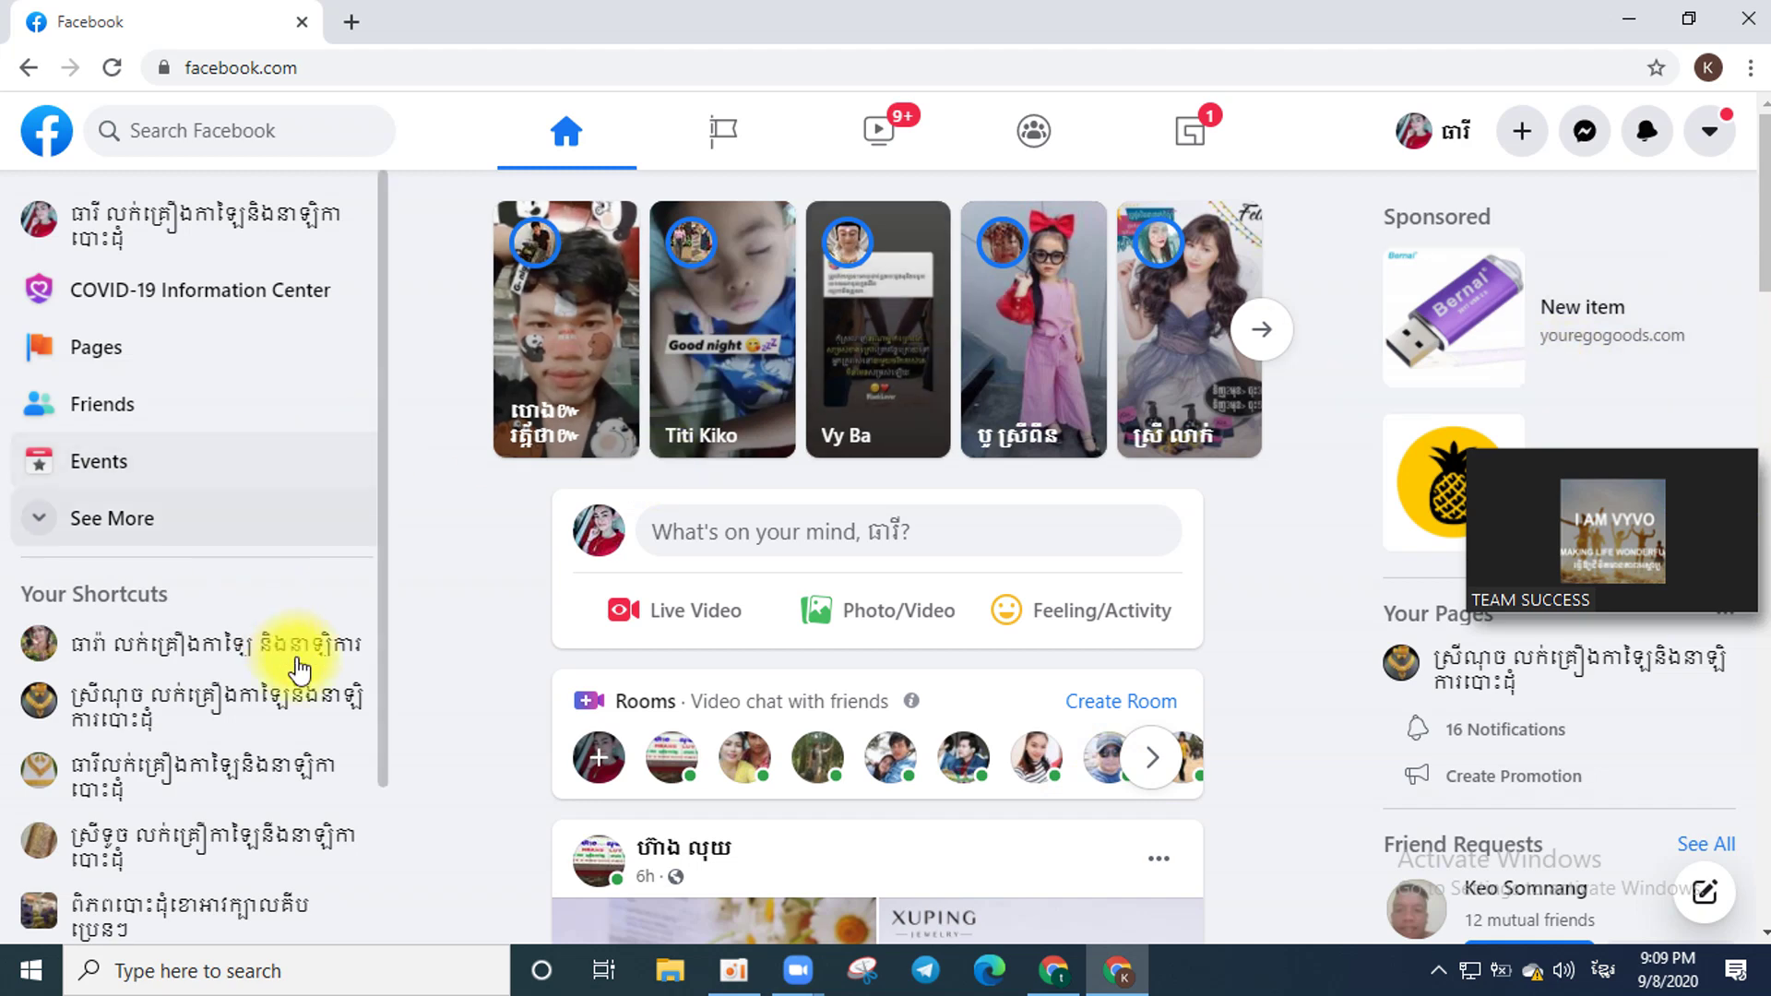
Open the first jewelry and watches page listed among the Facebook shortcuts.
scroll(277, 604, "down", 2)
scroll(119, 446, "up", 2)
scroll(143, 585, "down", 2)
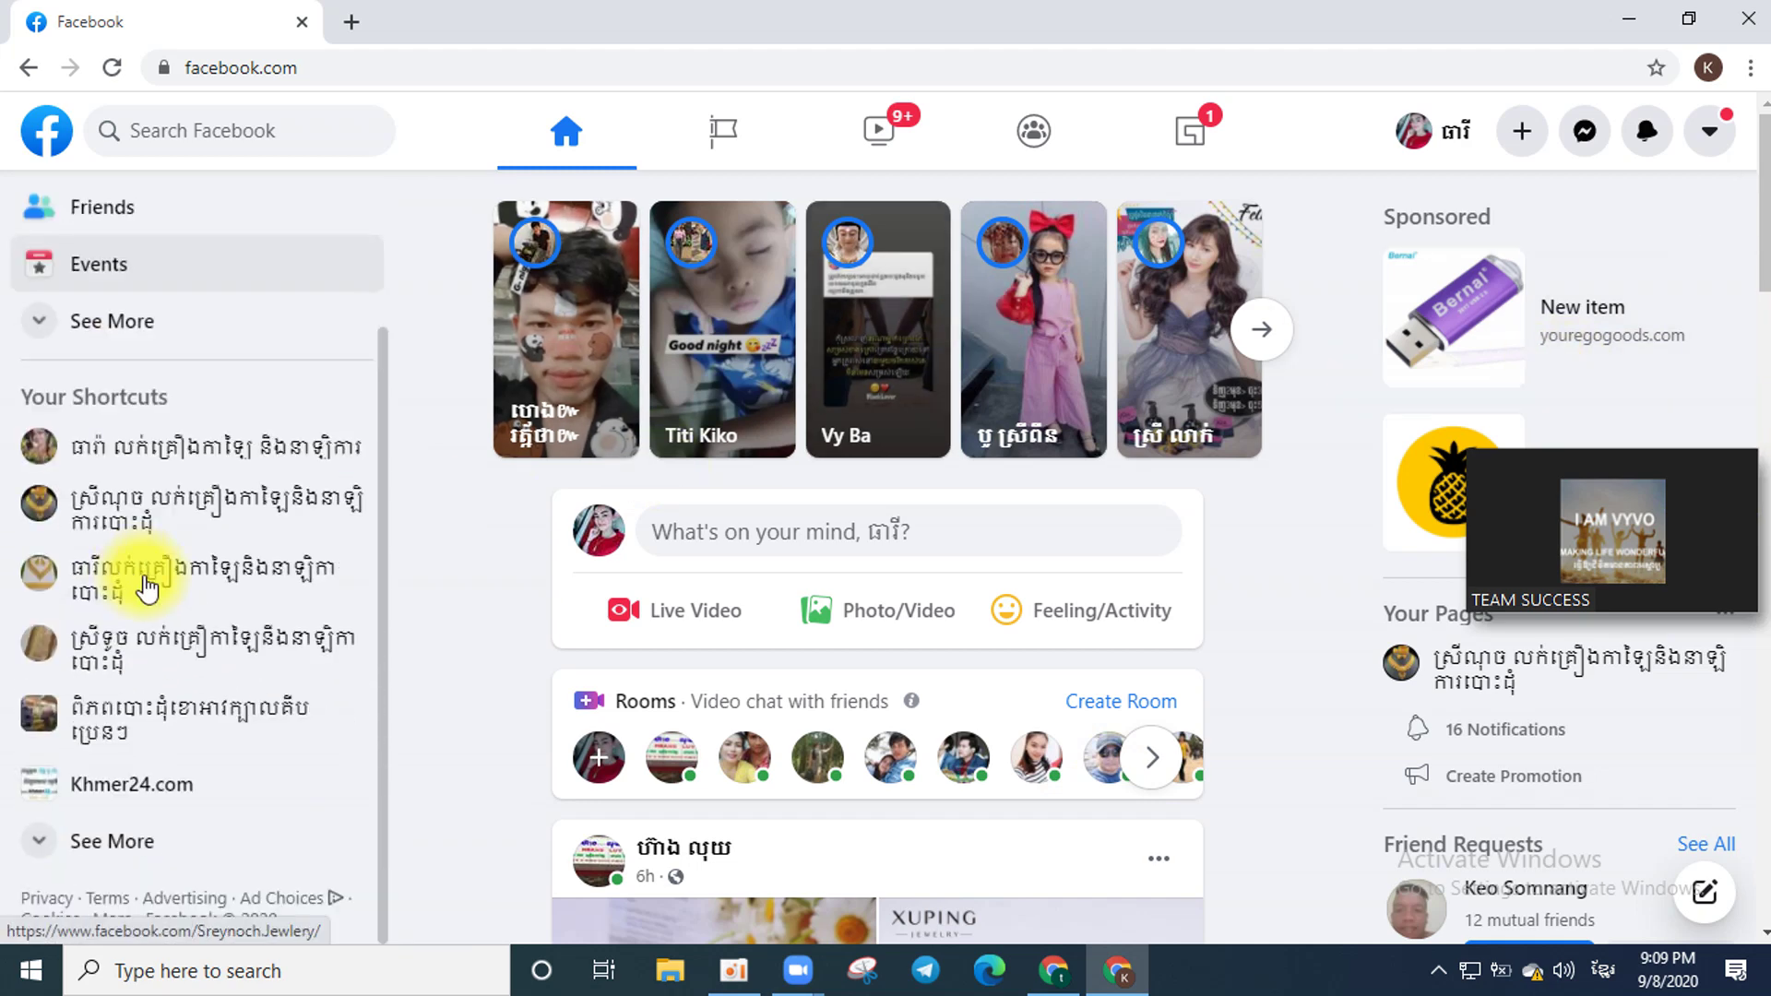
left_click(143, 458)
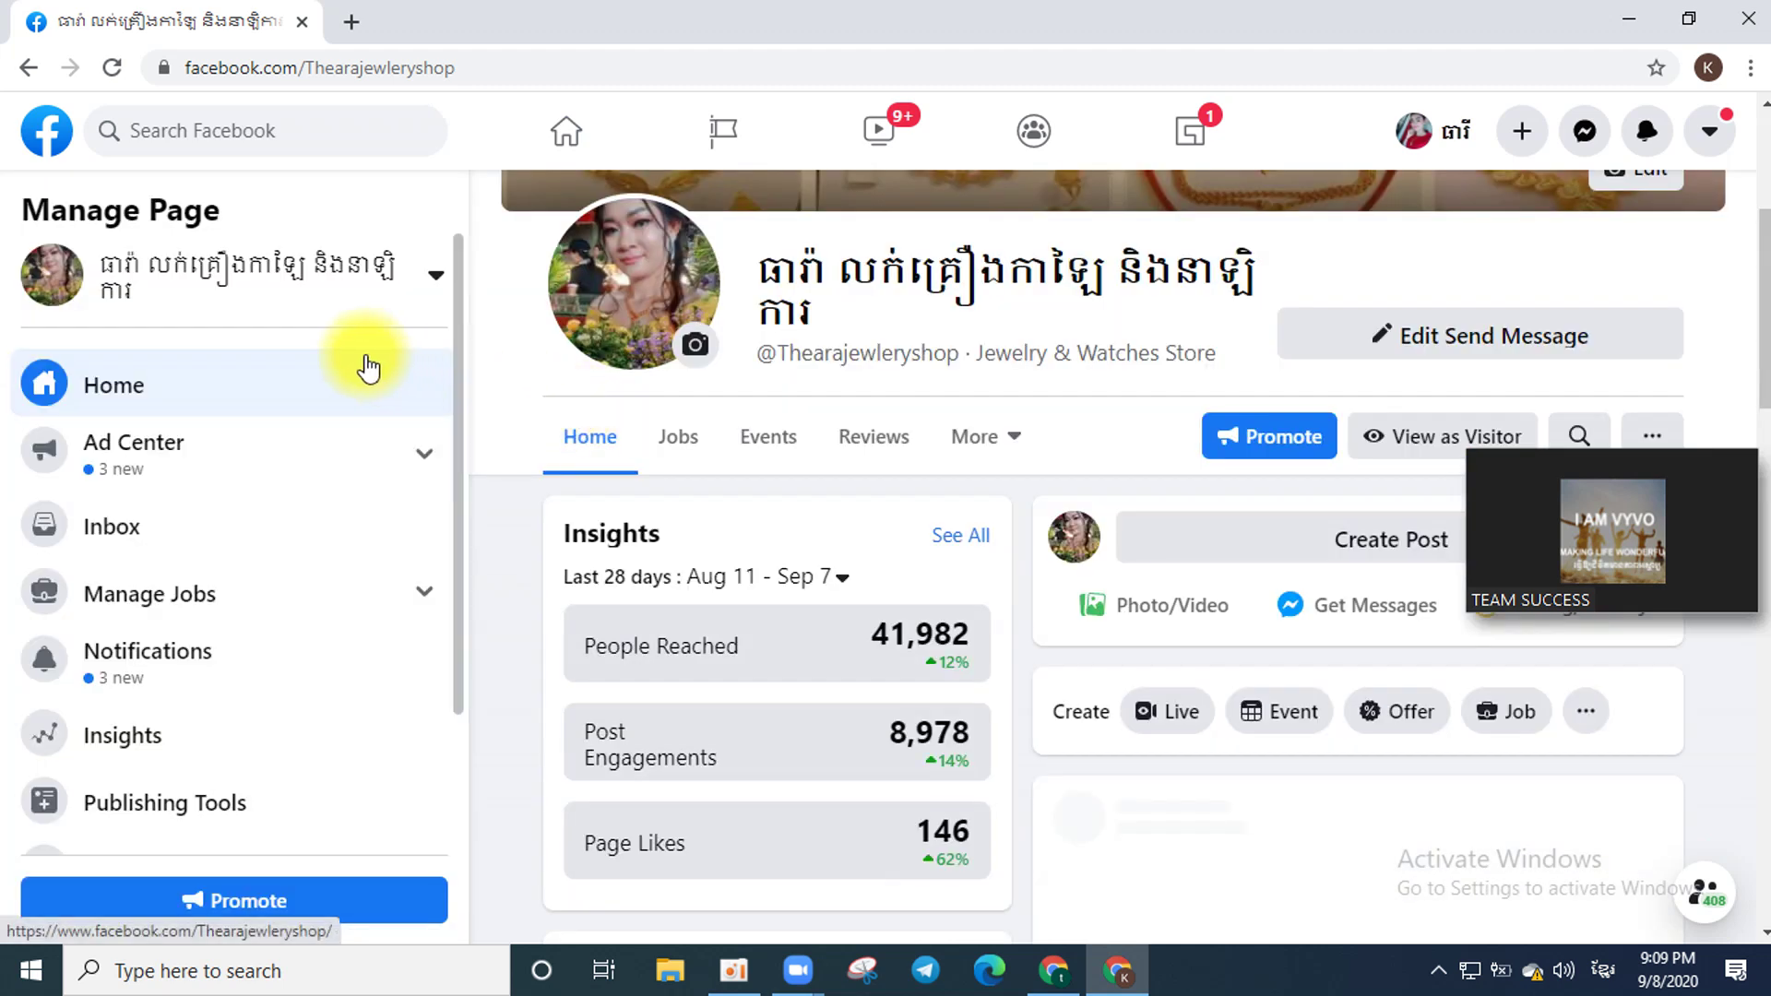
Temporarily switch to classic Facebook, skipping the feedback survey.
left_click(1706, 141)
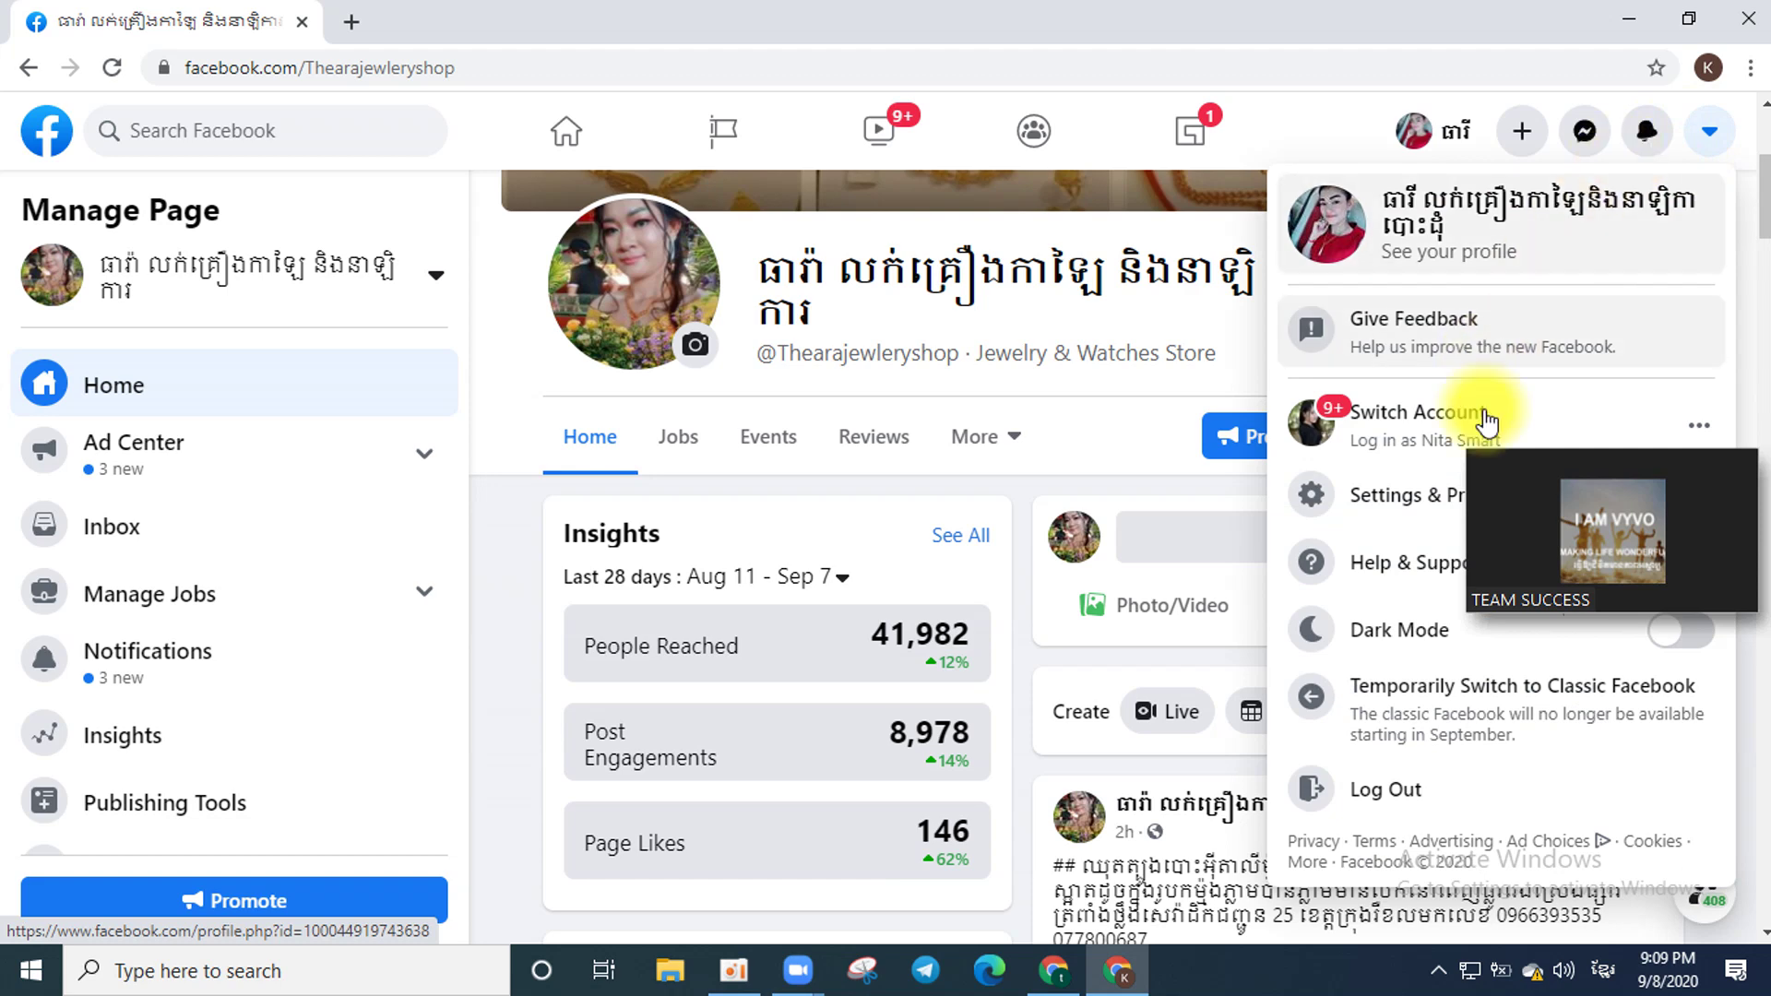
left_click(1379, 719)
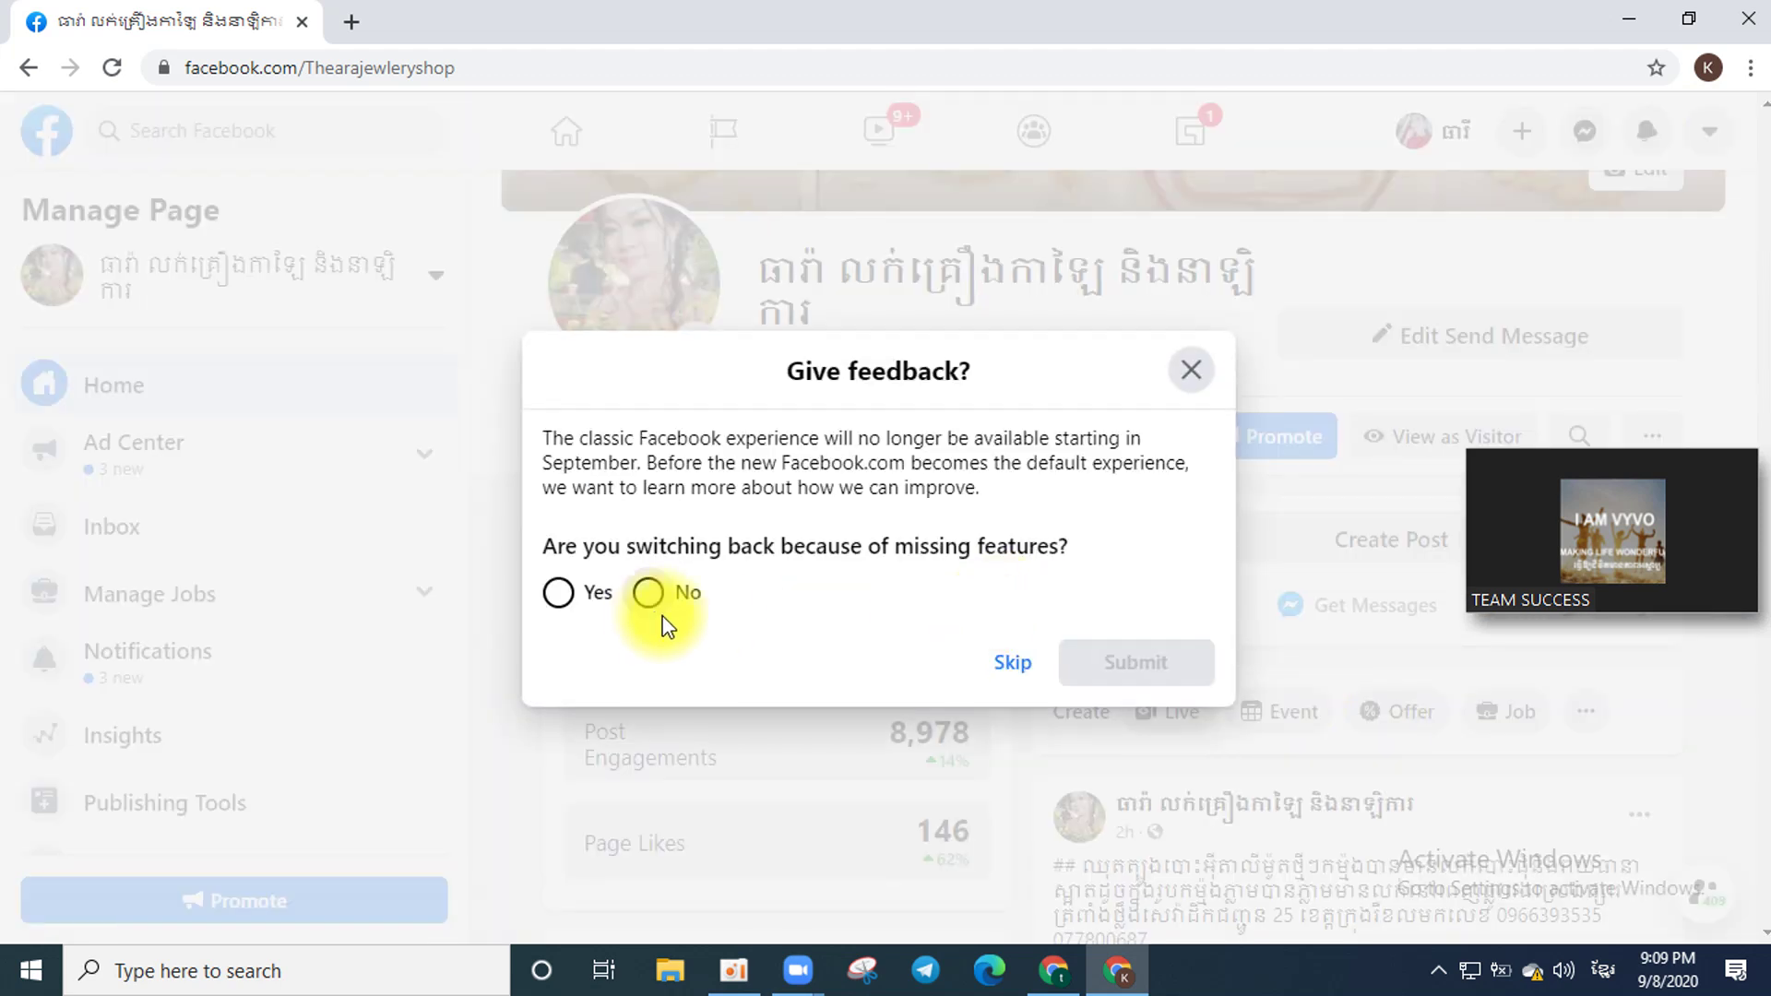
left_click(1007, 658)
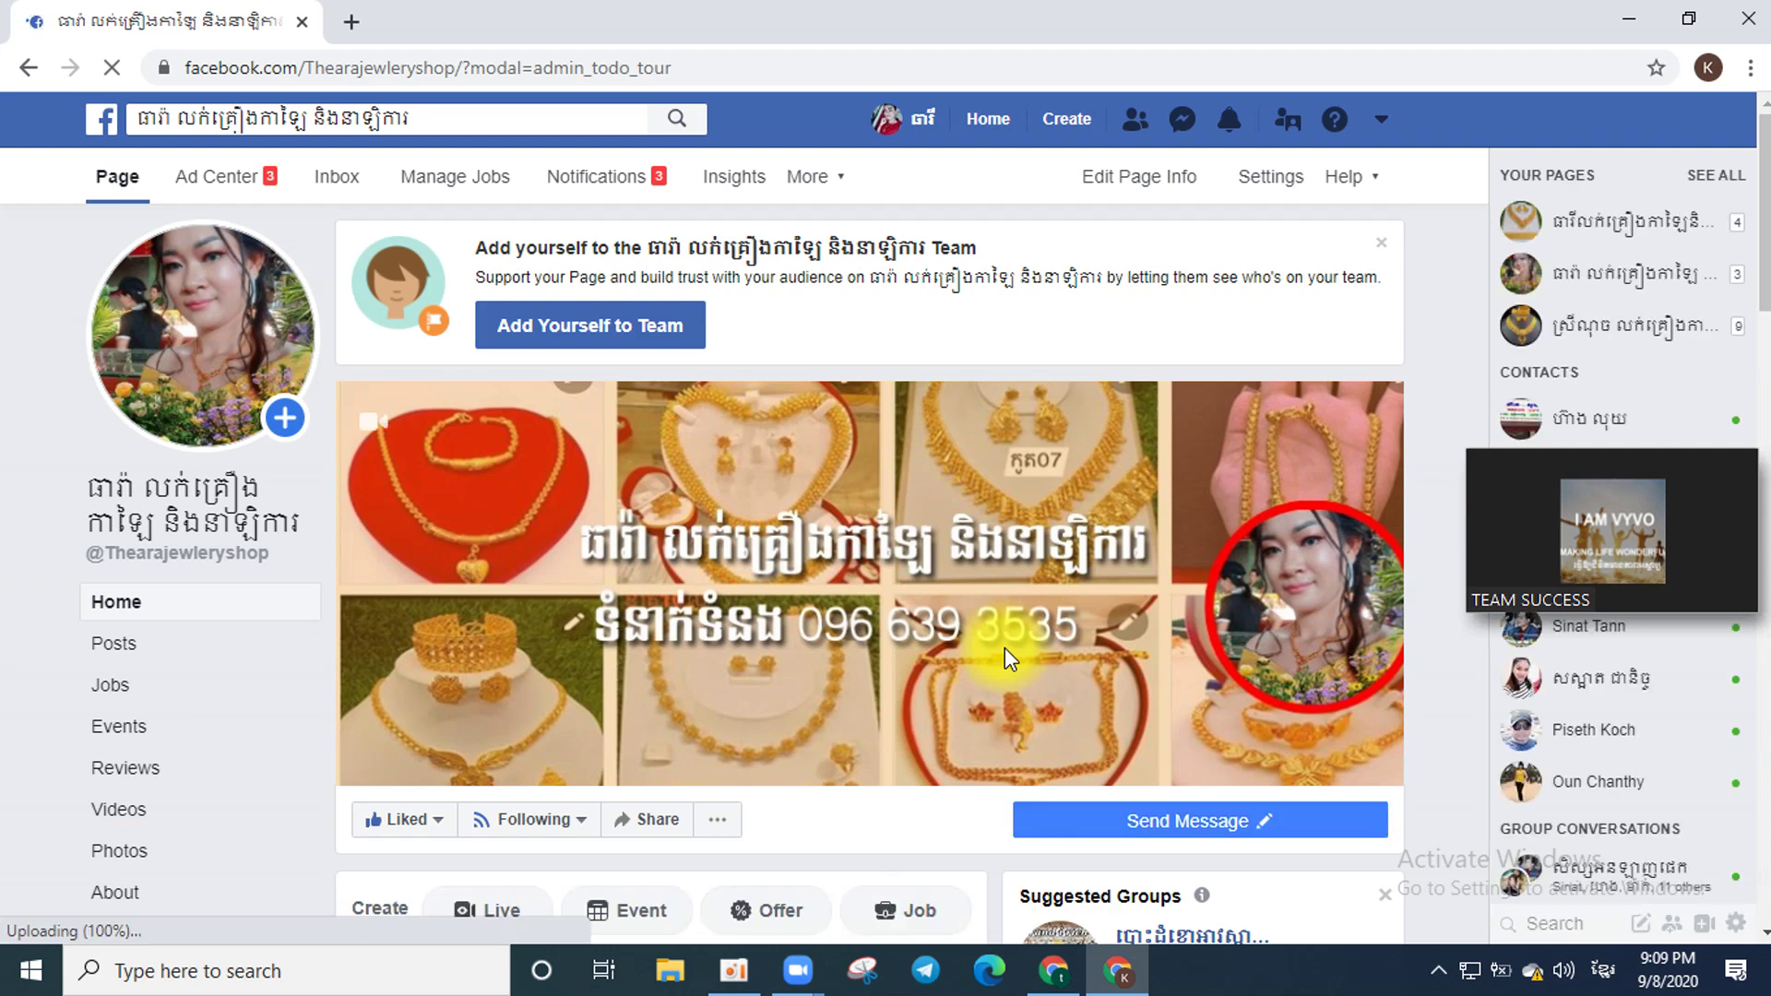
From the Ad Center's billing settings, pay the $175.40 amount due with the saved Visa card and dismiss the account access introduction.
left_click(236, 195)
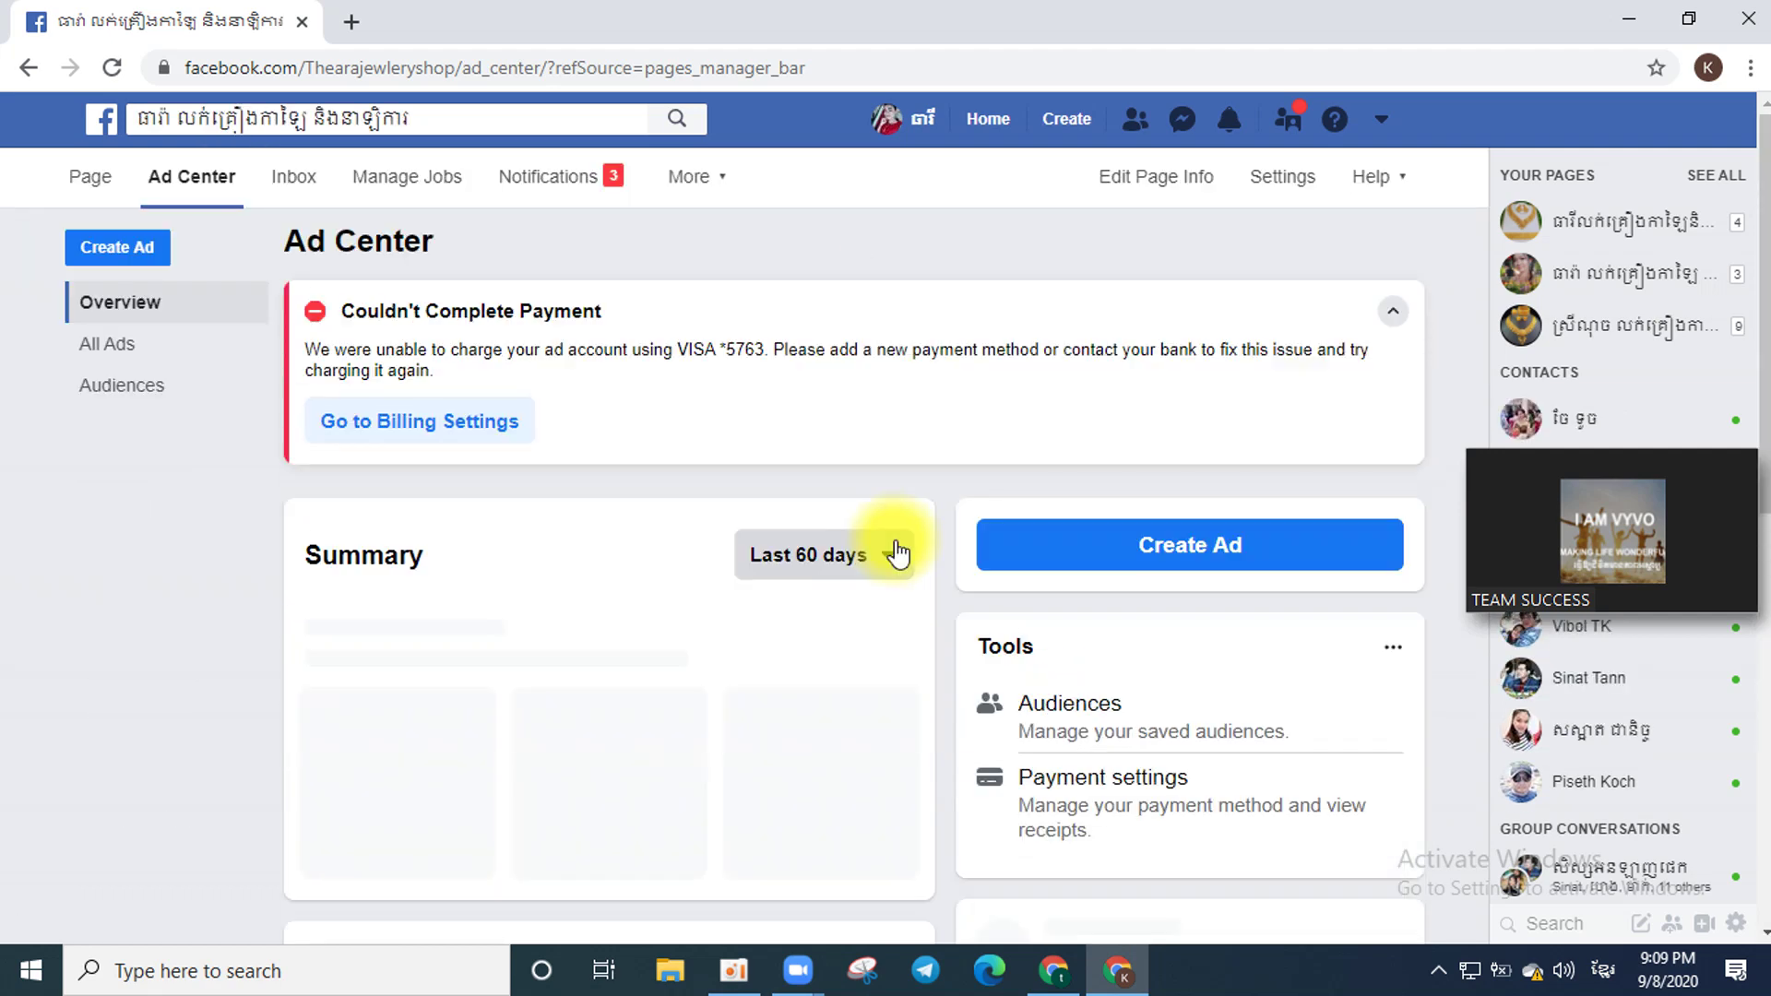
left_click(465, 423)
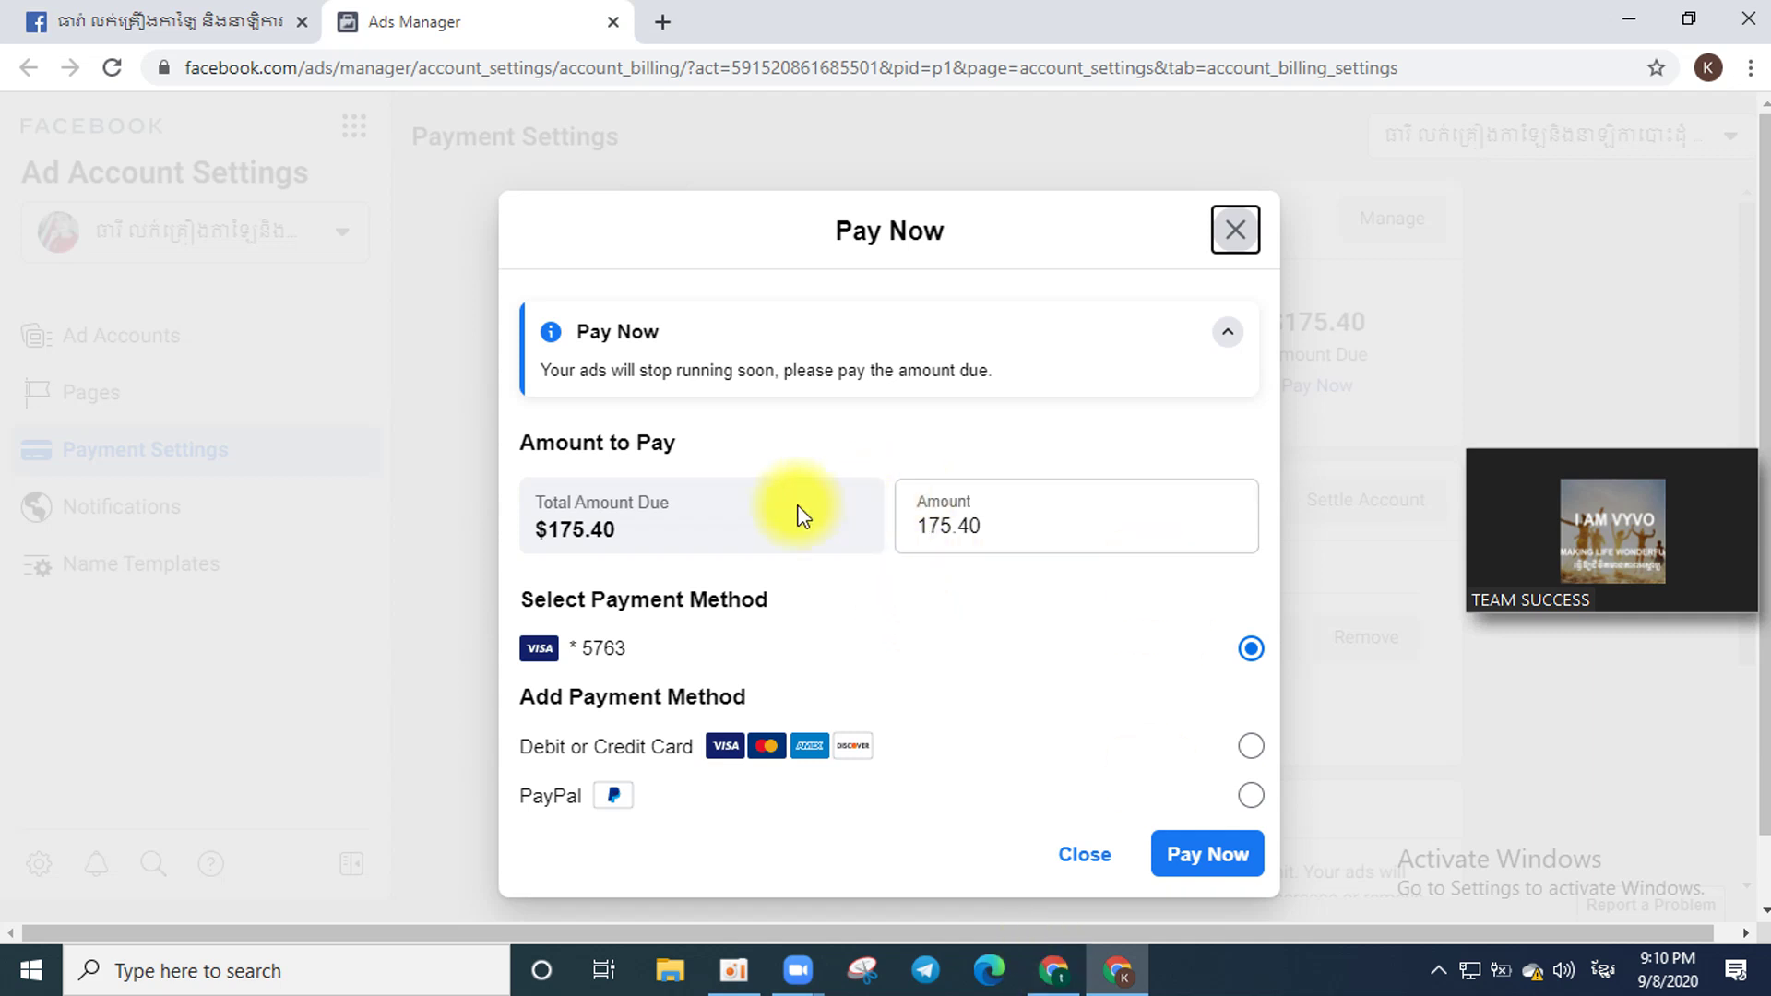
left_click(1215, 859)
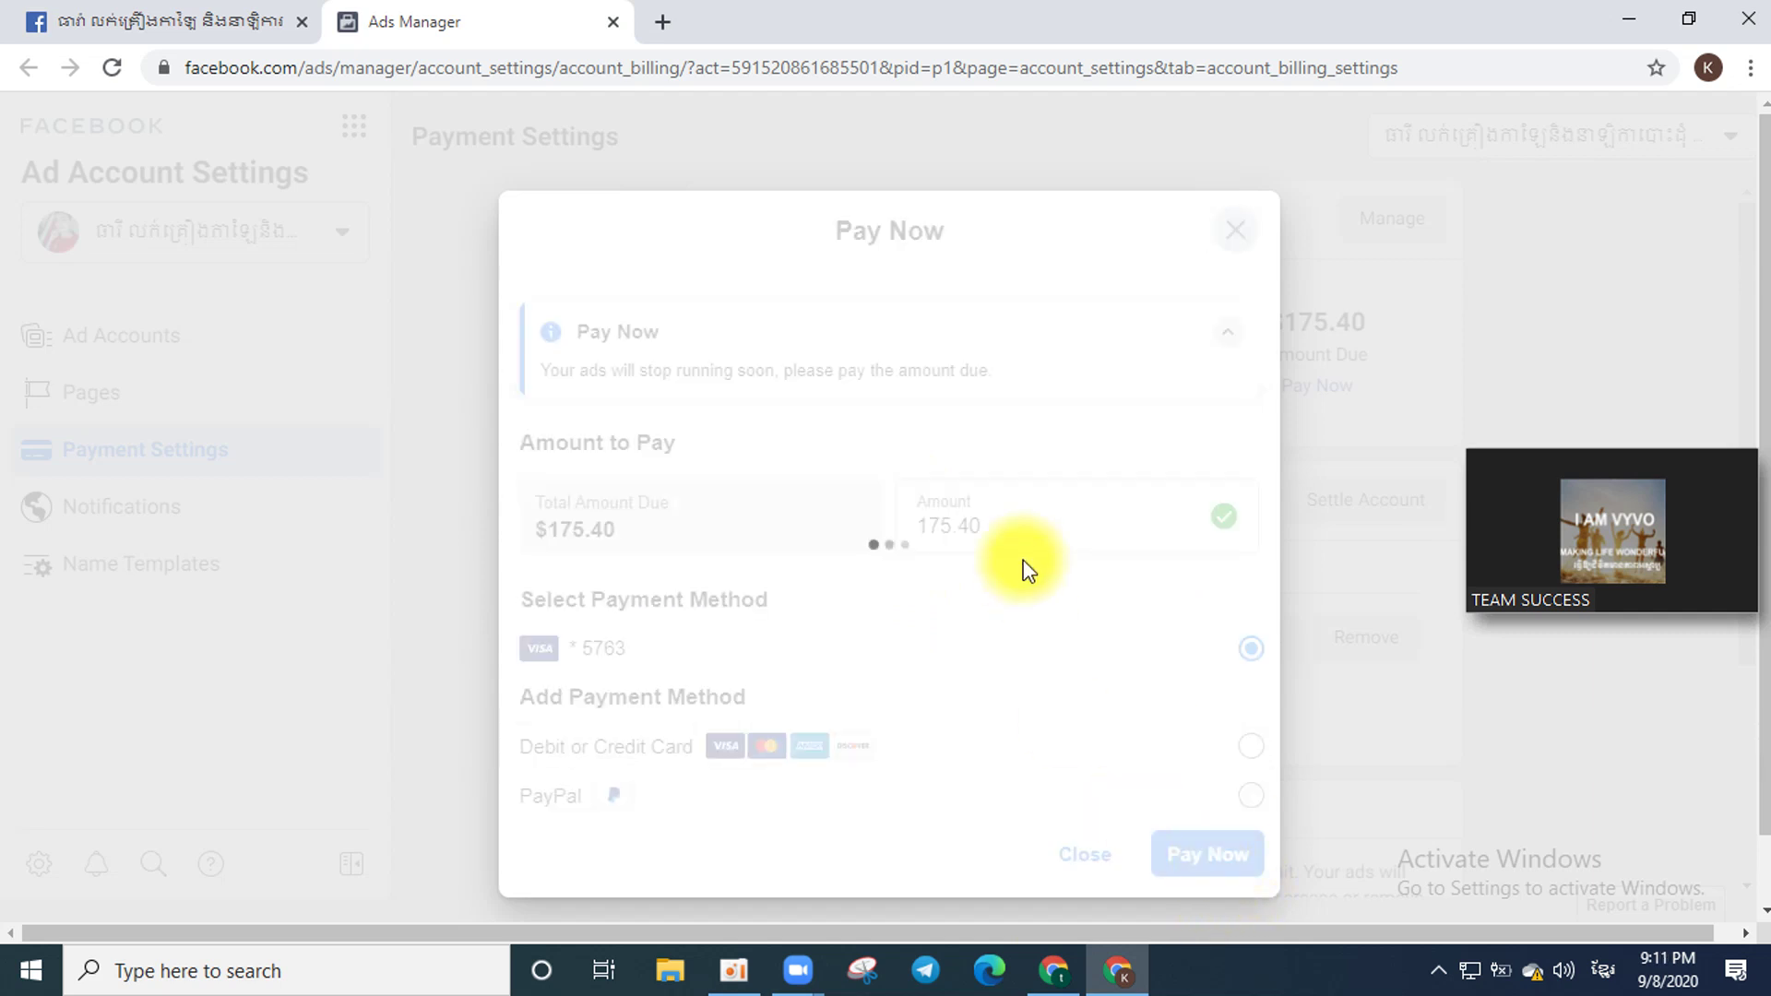
left_click(1219, 639)
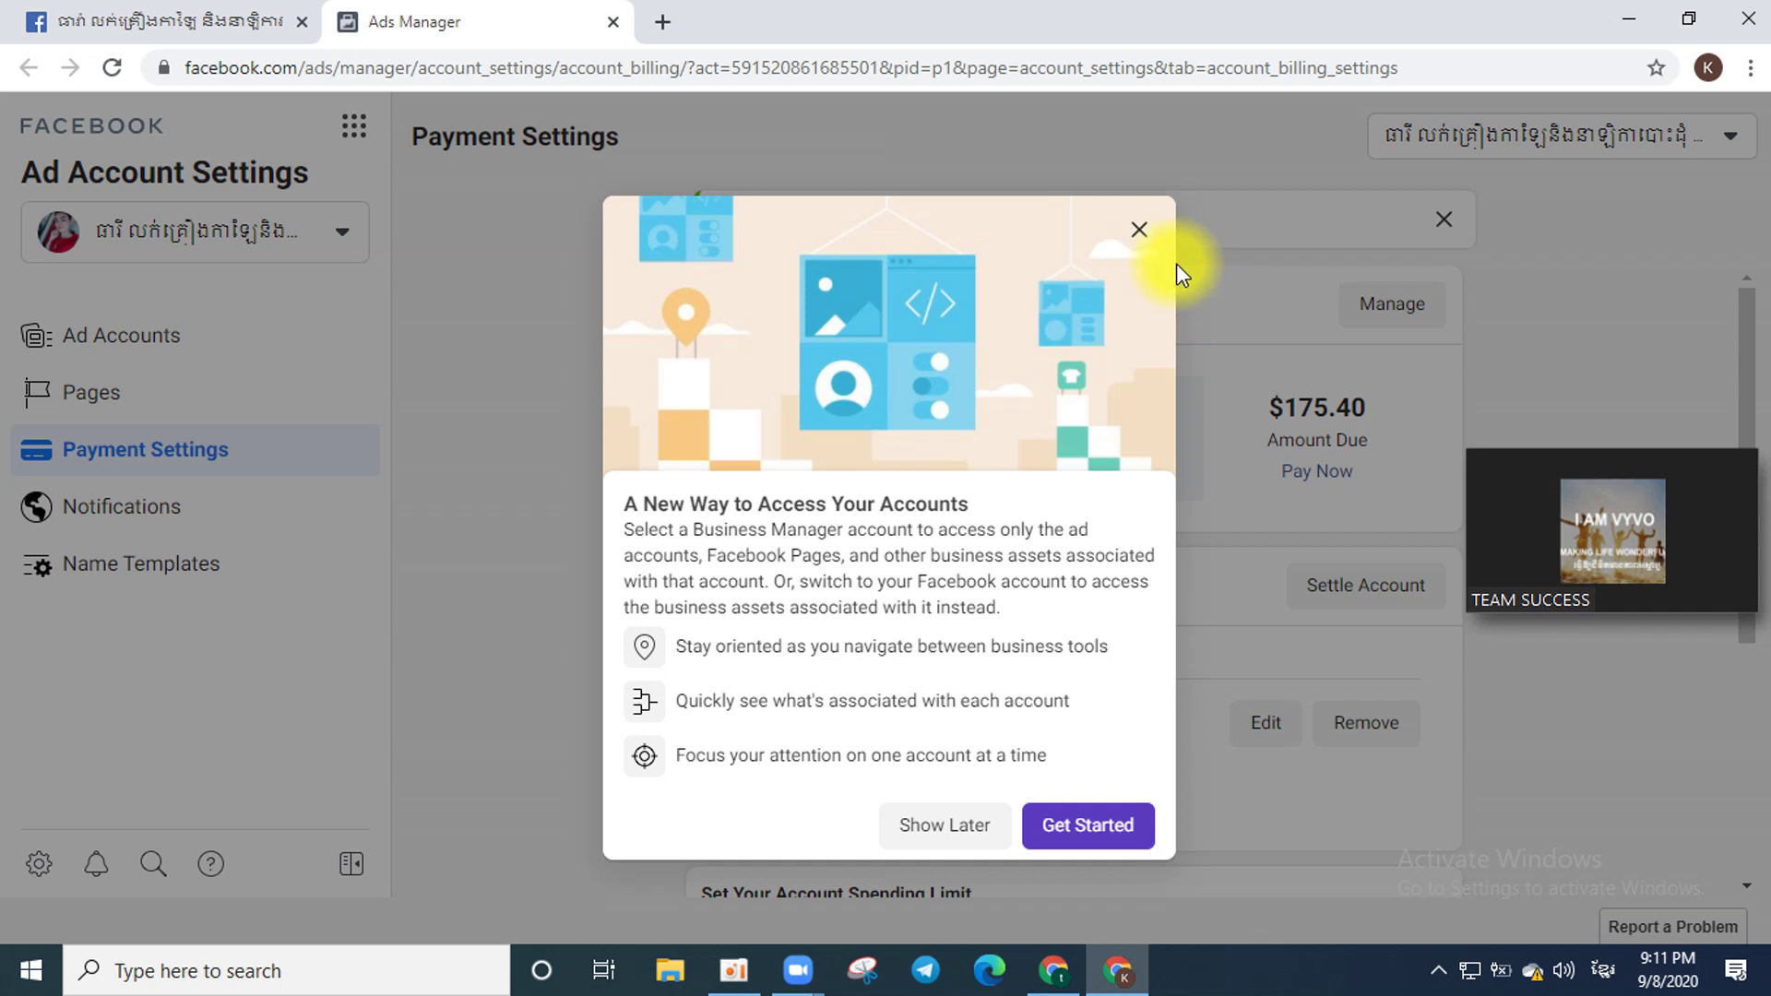
left_click(1137, 232)
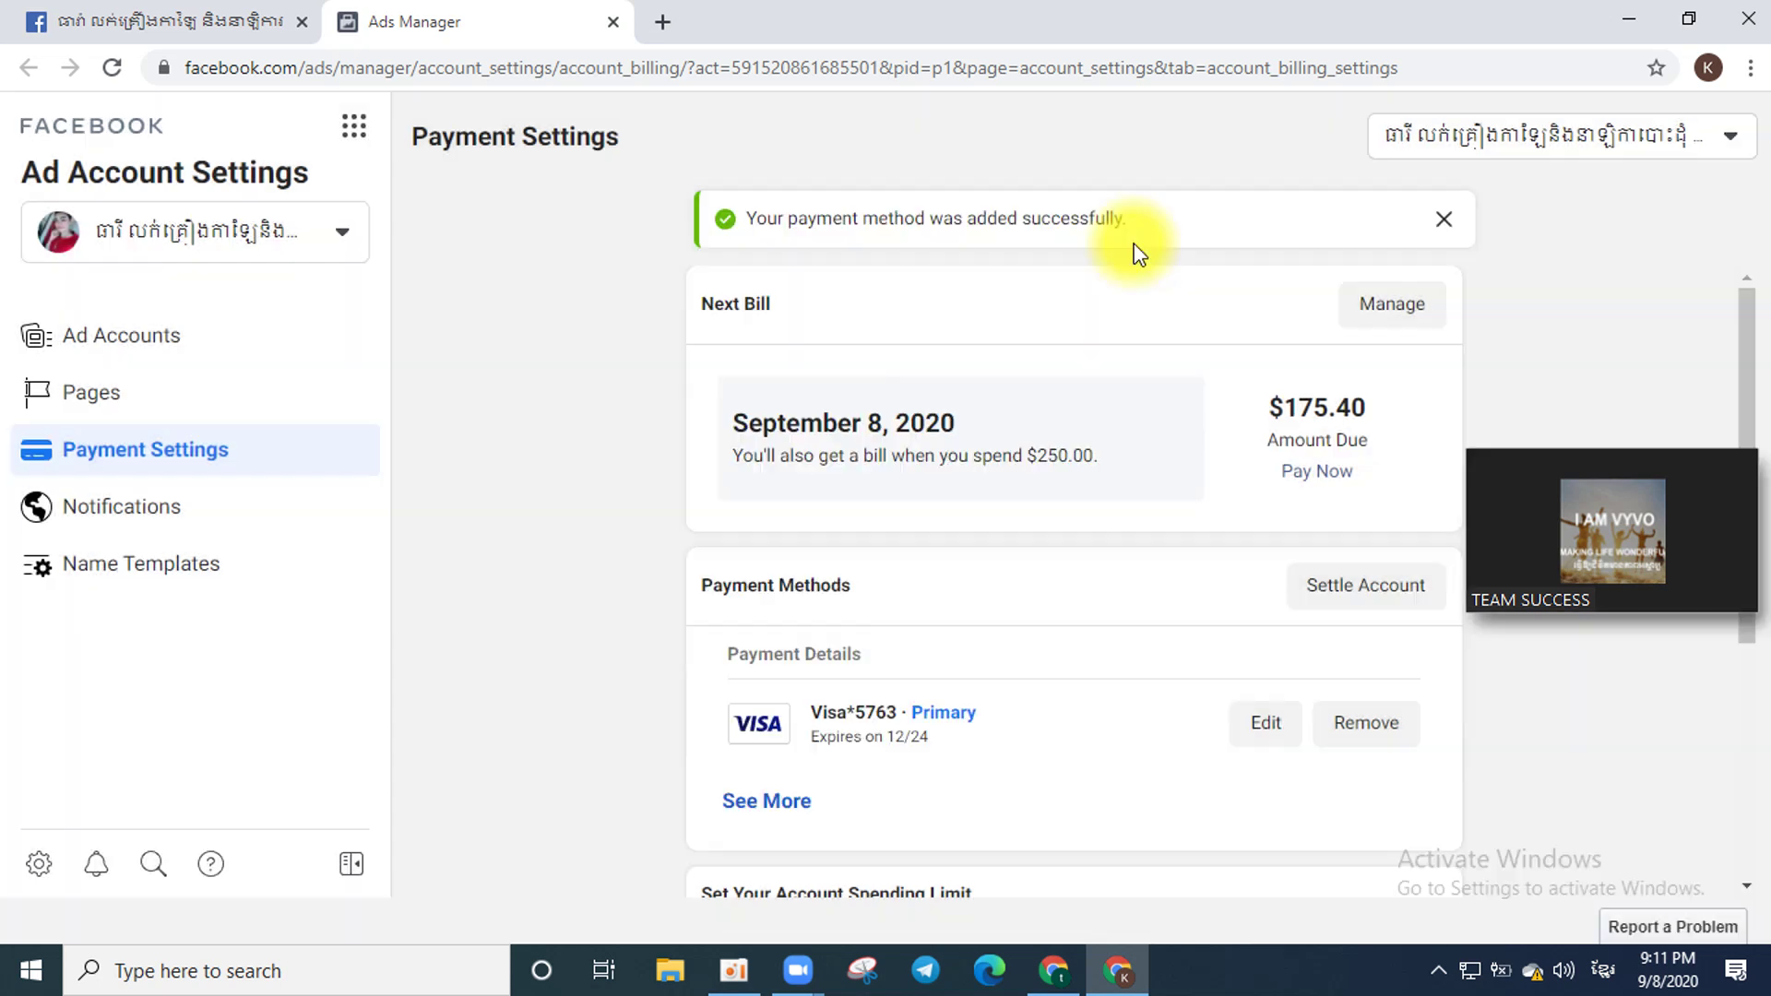
Submit the $175.40 payment once more from the next bill with the saved Visa card.
left_click(1315, 474)
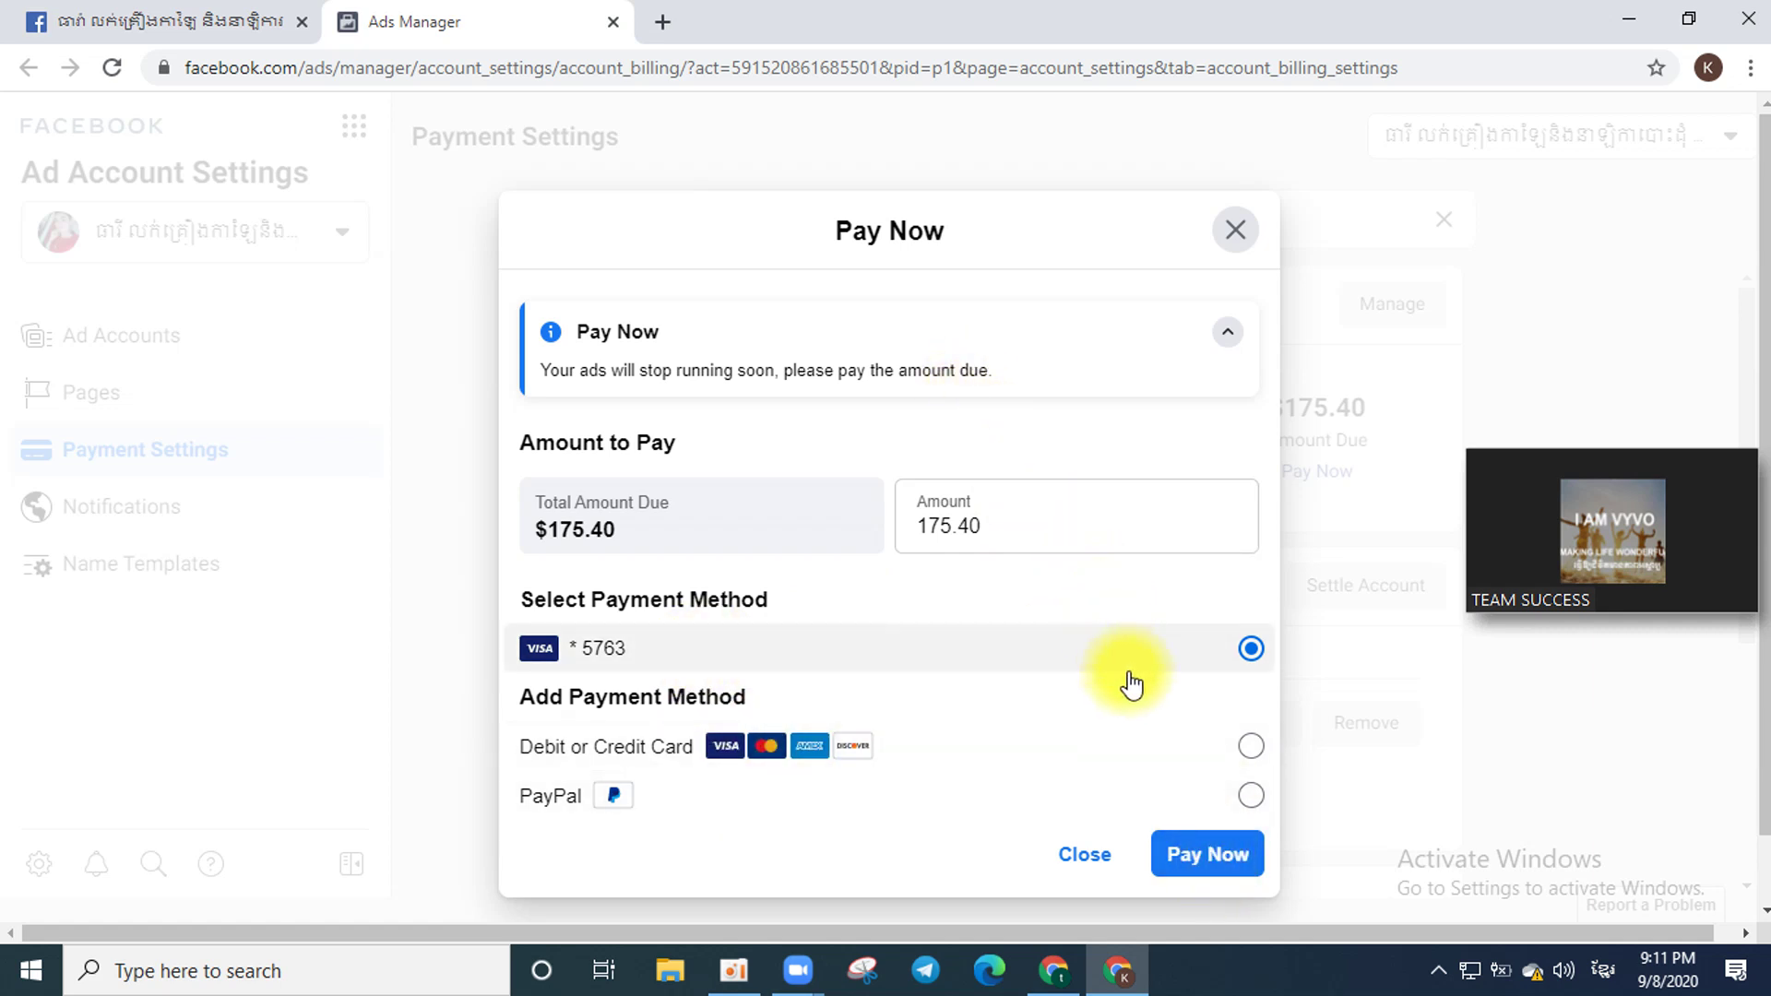
left_click(1224, 860)
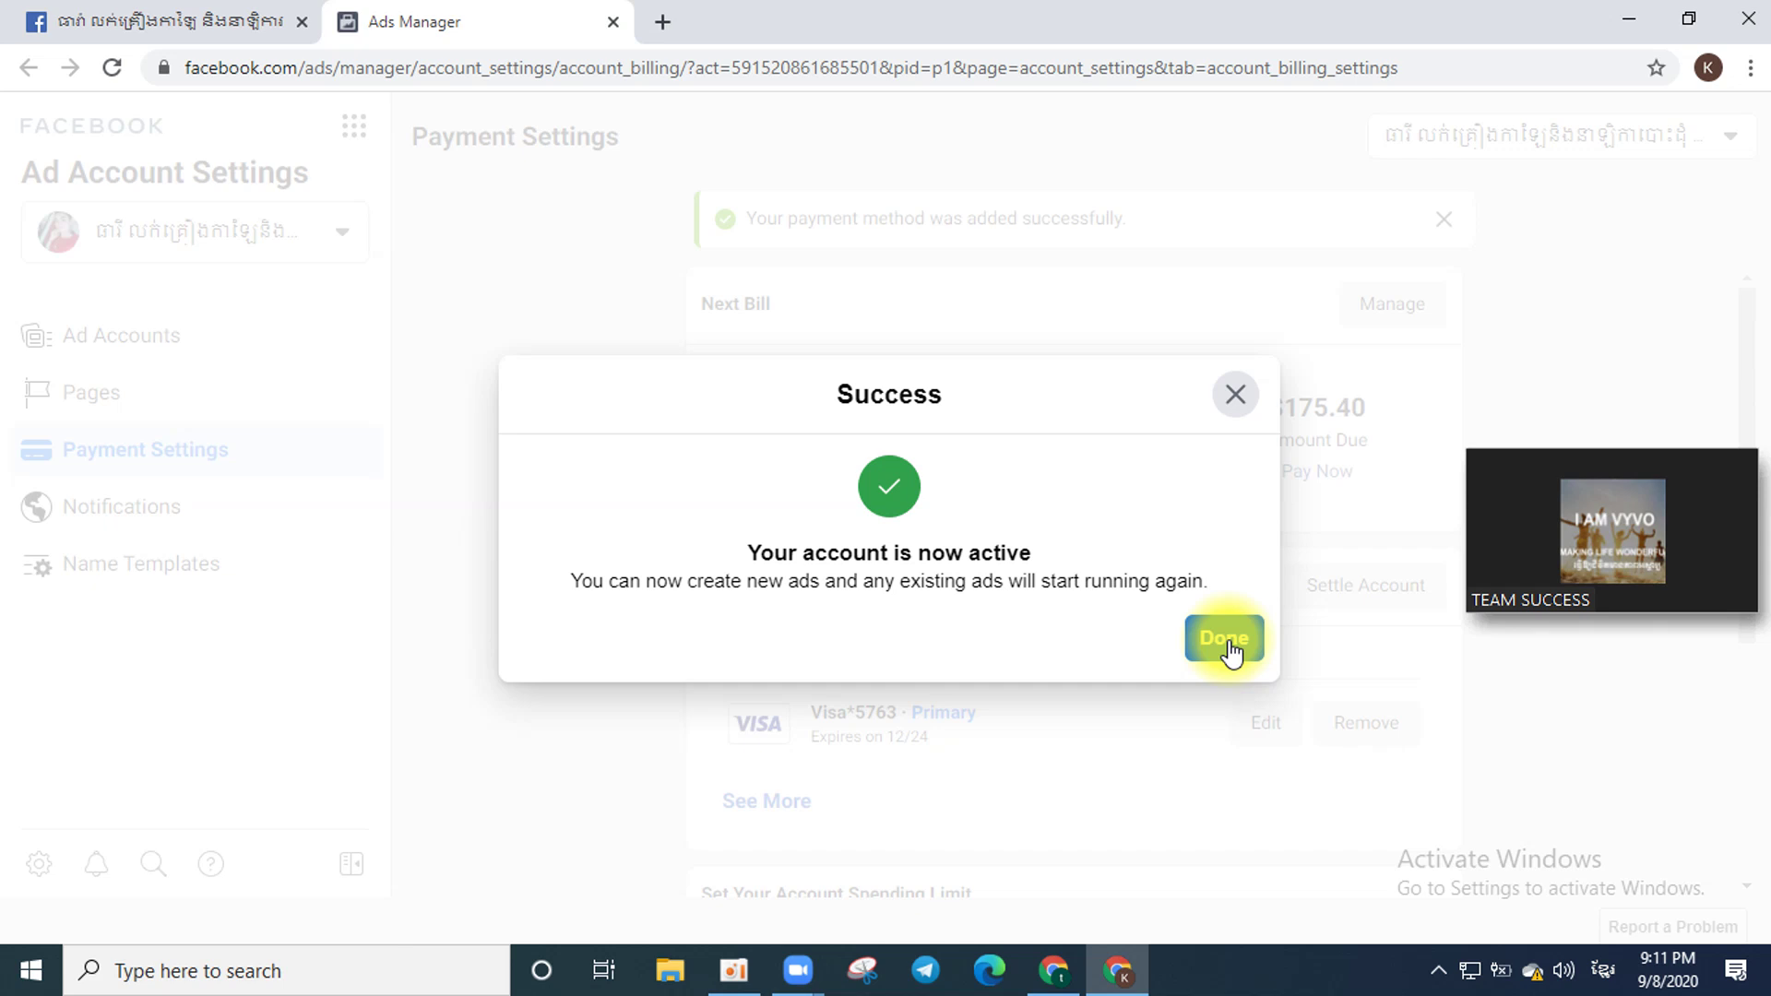
left_click(1224, 639)
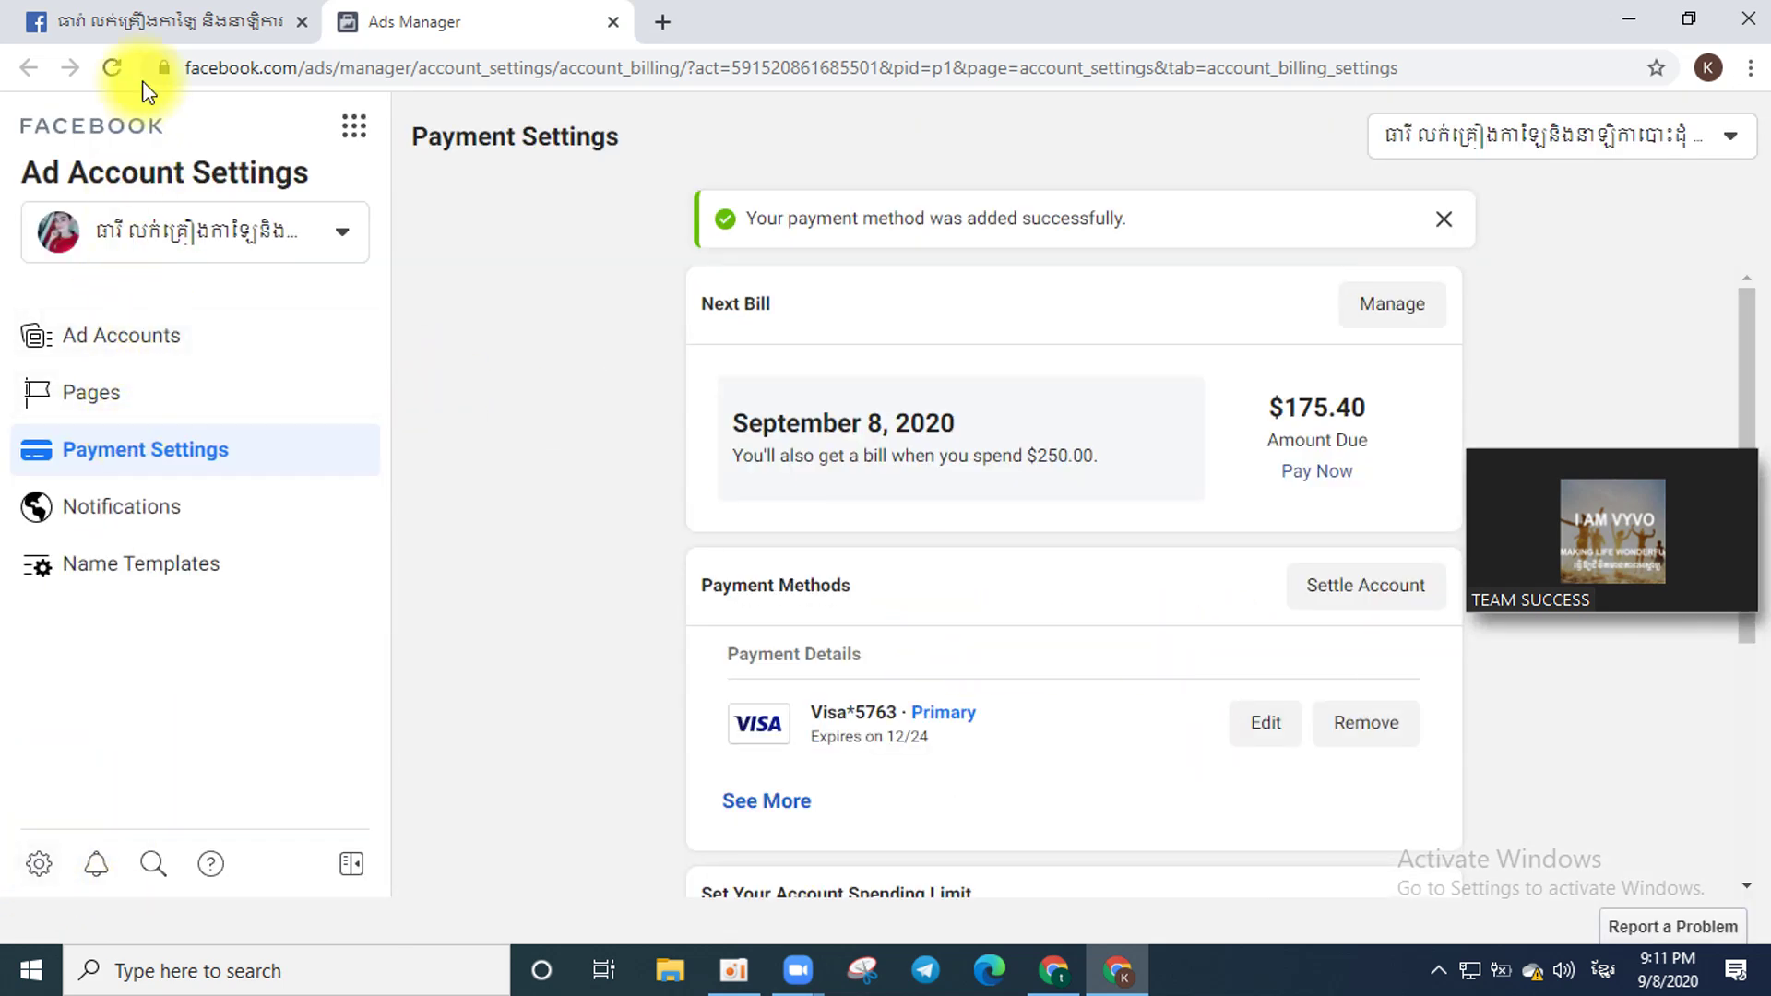
Review the status of all ads and glance at the audiences in the page's Ad Center, closing the open chat.
left_click(135, 19)
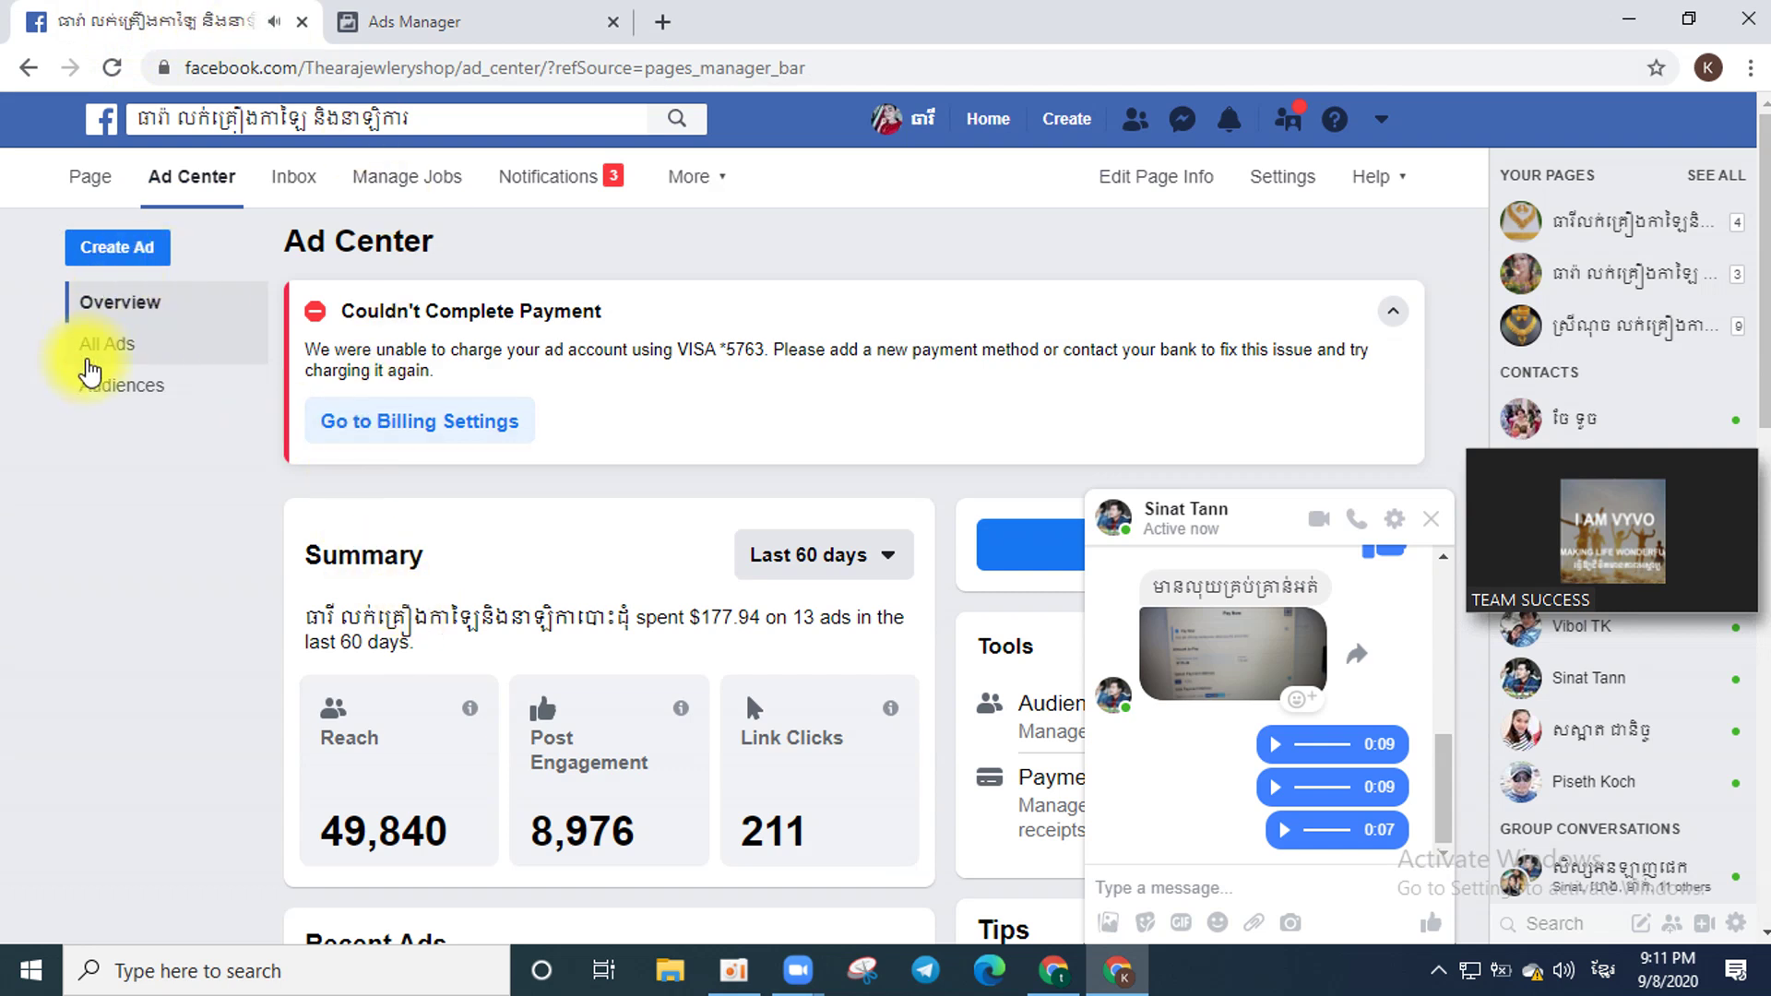
left_click(97, 346)
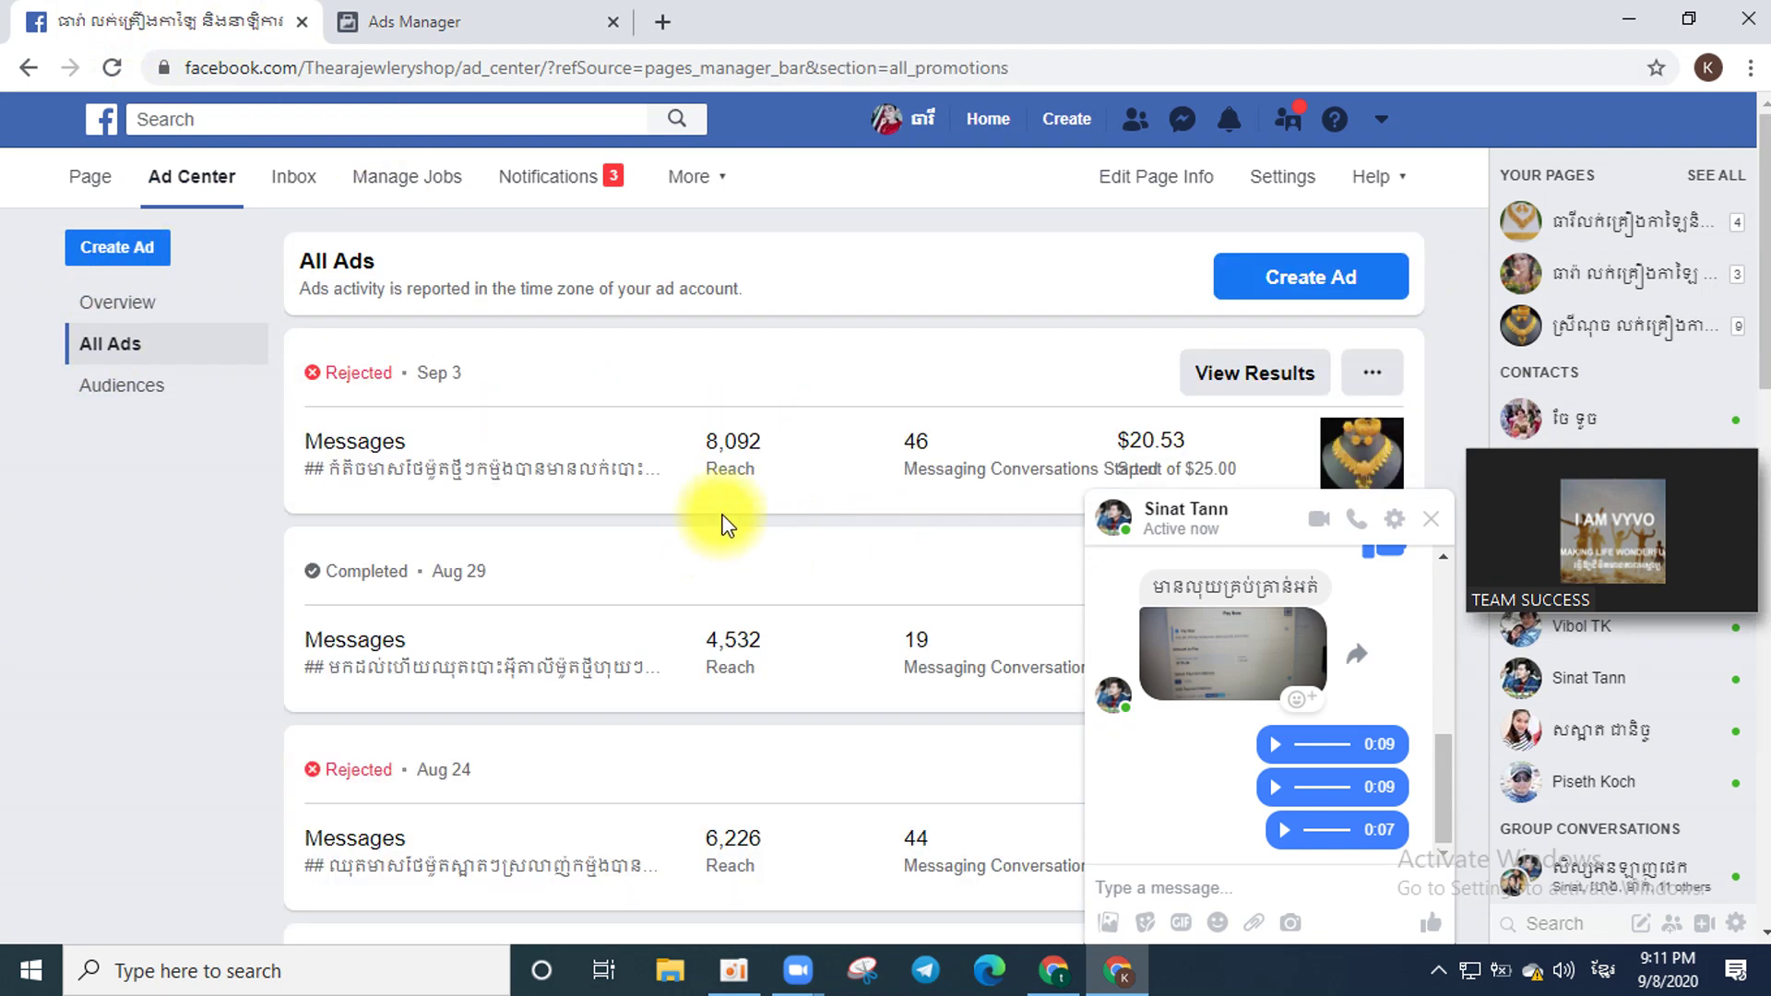
left_click(1430, 518)
scroll(581, 771, "down", 11)
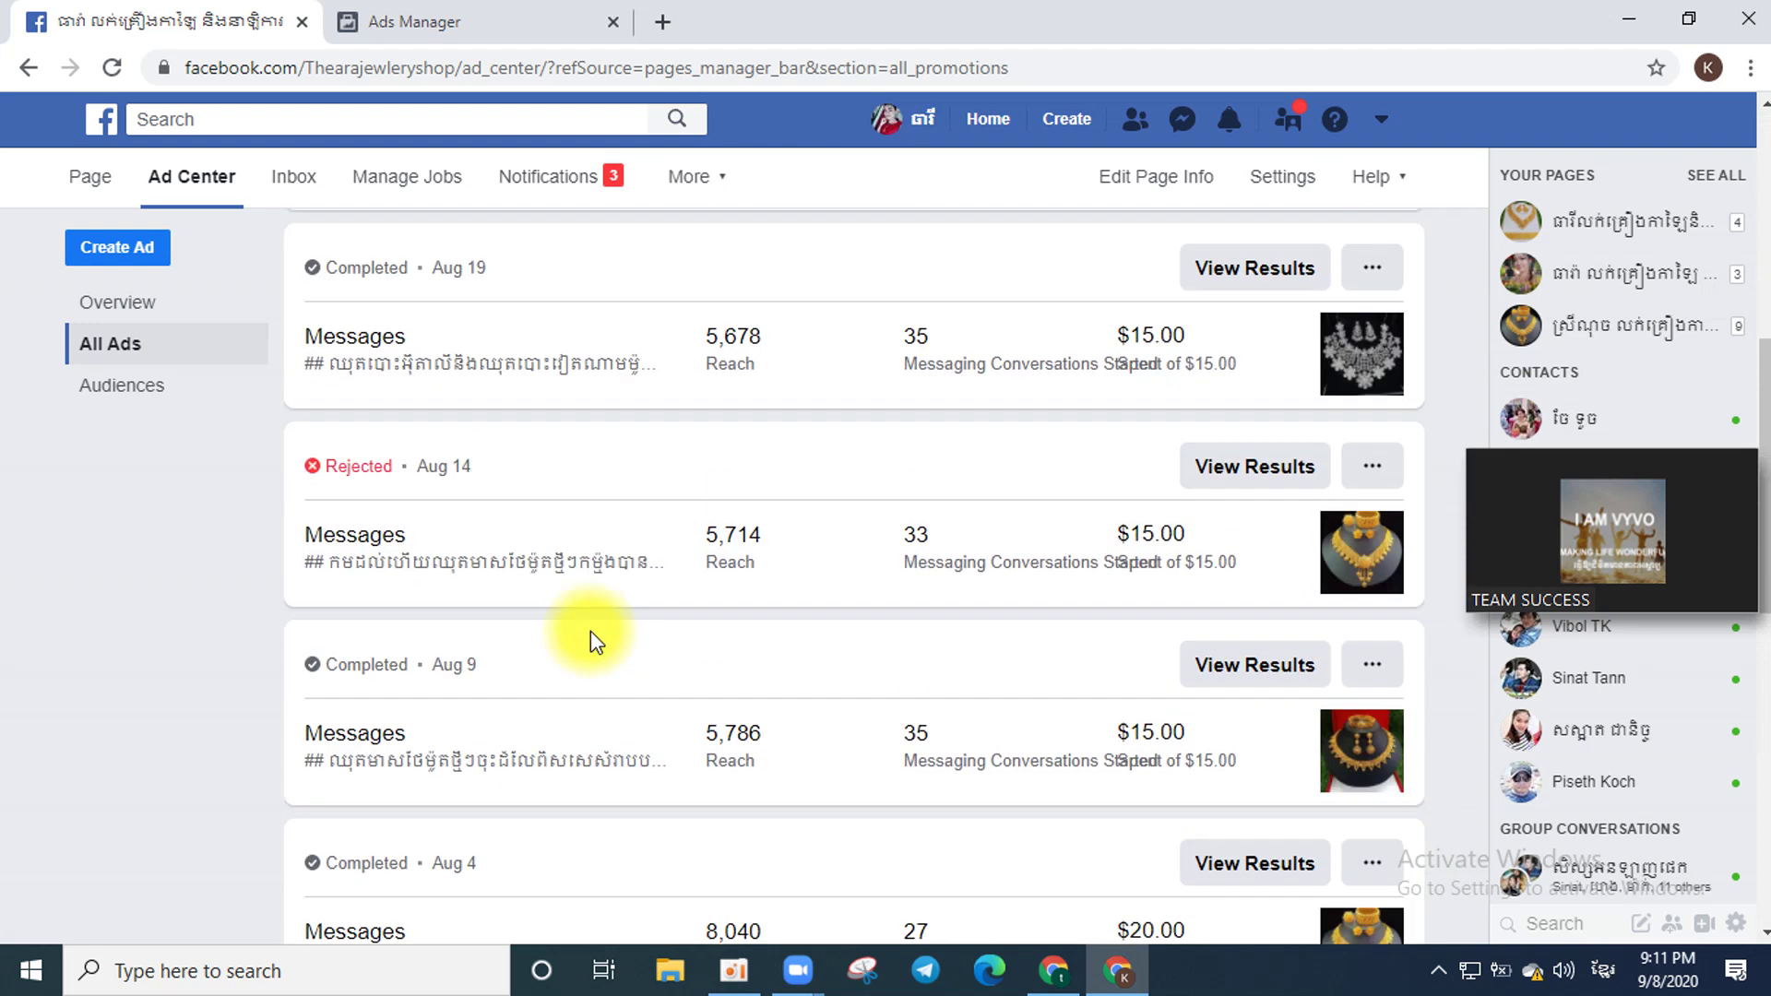
scroll(590, 631, "up", 13)
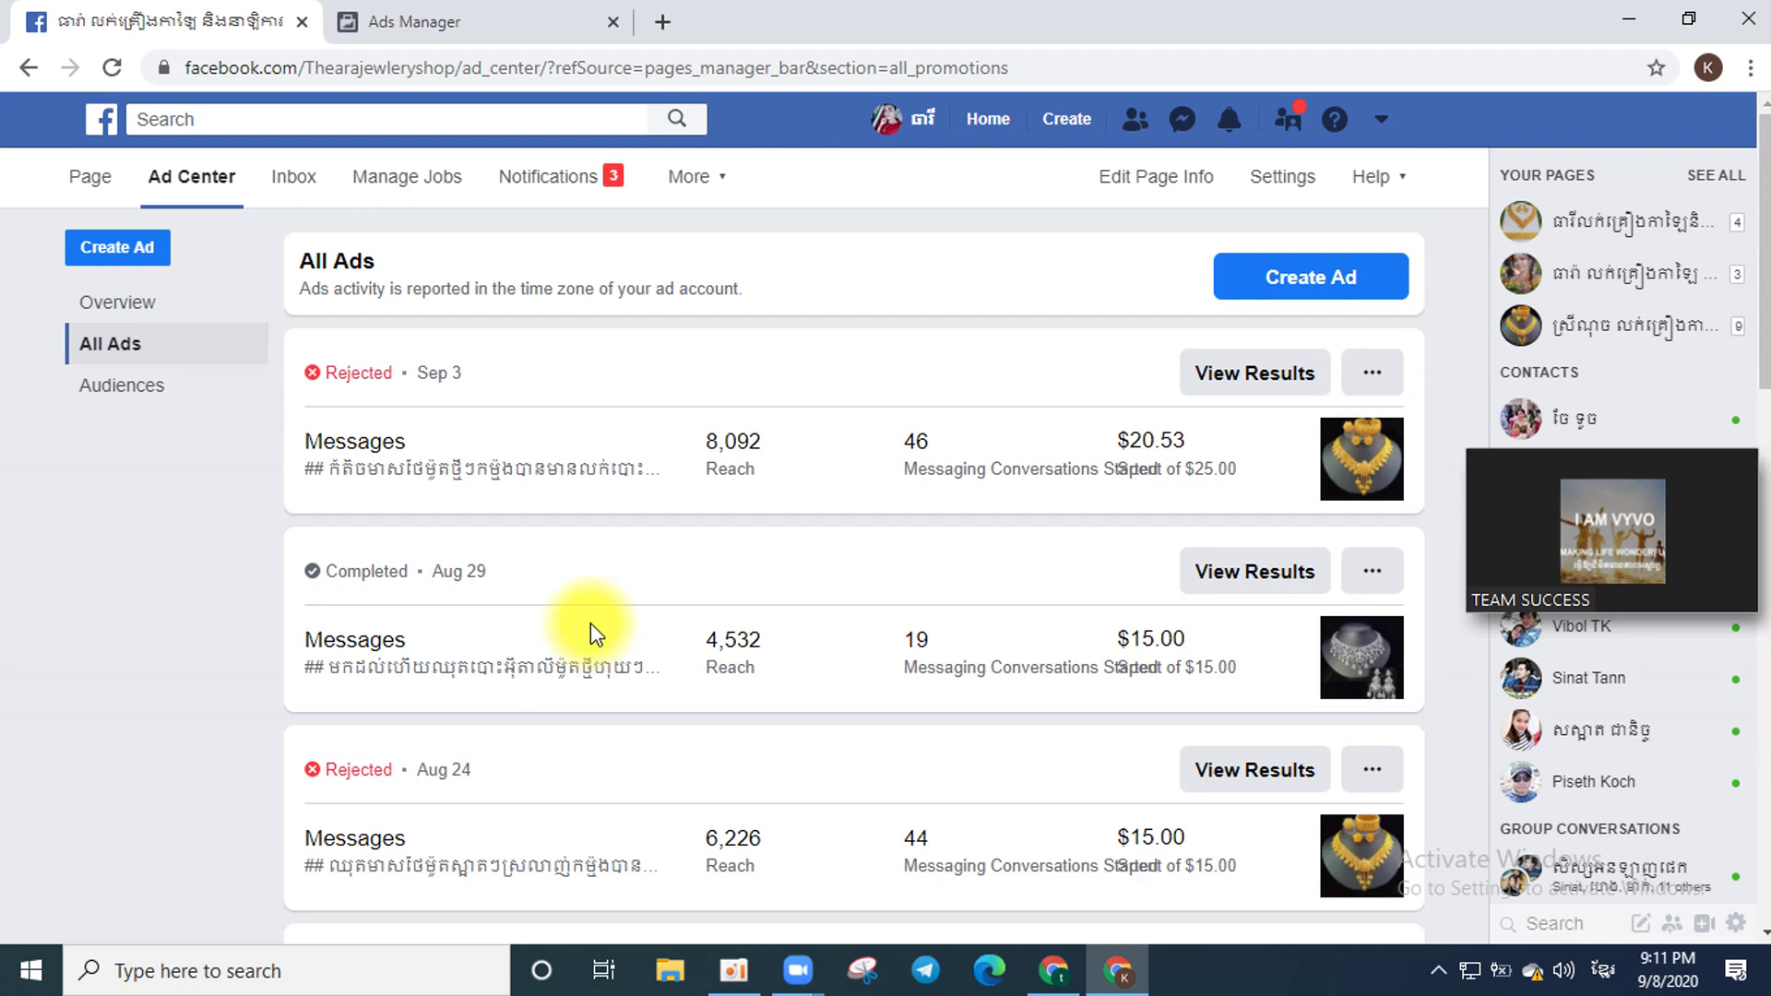
left_click(127, 385)
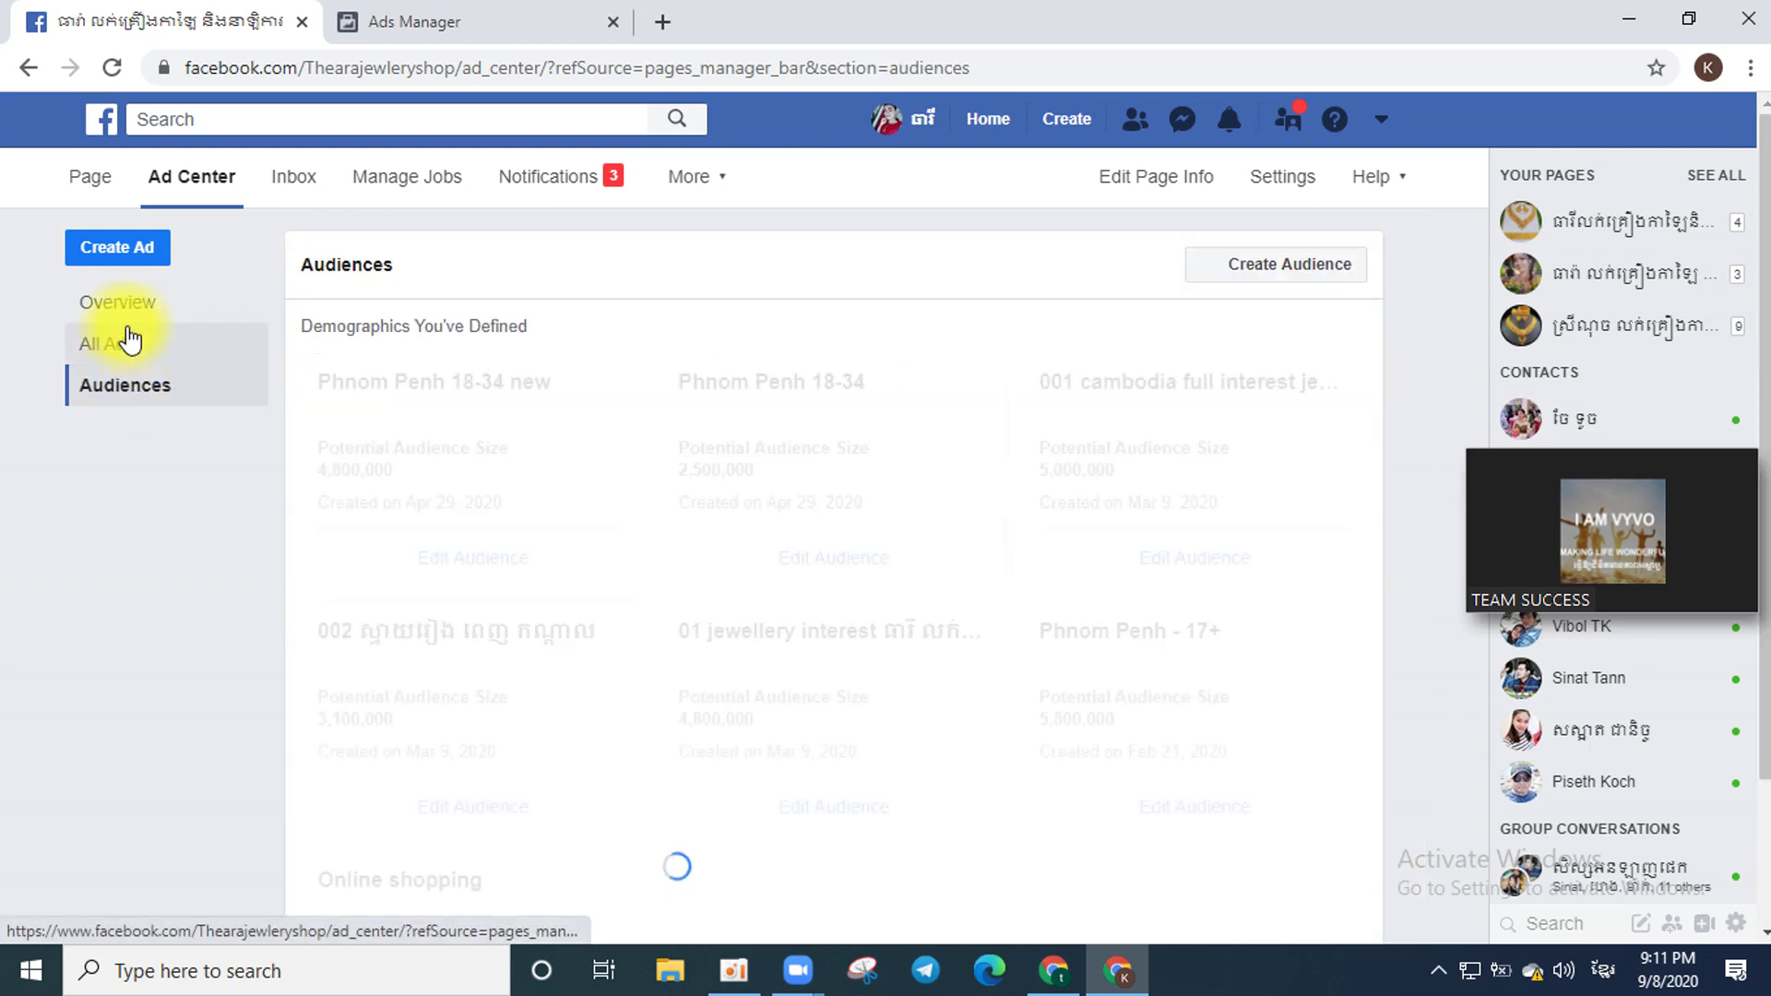
left_click(127, 343)
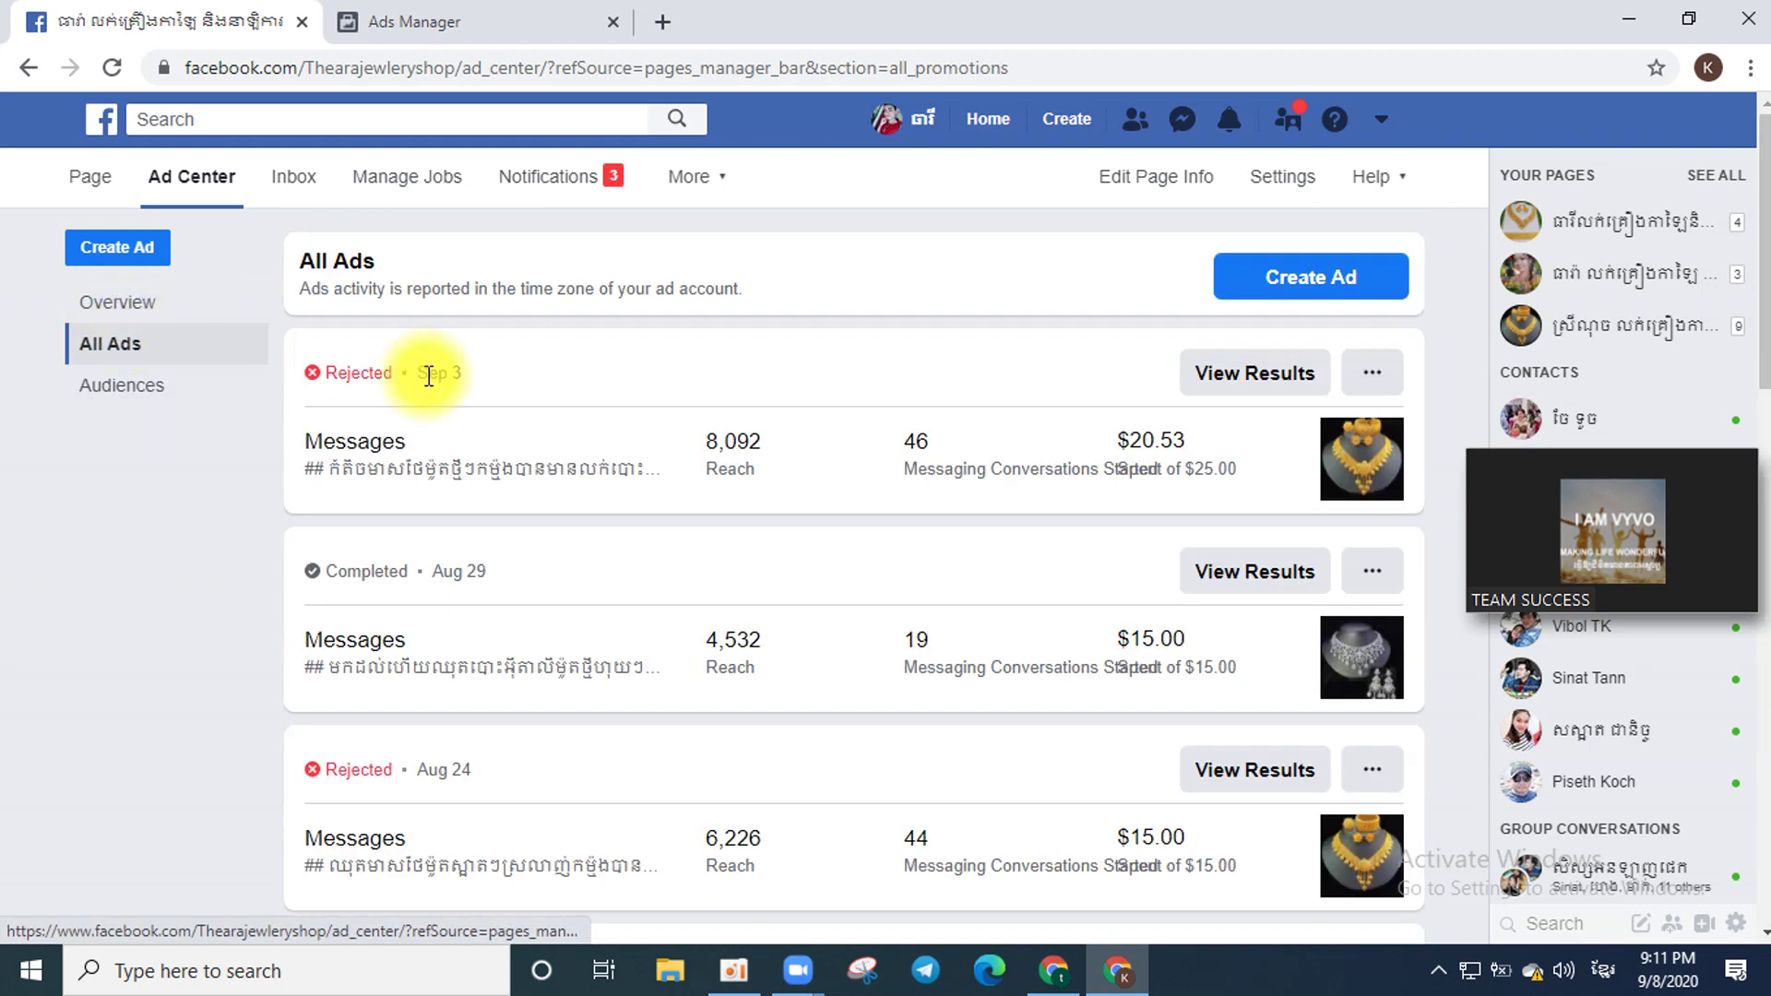
Examine the results and rejection notice of the Sep 3 ad, then close its details.
left_click(1361, 375)
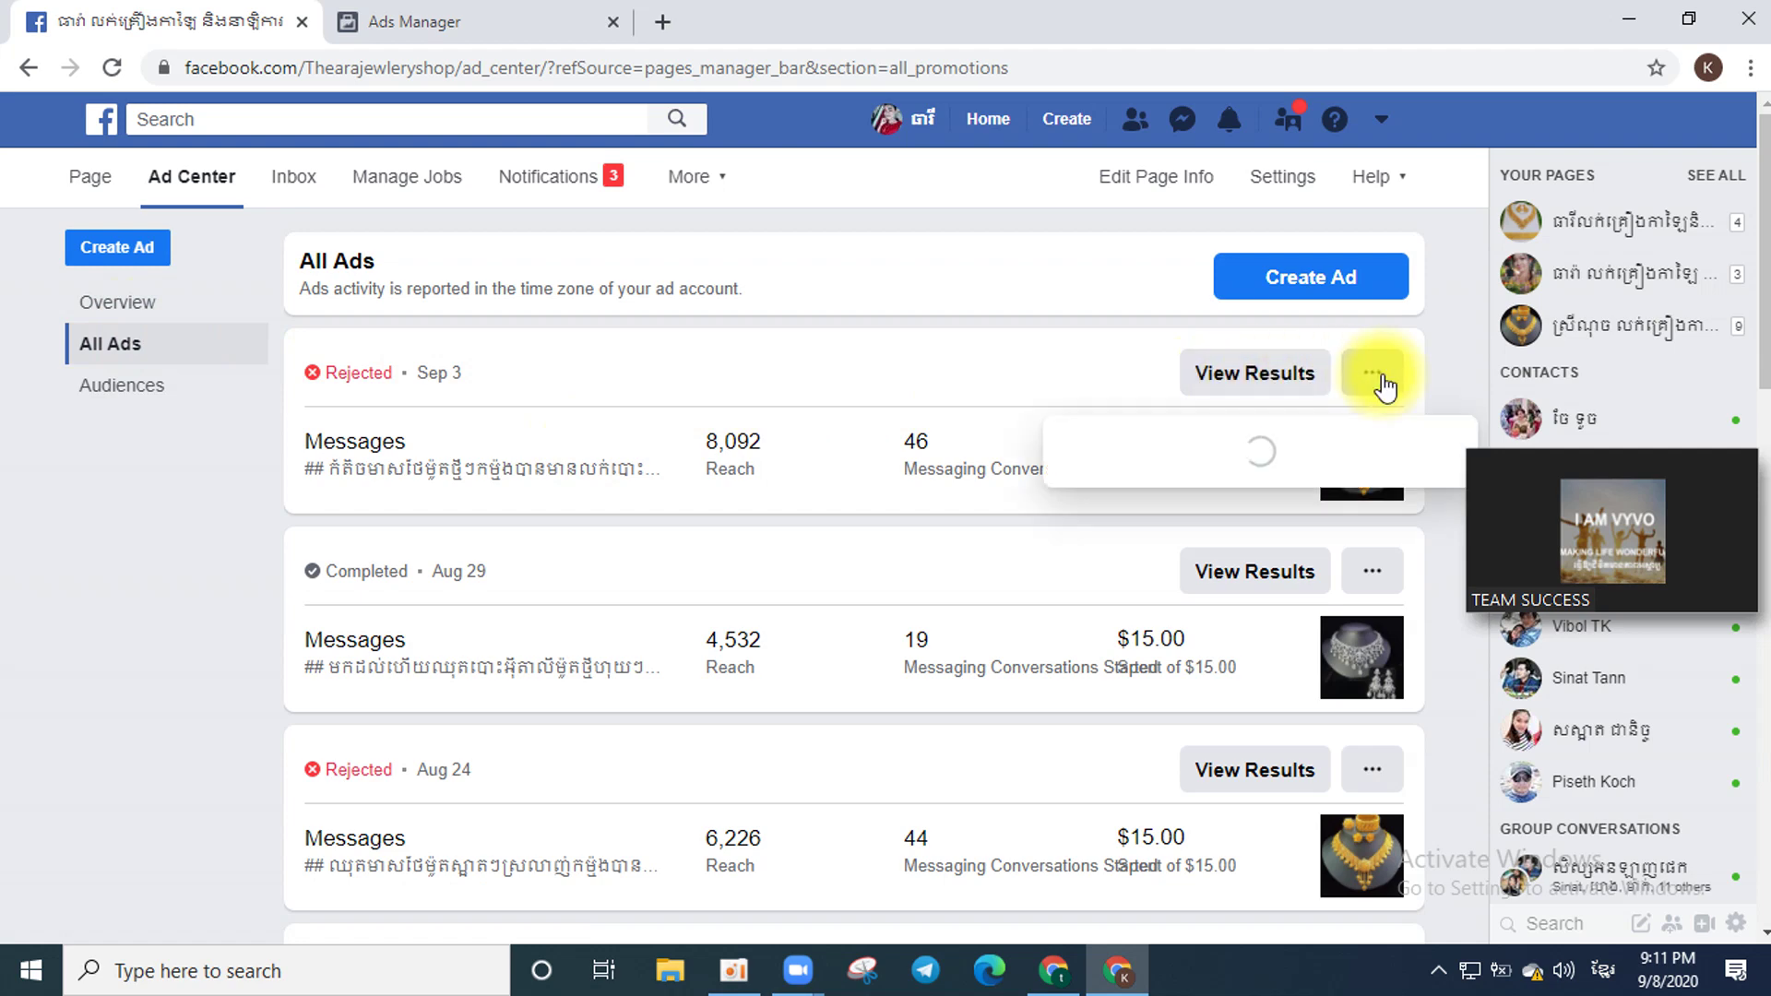
left_click(1236, 378)
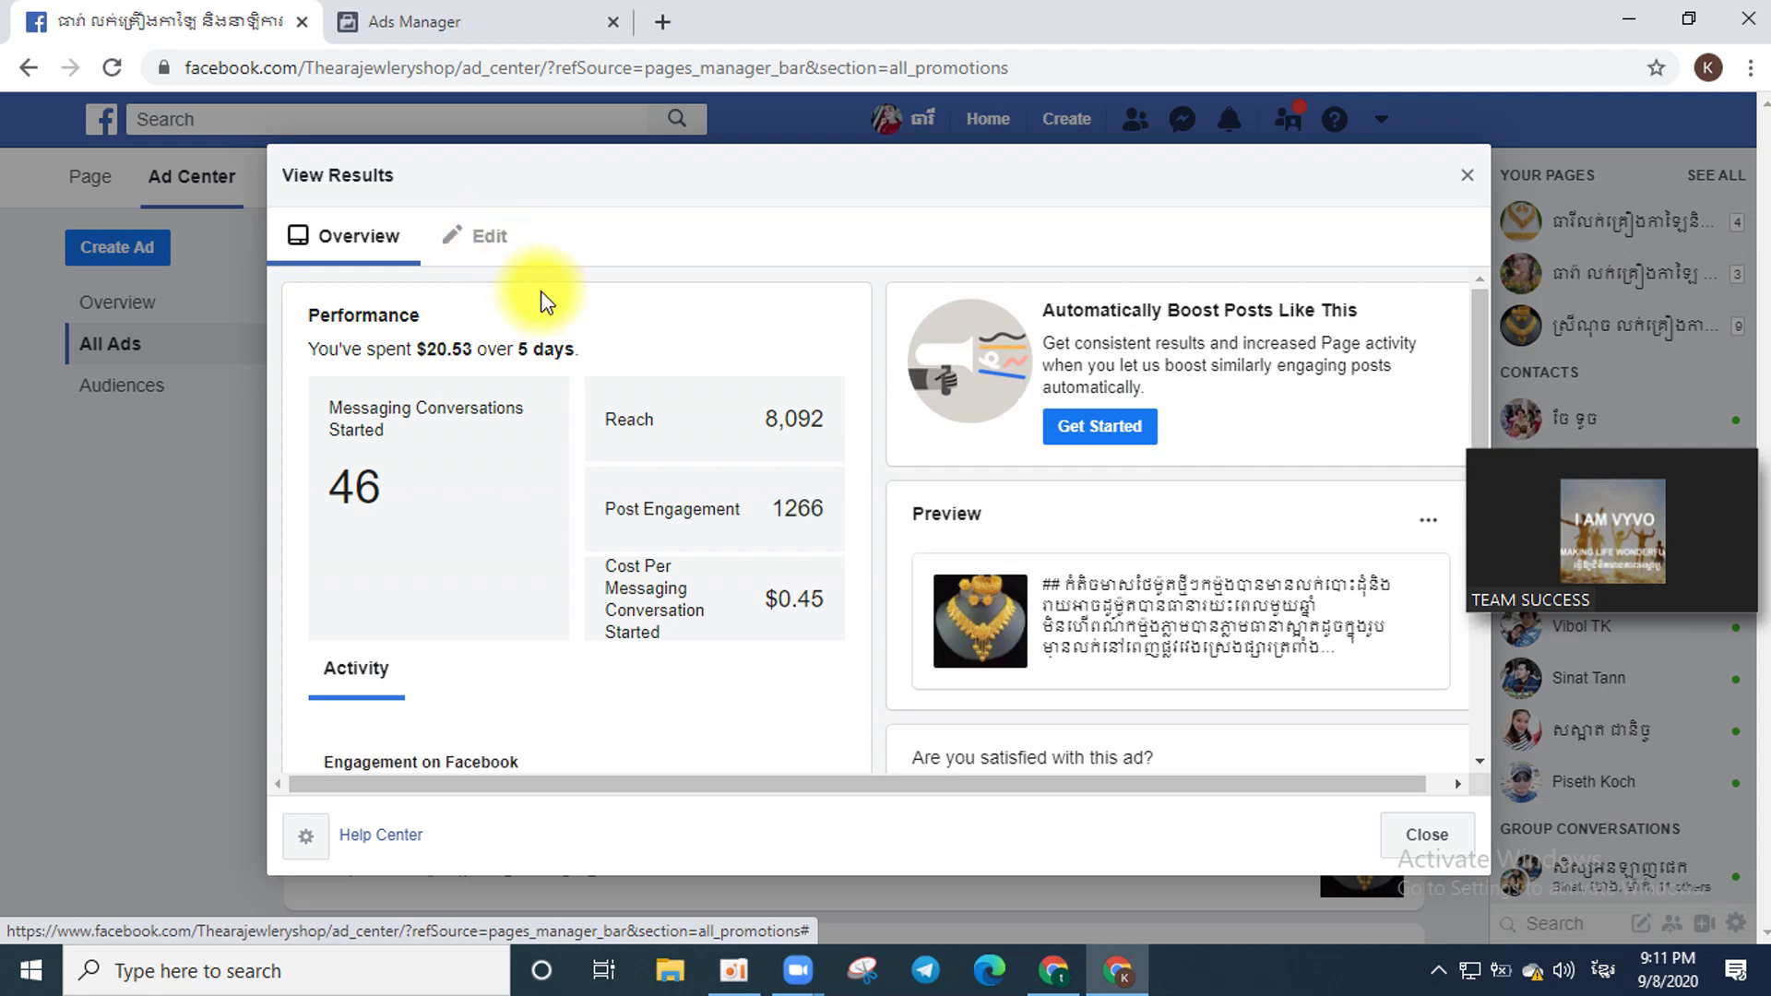
scroll(678, 562, "down", 4)
scroll(656, 525, "up", 3)
scroll(1072, 480, "up", 2)
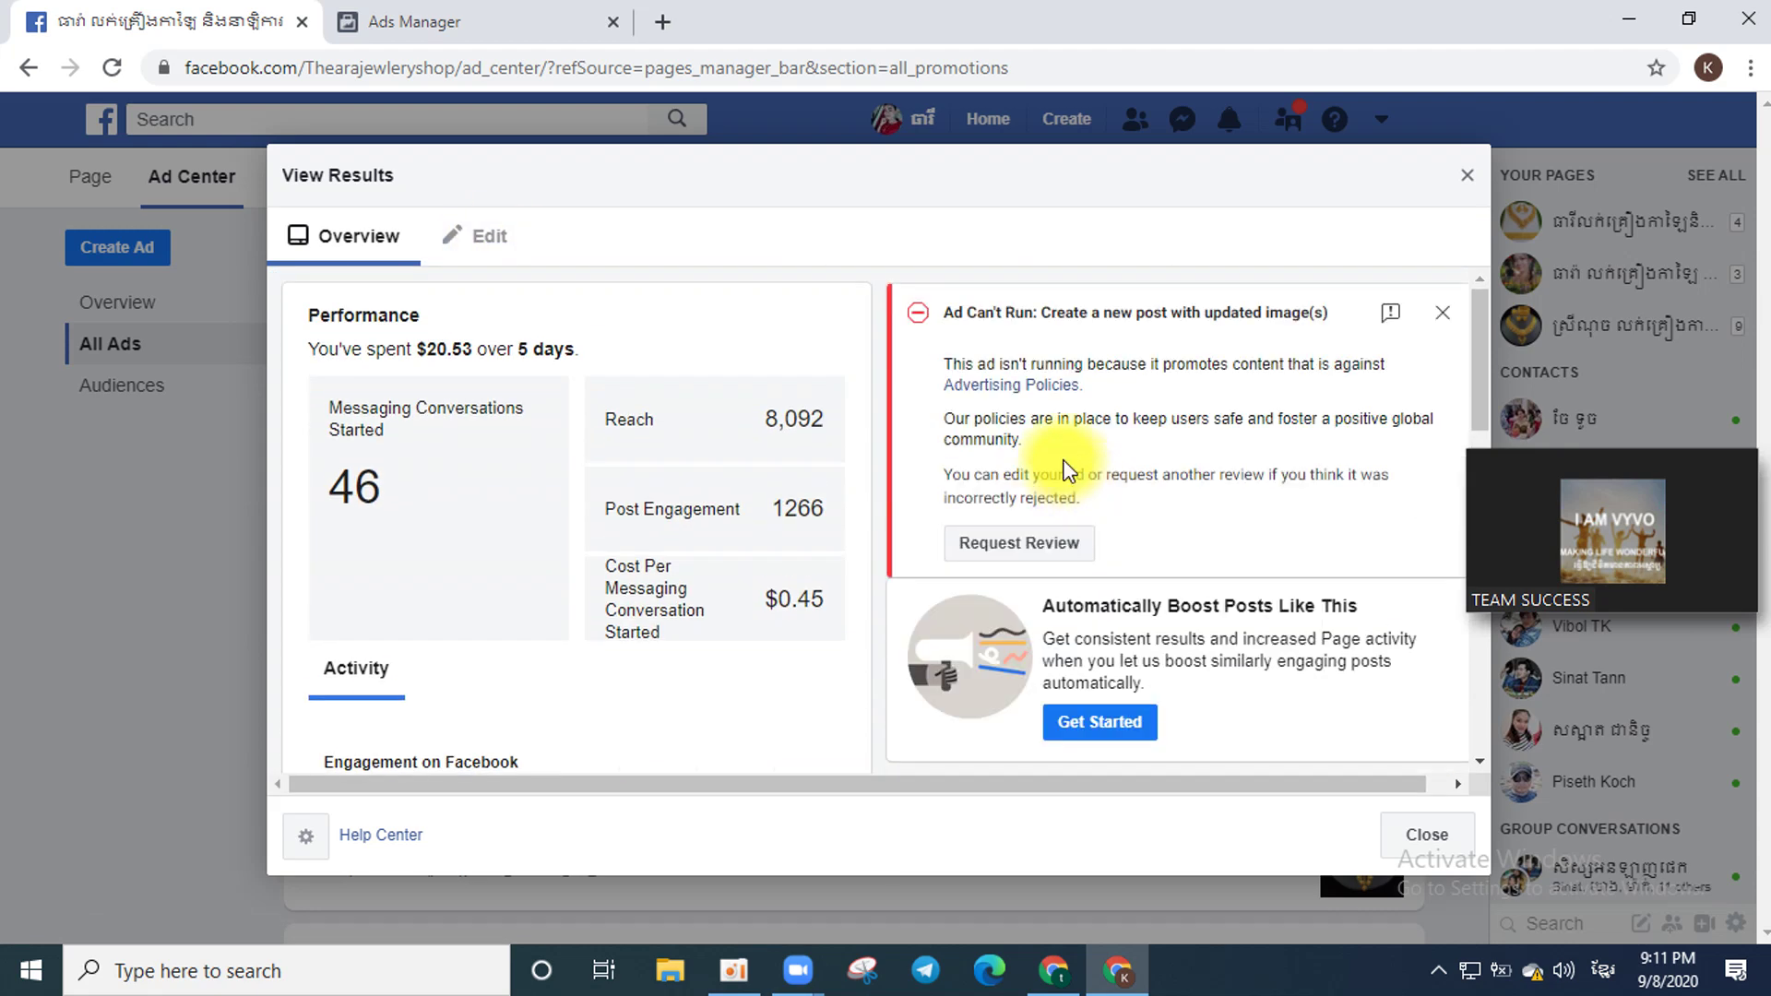
left_click(1466, 176)
Check the older ads in the list and return to the ad account's payment settings.
scroll(565, 525, "down", 6)
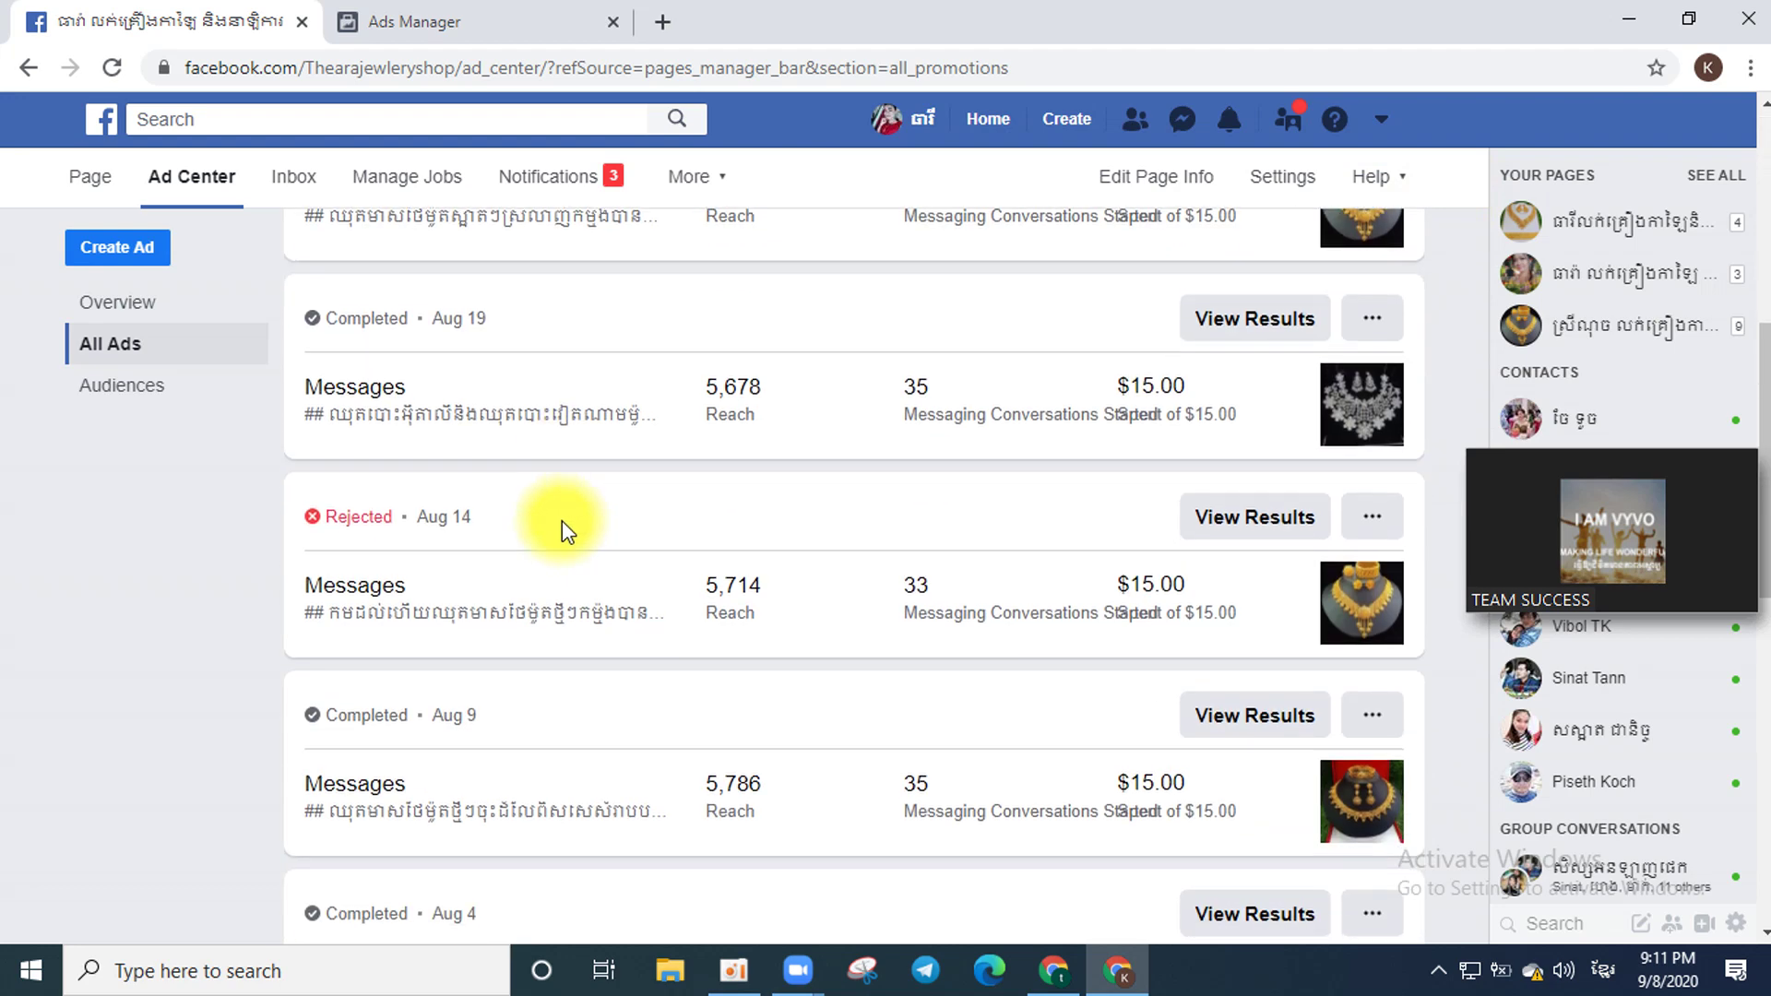
scroll(564, 526, "down", 10)
left_click(413, 22)
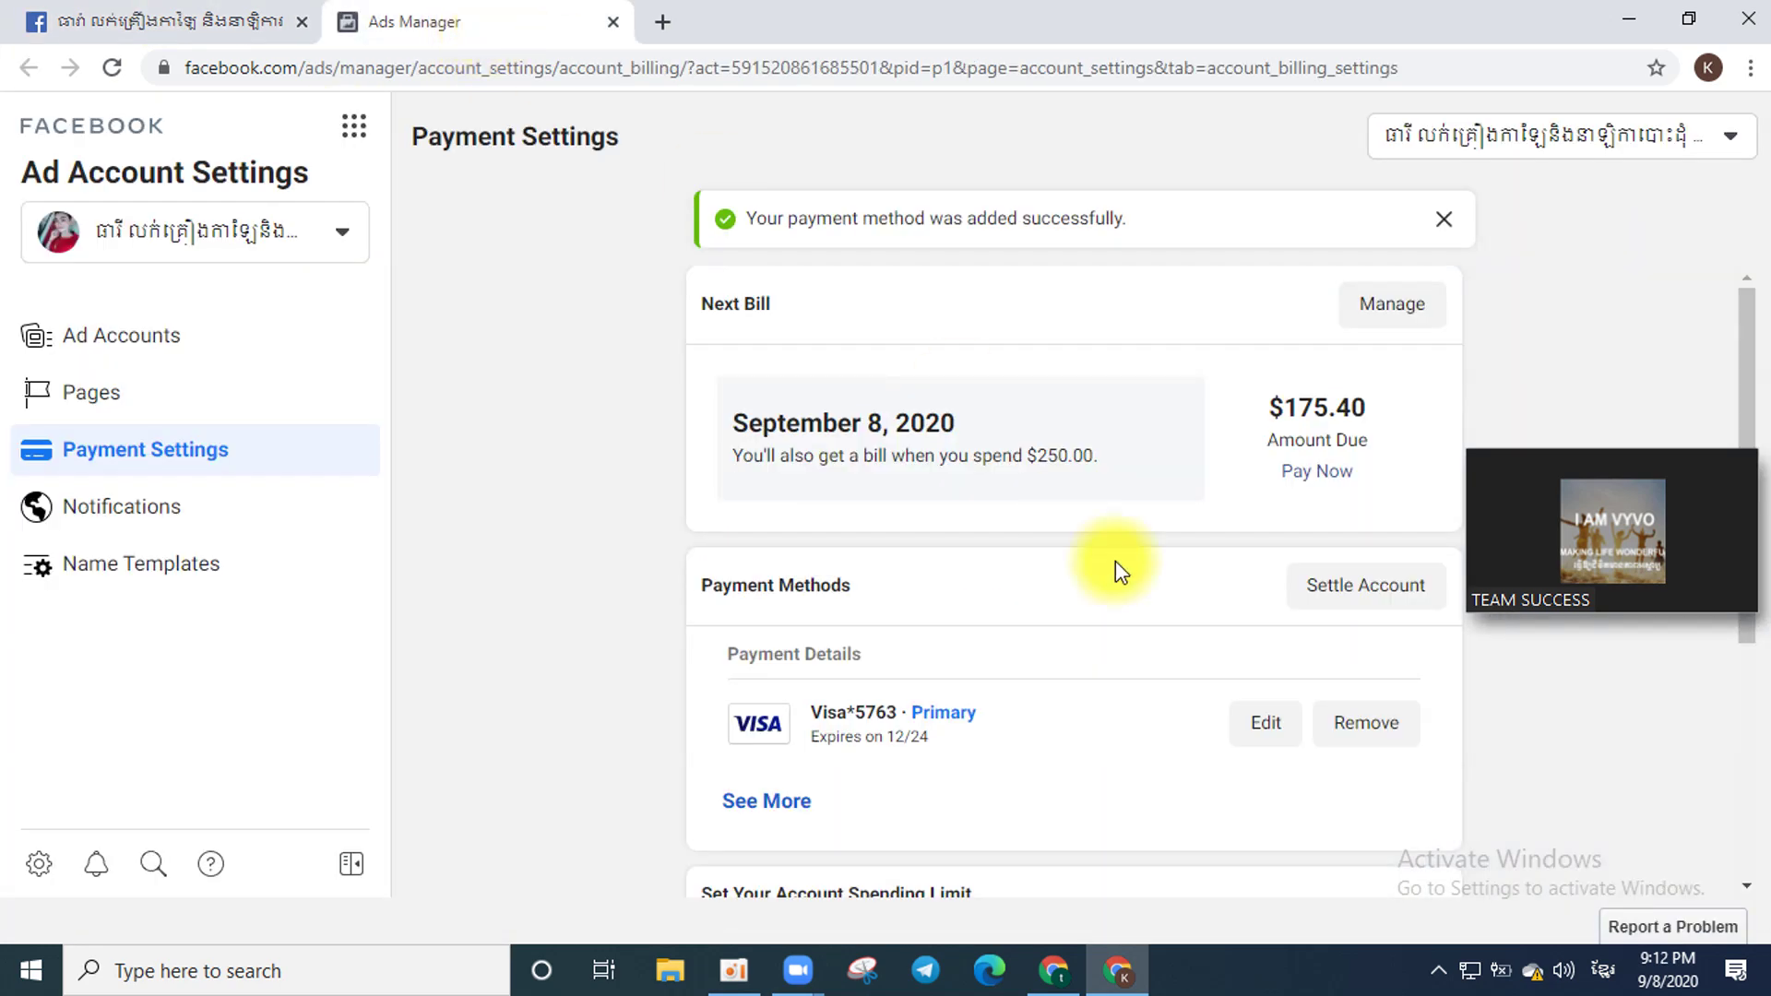
Submit the $175.40 payment for the next bill with the saved Visa card and dismiss the confirmation.
left_click(1319, 487)
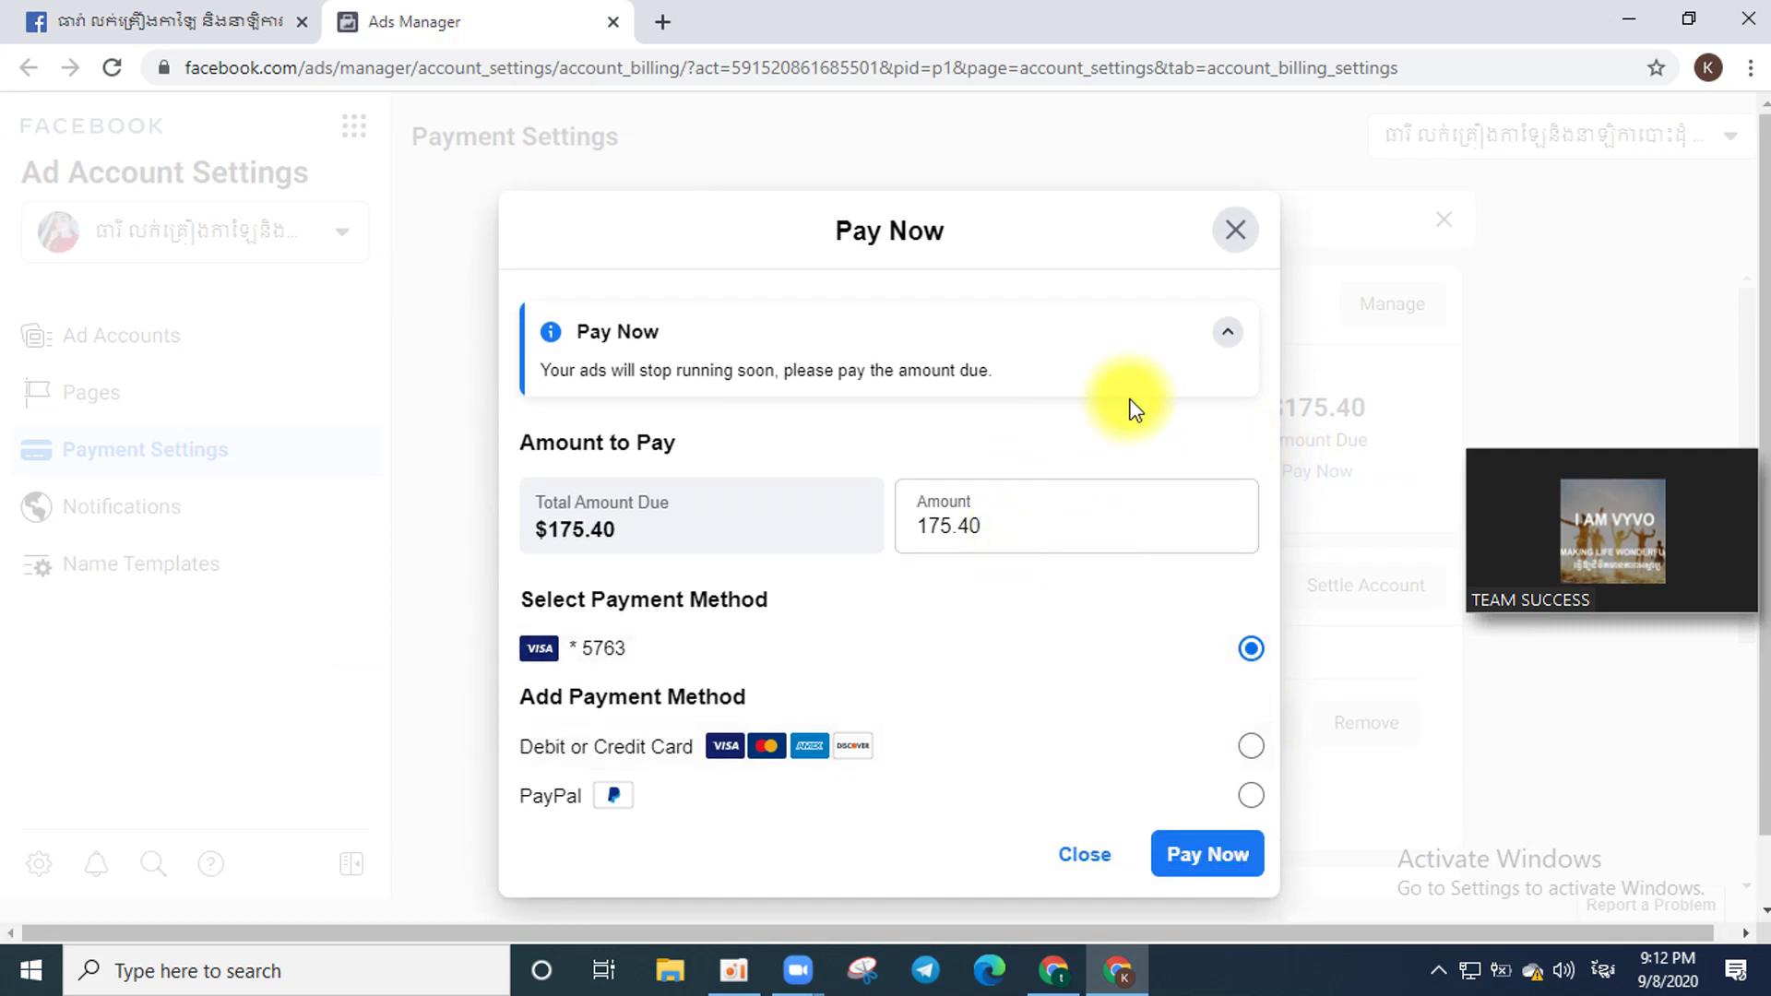
left_click(1227, 334)
left_click(1227, 334)
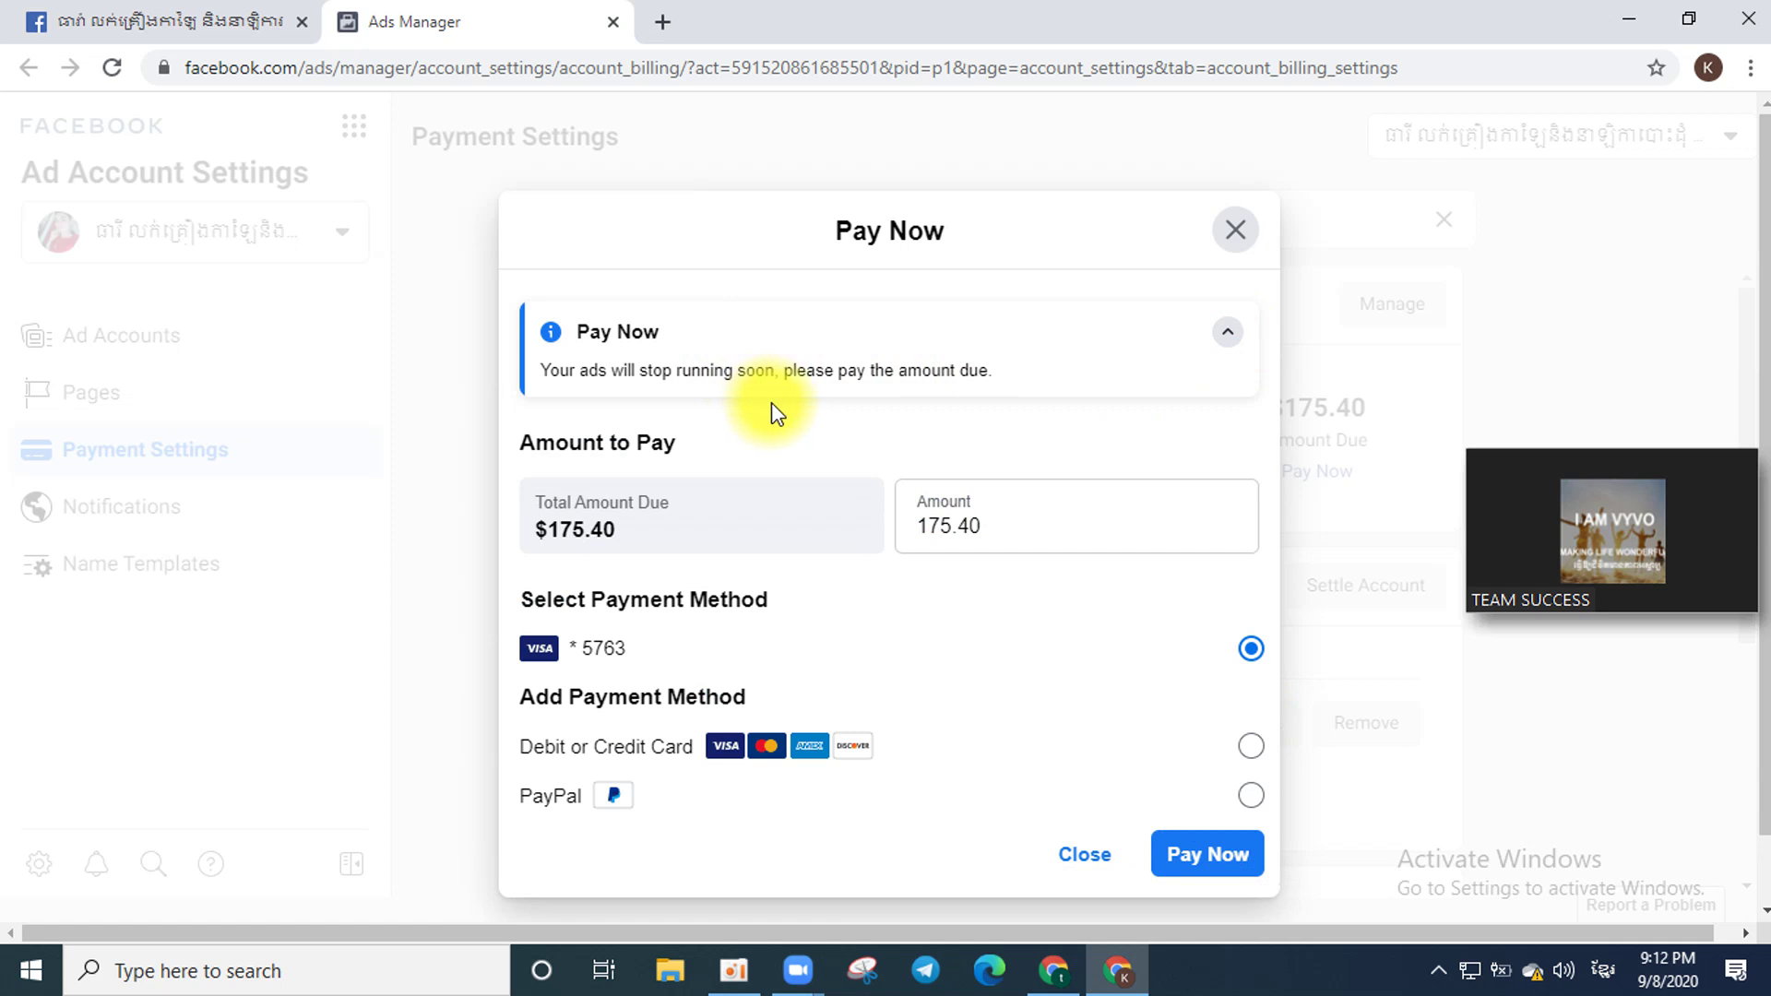
left_click(1023, 540)
left_click(976, 596)
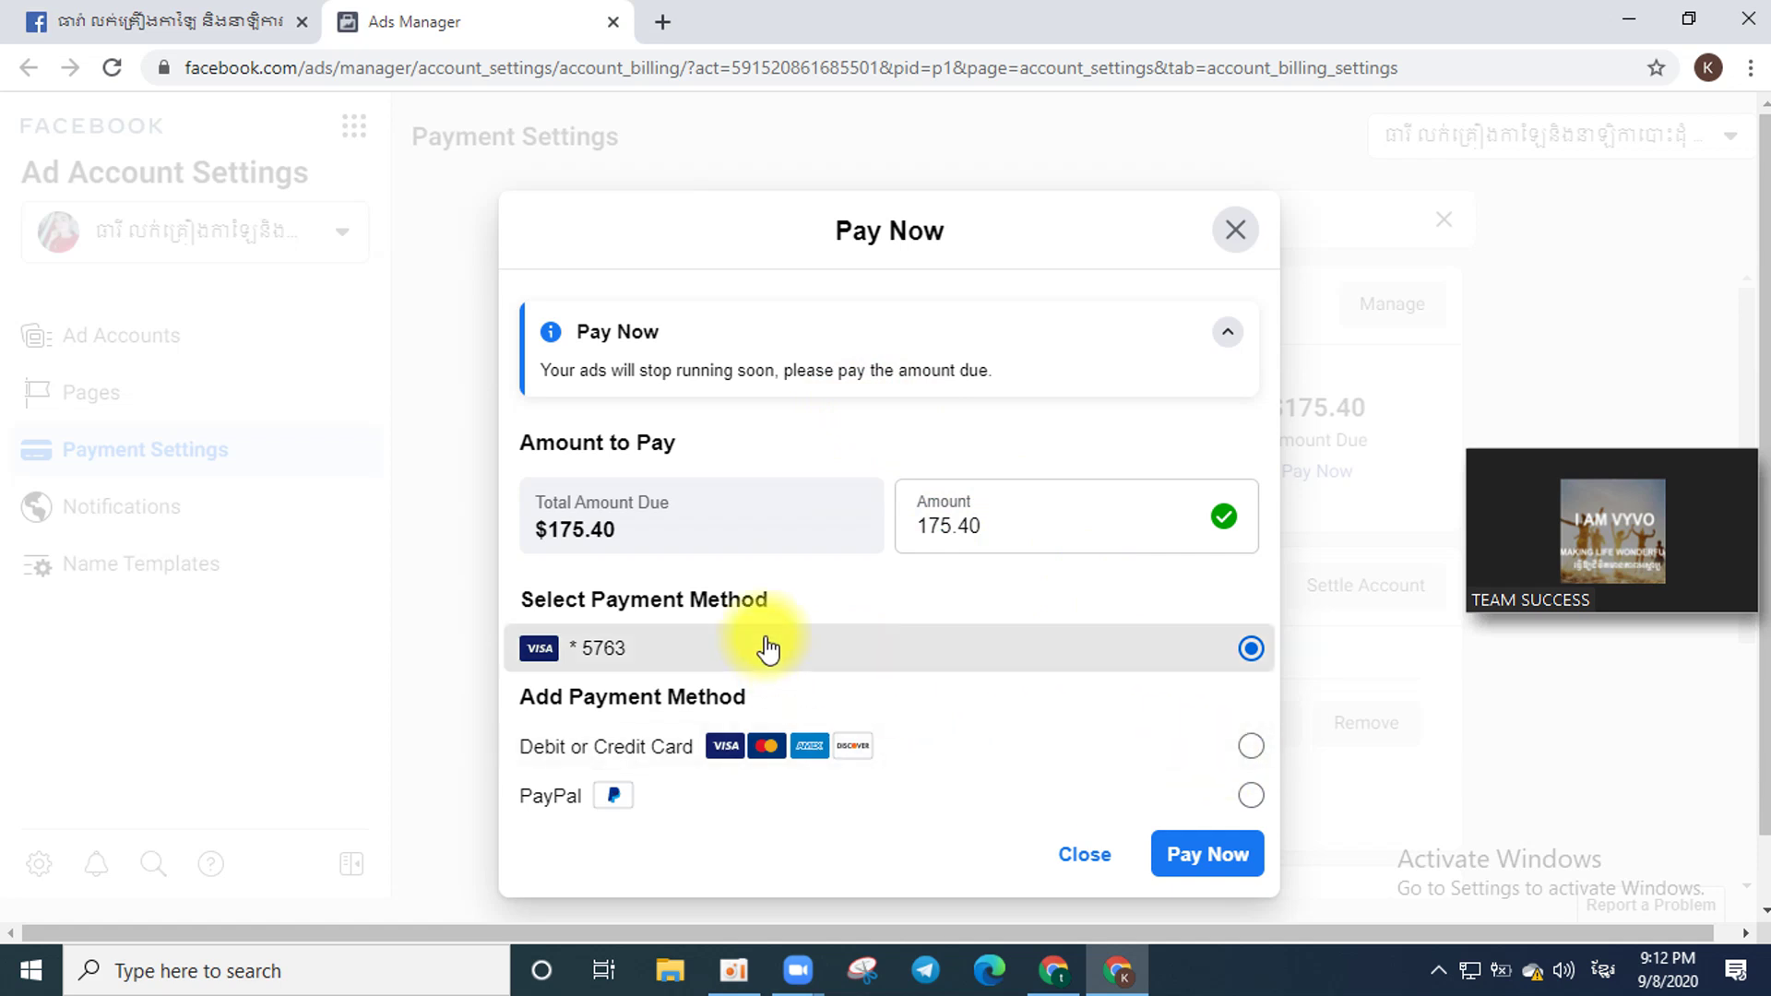
left_click(1208, 854)
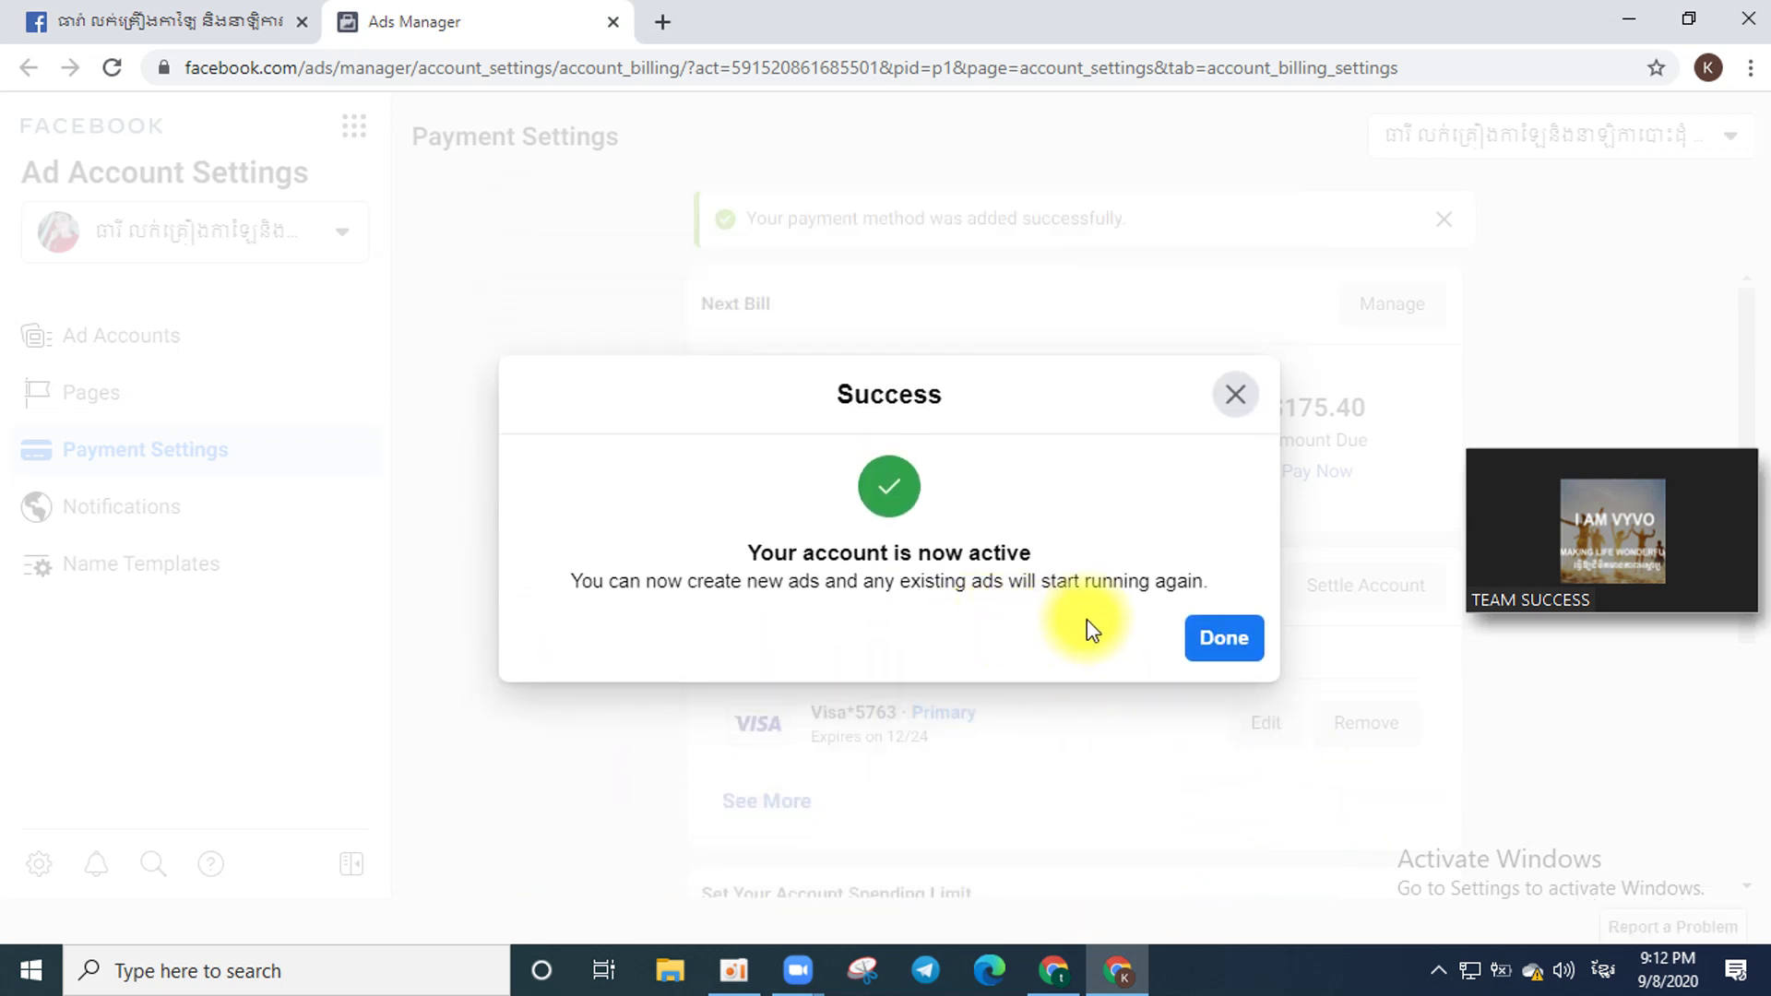
left_click(1231, 639)
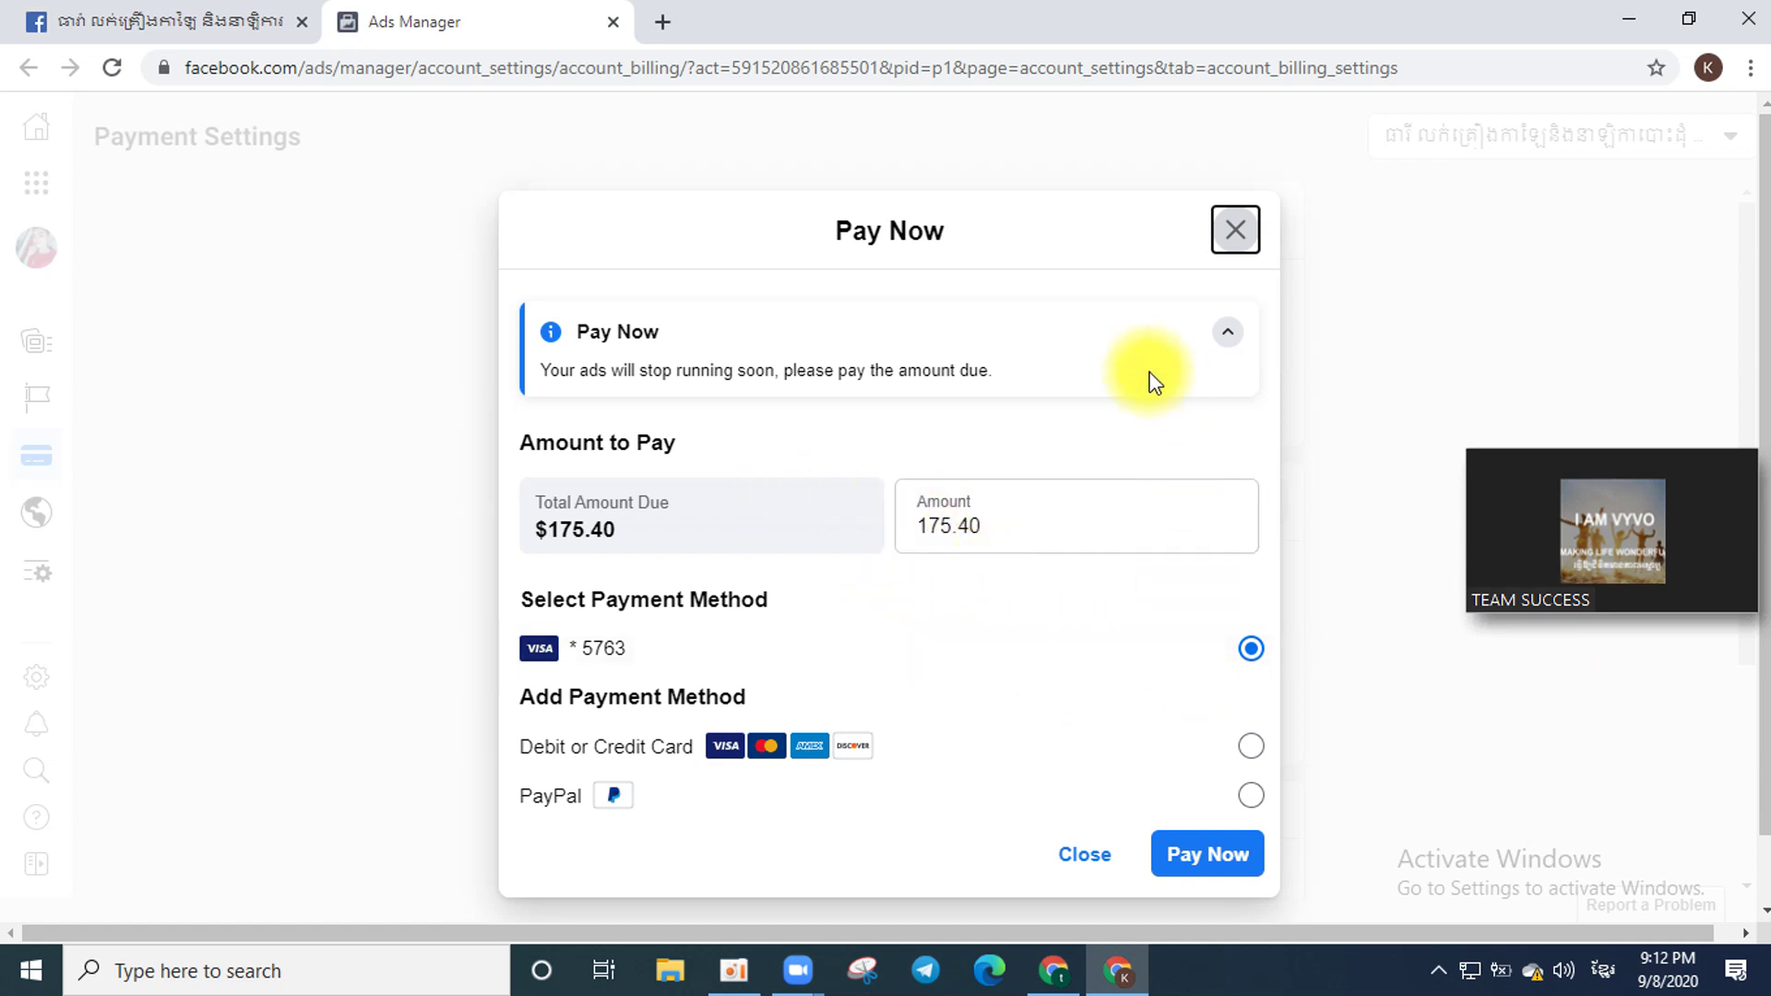
Repeat the $175.40 payment with the saved Visa card and check the account spending limit in the payment settings.
left_click(1218, 856)
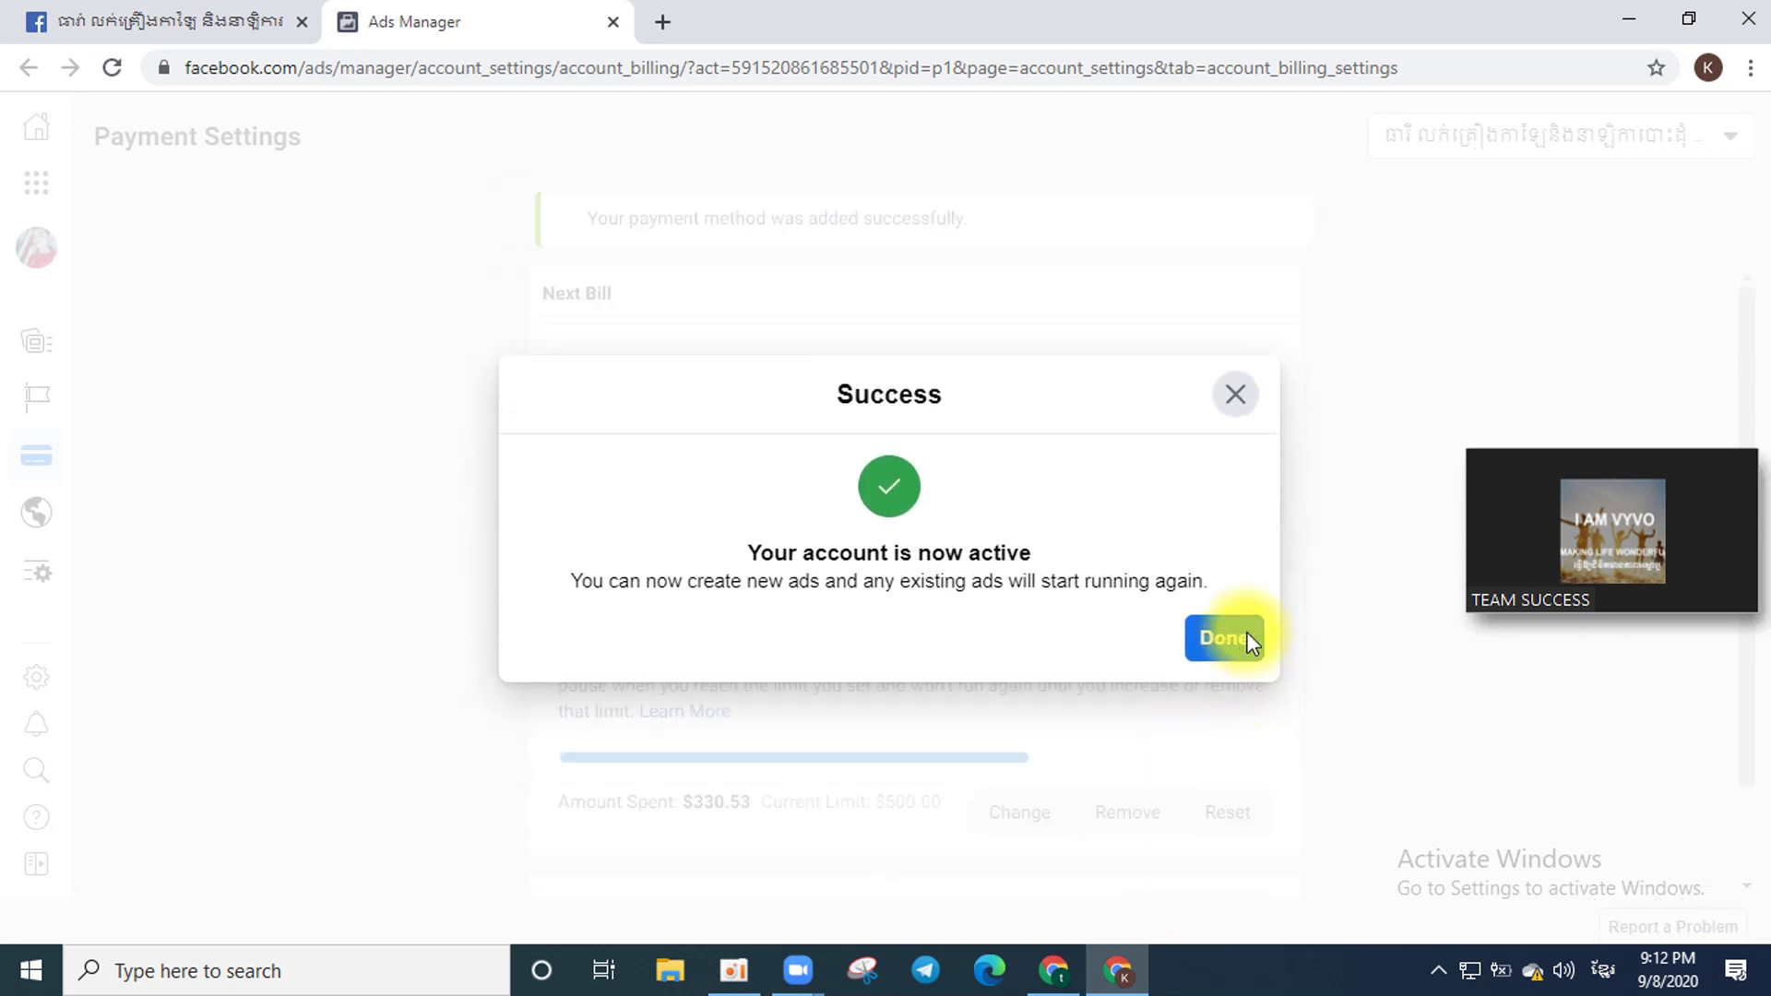
left_click(1241, 636)
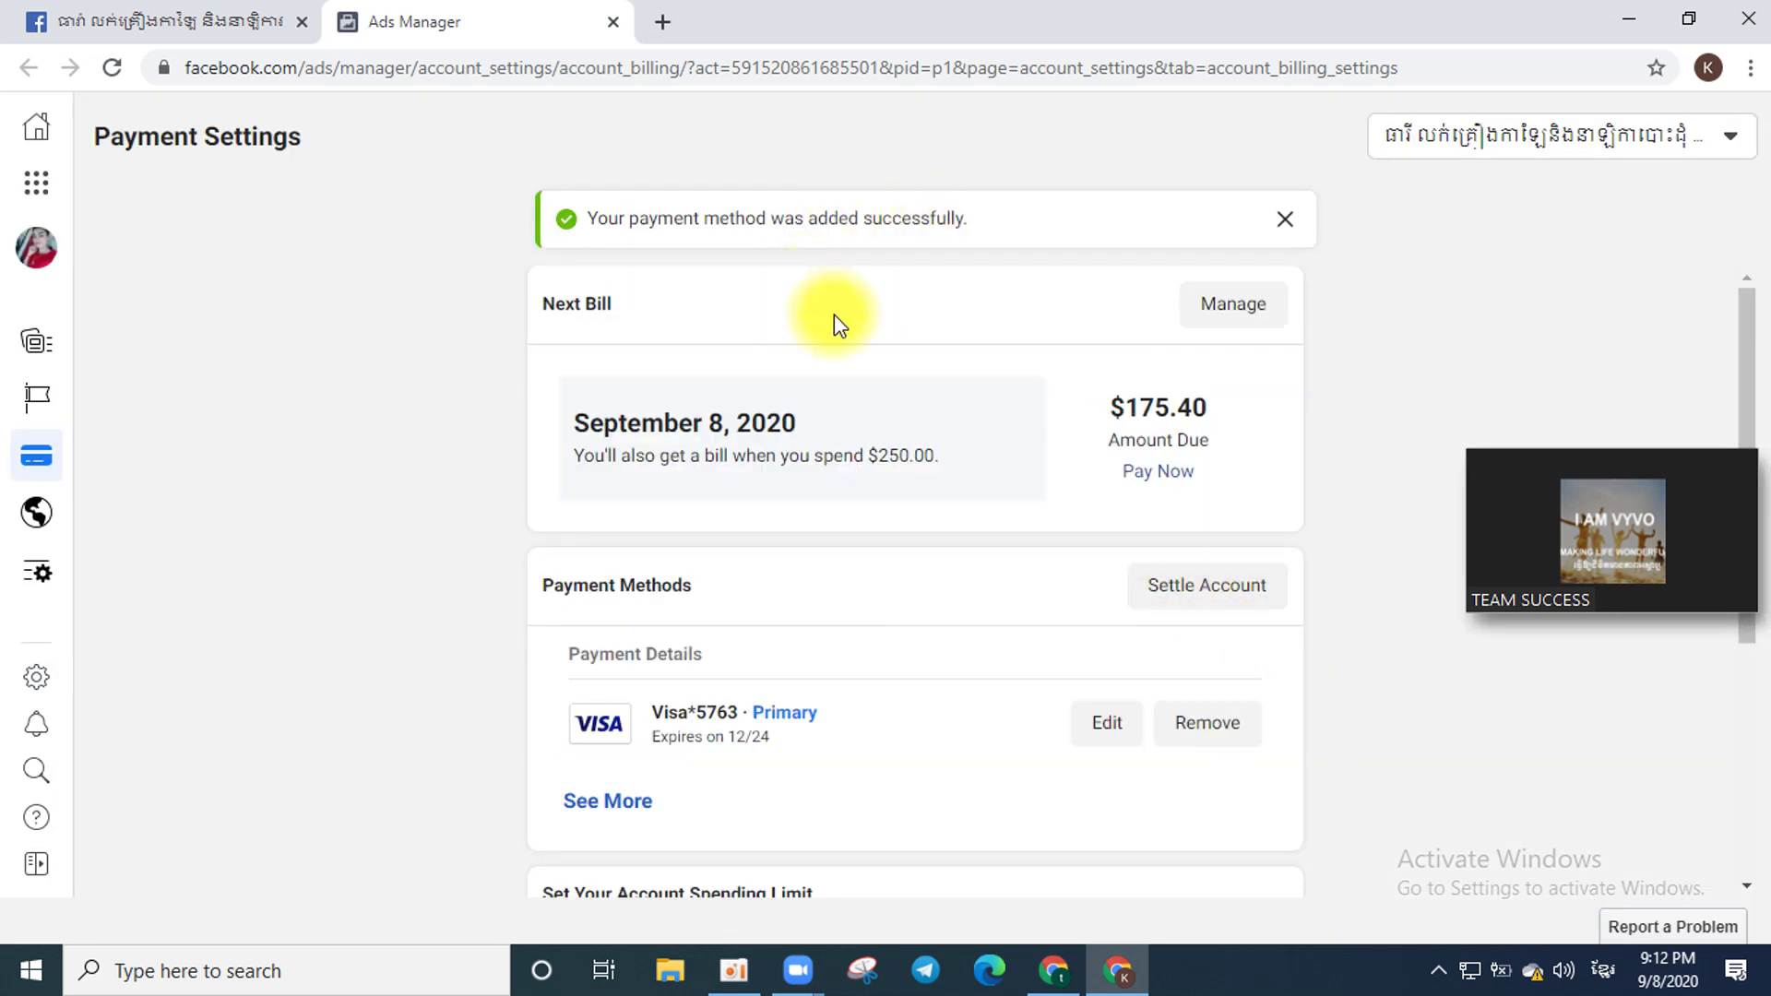
left_click(160, 21)
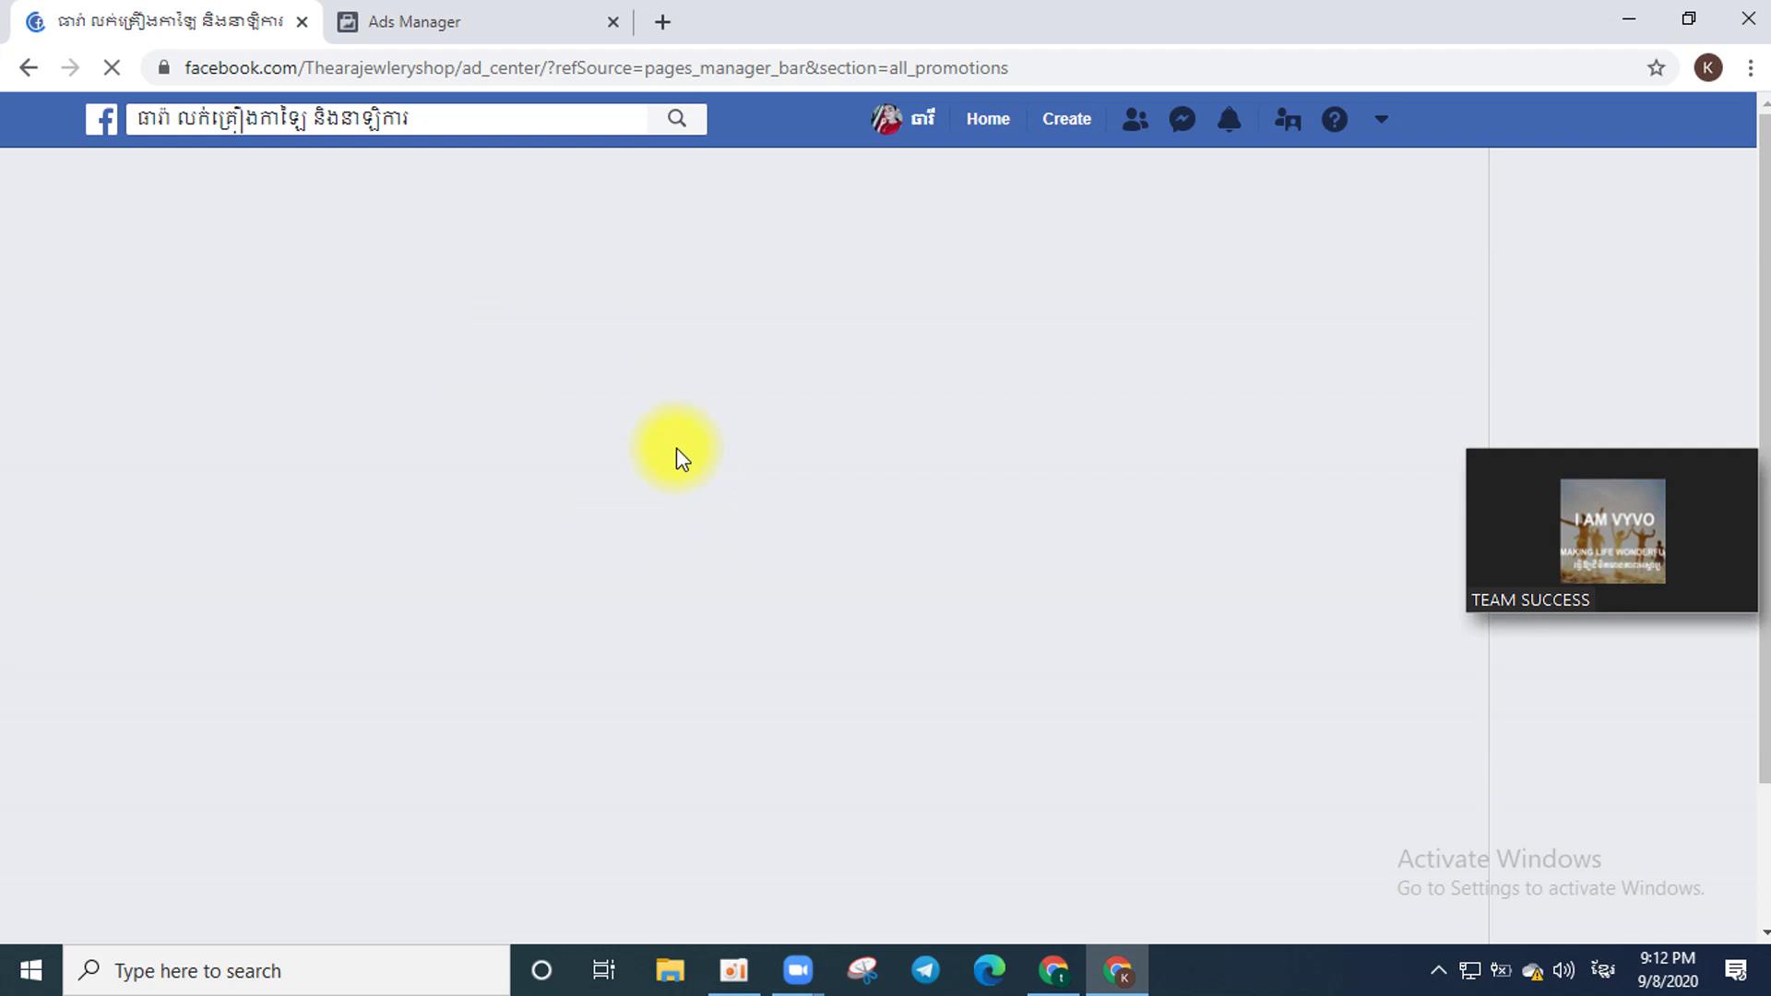
left_click(490, 26)
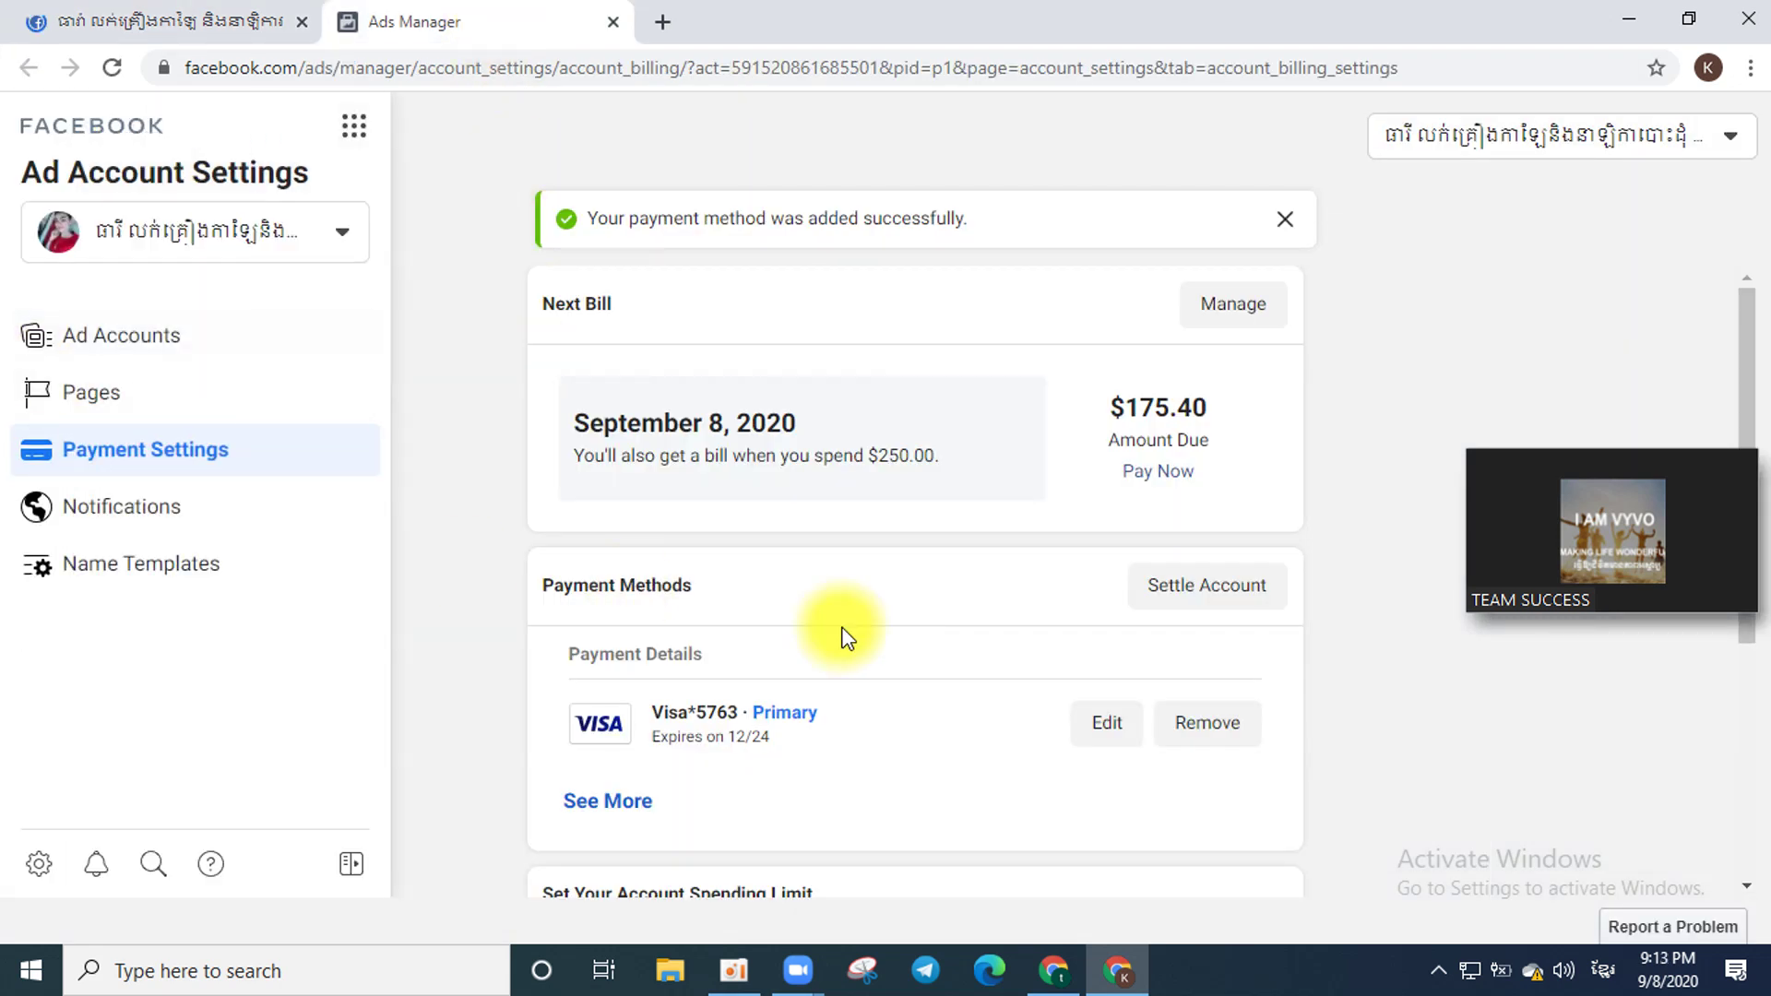
scroll(843, 637, "down", 4)
scroll(846, 631, "down", 1)
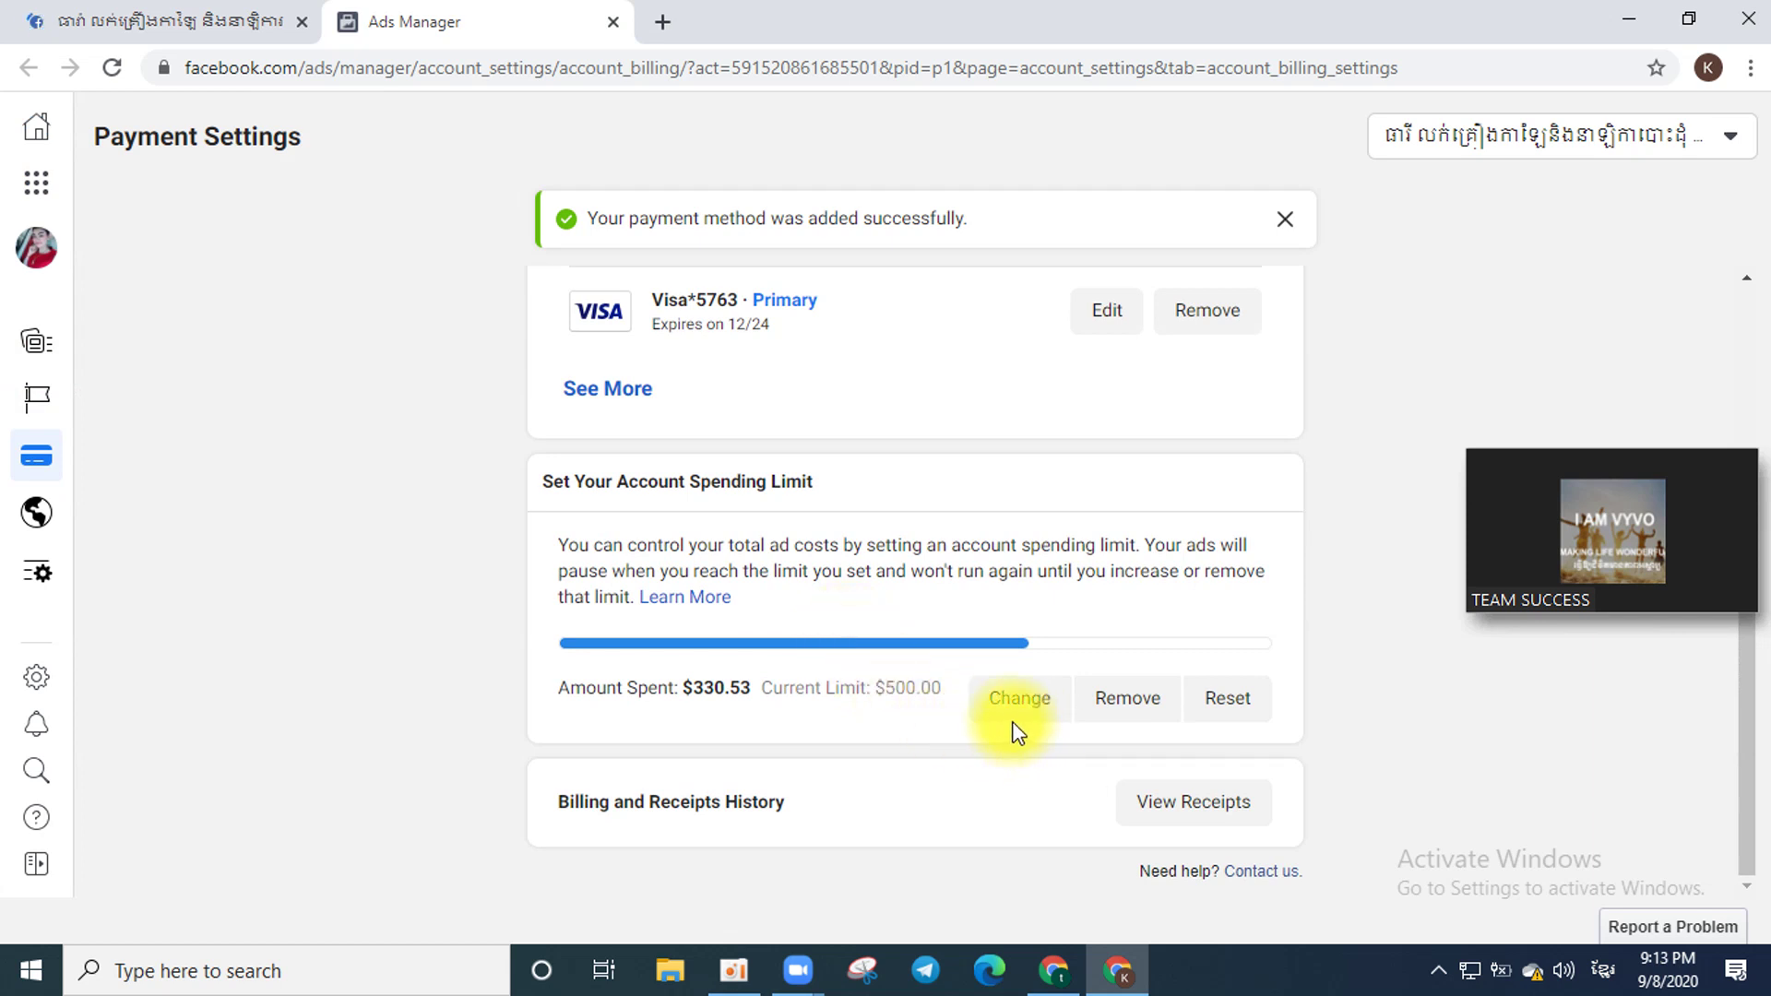
scroll(811, 706, "up", 4)
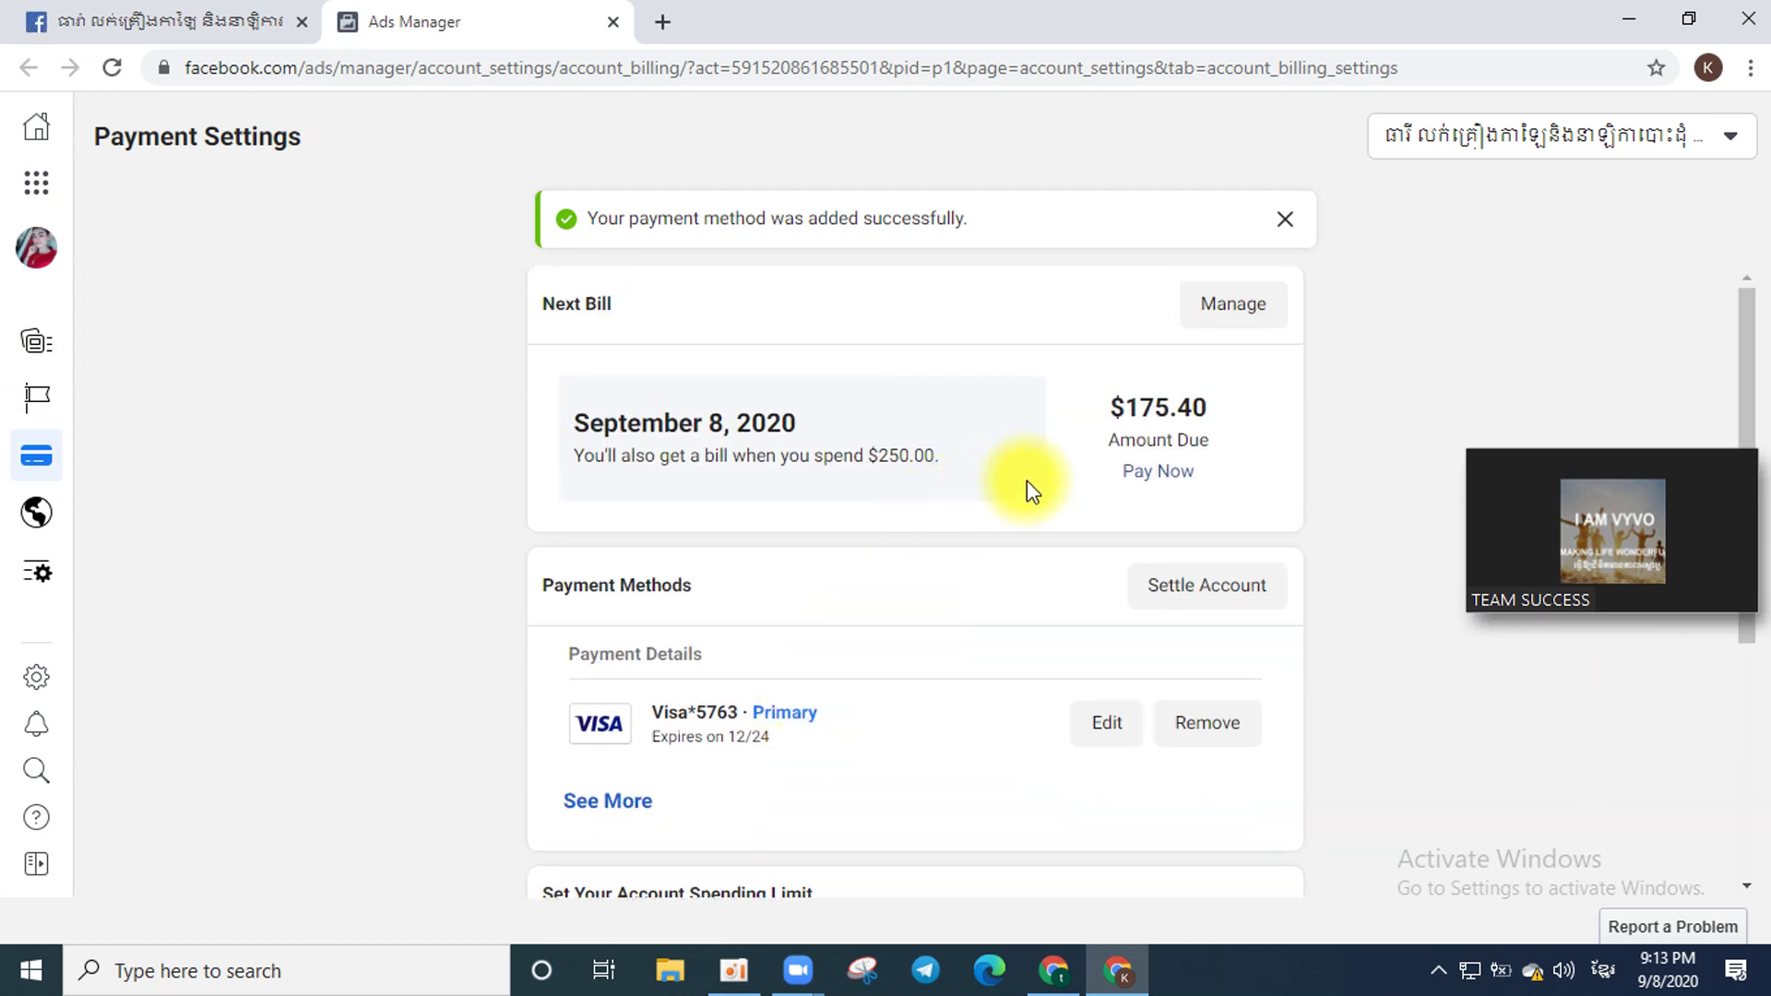
Check the available options for the listed ads and examine a gold jewelry ad's edit settings through its payment section, then close it.
left_click(92, 20)
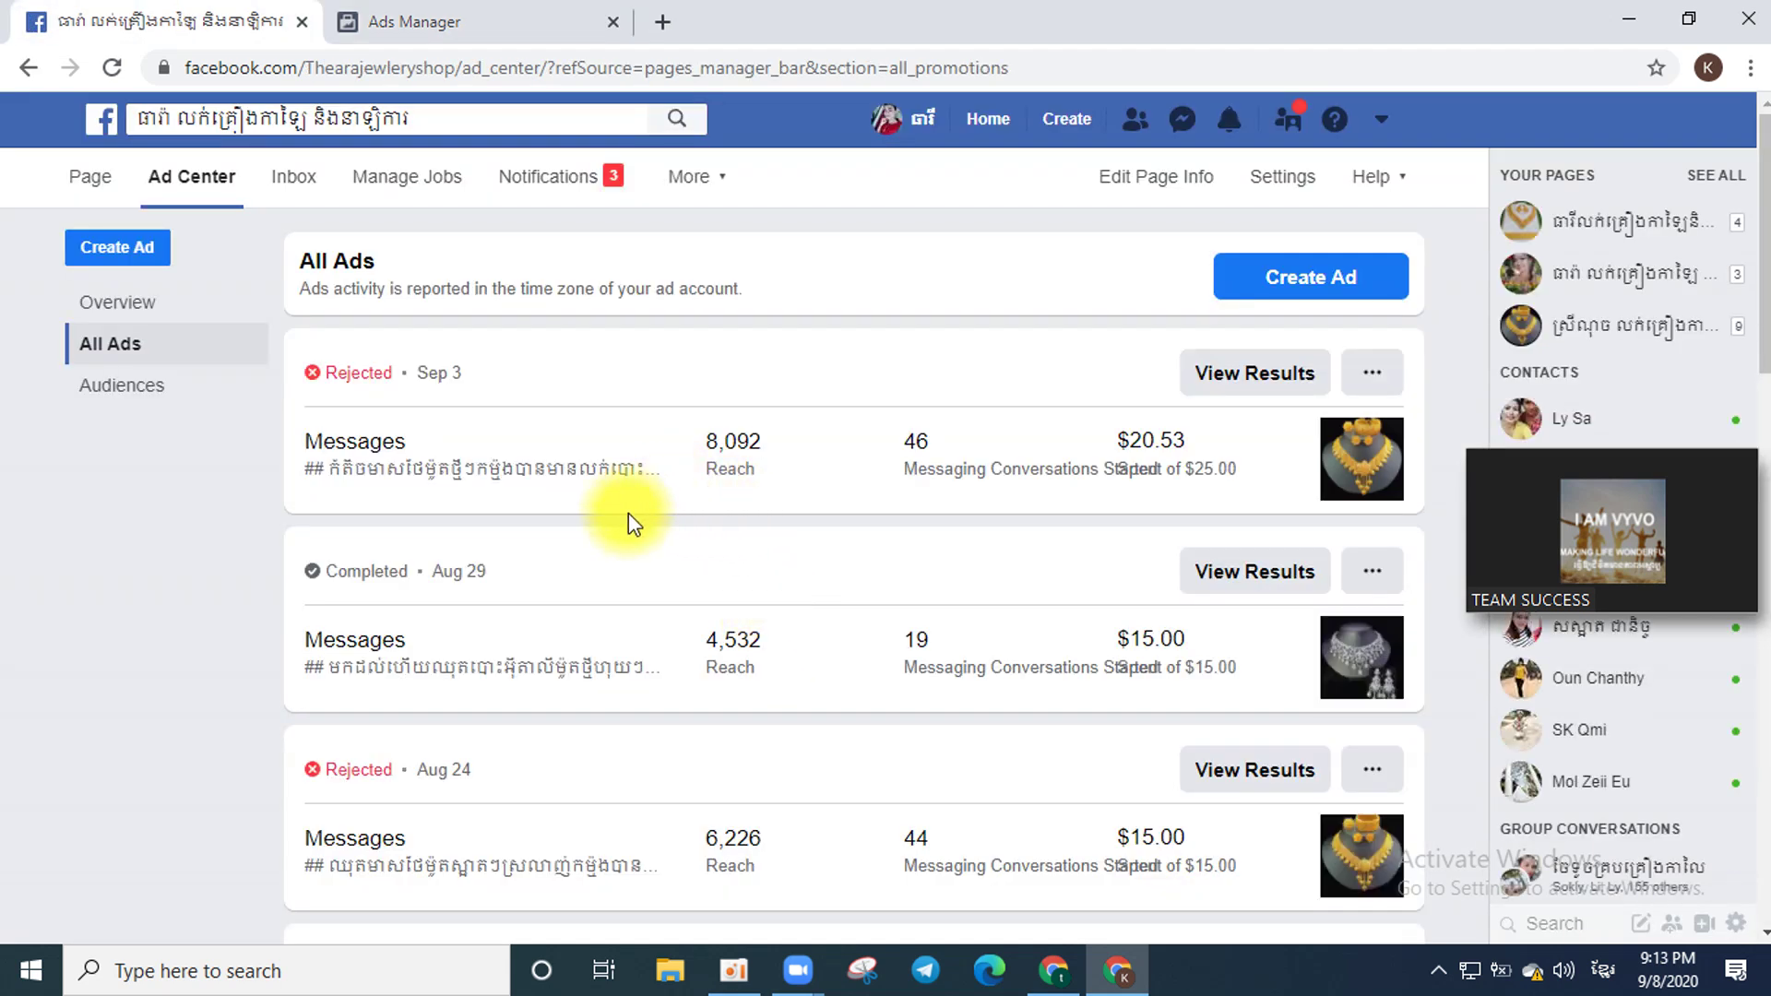
left_click(1372, 373)
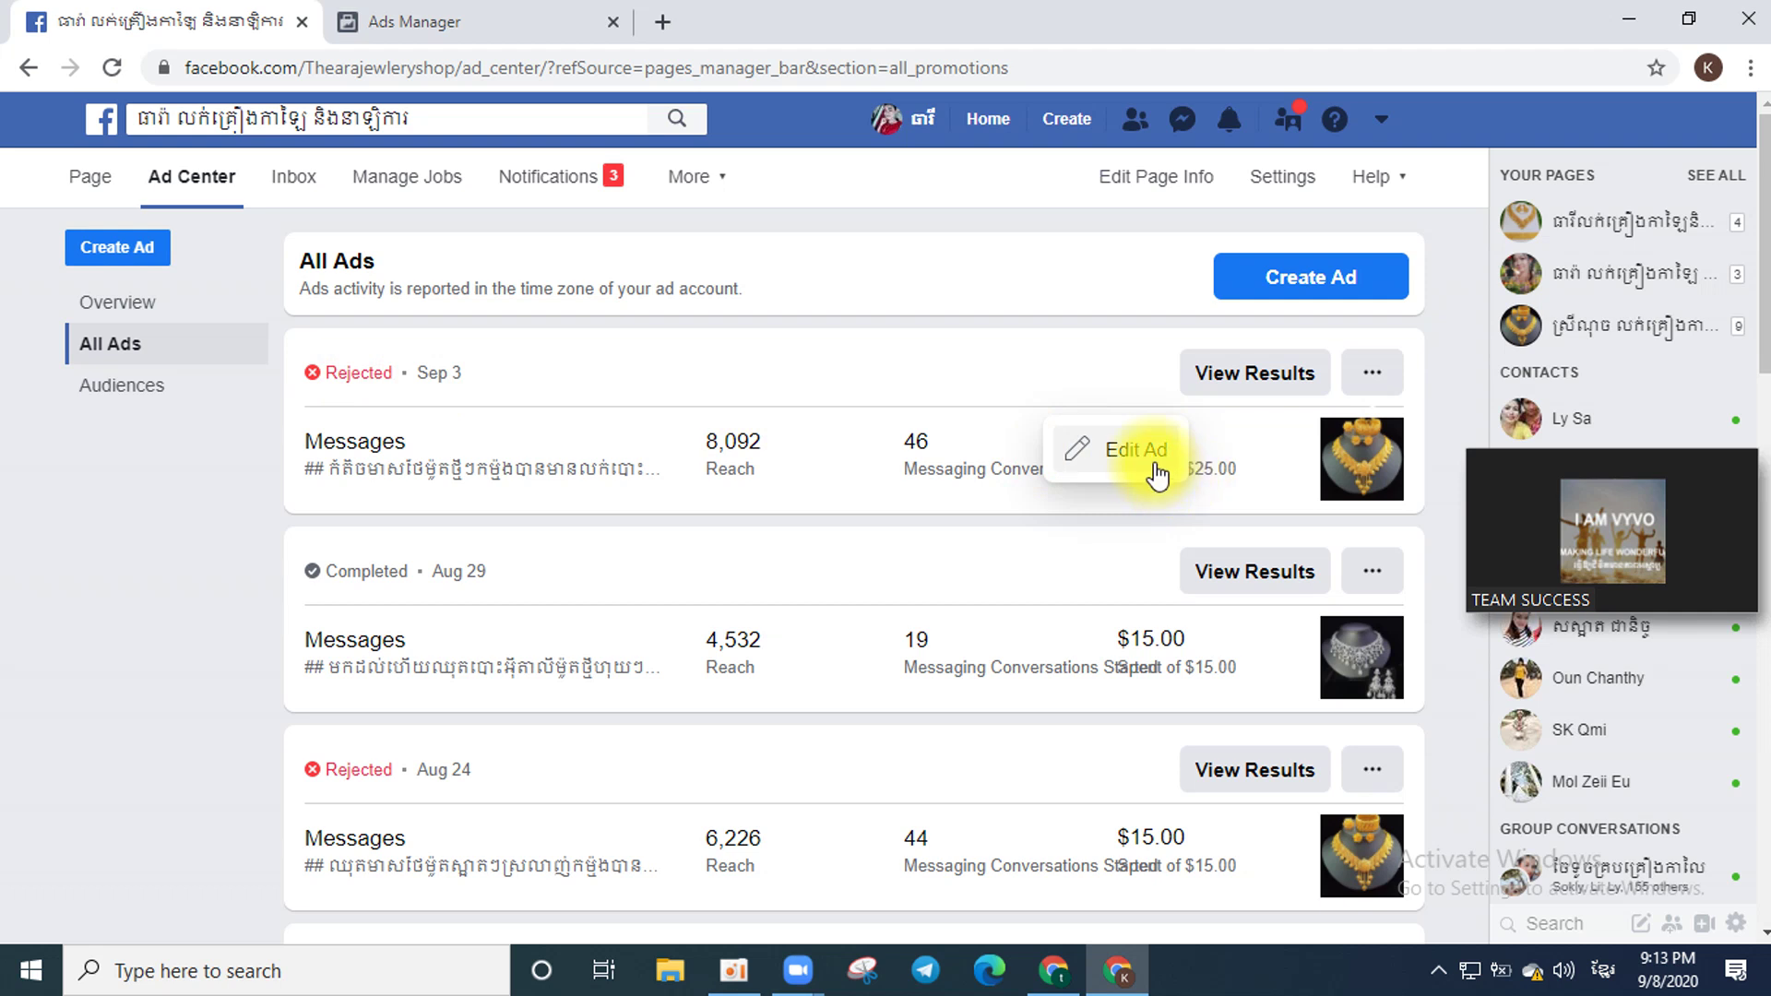
left_click(1346, 385)
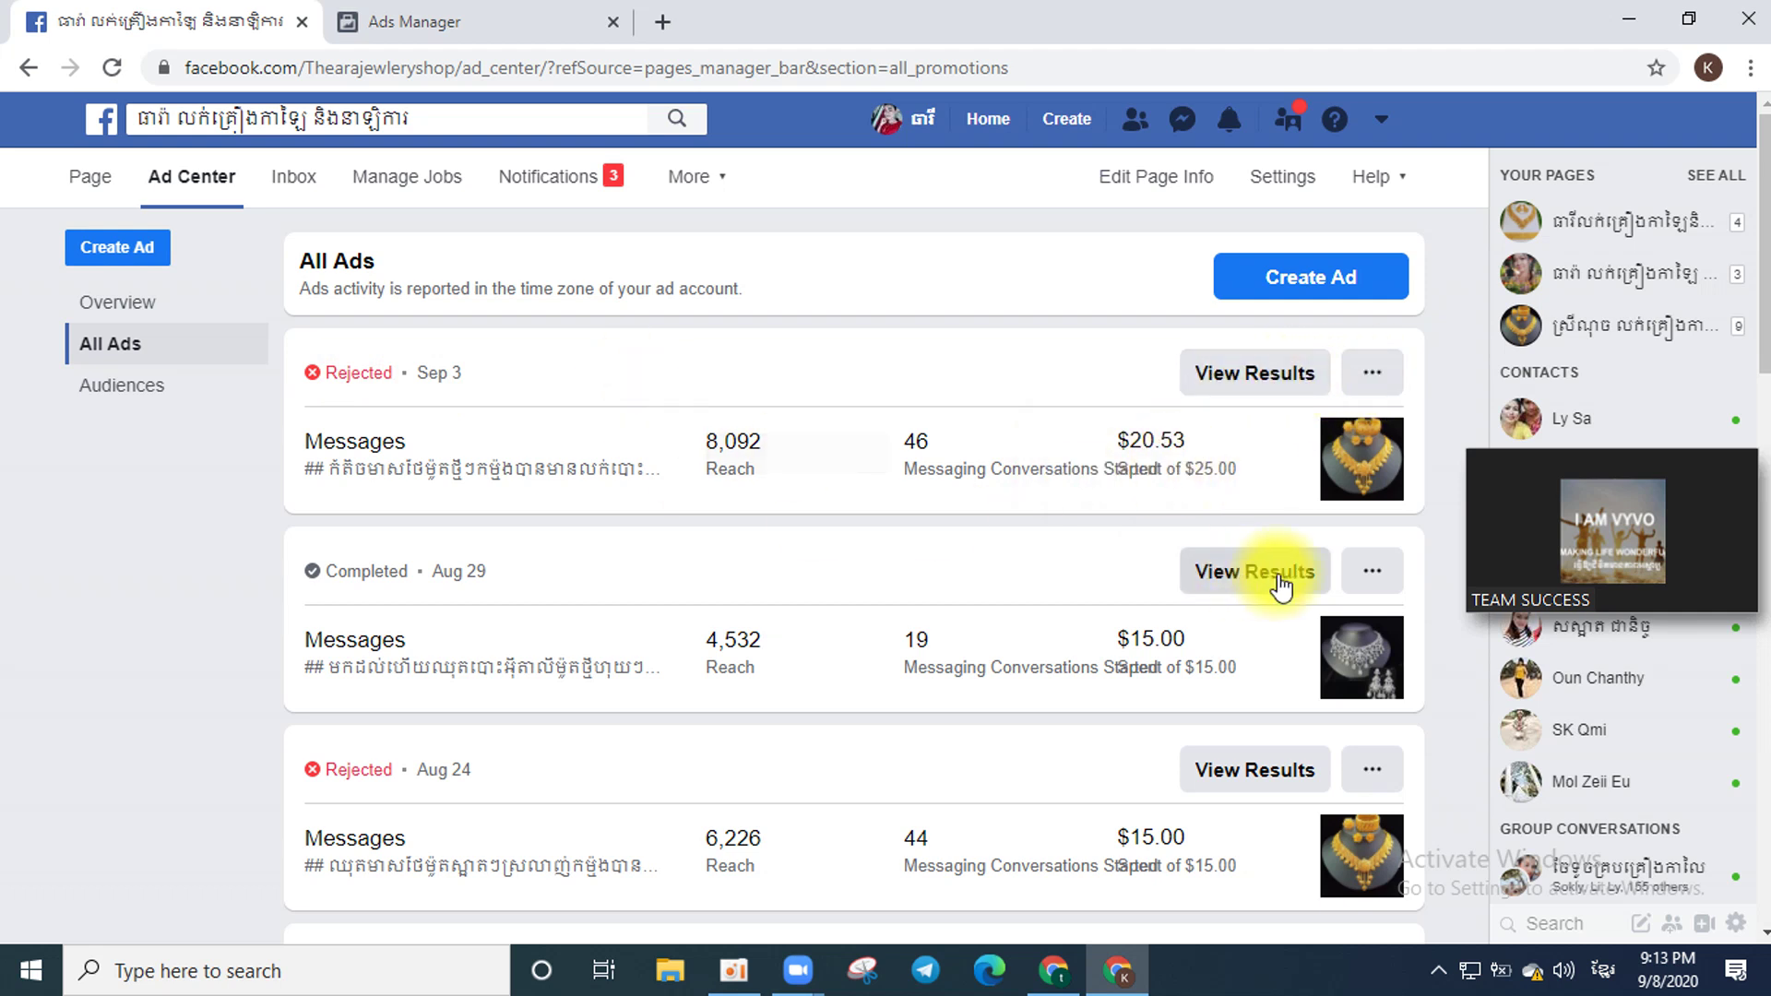
left_click(1369, 579)
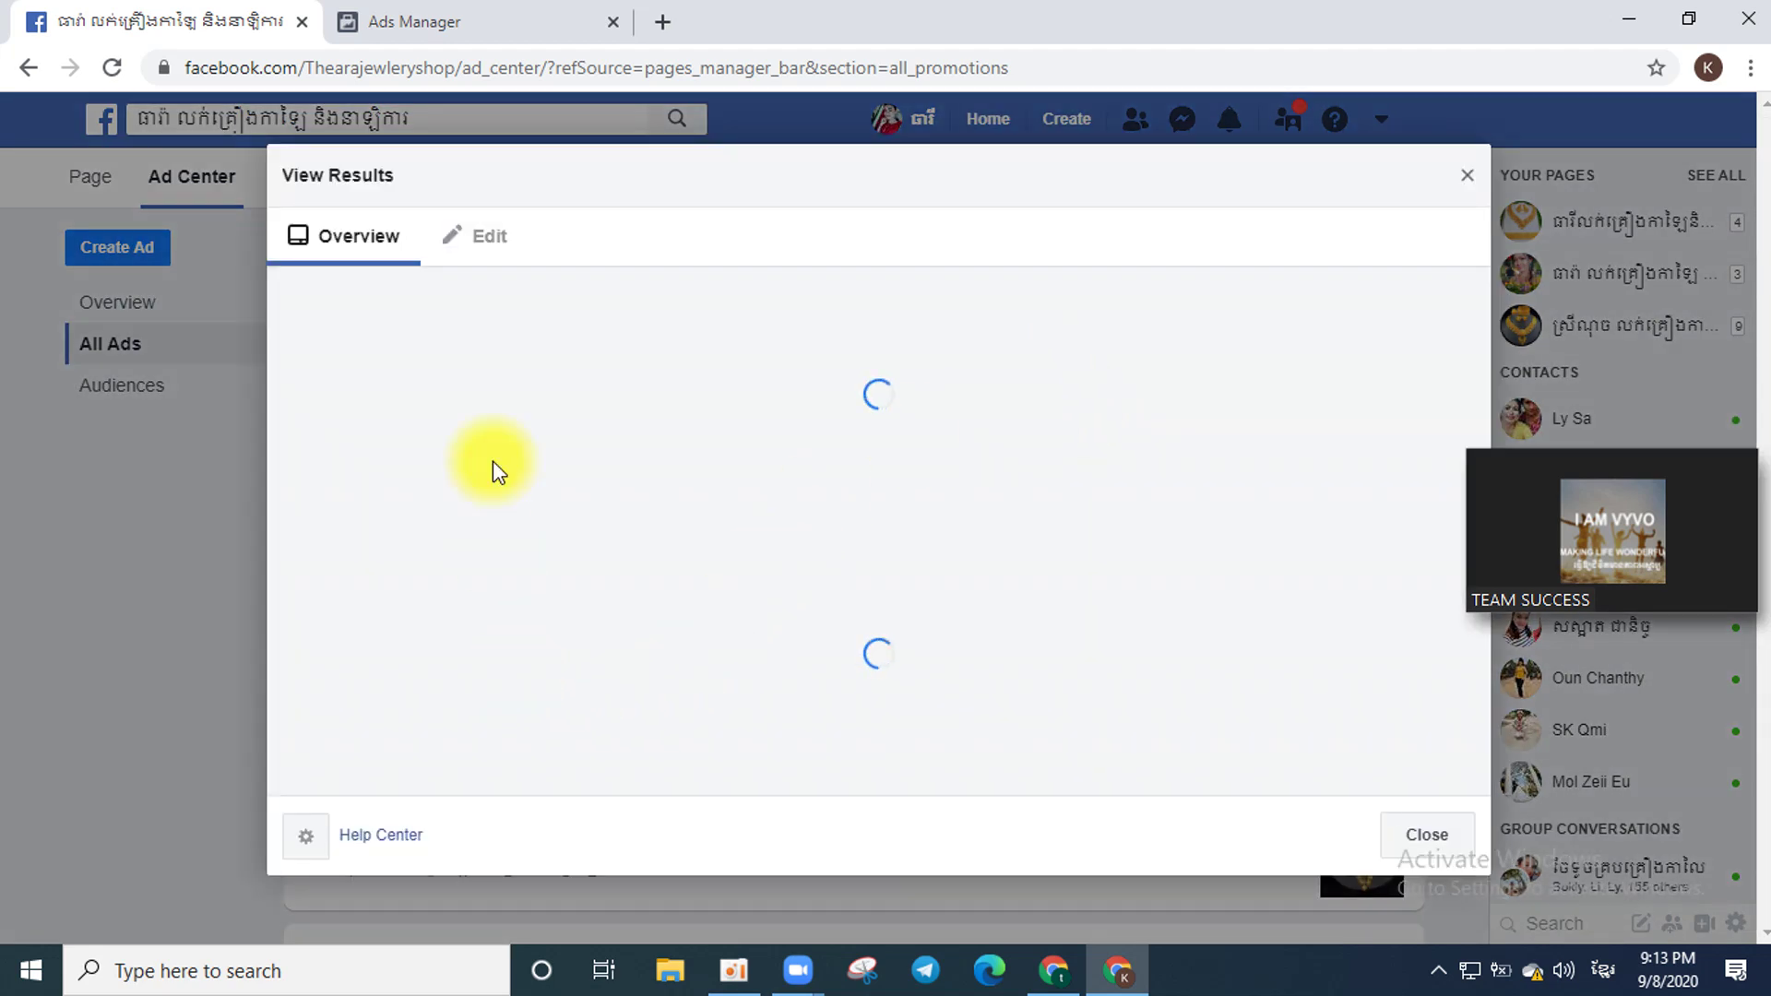
left_click(461, 249)
scroll(571, 590, "down", 10)
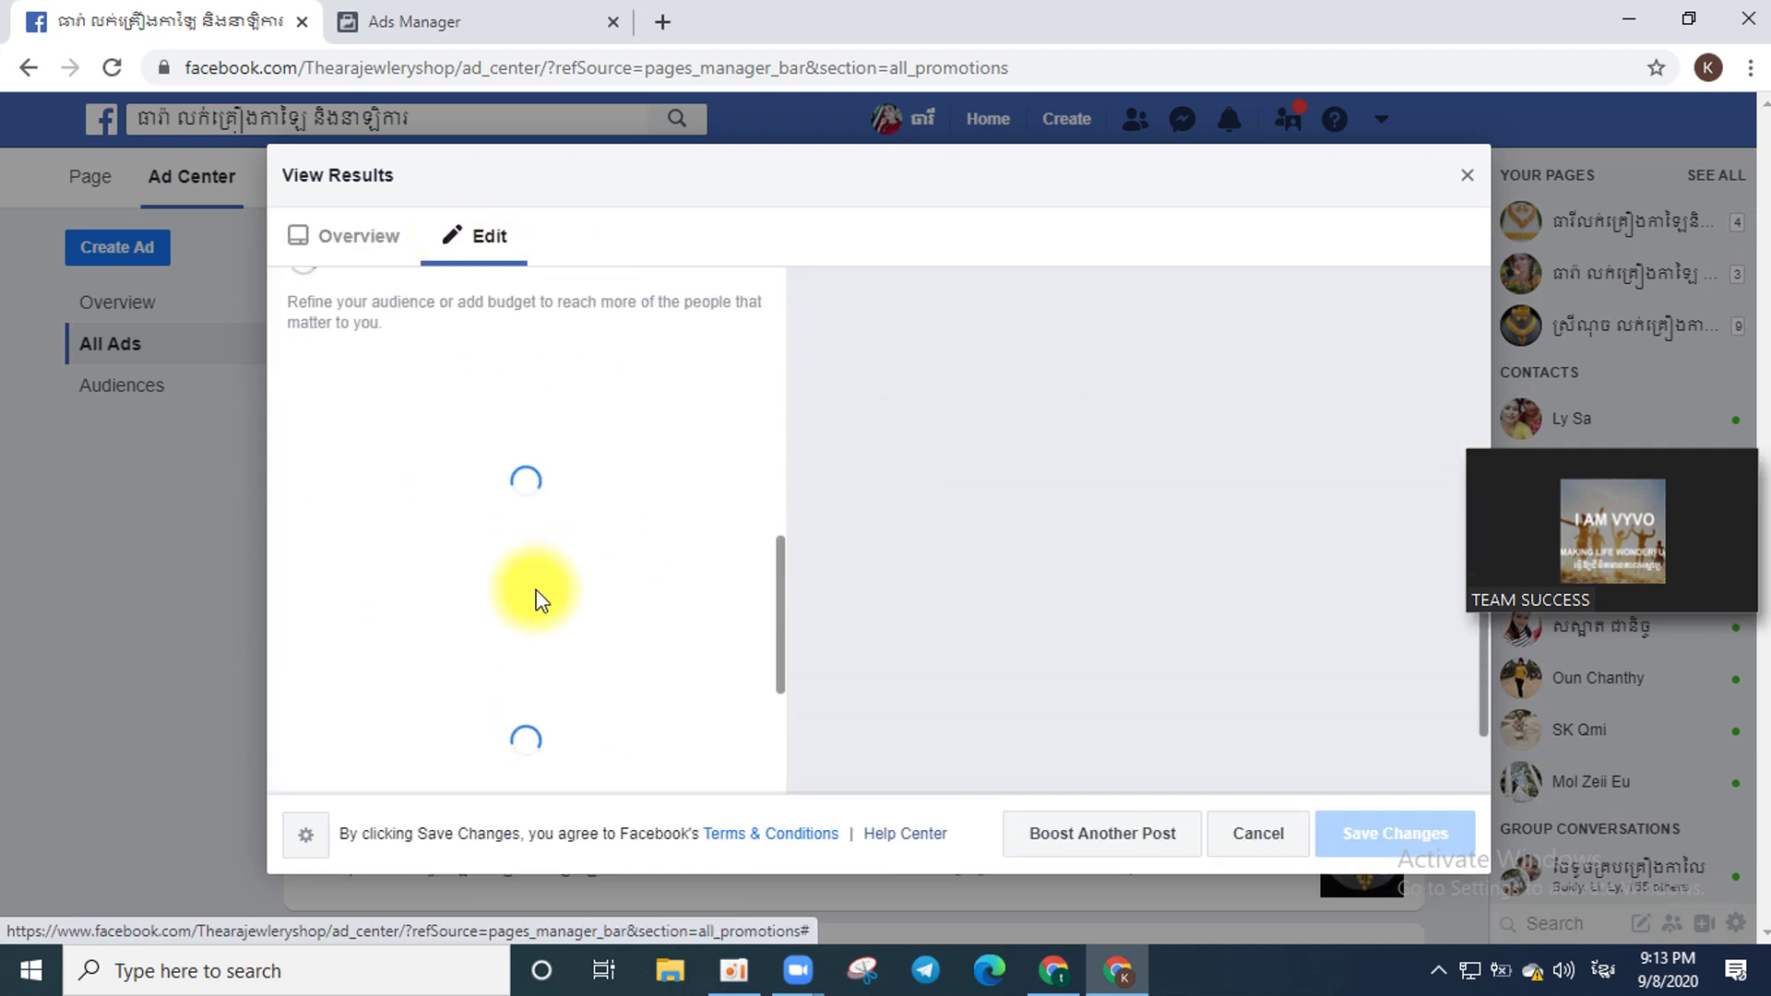
scroll(538, 604, "up", 5)
scroll(537, 604, "down", 5)
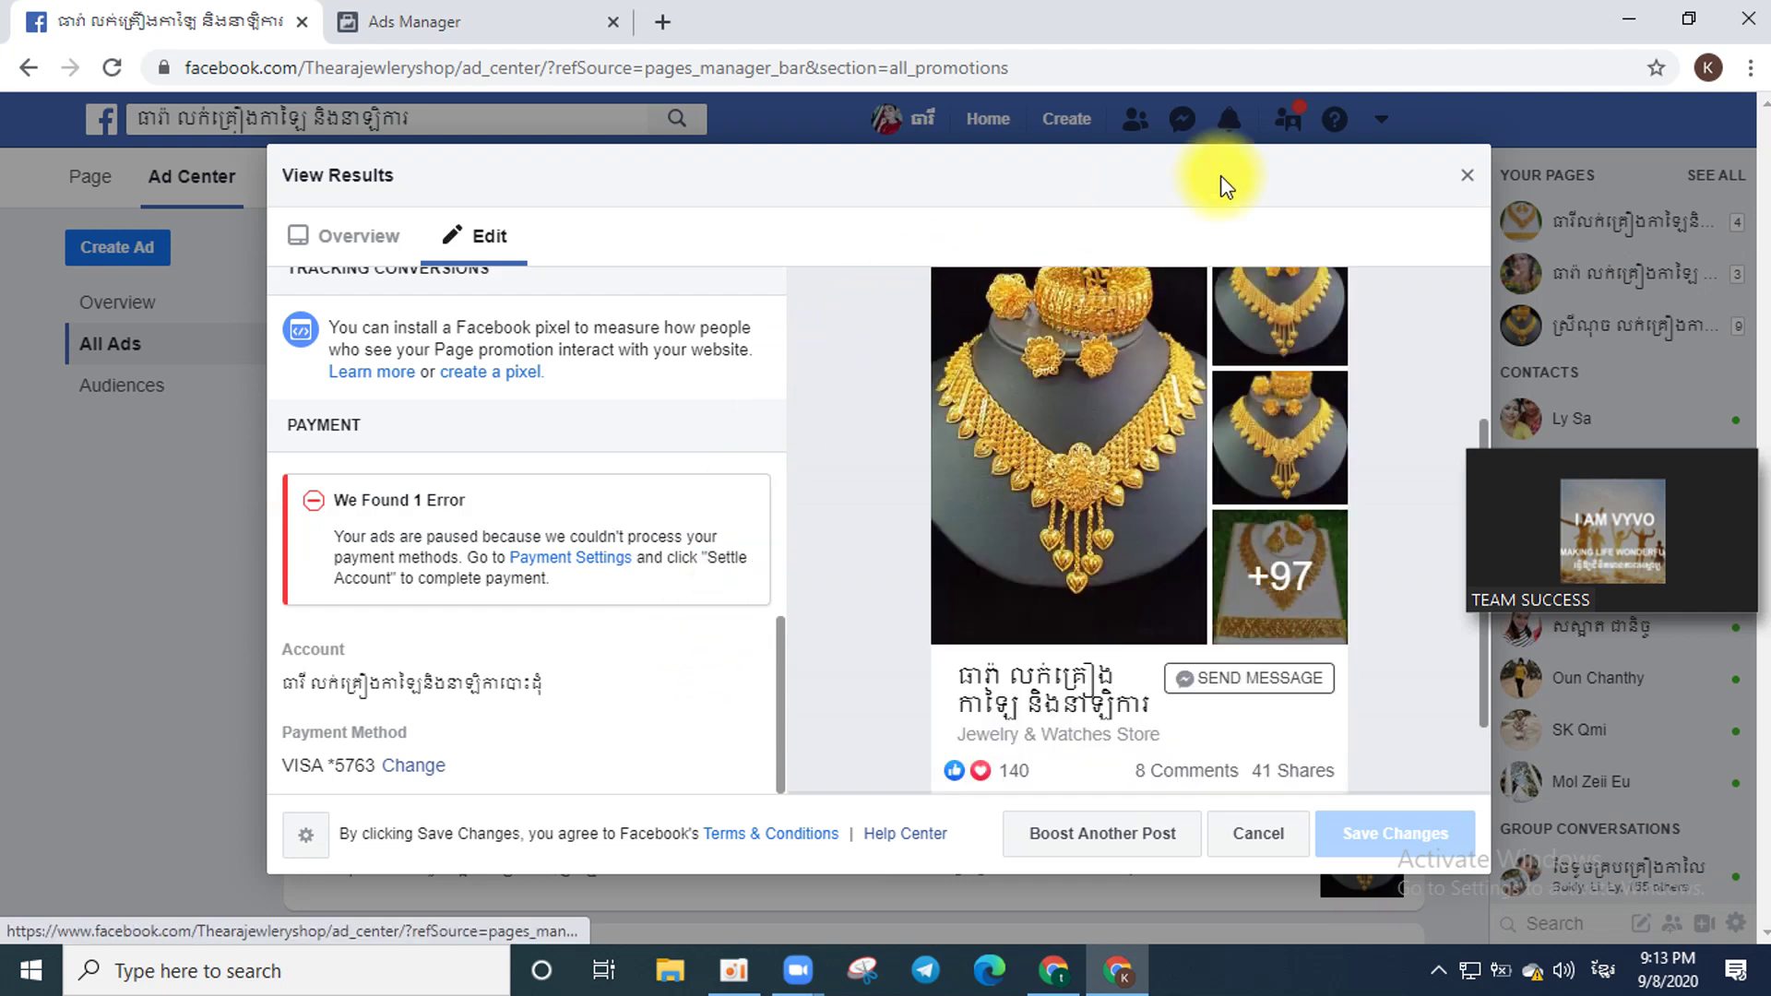
left_click(1467, 175)
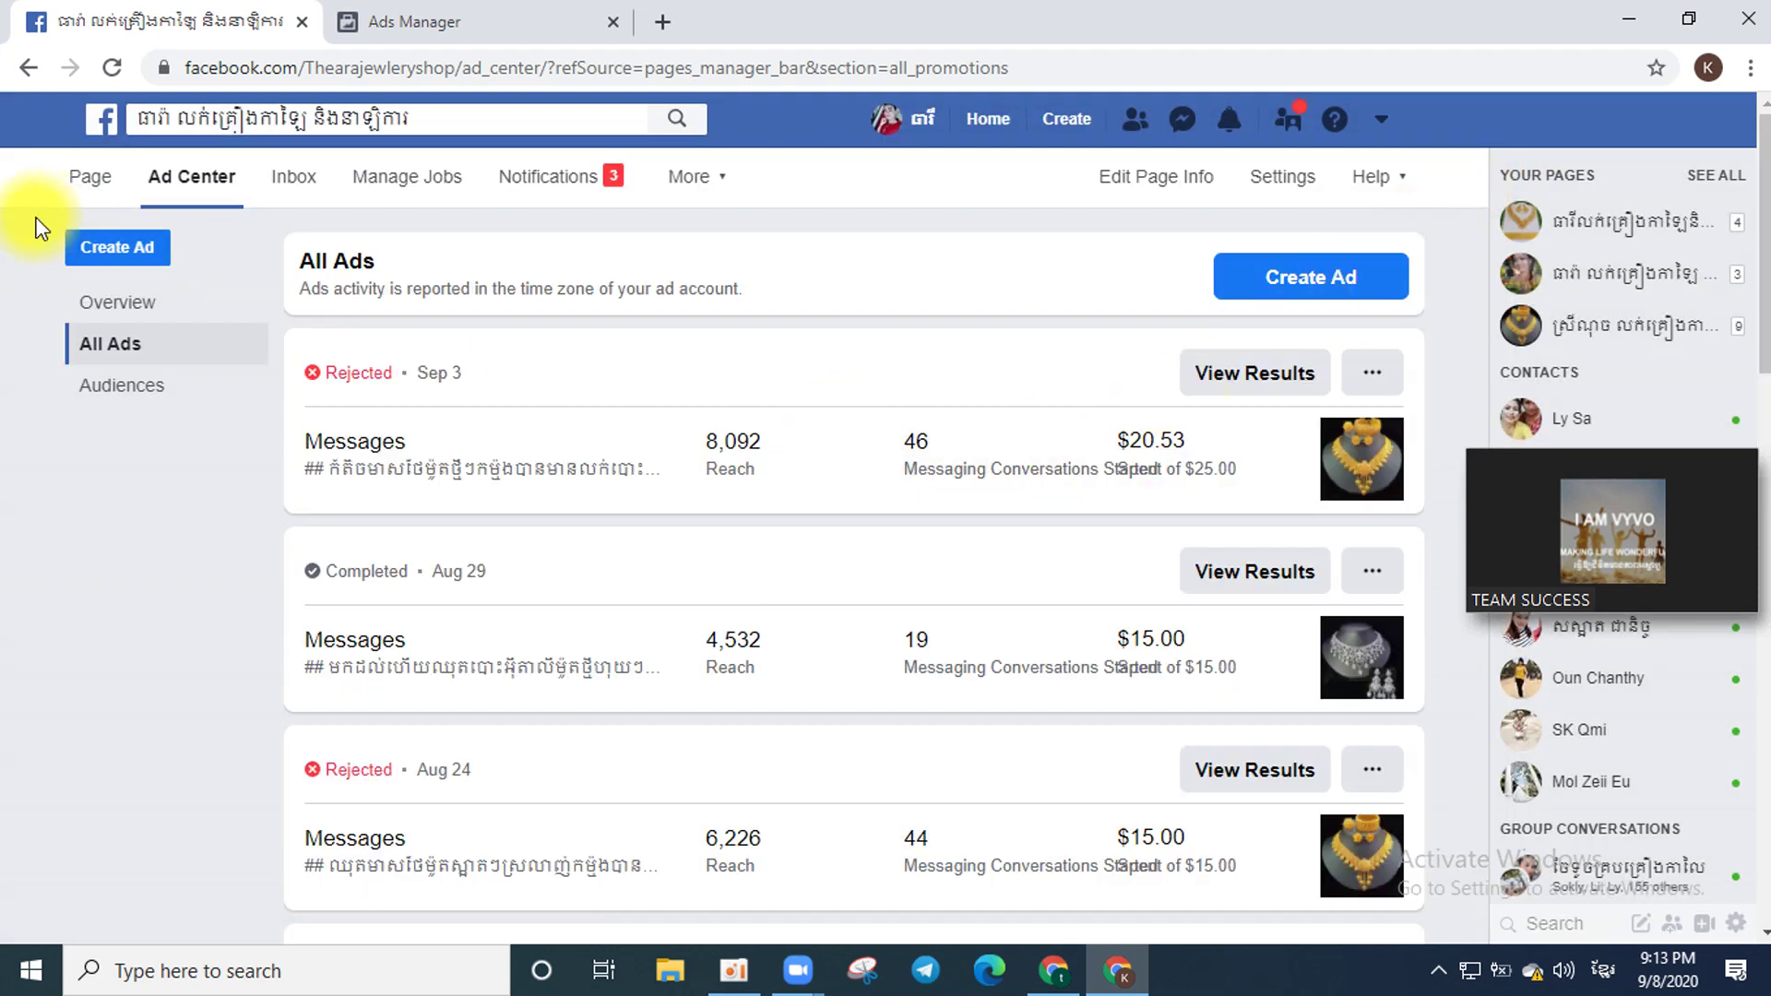
Return to the payment settings, submit the $175.40 amount due again with the saved Visa card, and close the confirmation.
left_click(506, 9)
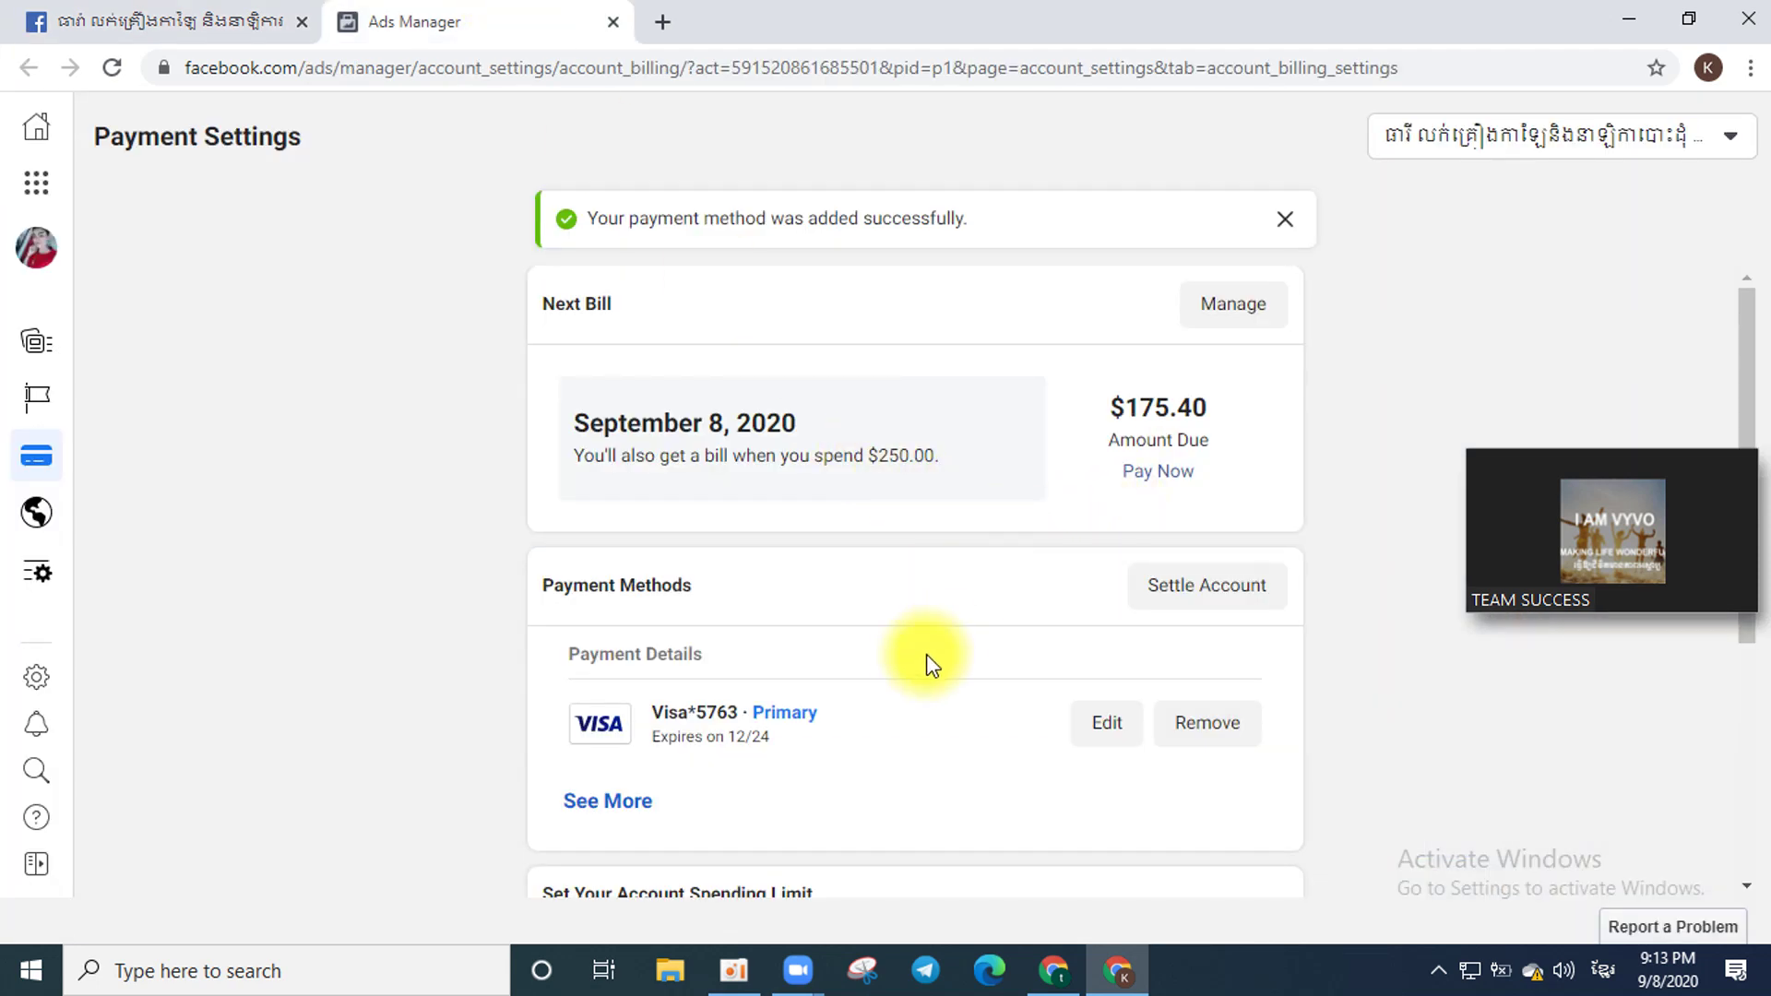
scroll(876, 703, "down", 2)
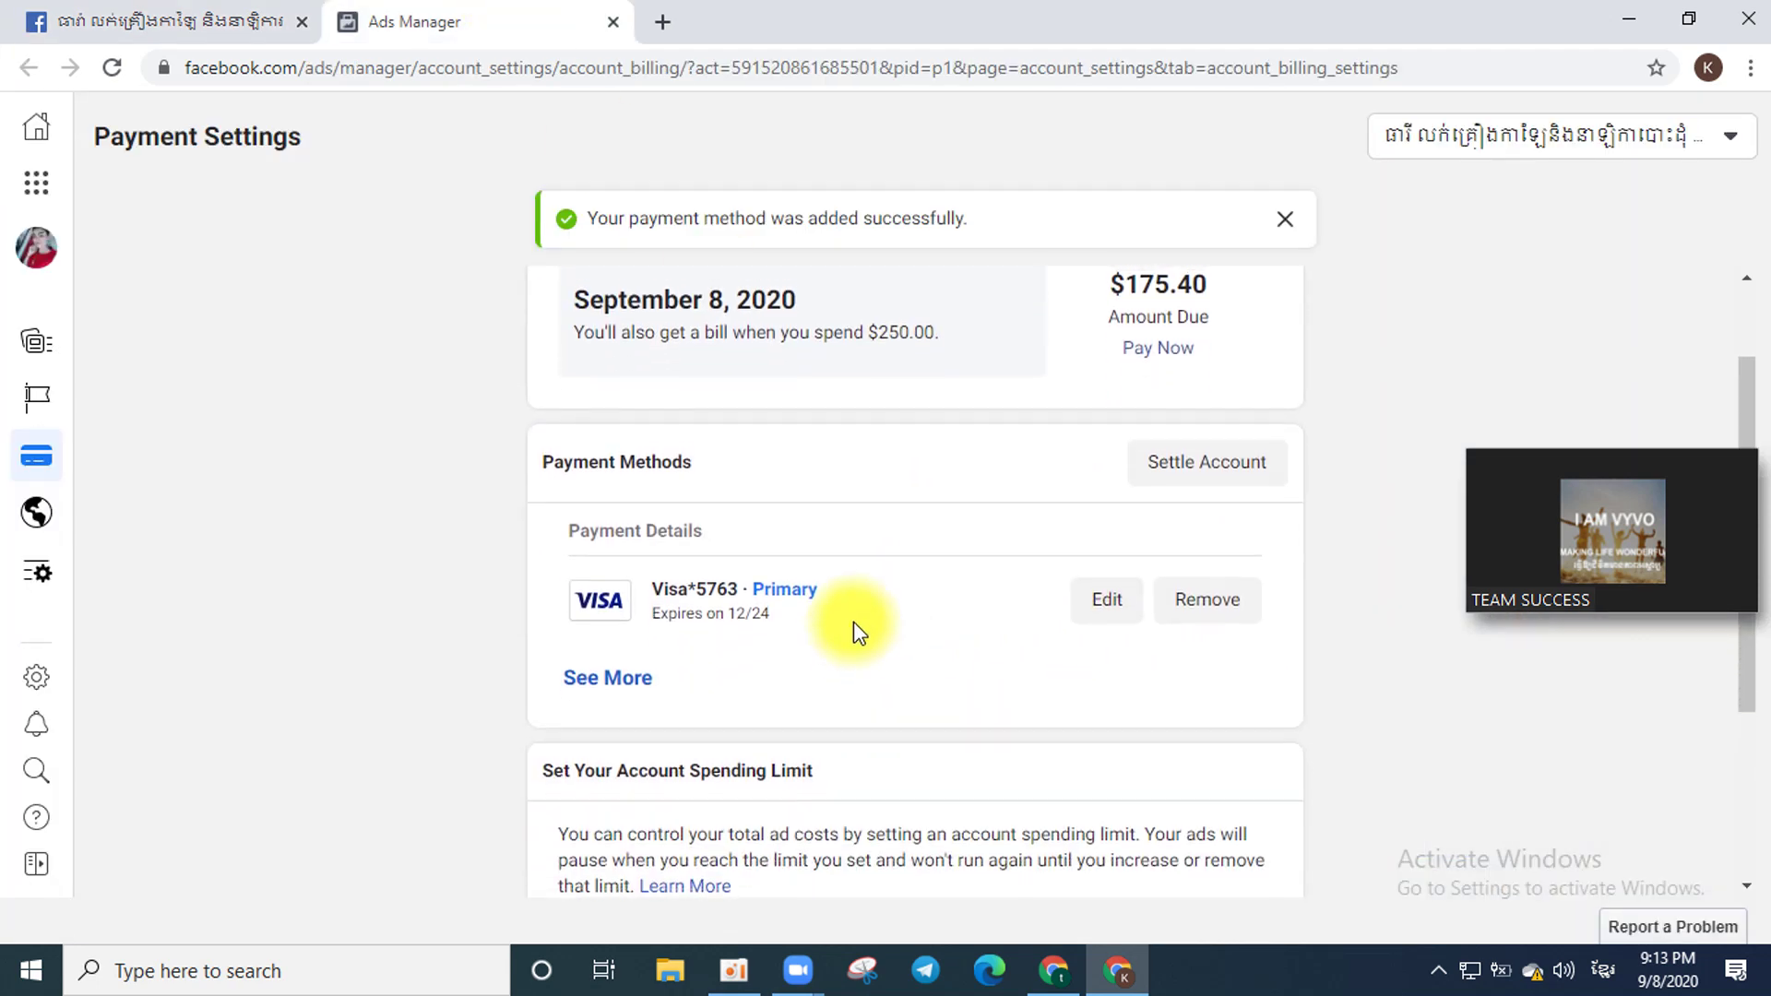
scroll(854, 622, "up", 2)
left_click(1164, 474)
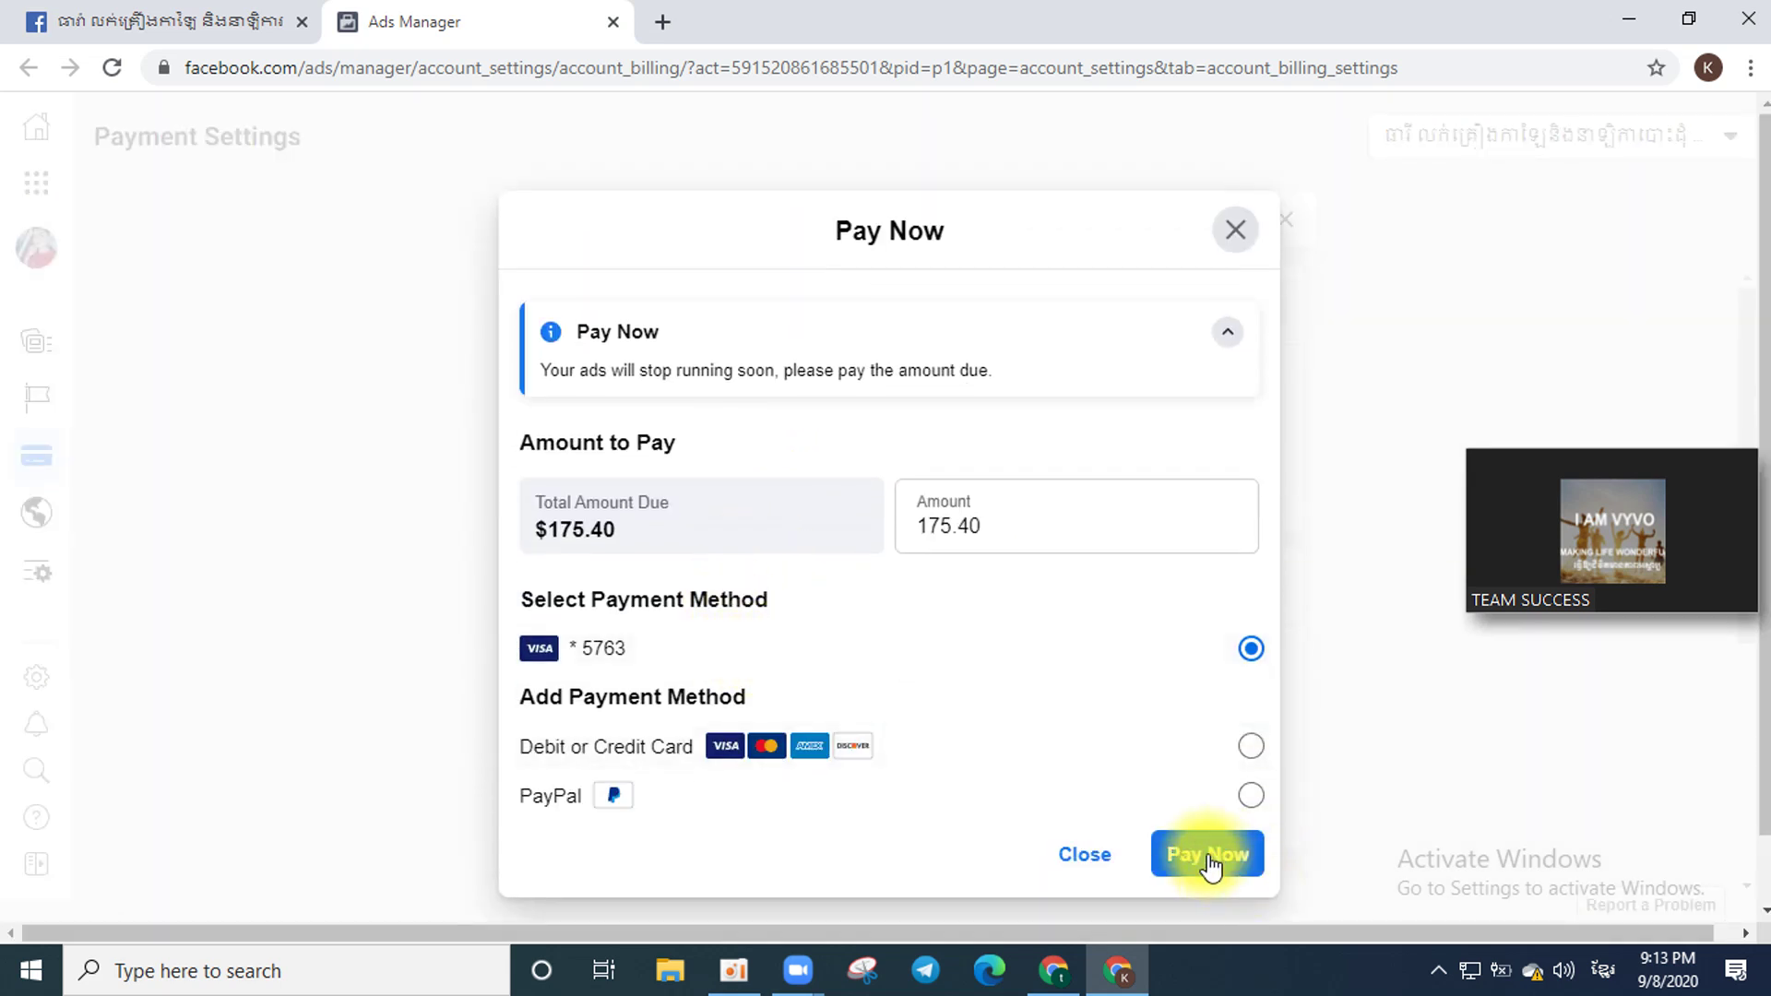
left_click(1205, 854)
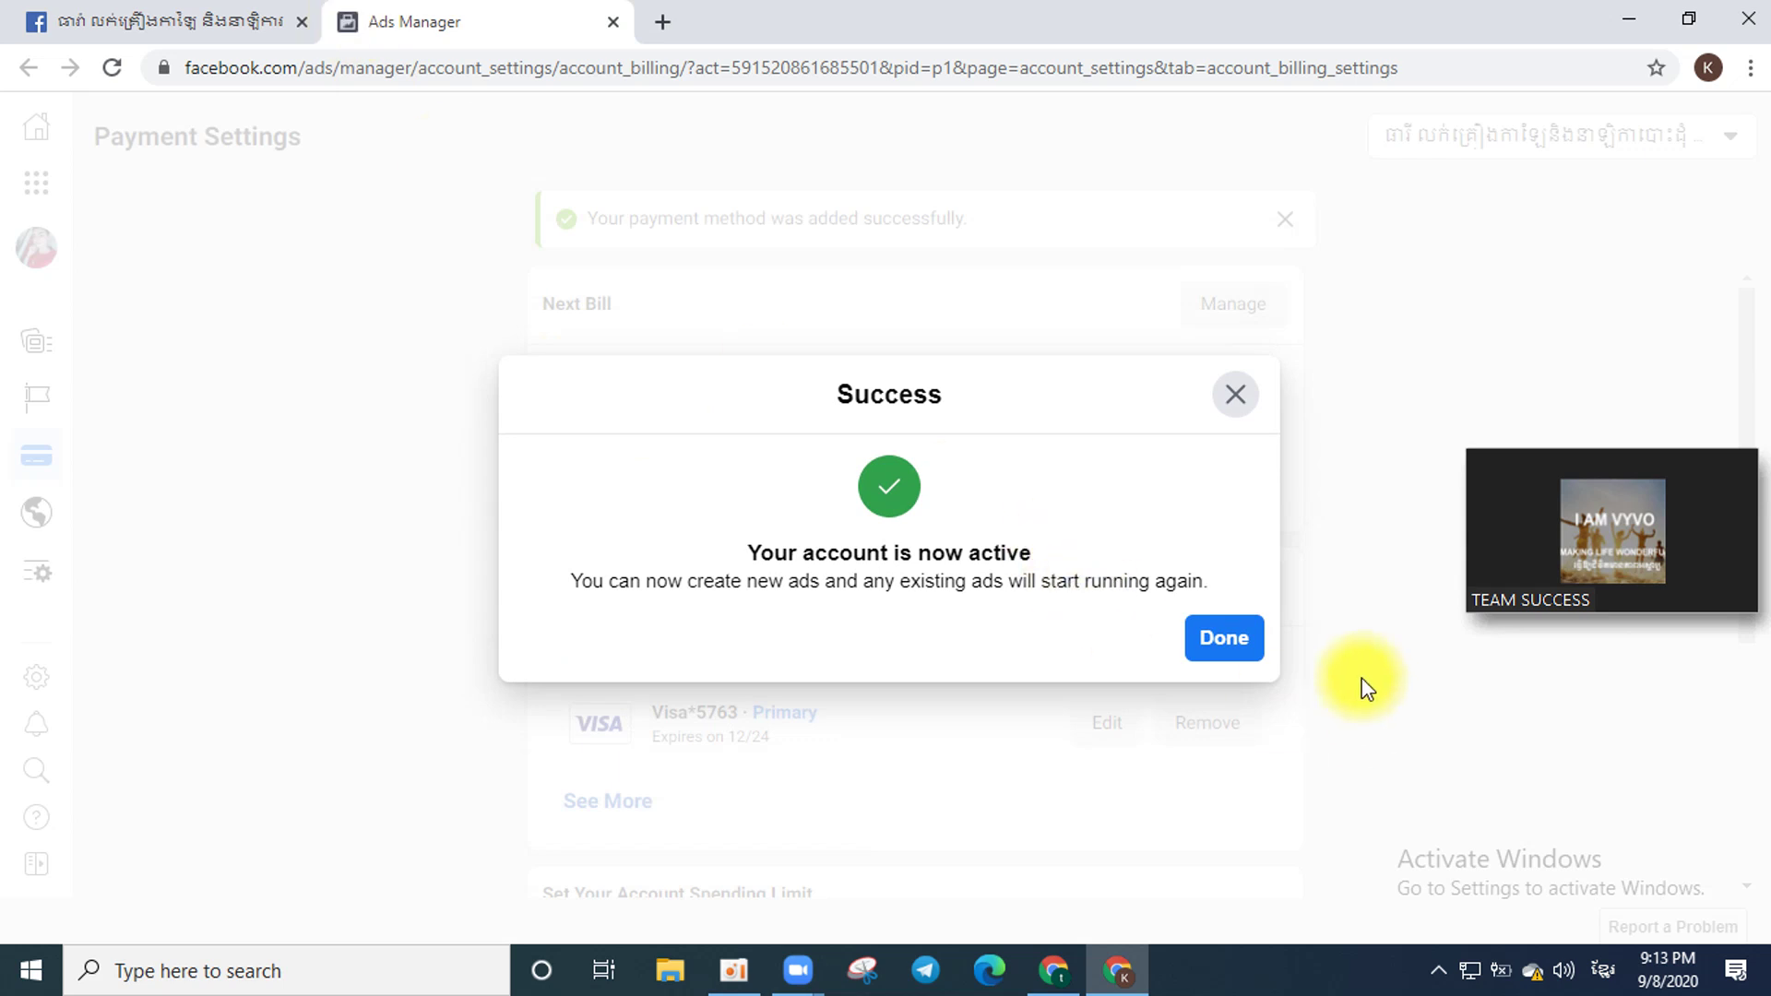
left_click(1242, 649)
Review the summary and recent ads in the page's Ad Center overview, then open the full ads list.
left_click(138, 20)
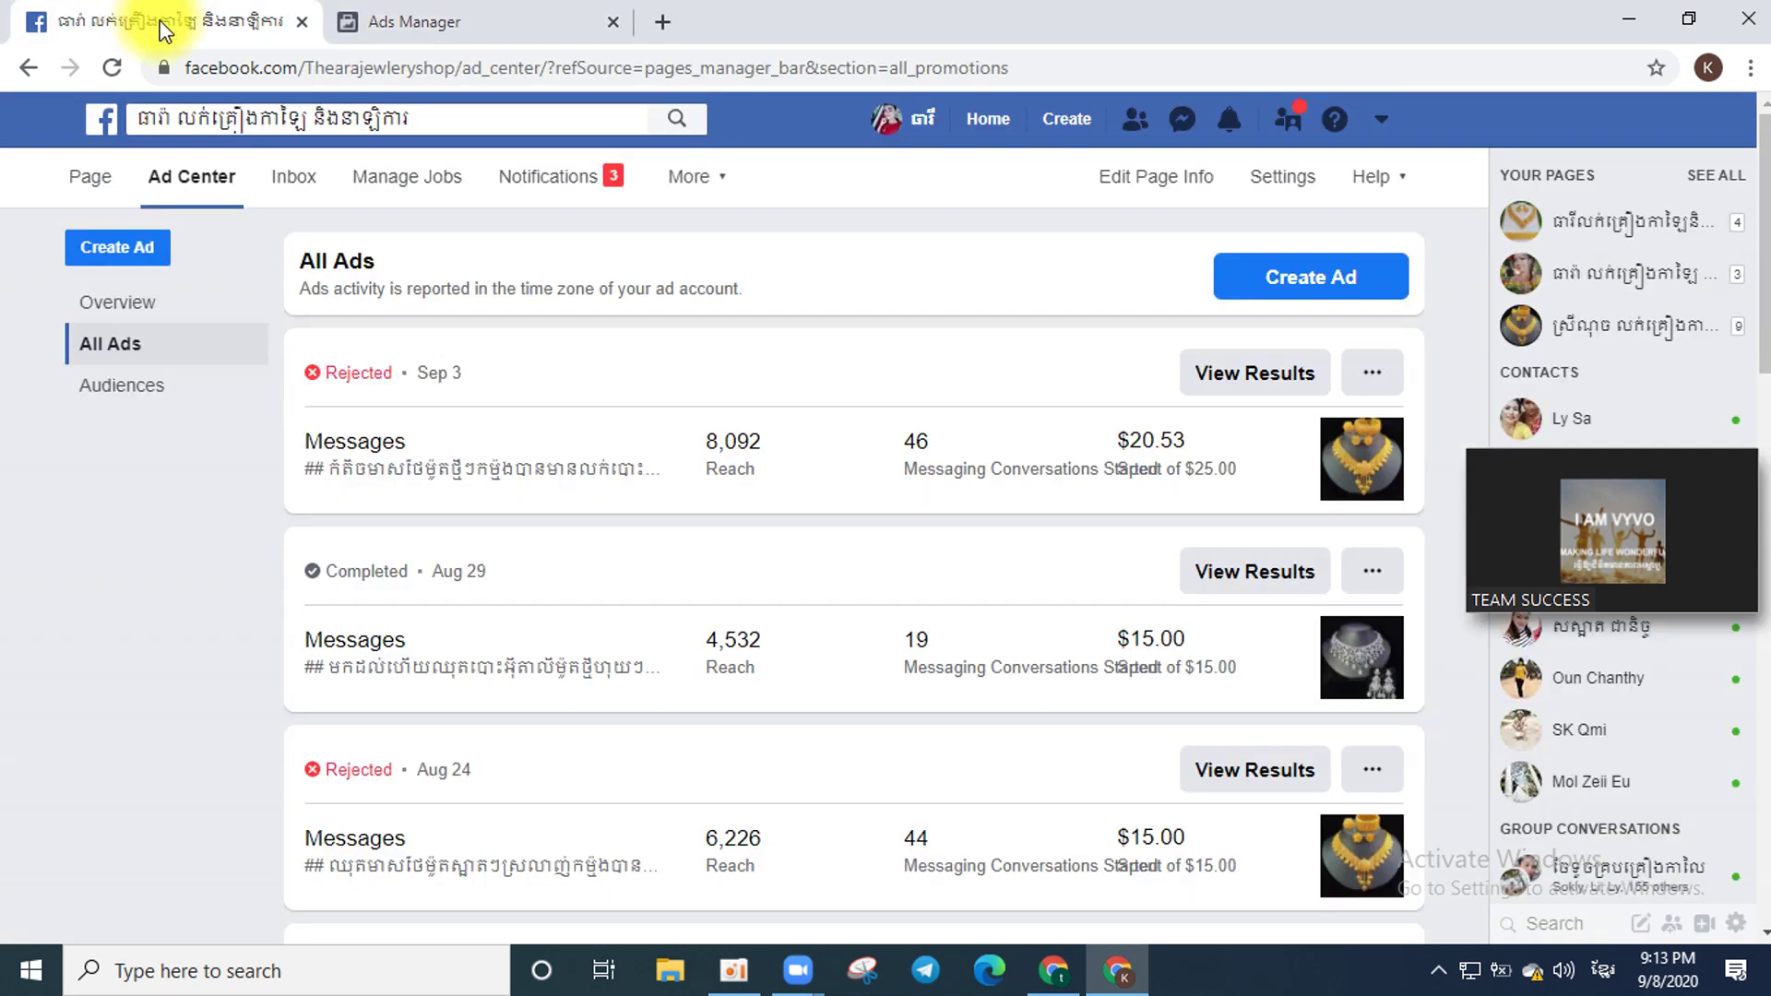
scroll(463, 627, "down", 3)
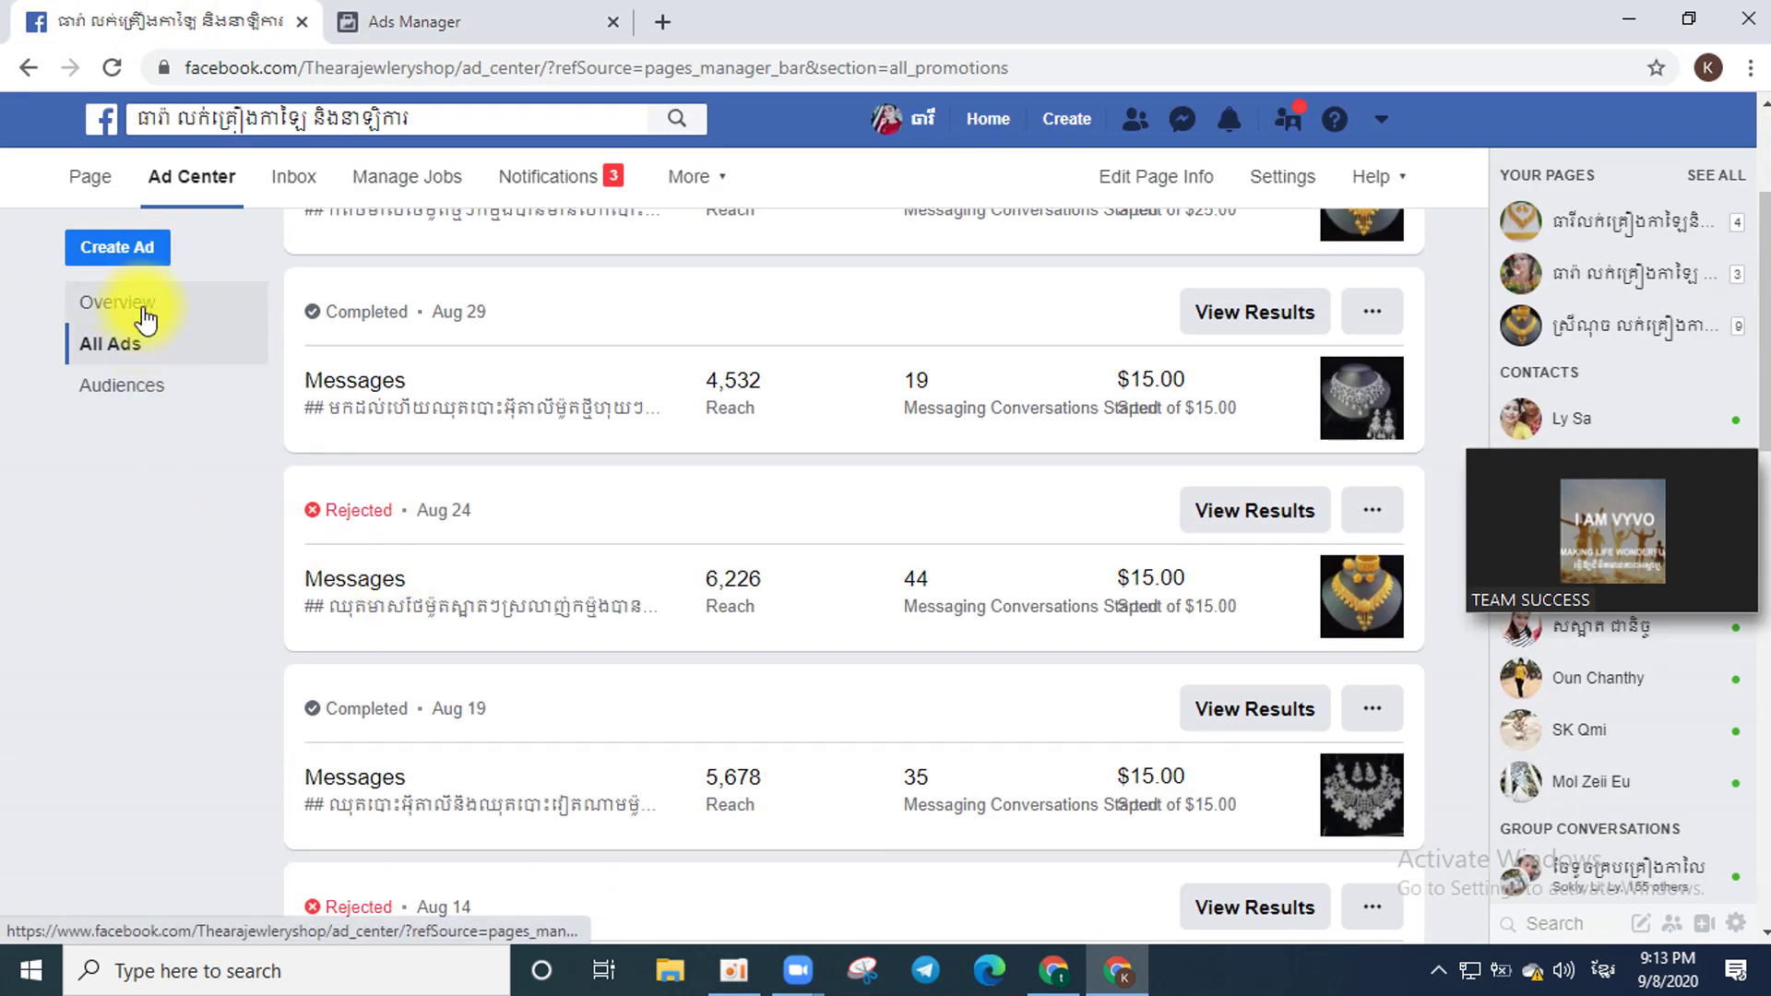
left_click(146, 318)
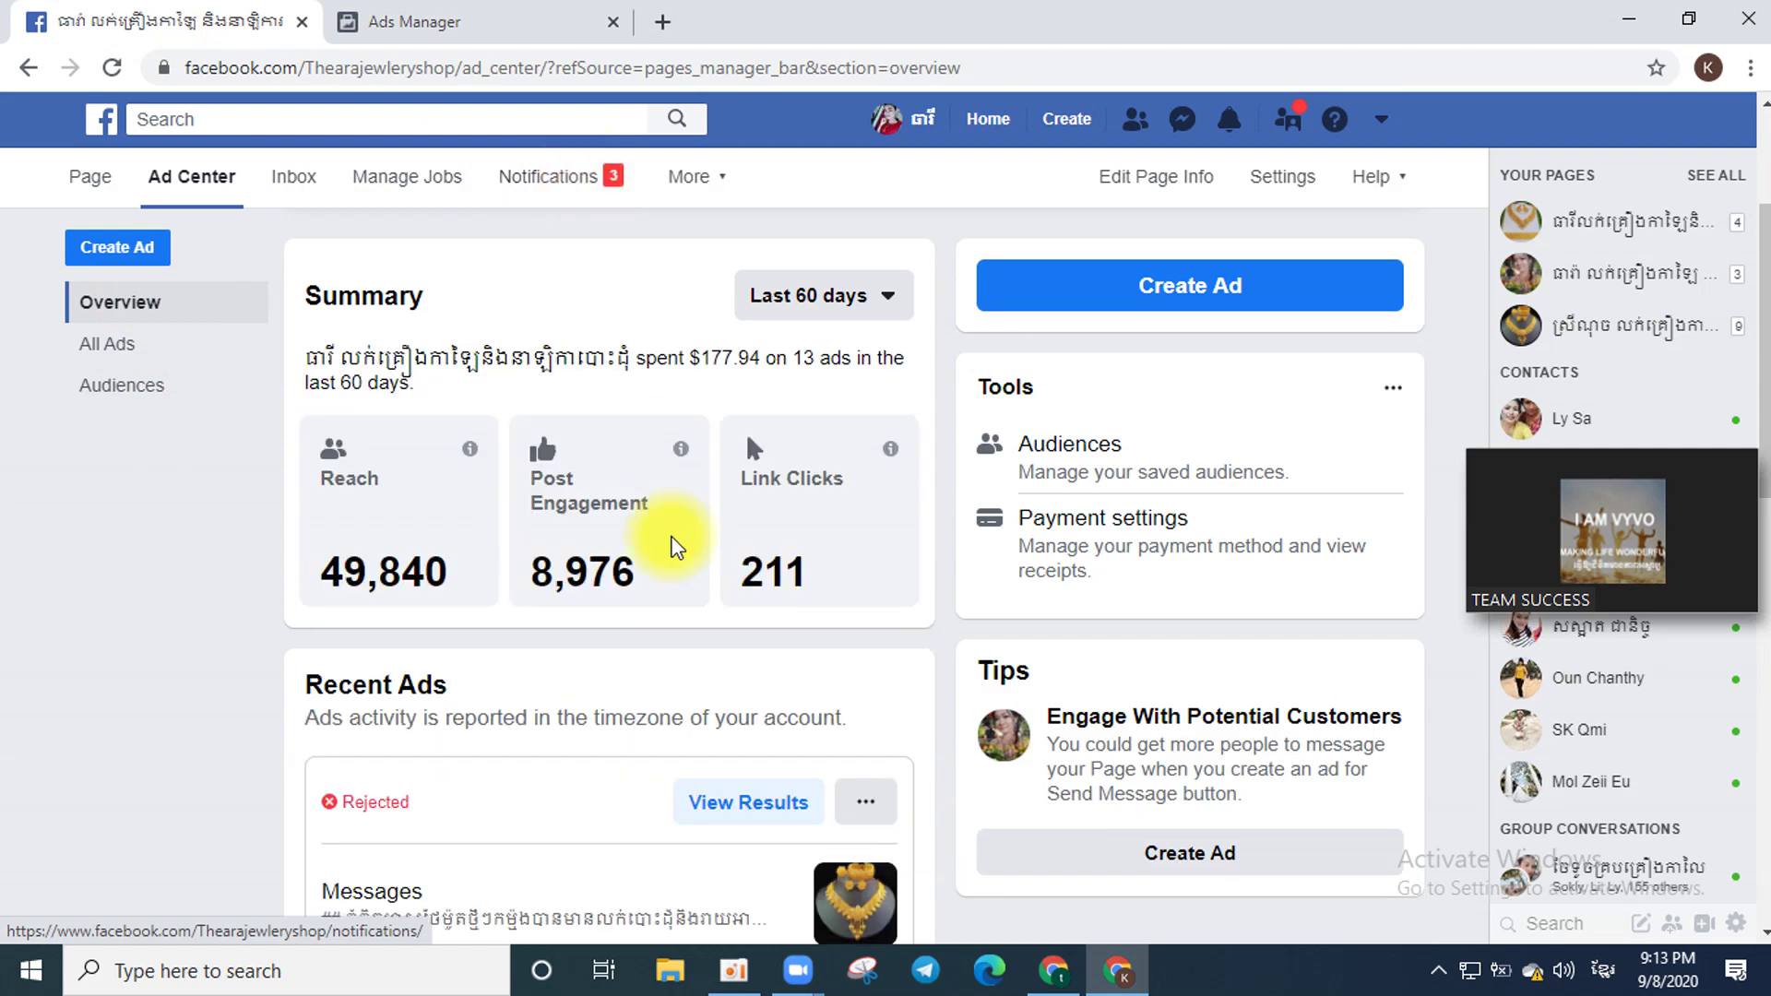
scroll(673, 539, "down", 5)
left_click(869, 284)
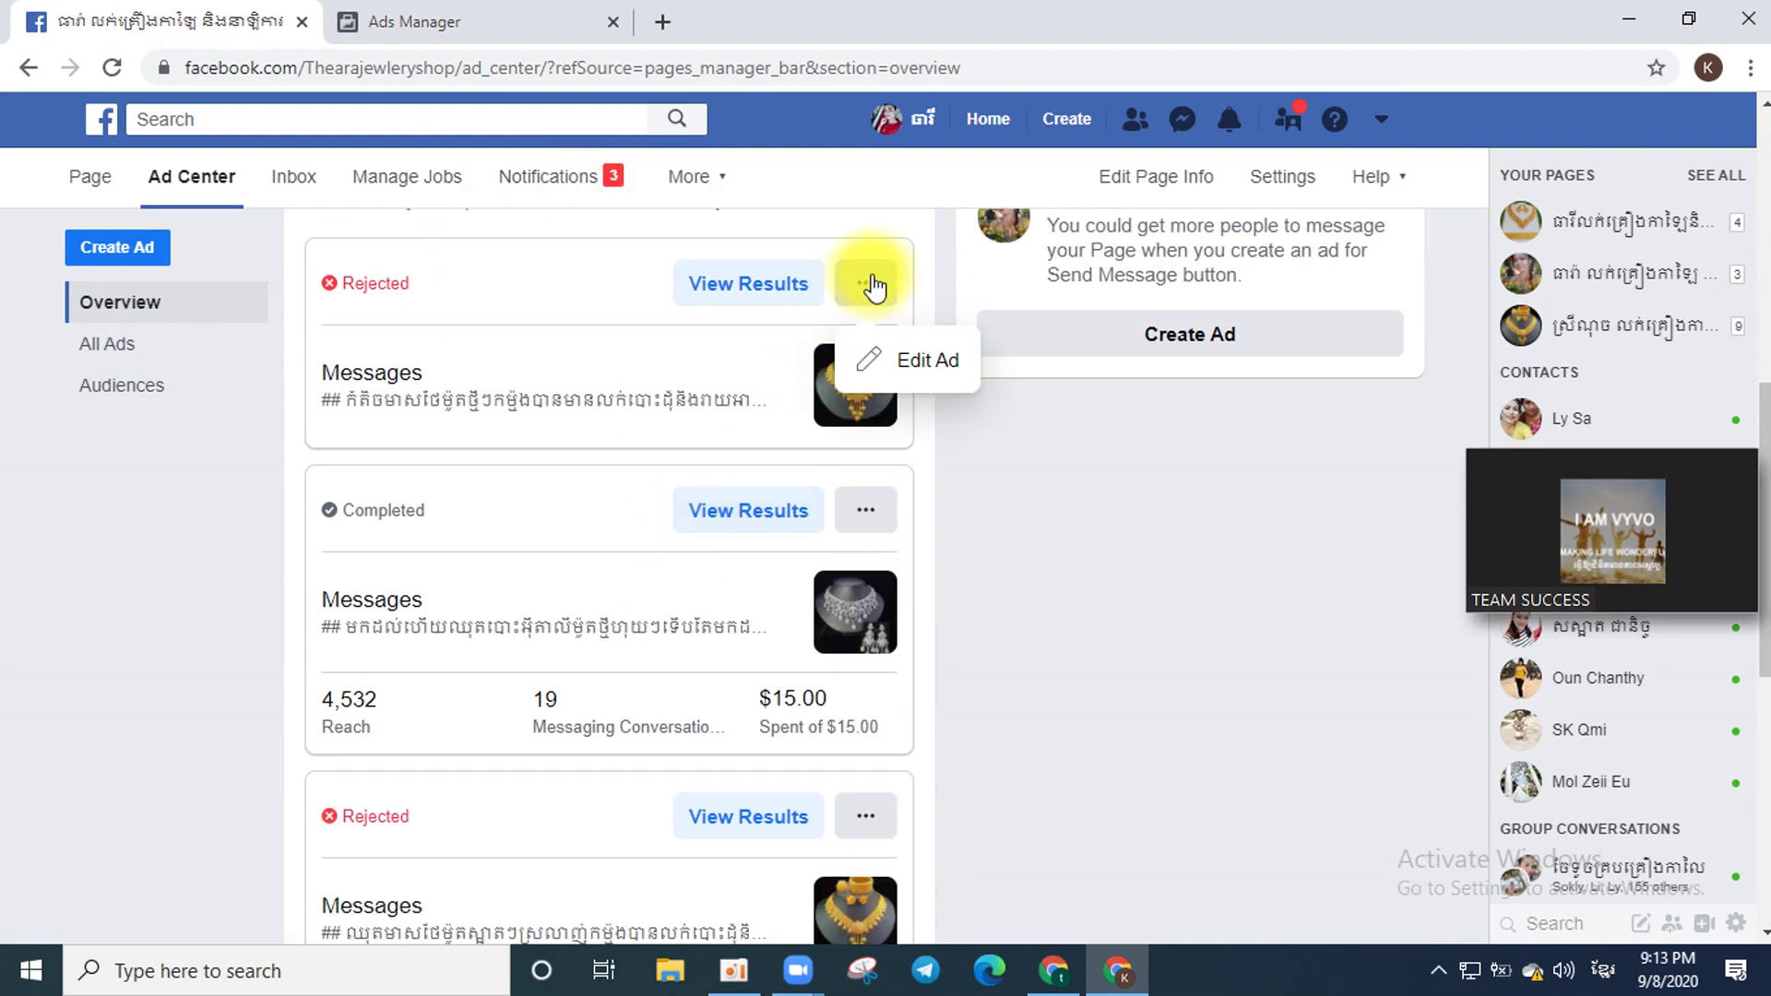
scroll(527, 331, "up", 1)
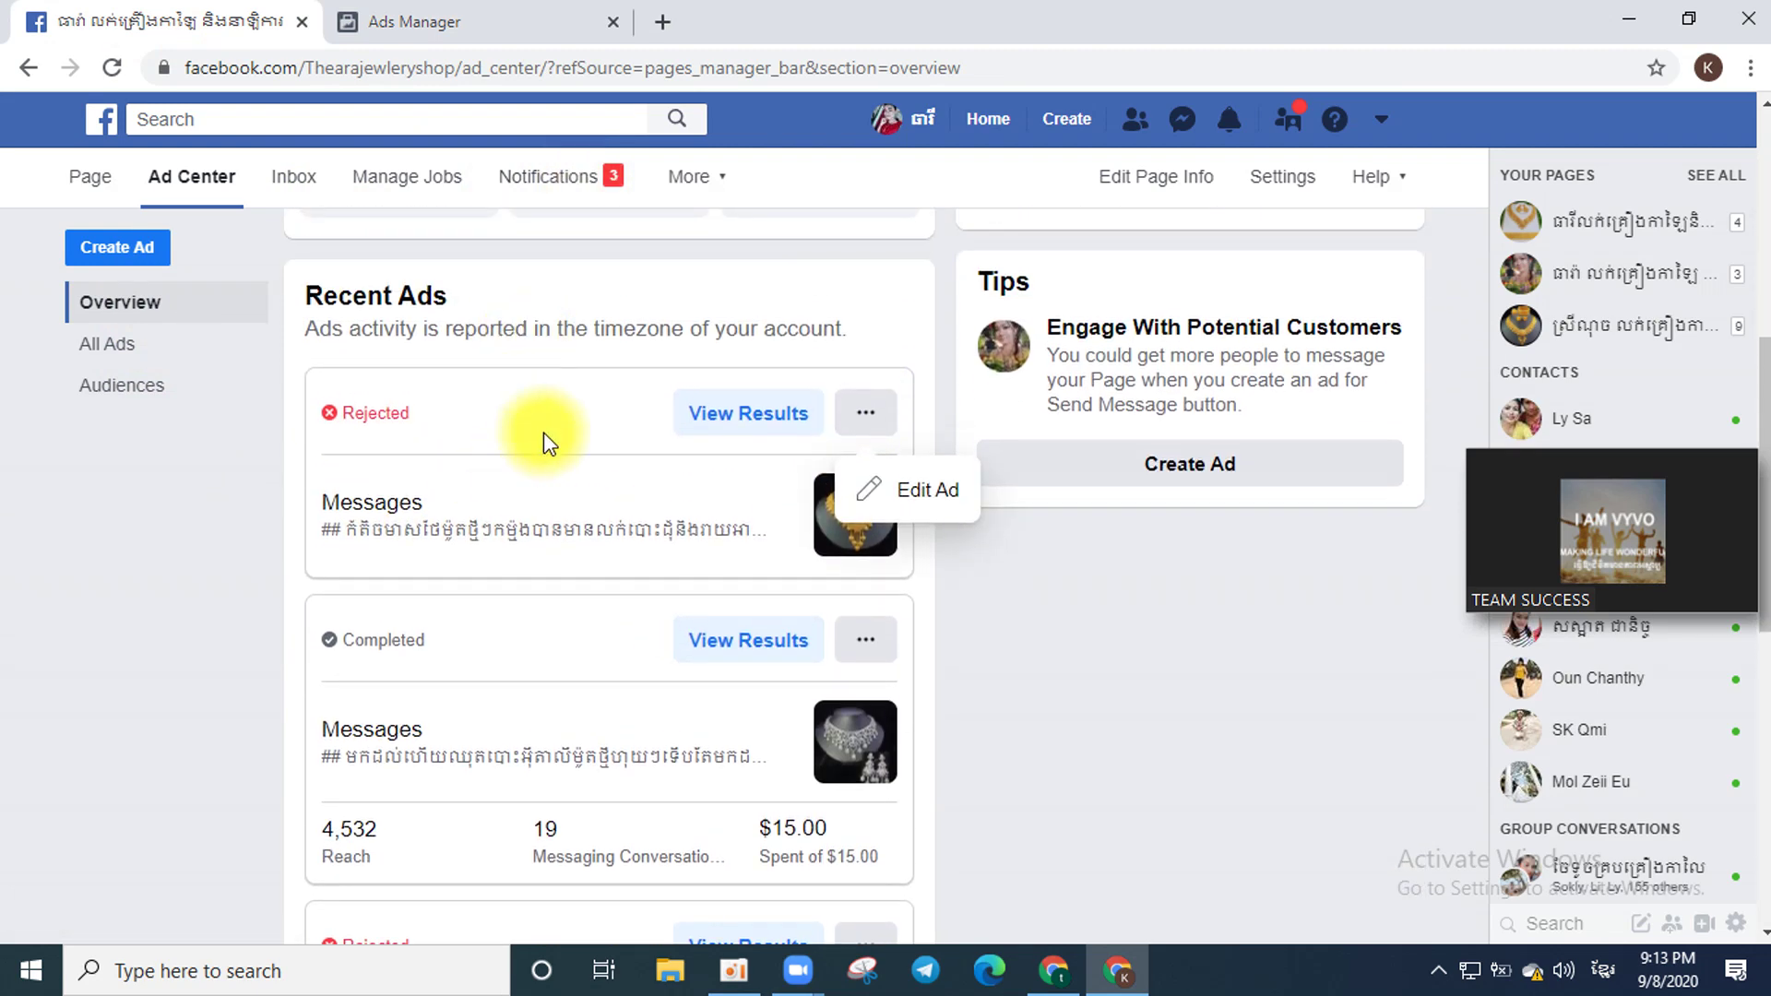
scroll(704, 585, "down", 8)
scroll(704, 593, "up", 4)
scroll(712, 602, "down", 3)
scroll(577, 581, "down", 2)
left_click(625, 703)
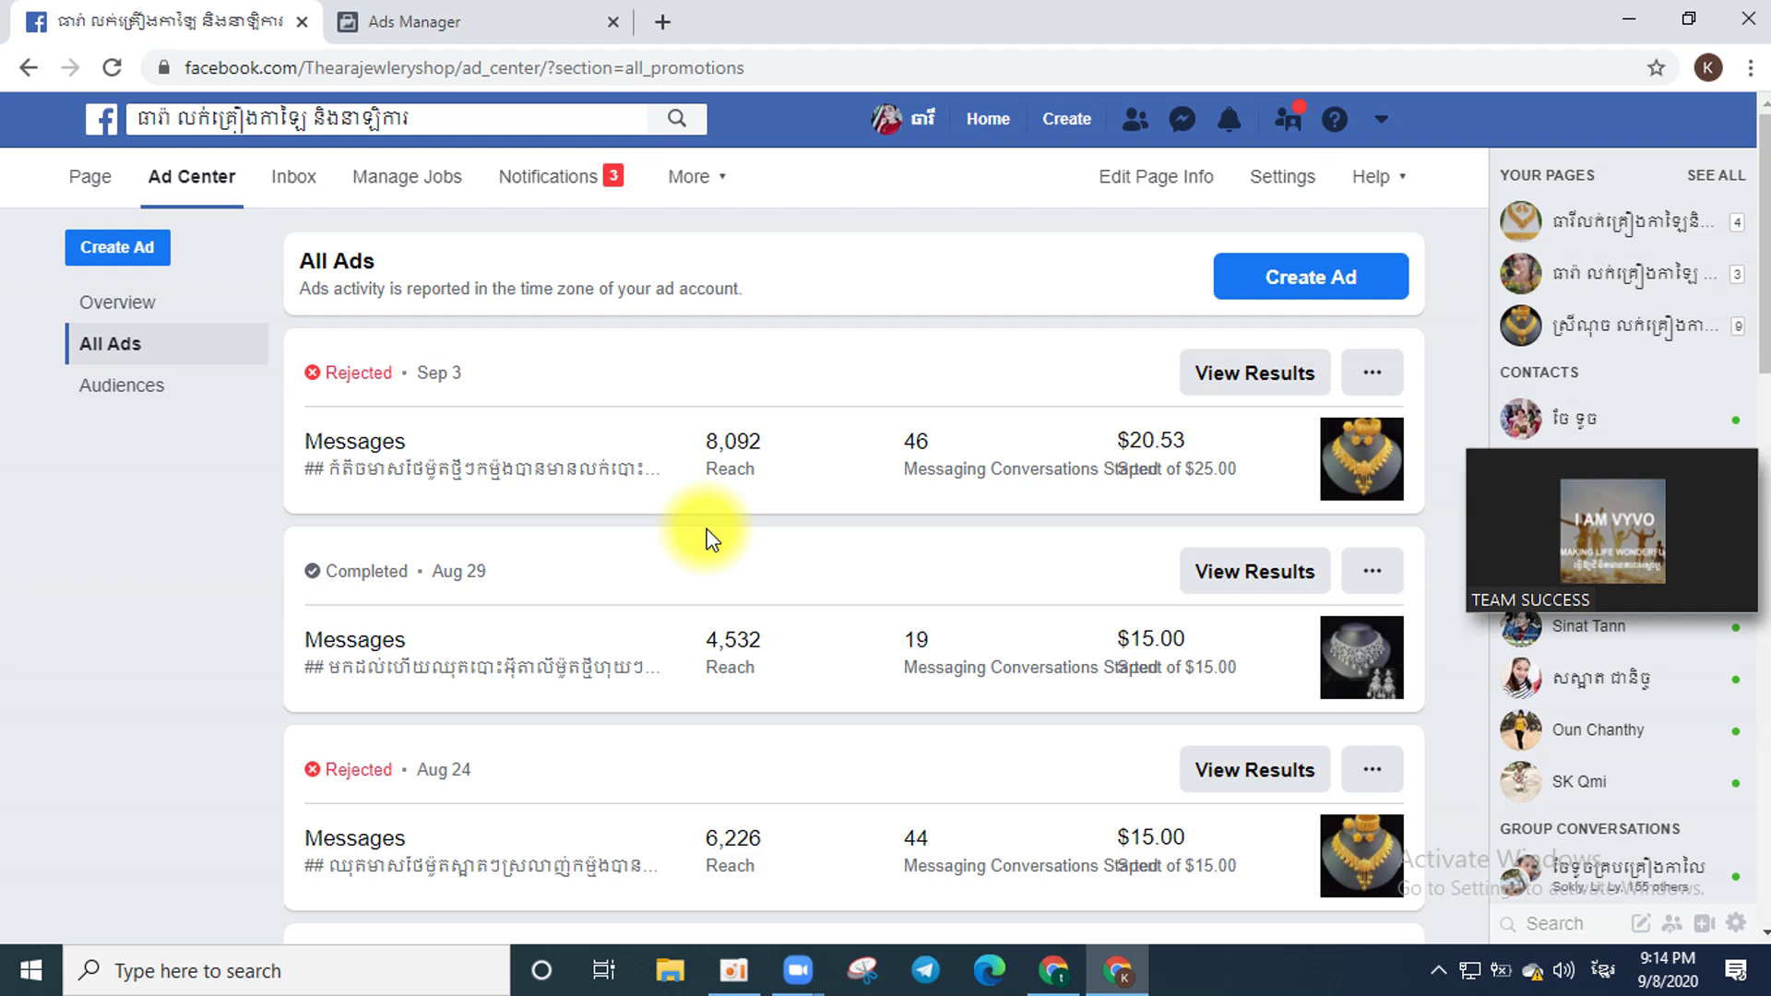
Open the ad account's campaigns in Ads Manager from the end of the full ads list.
scroll(922, 456, "down", 20)
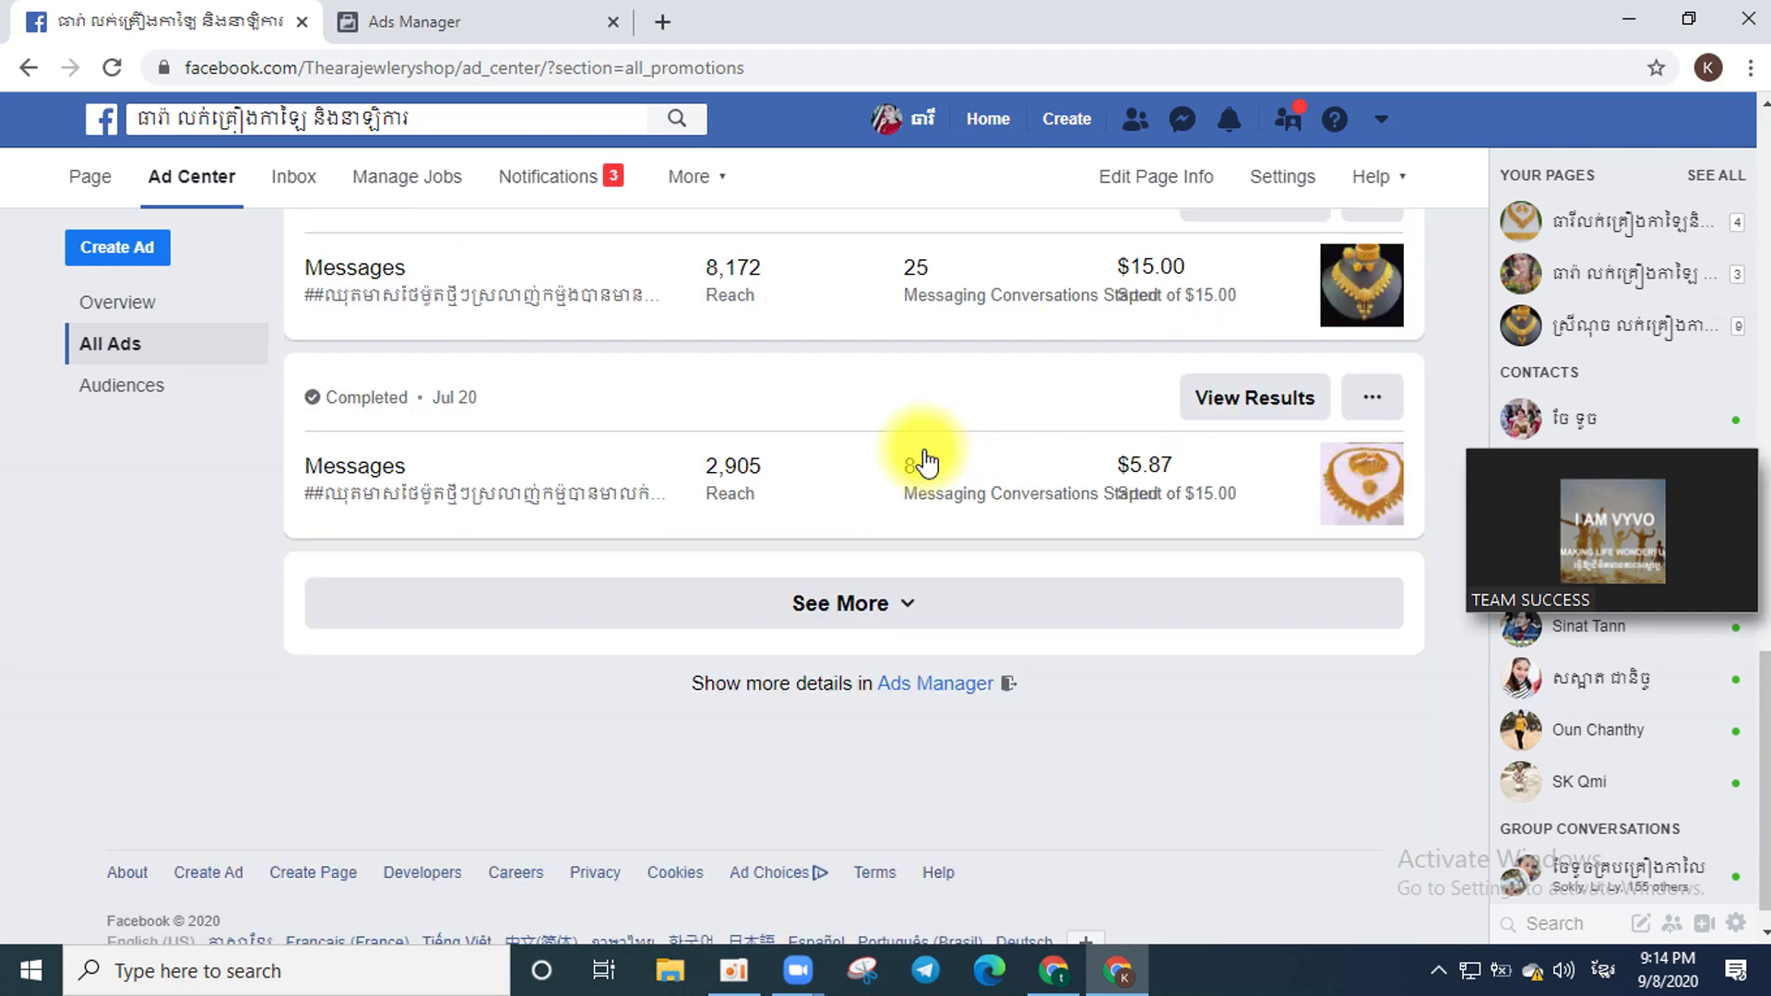
scroll(925, 461, "up", 1)
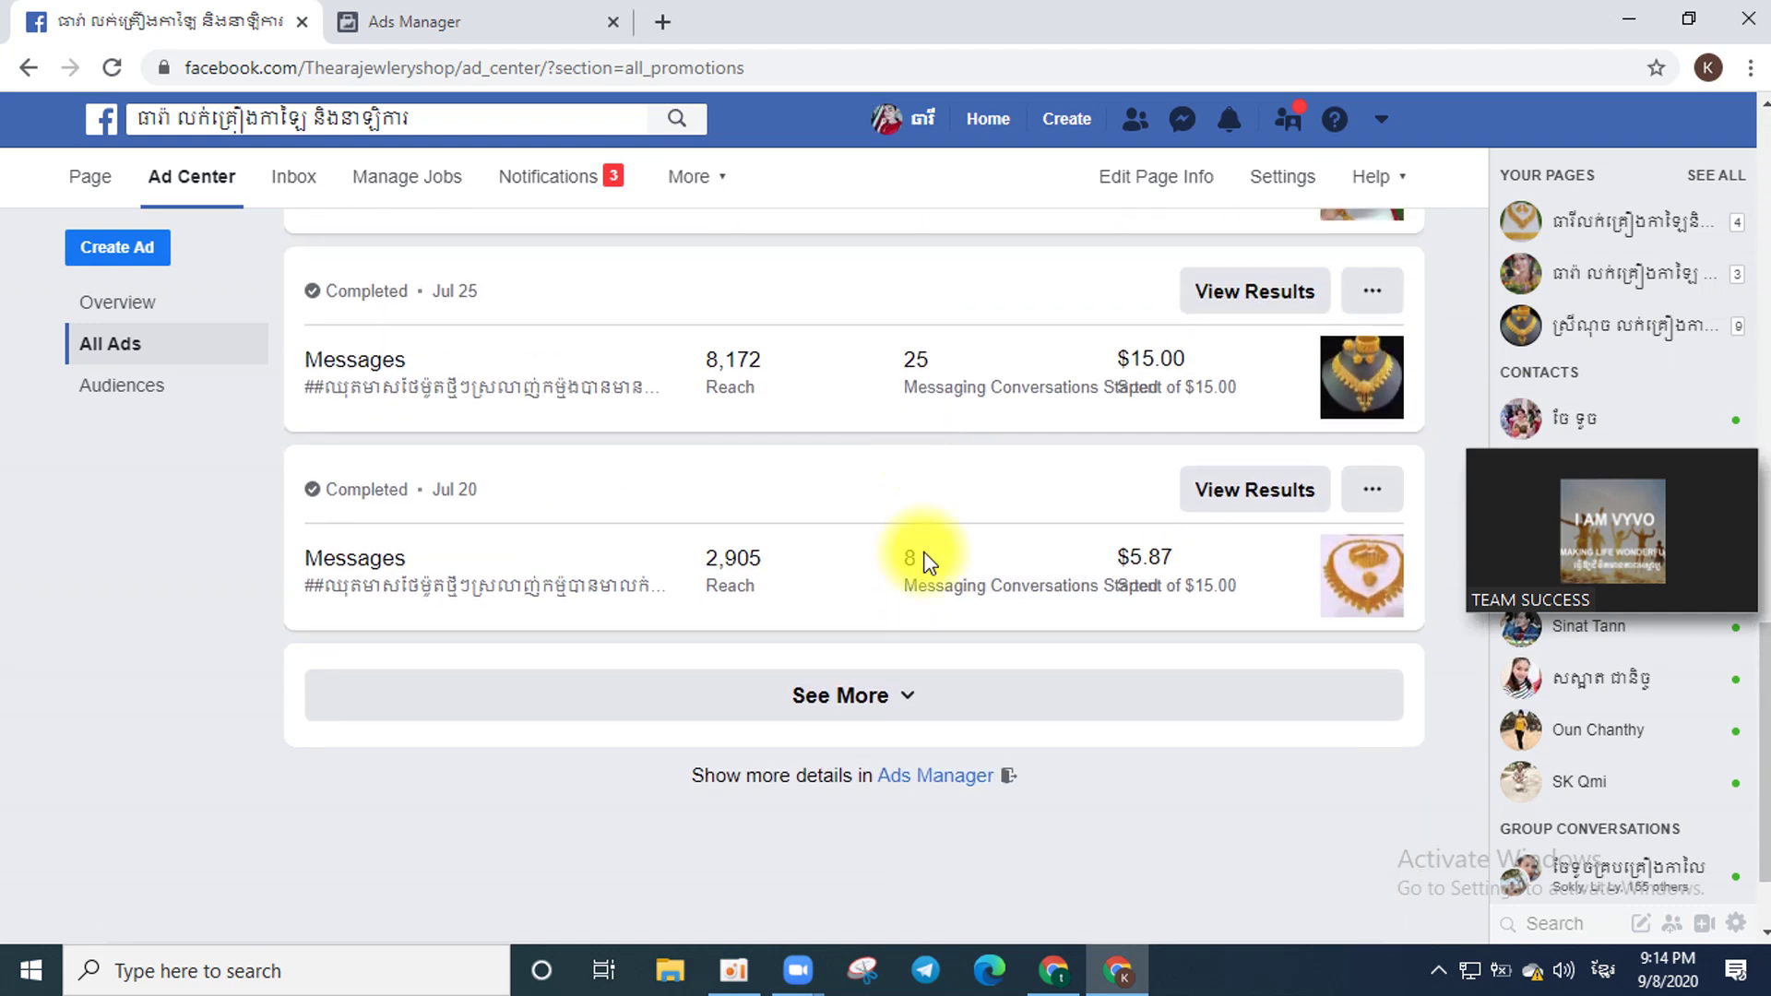
left_click(925, 773)
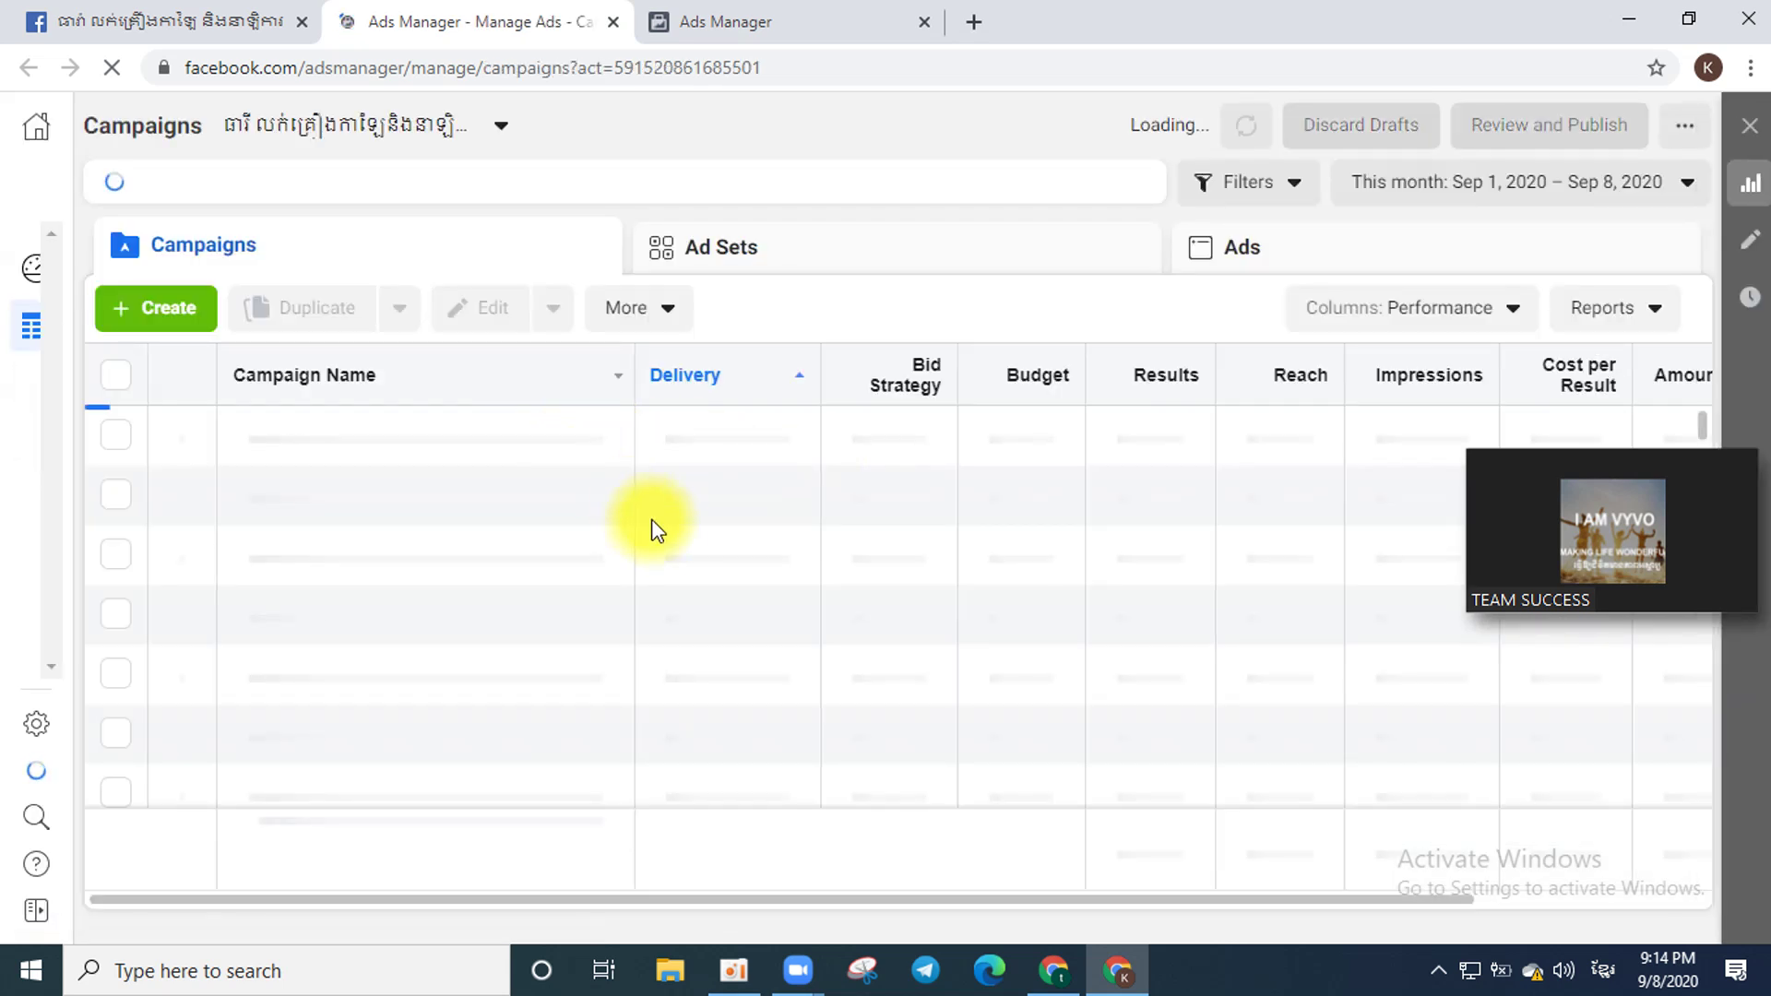
Turn off the first campaign in the list, the completed one with a reach of 7,058.
scroll(599, 618, "down", 2)
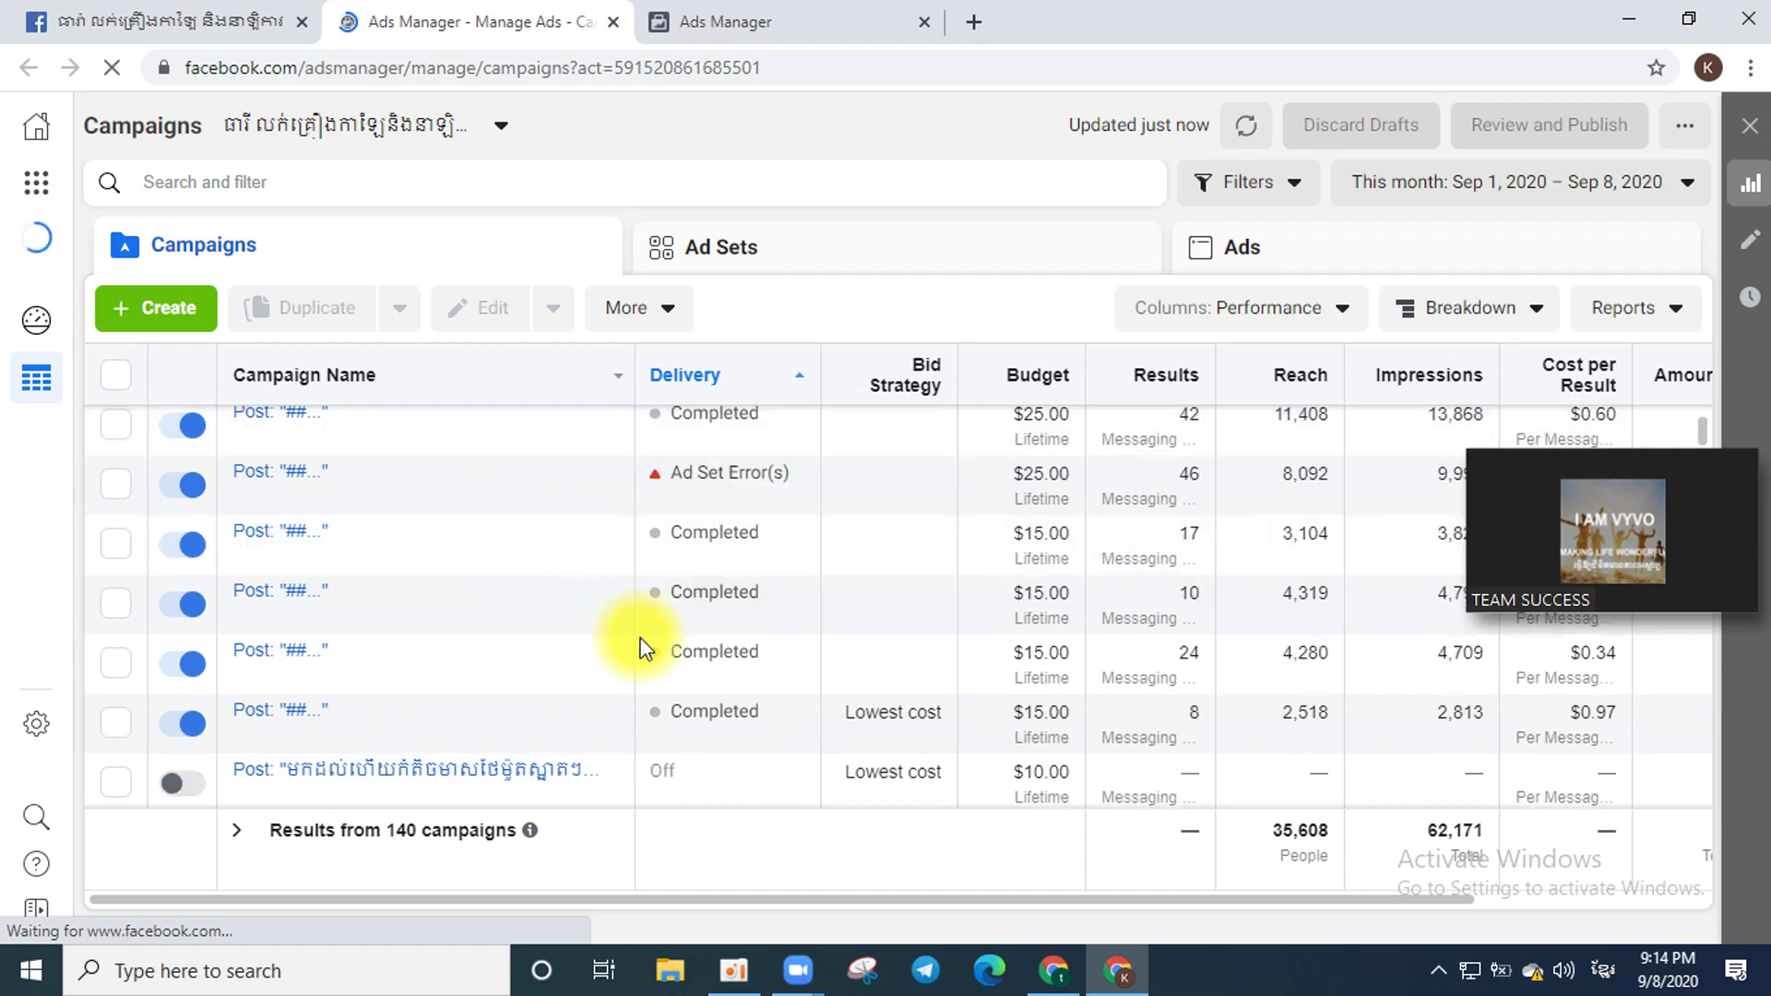
scroll(738, 604, "up", 2)
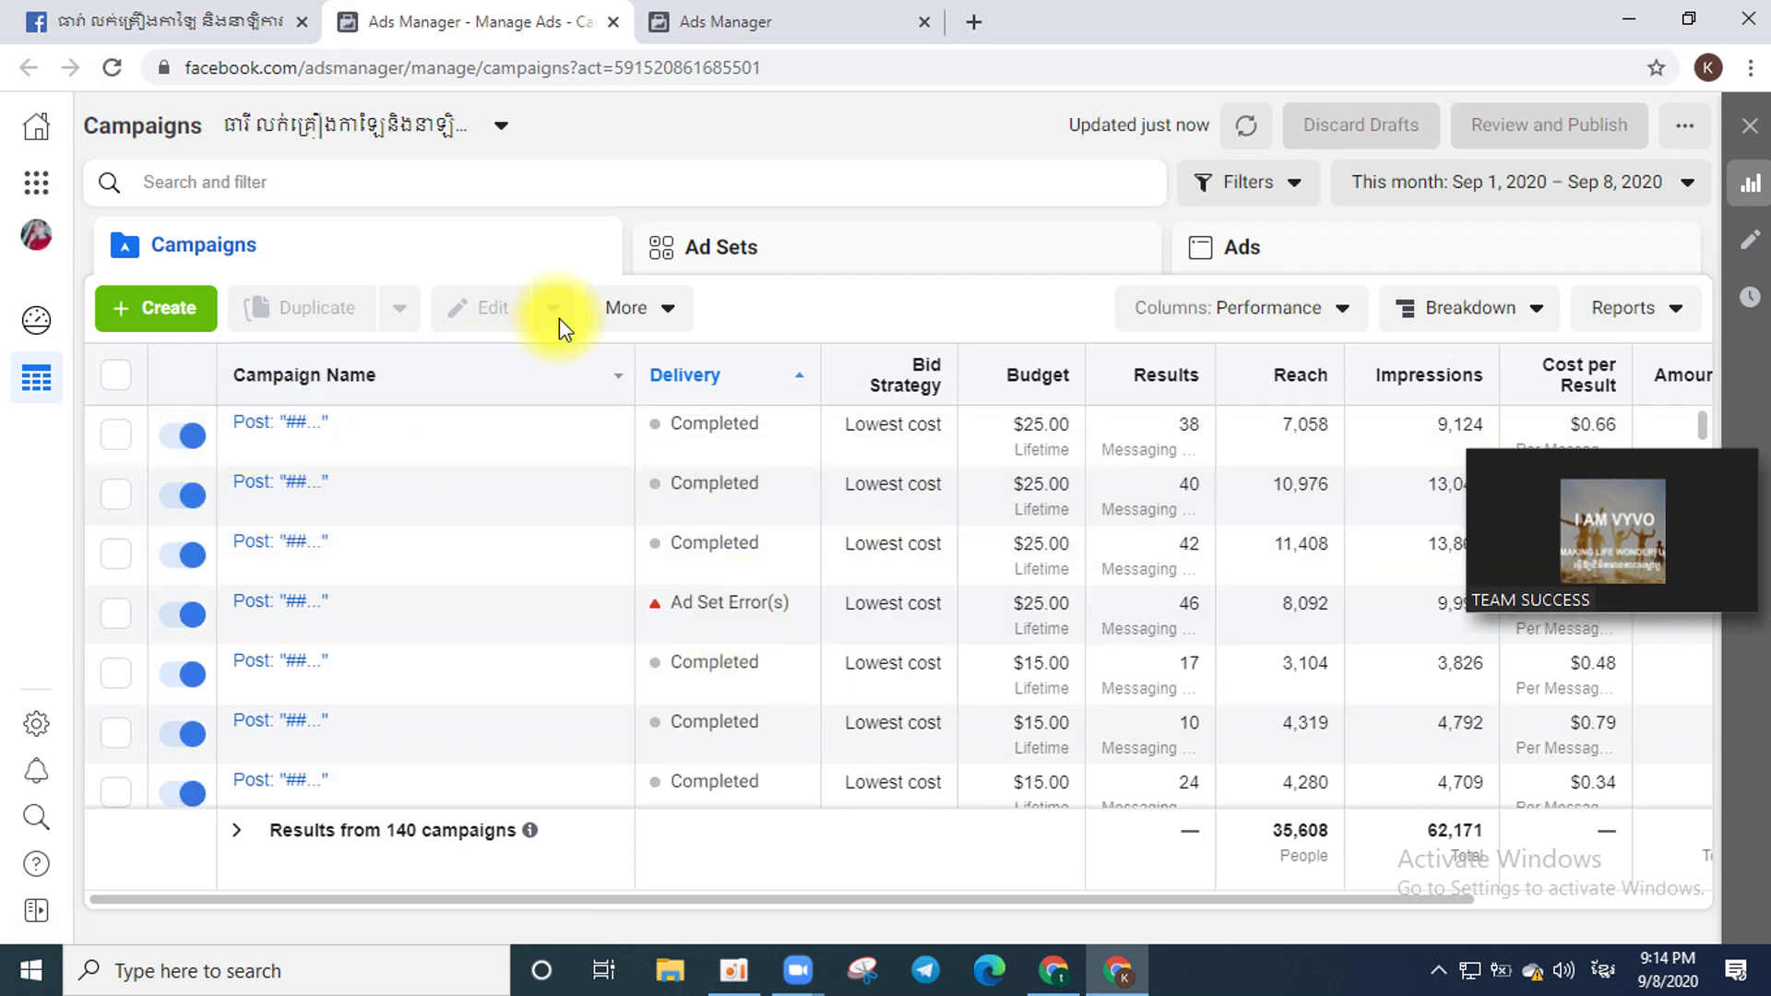
left_click(670, 310)
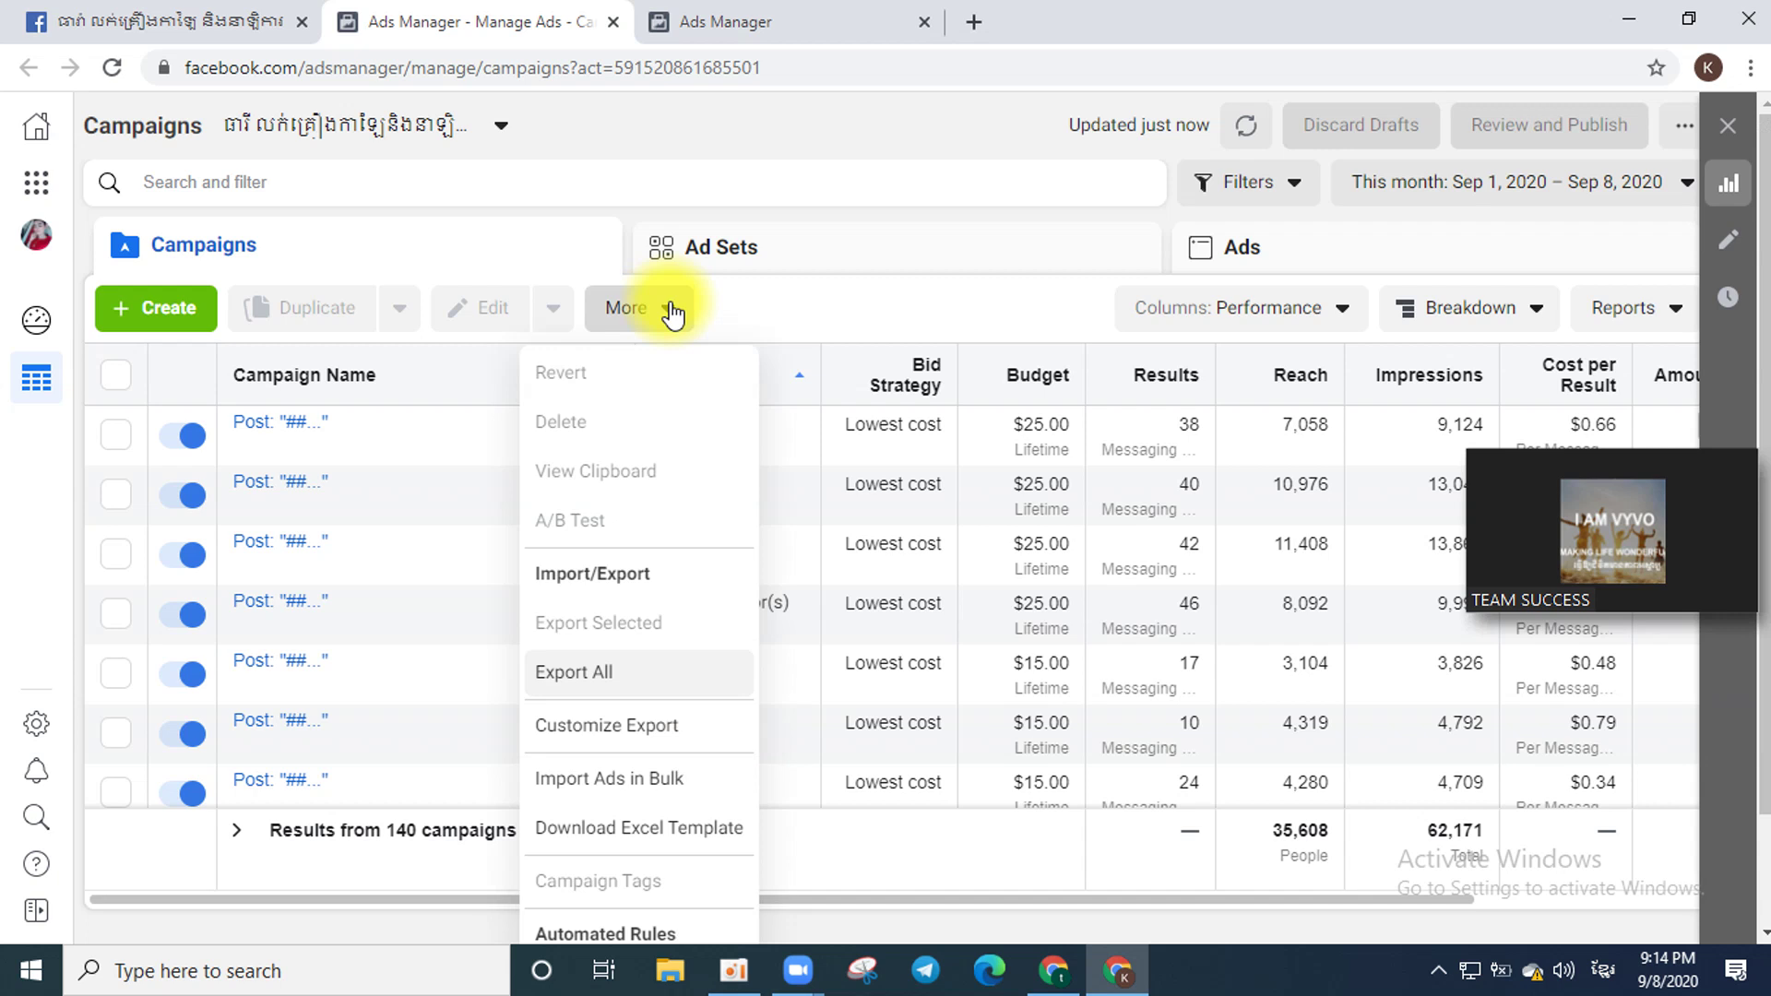
left_click(171, 437)
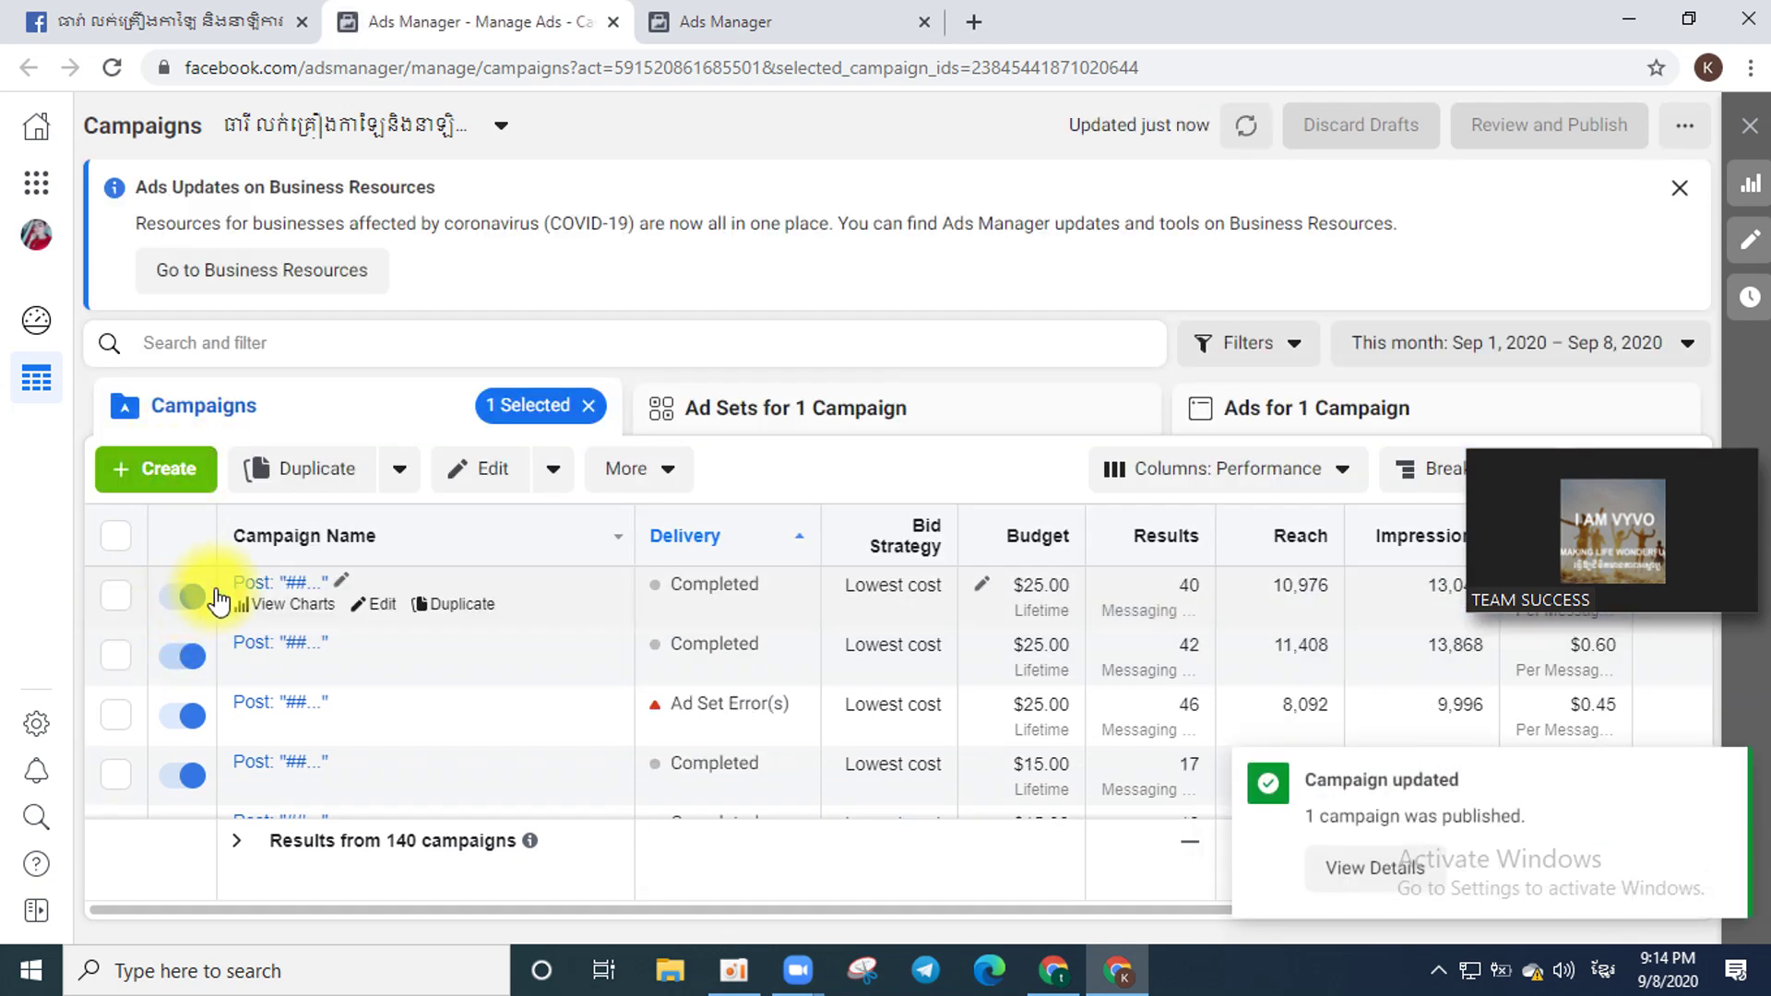
Show the ads belonging to the selected campaign and turn off its single ad.
left_click(977, 404)
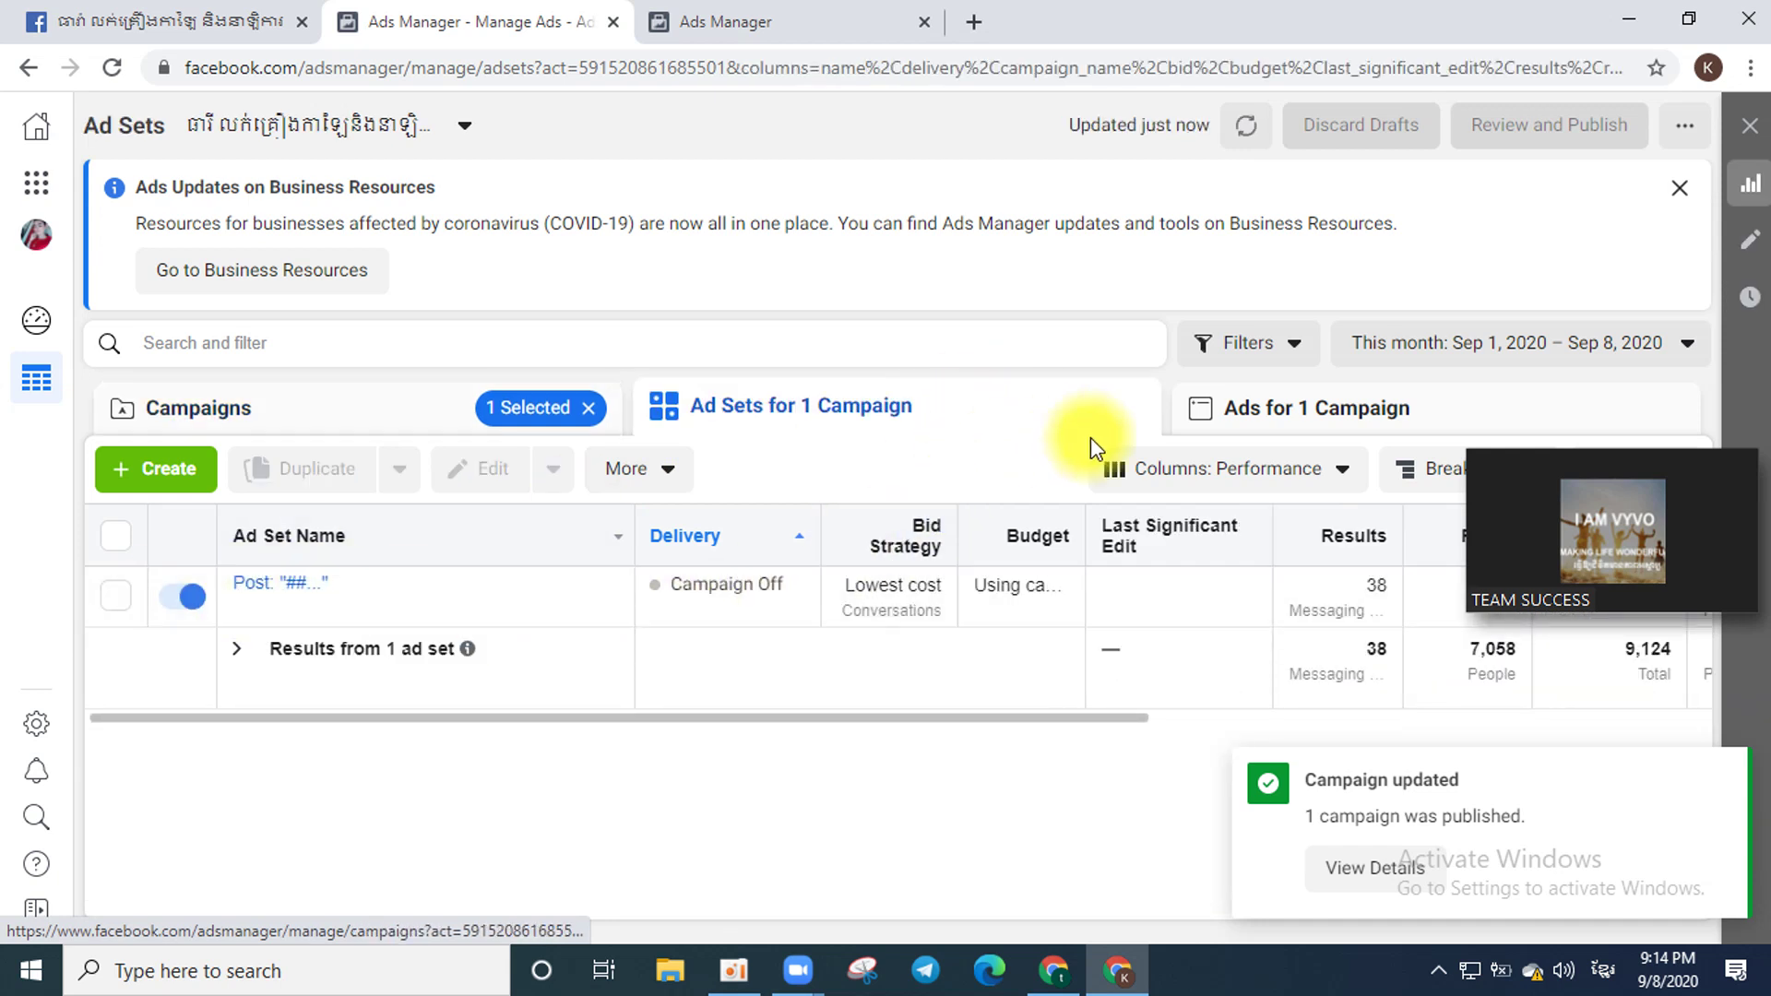
left_click(1322, 406)
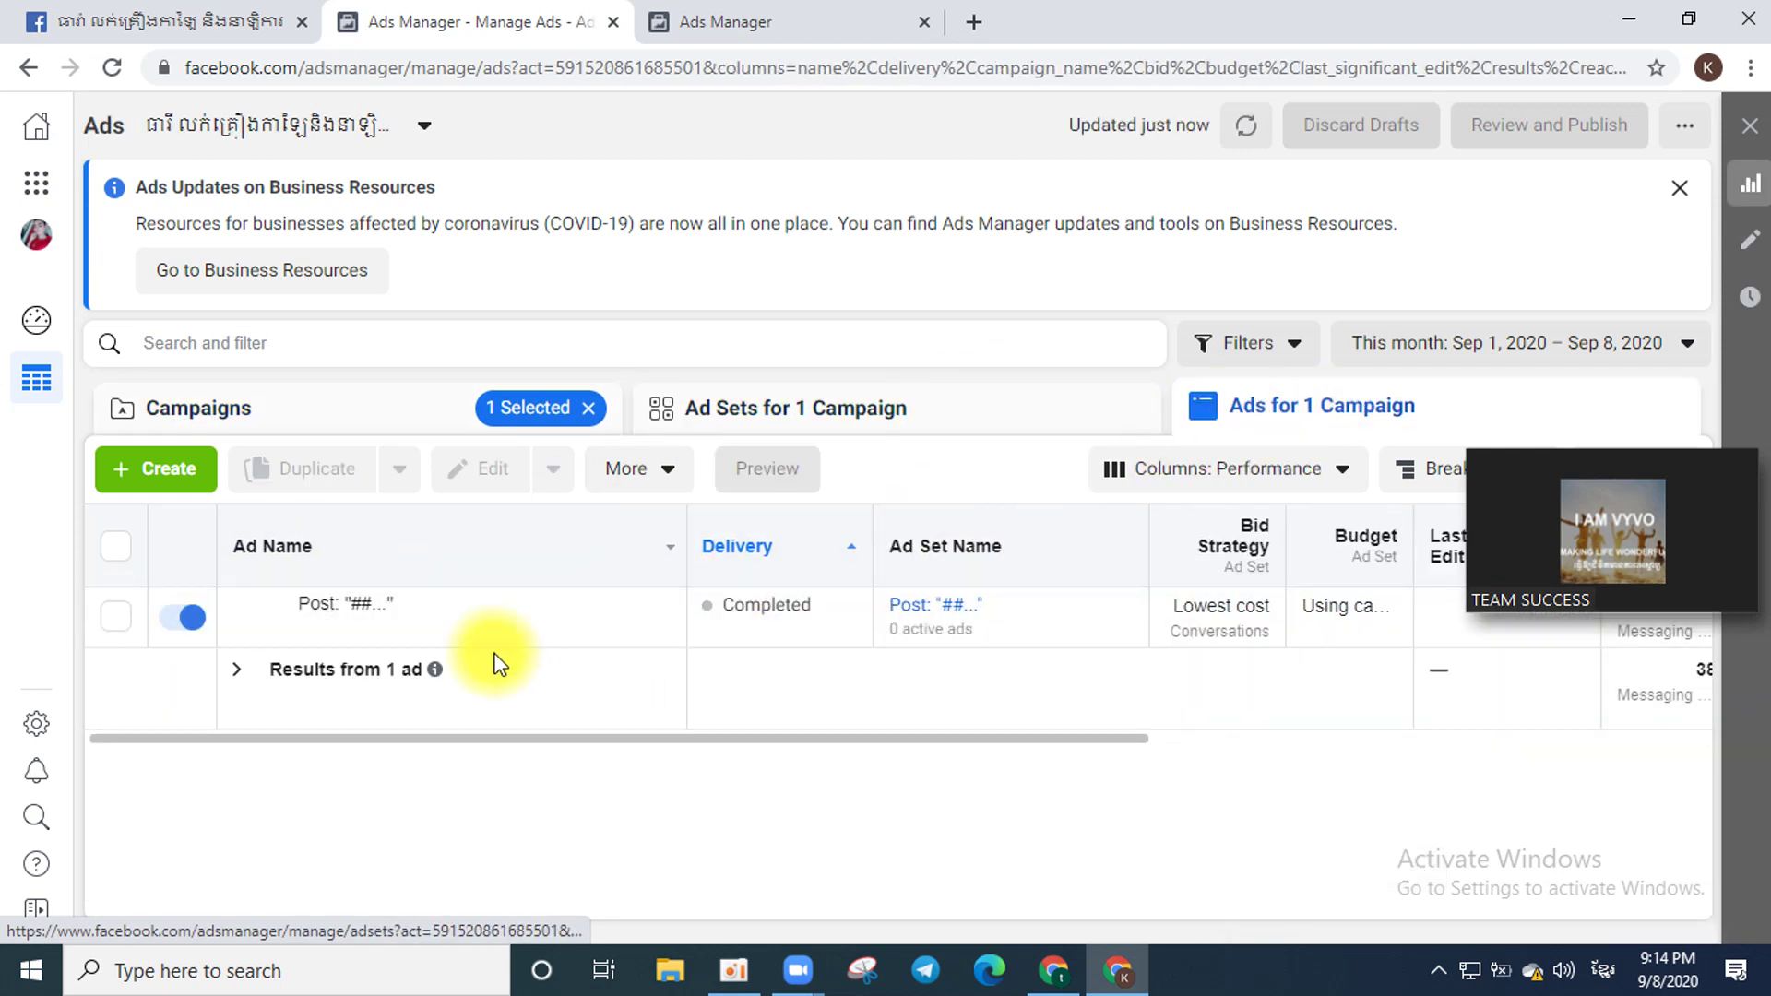
left_click(178, 620)
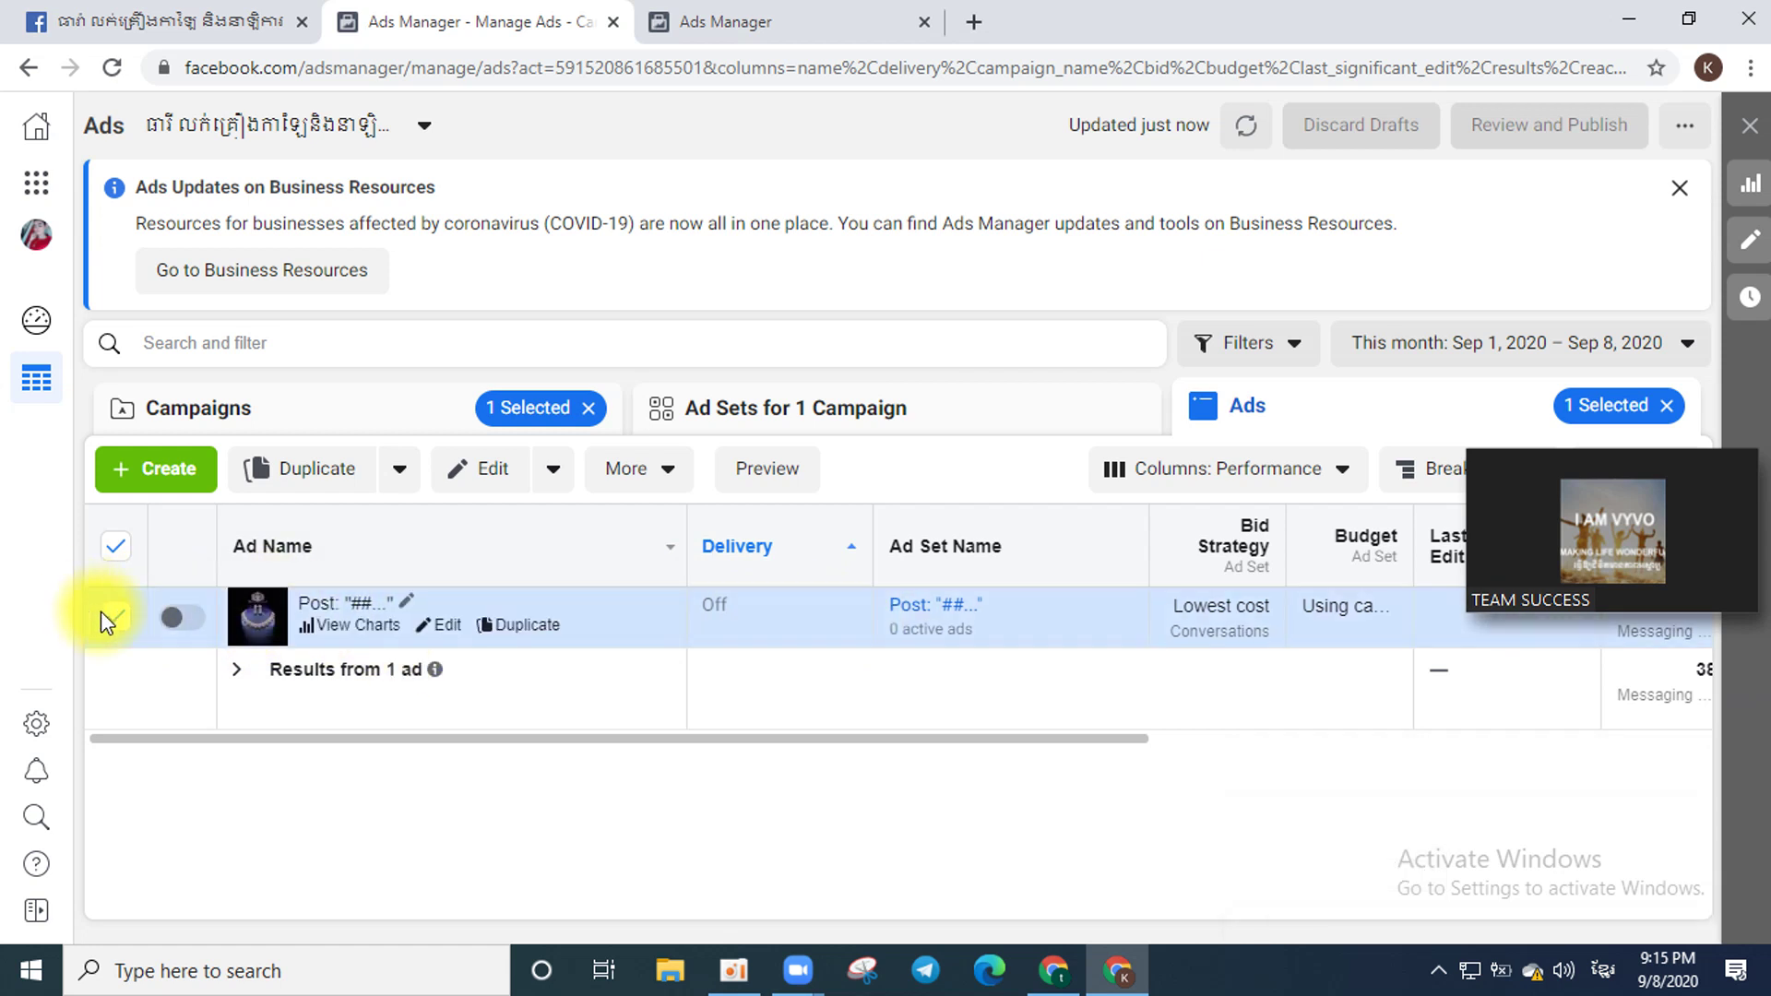
left_click(416, 477)
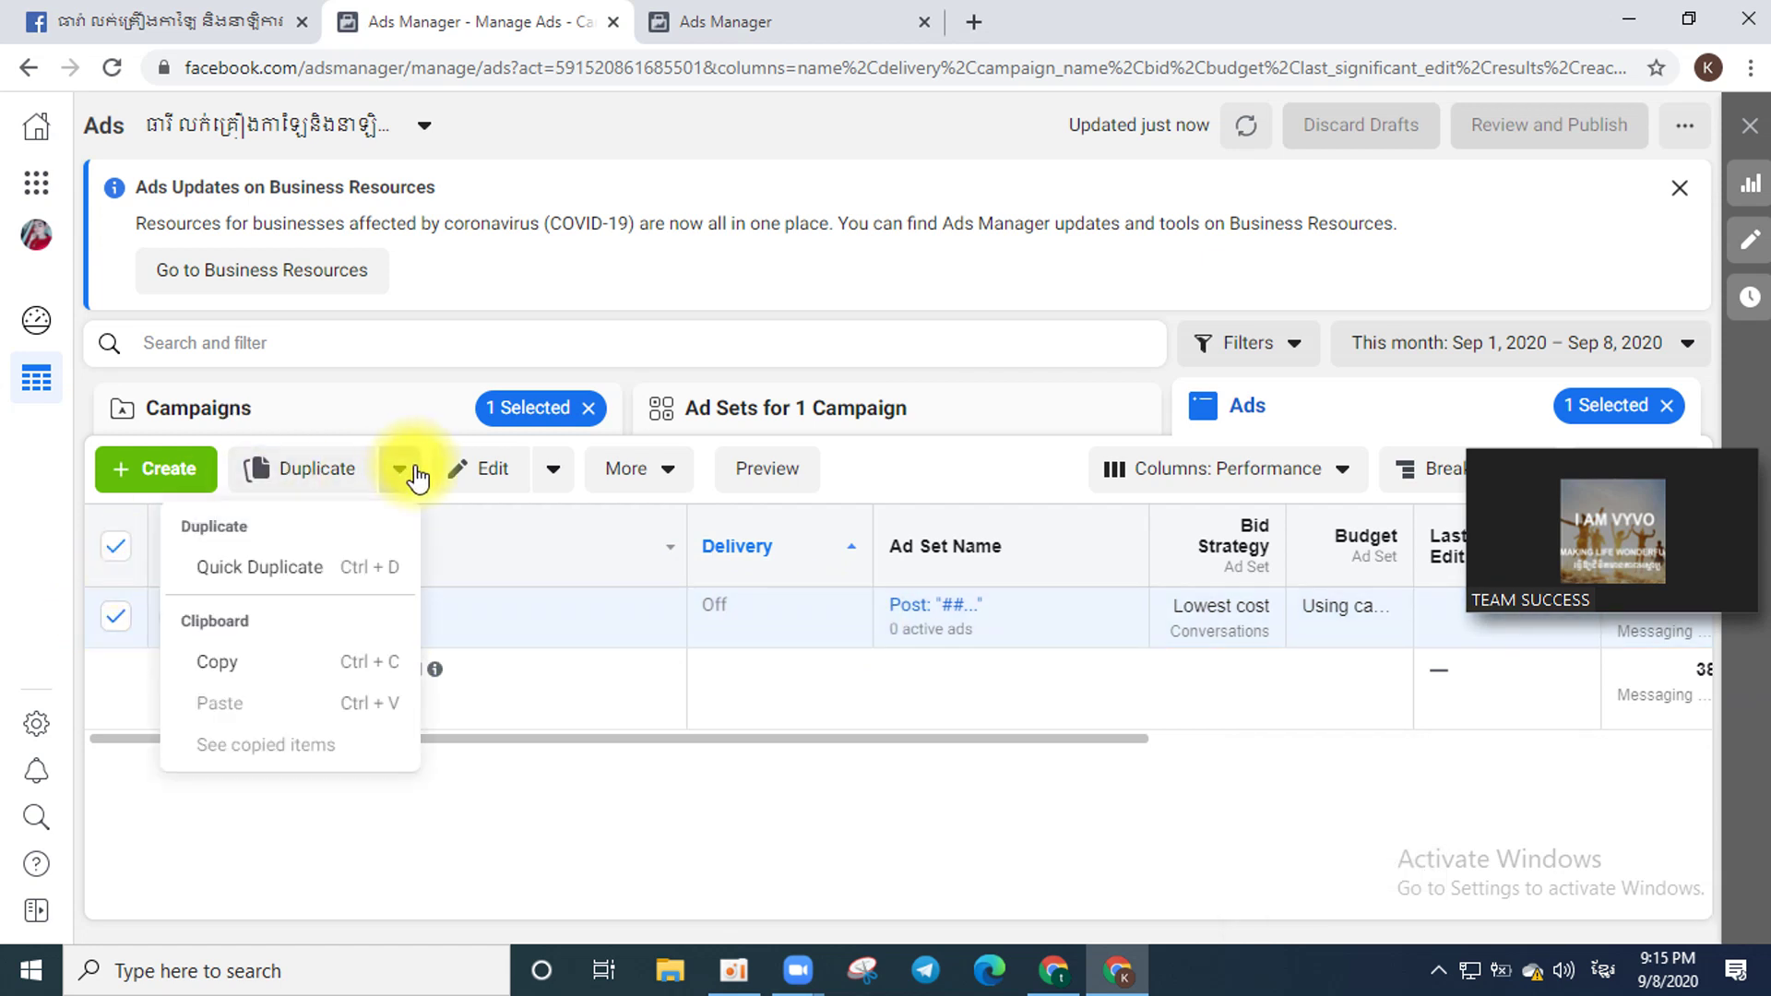
left_click(553, 470)
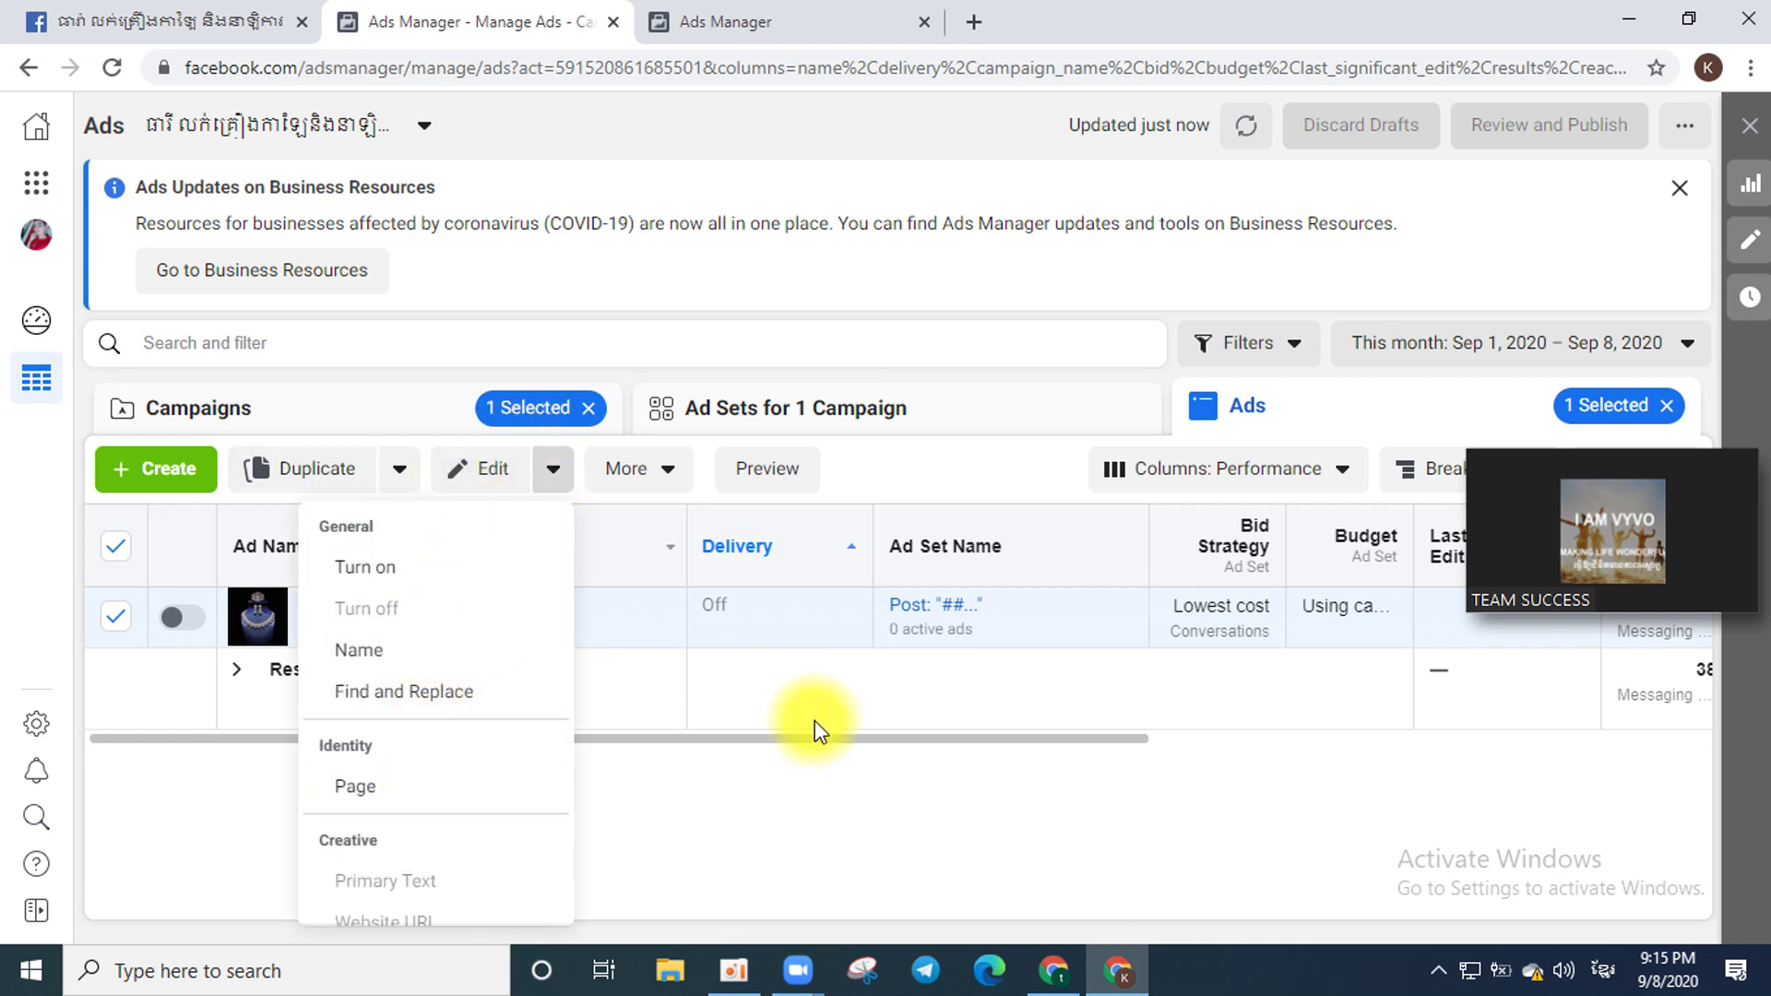
left_click(782, 750)
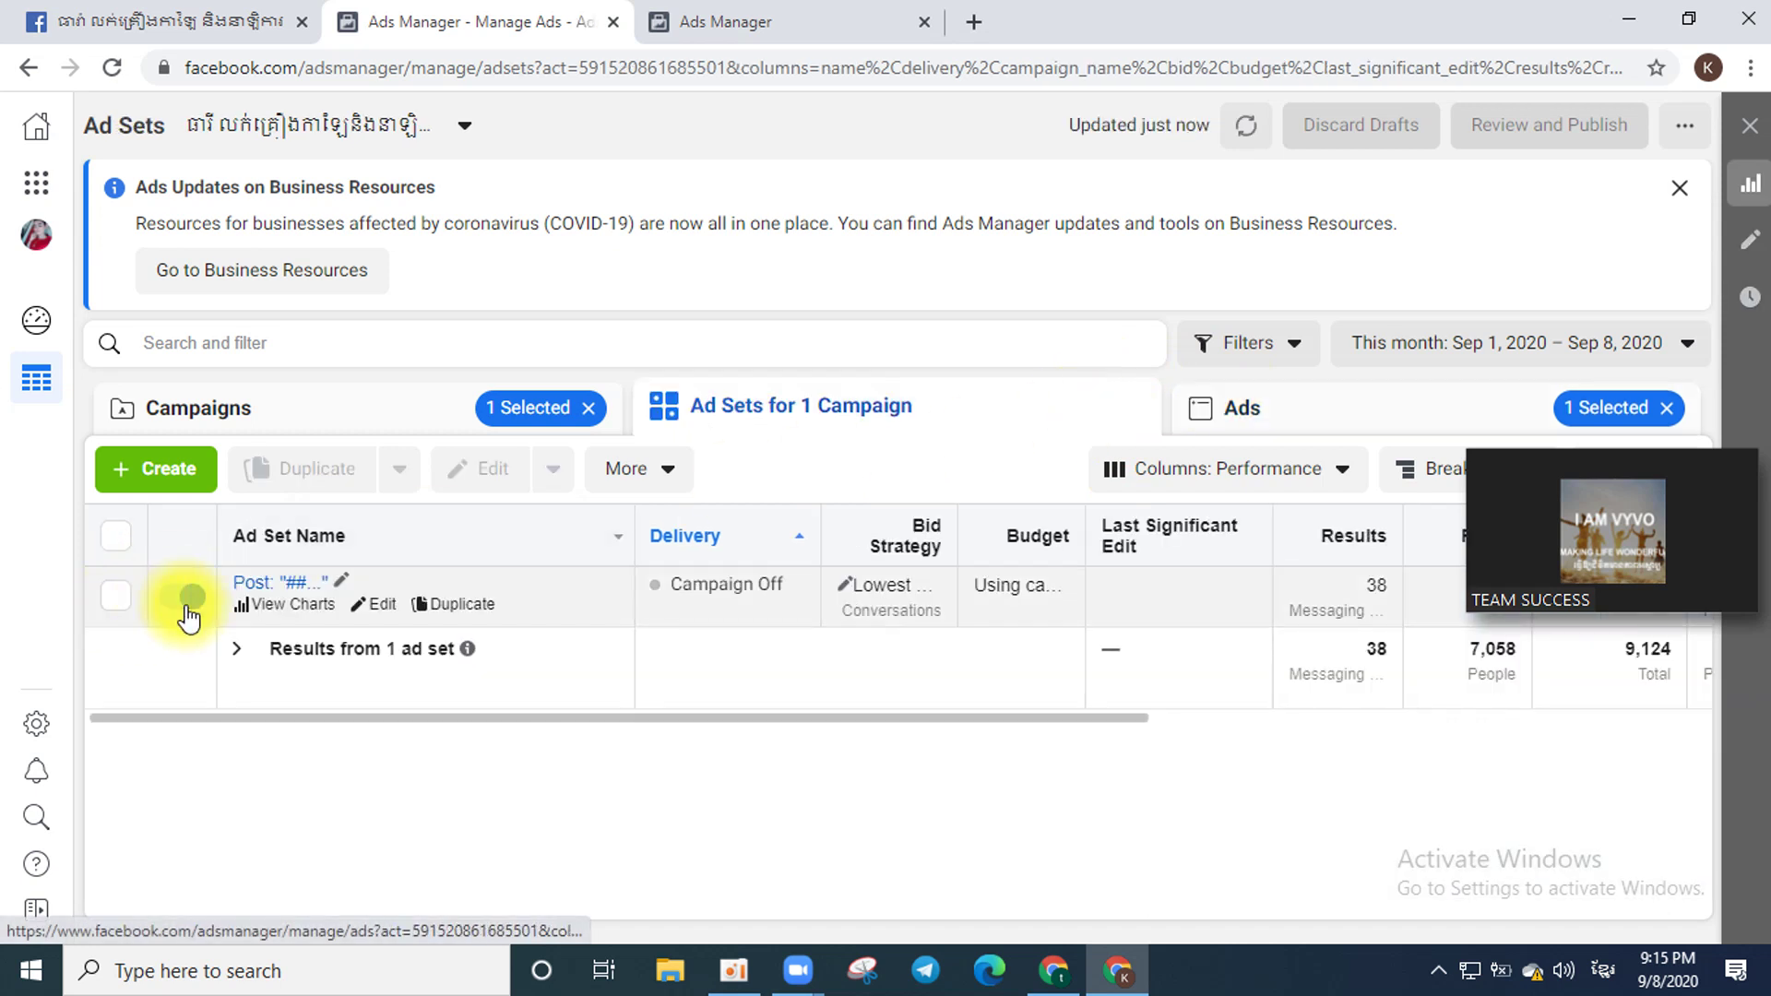
Turn off the ad set of the selected campaign, then return to the campaigns list.
left_click(184, 600)
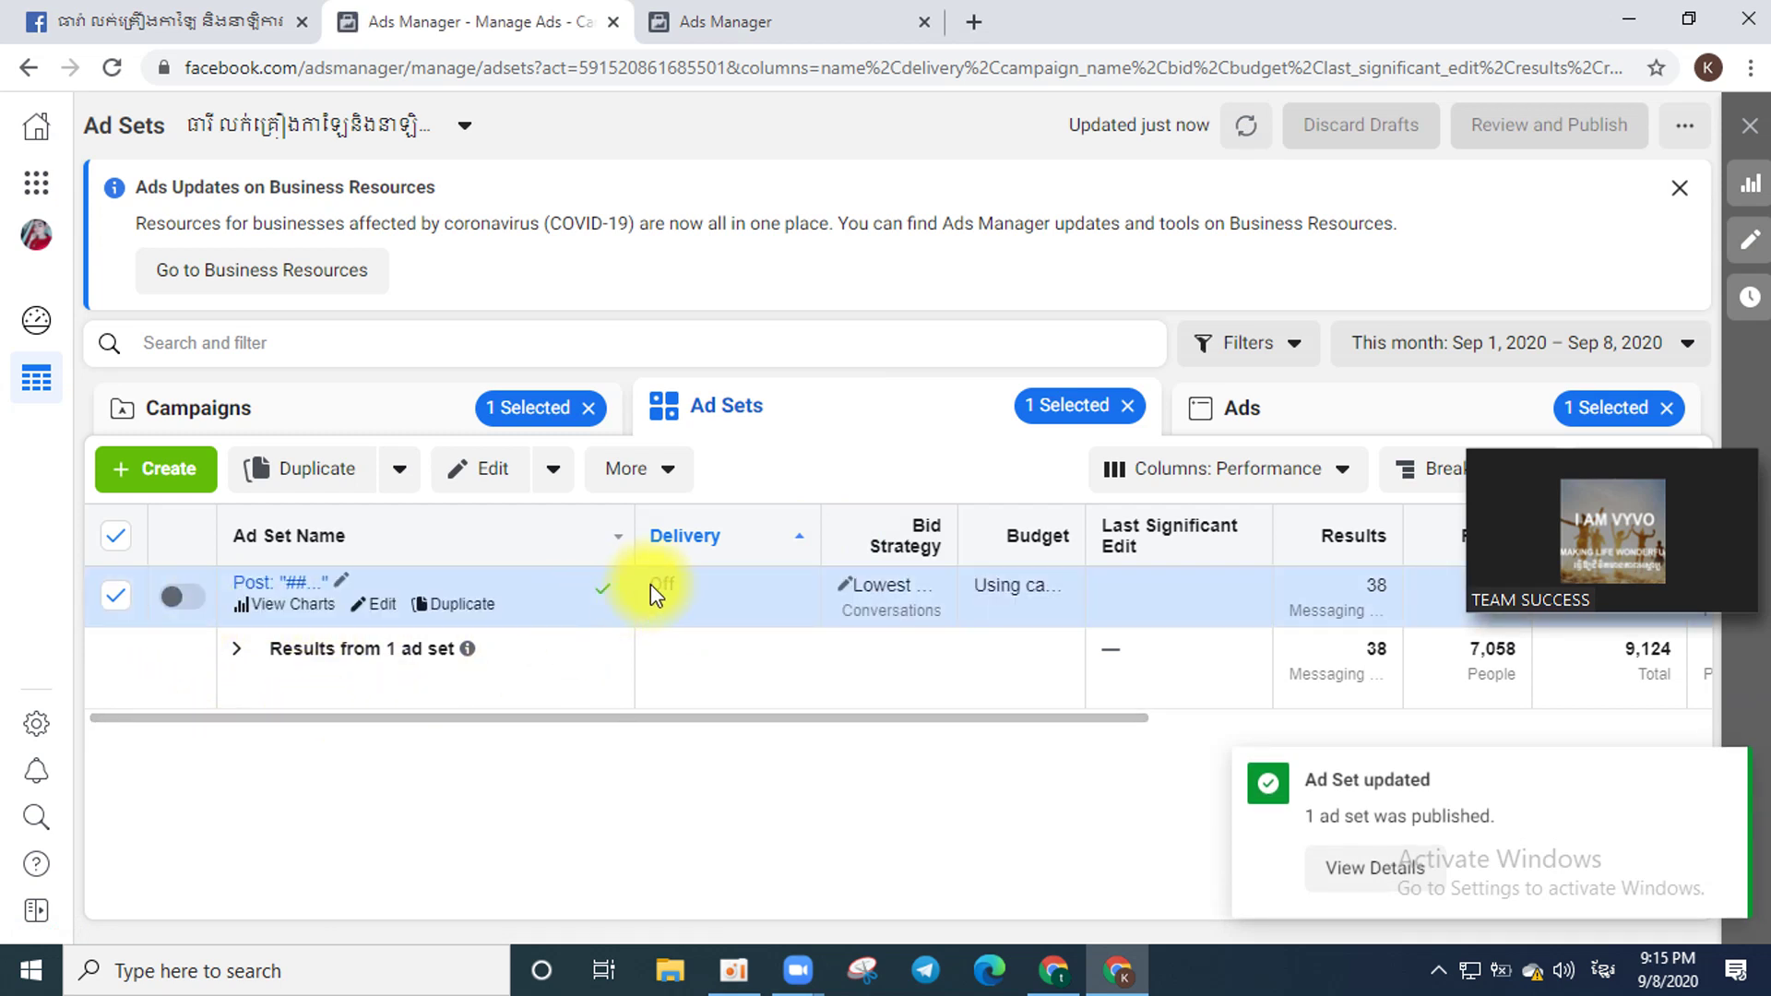
mouse_move(1660, 568)
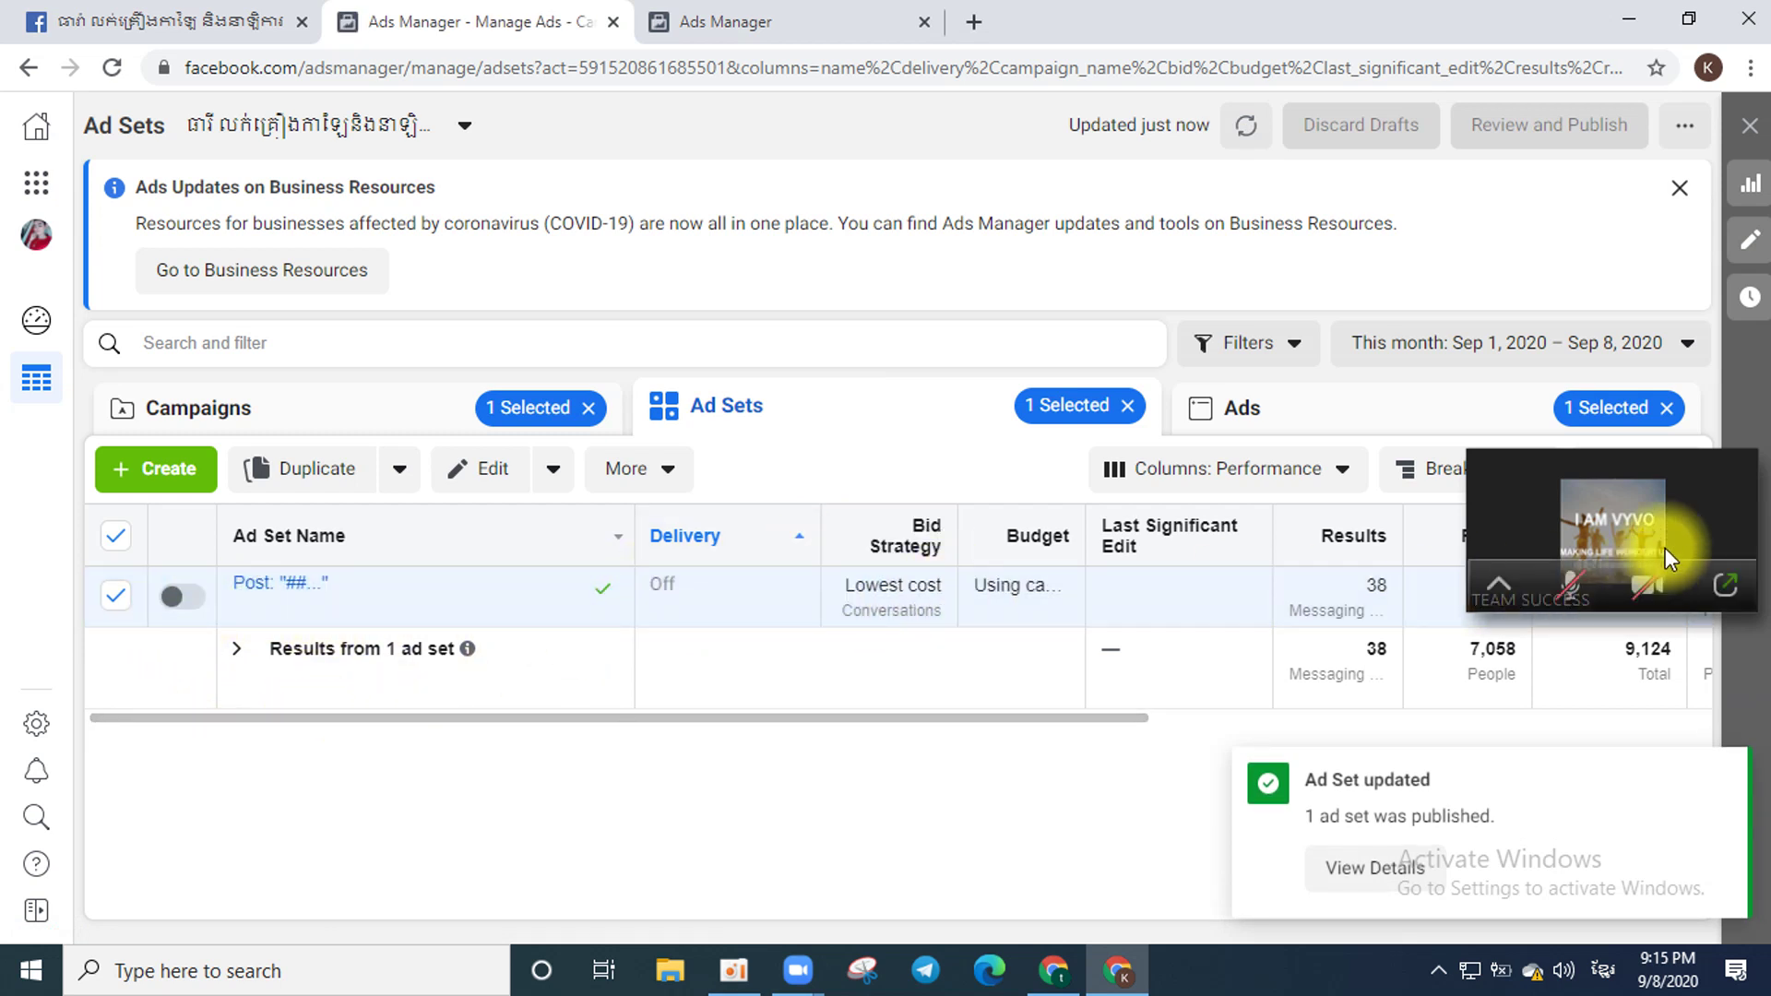
left_click_drag(1701, 488, 1607, 209)
left_click_drag(1024, 717, 803, 716)
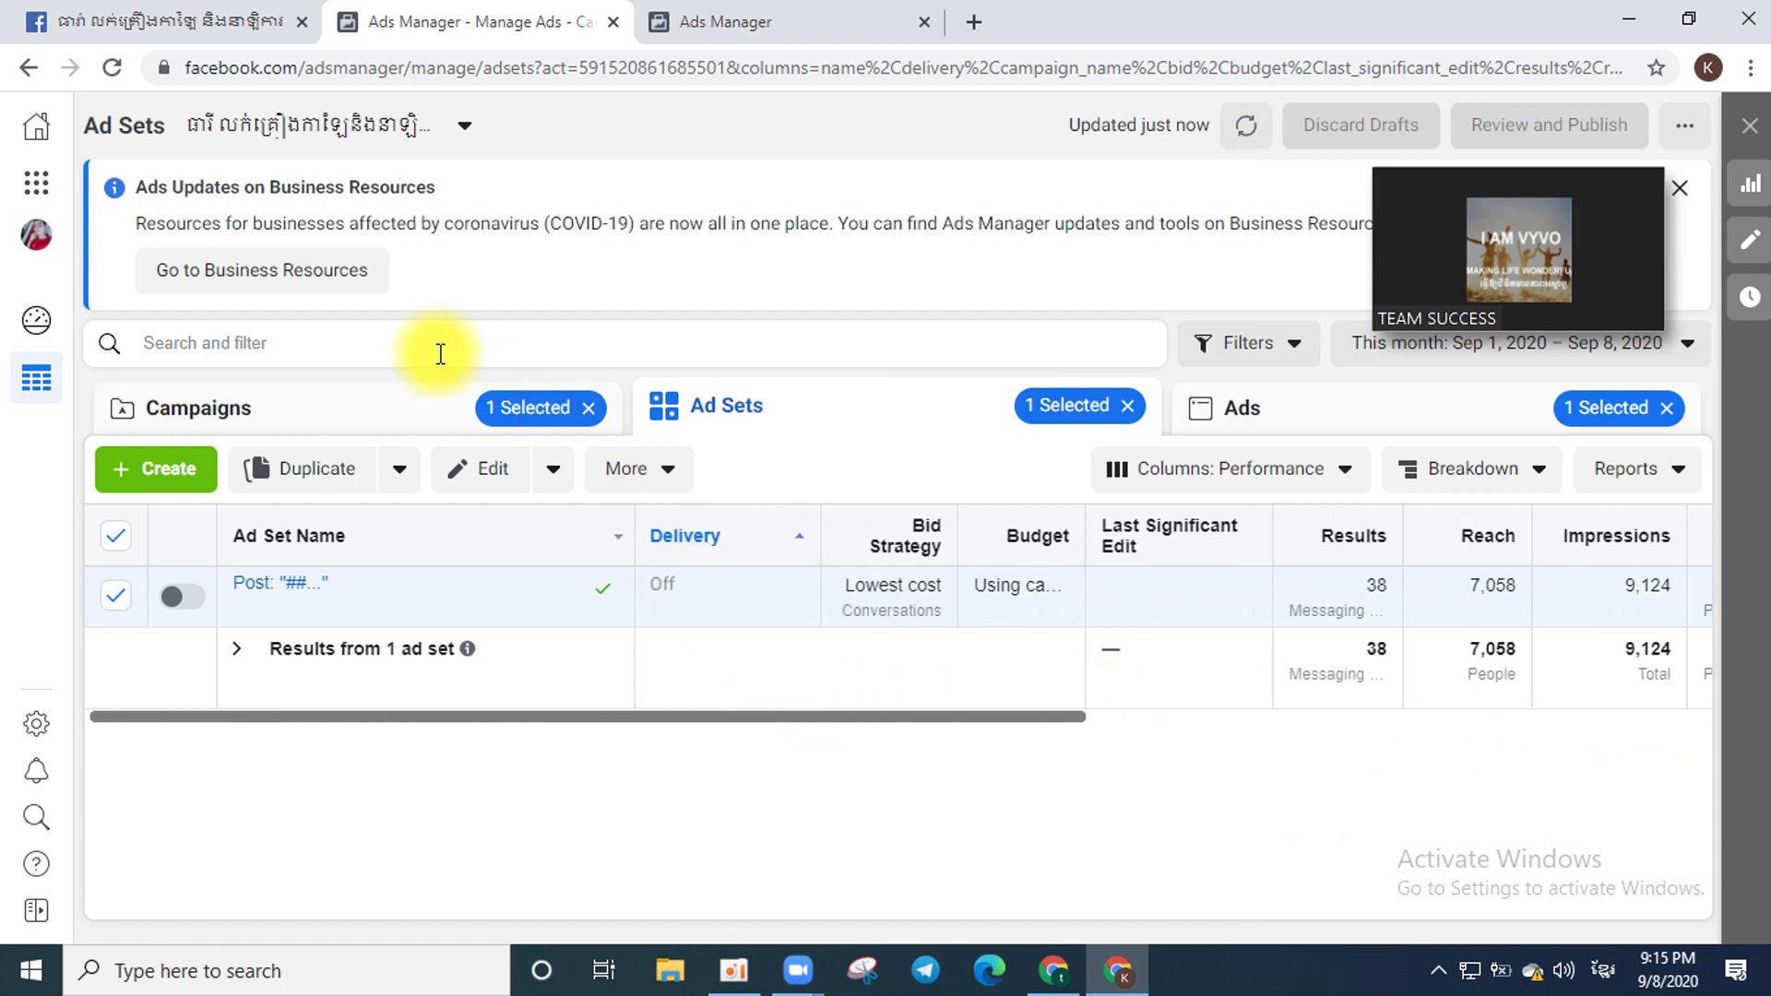
left_click(308, 417)
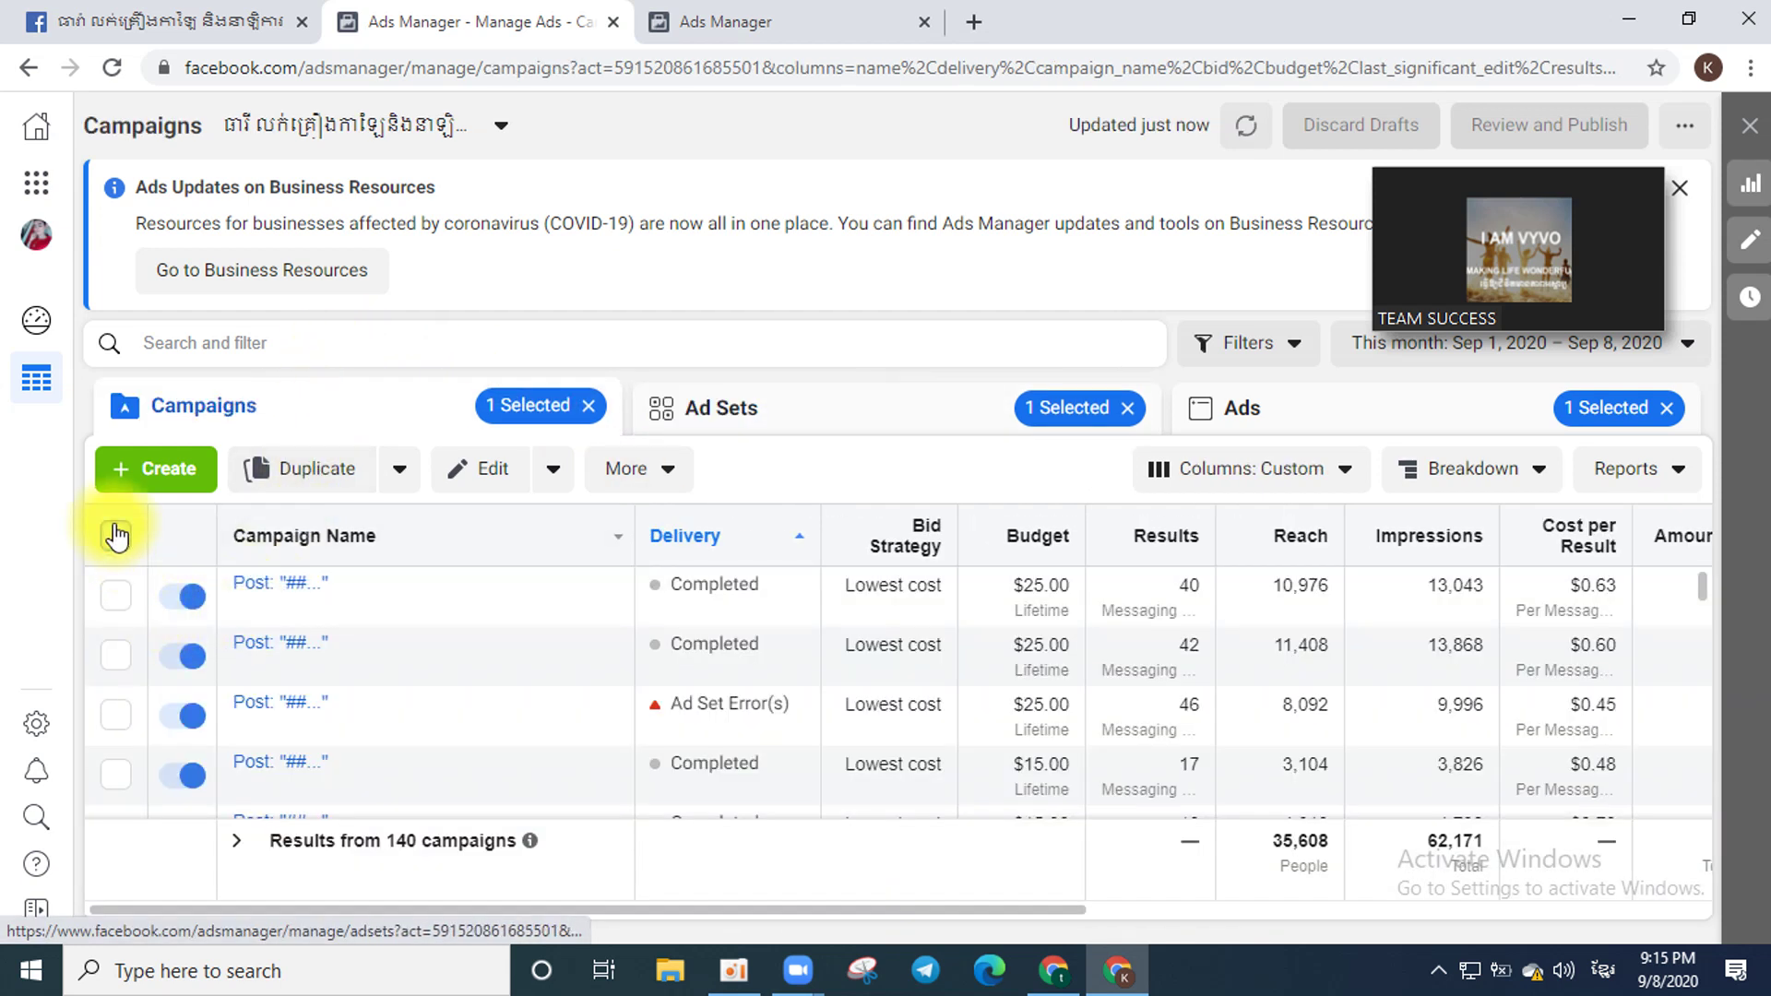
left_click(115, 535)
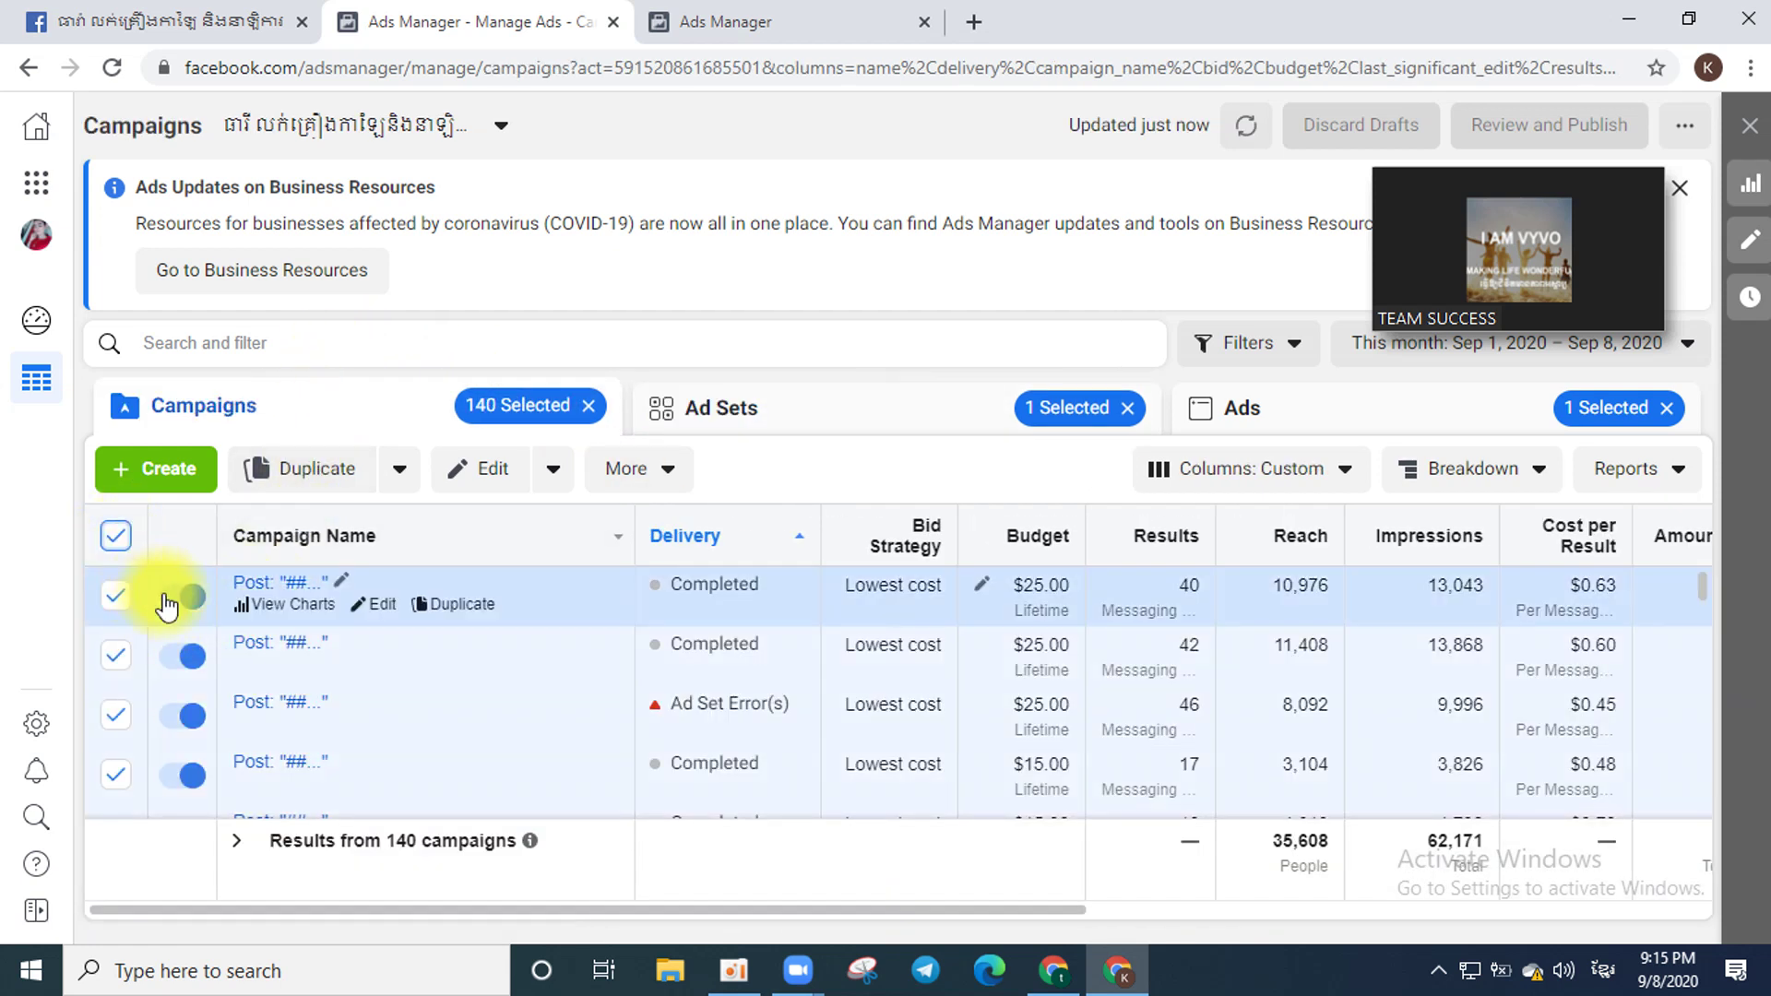
left_click(553, 470)
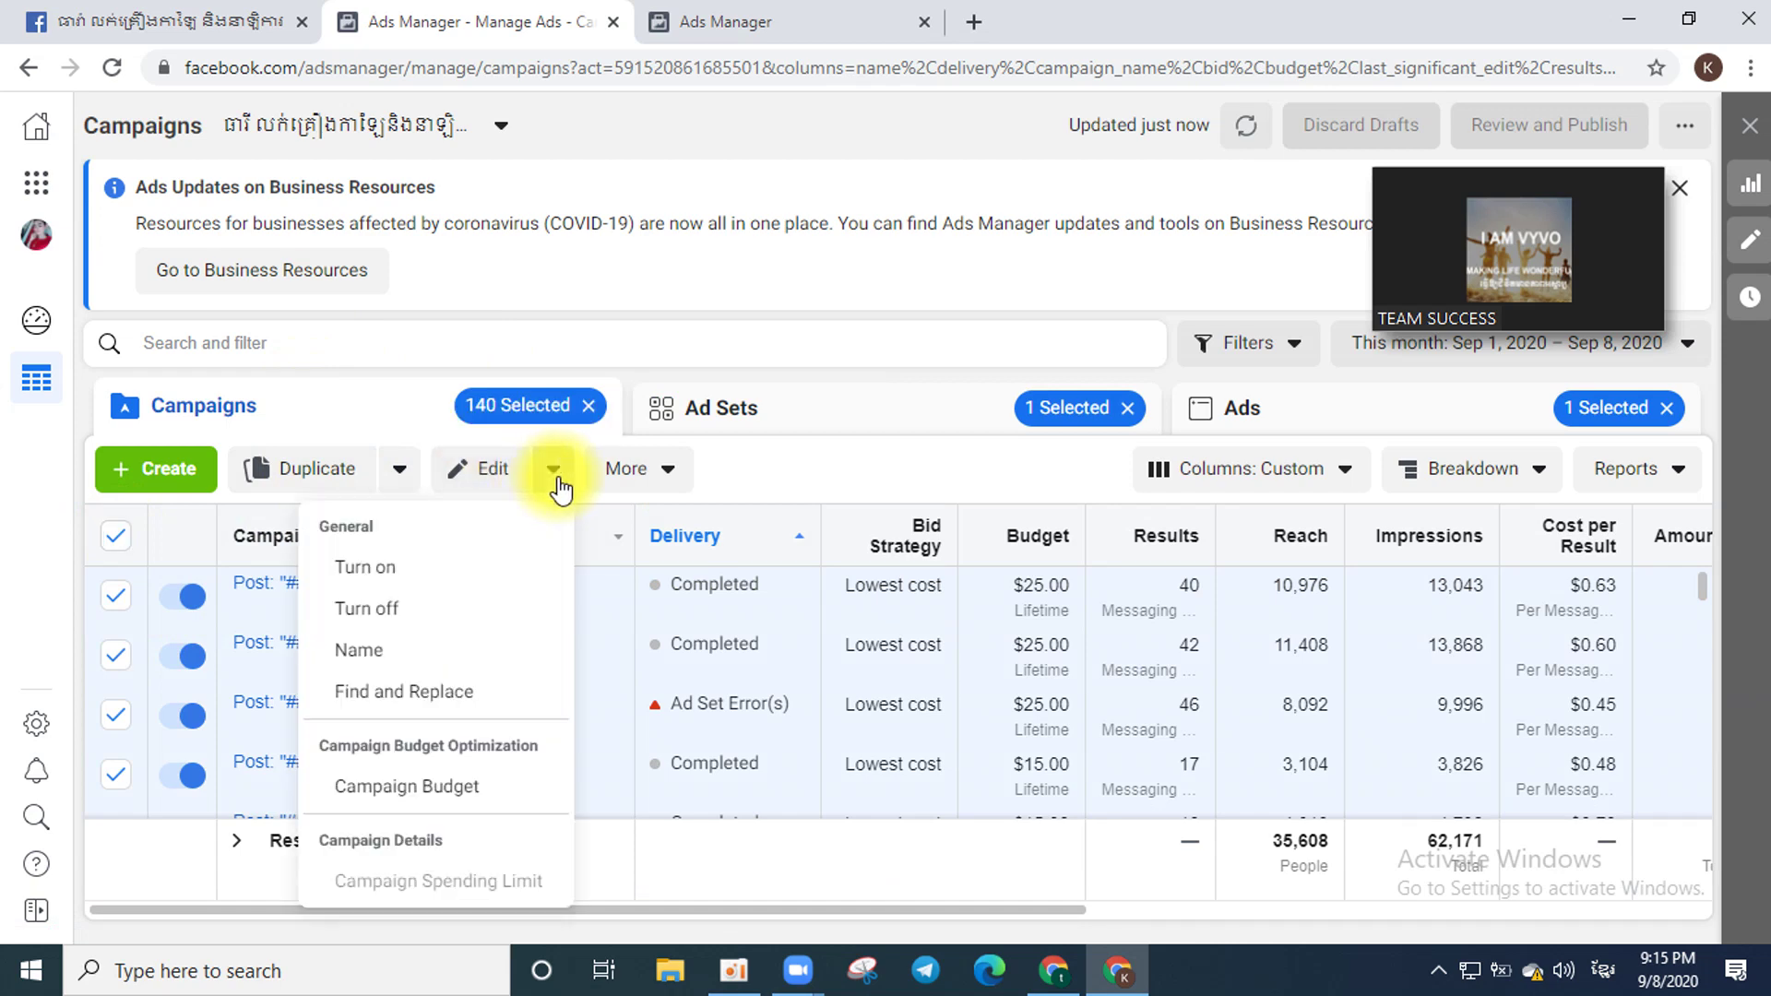
left_click(403, 609)
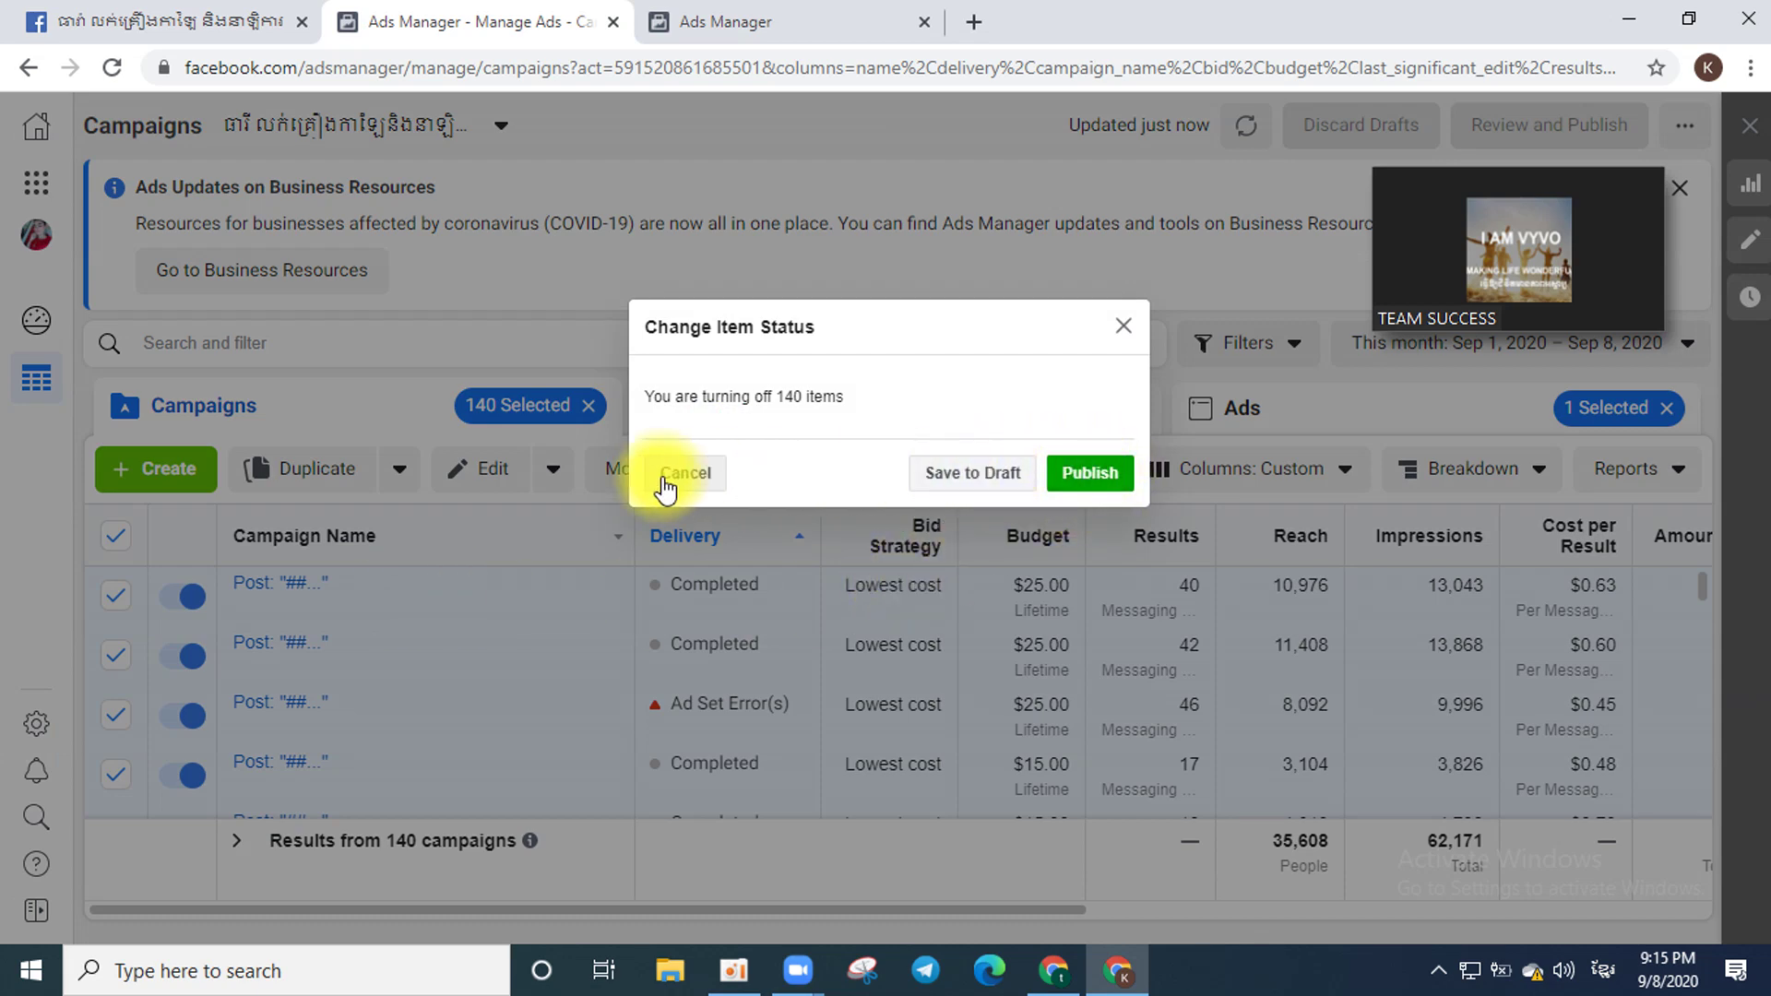
left_click(1123, 328)
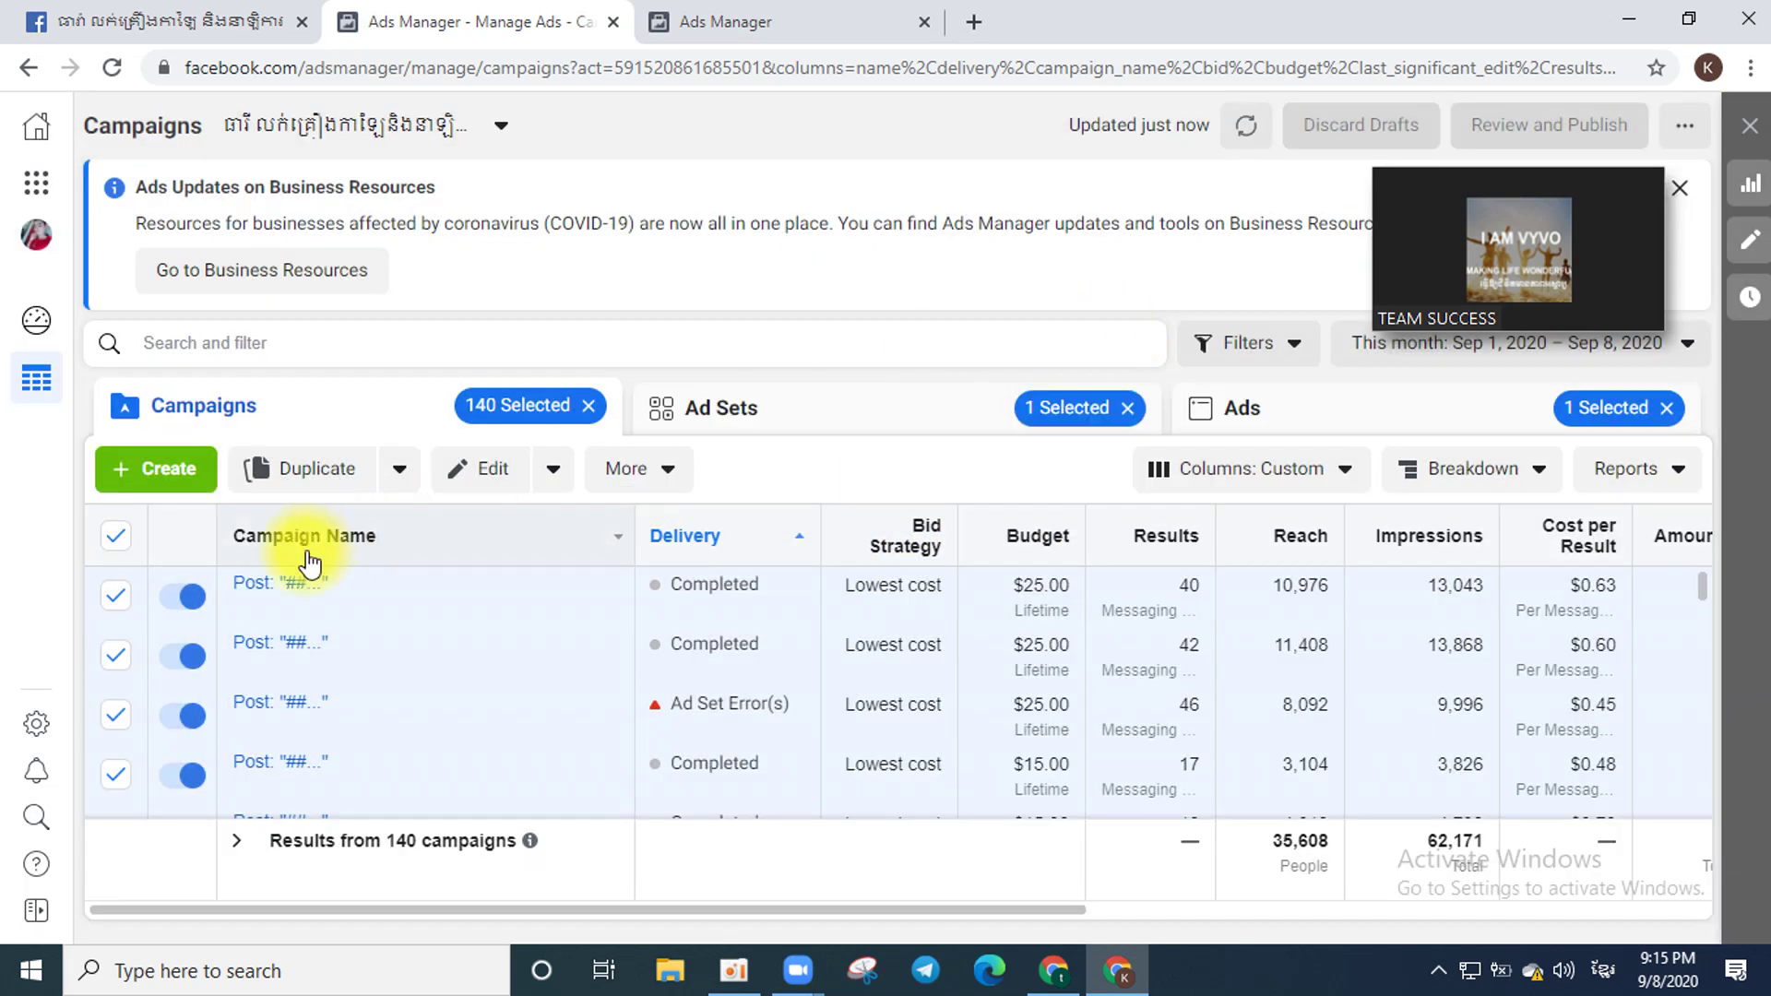
left_click(554, 471)
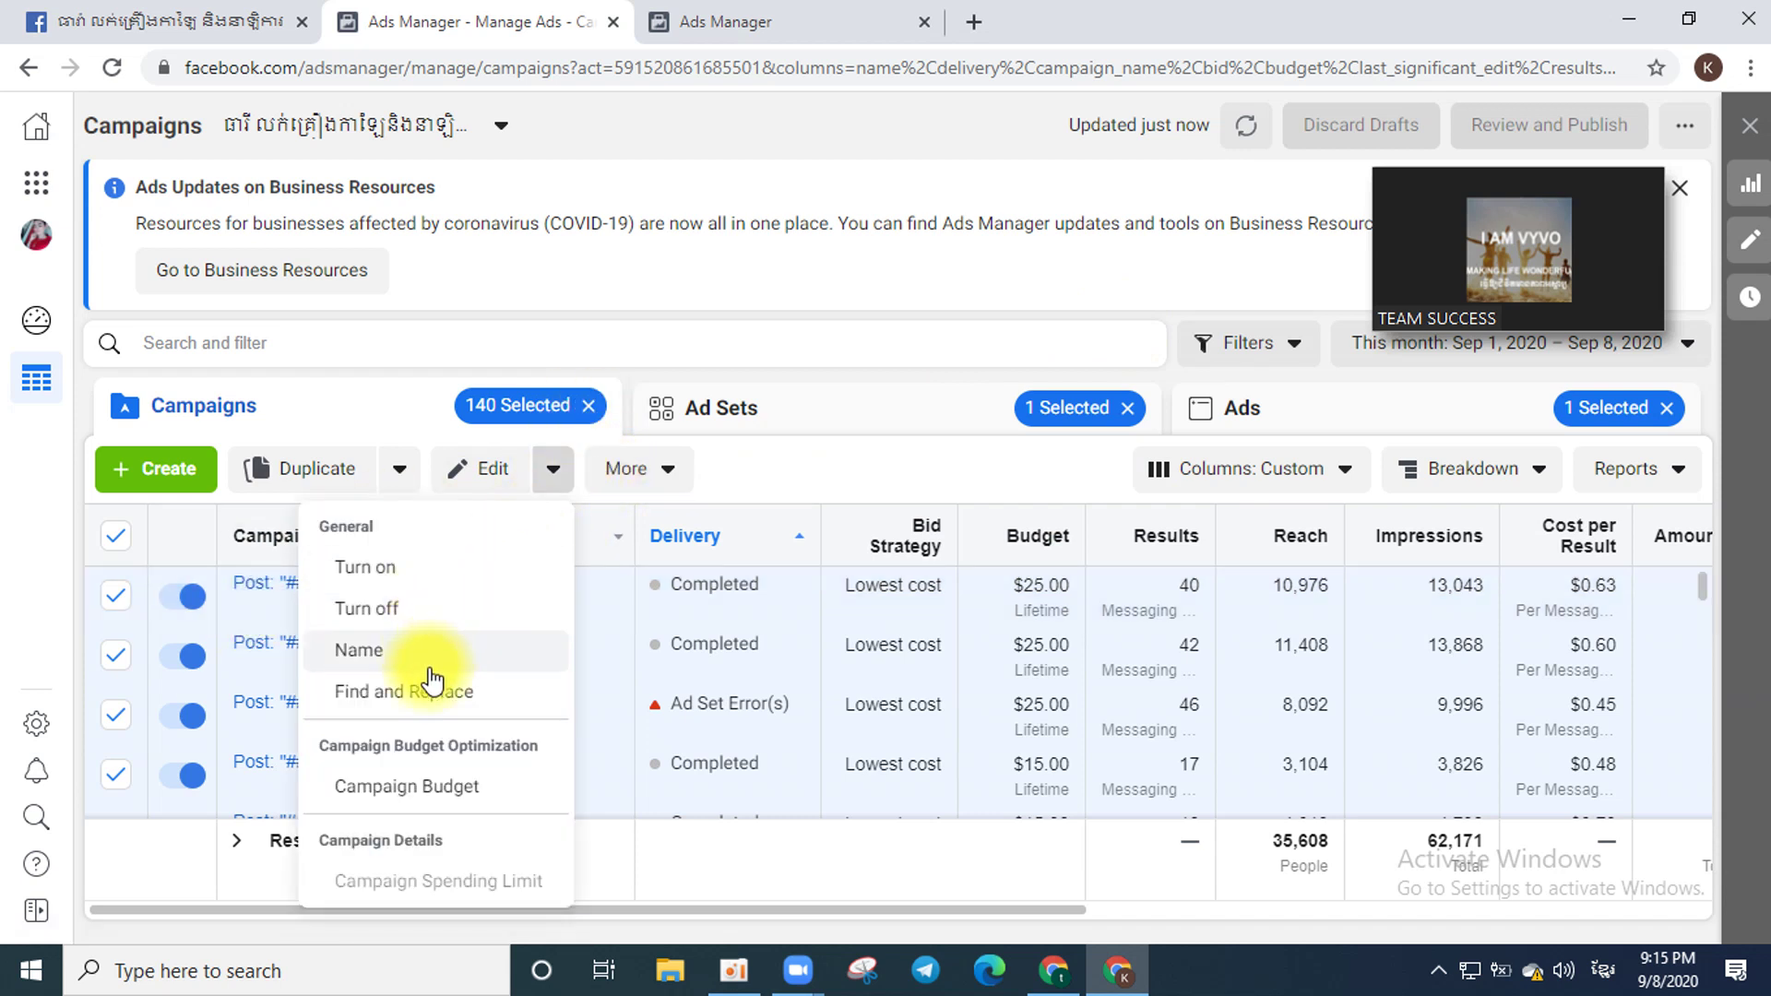
left_click(710, 480)
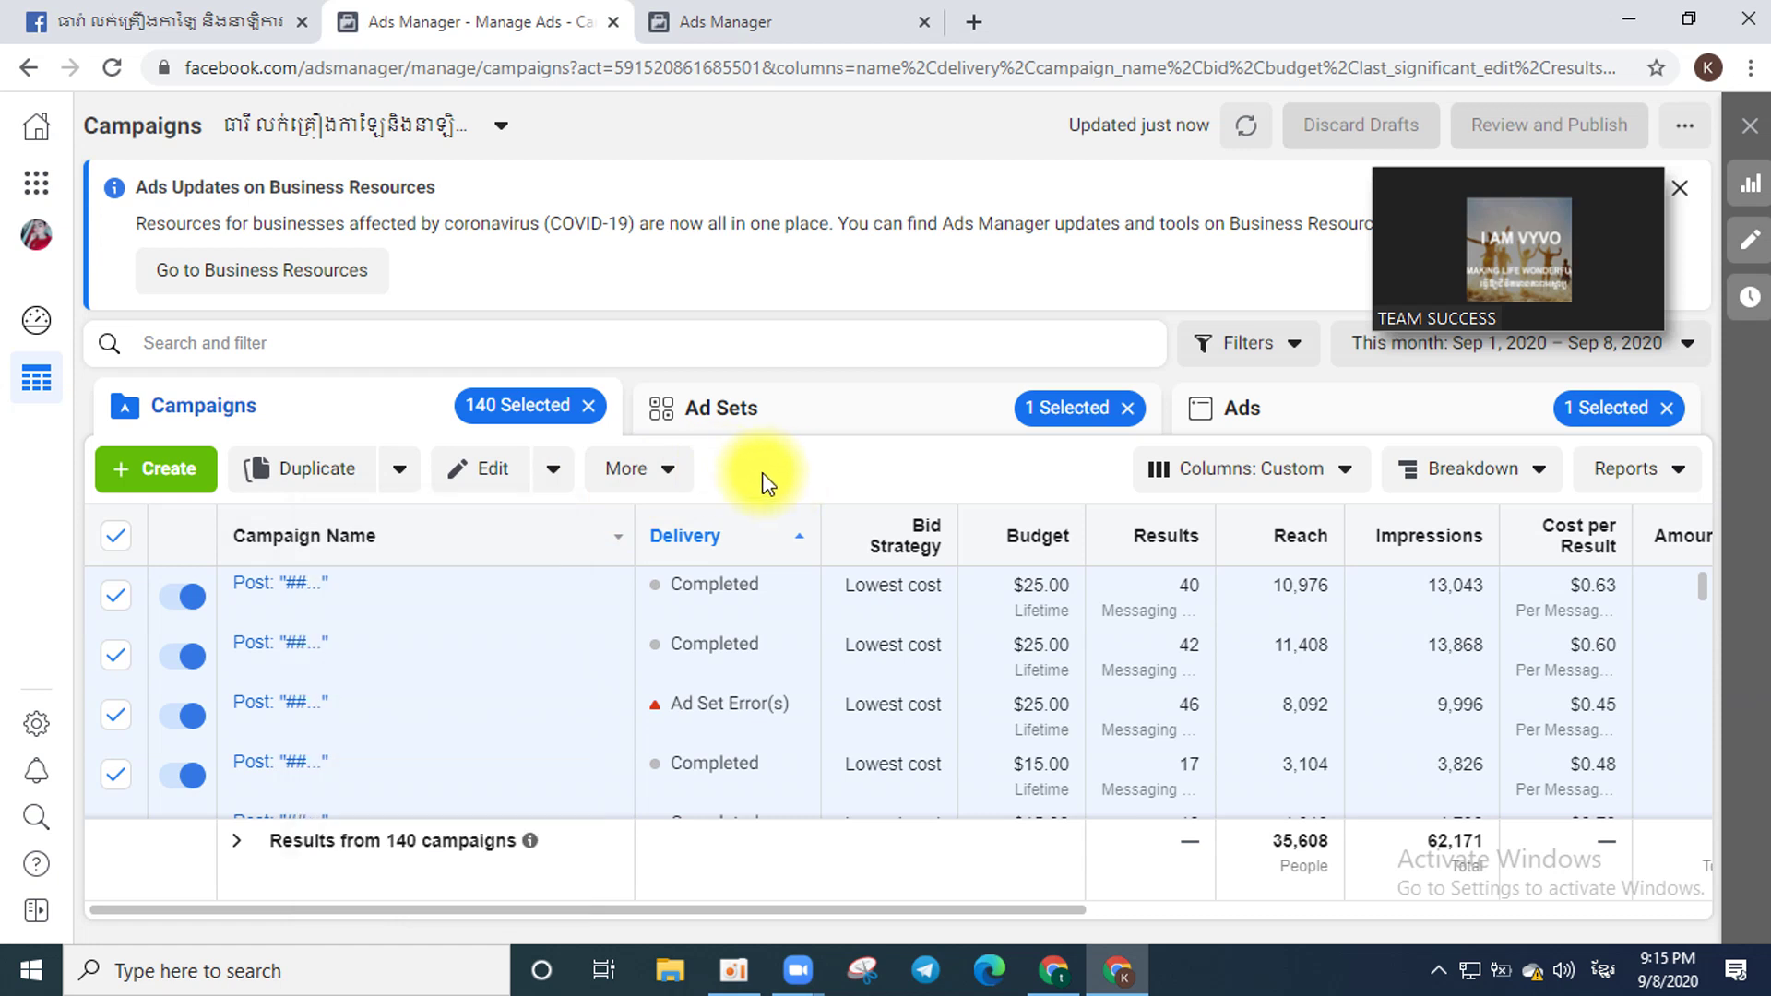
left_click(116, 541)
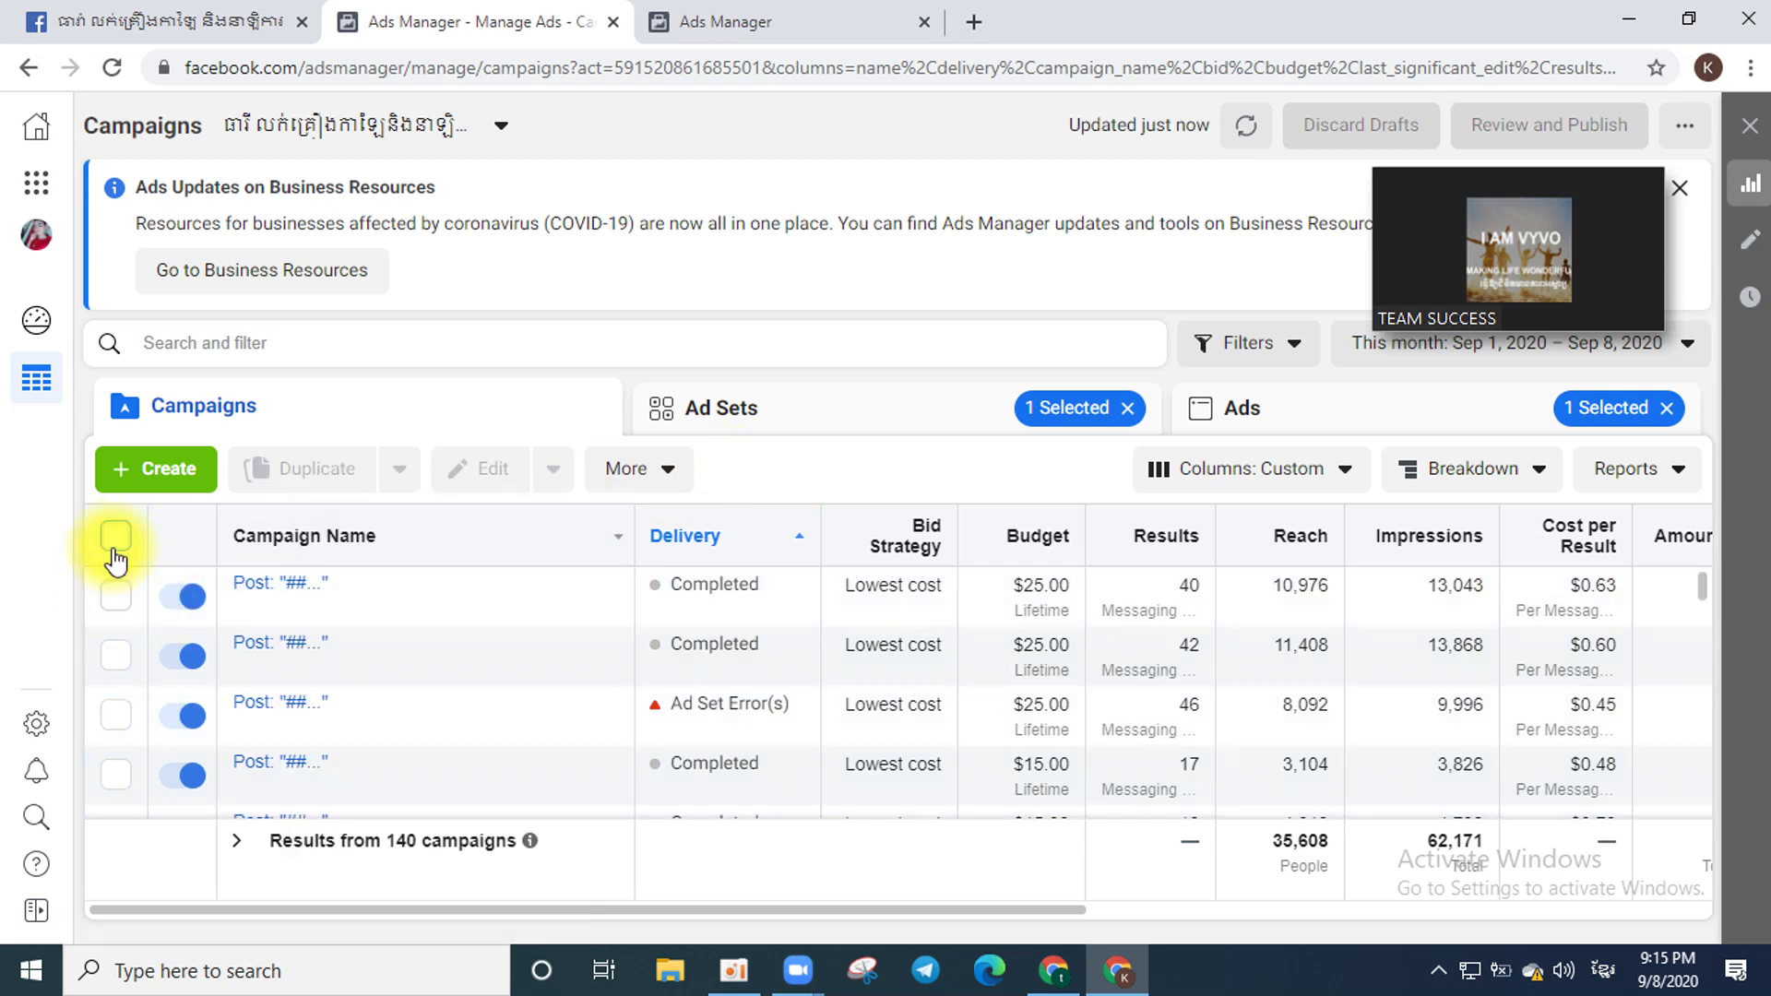
Turn off the completed campaign with a reach of 10,976, along with the single ad inside it.
left_click(181, 596)
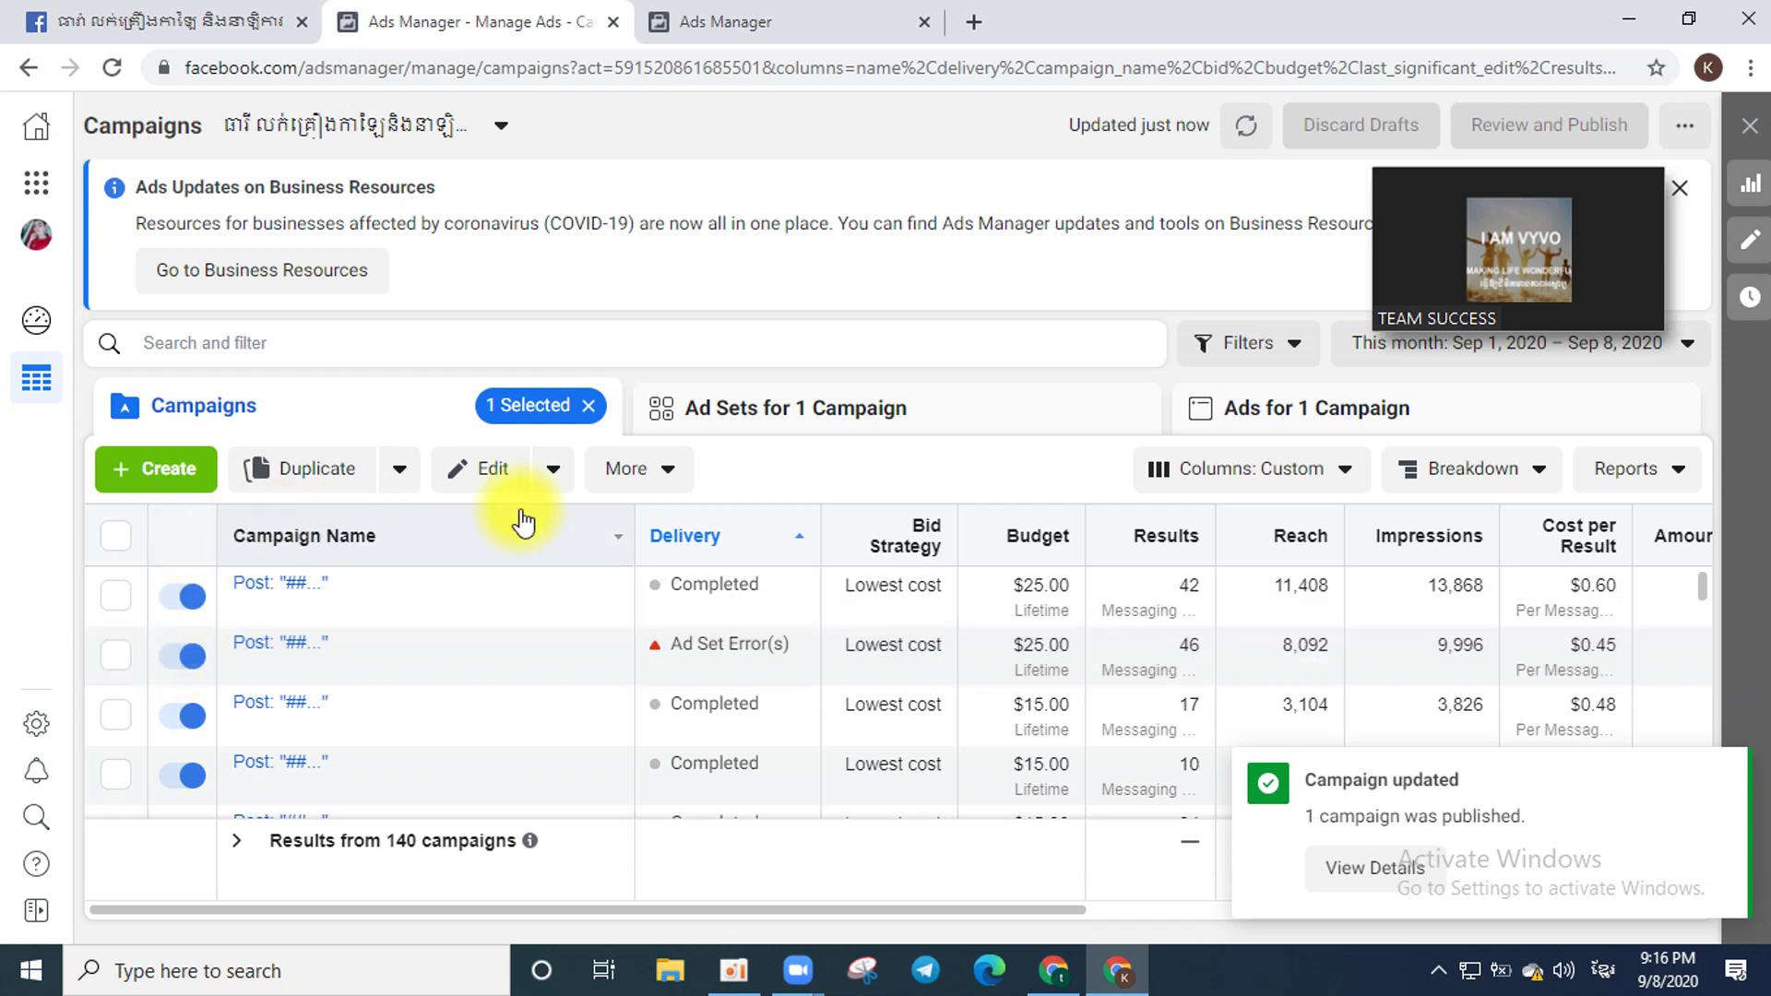
left_click(1239, 410)
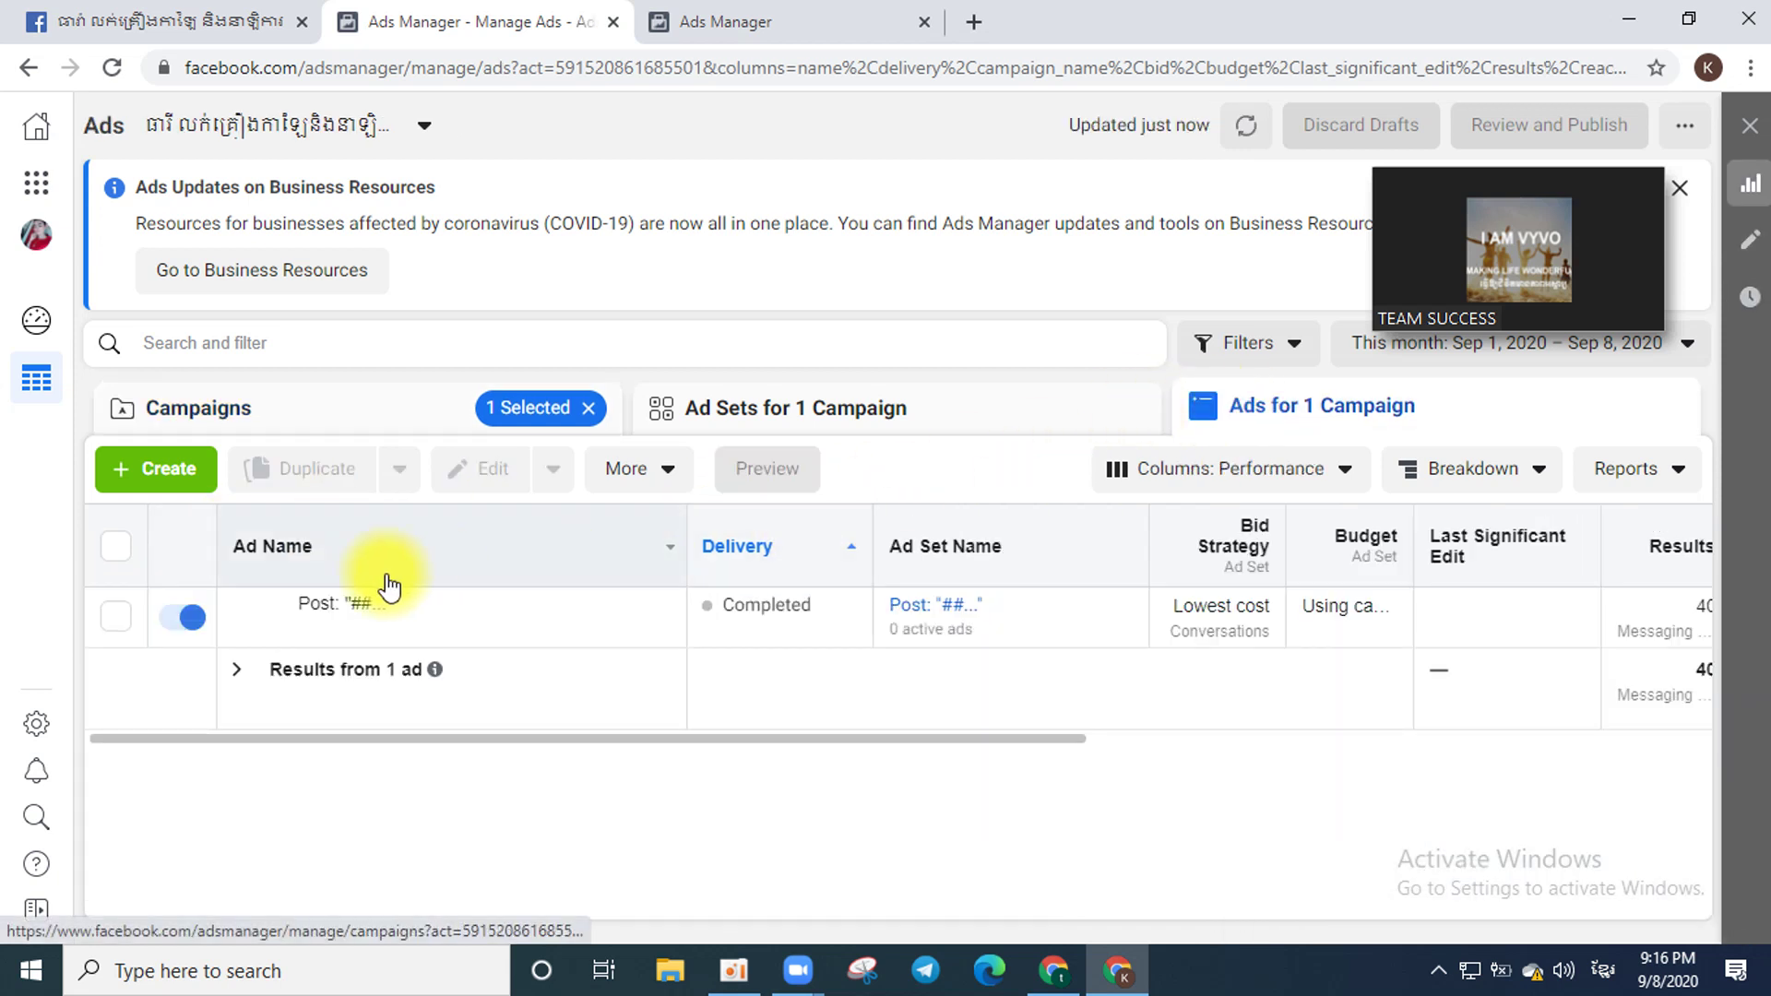
left_click(182, 618)
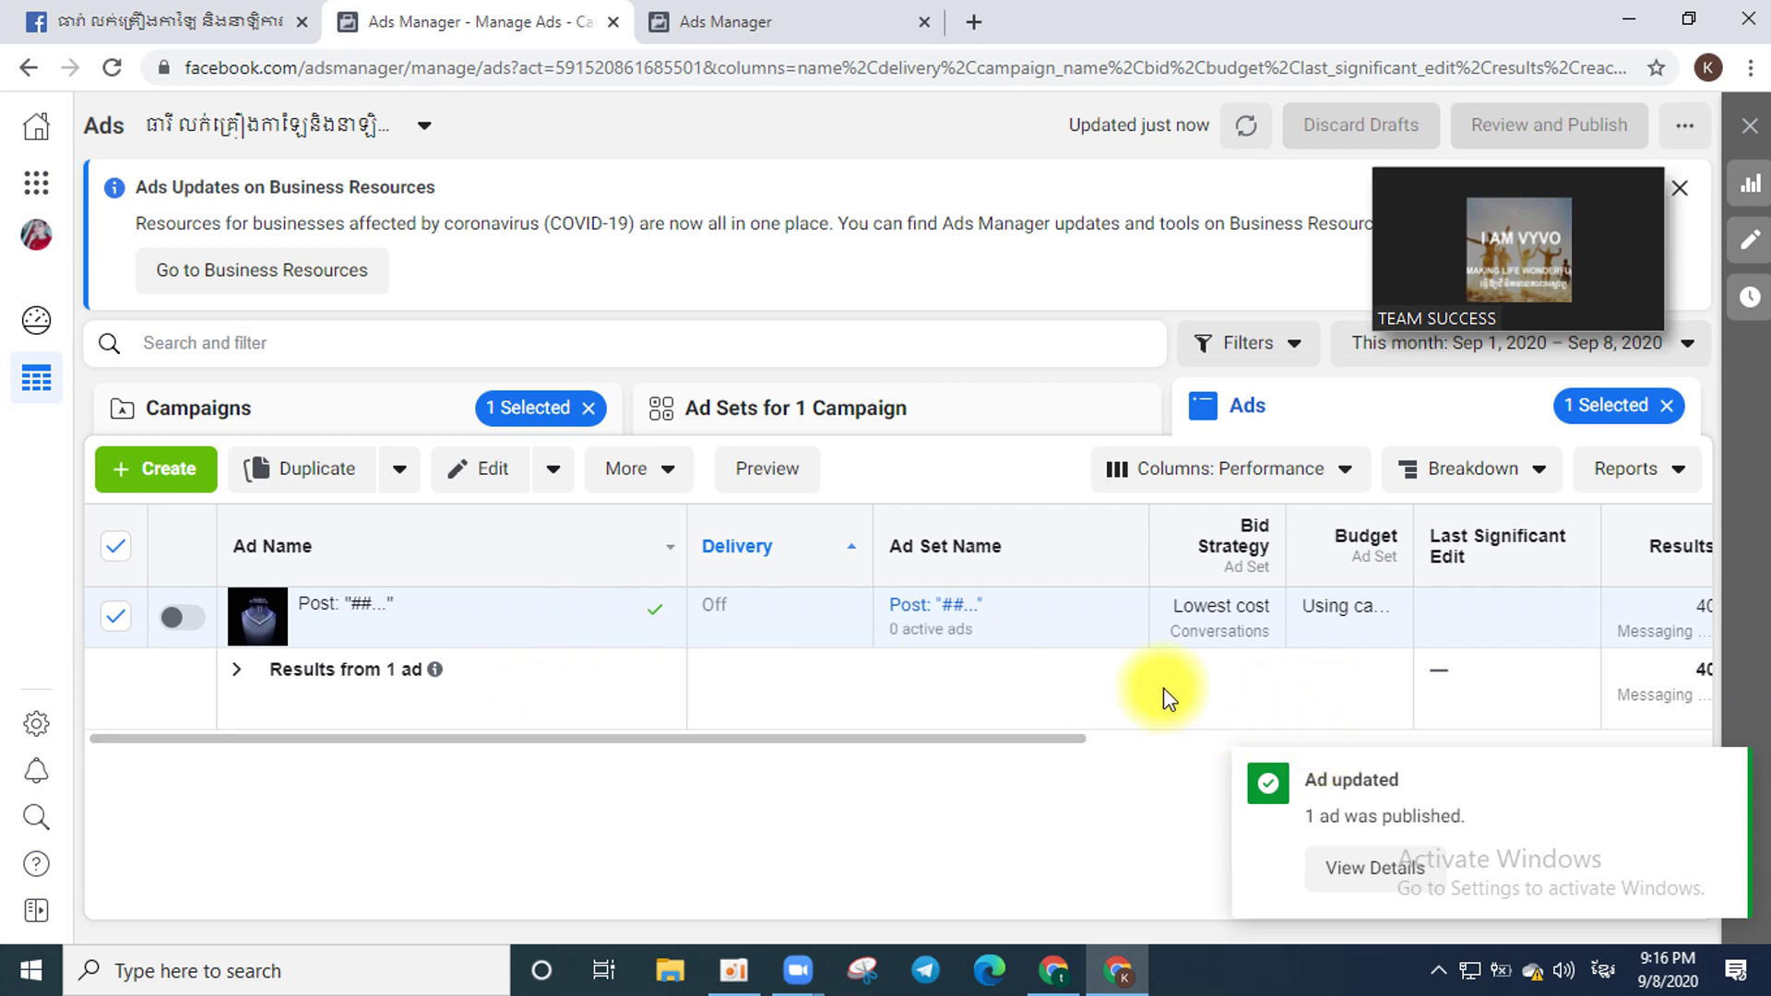
Go back to the campaigns list, check the delivery status down the list, and select all campaigns.
left_click(273, 415)
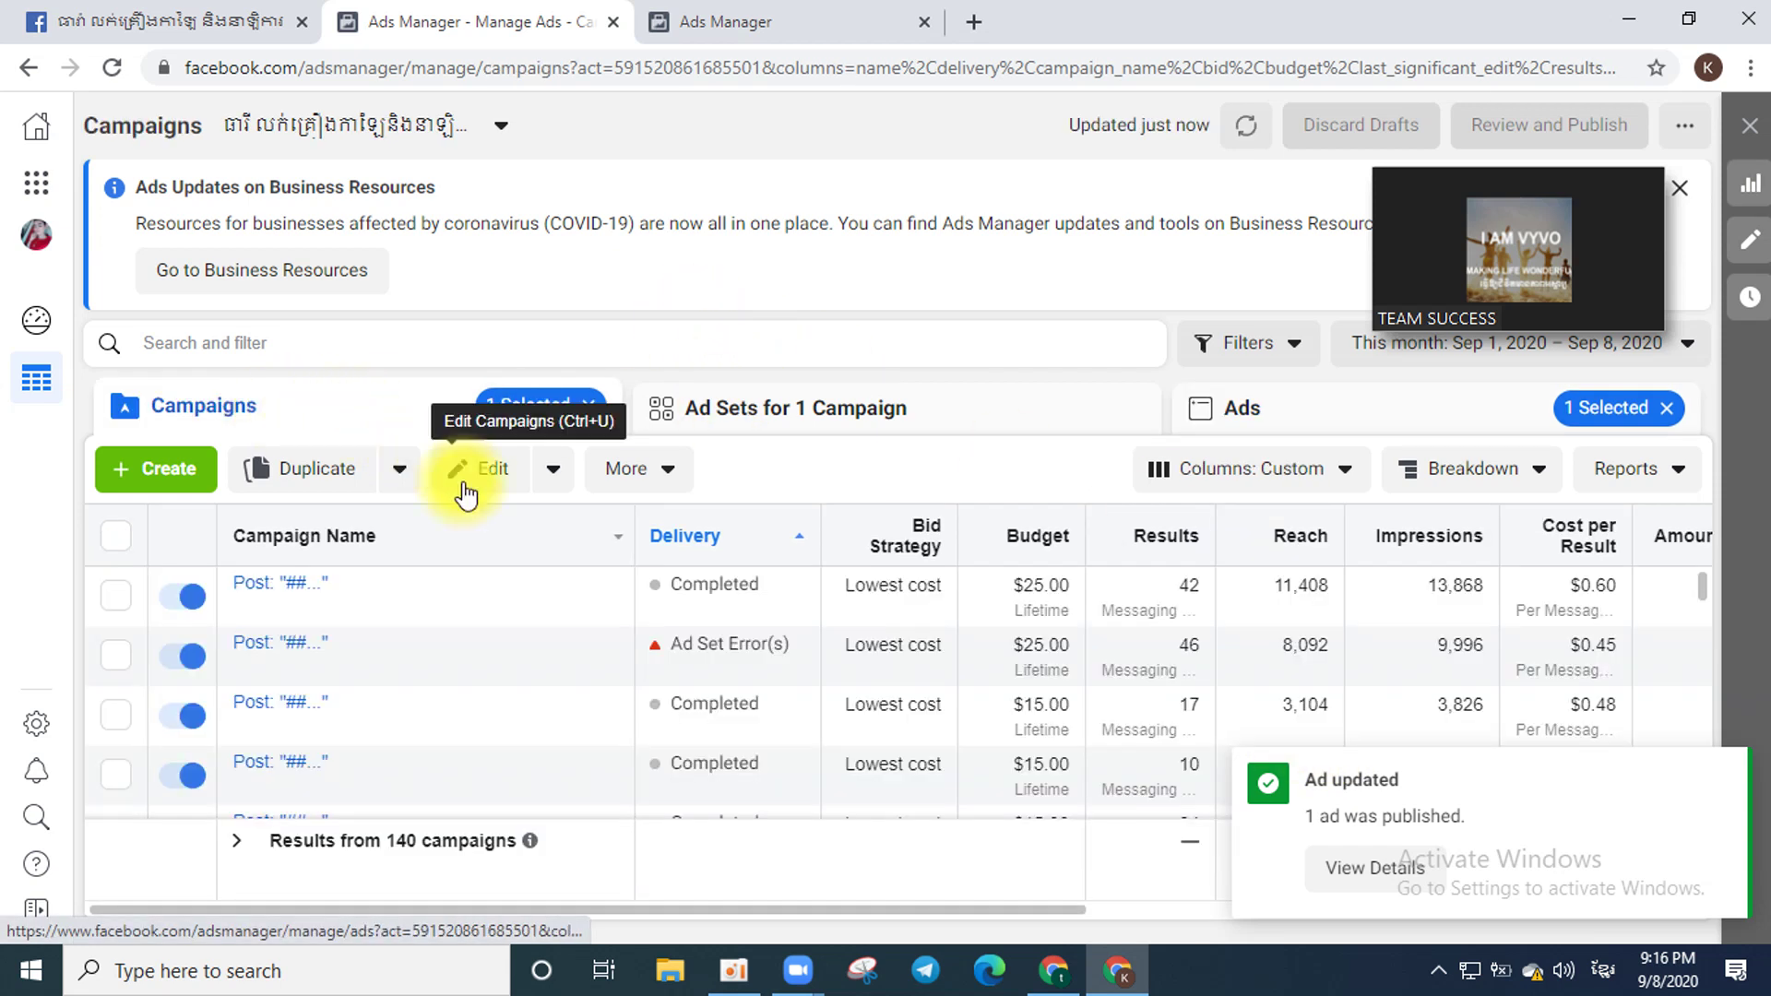
scroll(489, 630, "down", 3)
scroll(389, 627, "up", 5)
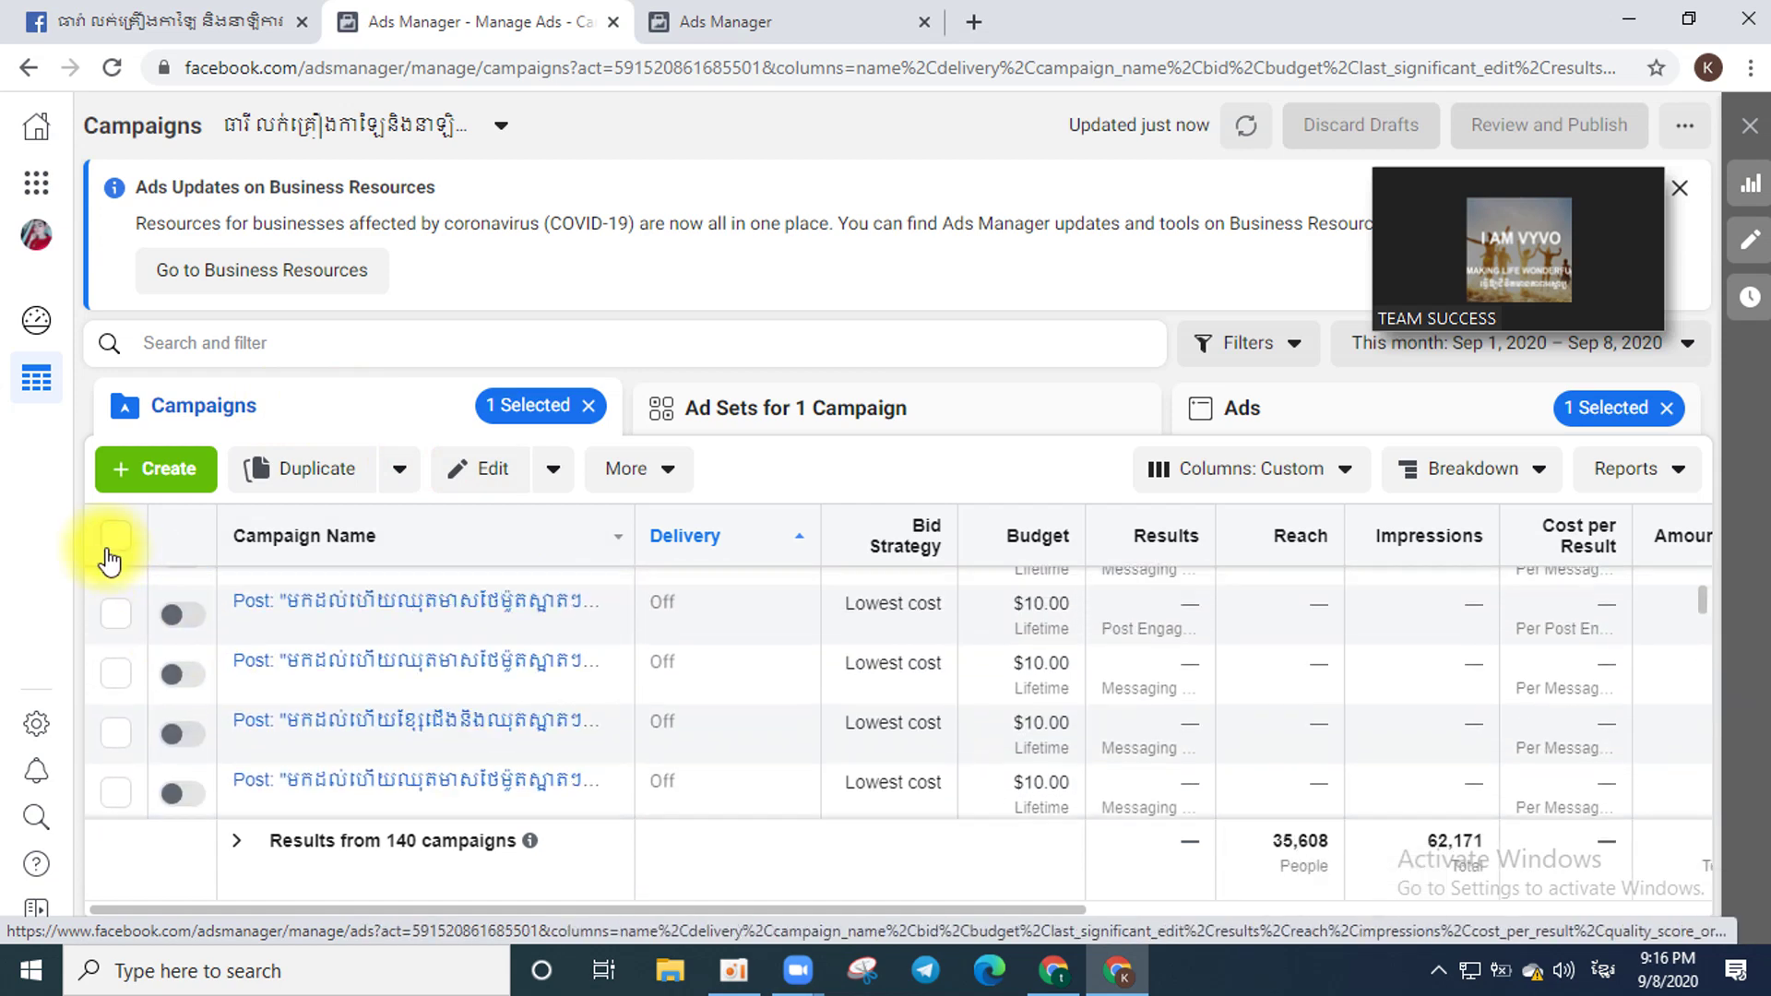
scroll(166, 627, "up", 4)
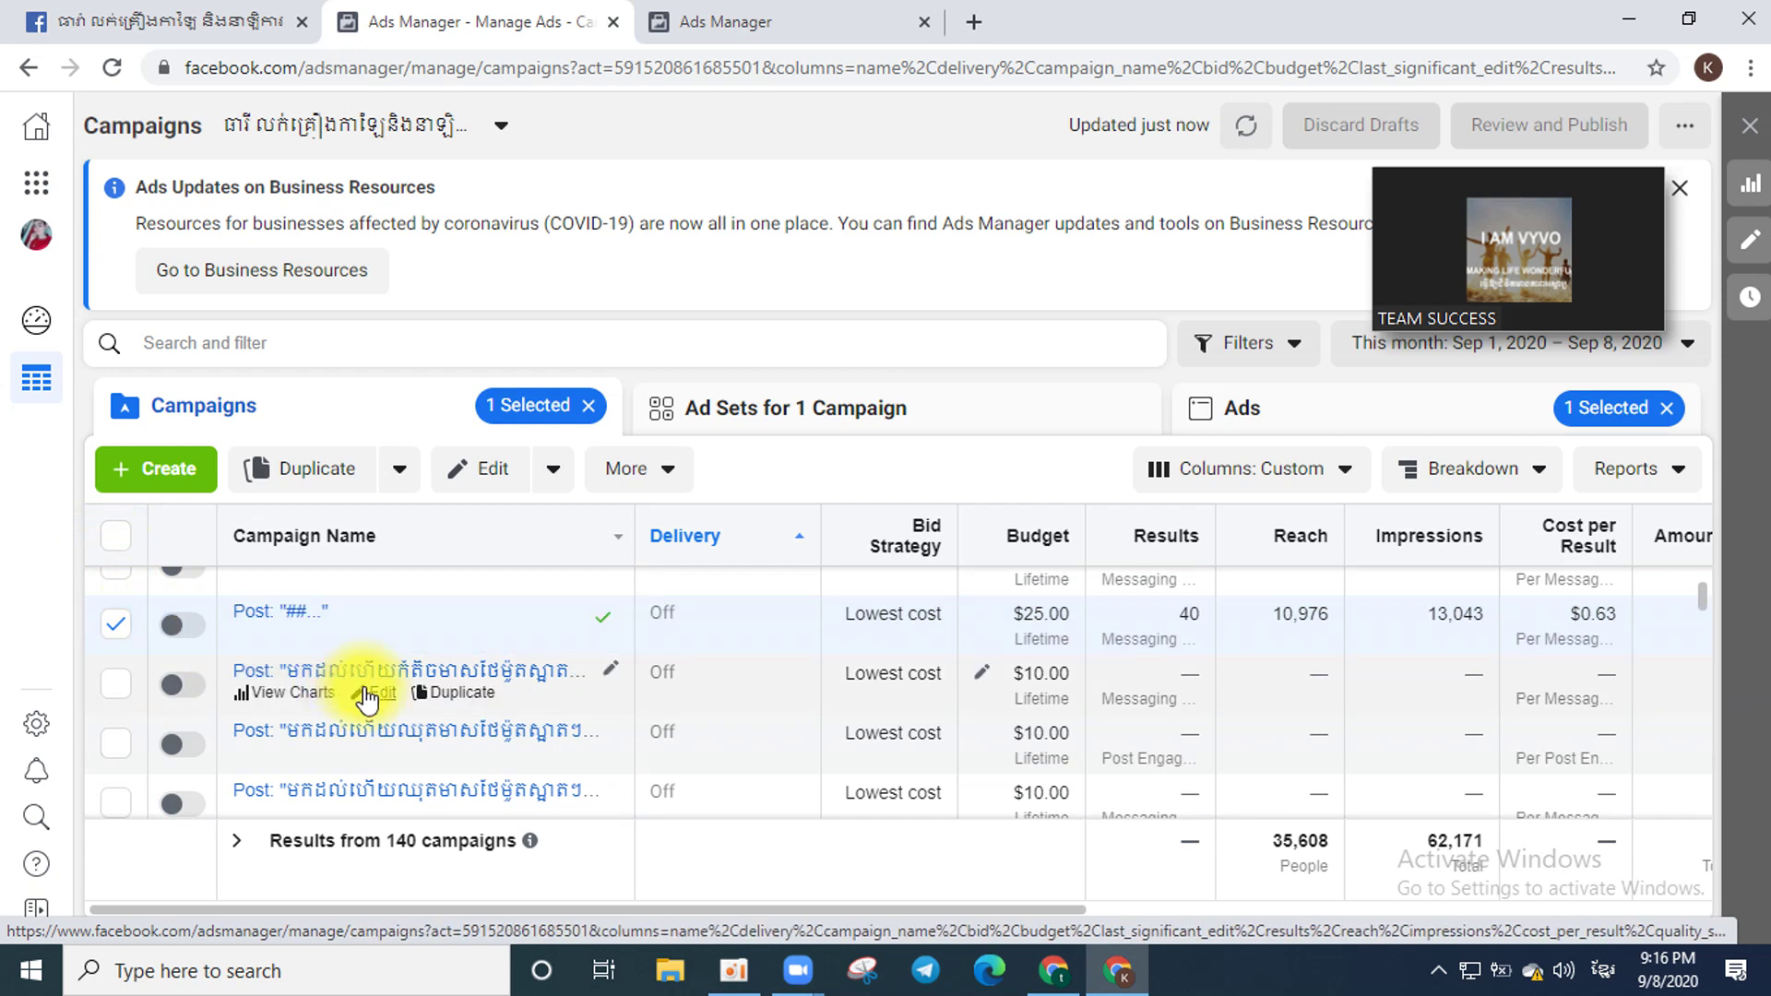
scroll(175, 703, "down", 3)
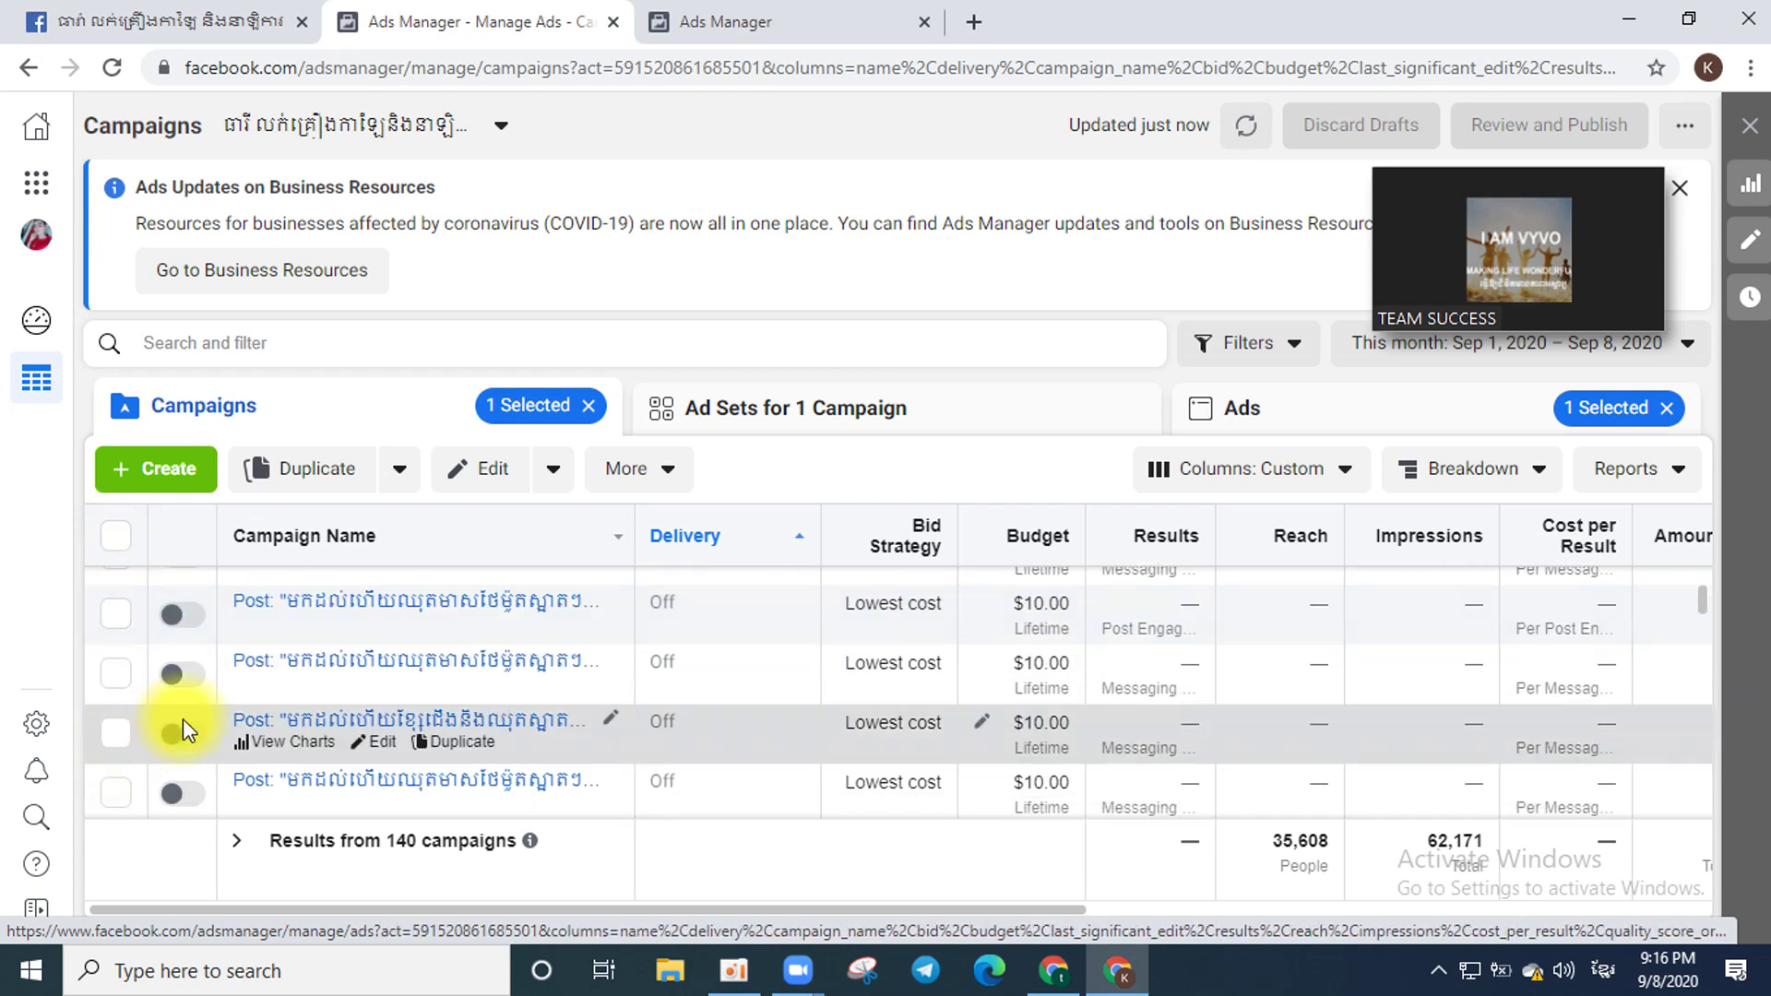
scroll(174, 723, "up", 5)
scroll(184, 703, "down", 3)
scroll(184, 703, "up", 3)
scroll(183, 695, "down", 3)
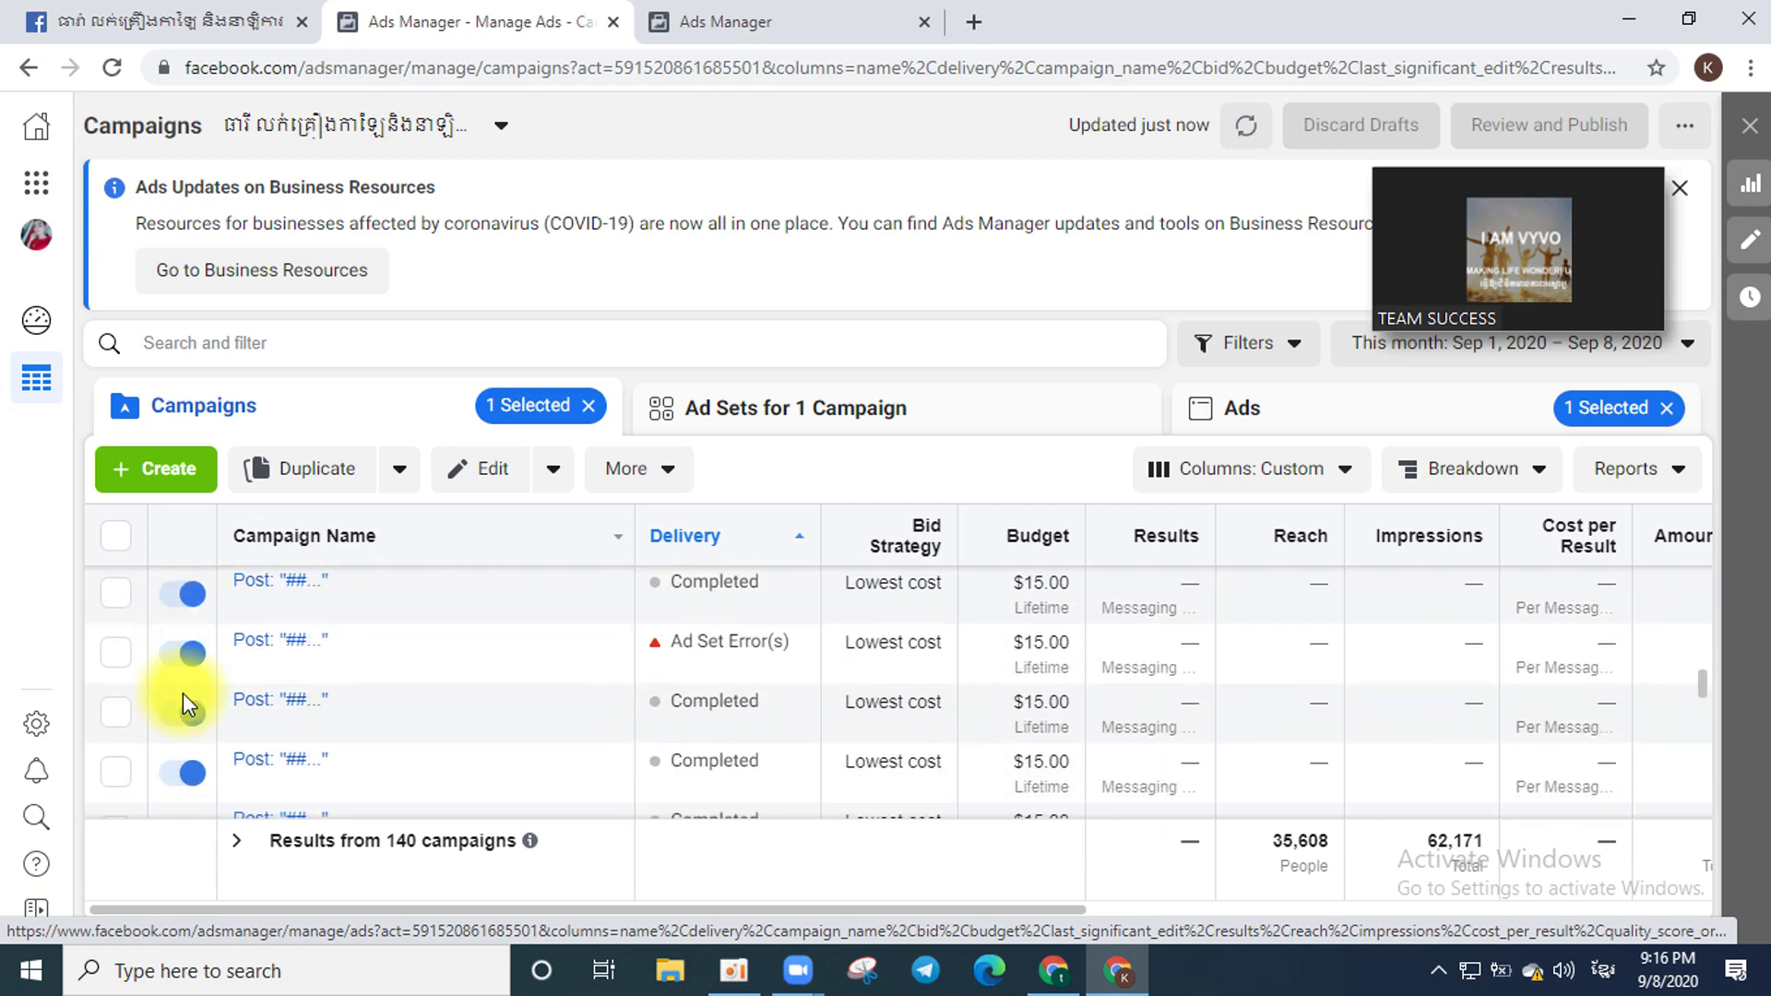
left_click(115, 539)
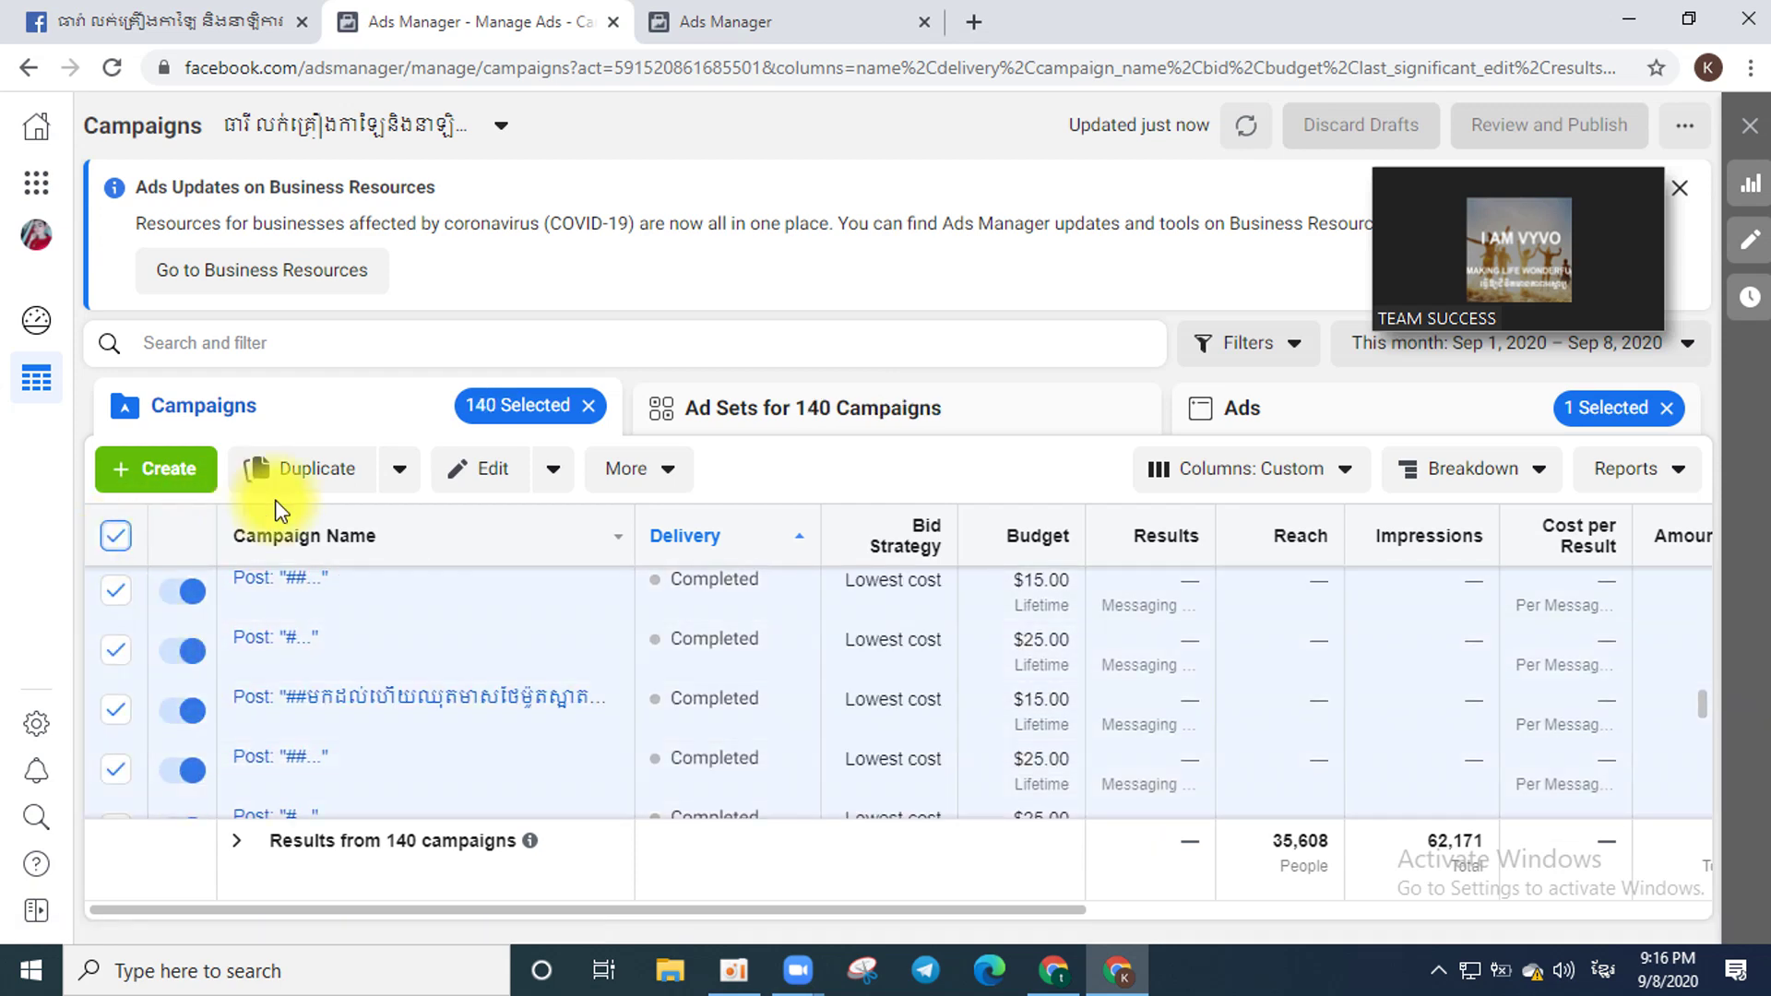
left_click(399, 471)
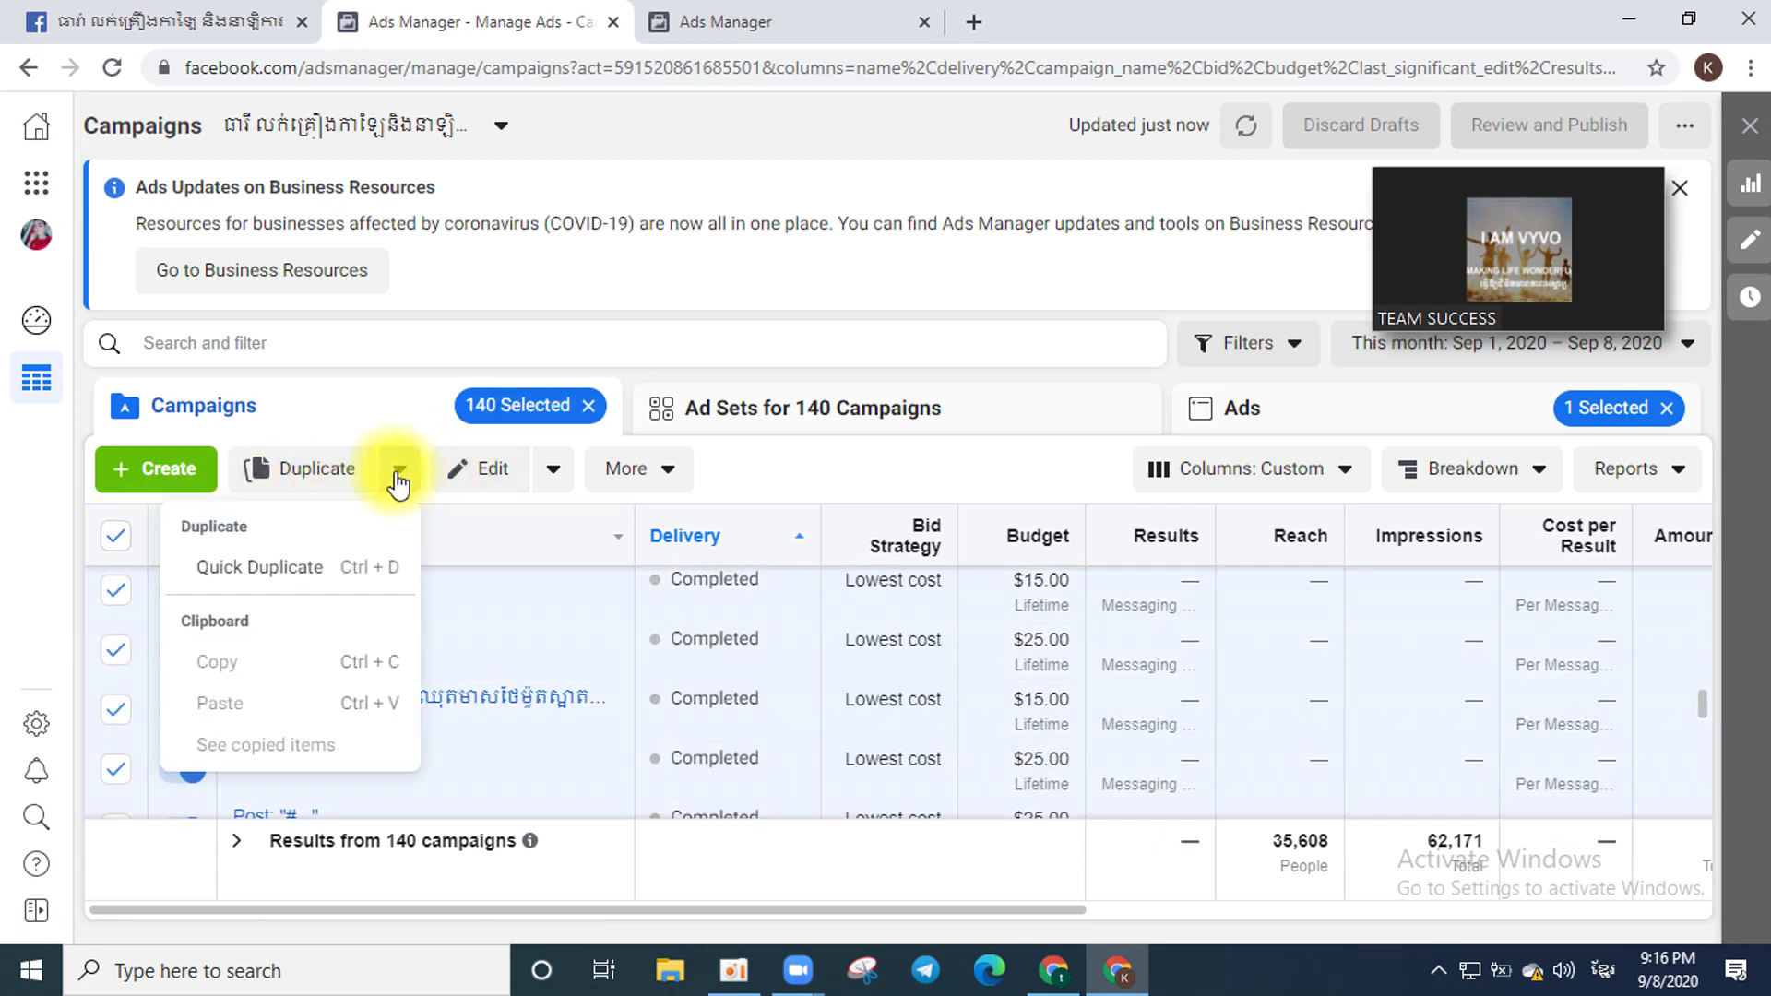
left_click(398, 472)
left_click(551, 471)
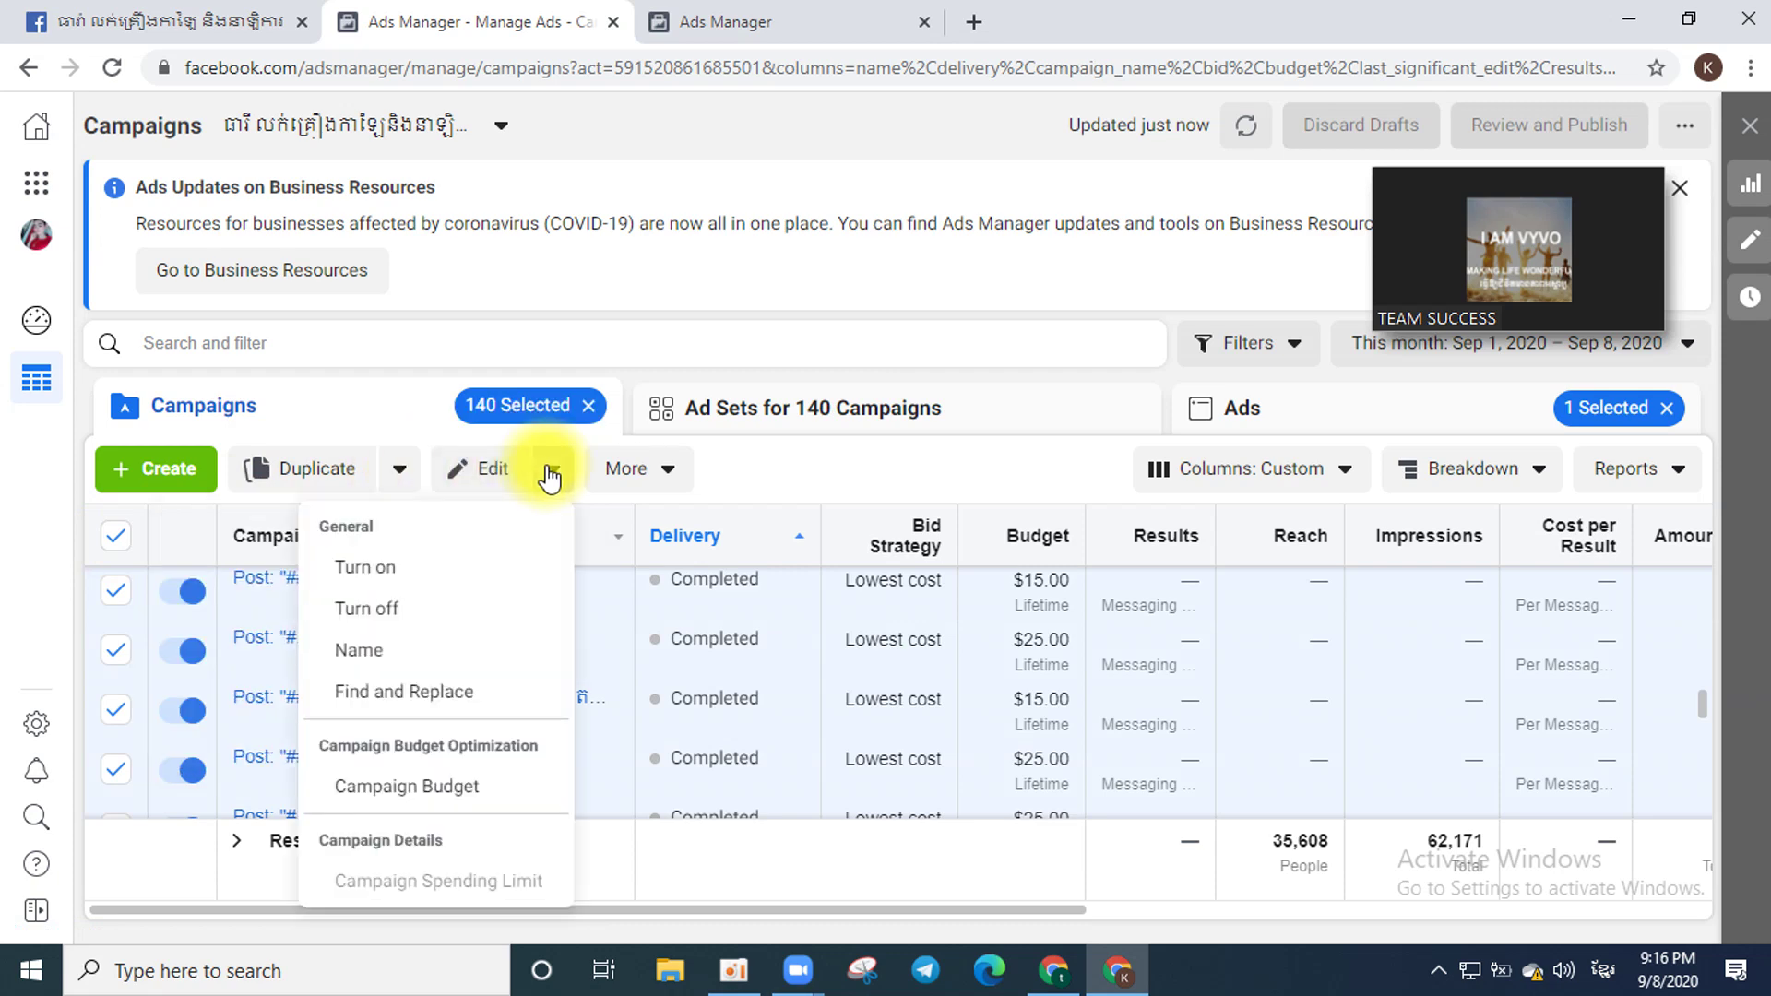
left_click(403, 581)
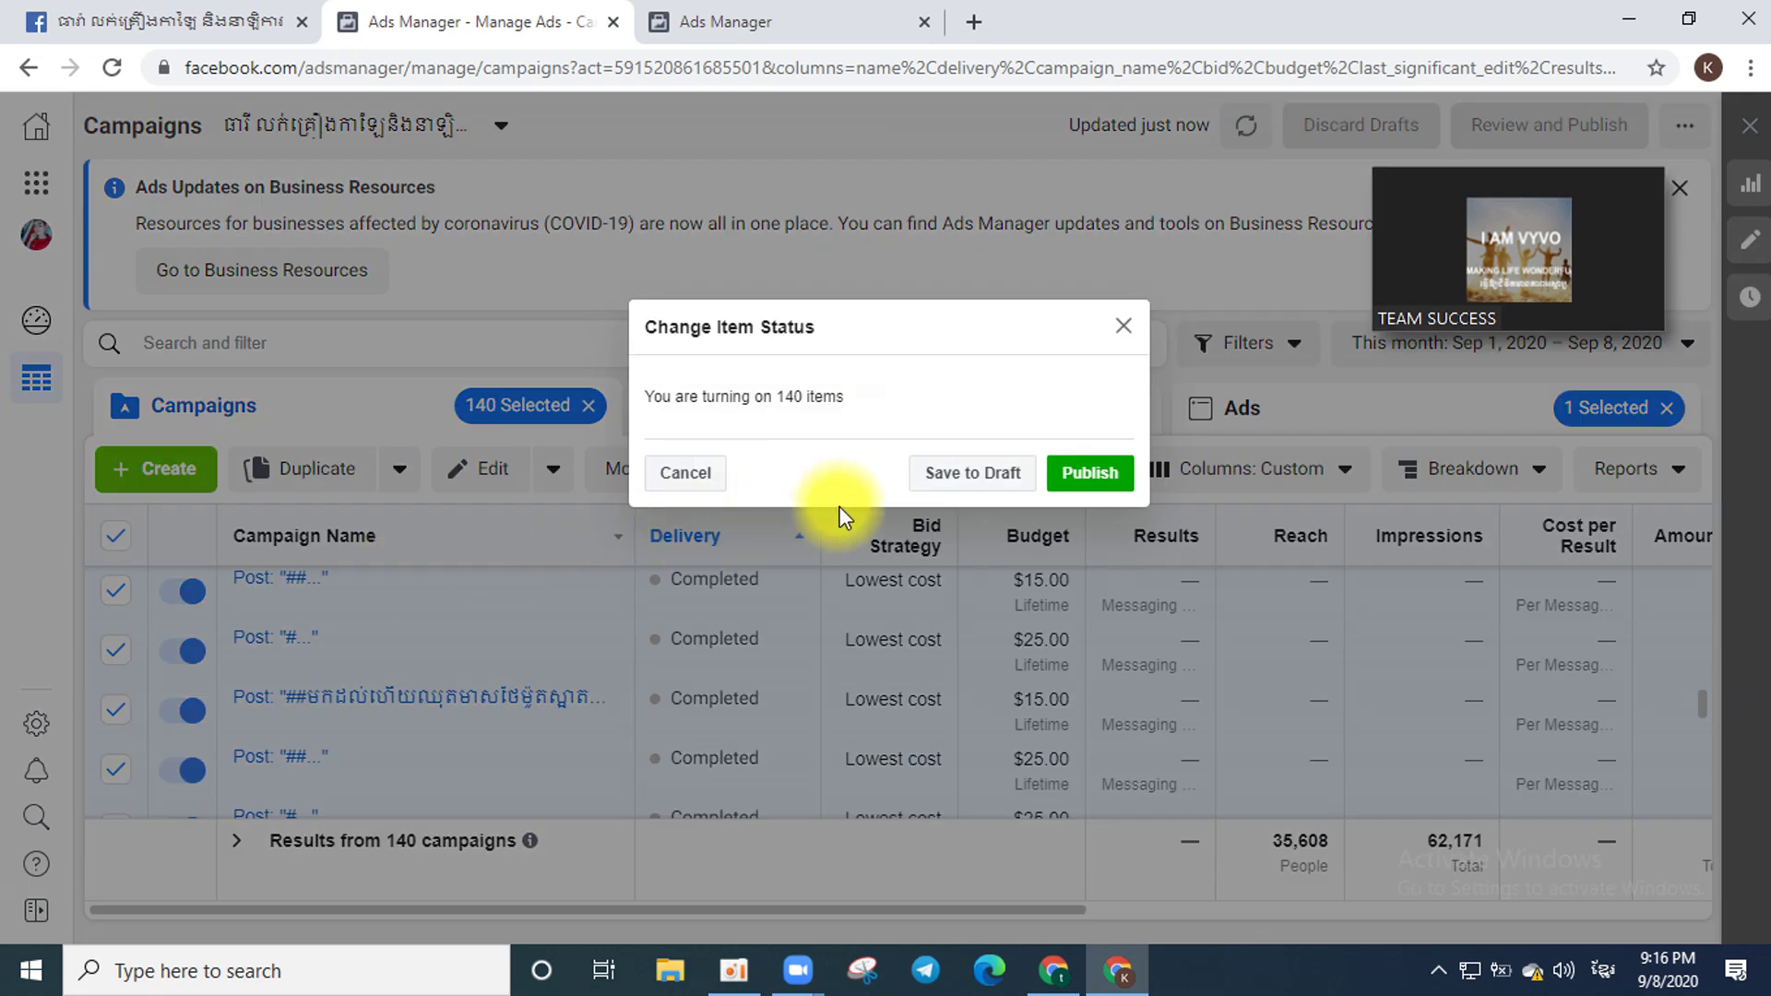
left_click(1123, 326)
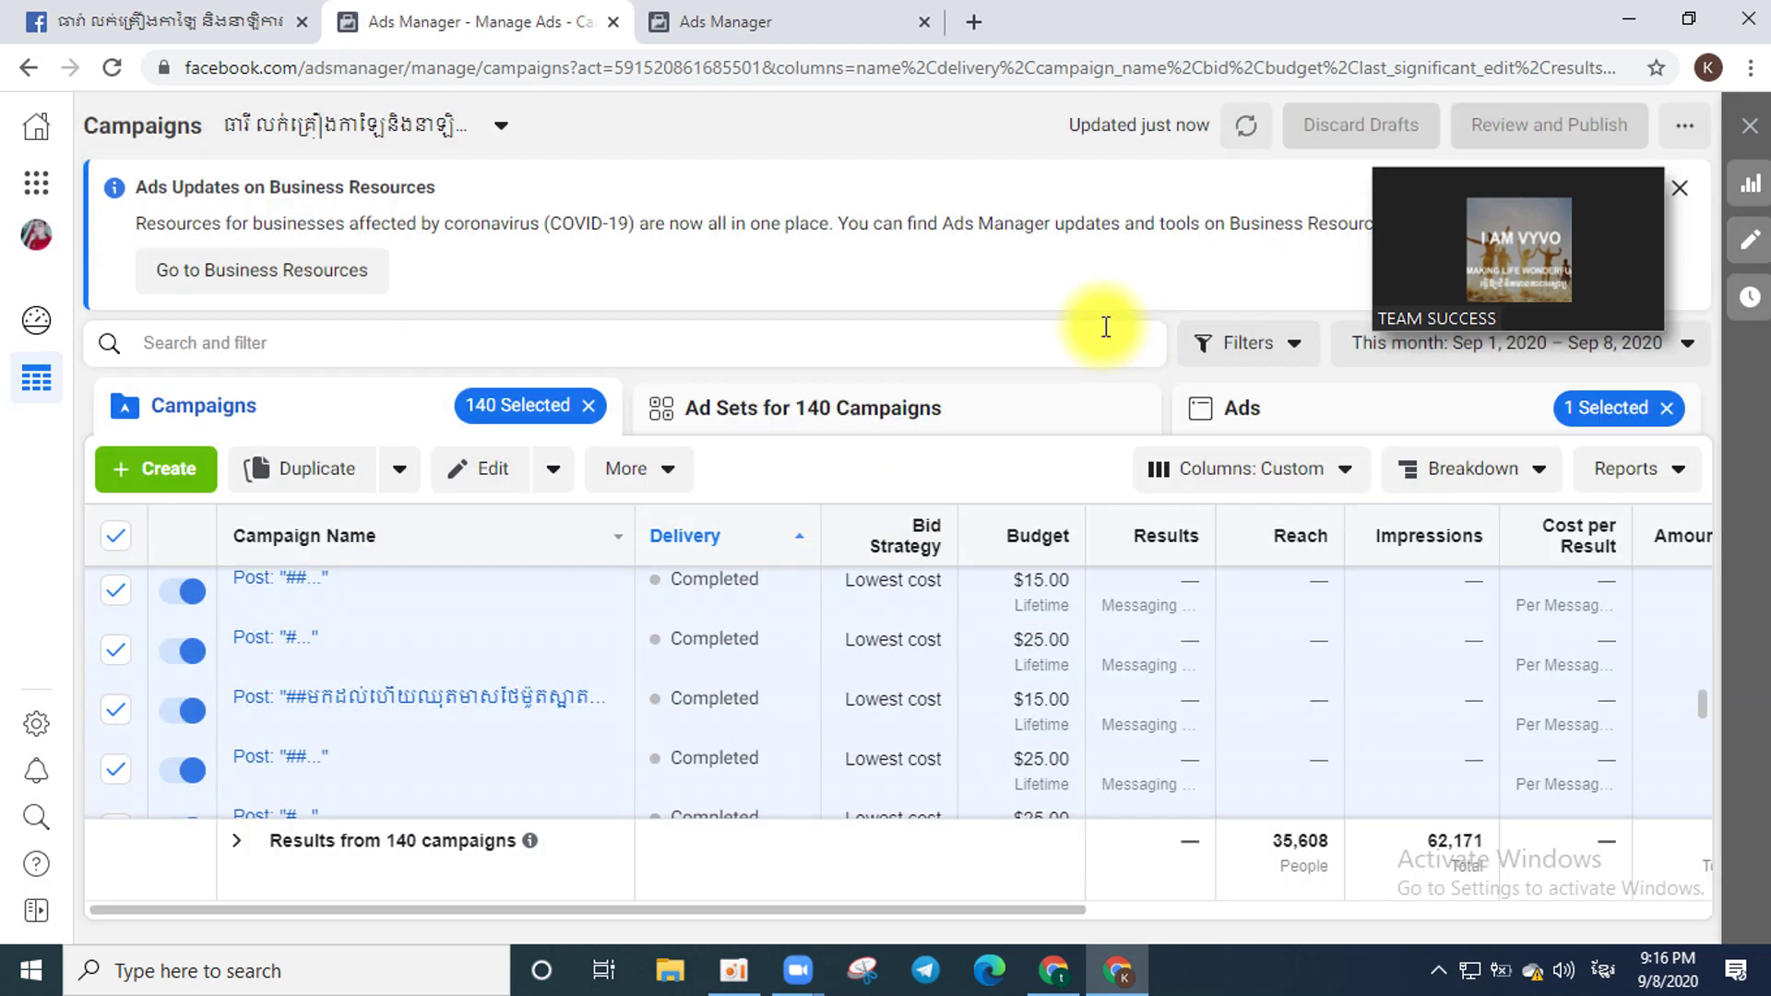
Turn off all selected campaigns at once and publish the change.
left_click(553, 469)
left_click(398, 609)
left_click(1093, 472)
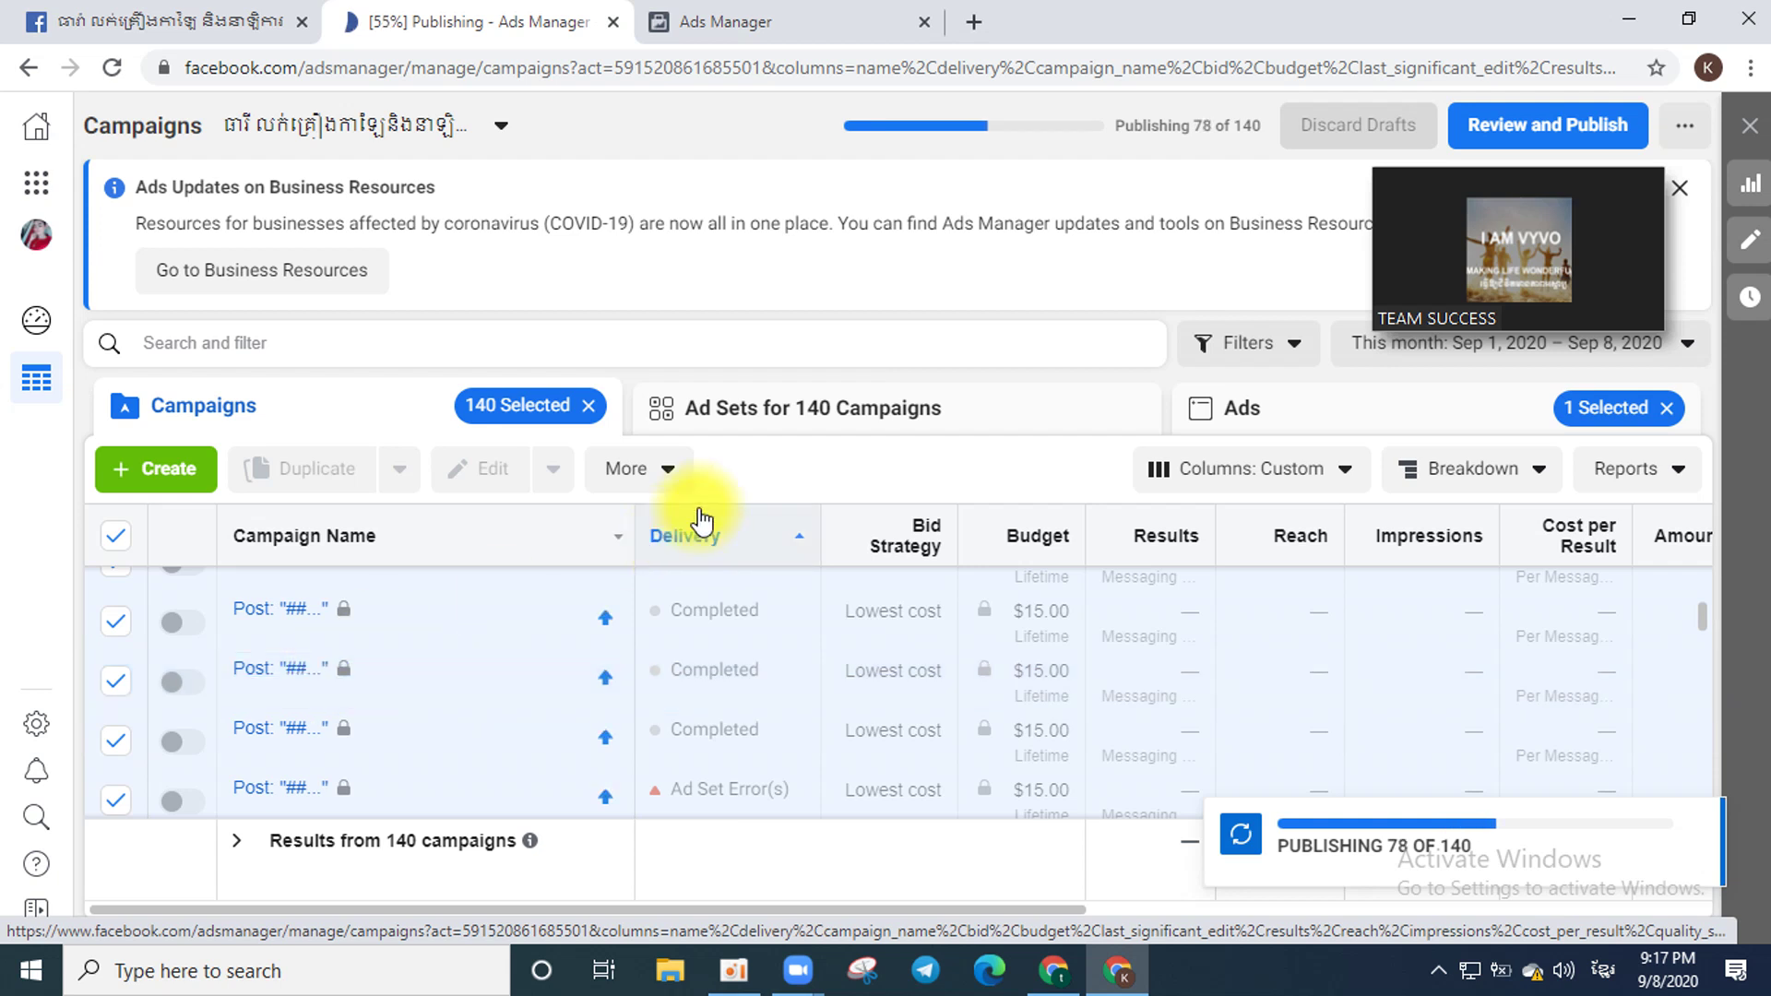
Turn off all ad sets of the 140 selected campaigns at once and publish the change.
left_click(876, 408)
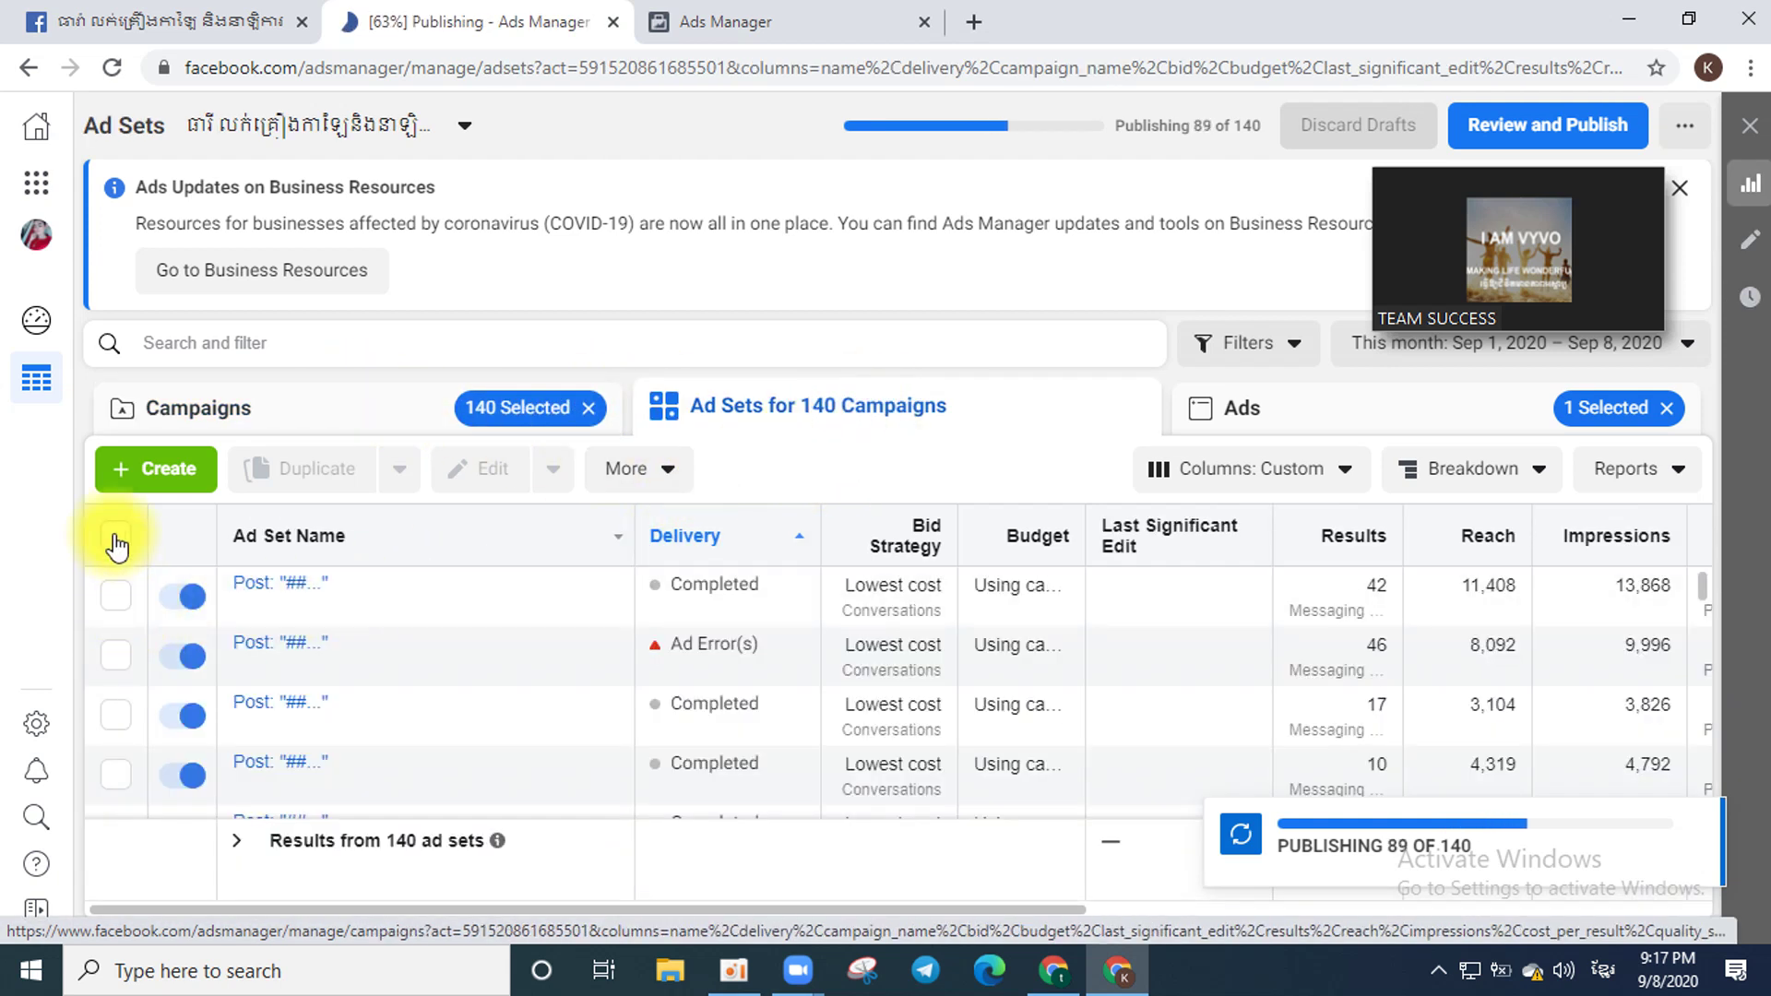
left_click(116, 543)
left_click(554, 470)
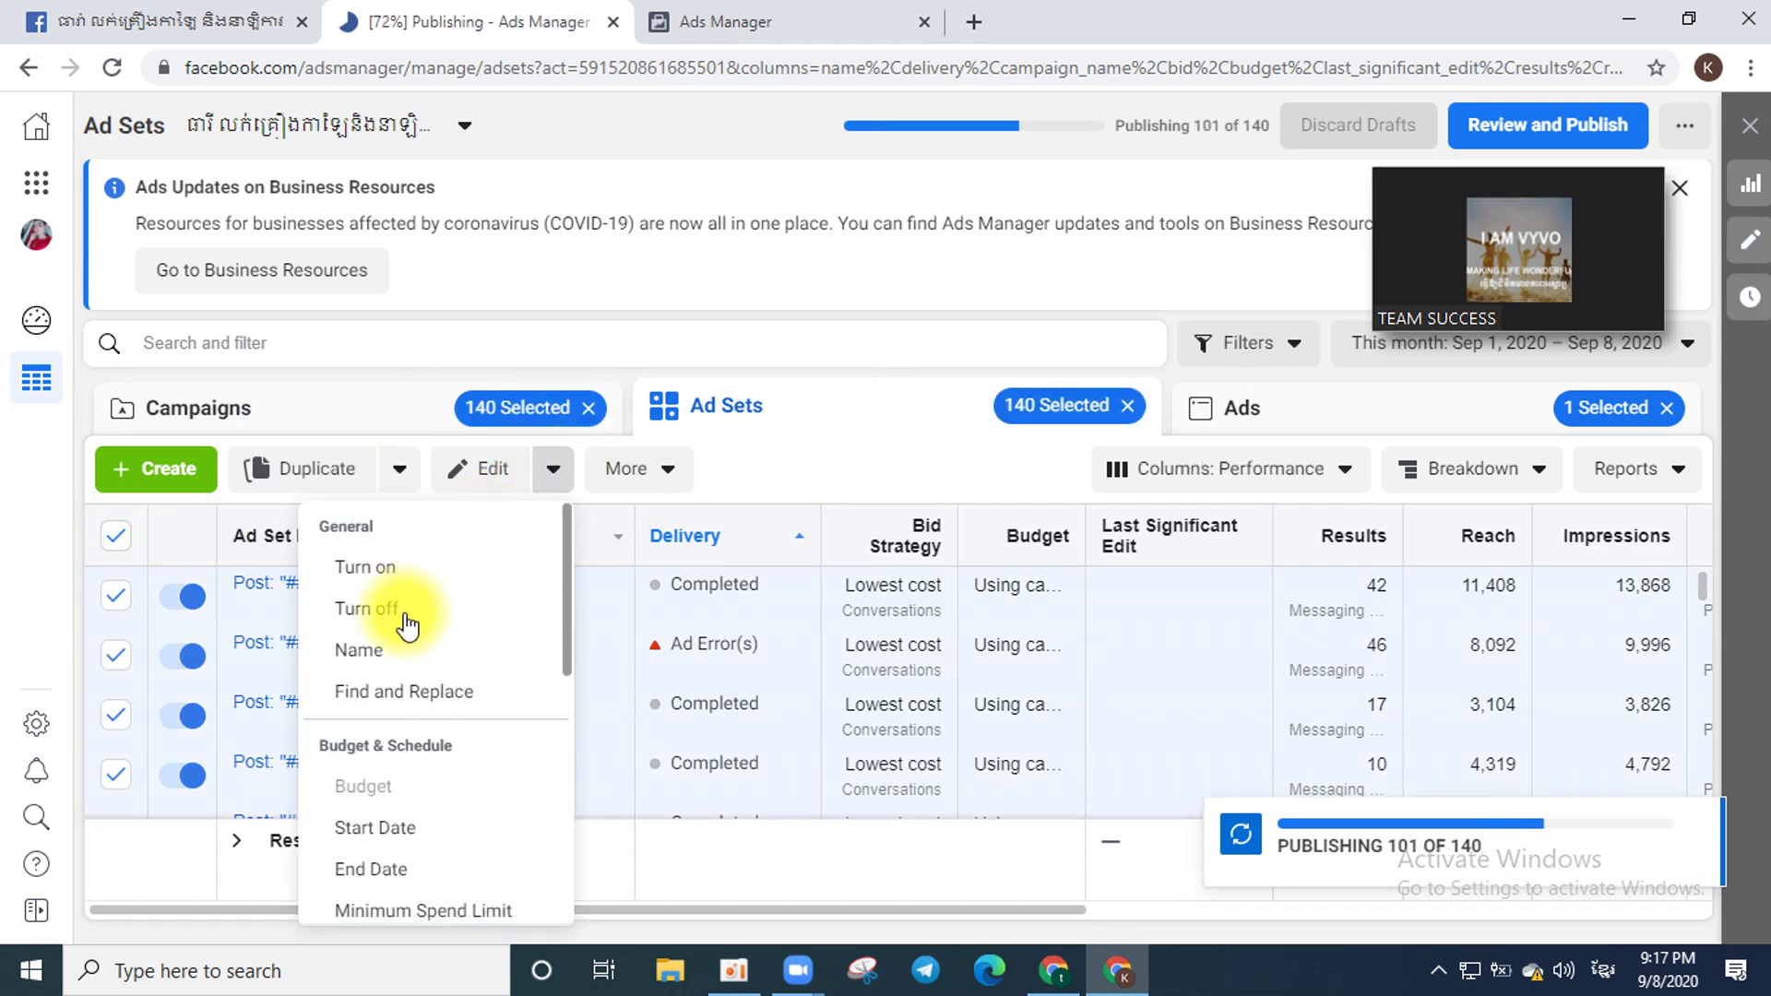
scroll(423, 711, "down", 3)
scroll(435, 754, "down", 4)
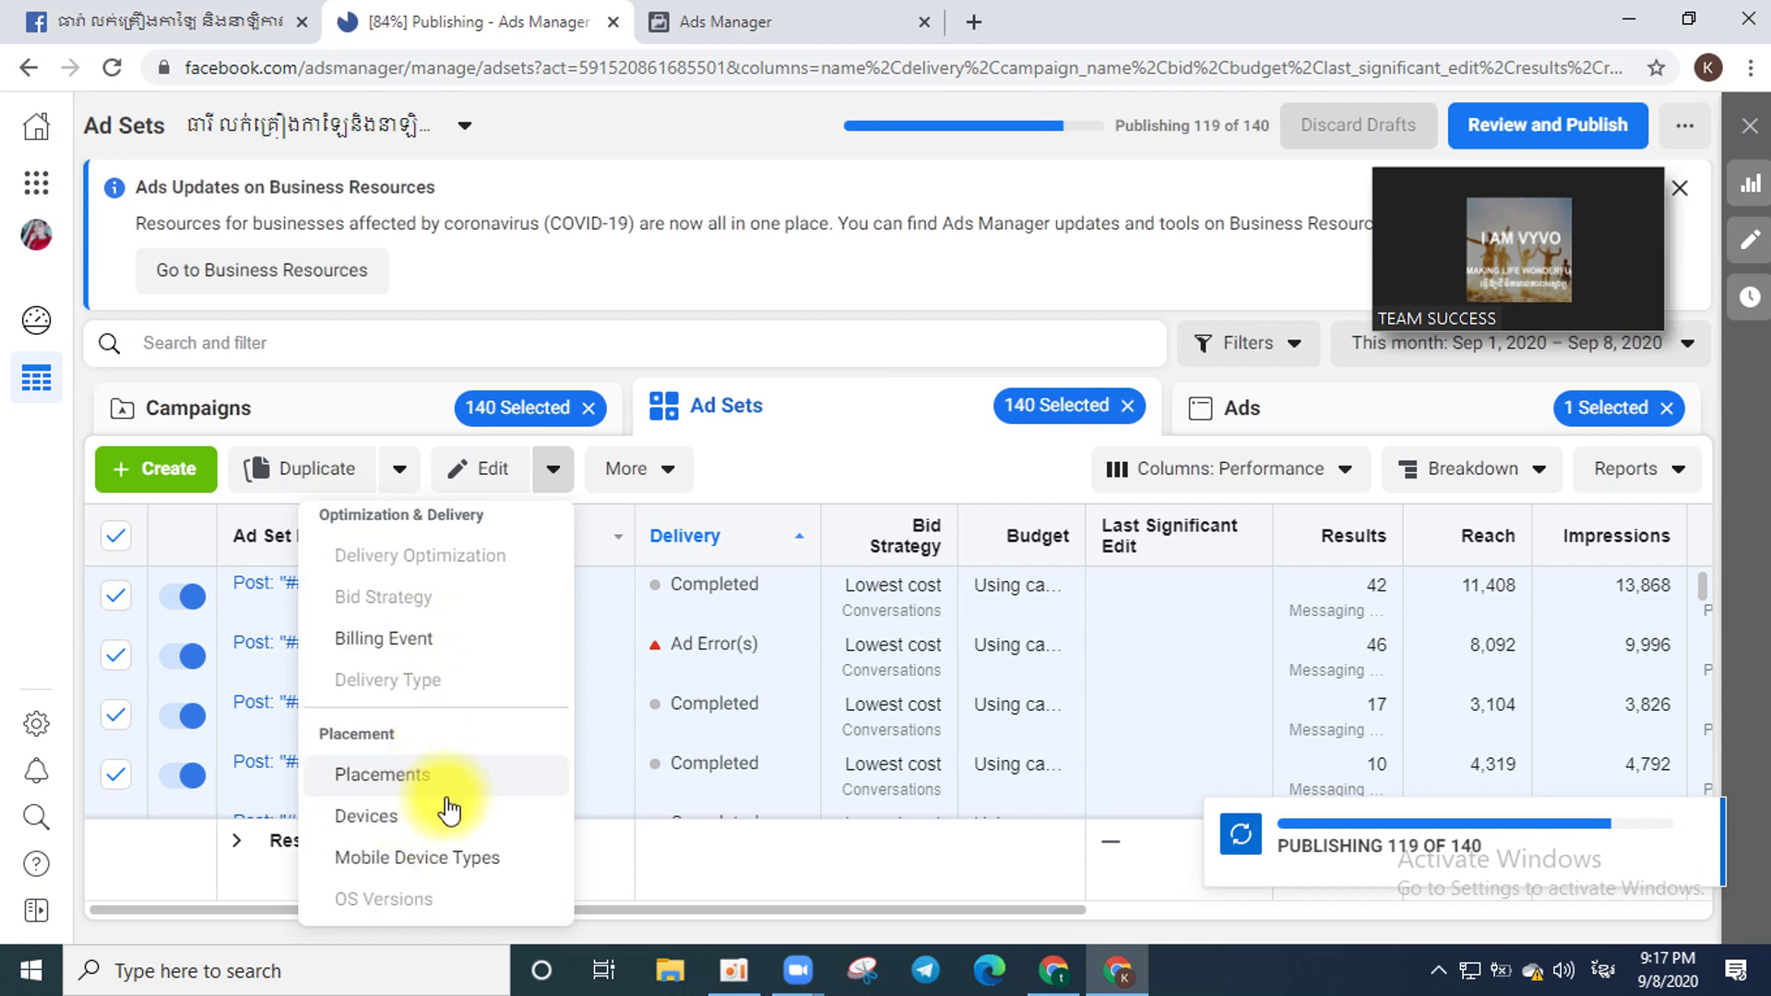
scroll(451, 656, "up", 1)
scroll(451, 657, "down", 1)
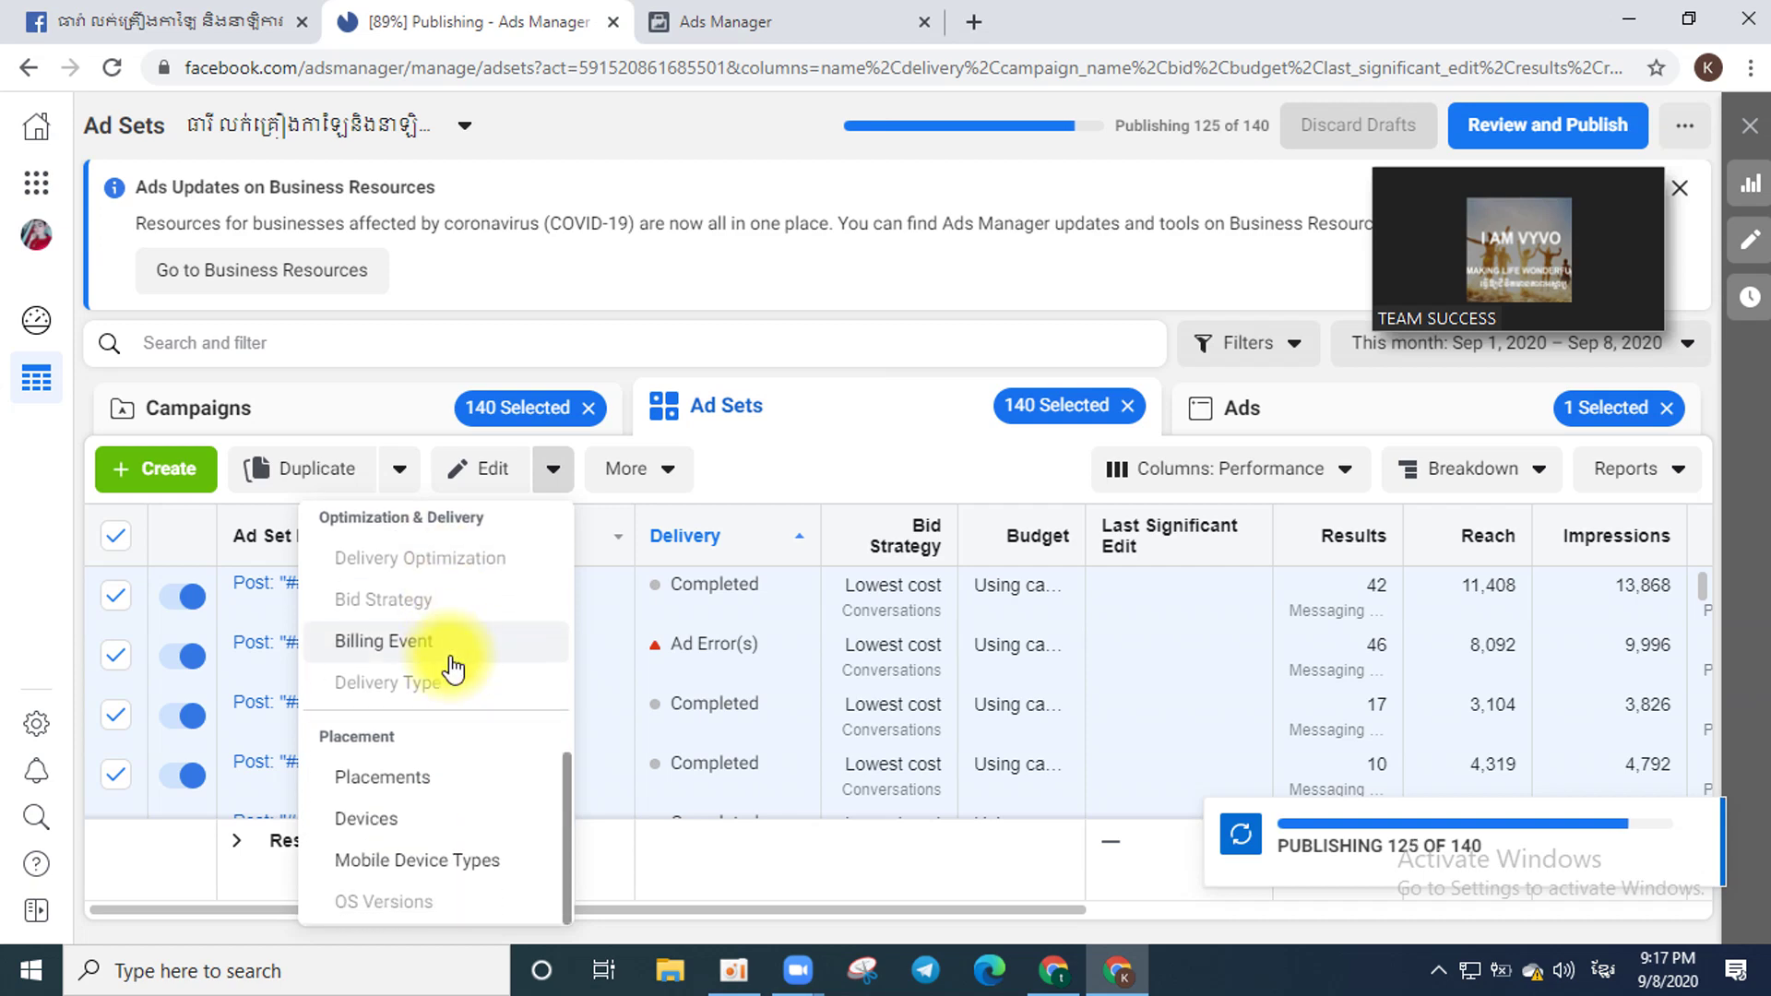
scroll(451, 664, "up", 5)
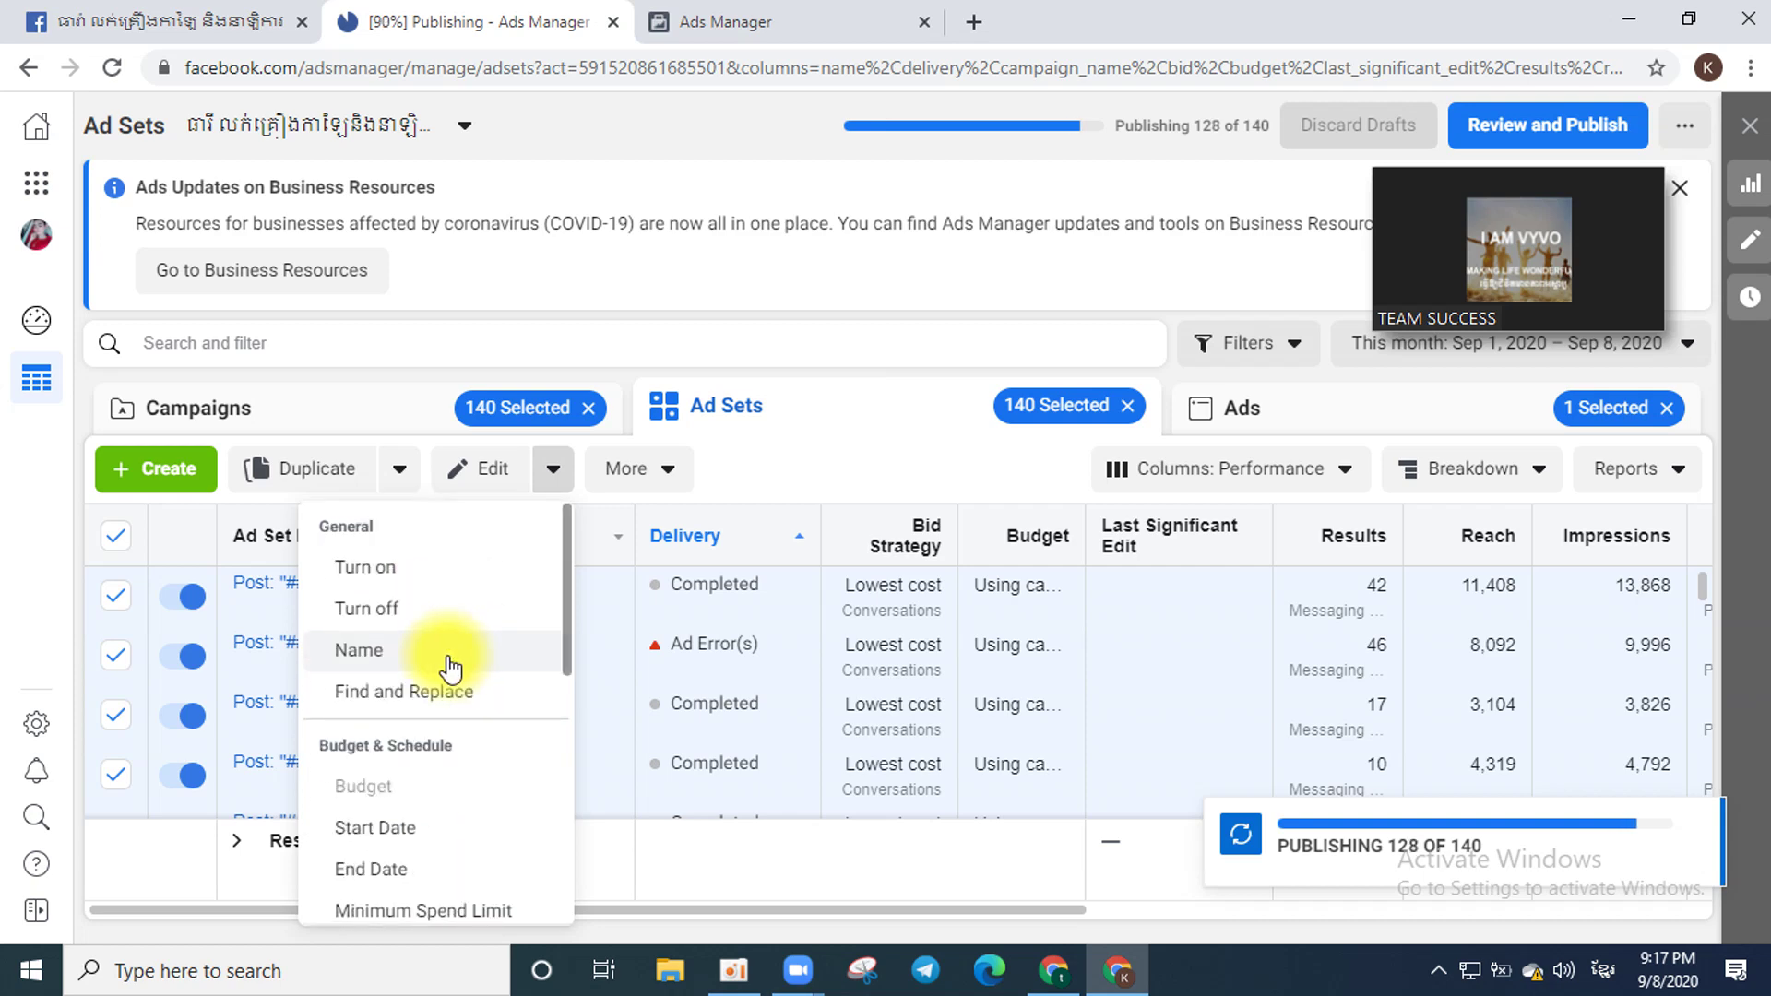
left_click(379, 615)
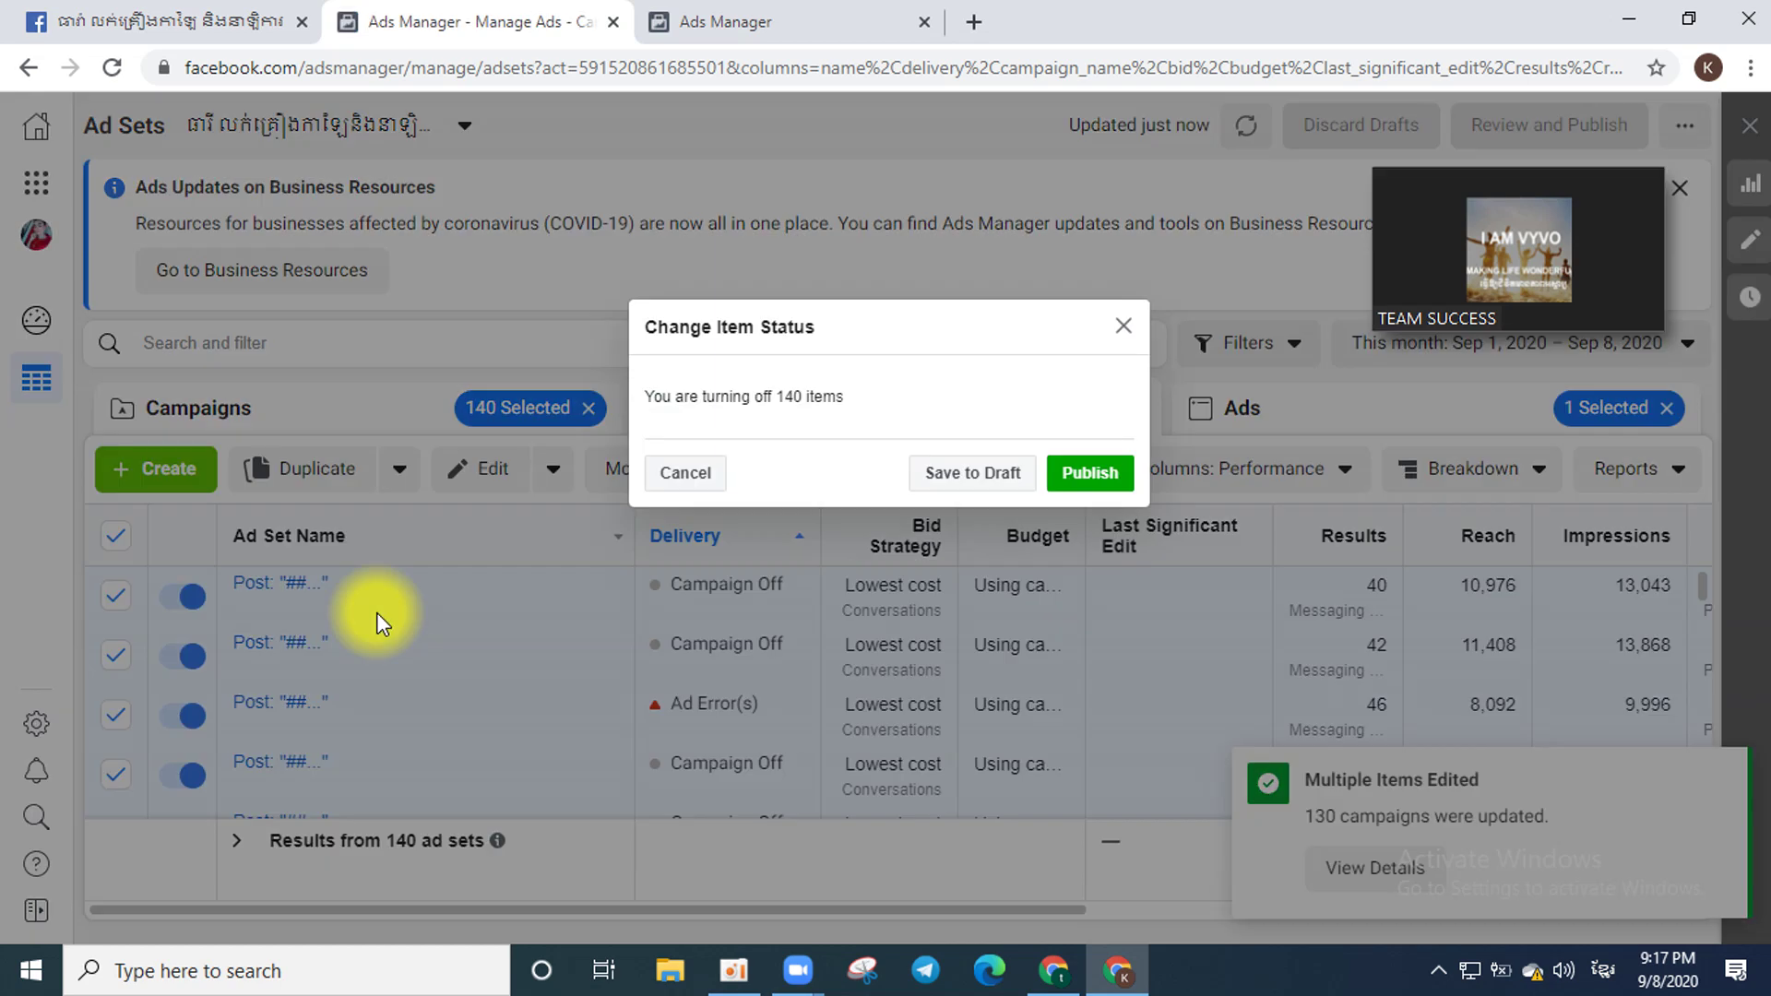
left_click(1071, 493)
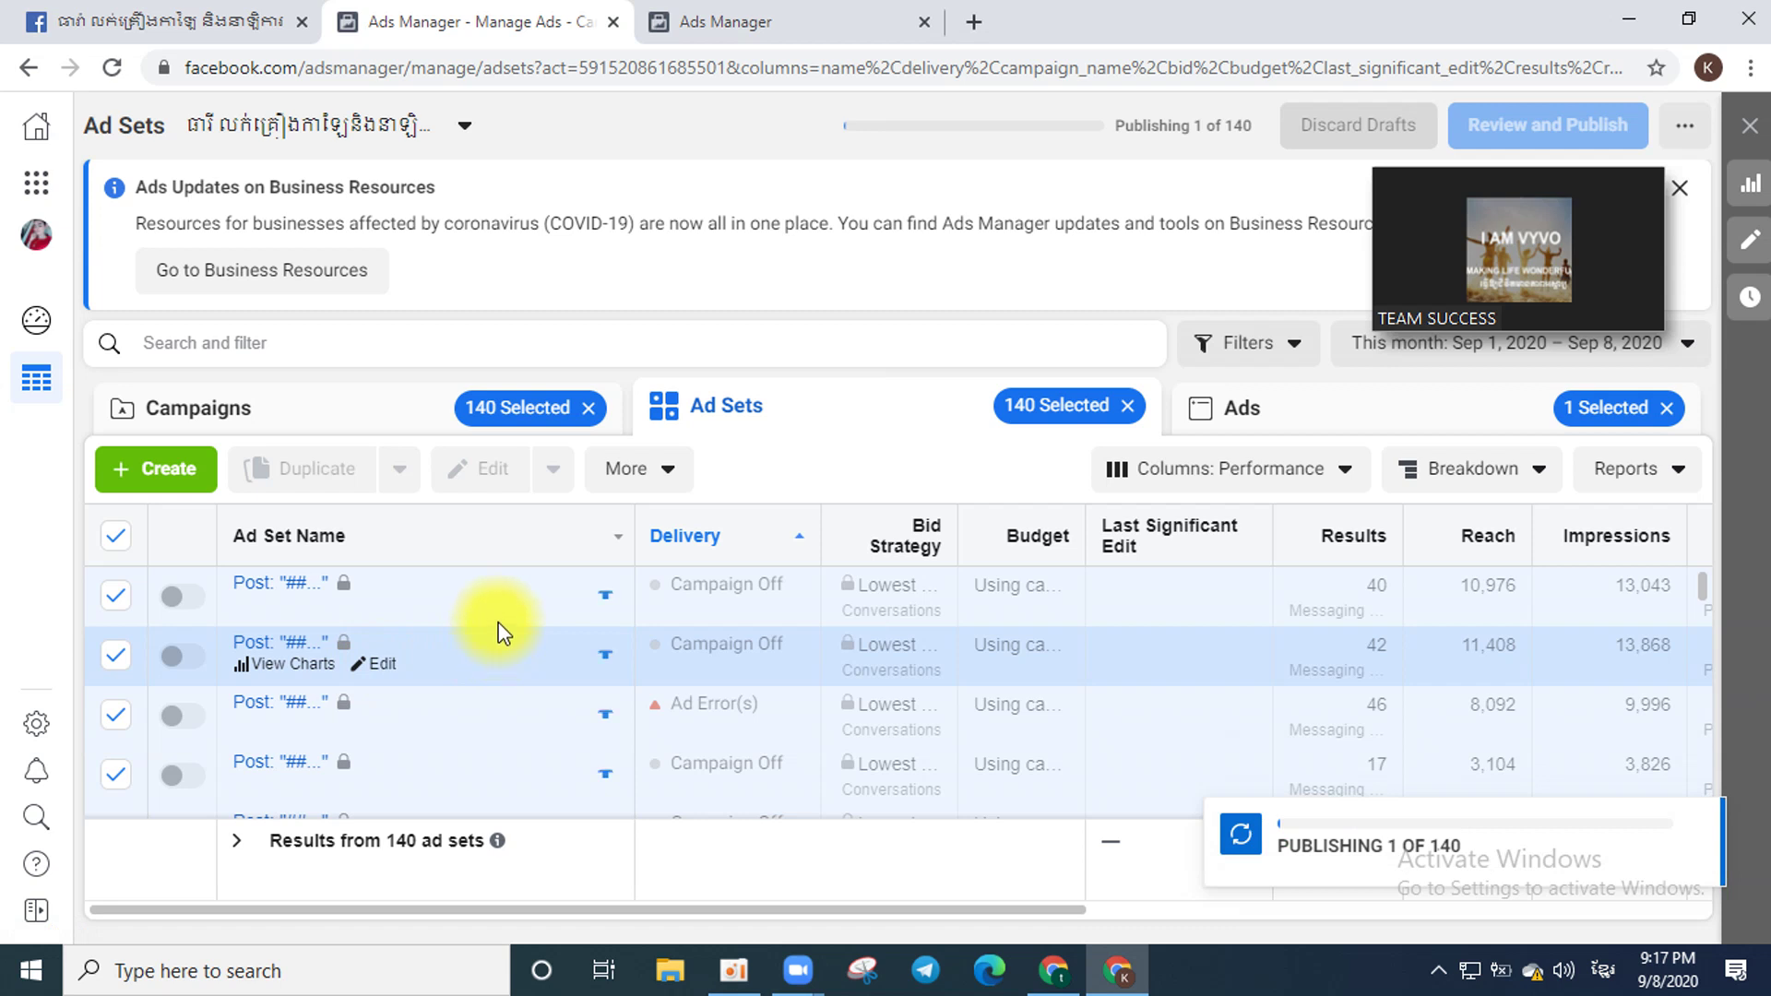
Check the campaigns, ad sets and ads lists while the status change is publishing.
left_click(384, 418)
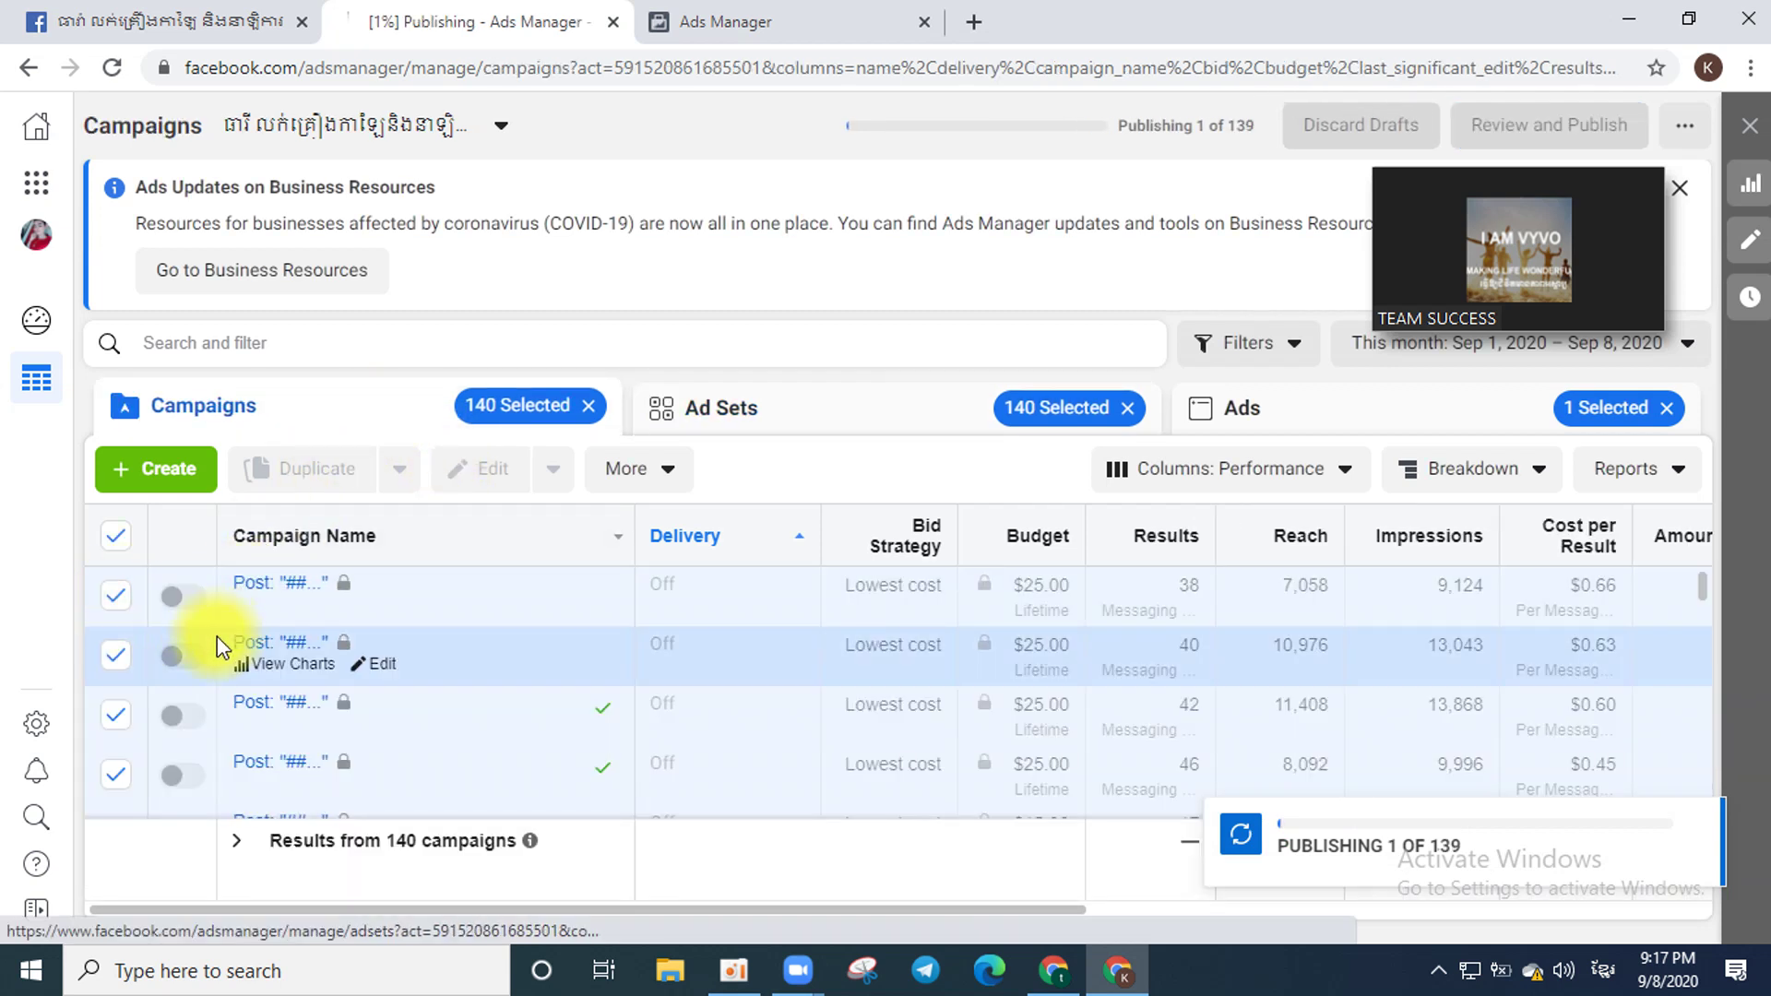
left_click(802, 420)
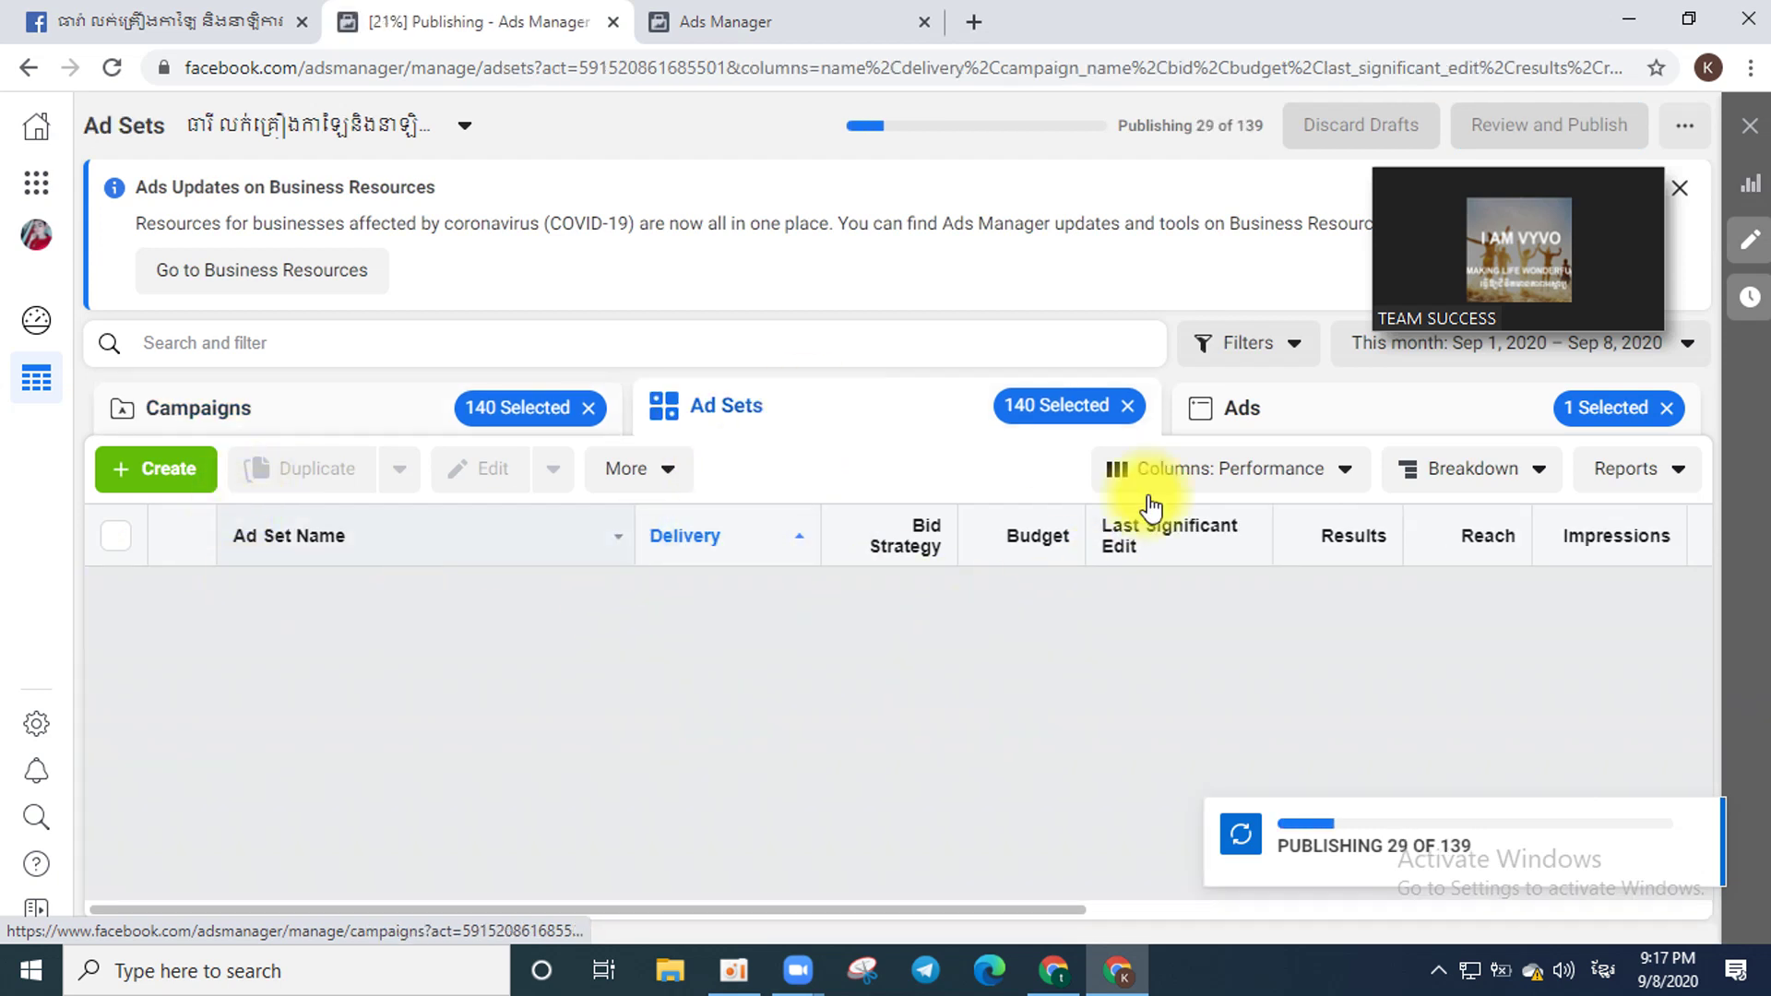
left_click(1293, 421)
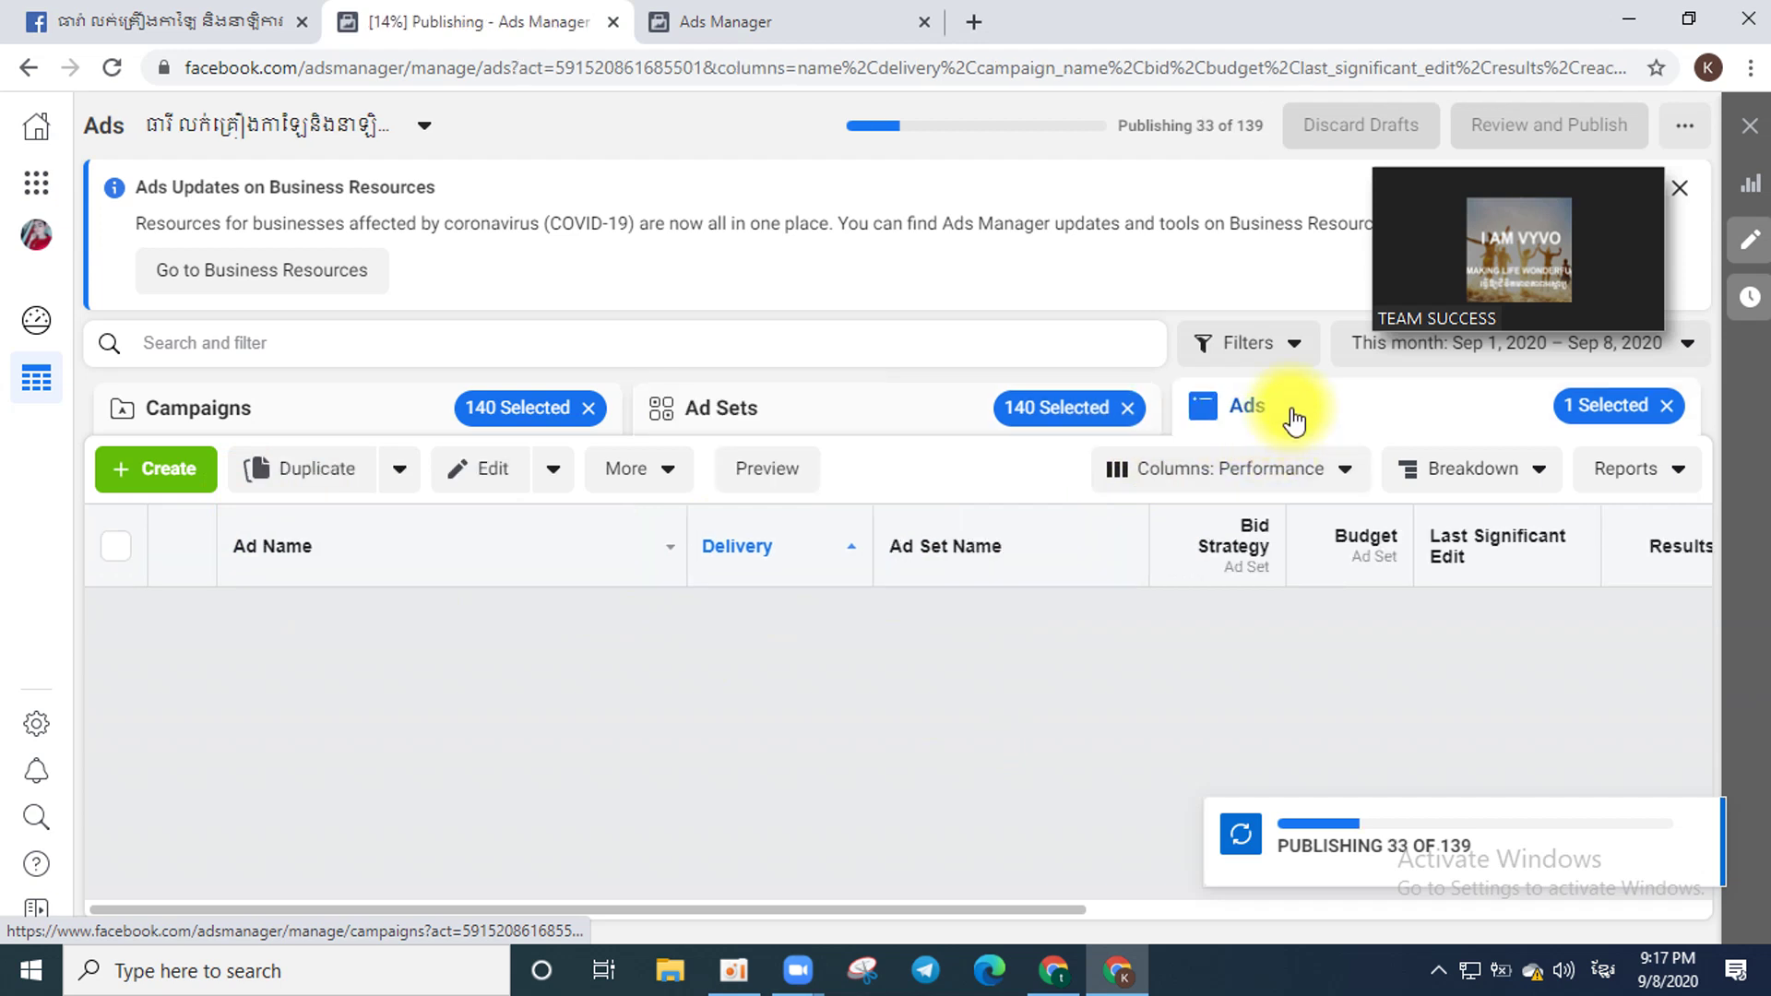
left_click(114, 552)
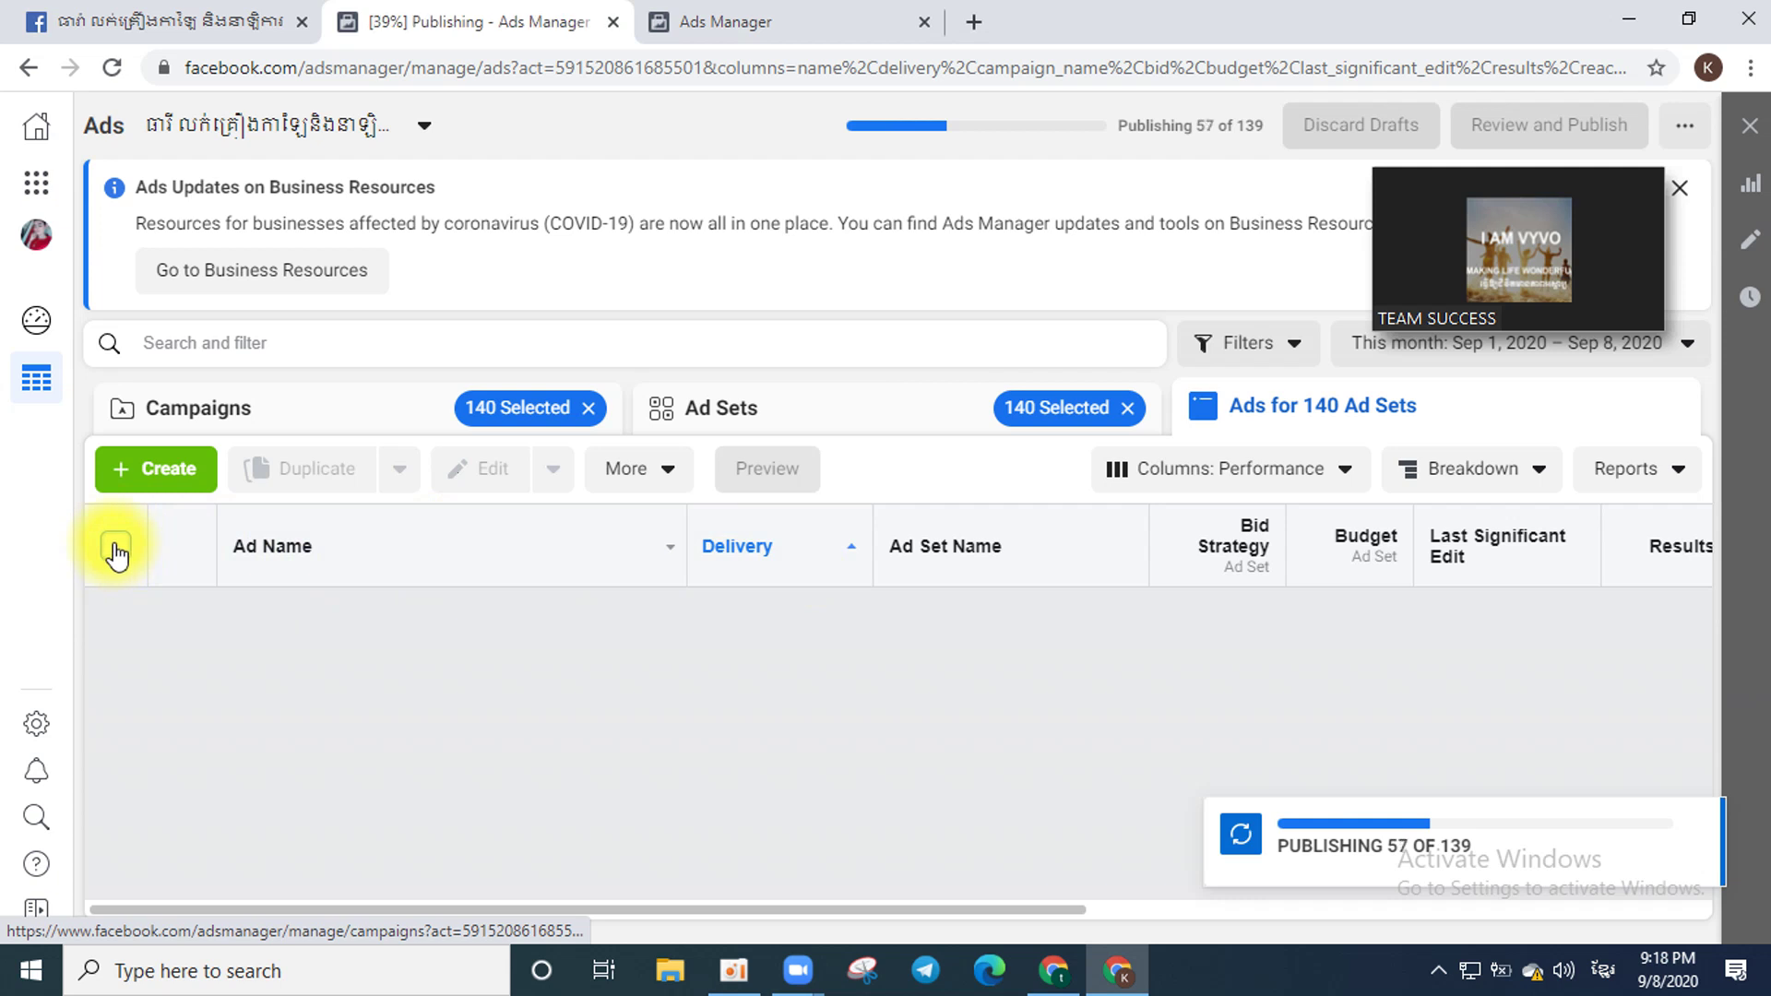
left_click(821, 426)
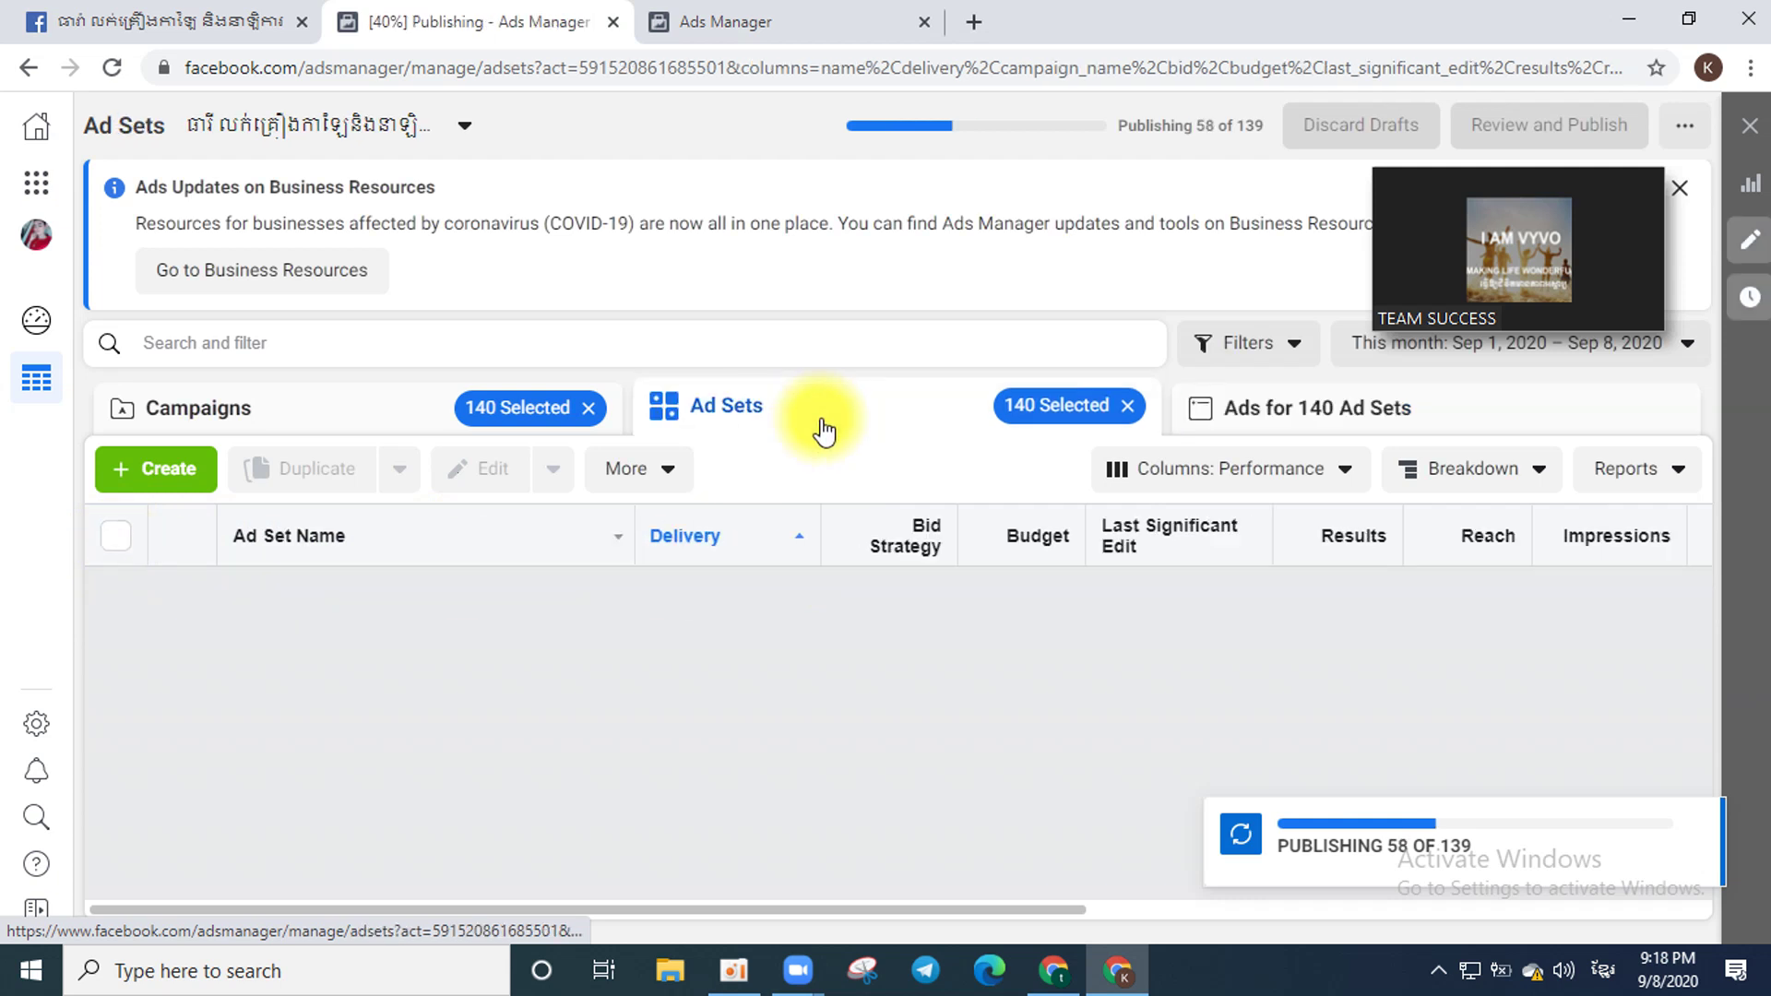
left_click(366, 428)
left_click(1331, 415)
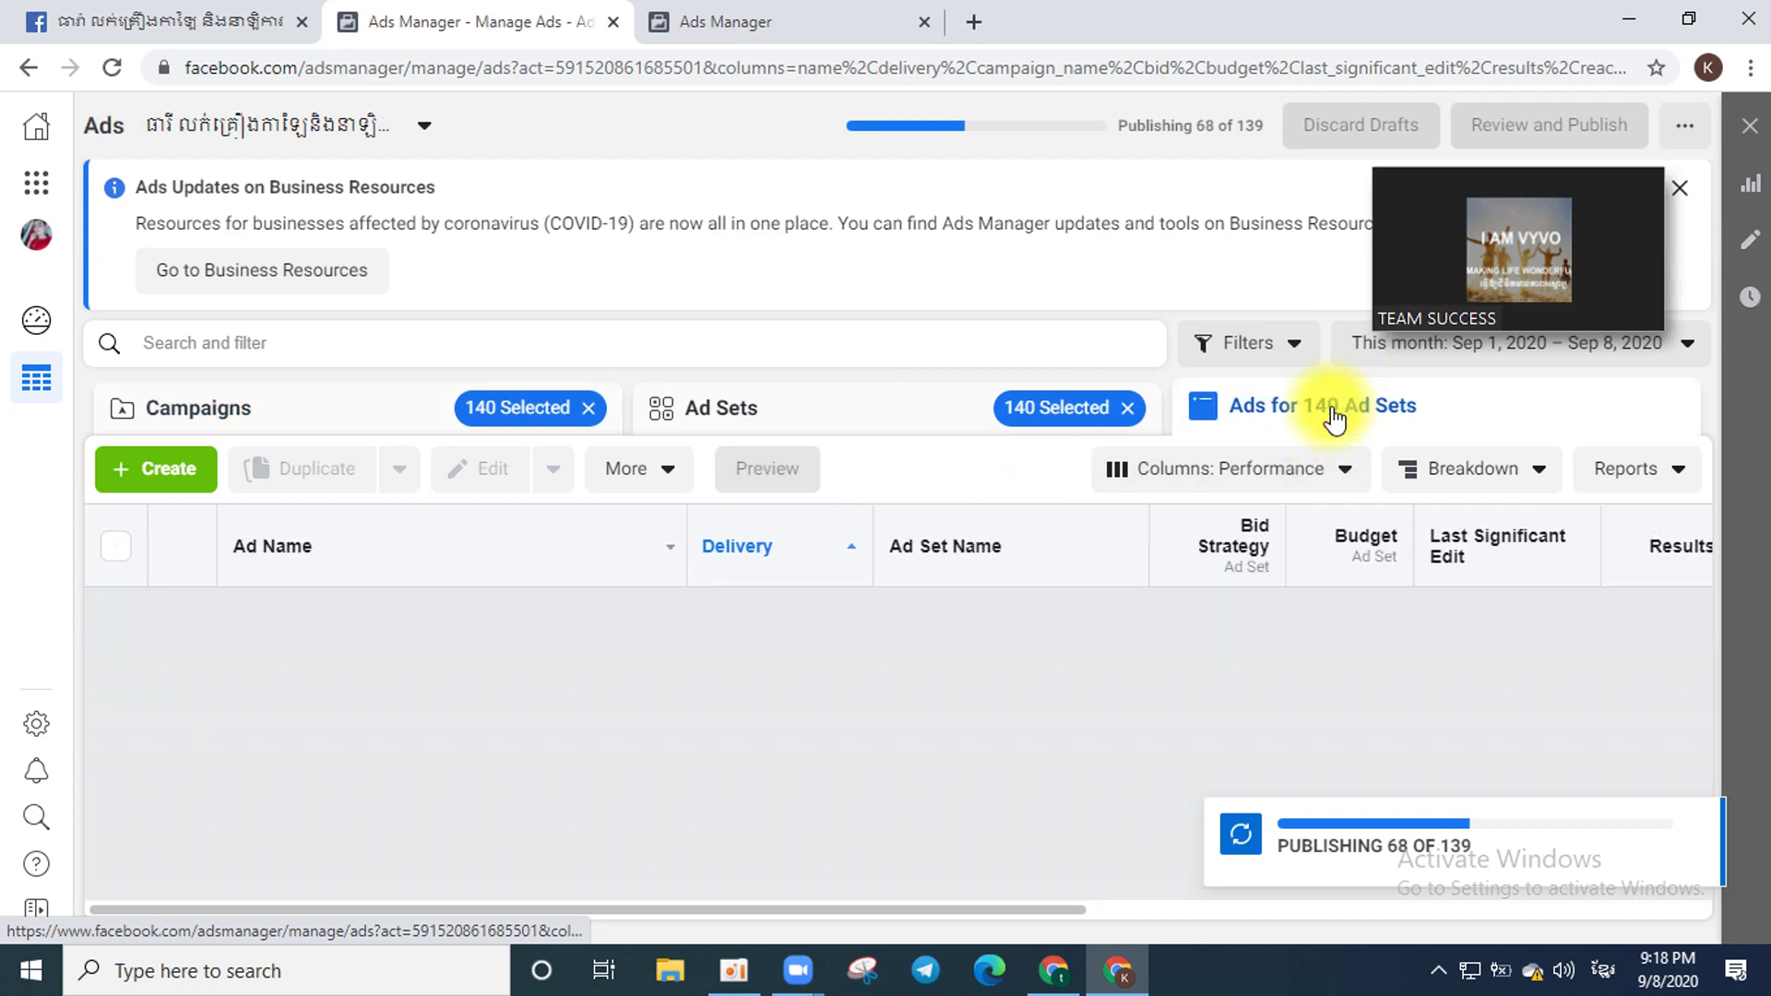
left_click(246, 400)
Reload the ad account's payment settings and pay the $175.40 amount due with the saved Visa card.
left_click(729, 20)
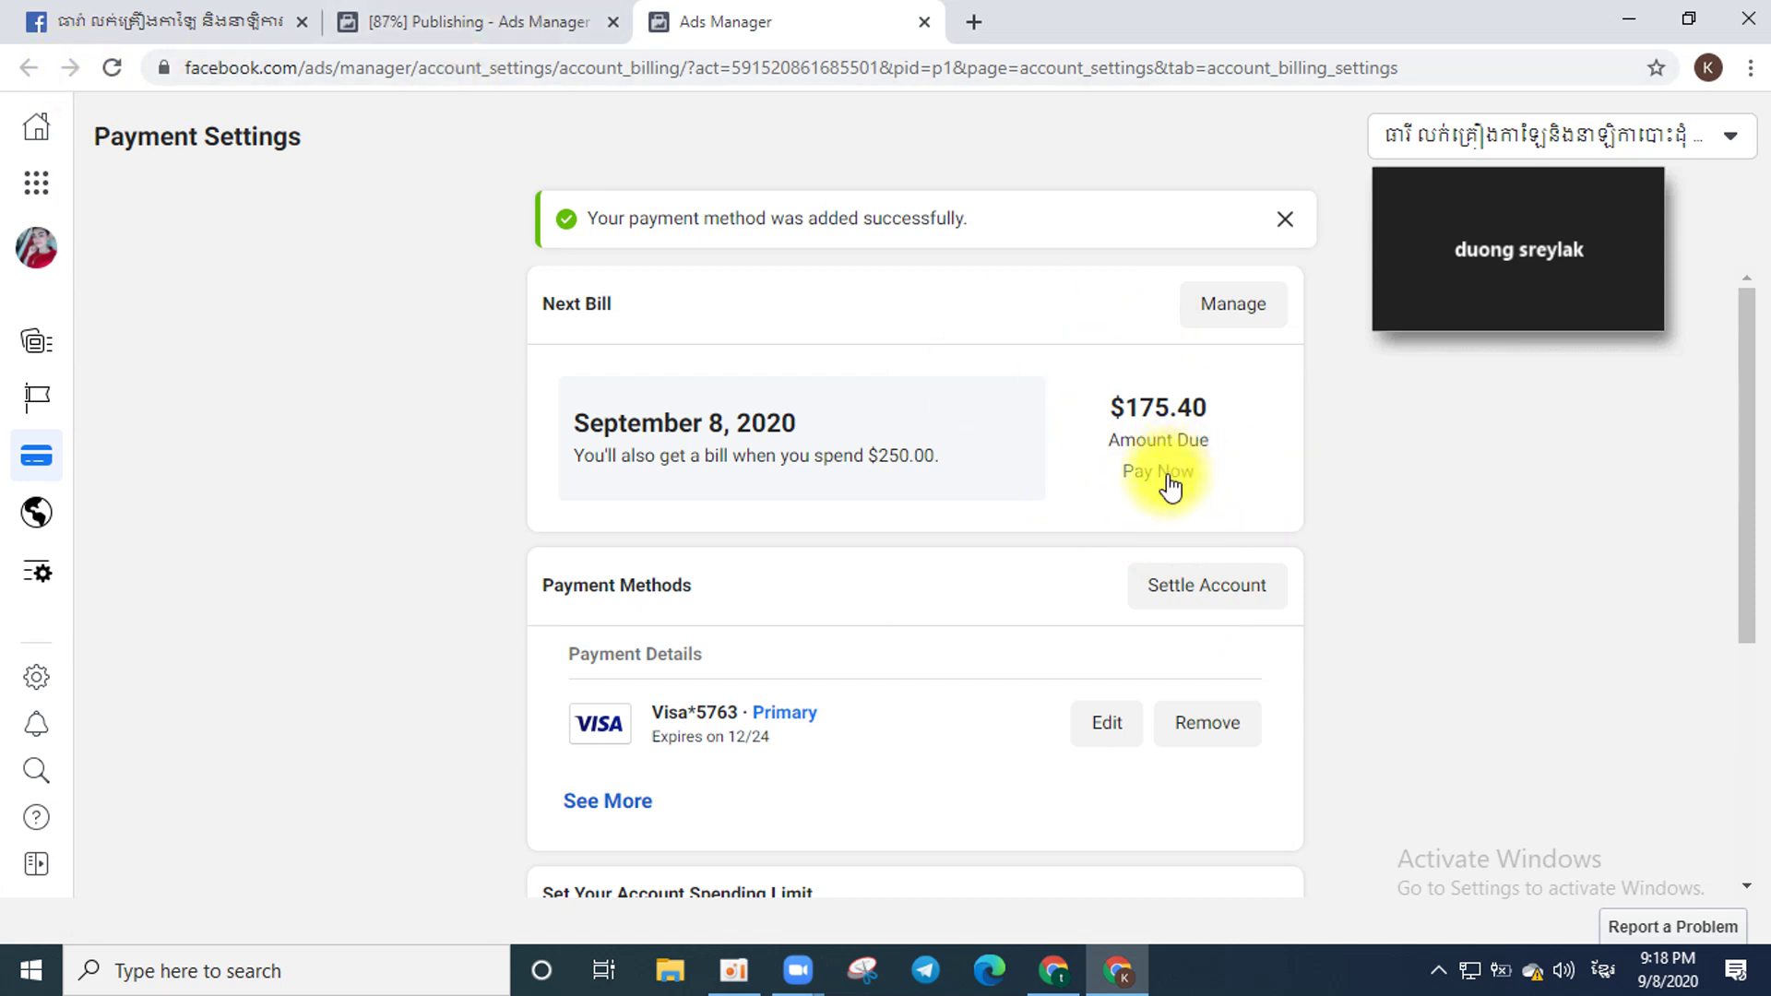
left_click(112, 68)
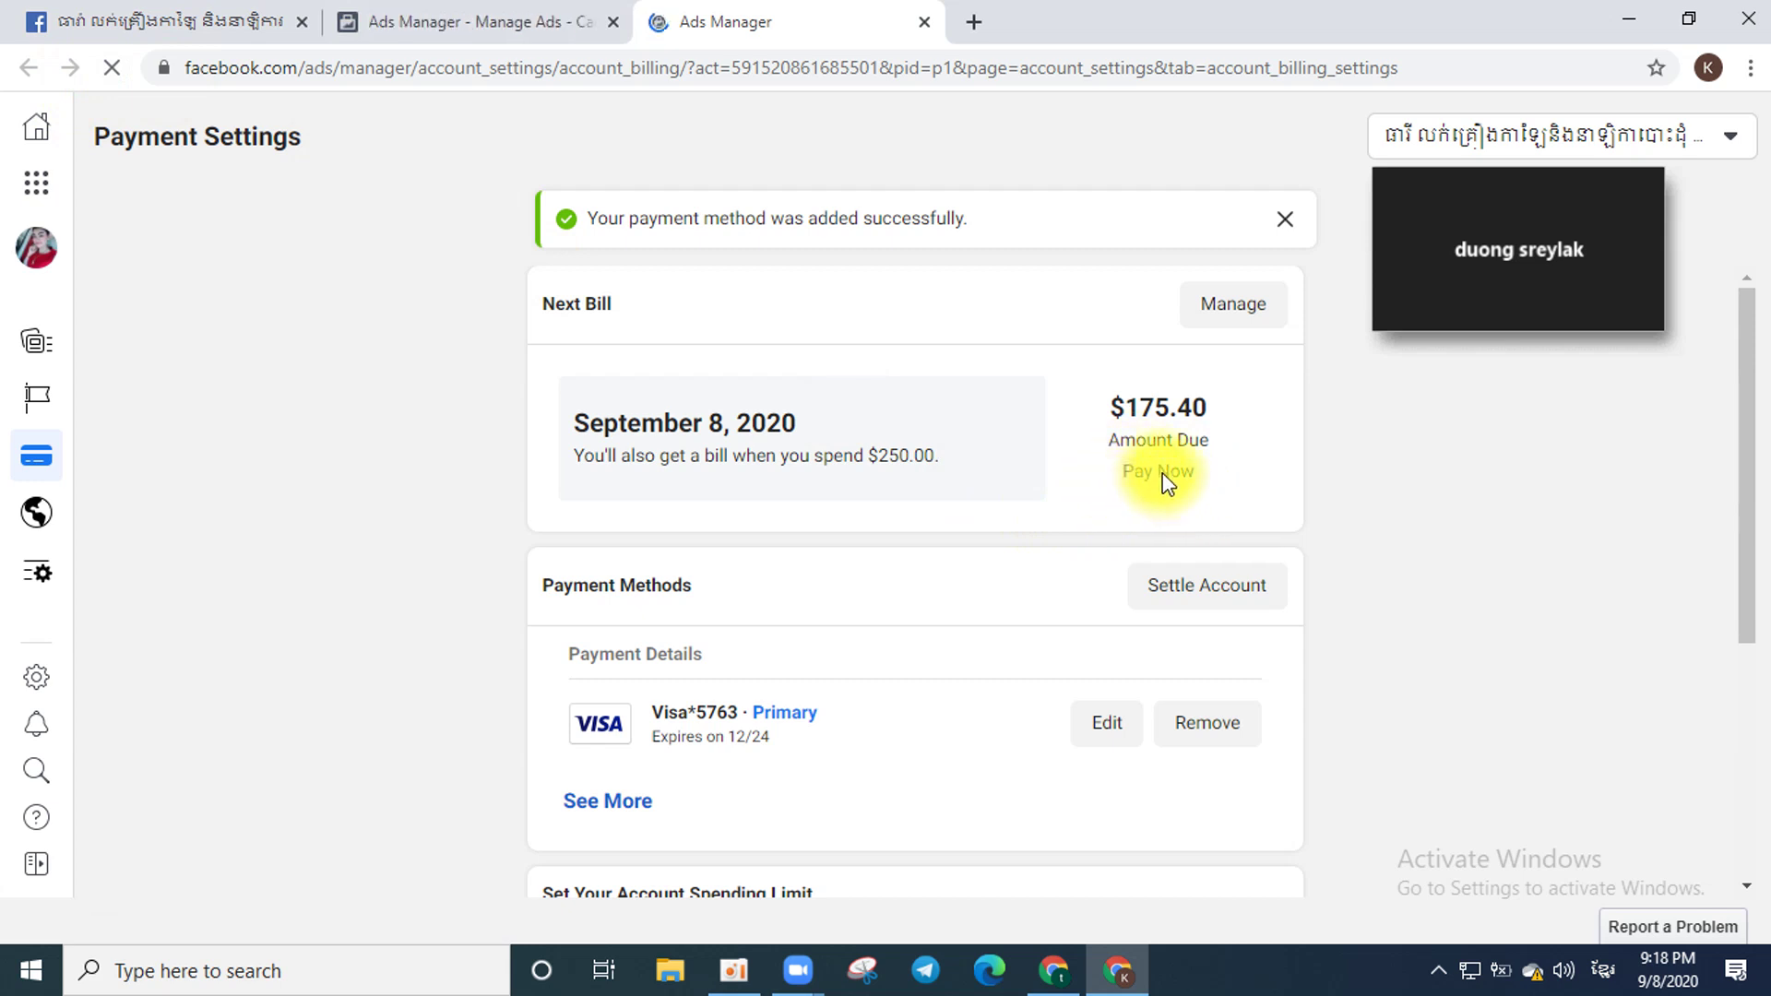
left_click(664, 20)
left_click(730, 19)
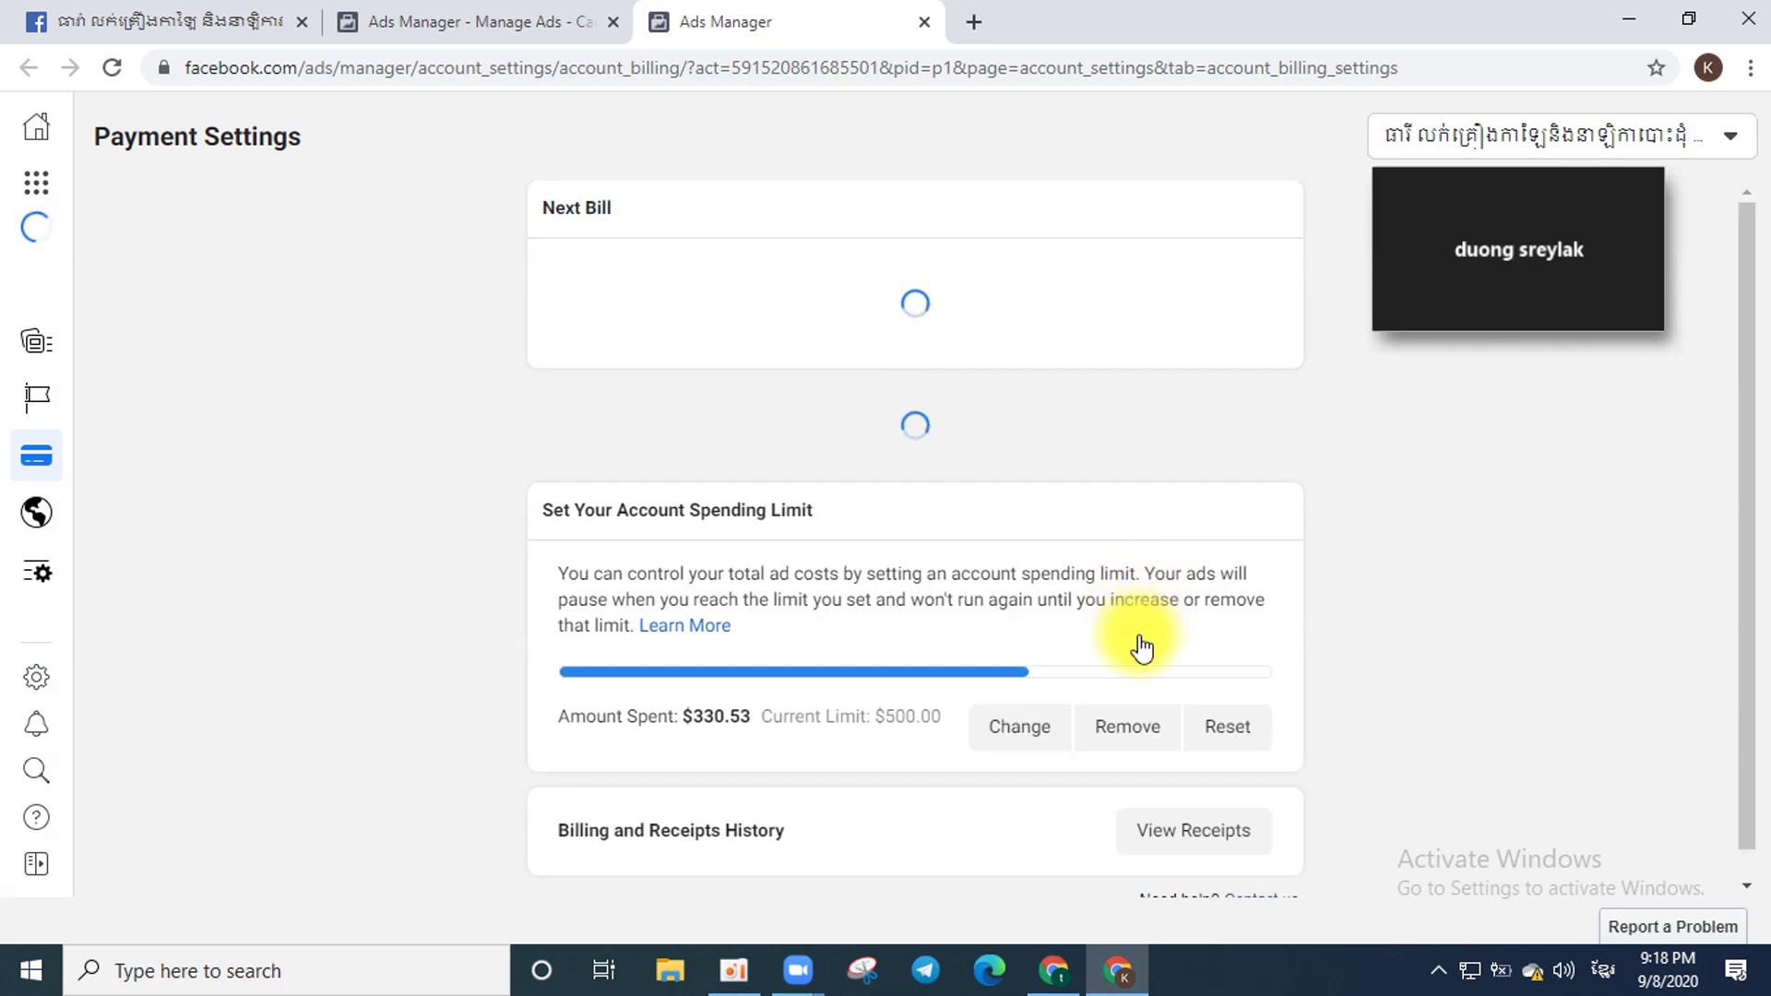
left_click(1103, 624)
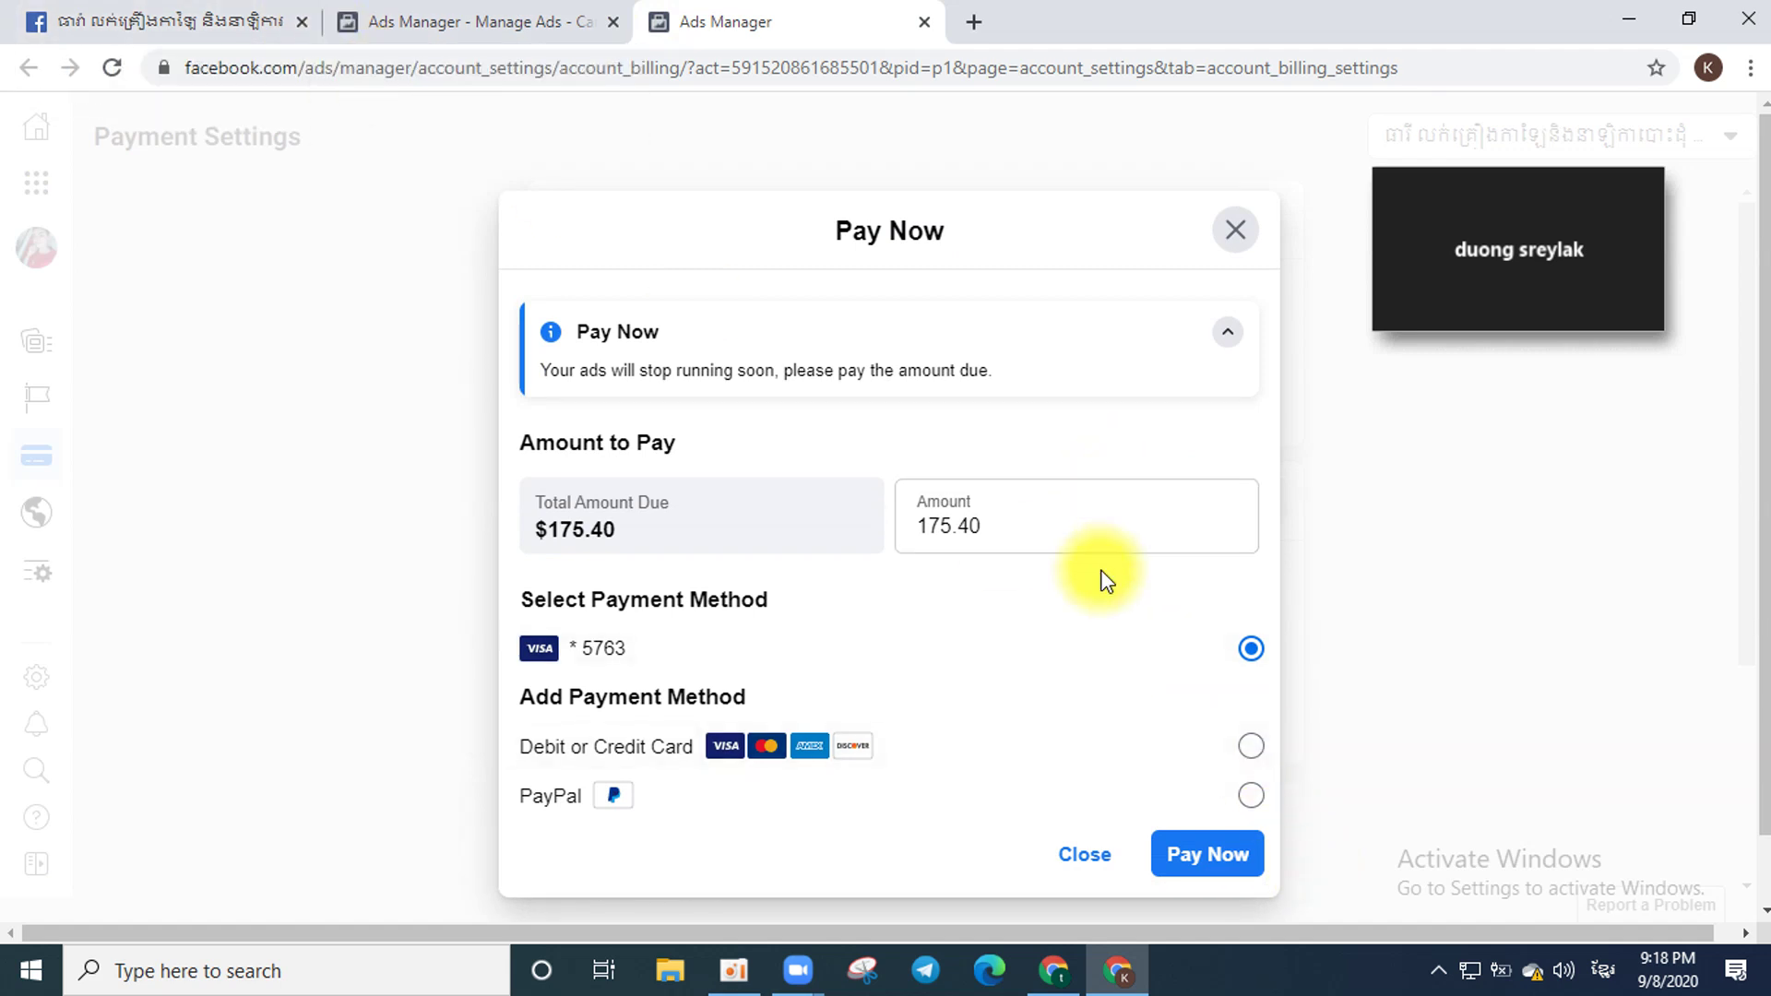
scroll(1099, 564, "down", 1)
left_click(1216, 782)
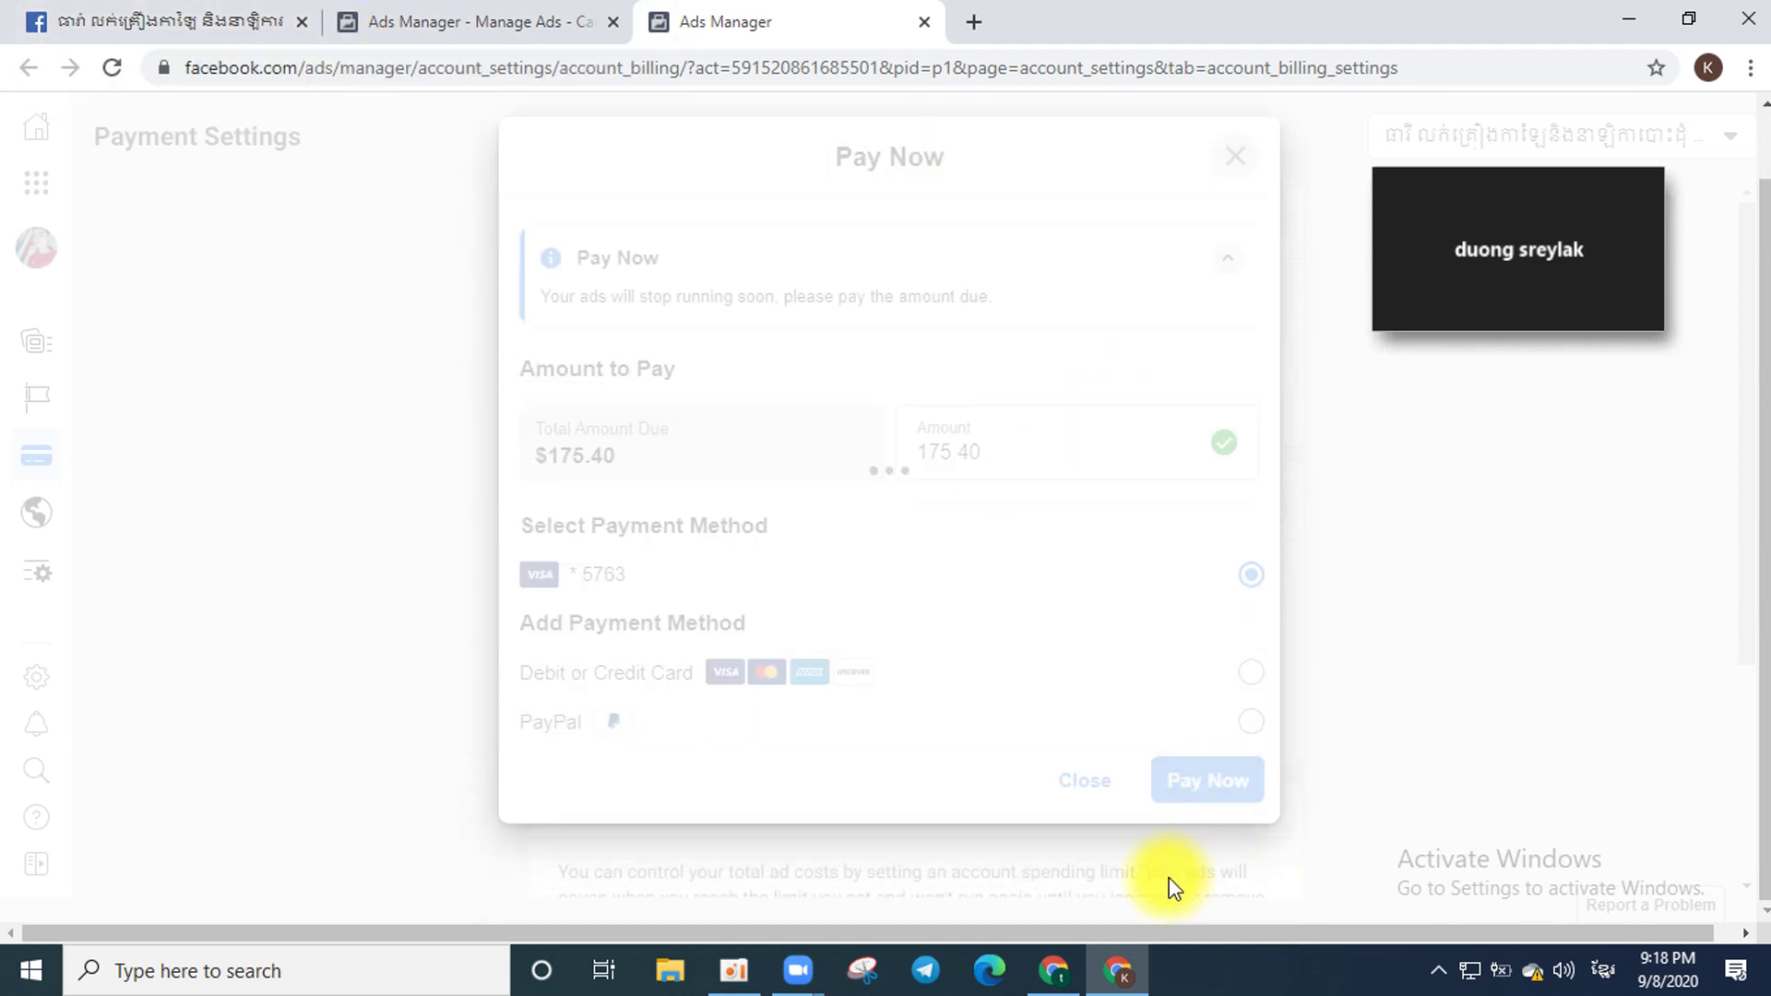
mouse_move(798, 971)
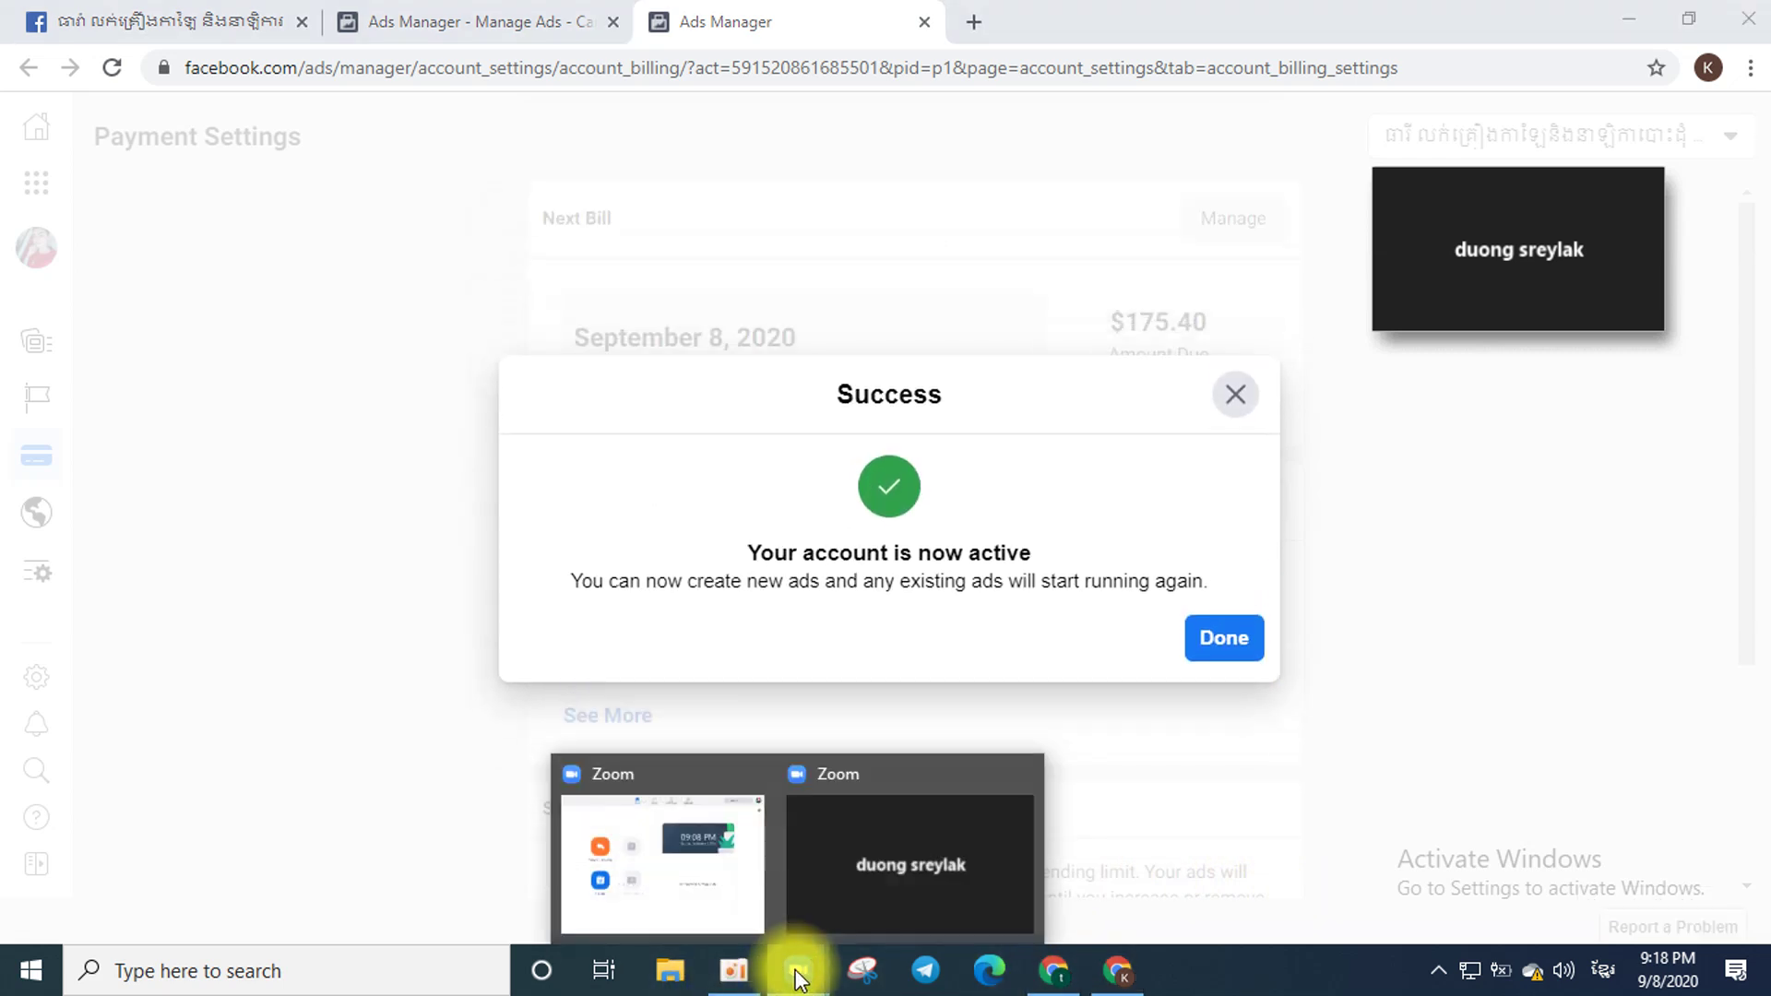
left_click(687, 881)
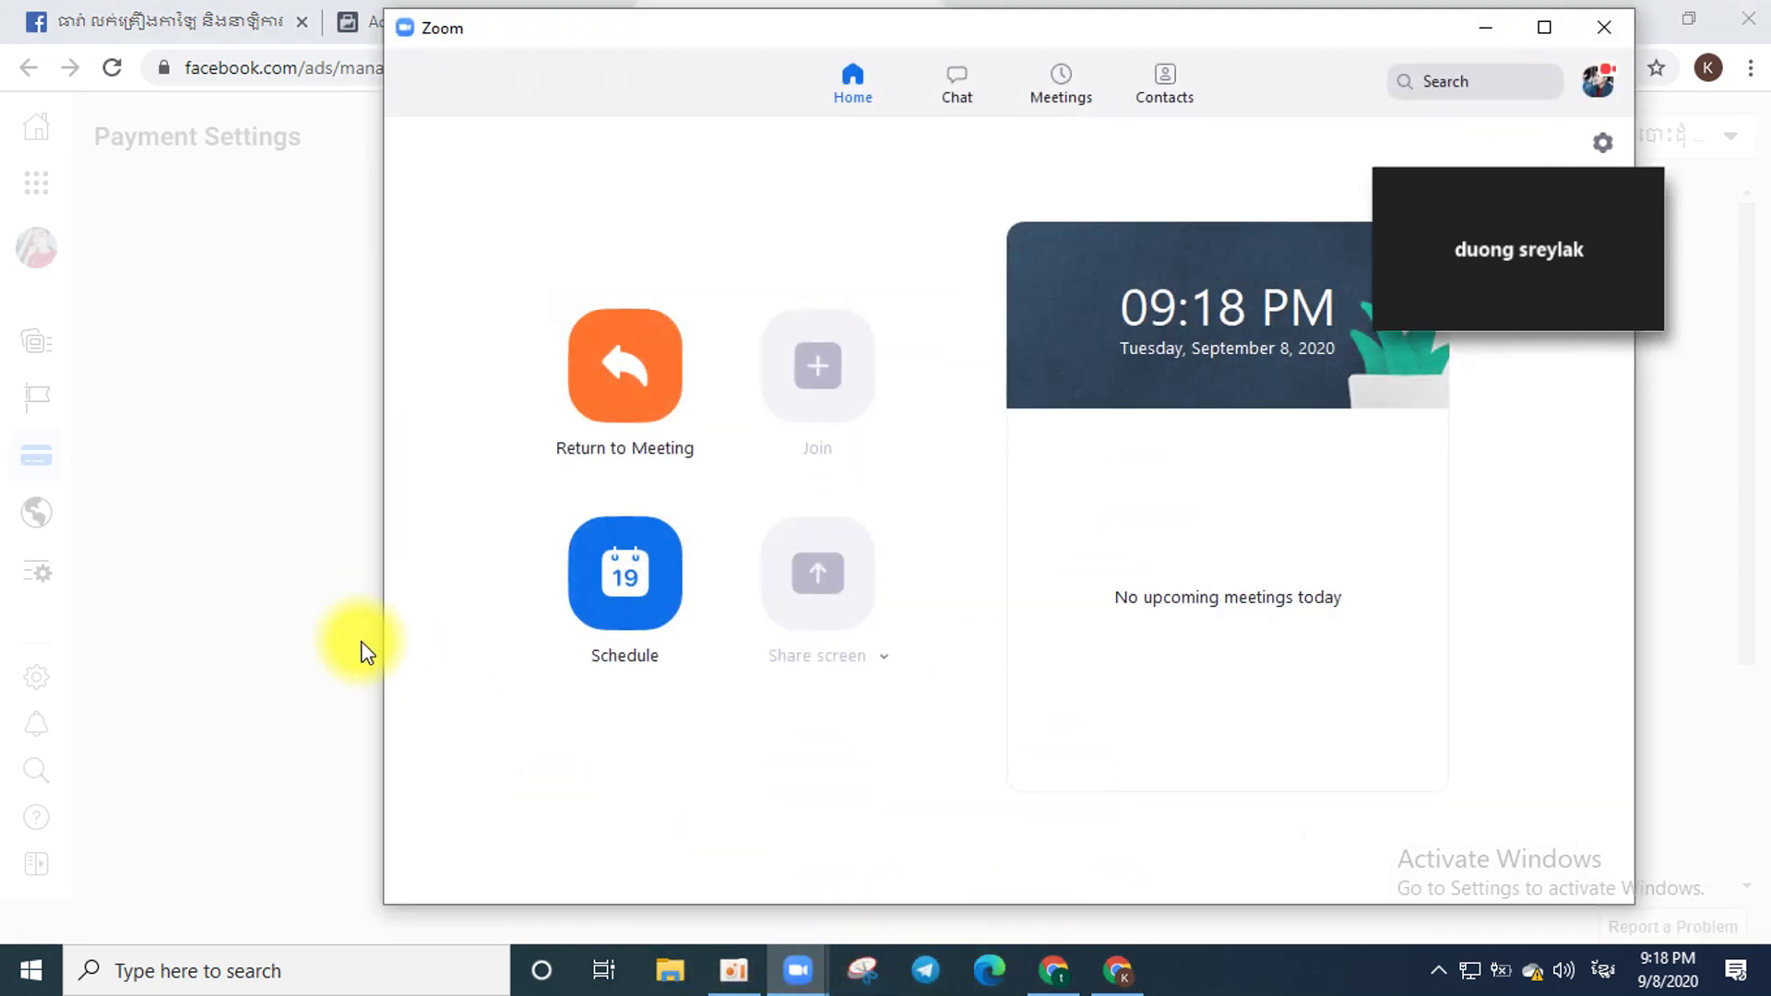
left_click(313, 600)
left_click(1227, 644)
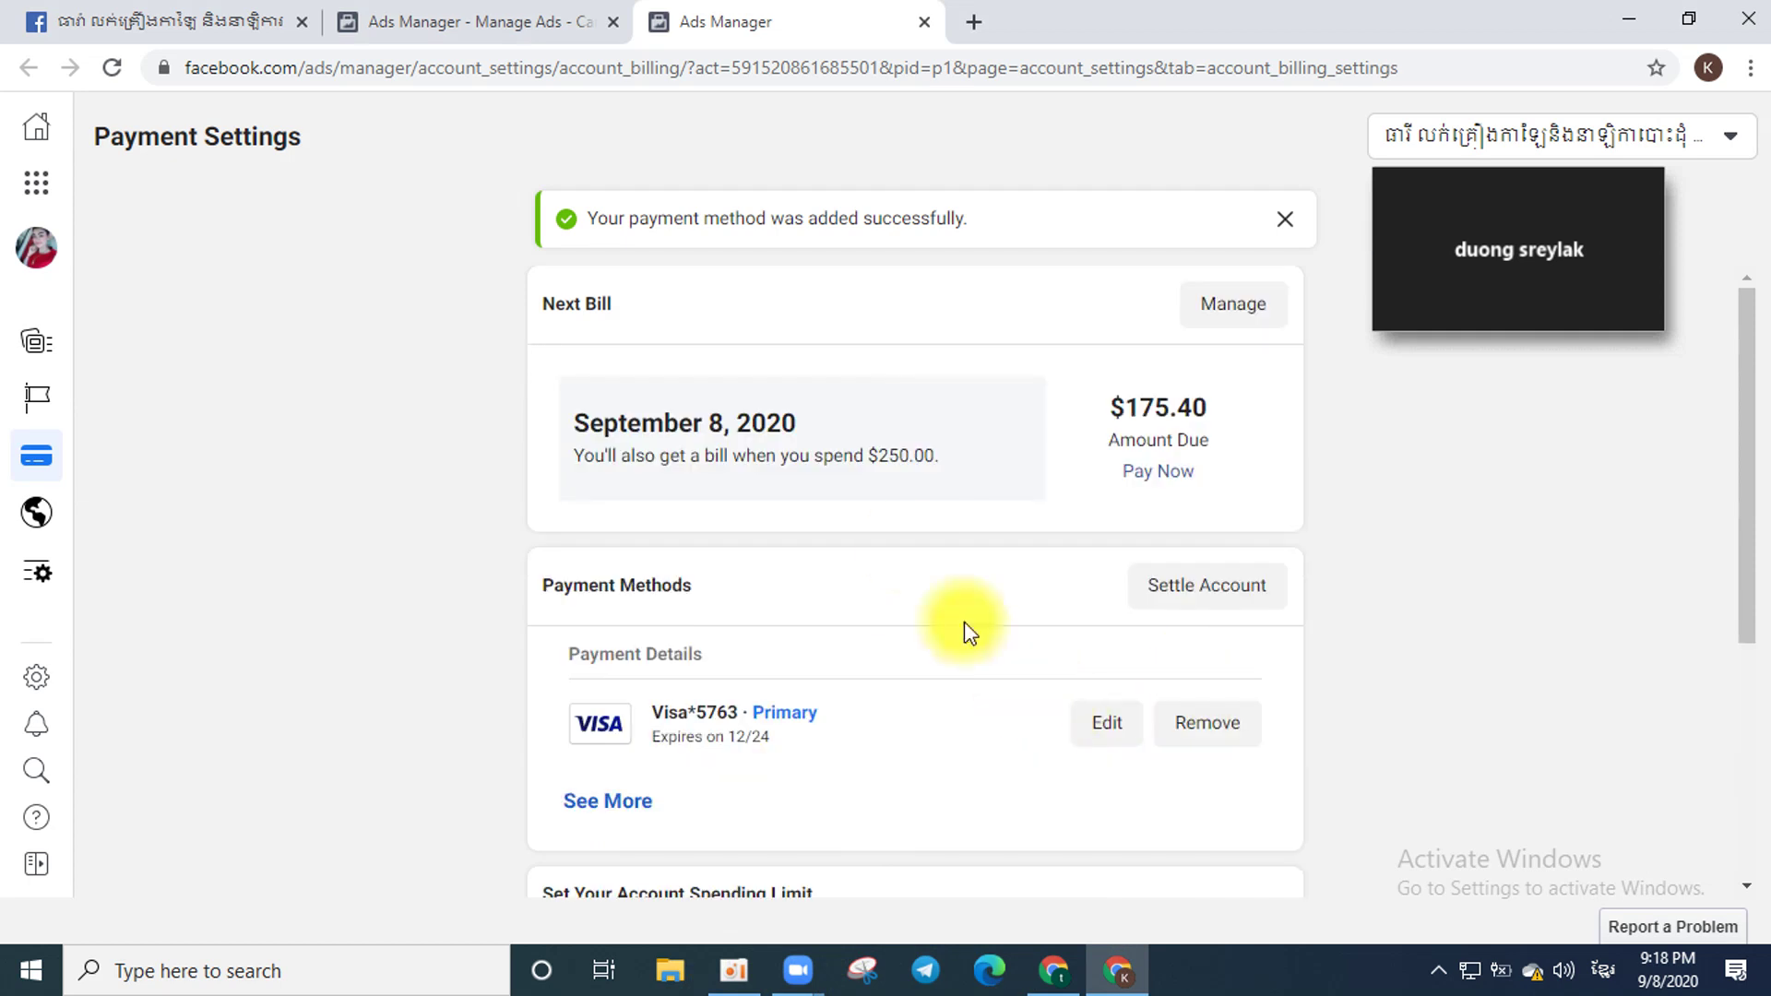
Switch to the Zoom meeting and look through the participants list down to its end.
mouse_move(798, 970)
left_click(877, 827)
left_click(1621, 300)
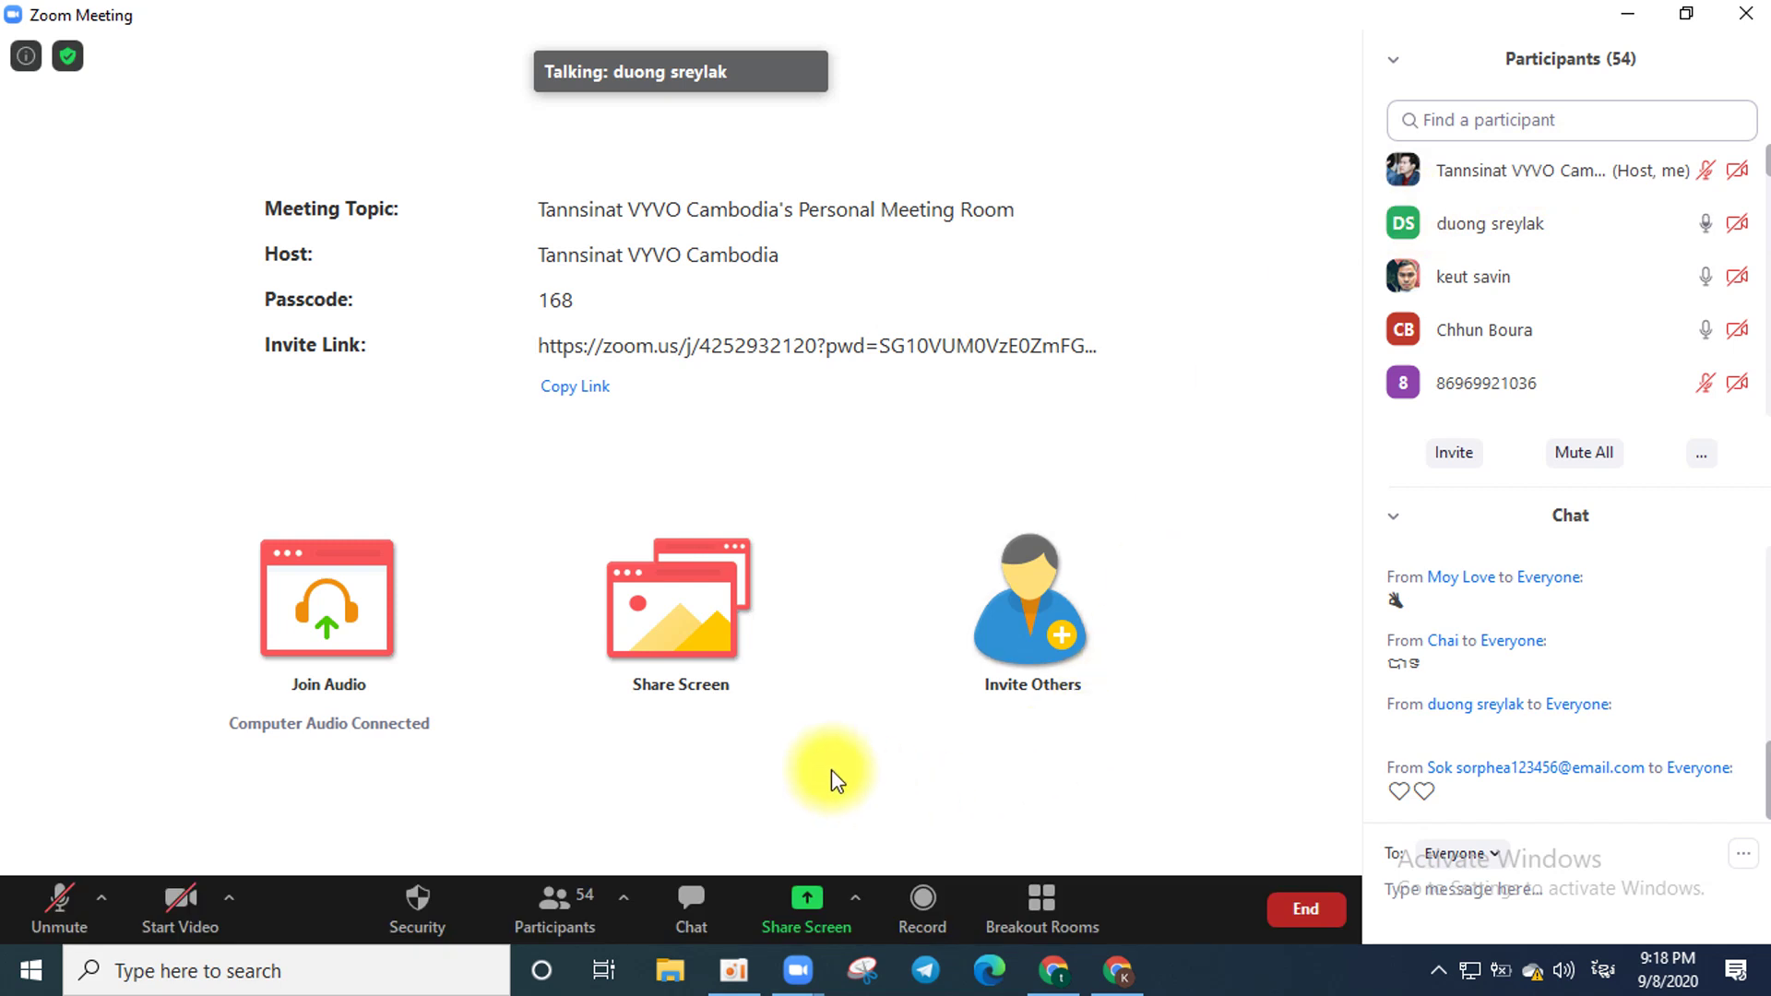
scroll(1555, 360, "down", 6)
scroll(1557, 350, "down", 8)
scroll(1557, 350, "down", 8)
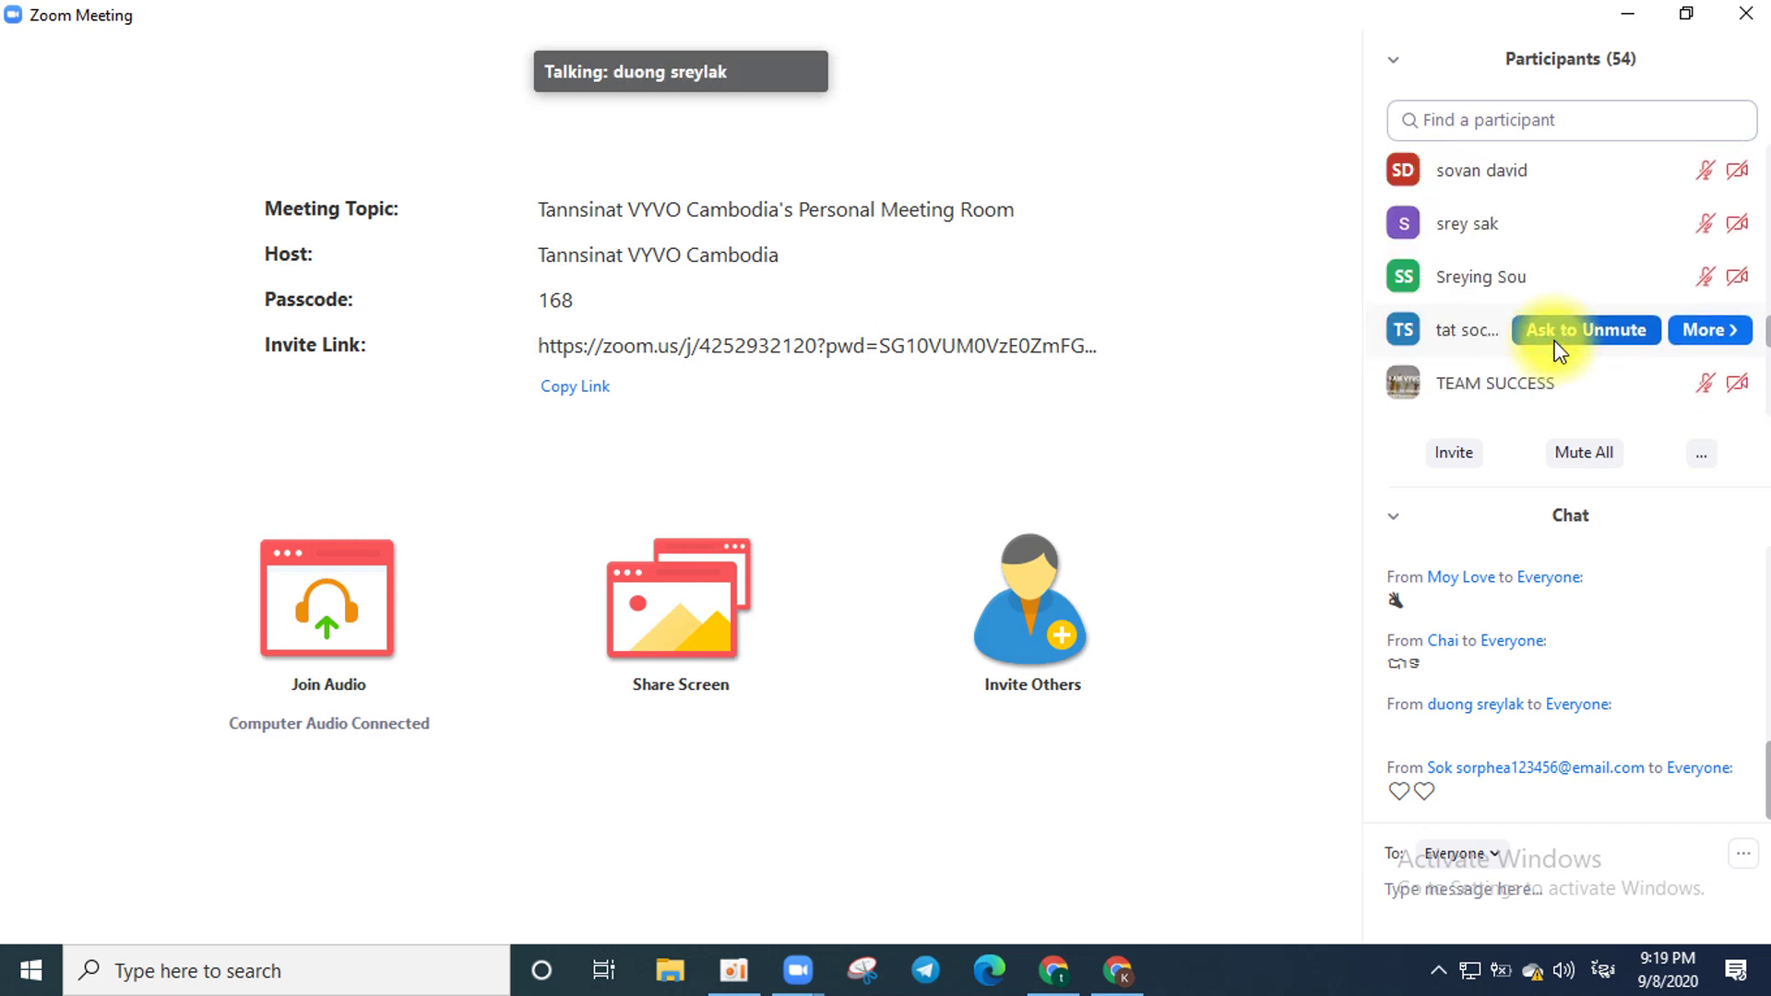
scroll(1557, 350, "down", 8)
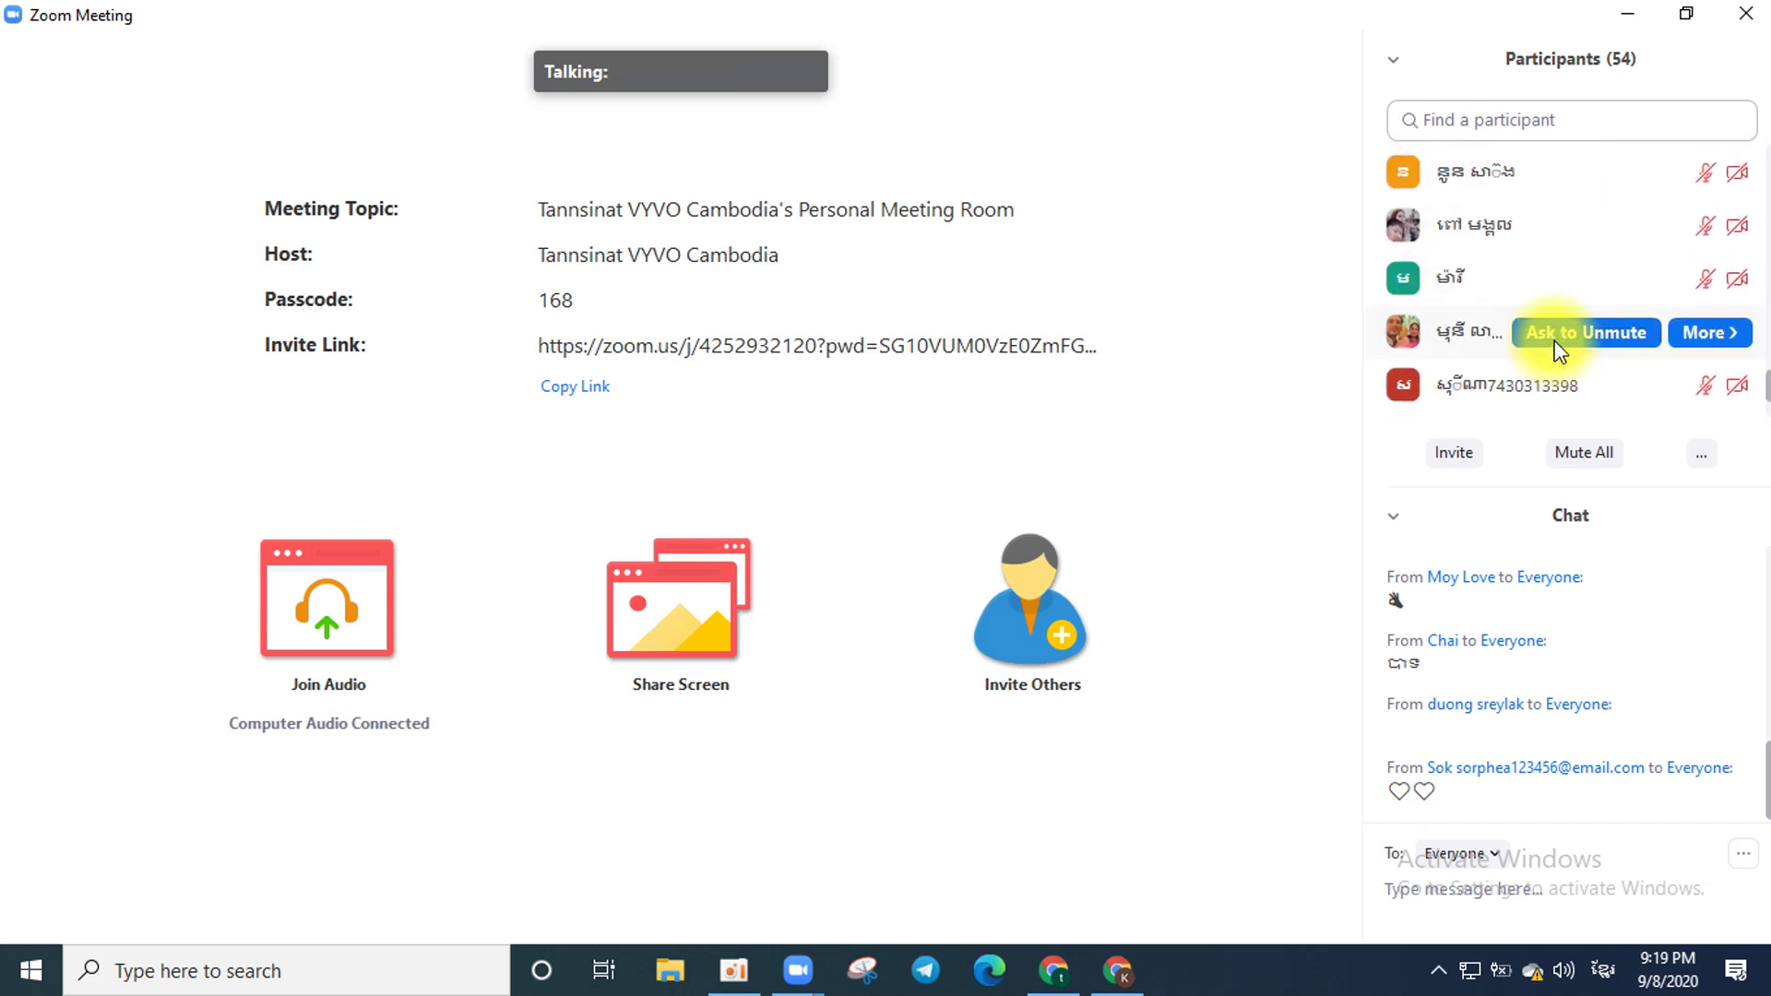
scroll(1558, 352, "down", 2)
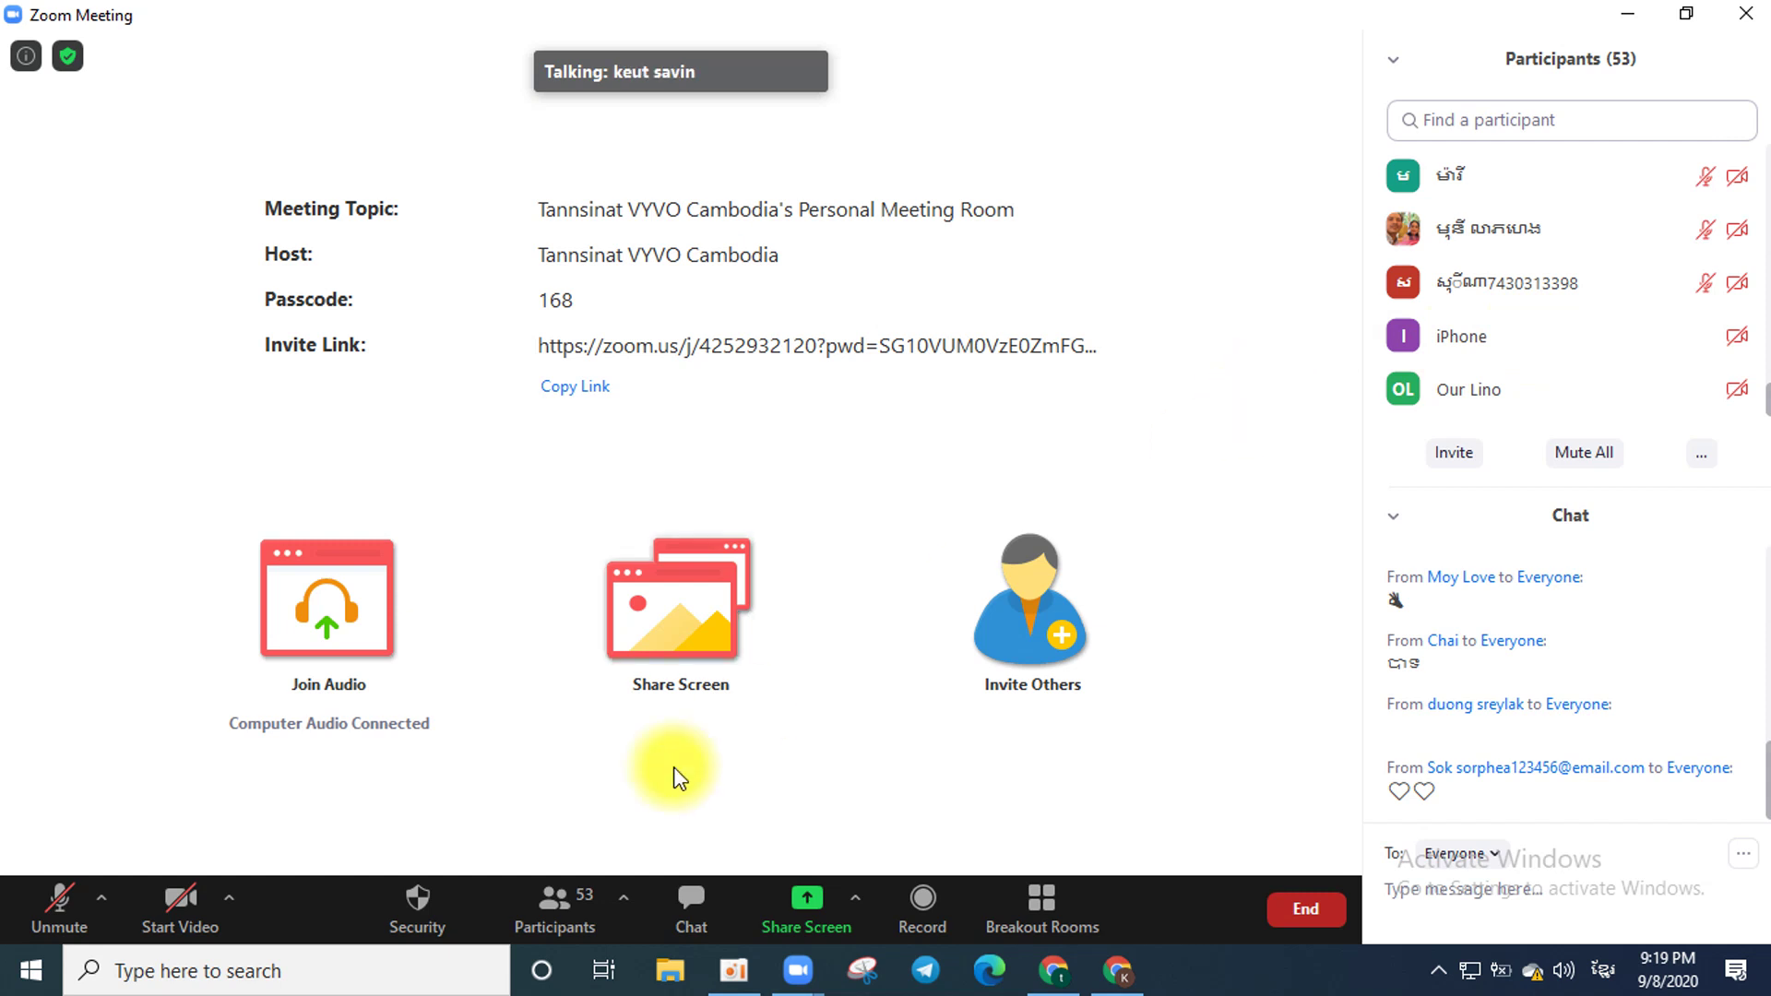
Share only the computer sound with the Zoom meeting and unmute the host's microphone.
left_click(849, 897)
left_click(815, 910)
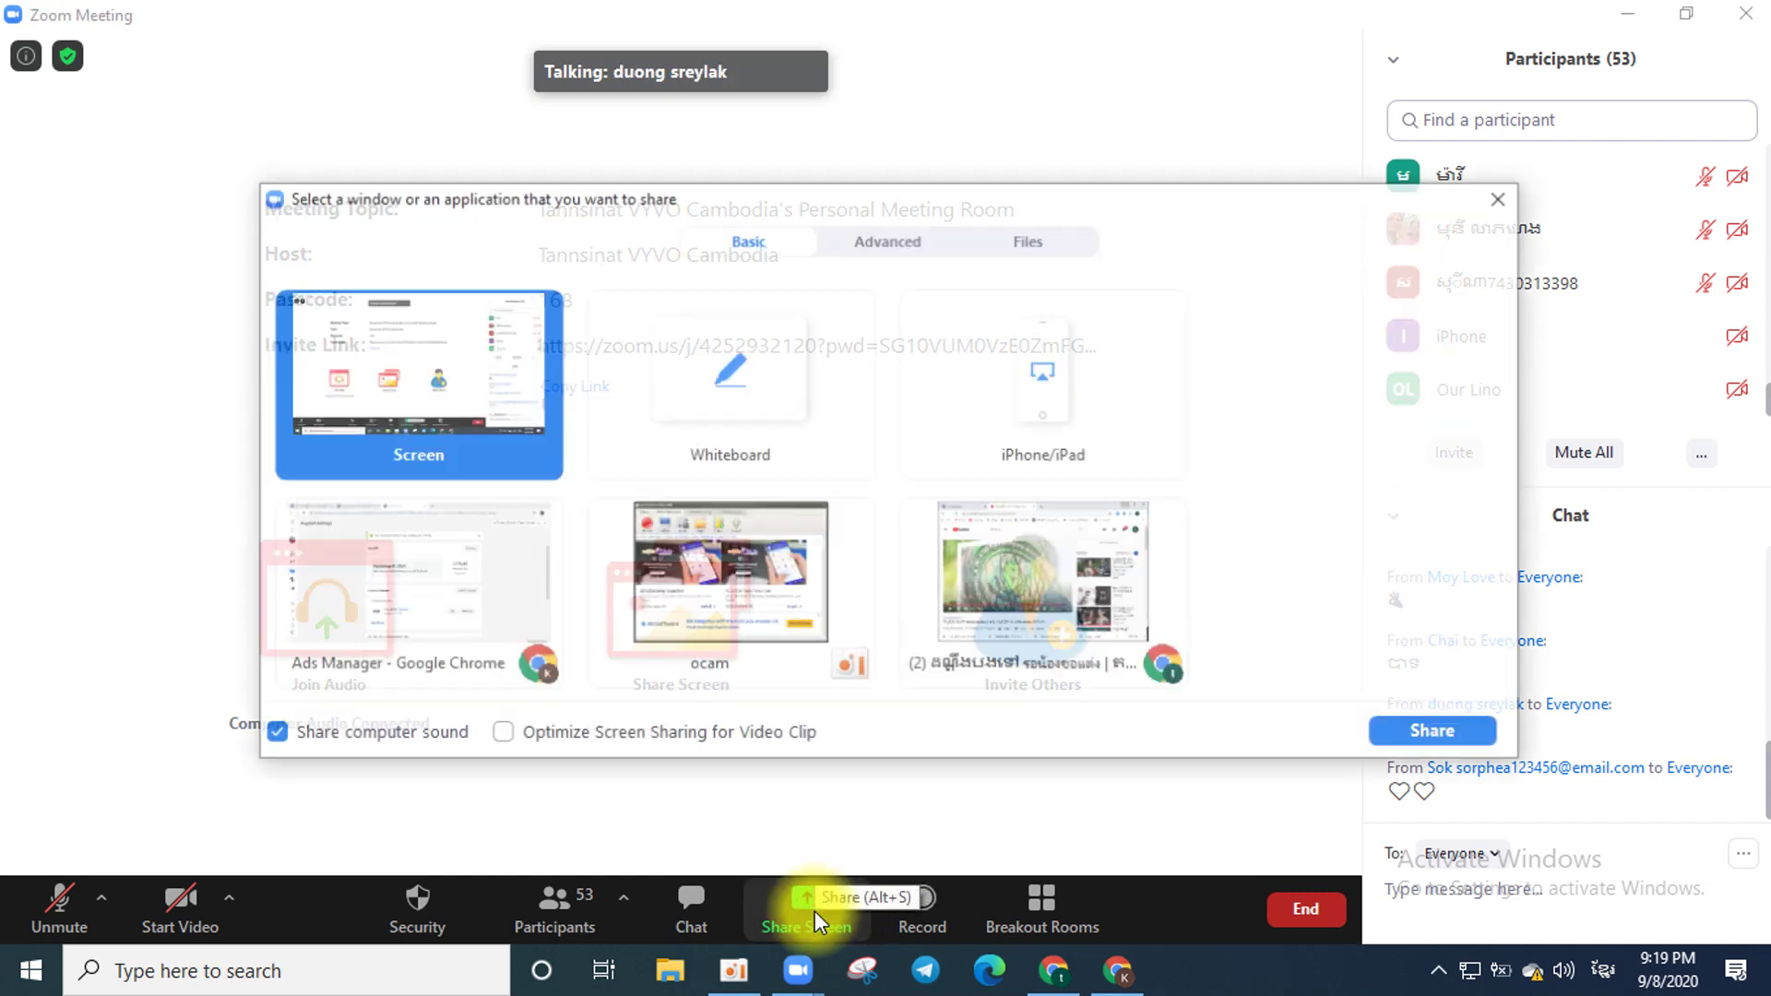
left_click(883, 240)
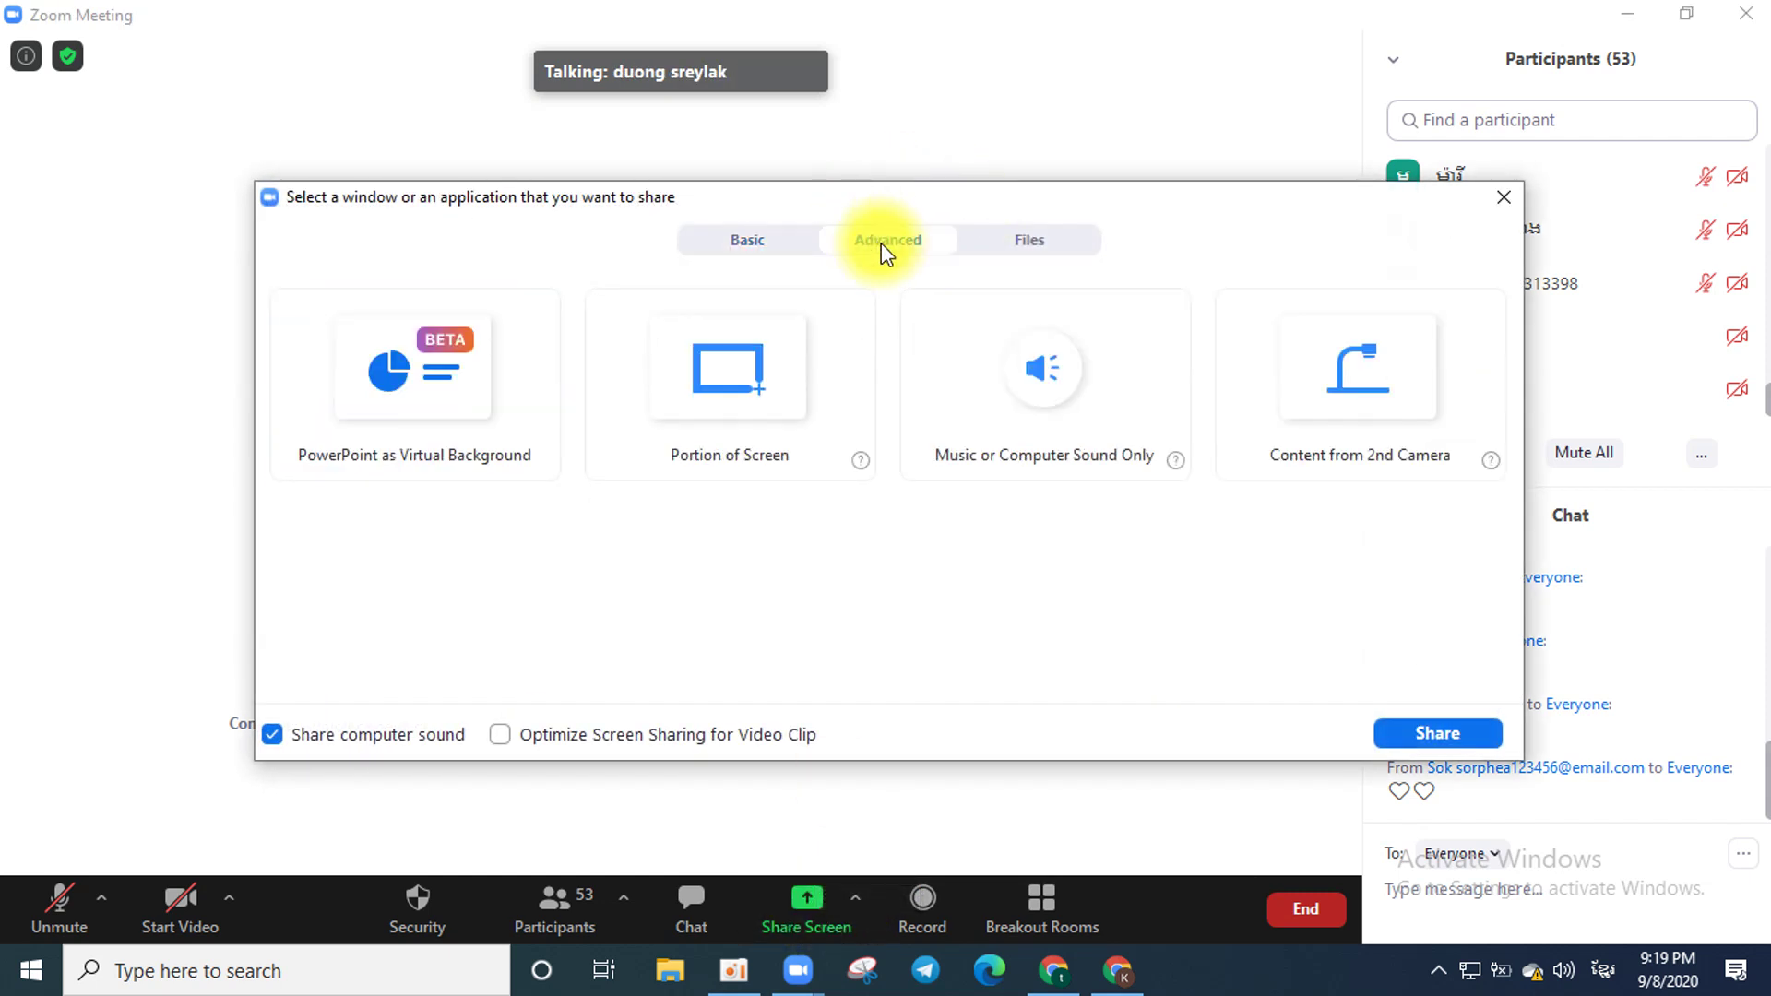
left_click(1032, 397)
left_click(1436, 733)
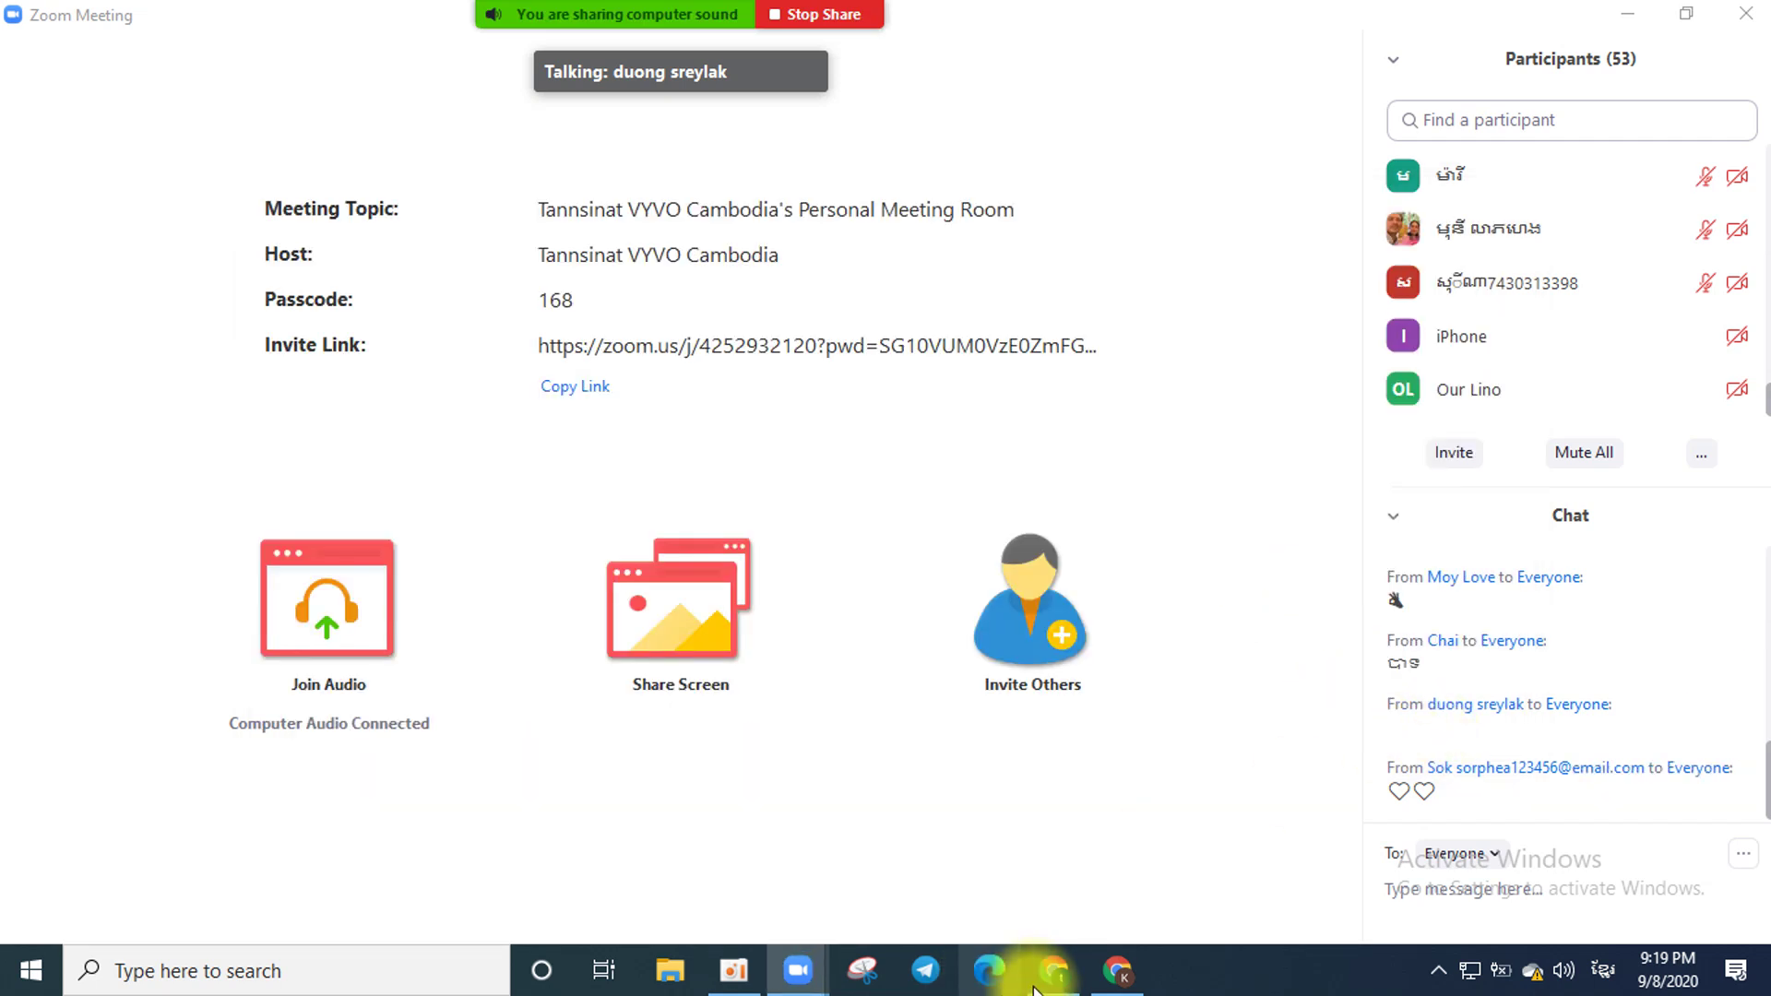
mouse_move(81, 910)
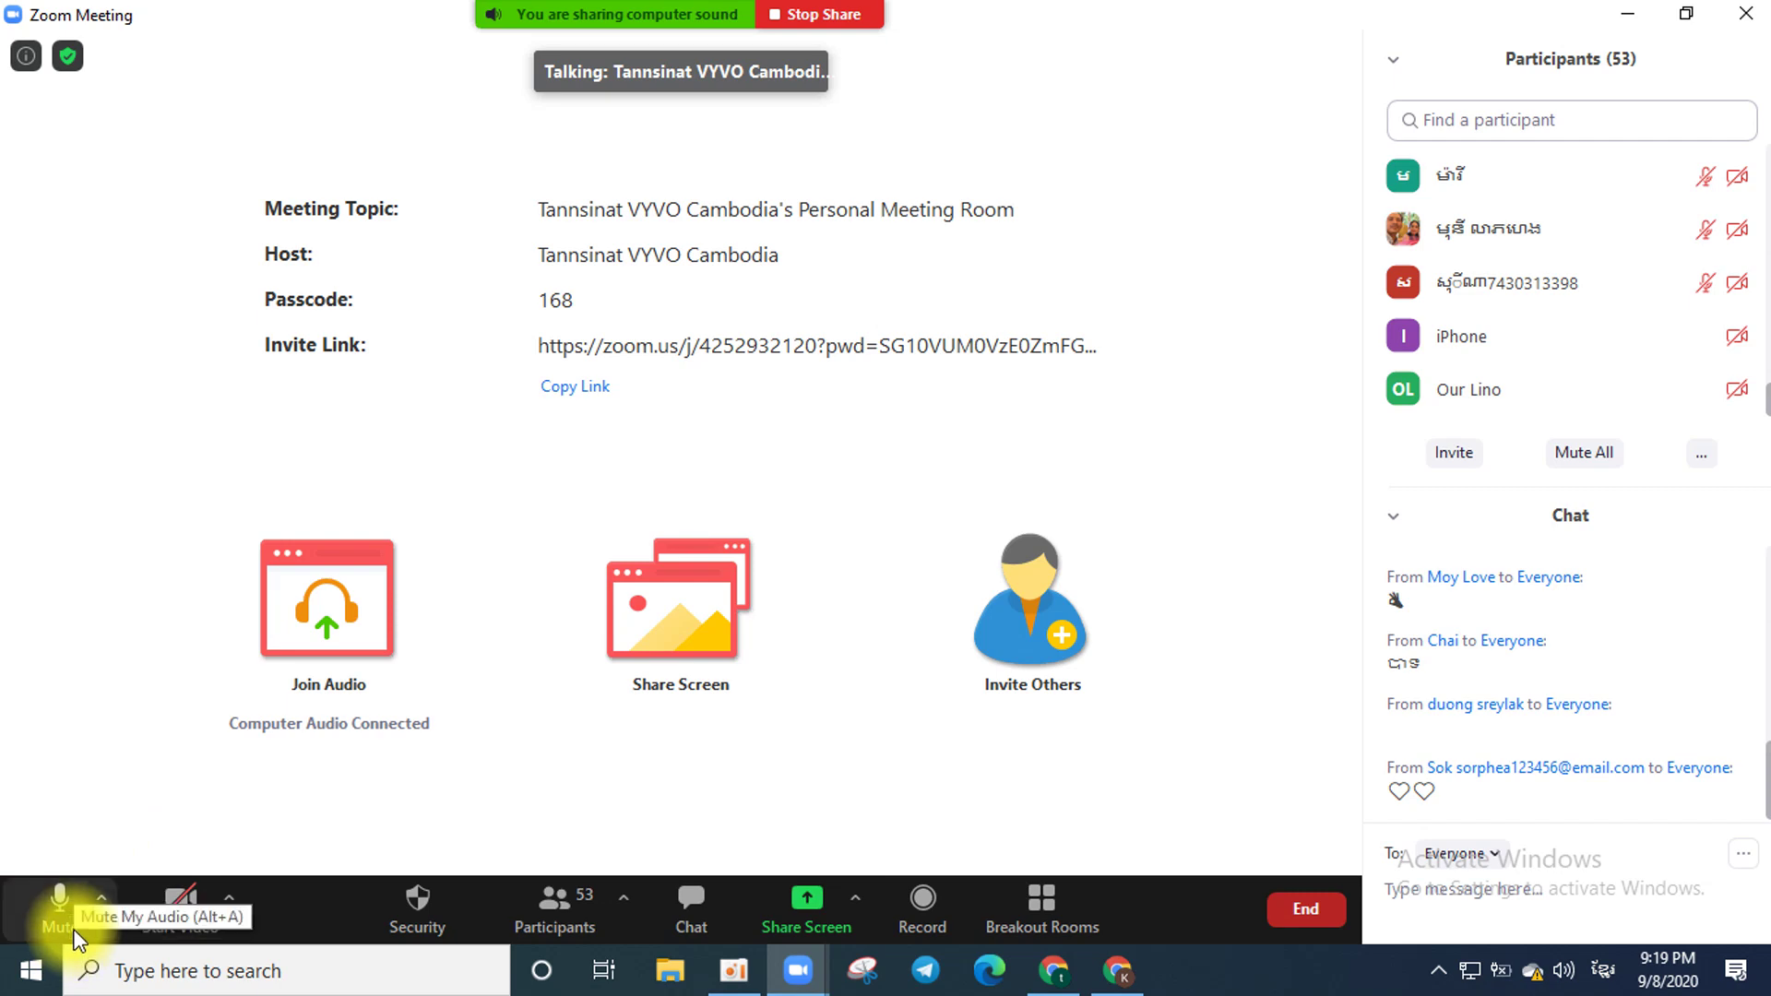
Switch to the YouTube page in Chrome and maximize its window.
left_click(1051, 976)
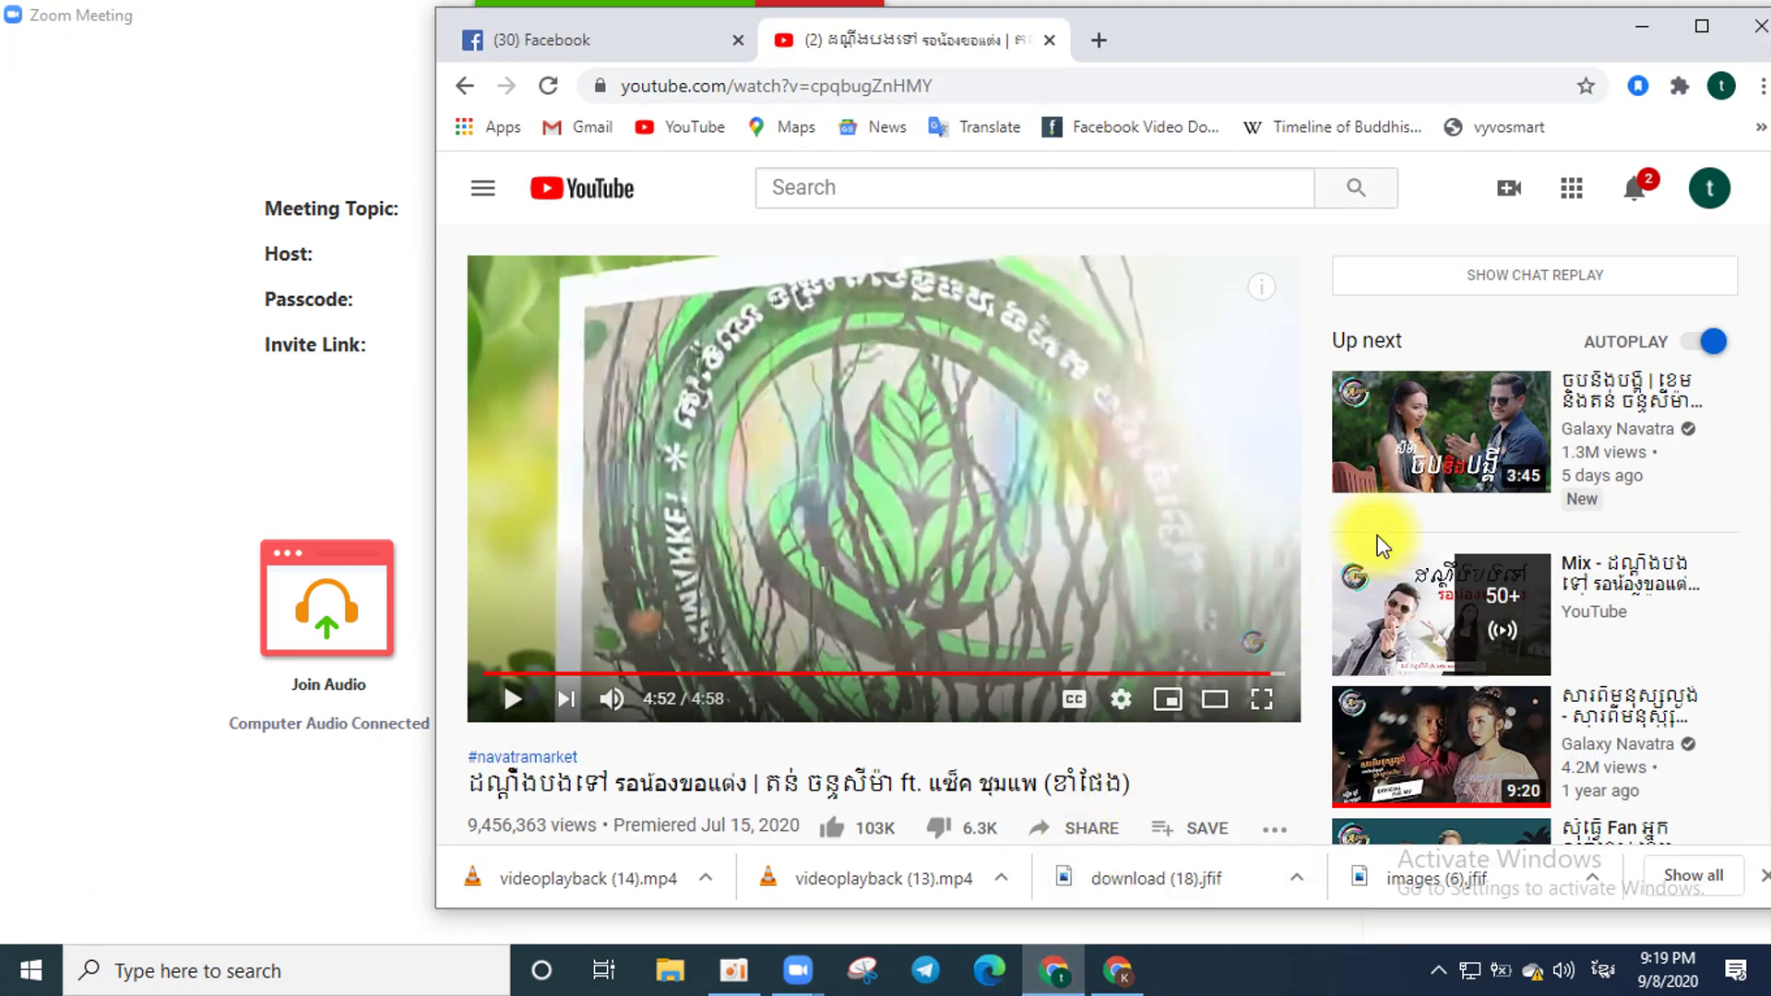
scroll(1407, 585, "down", 3)
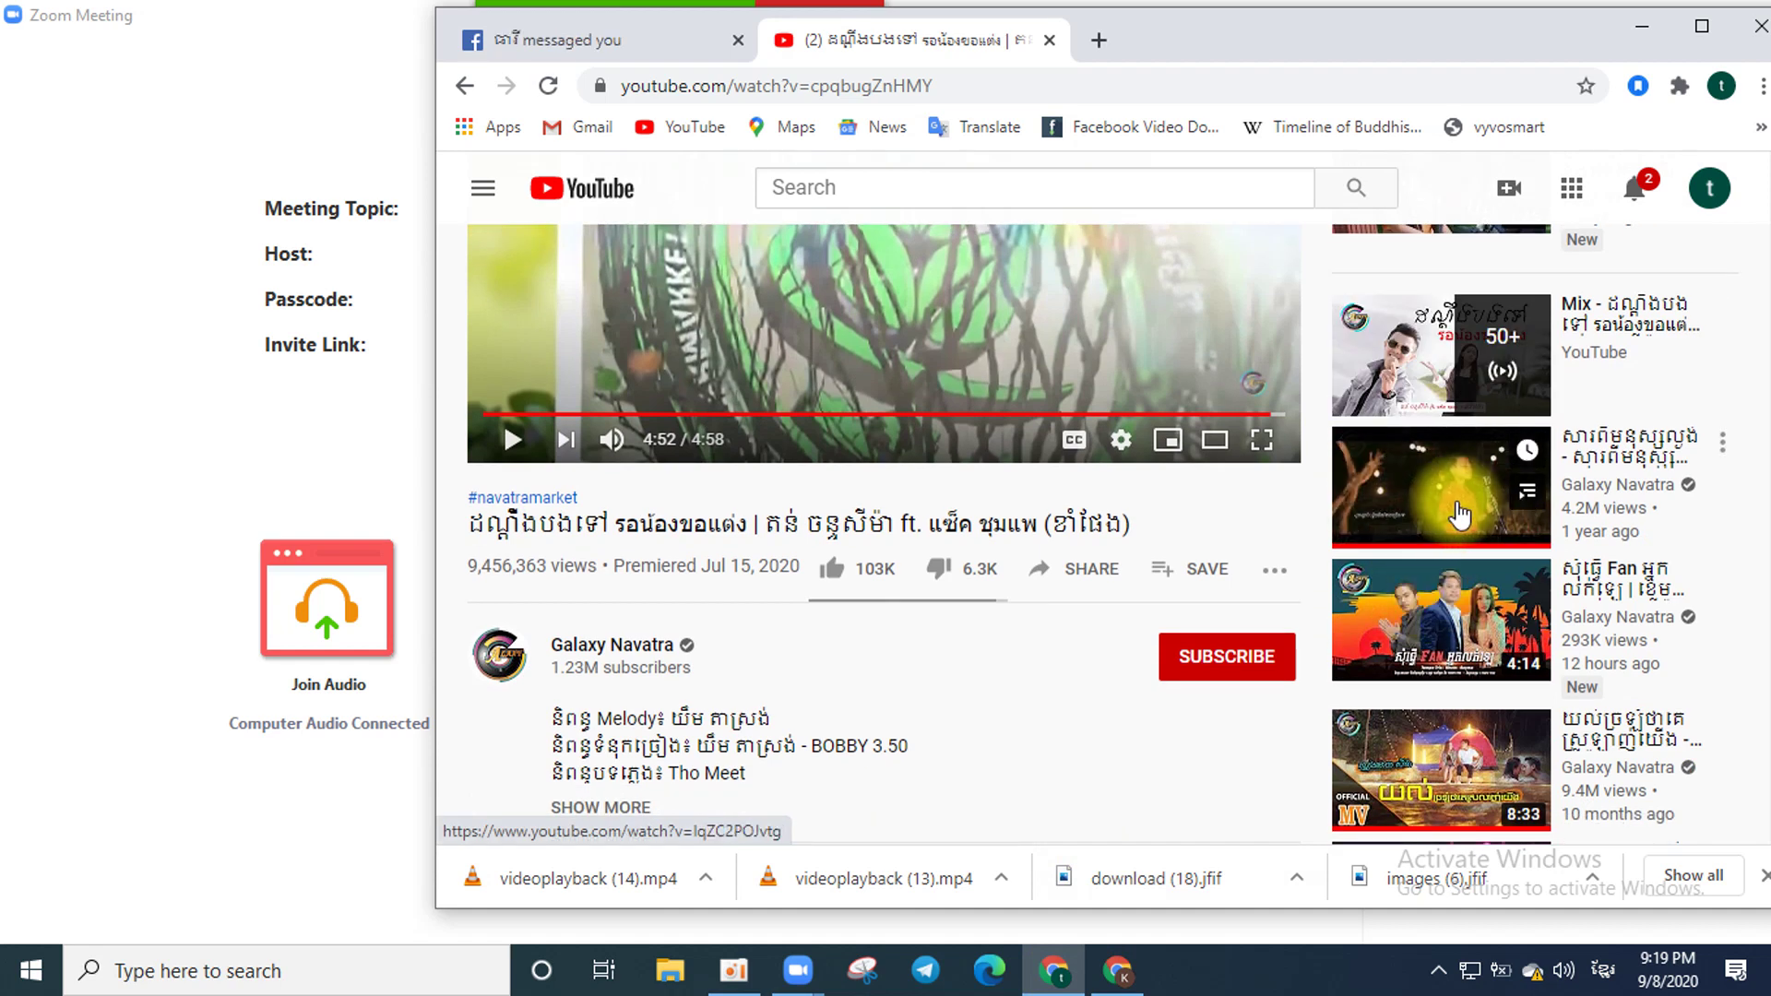
scroll(1416, 664, "down", 2)
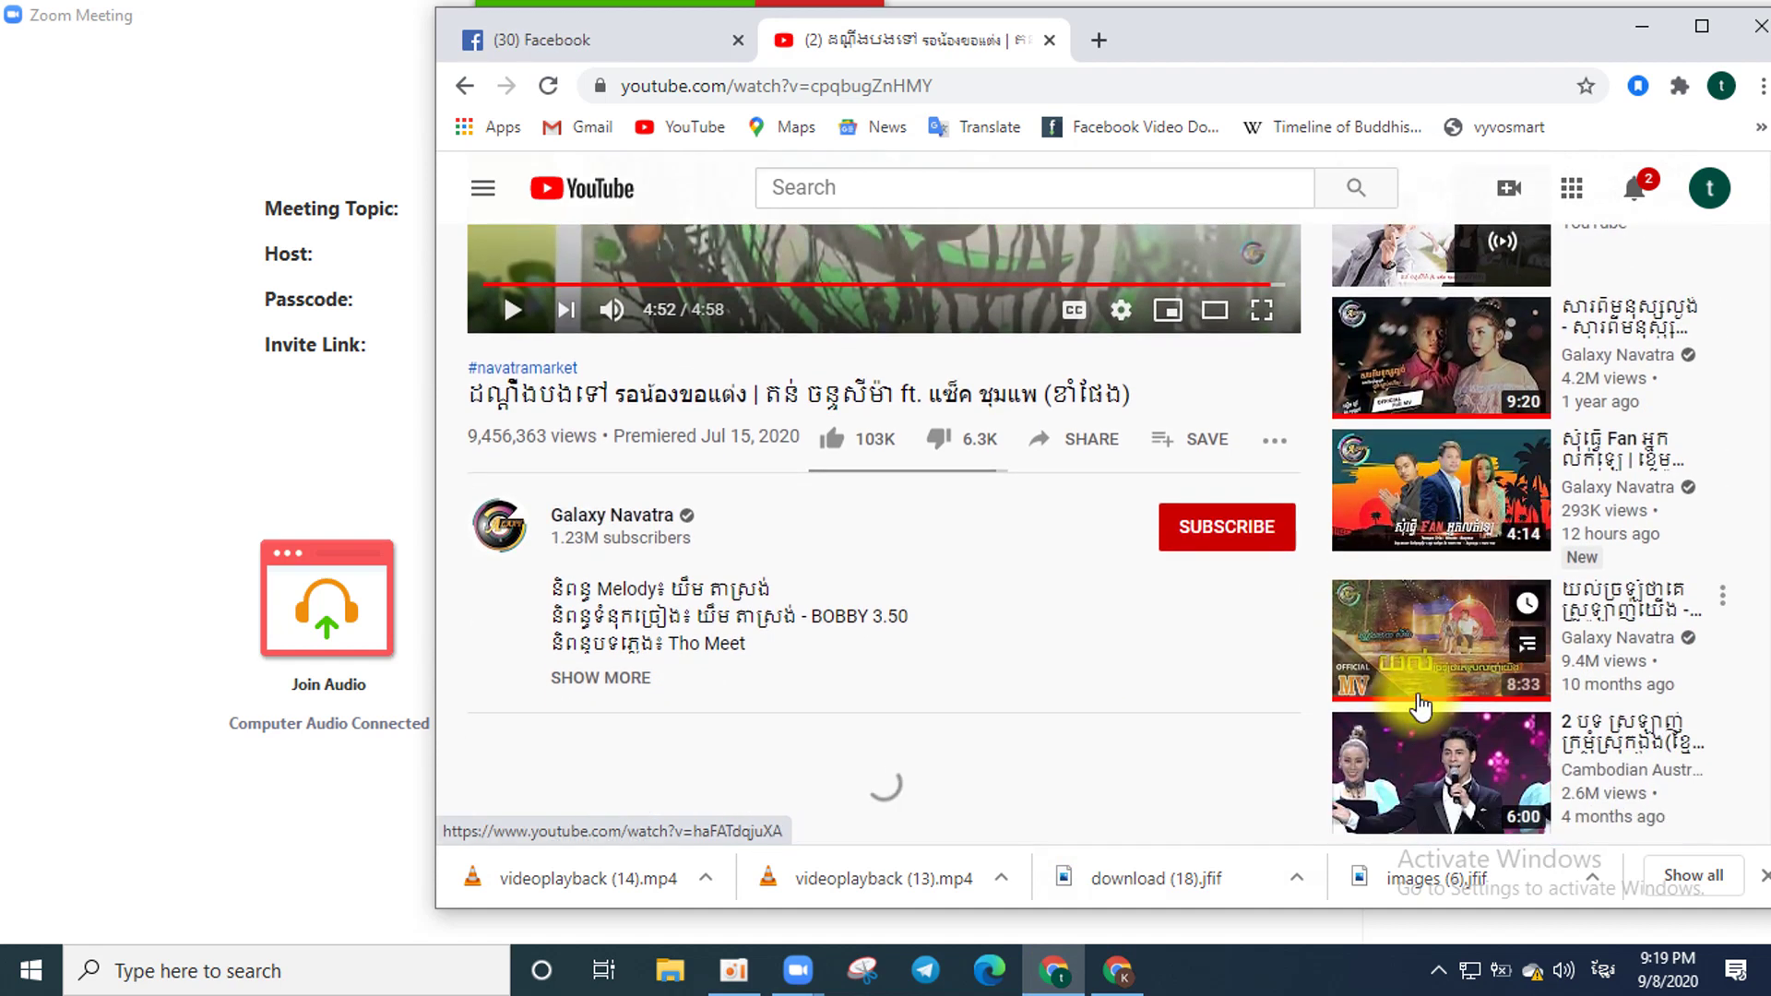
scroll(1420, 682, "up", 4)
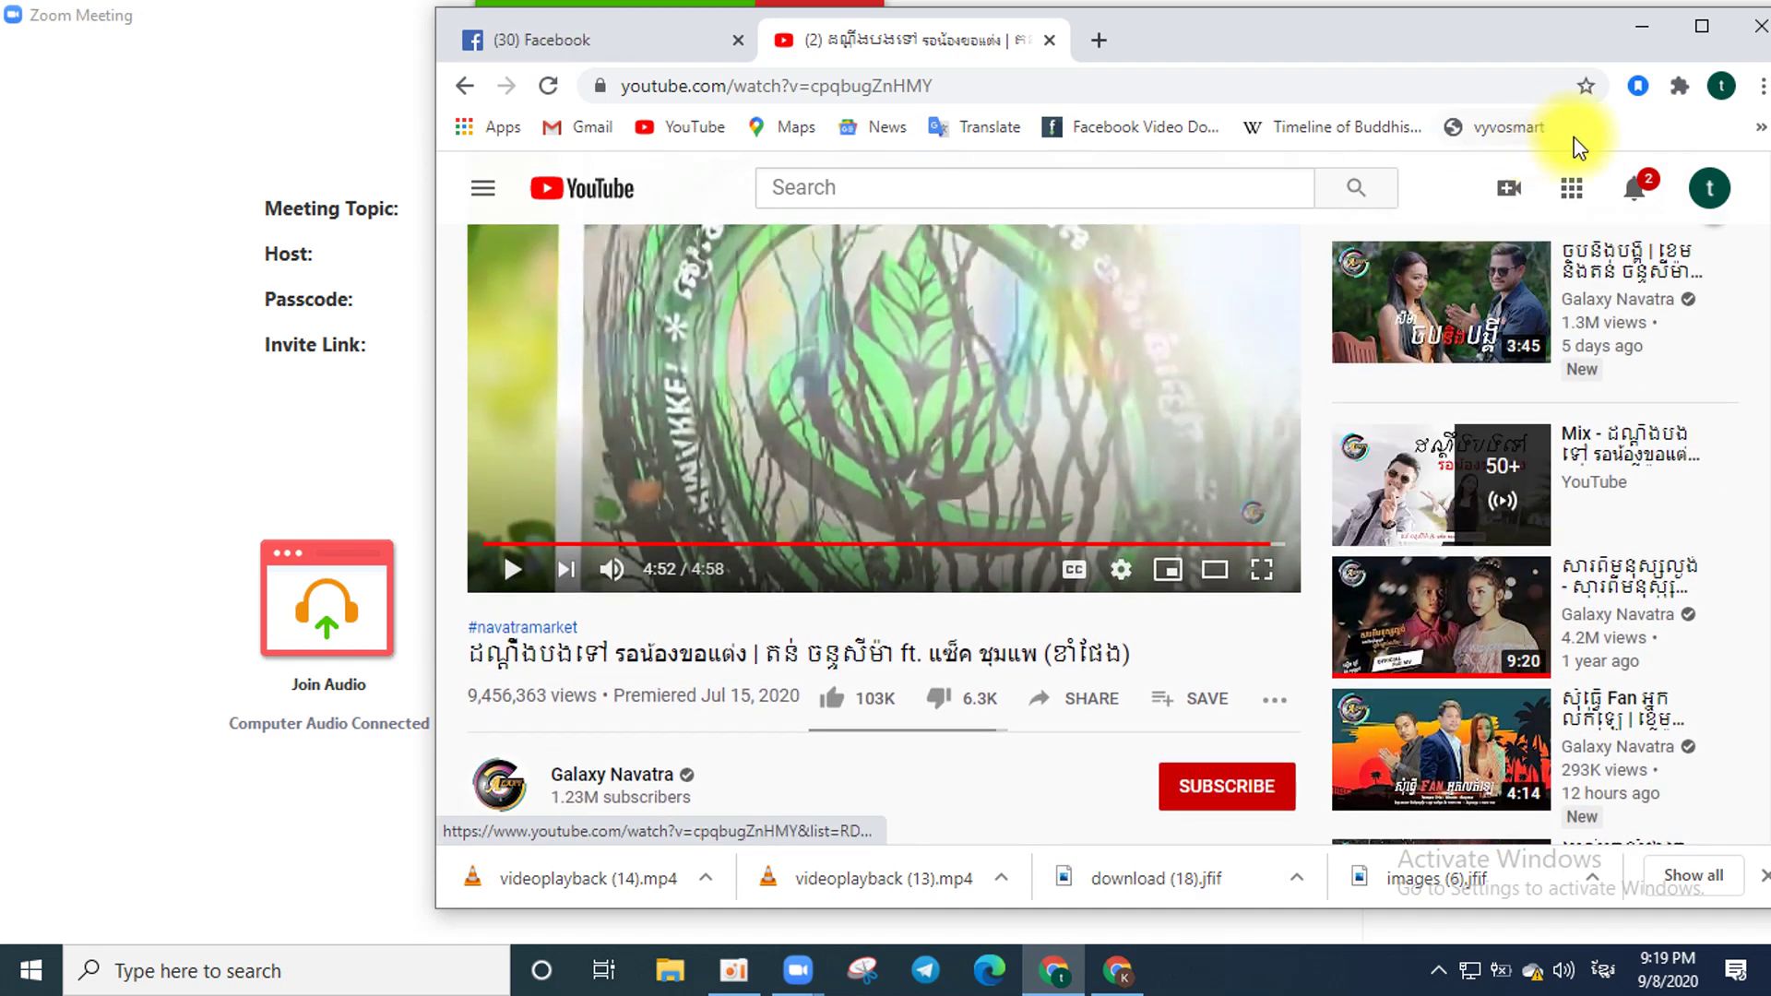
left_click(1703, 36)
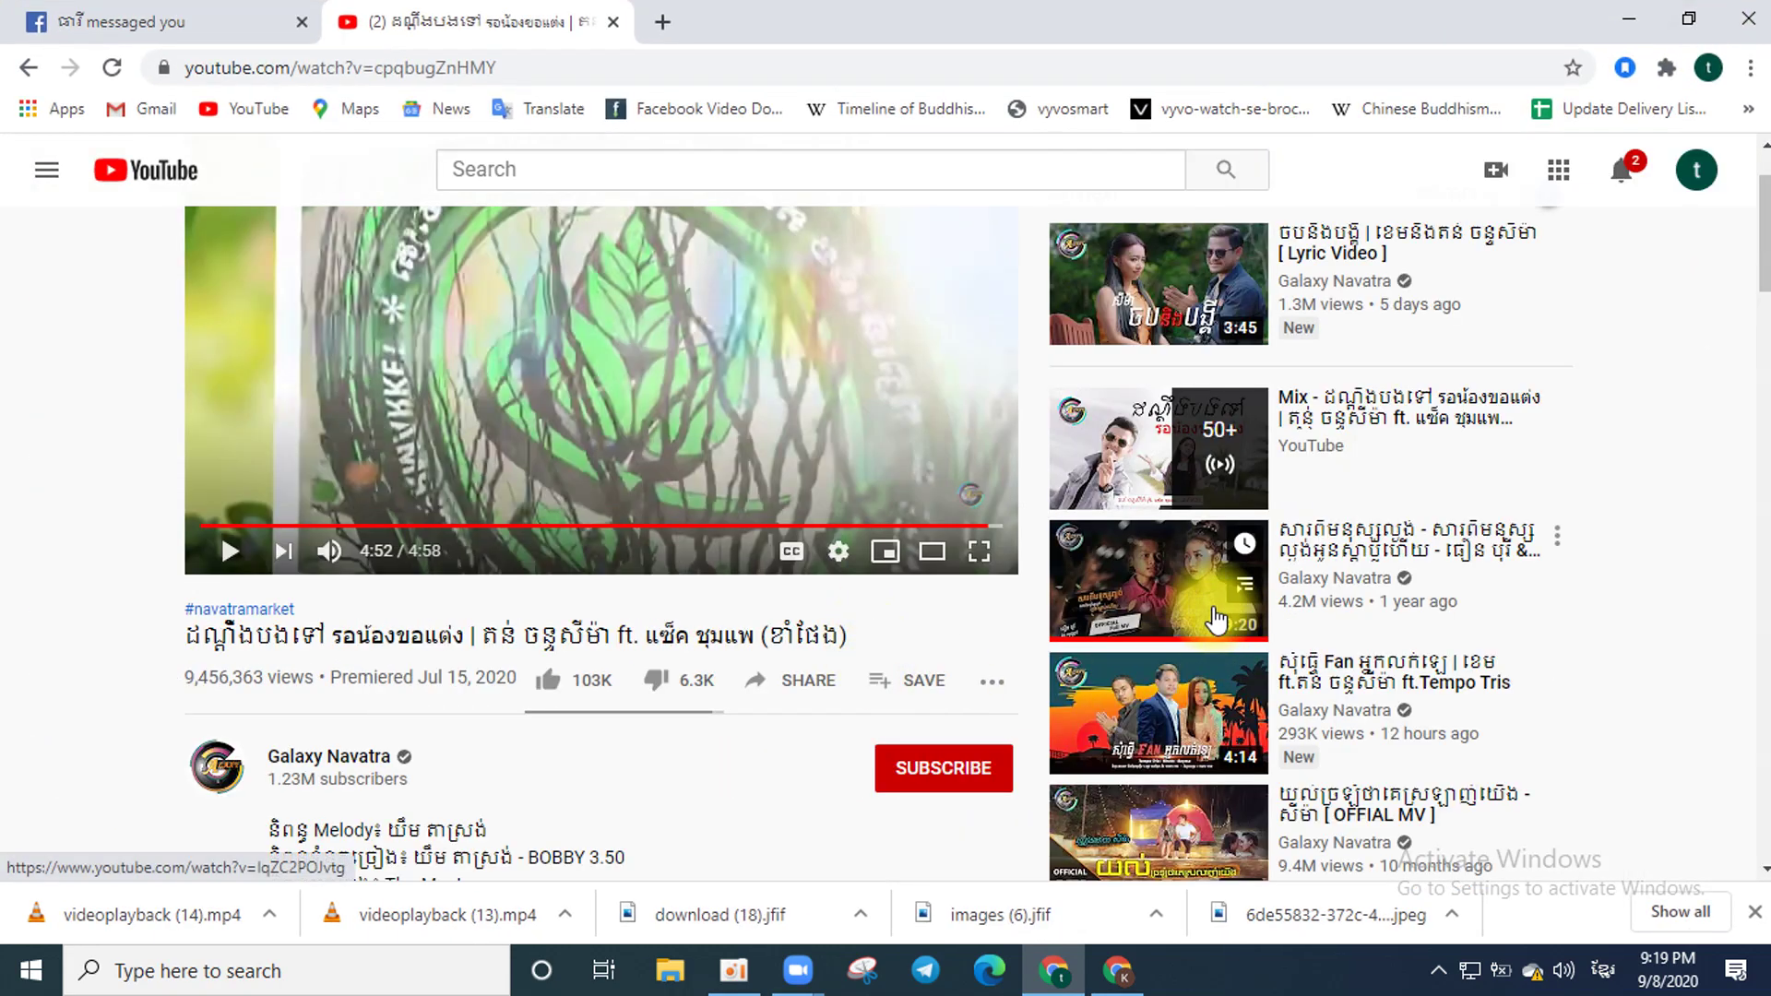
Look through the suggested music videos beside the paused video for another song to play.
scroll(1226, 611, "down", 7)
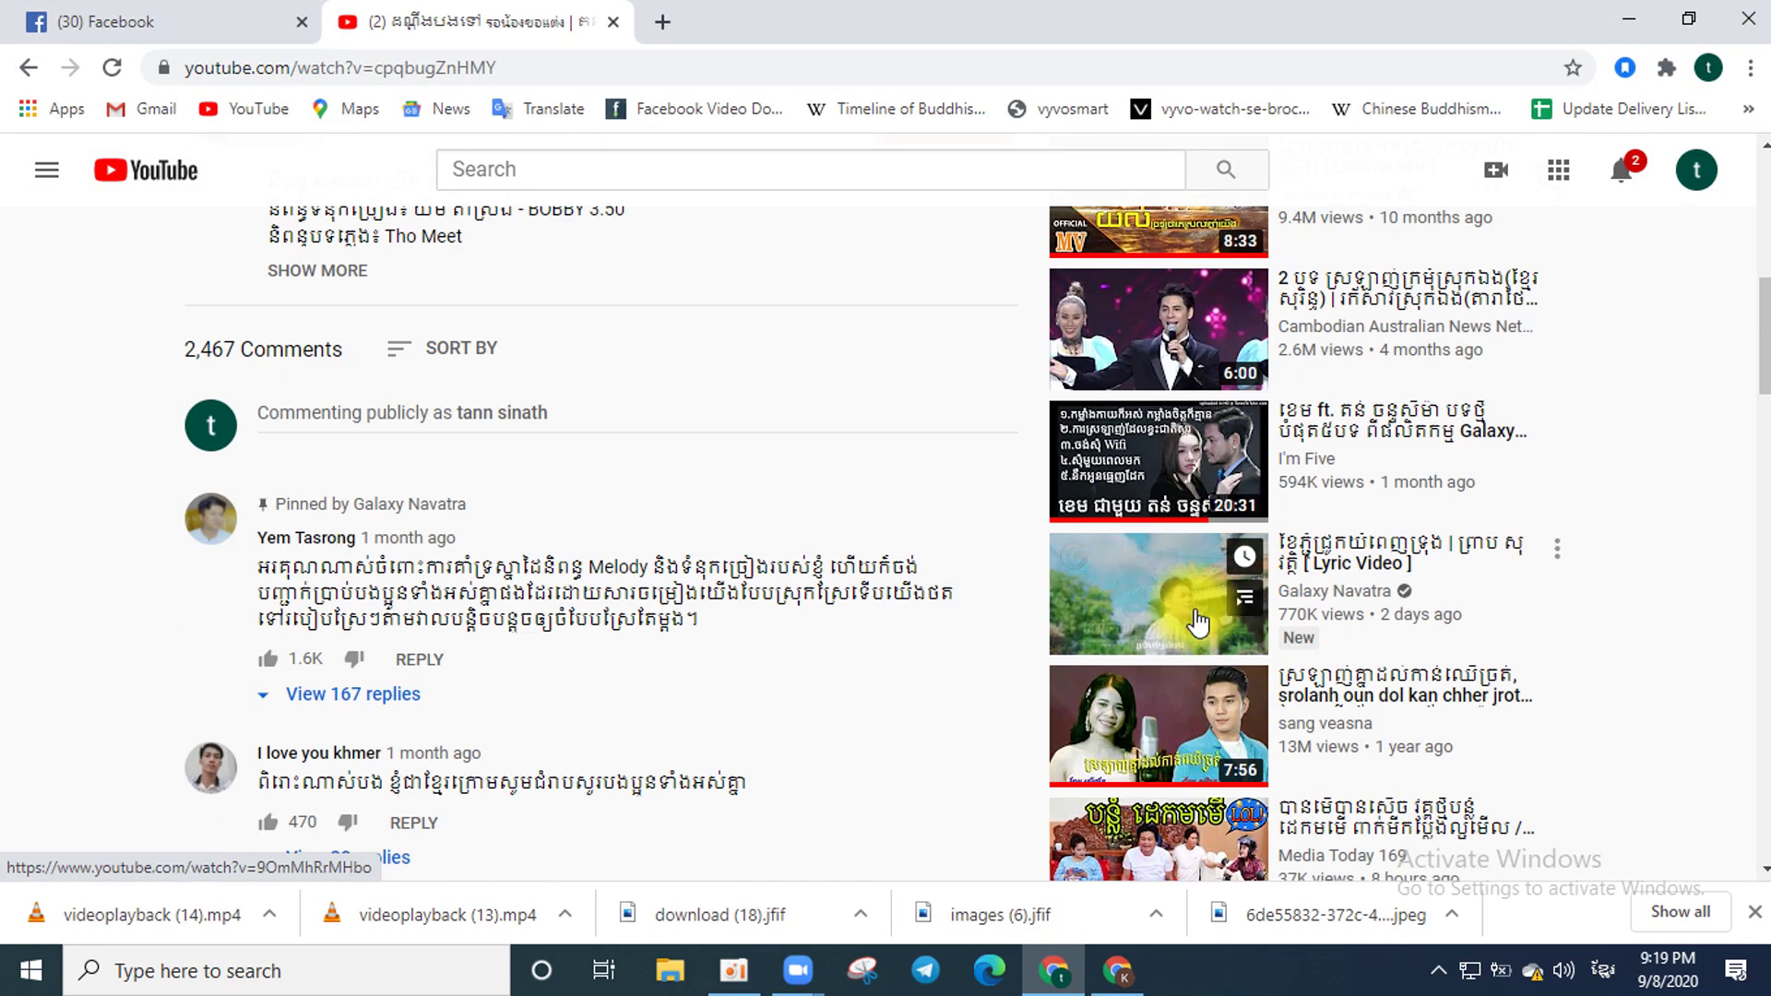
scroll(1199, 624, "down", 3)
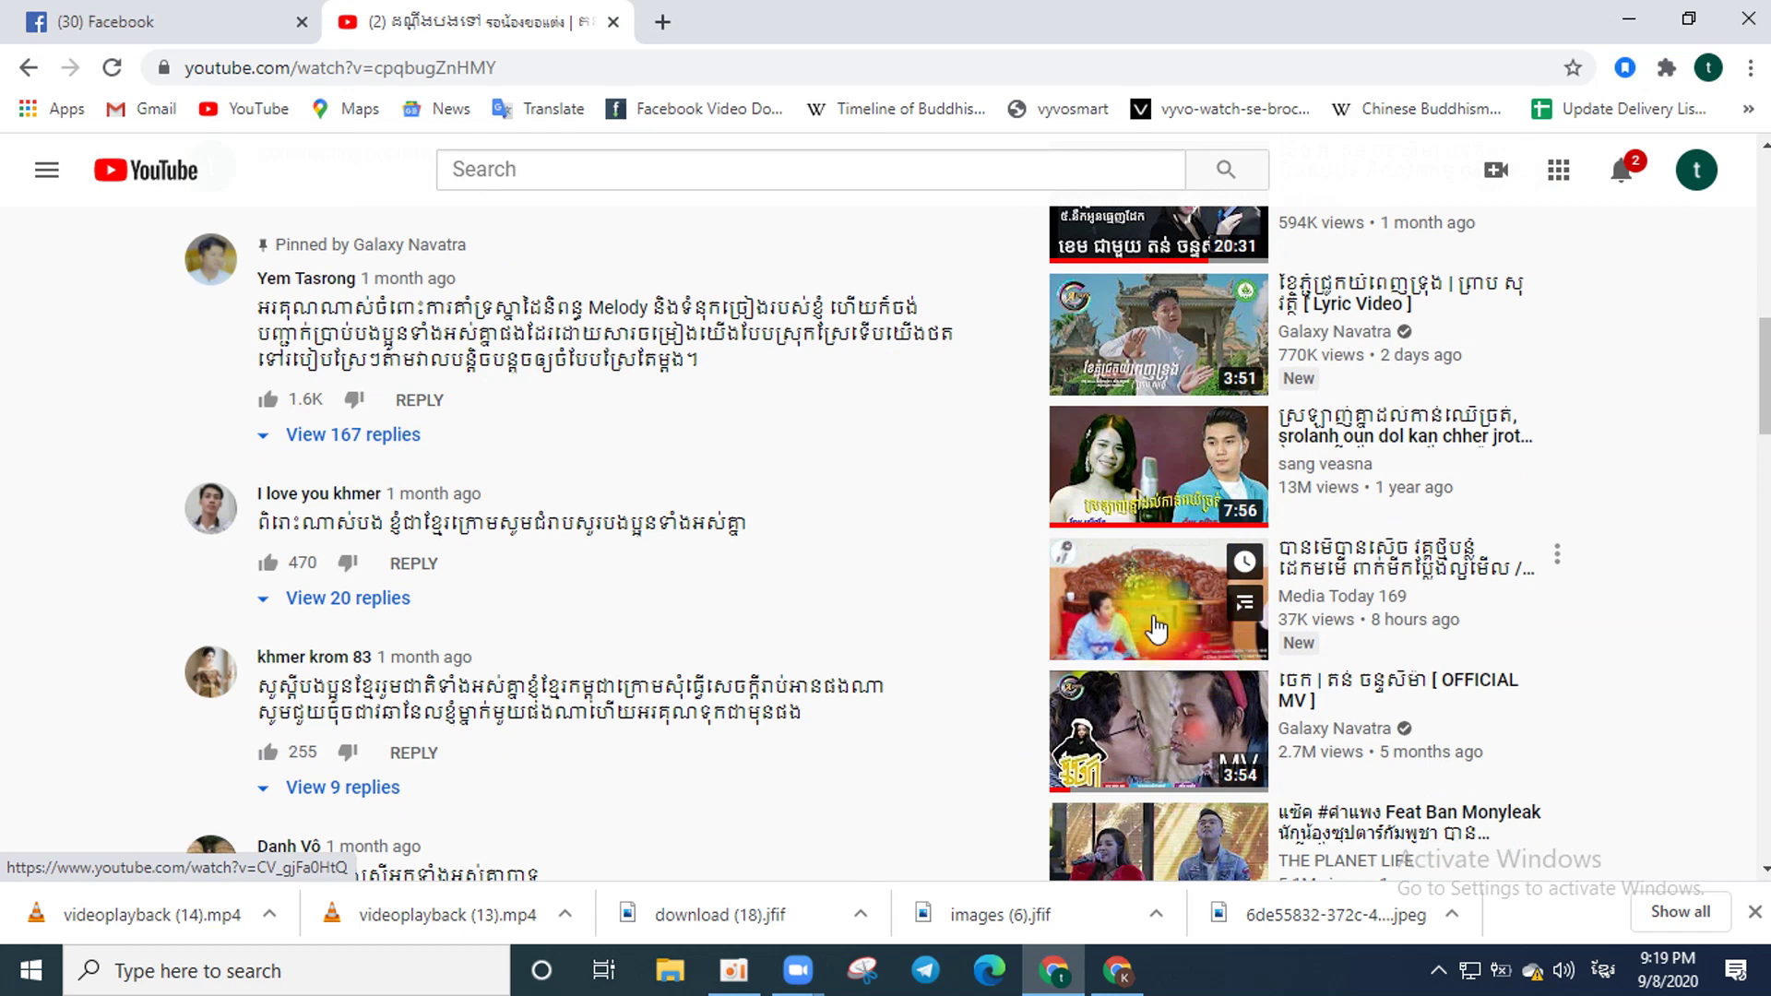
scroll(1156, 630, "down", 3)
scroll(1158, 660, "down", 3)
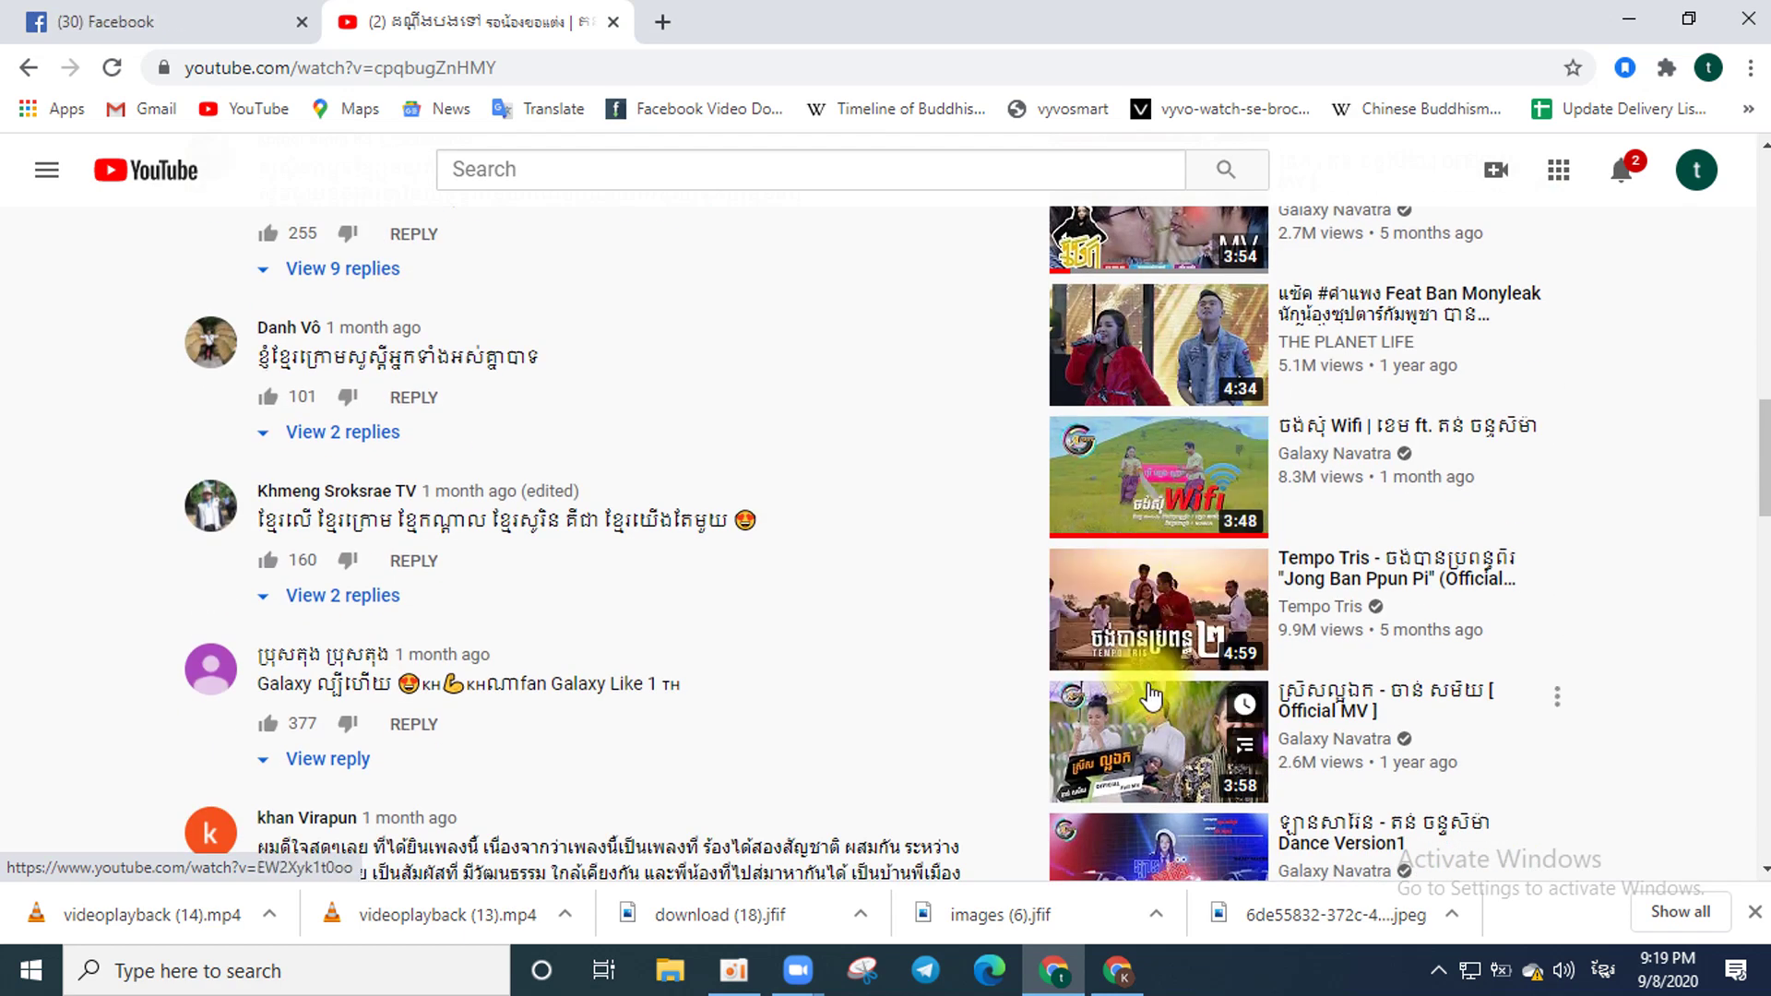
scroll(1151, 691, "down", 3)
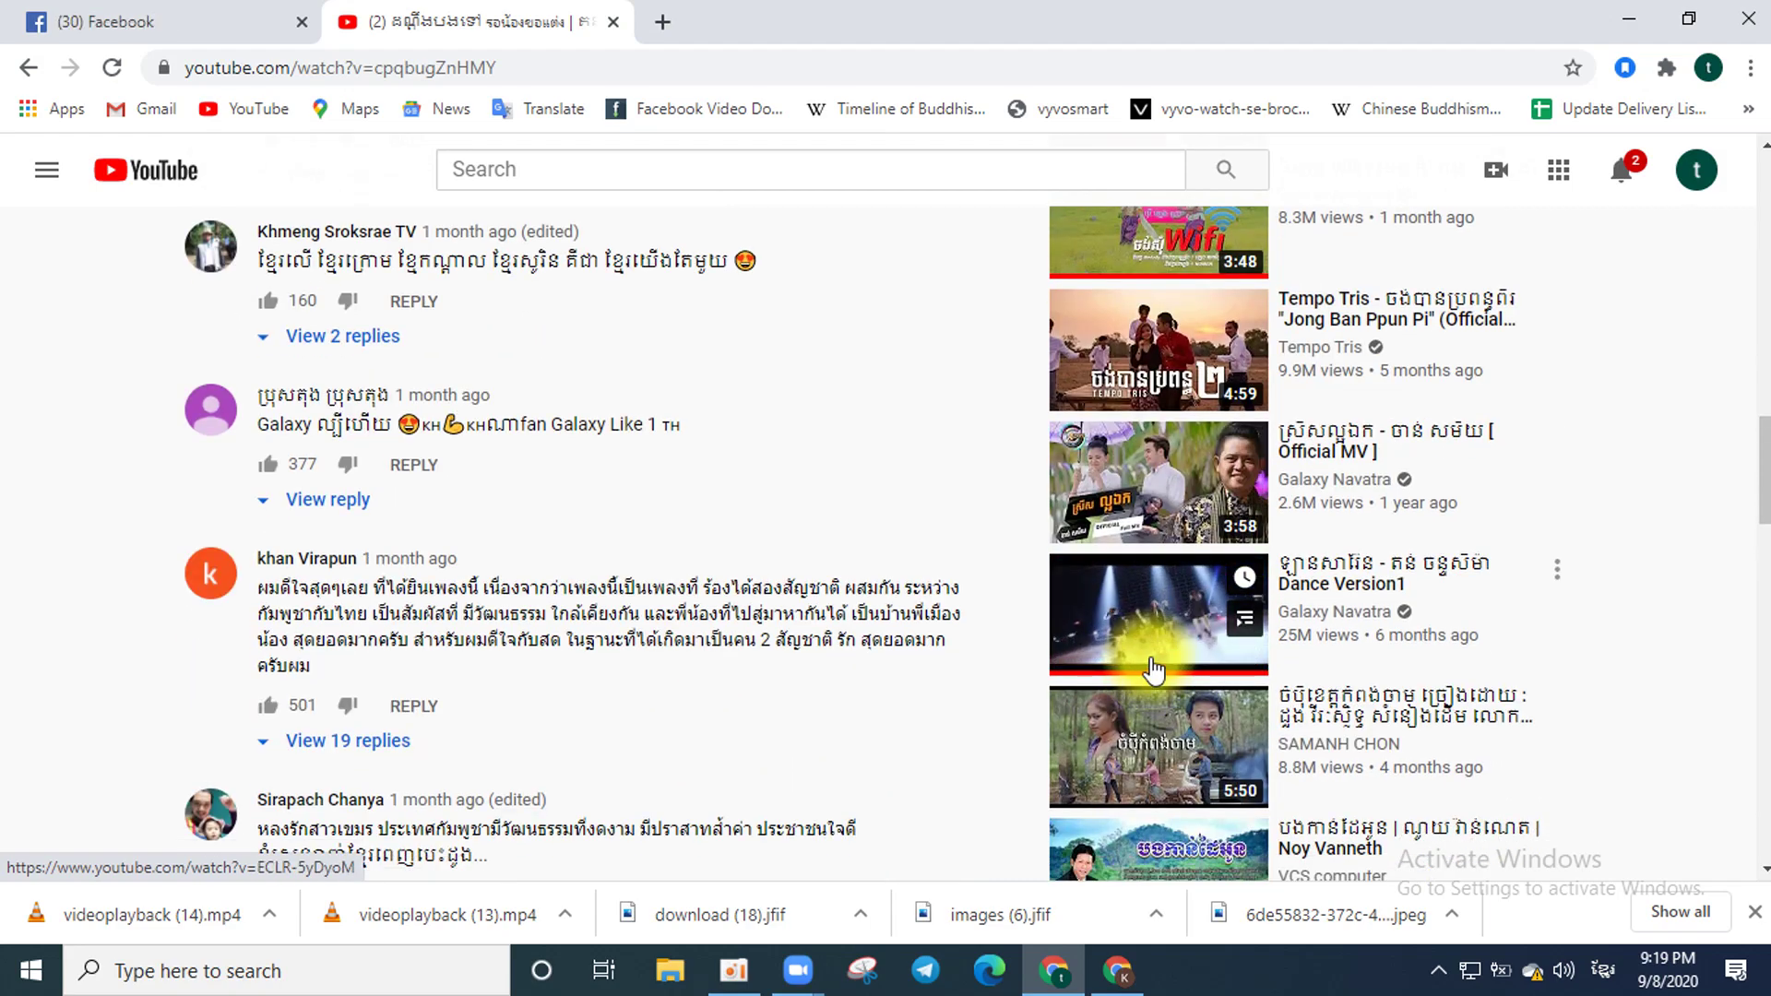
scroll(1155, 636, "up", 15)
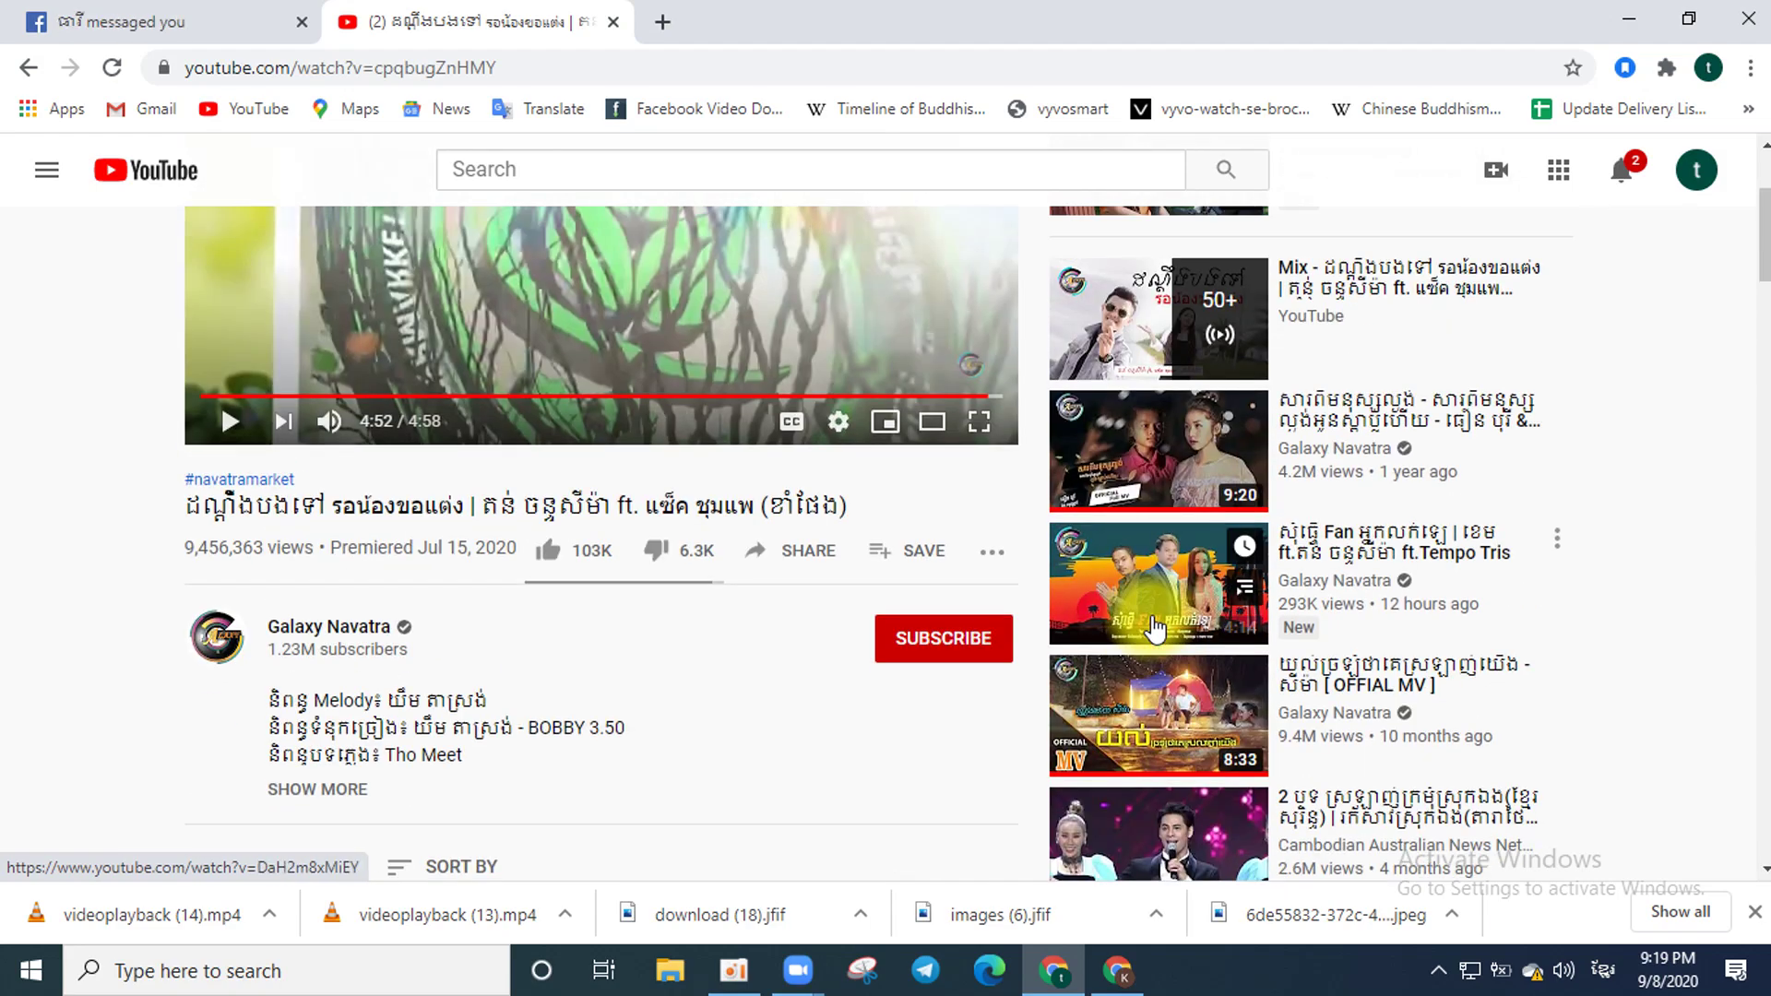
scroll(1137, 456, "down", 20)
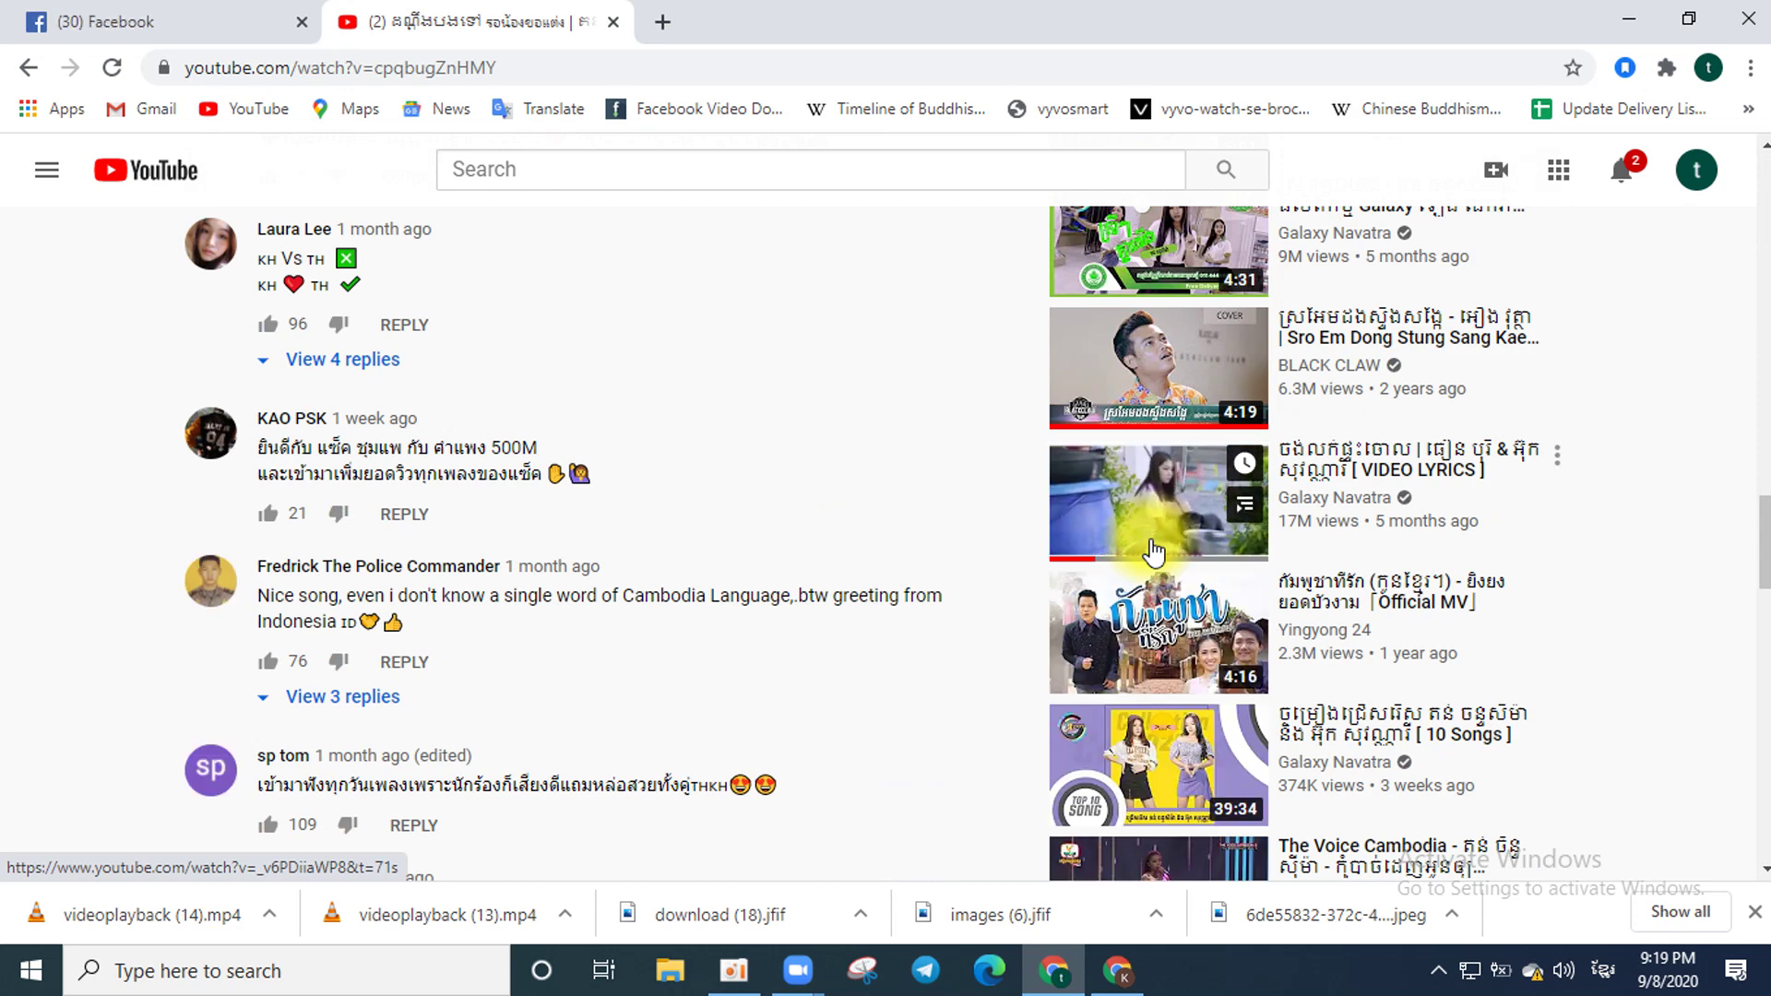
scroll(1154, 550, "down", 1)
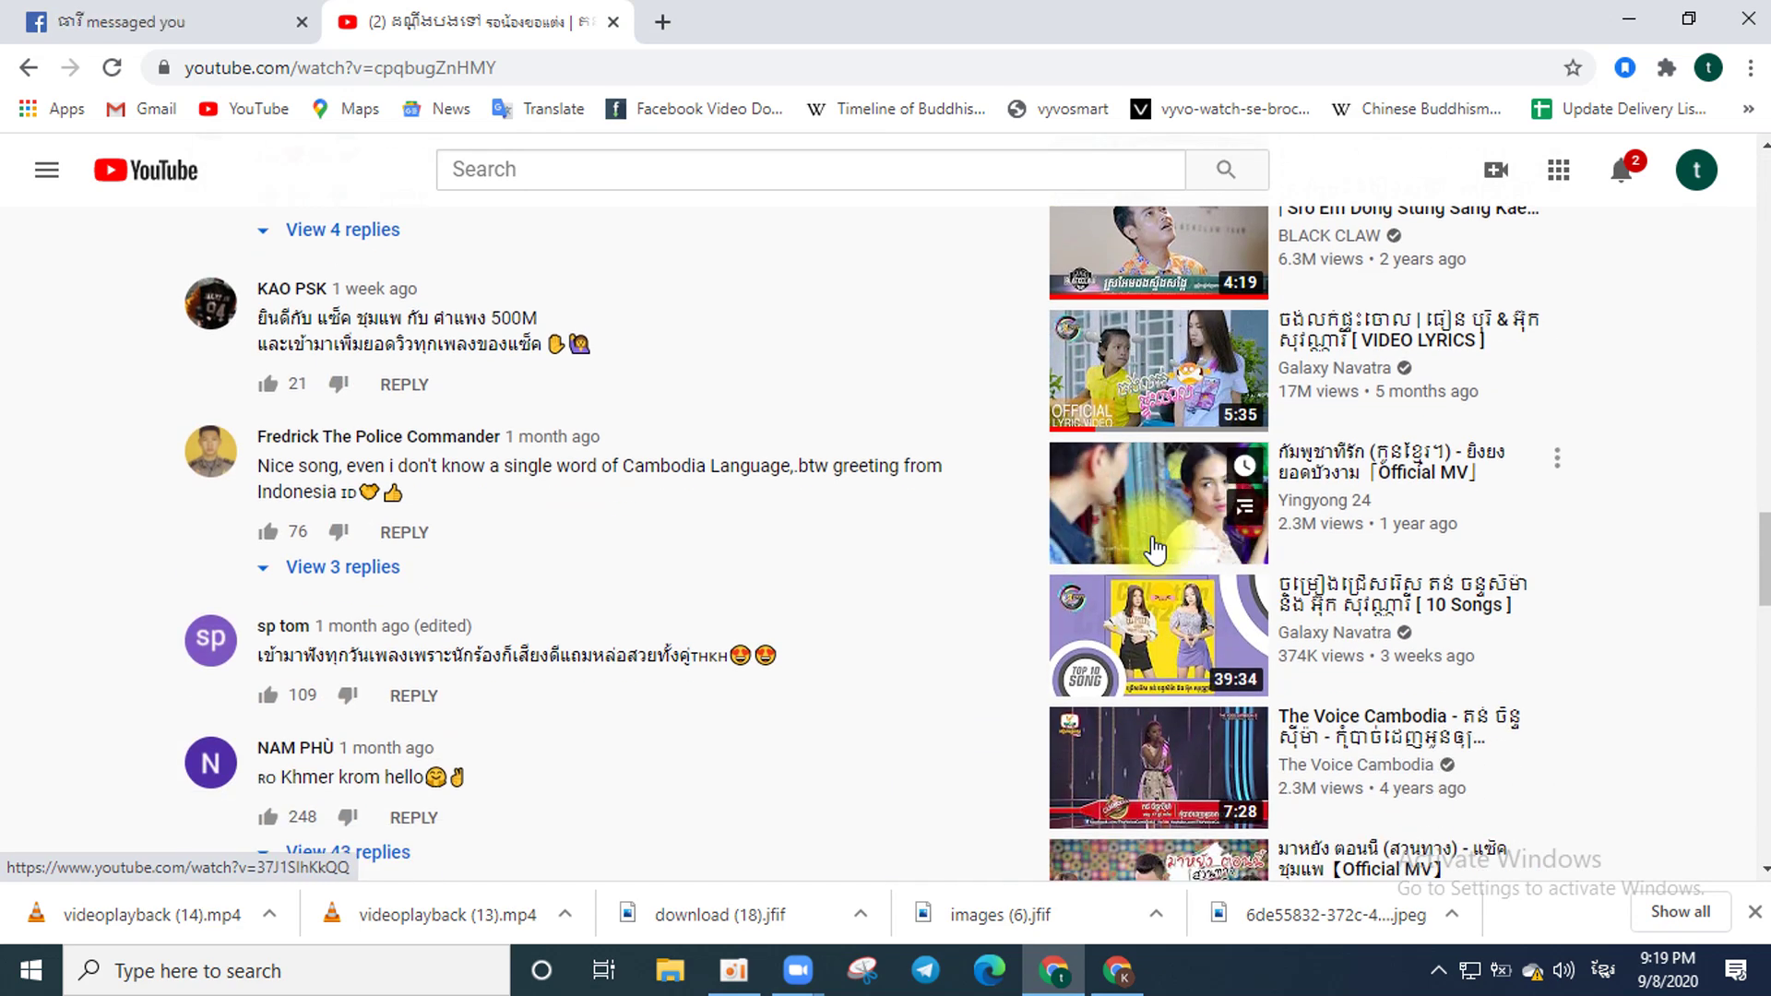
scroll(1155, 550, "down", 1)
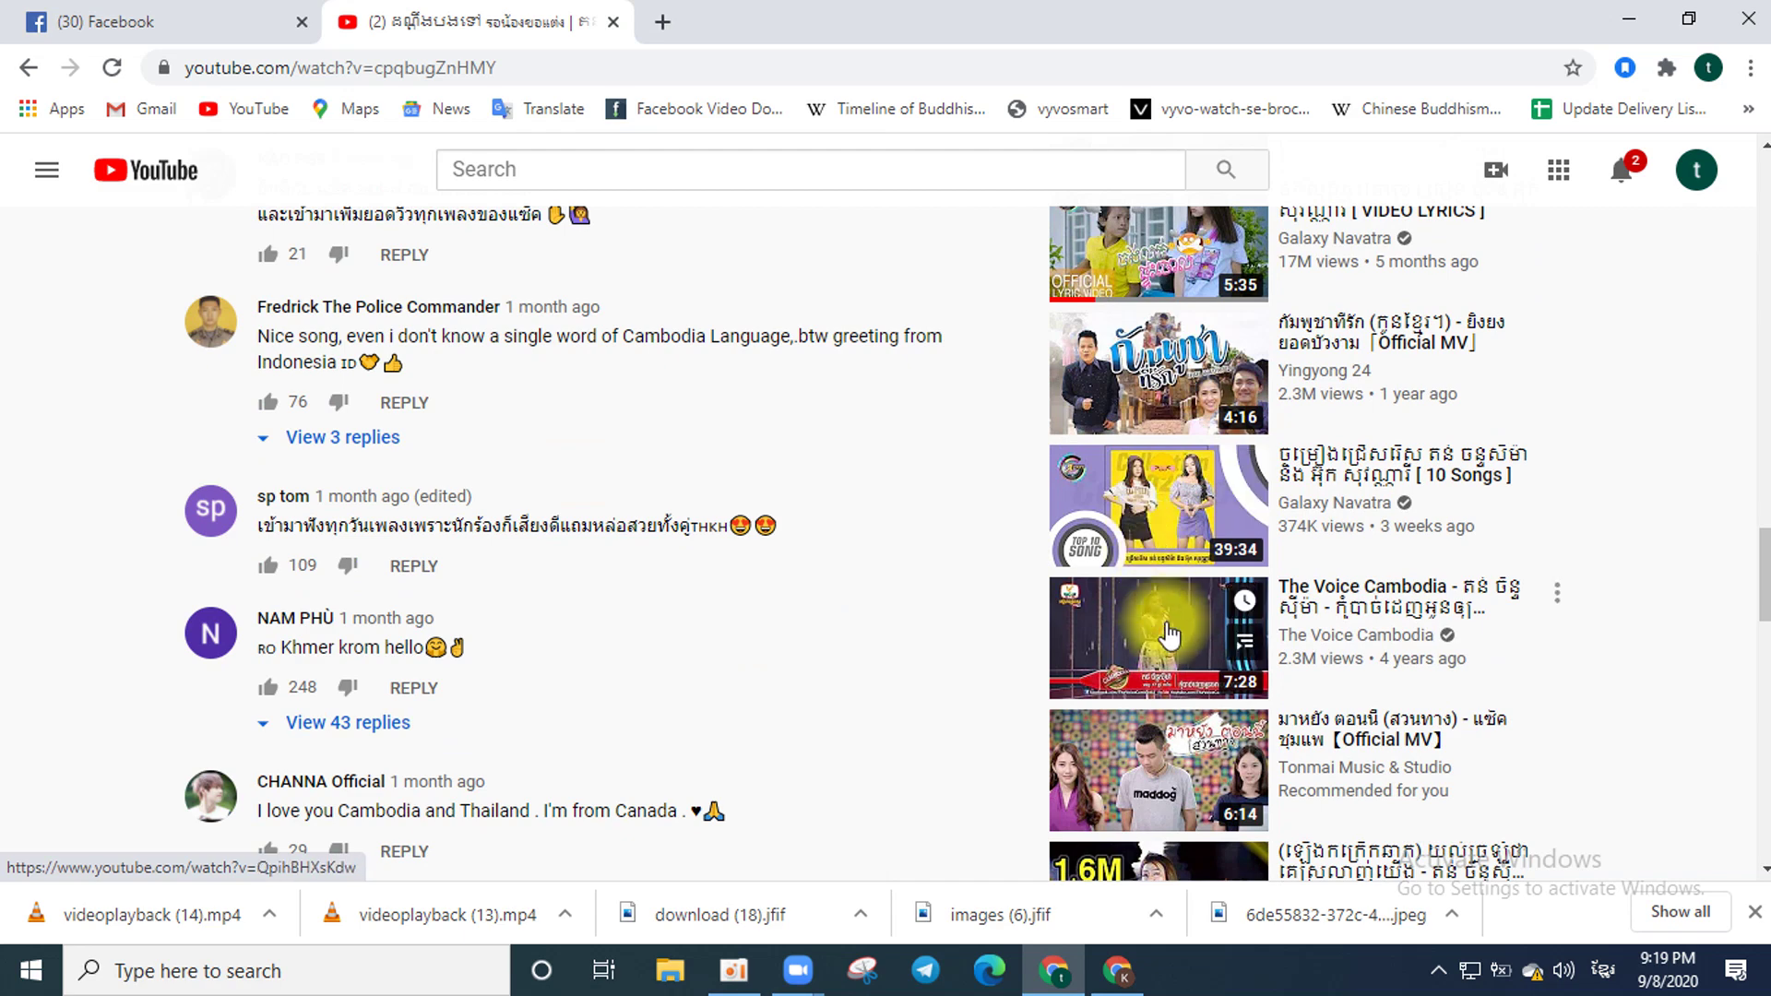
scroll(1181, 729, "down", 4)
scroll(1205, 757, "down", 2)
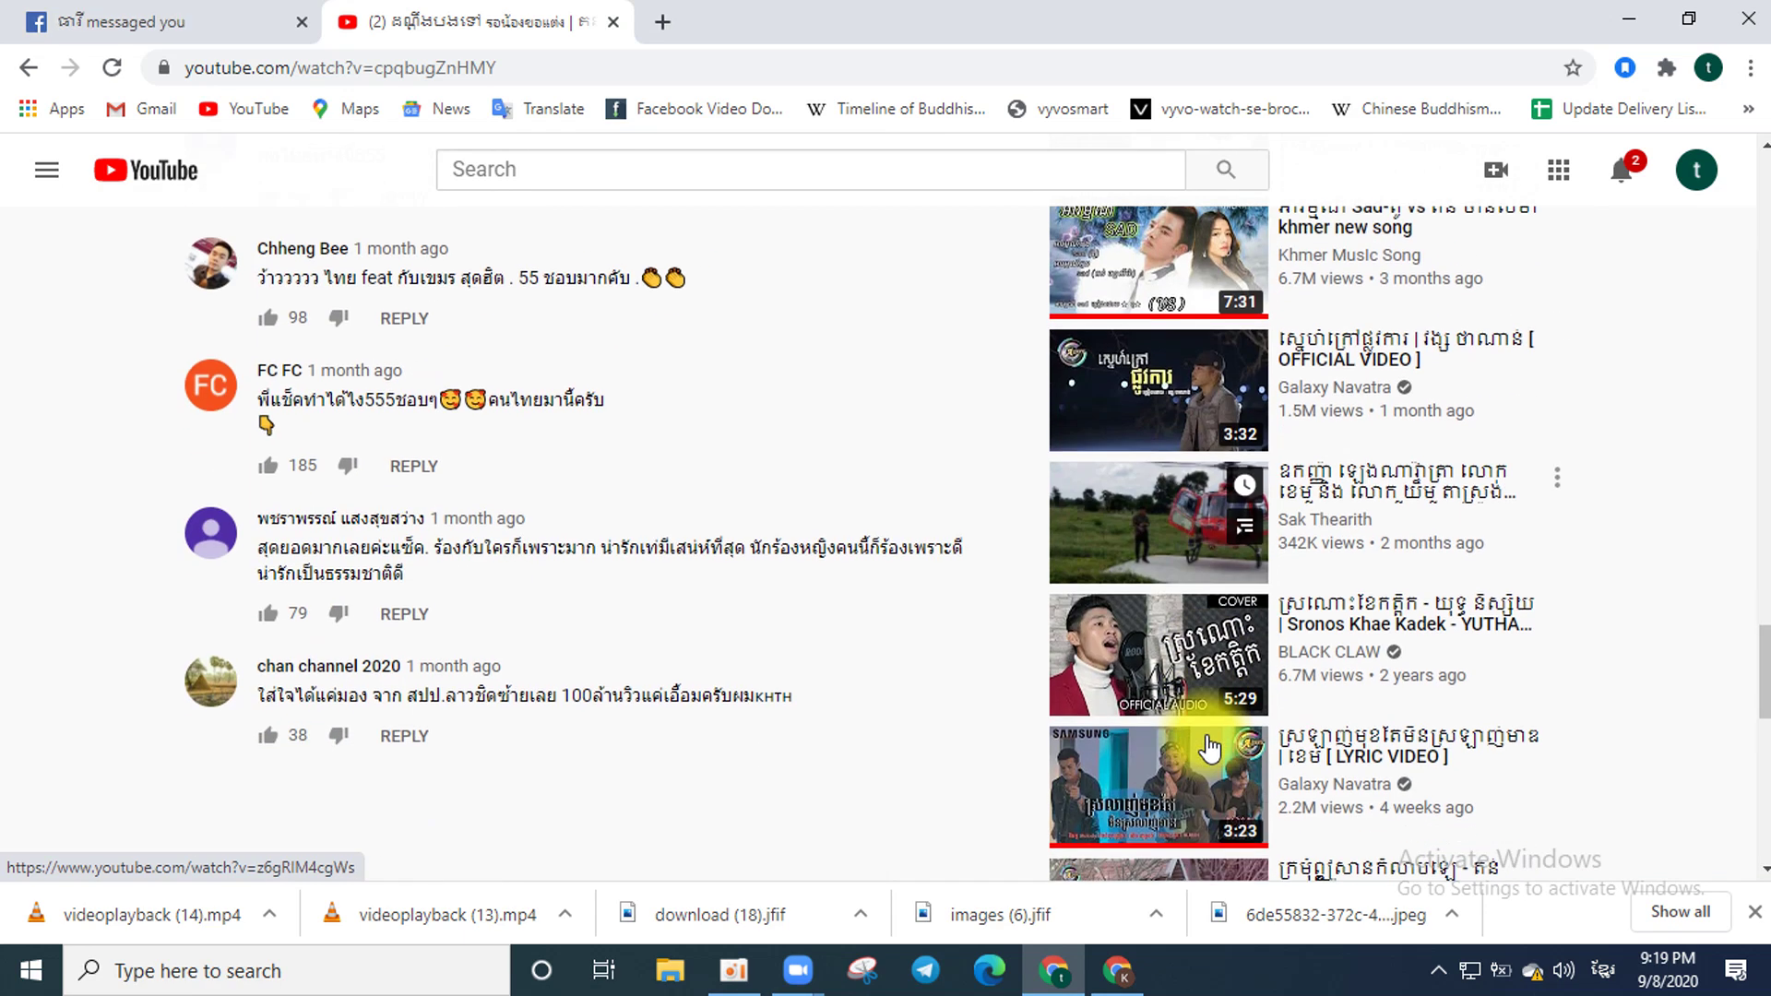
scroll(1203, 752, "down", 4)
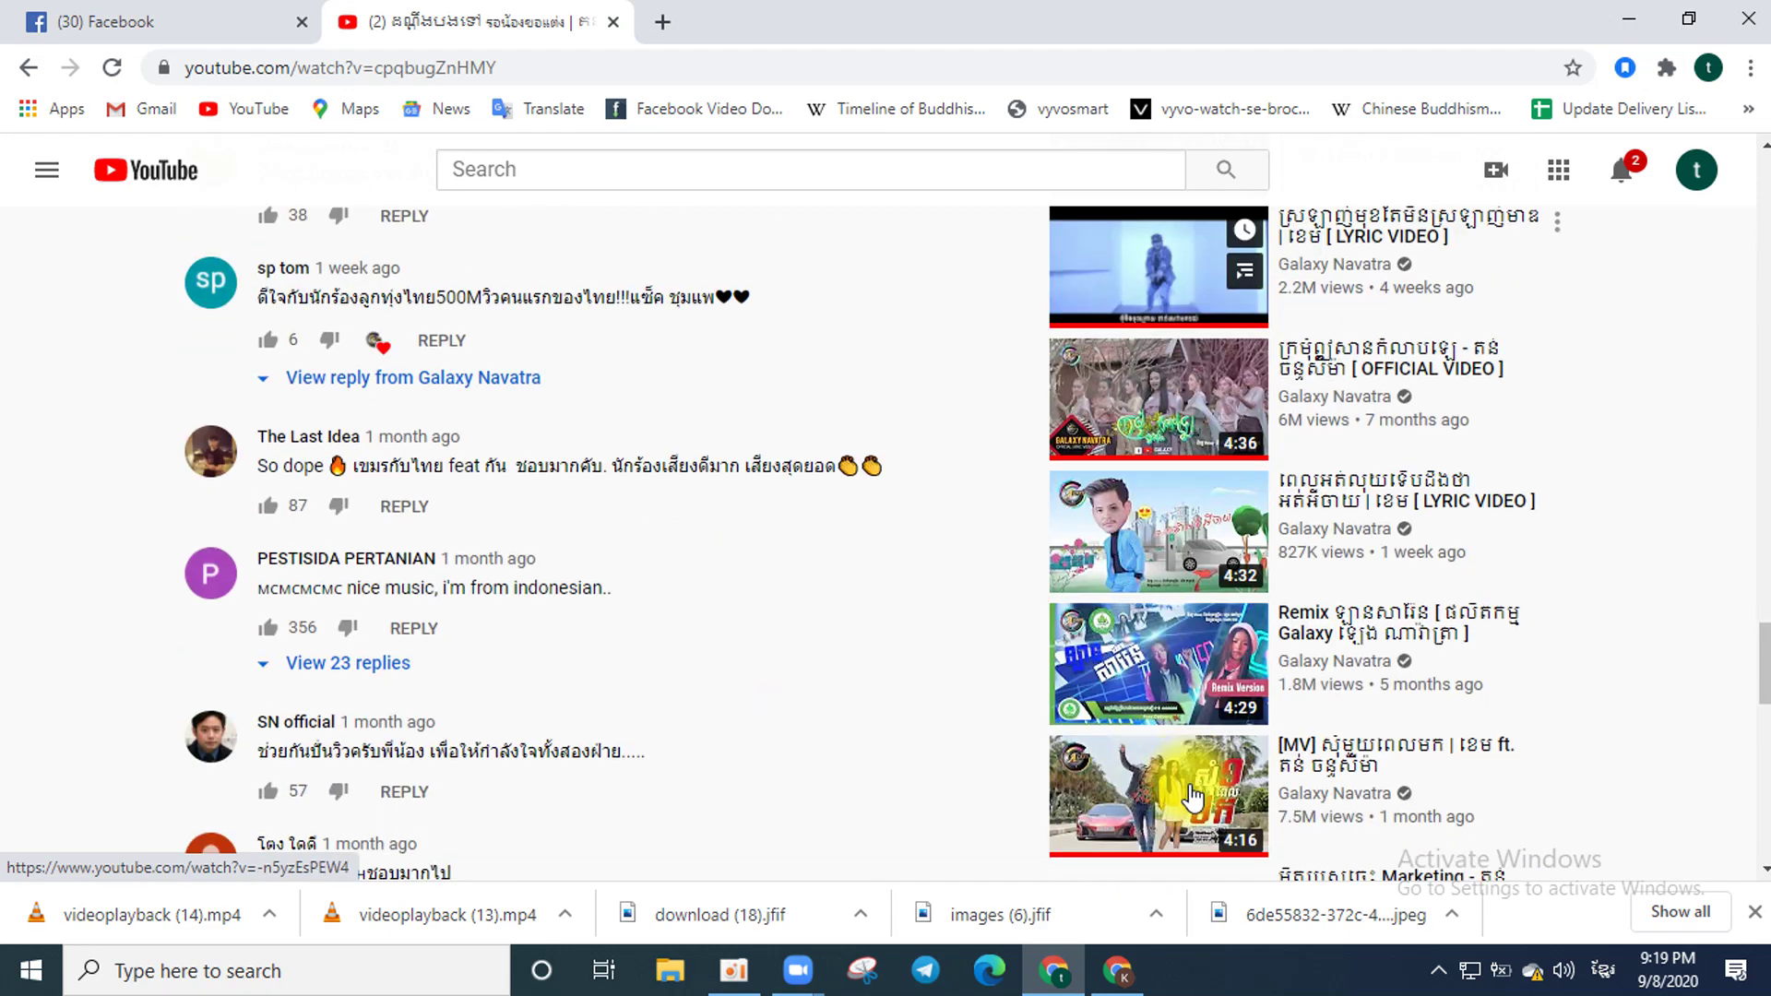
scroll(1192, 721, "down", 3)
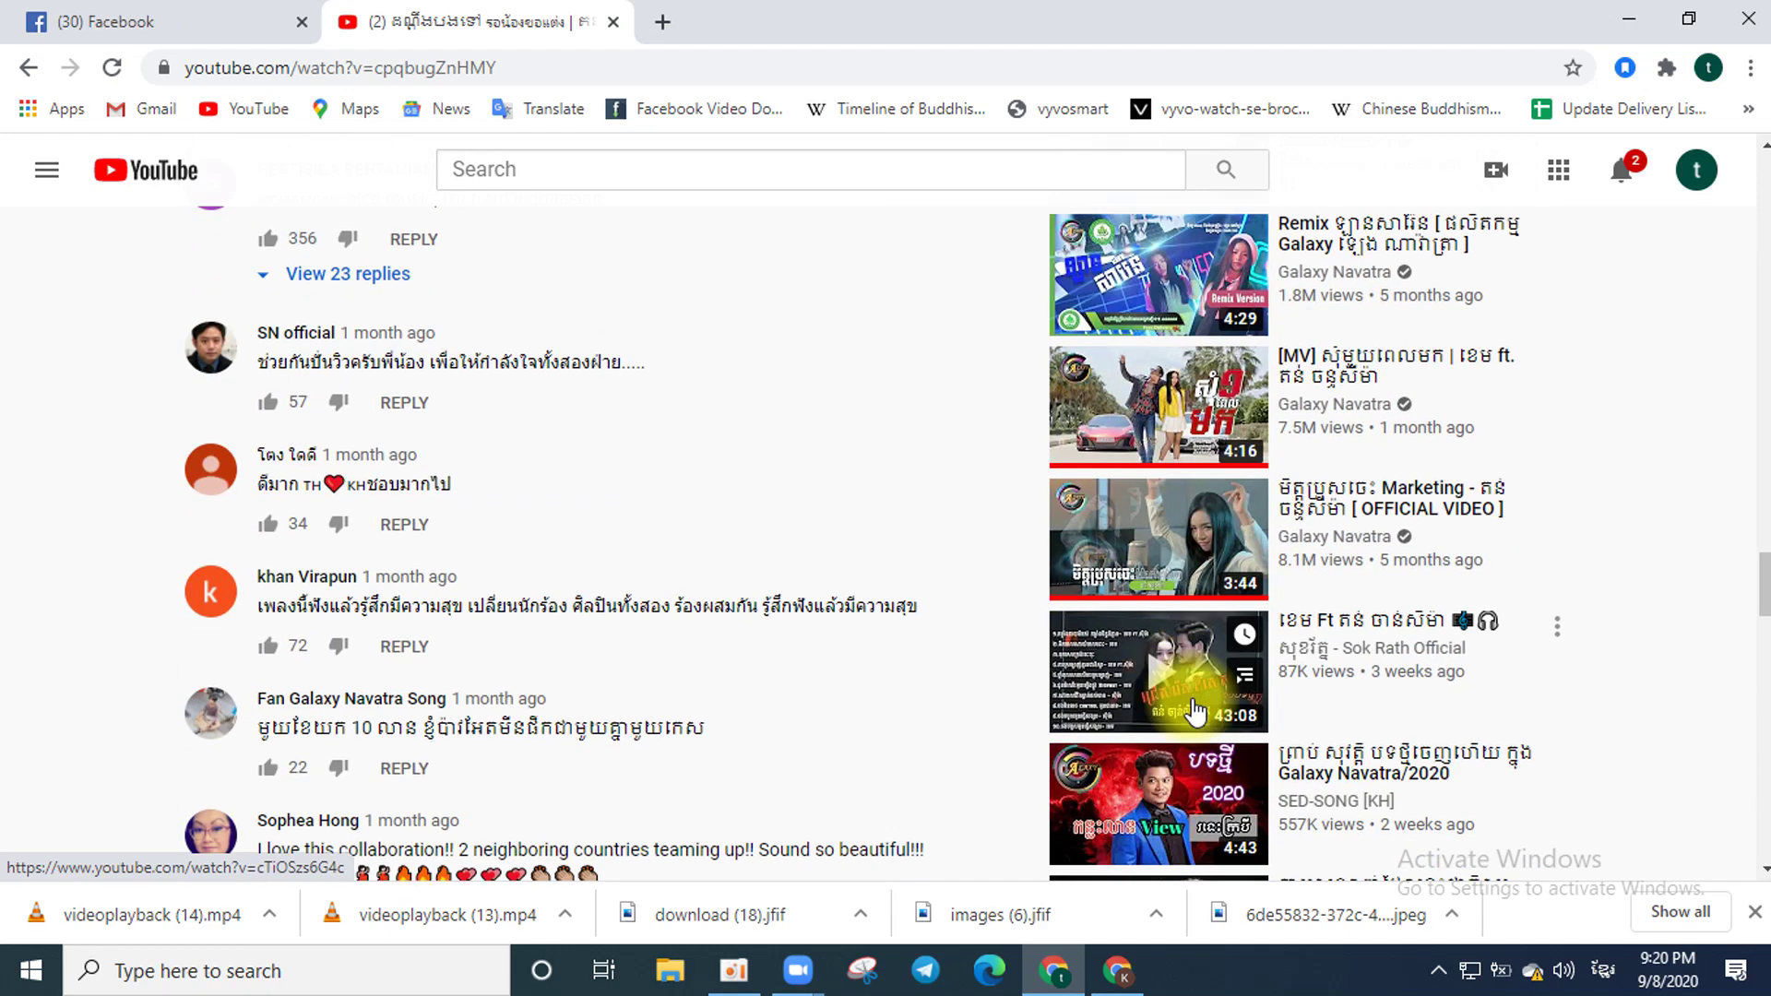
scroll(1147, 576, "down", 3)
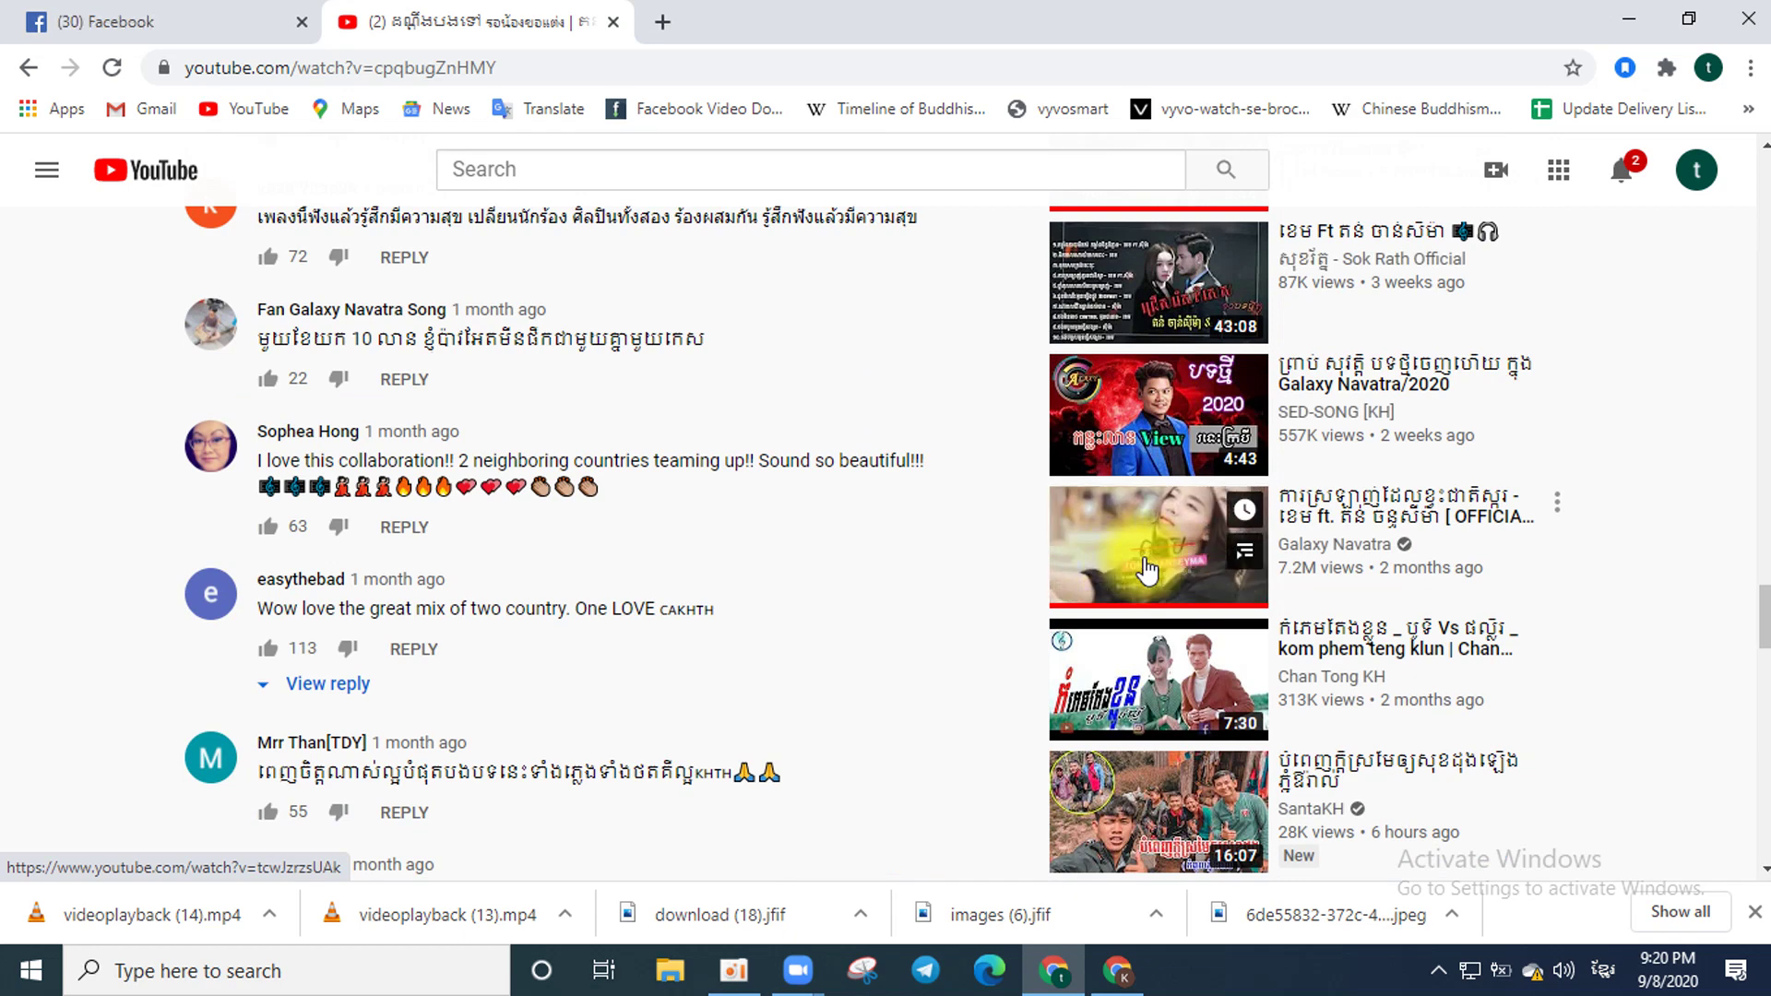
scroll(1147, 571, "down", 5)
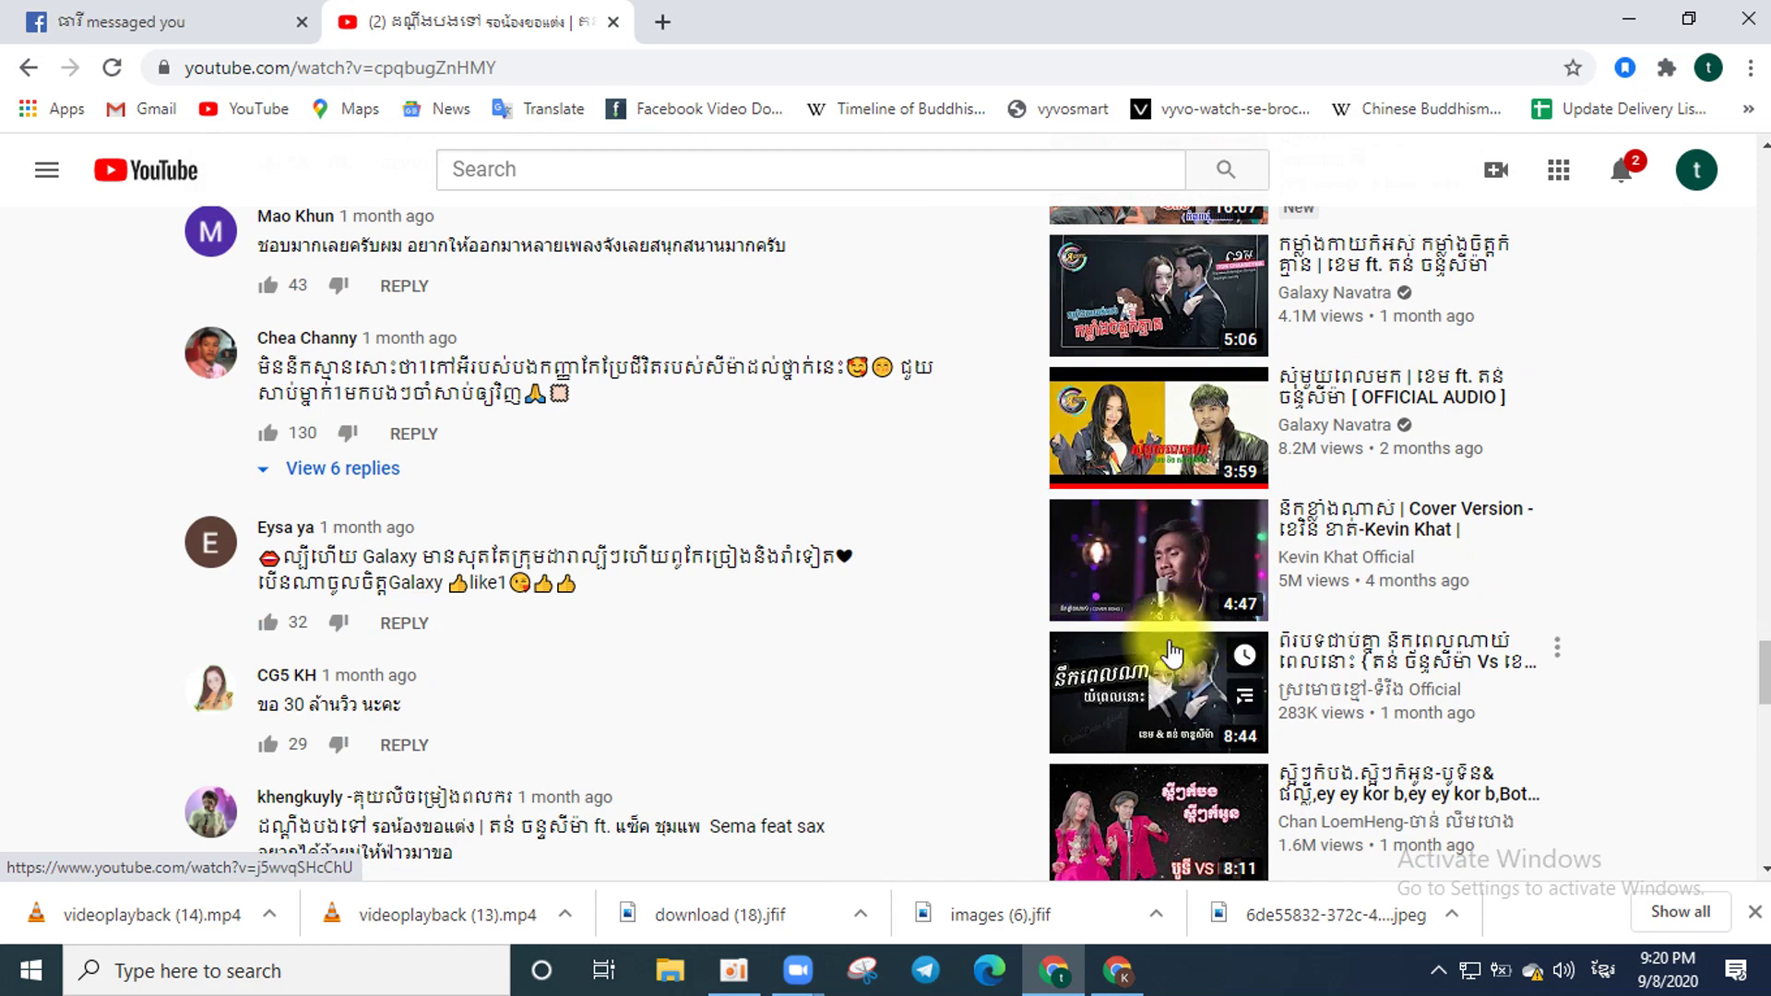
scroll(1070, 556, "down", 1)
scroll(1070, 556, "down", 2)
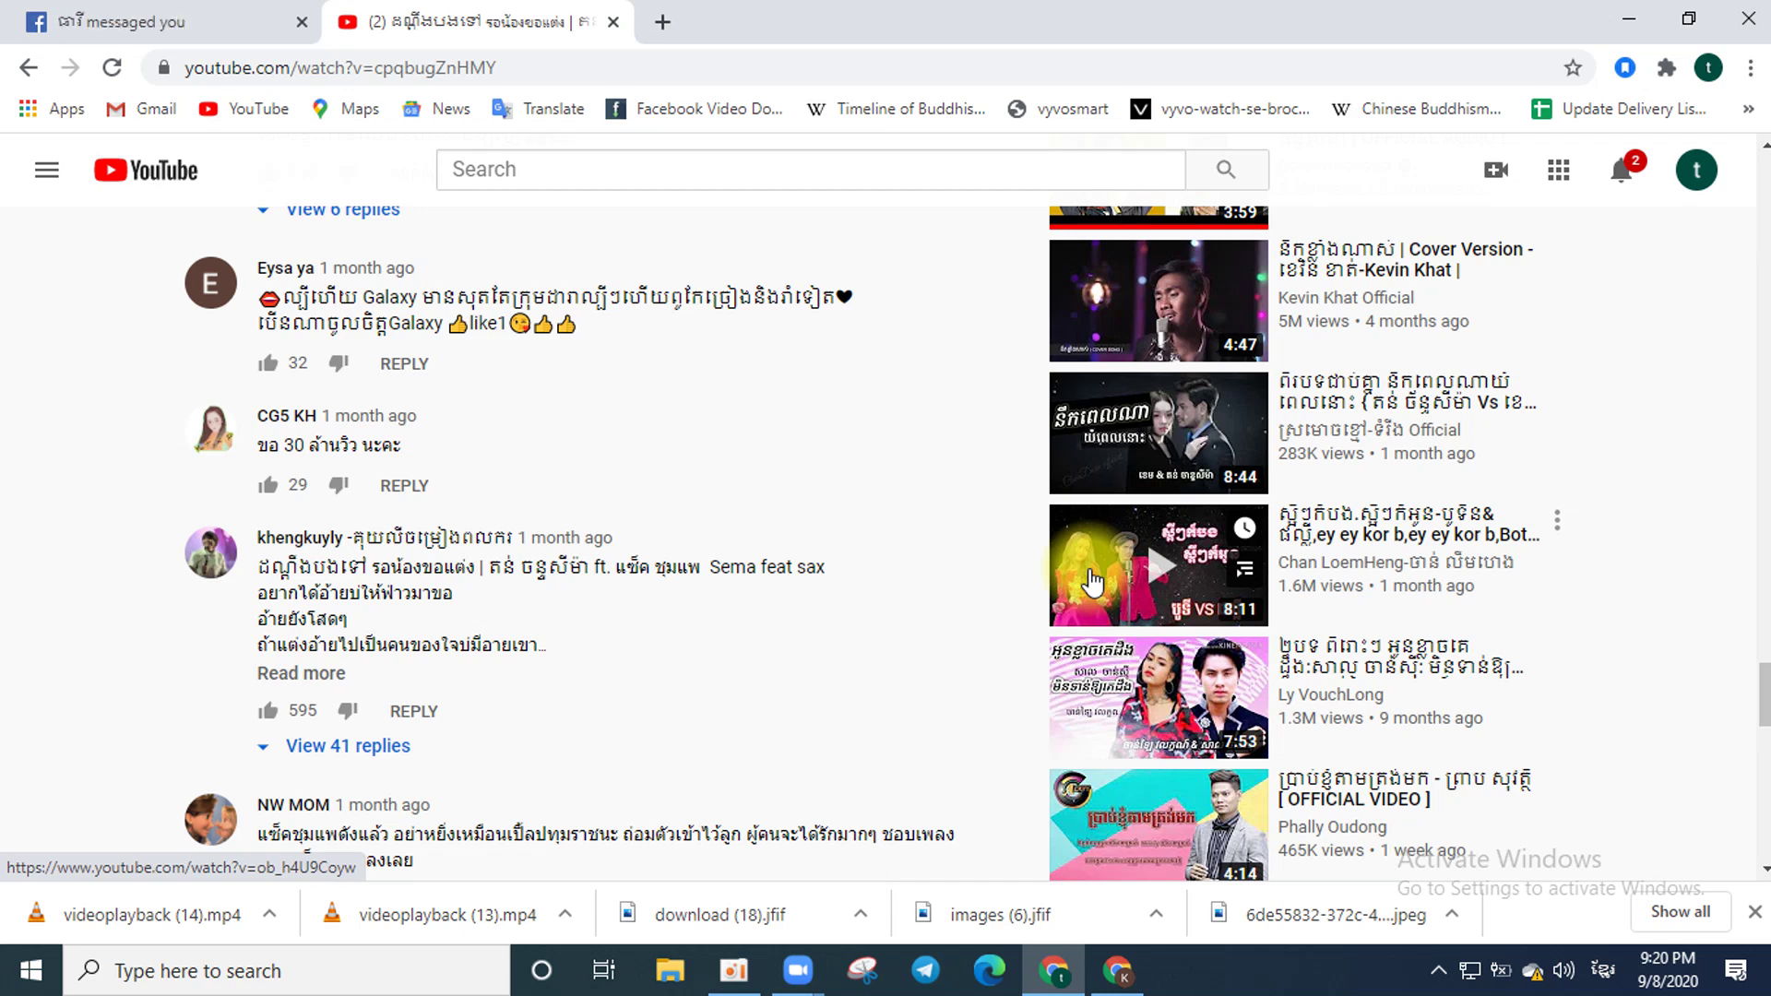
scroll(1091, 581, "down", 6)
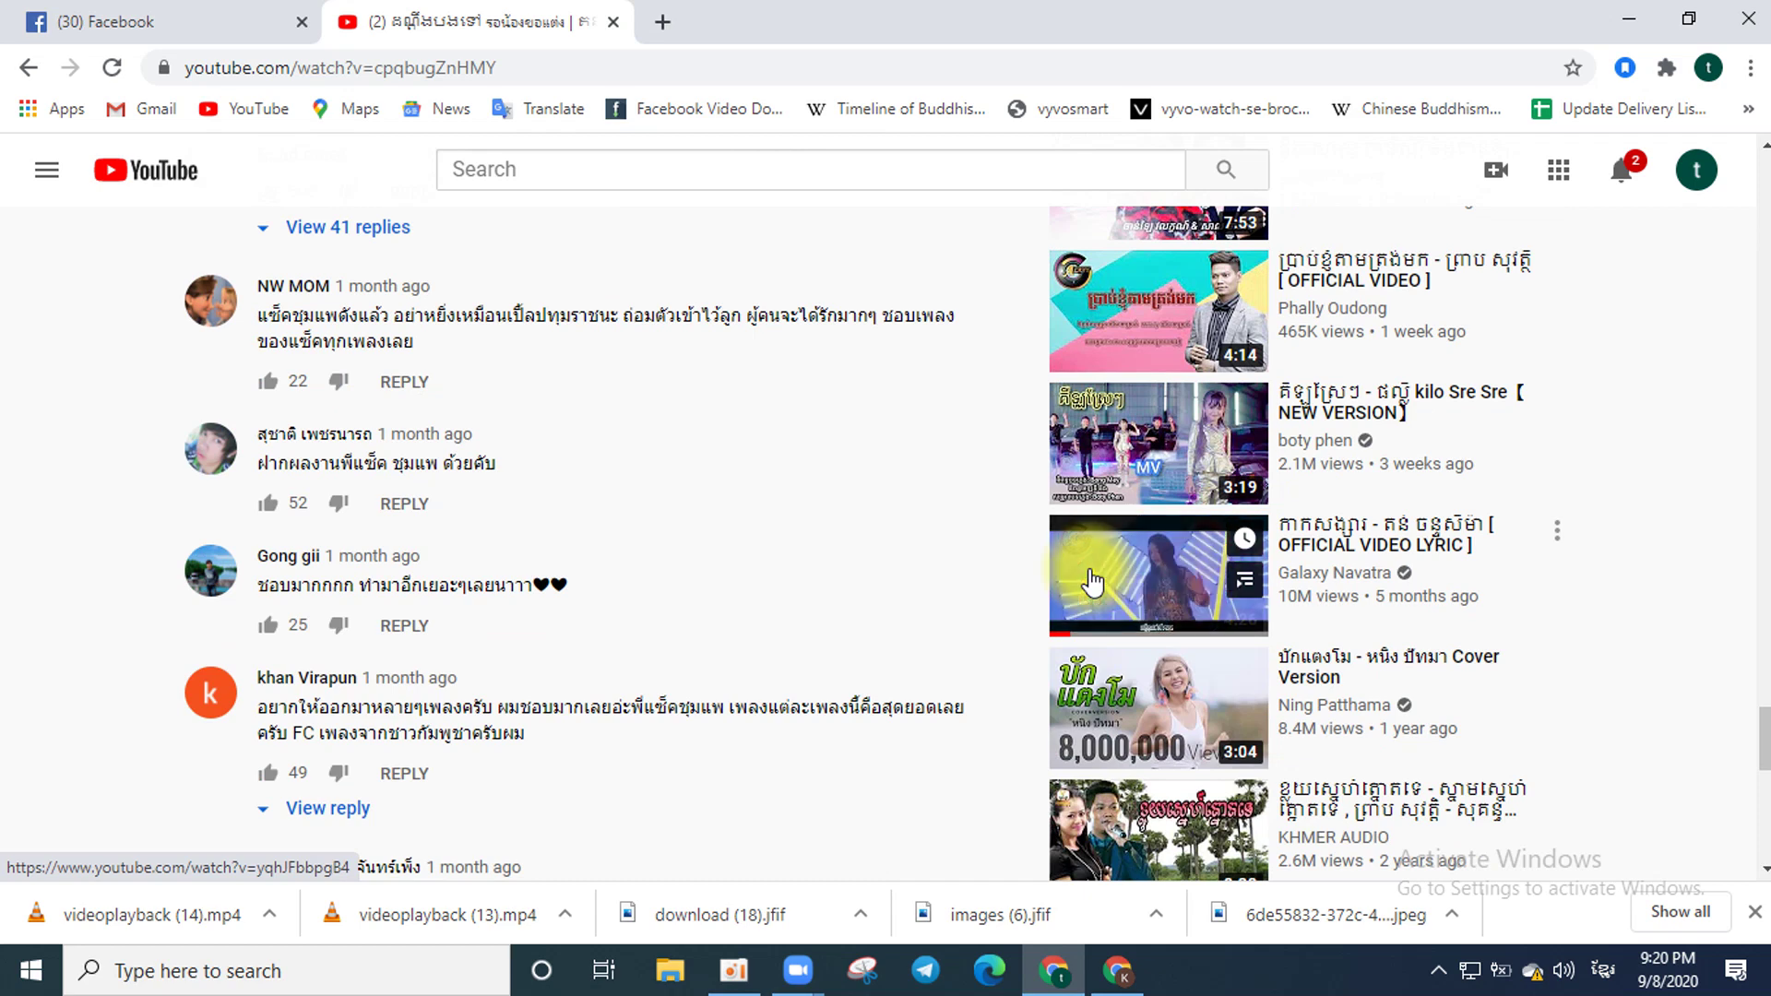
scroll(1091, 581, "down", 2)
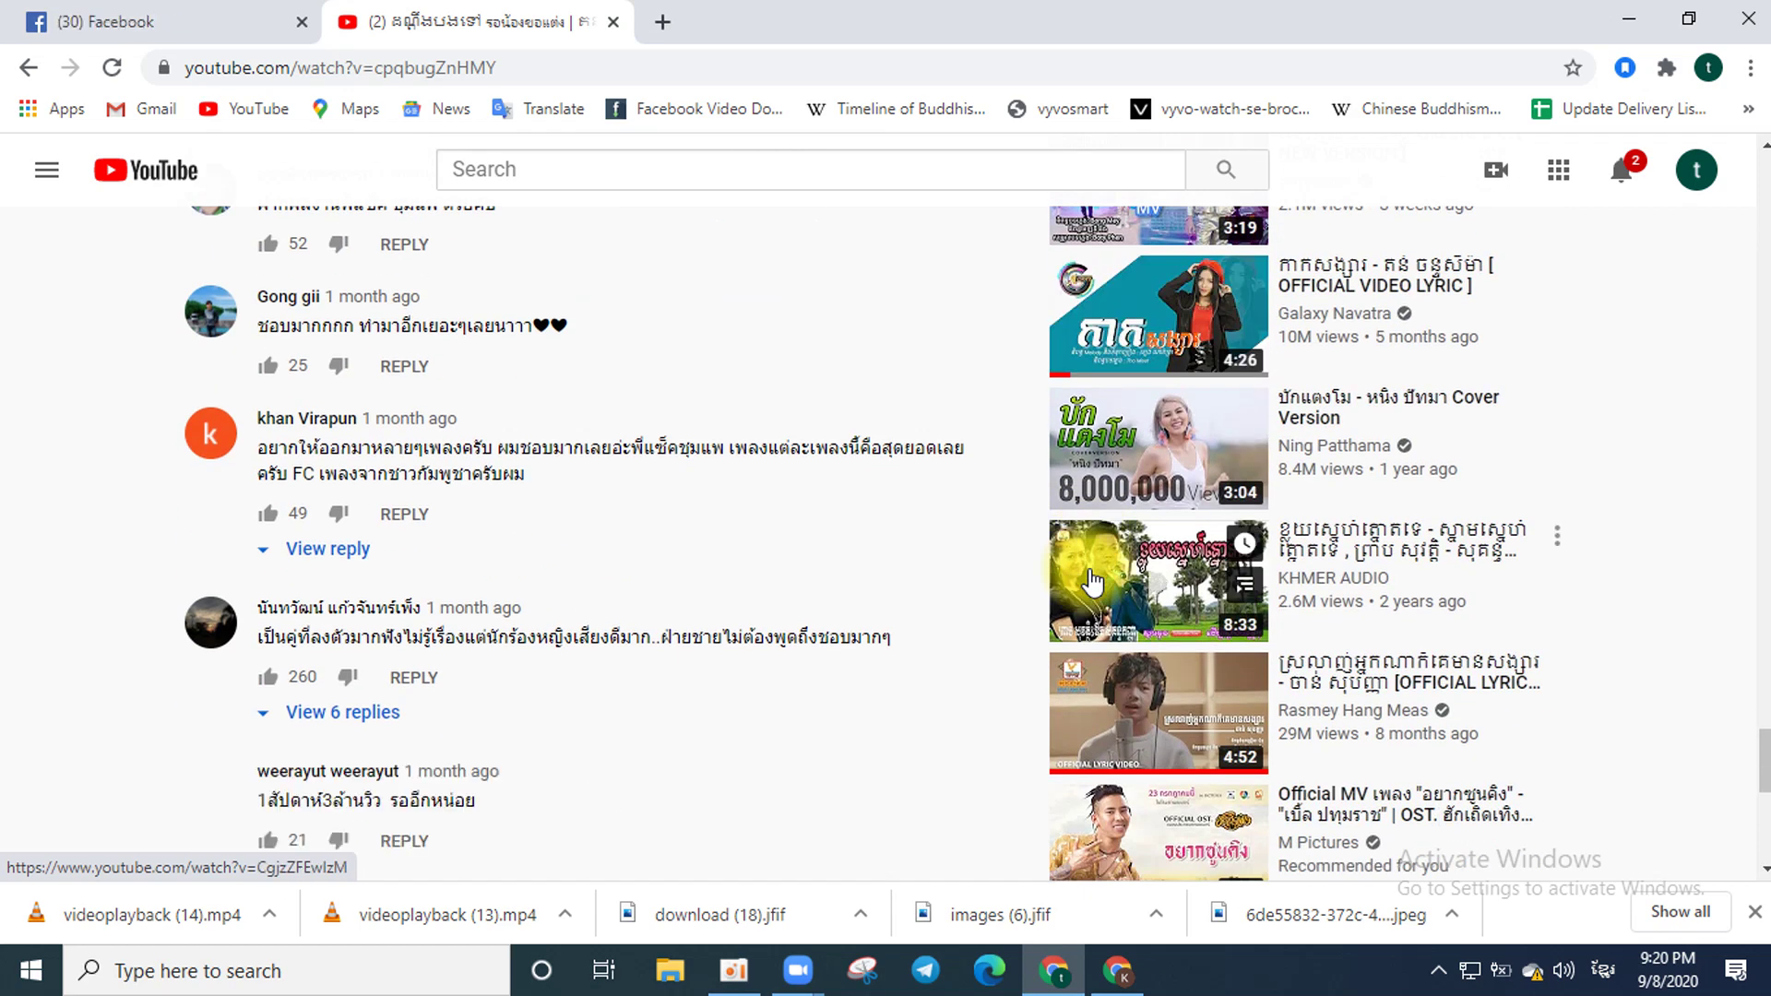
scroll(1091, 581, "down", 1)
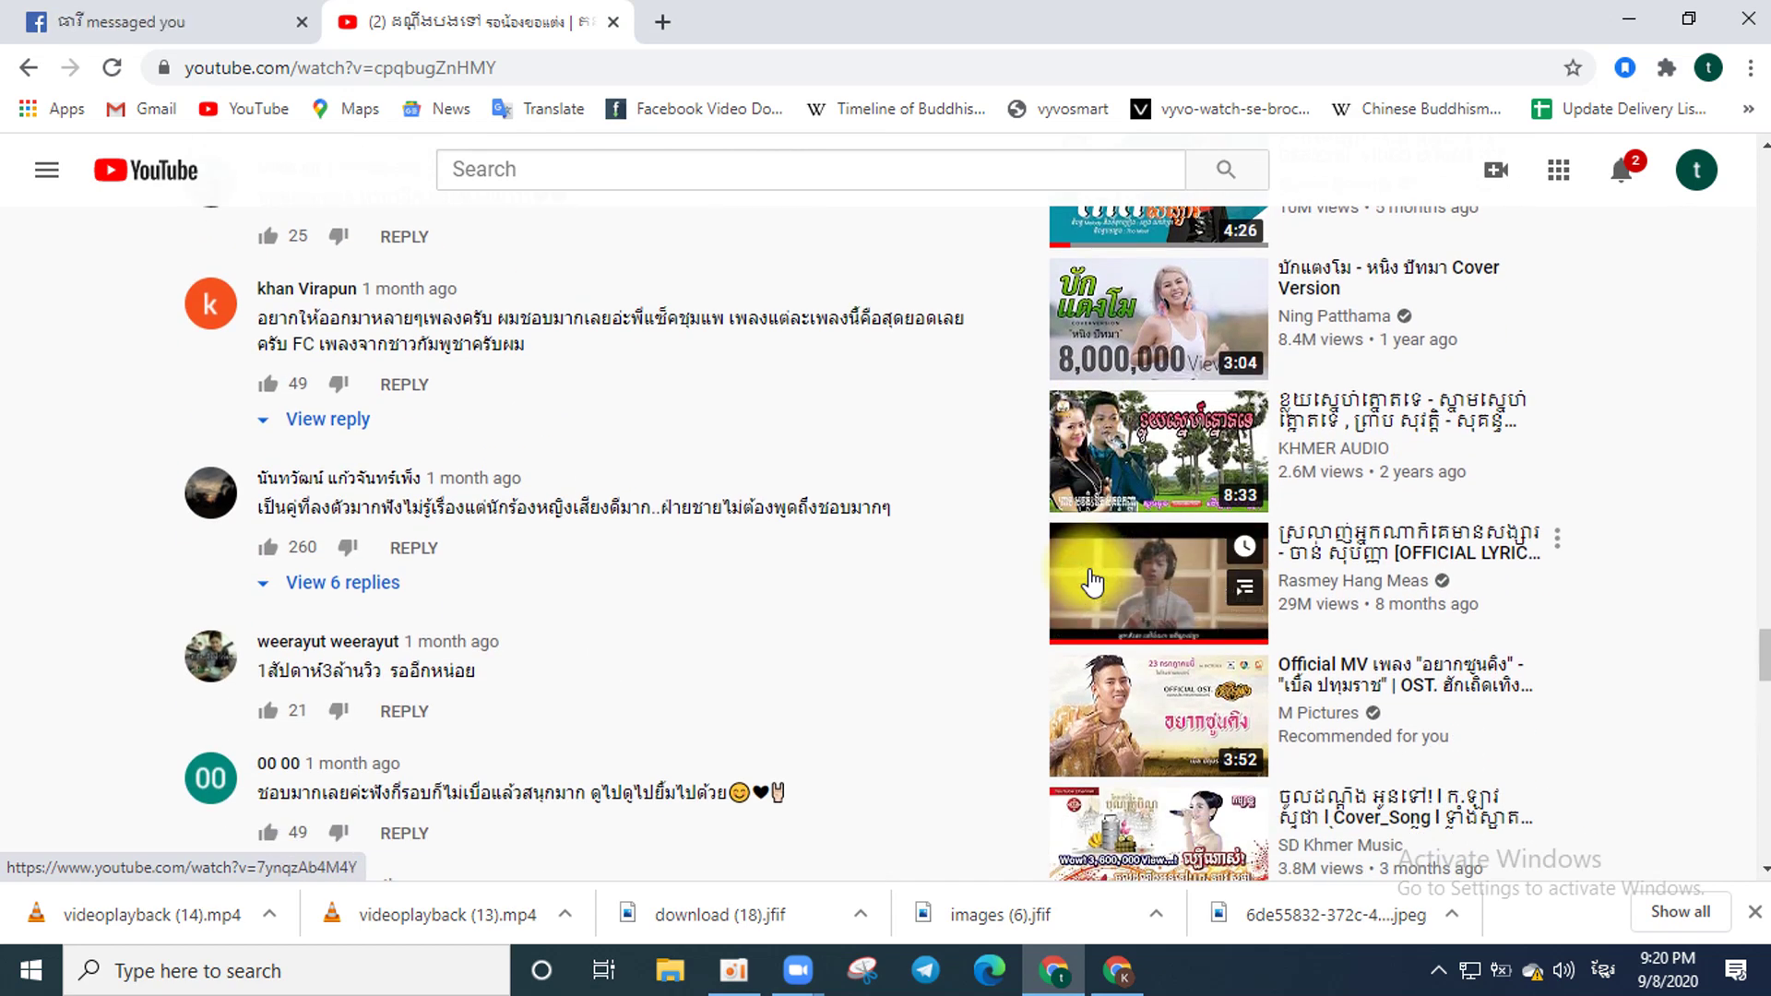
scroll(1092, 581, "down", 3)
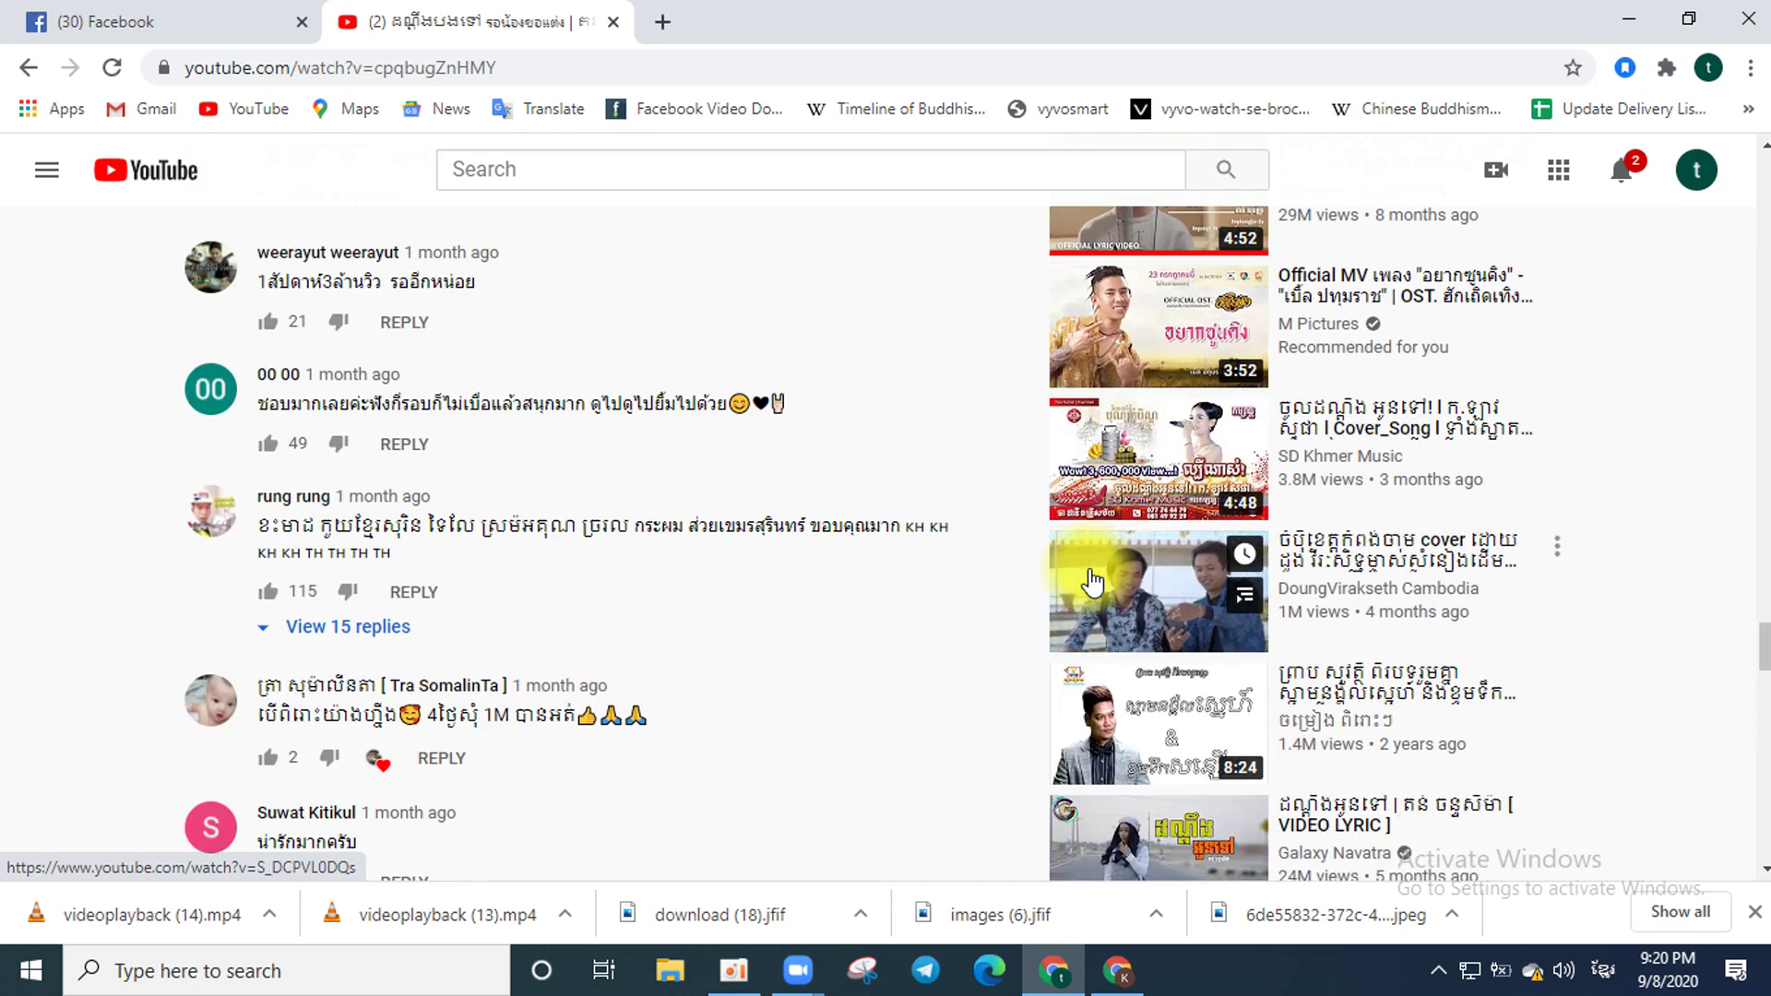
scroll(1092, 581, "down", 3)
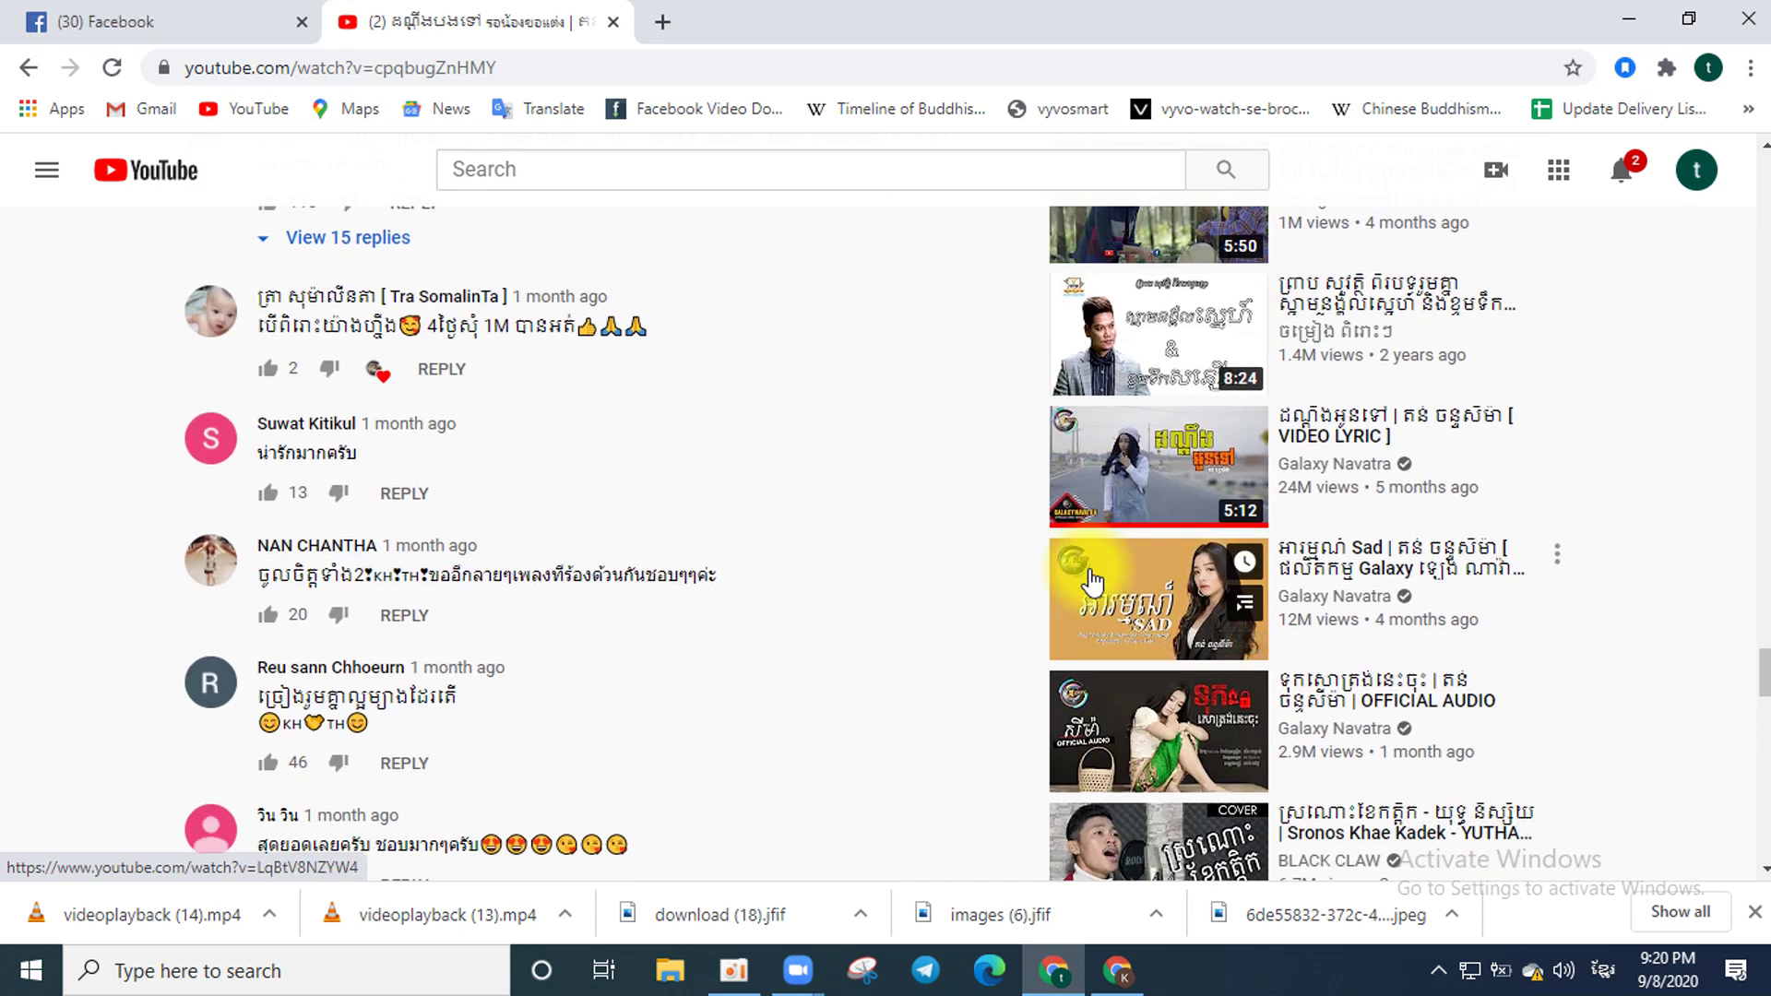
scroll(1113, 419, "down", 3)
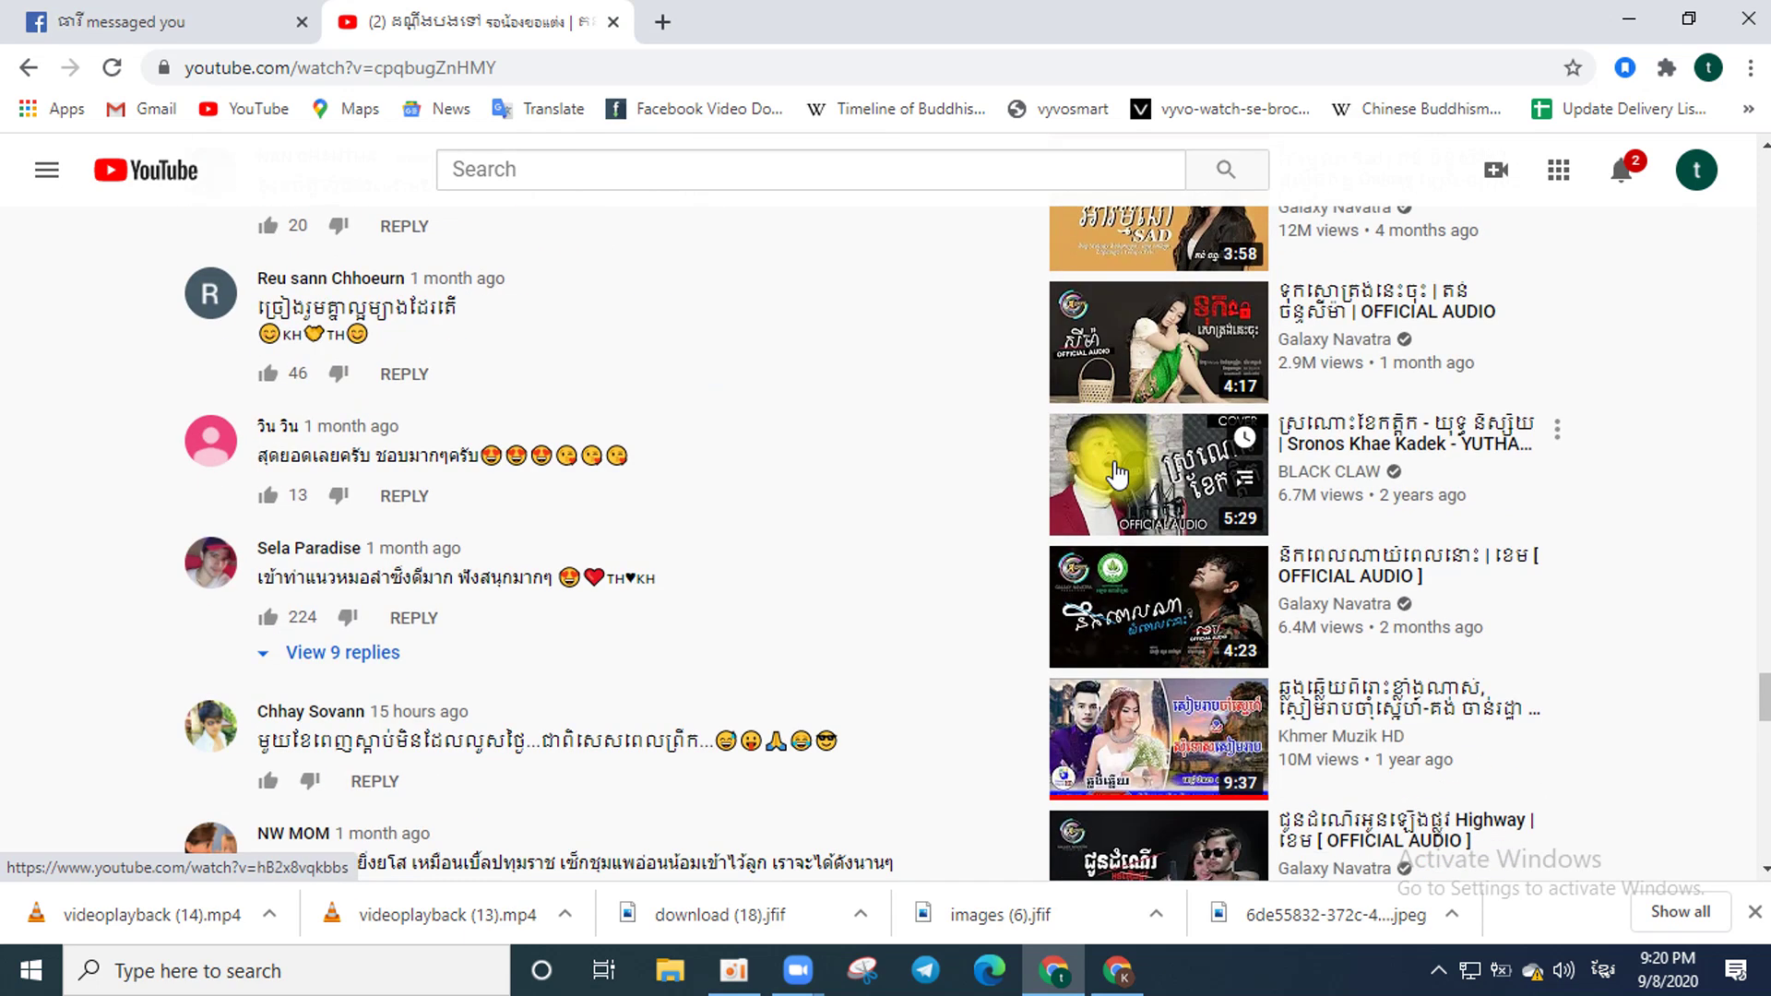
scroll(1113, 419, "down", 3)
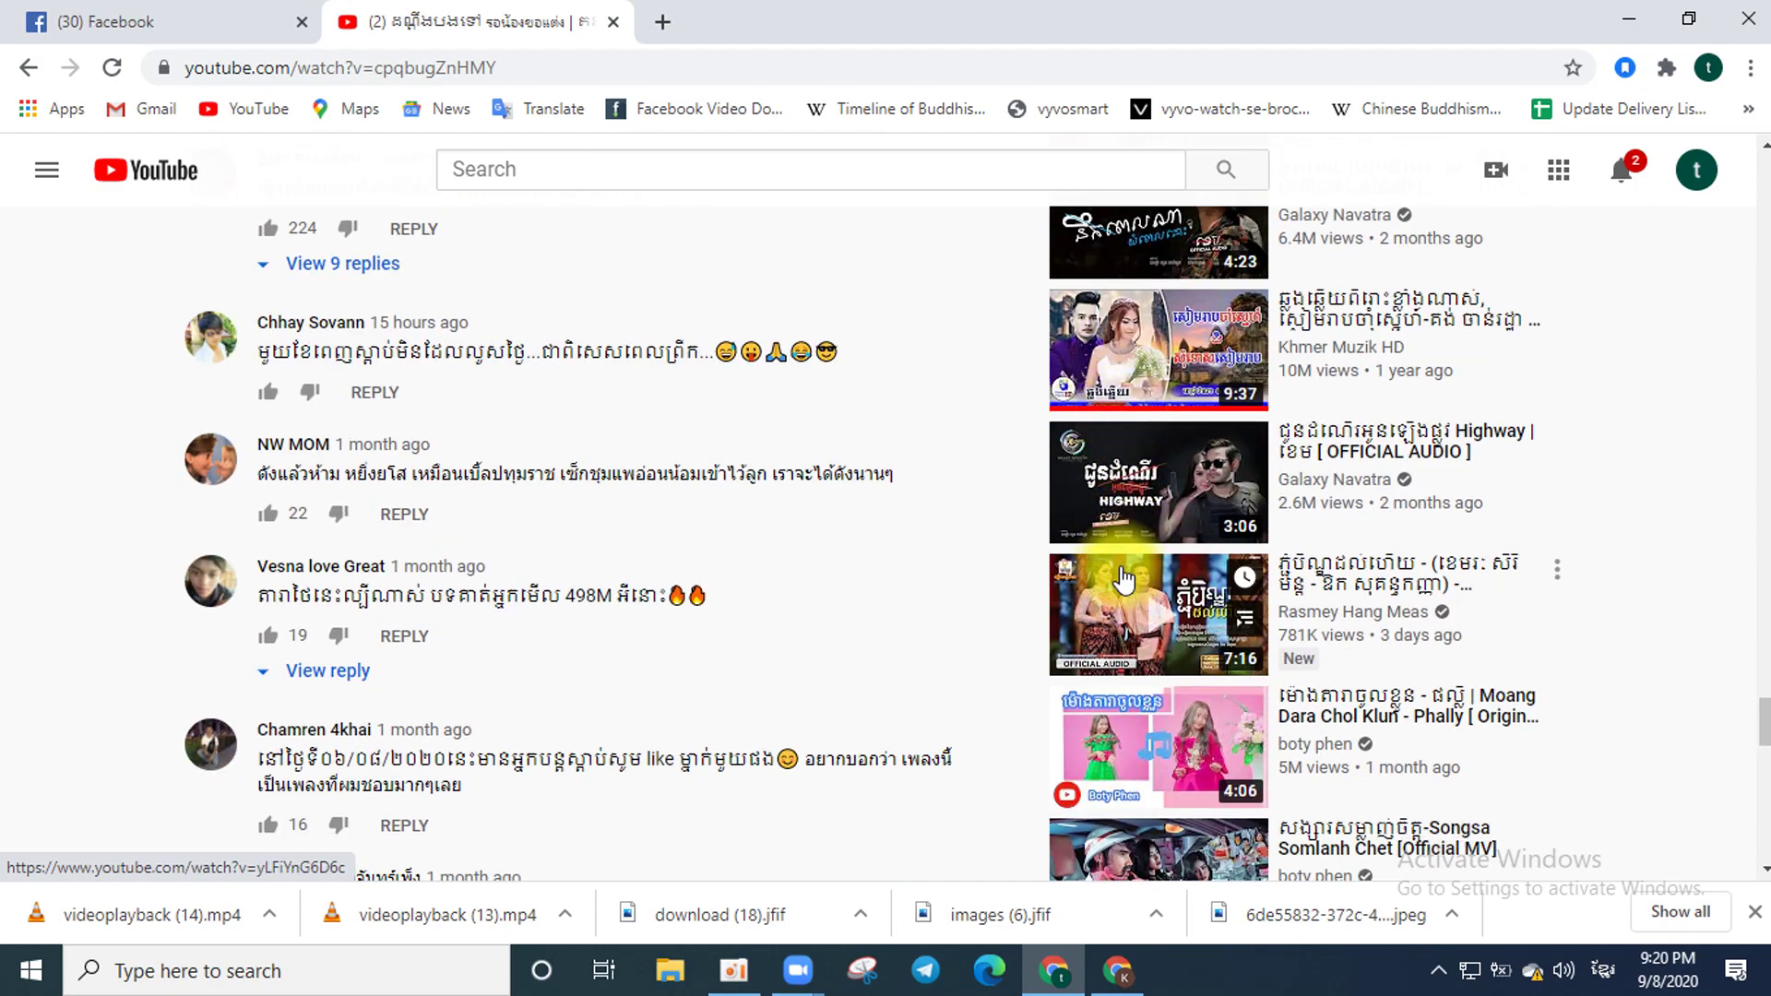
Find the 8:11 "ey ey kor b" duet among the suggested videos and play it.
scroll(1121, 575, "up", 3)
scroll(1120, 575, "down", 10)
scroll(1120, 576, "up", 6)
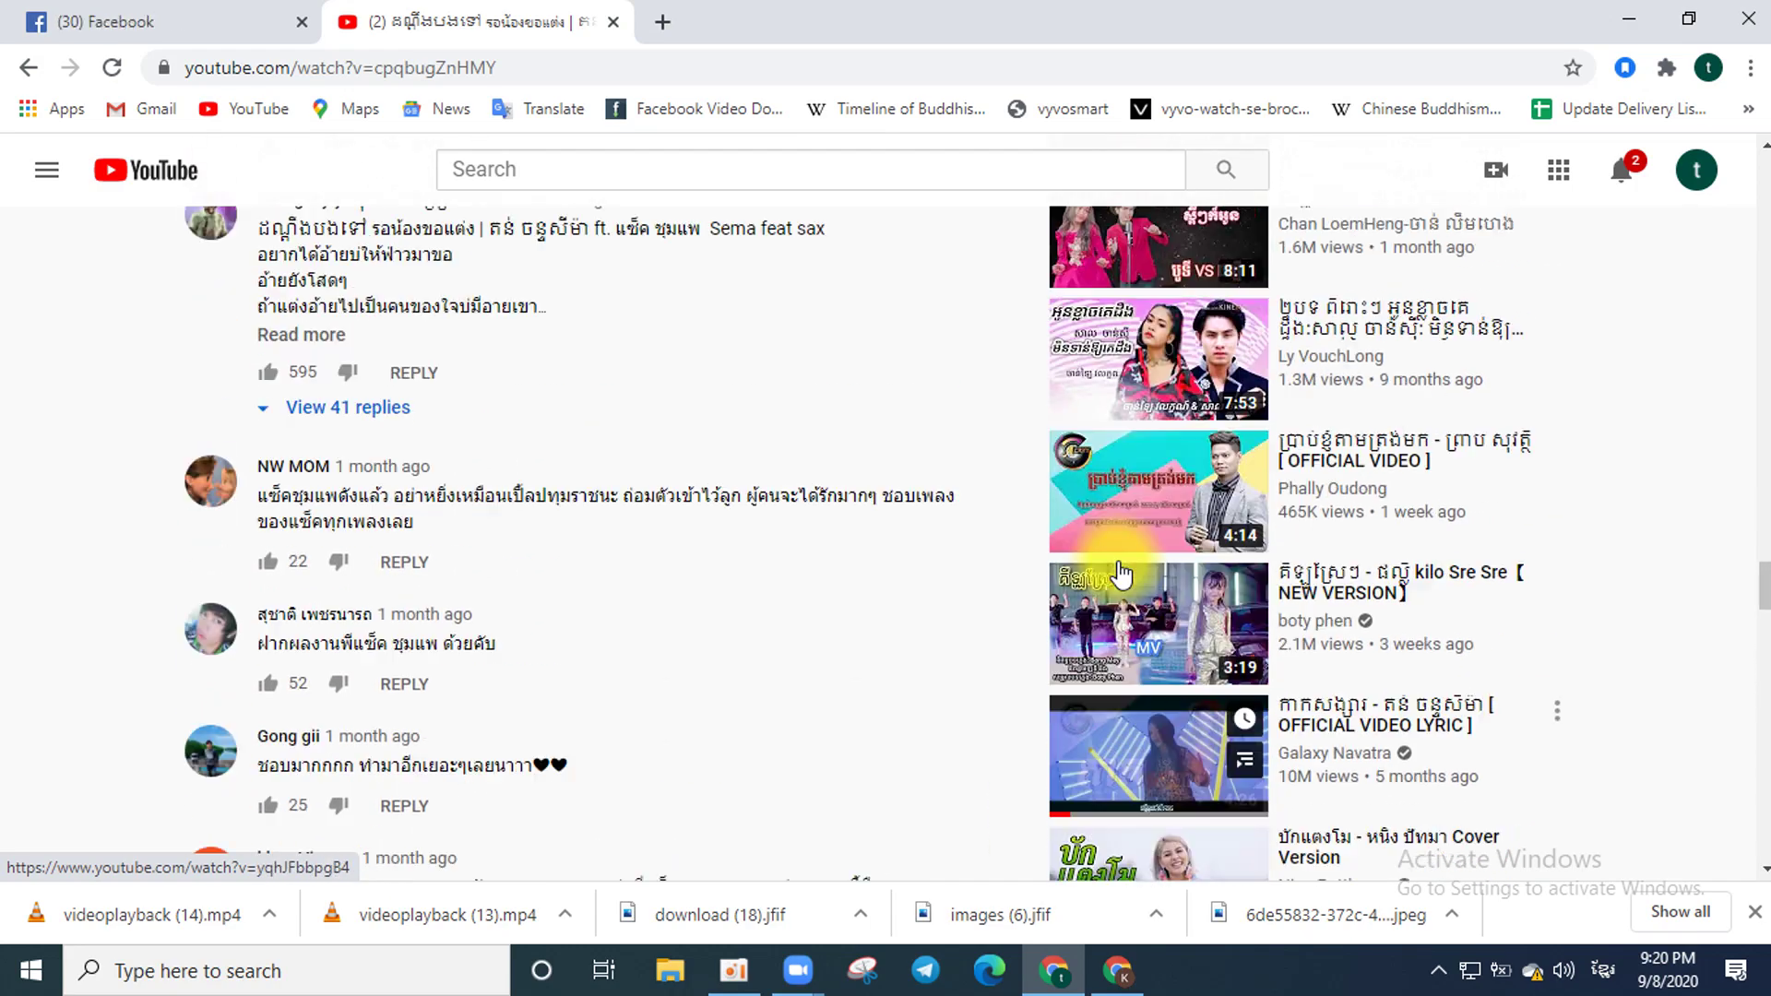
scroll(1121, 576, "up", 2)
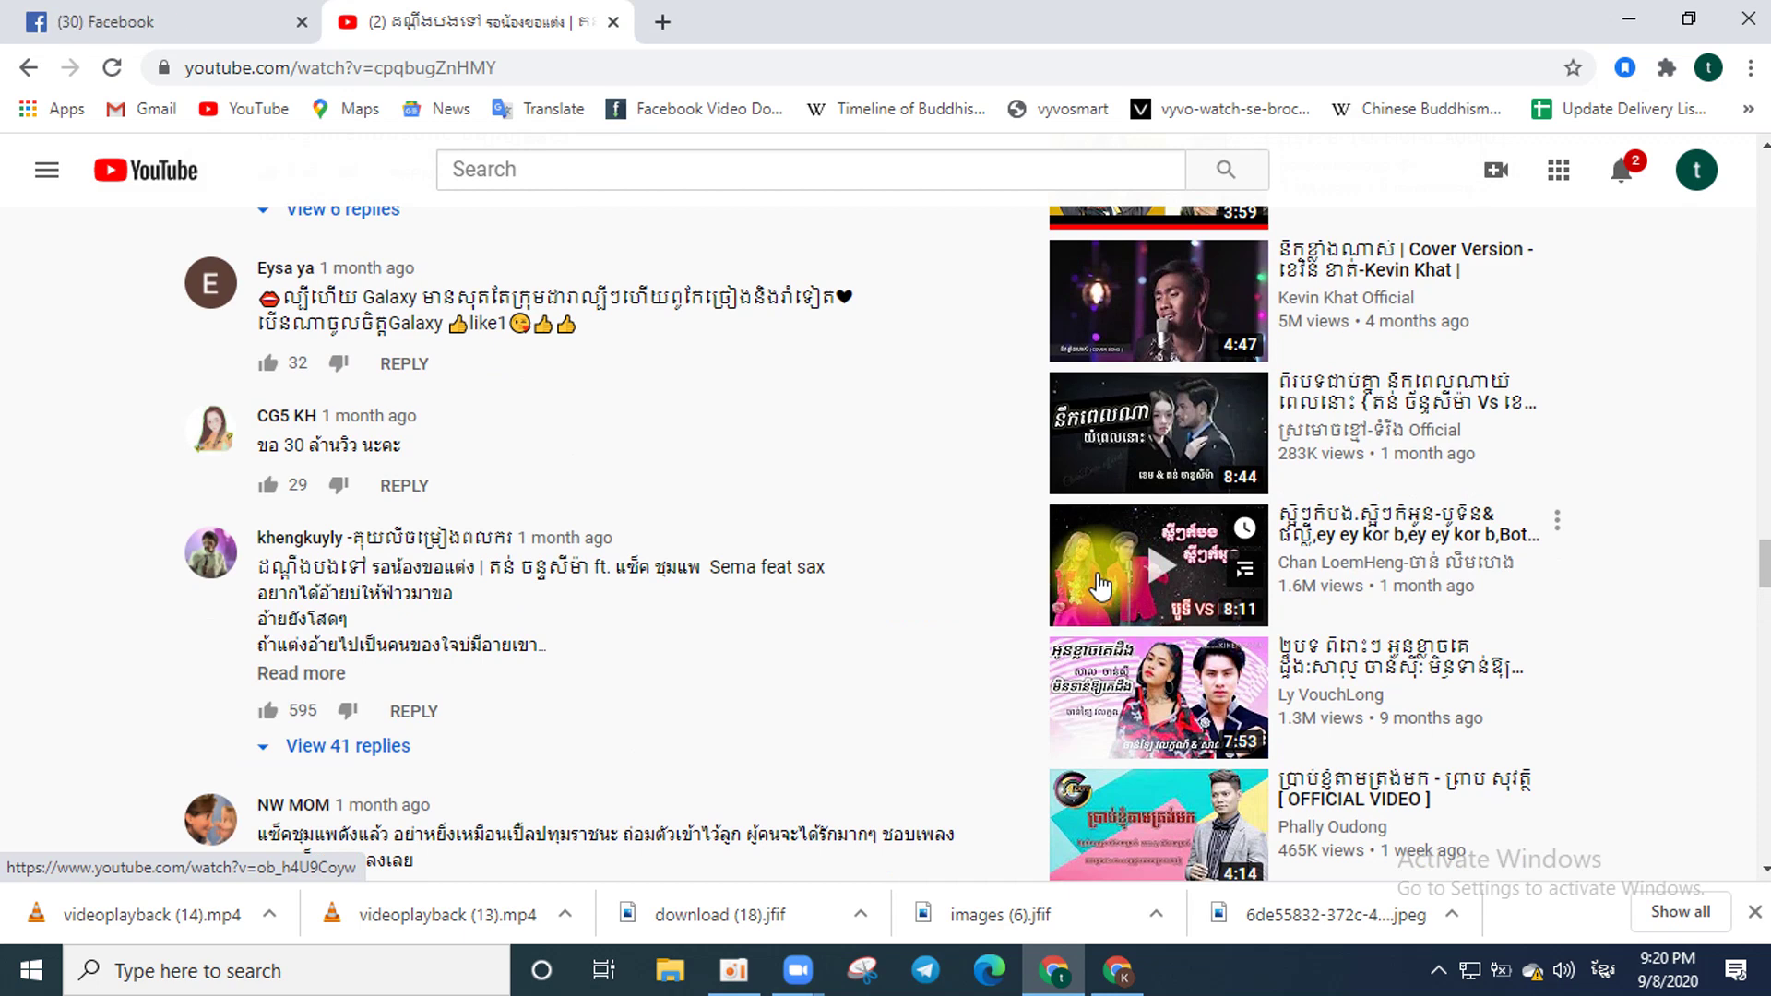
left_click(1099, 585)
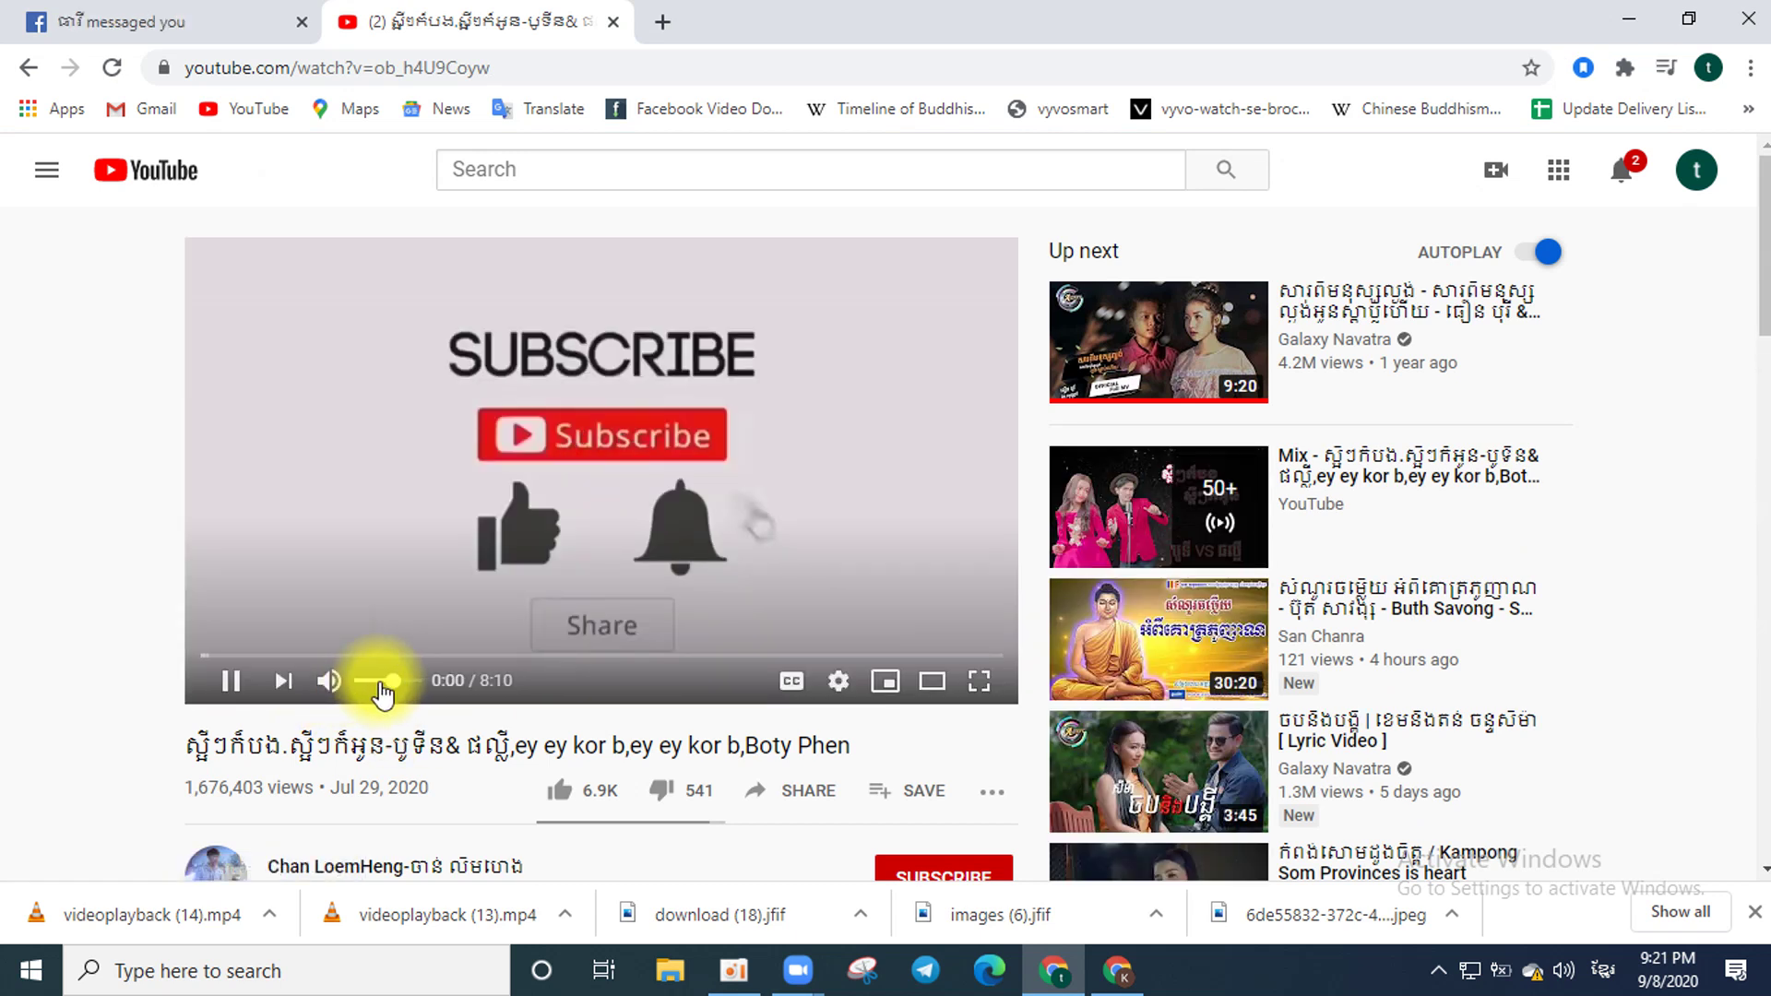
Skip the first seconds of the song video and raise the player's volume to near maximum.
left_click(218, 656)
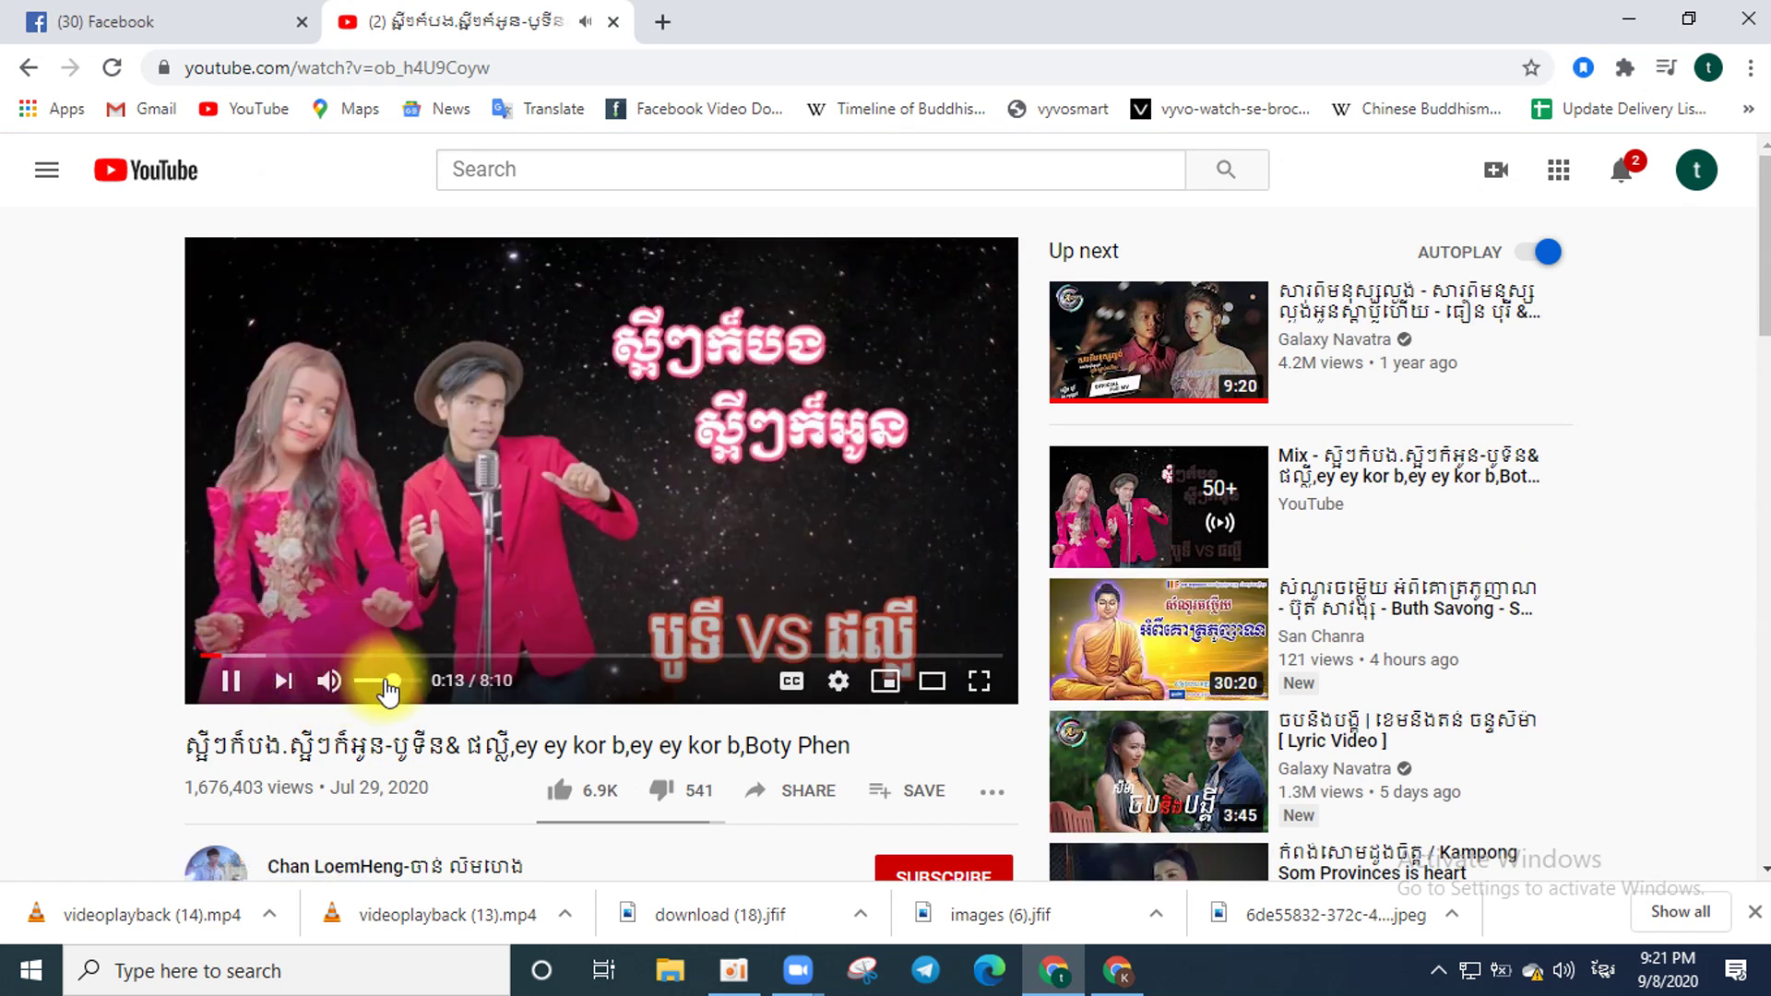
left_click(374, 680)
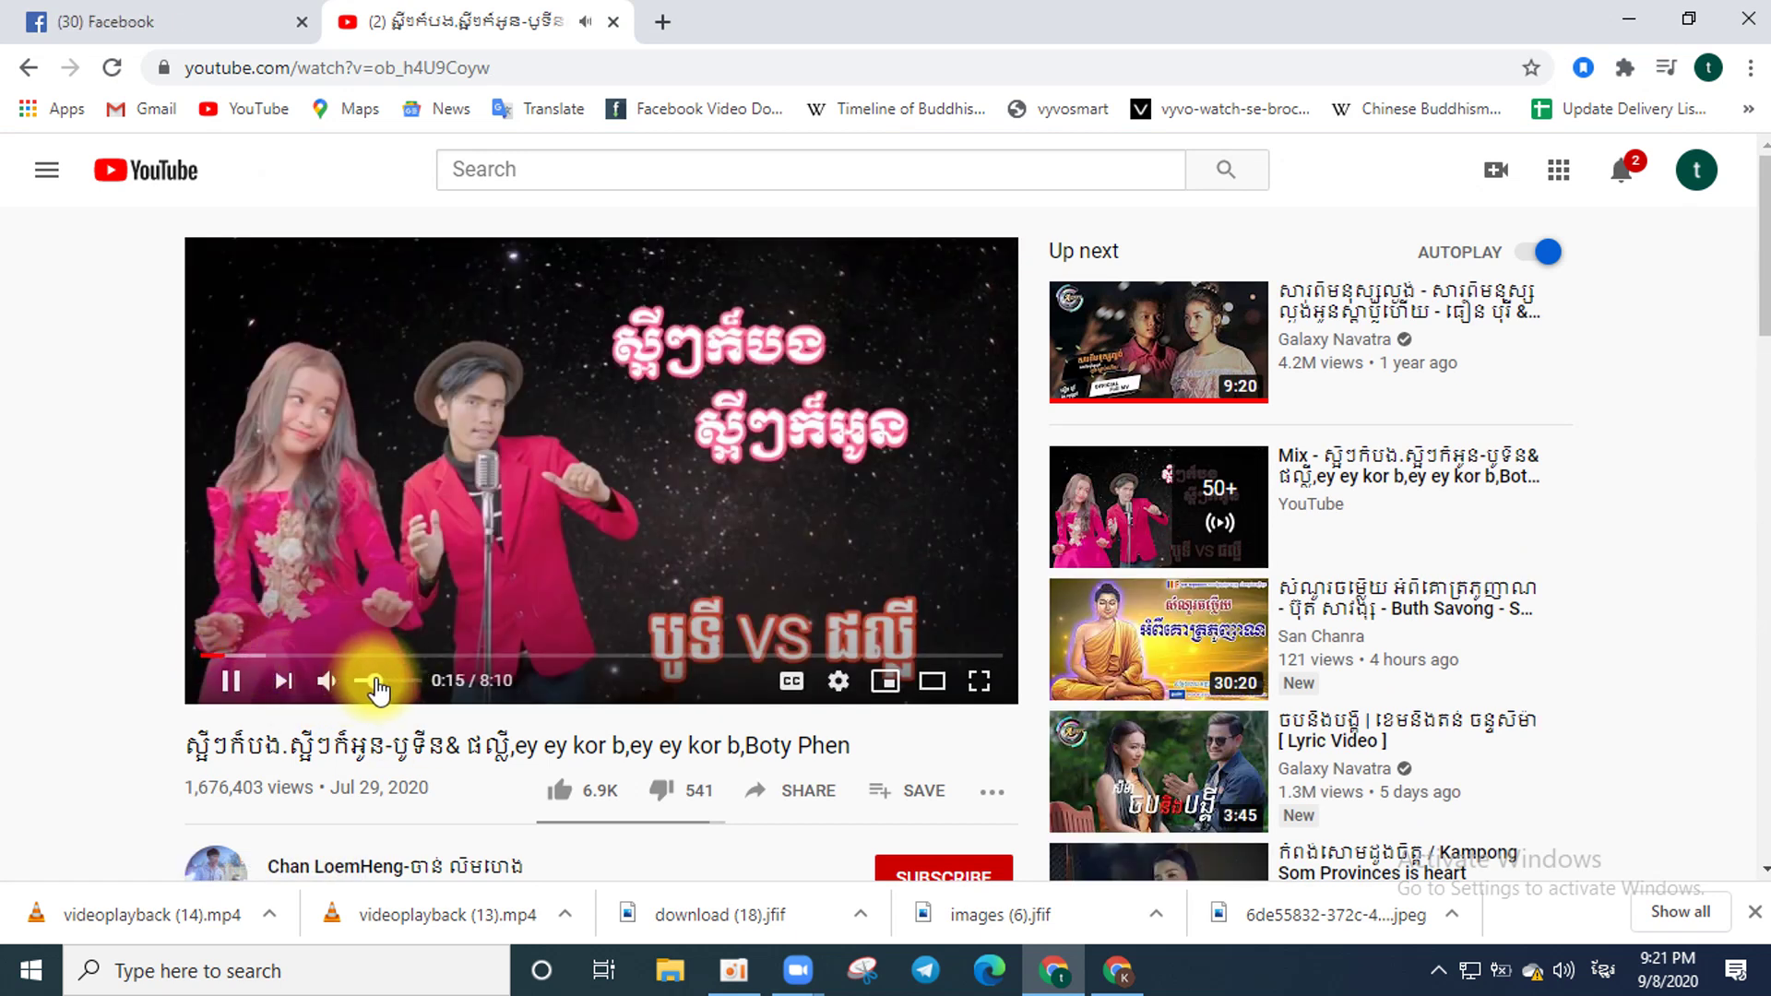
left_click_drag(384, 690, 412, 694)
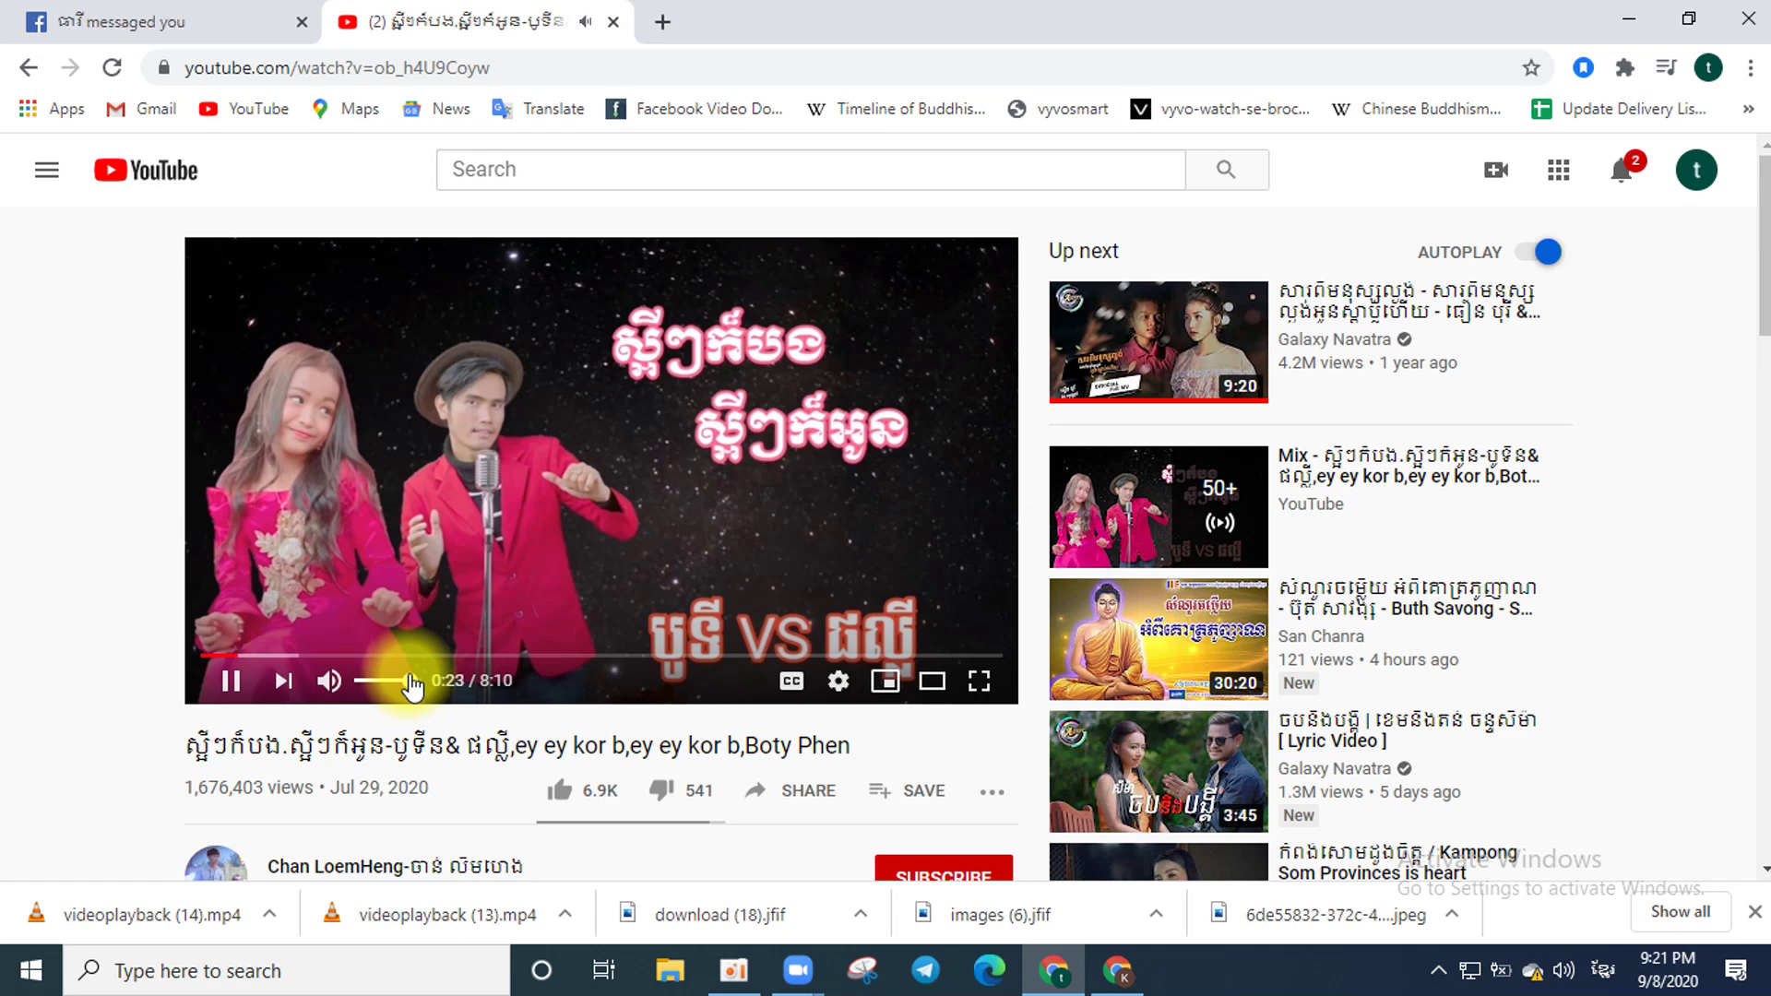
Check the Zoom meeting's participants and sound sharing while the song plays, and return to the YouTube page.
mouse_move(799, 968)
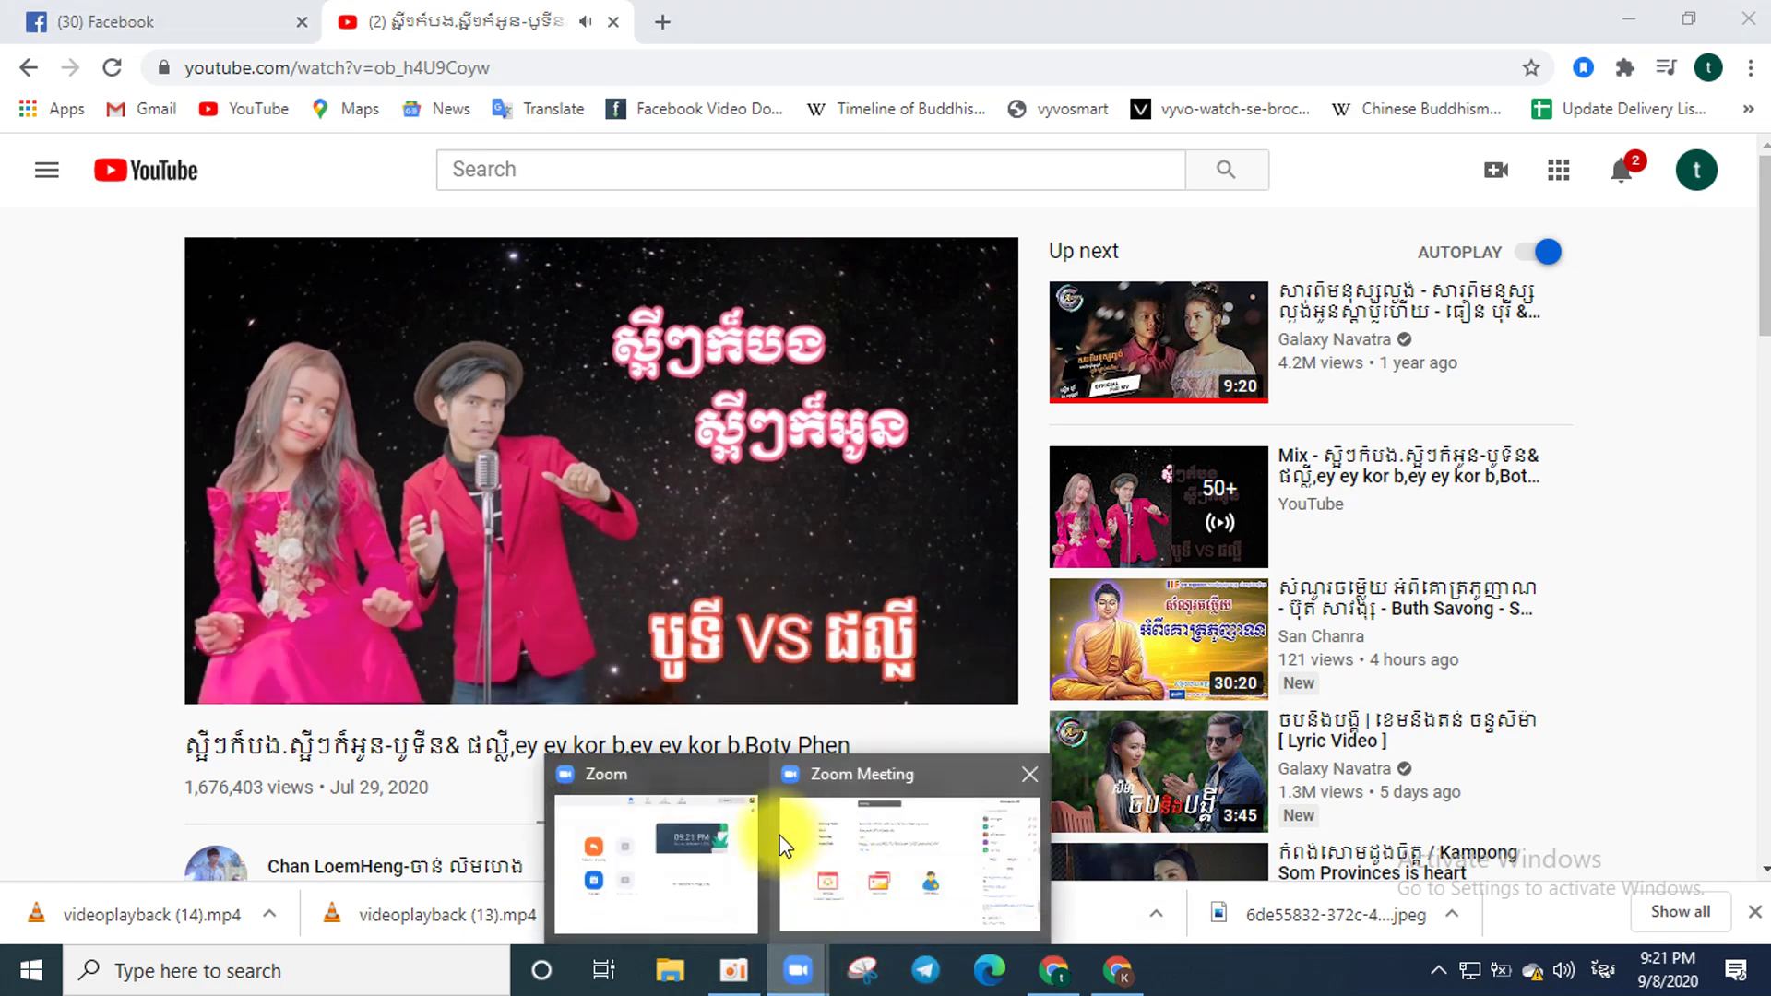
left_click(782, 844)
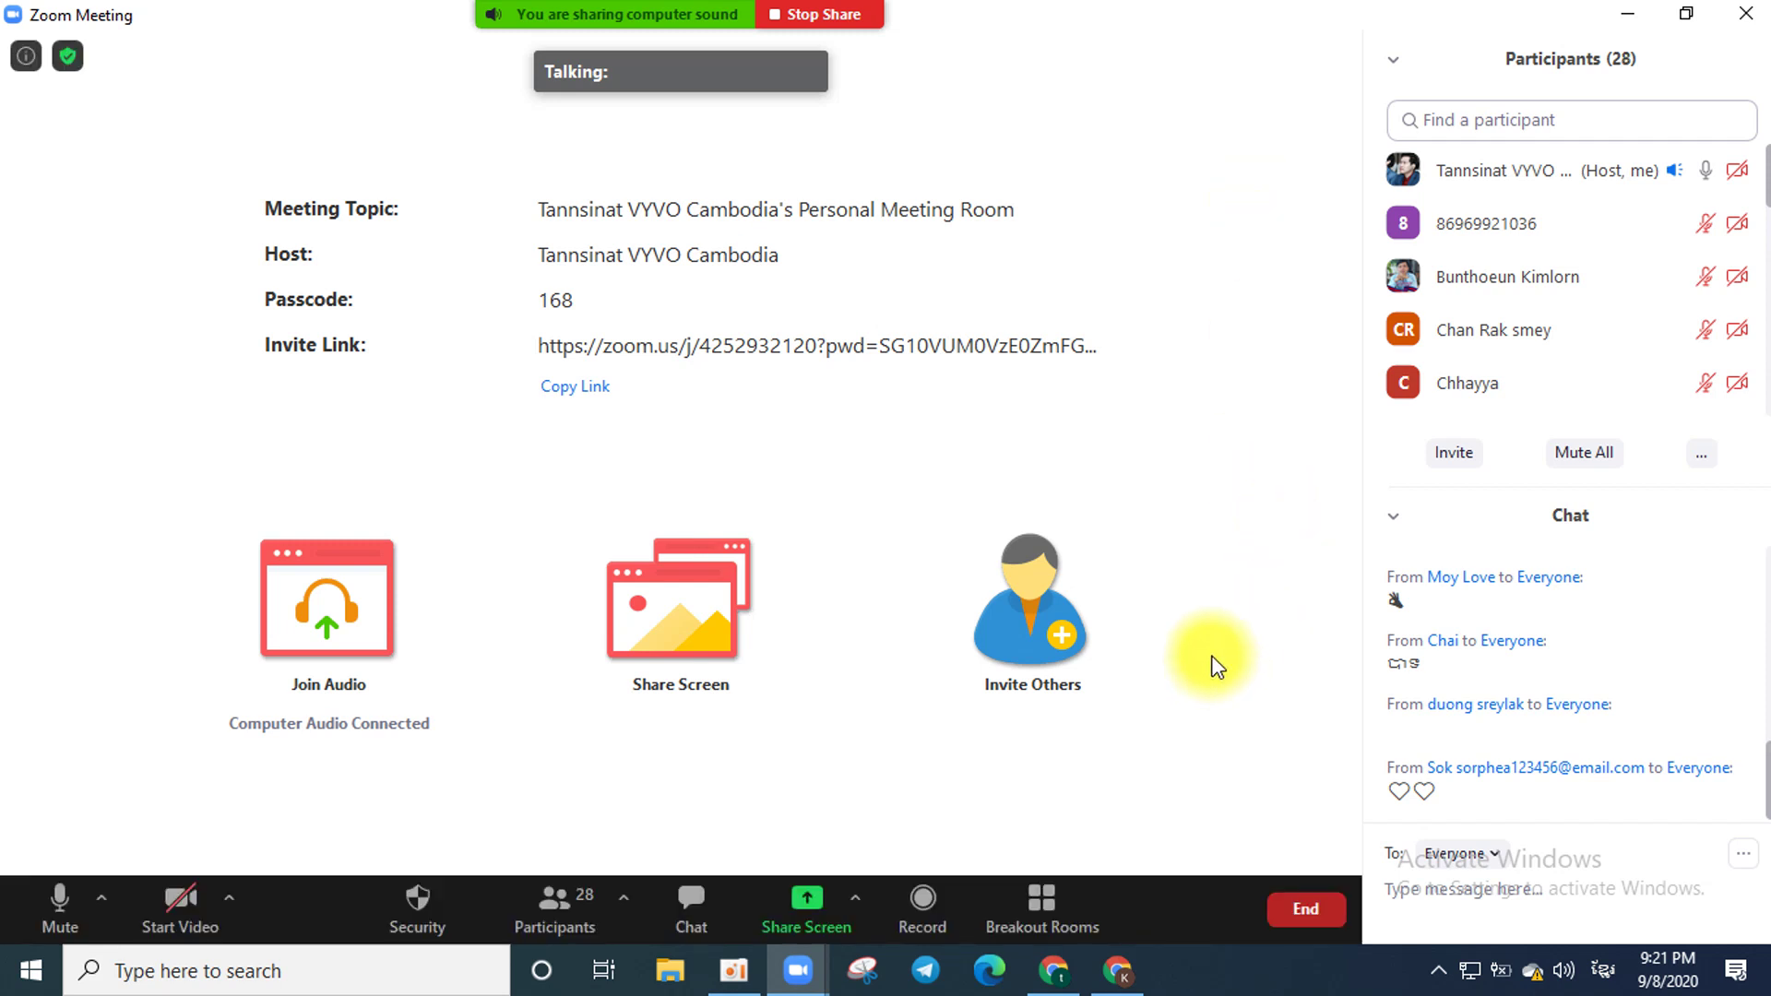
left_click(1049, 973)
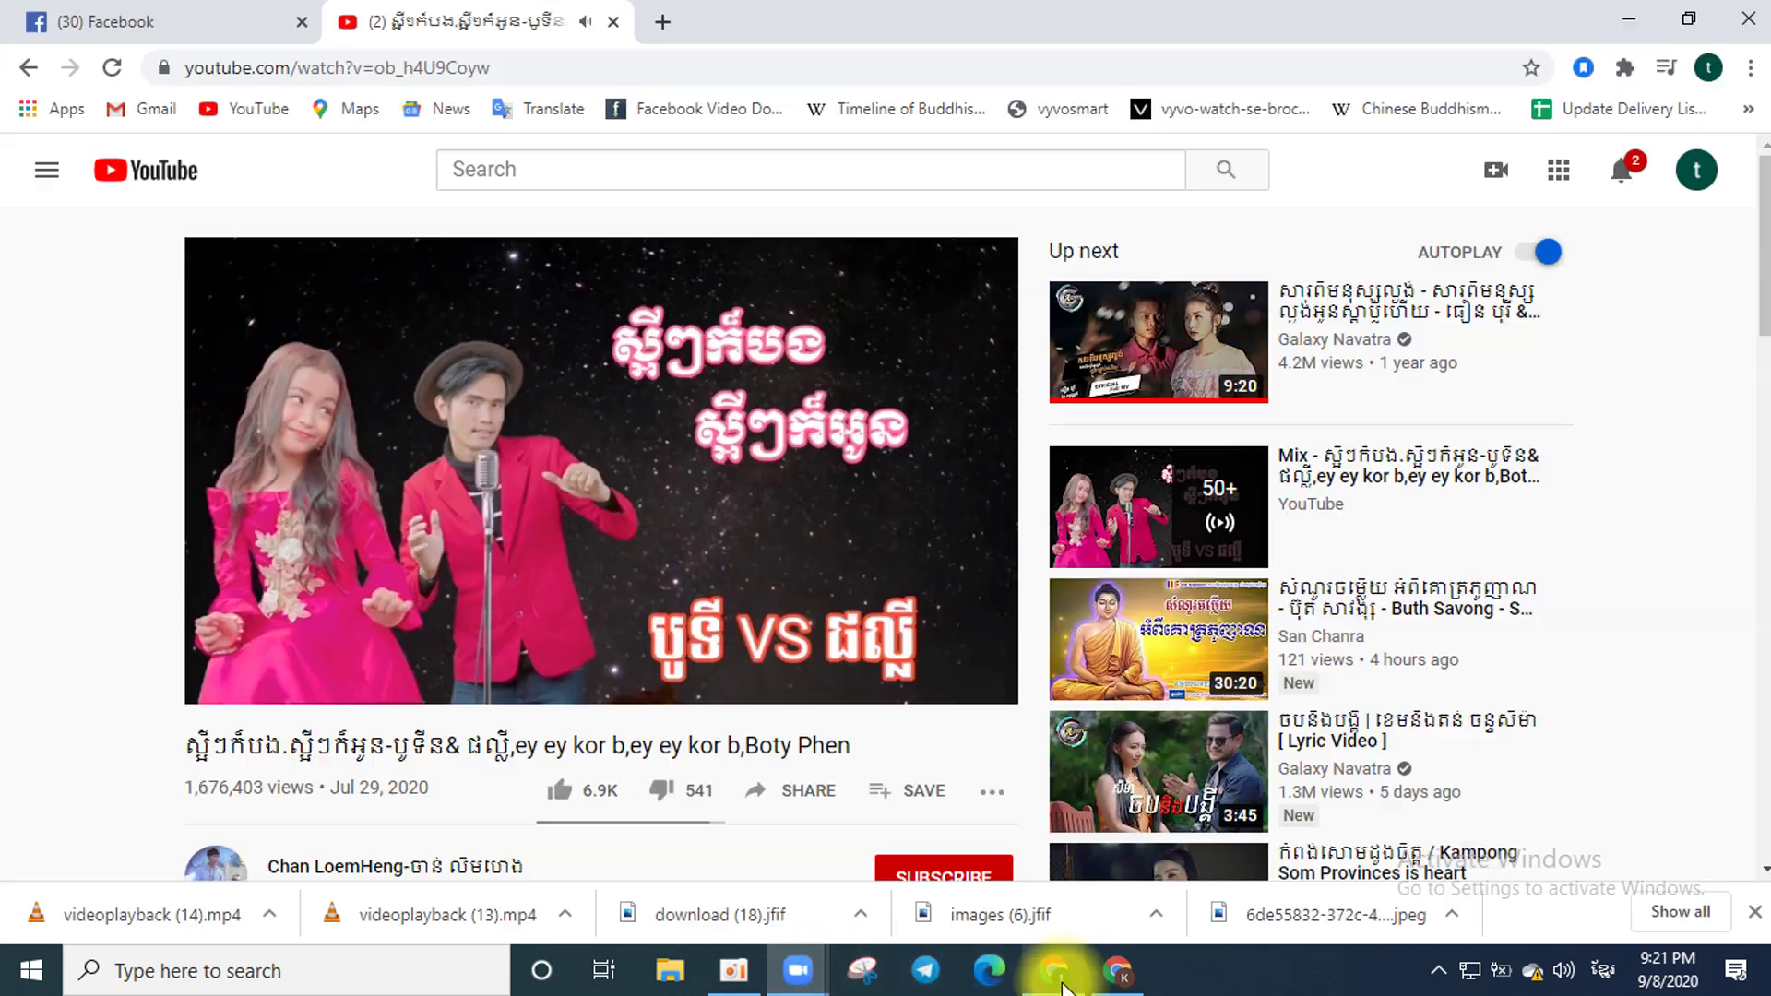
Switch to the browser window with Ads Manager and reload the page listing the jewelry account's campaigns.
left_click(222, 16)
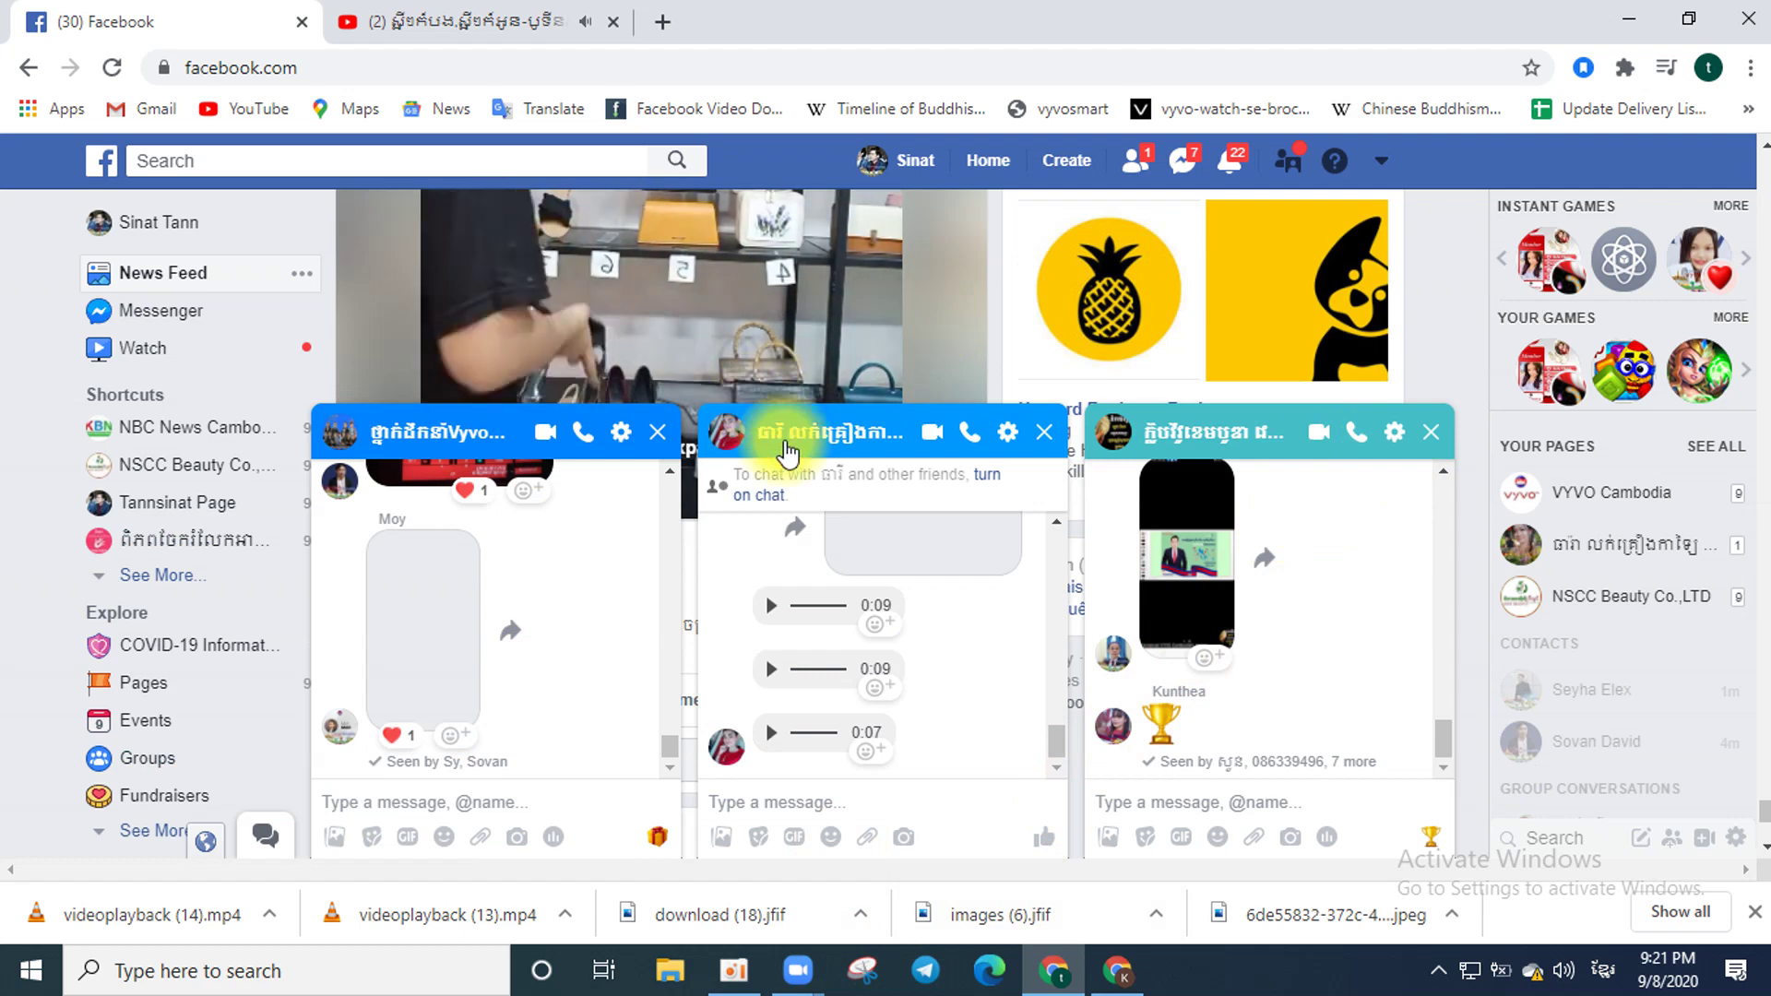
left_click(1116, 970)
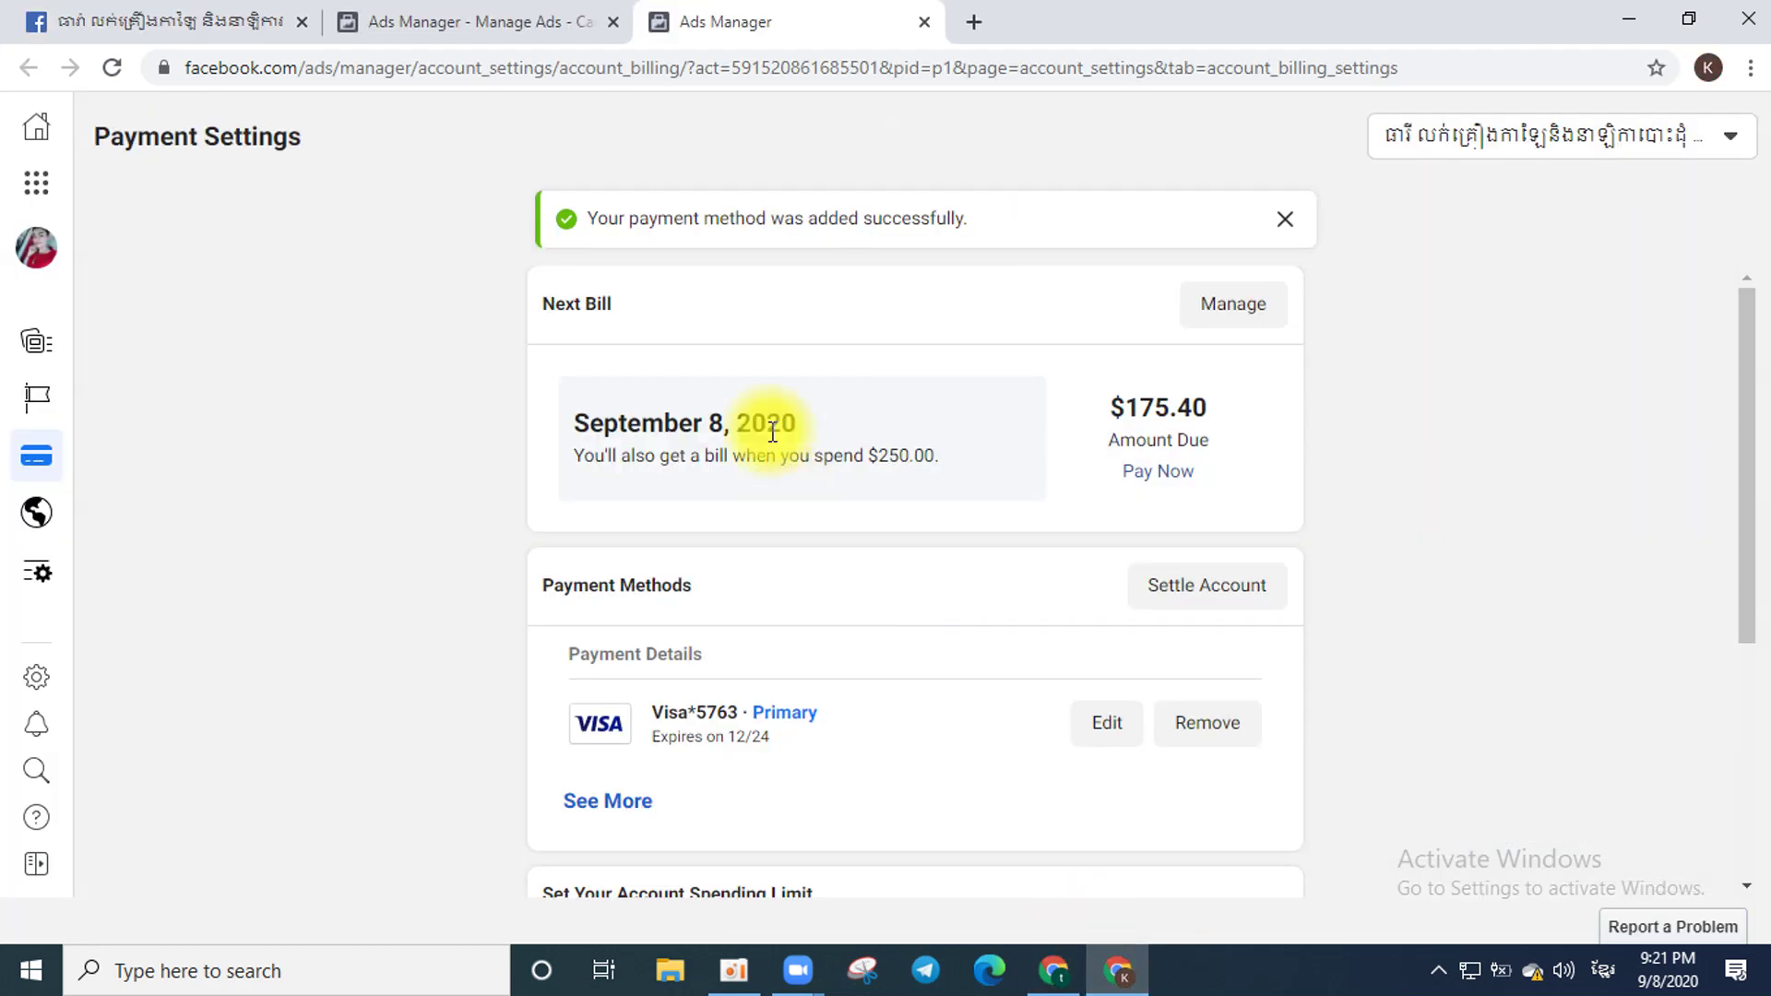
left_click(441, 21)
key("ctrl+l")
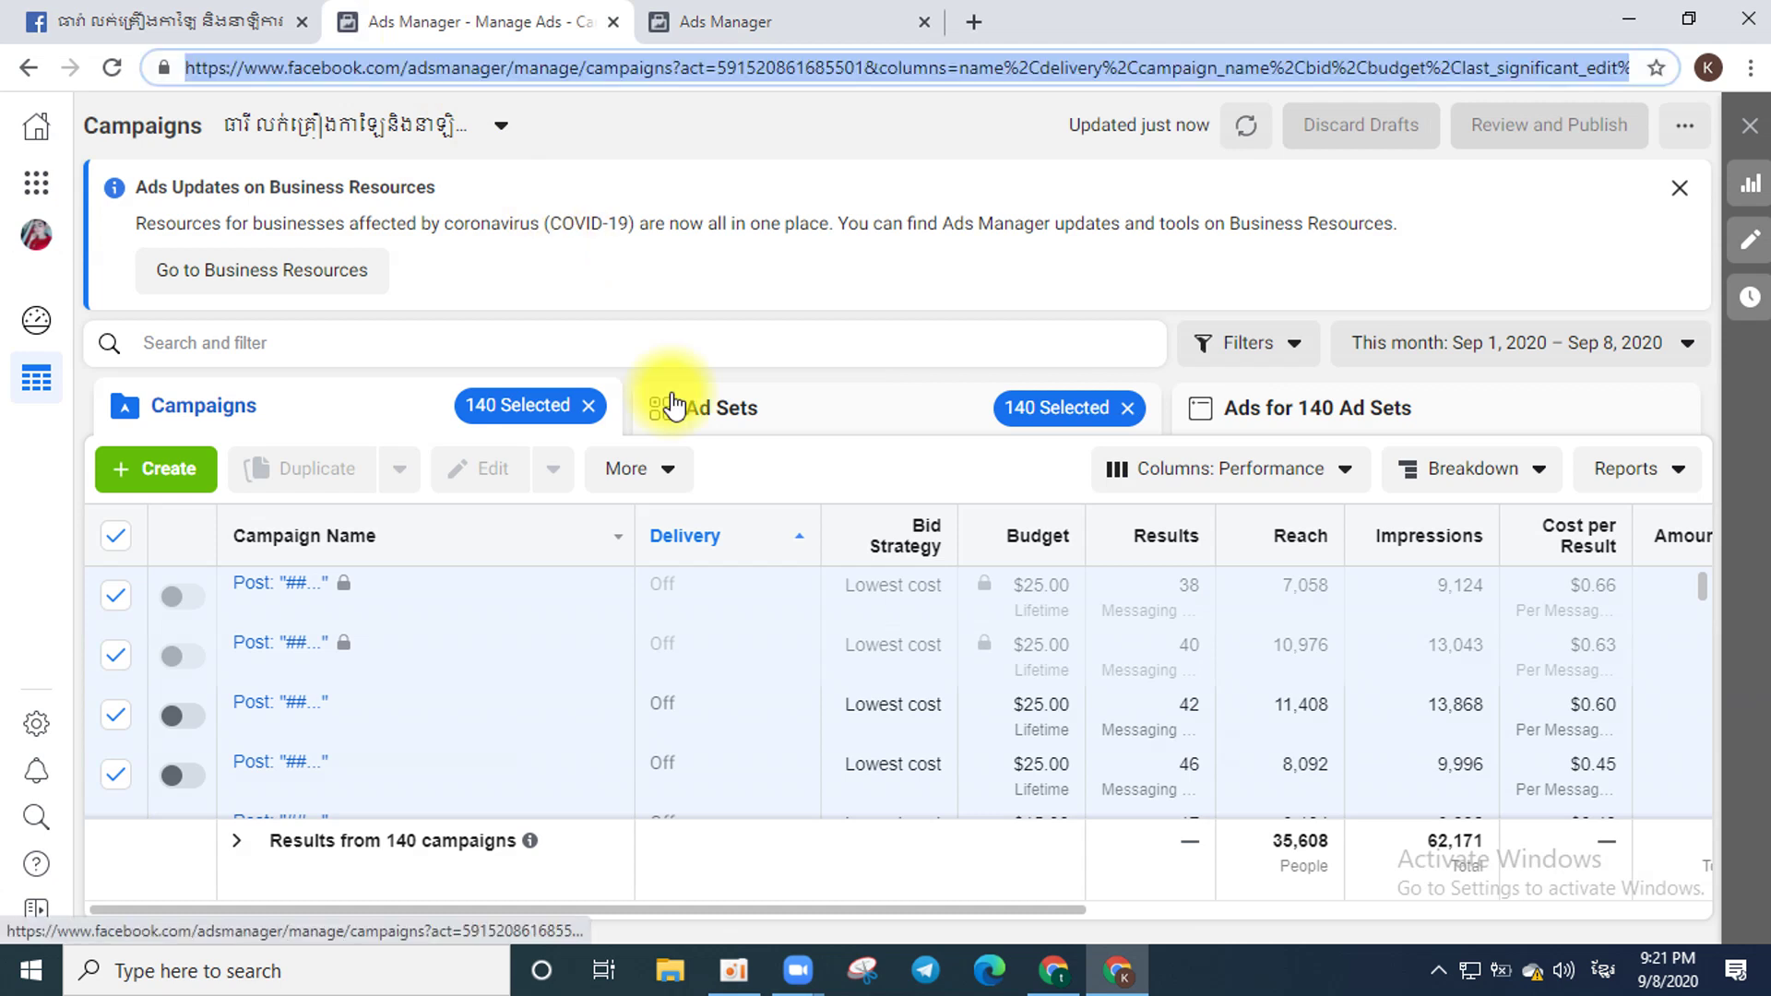
key("Return")
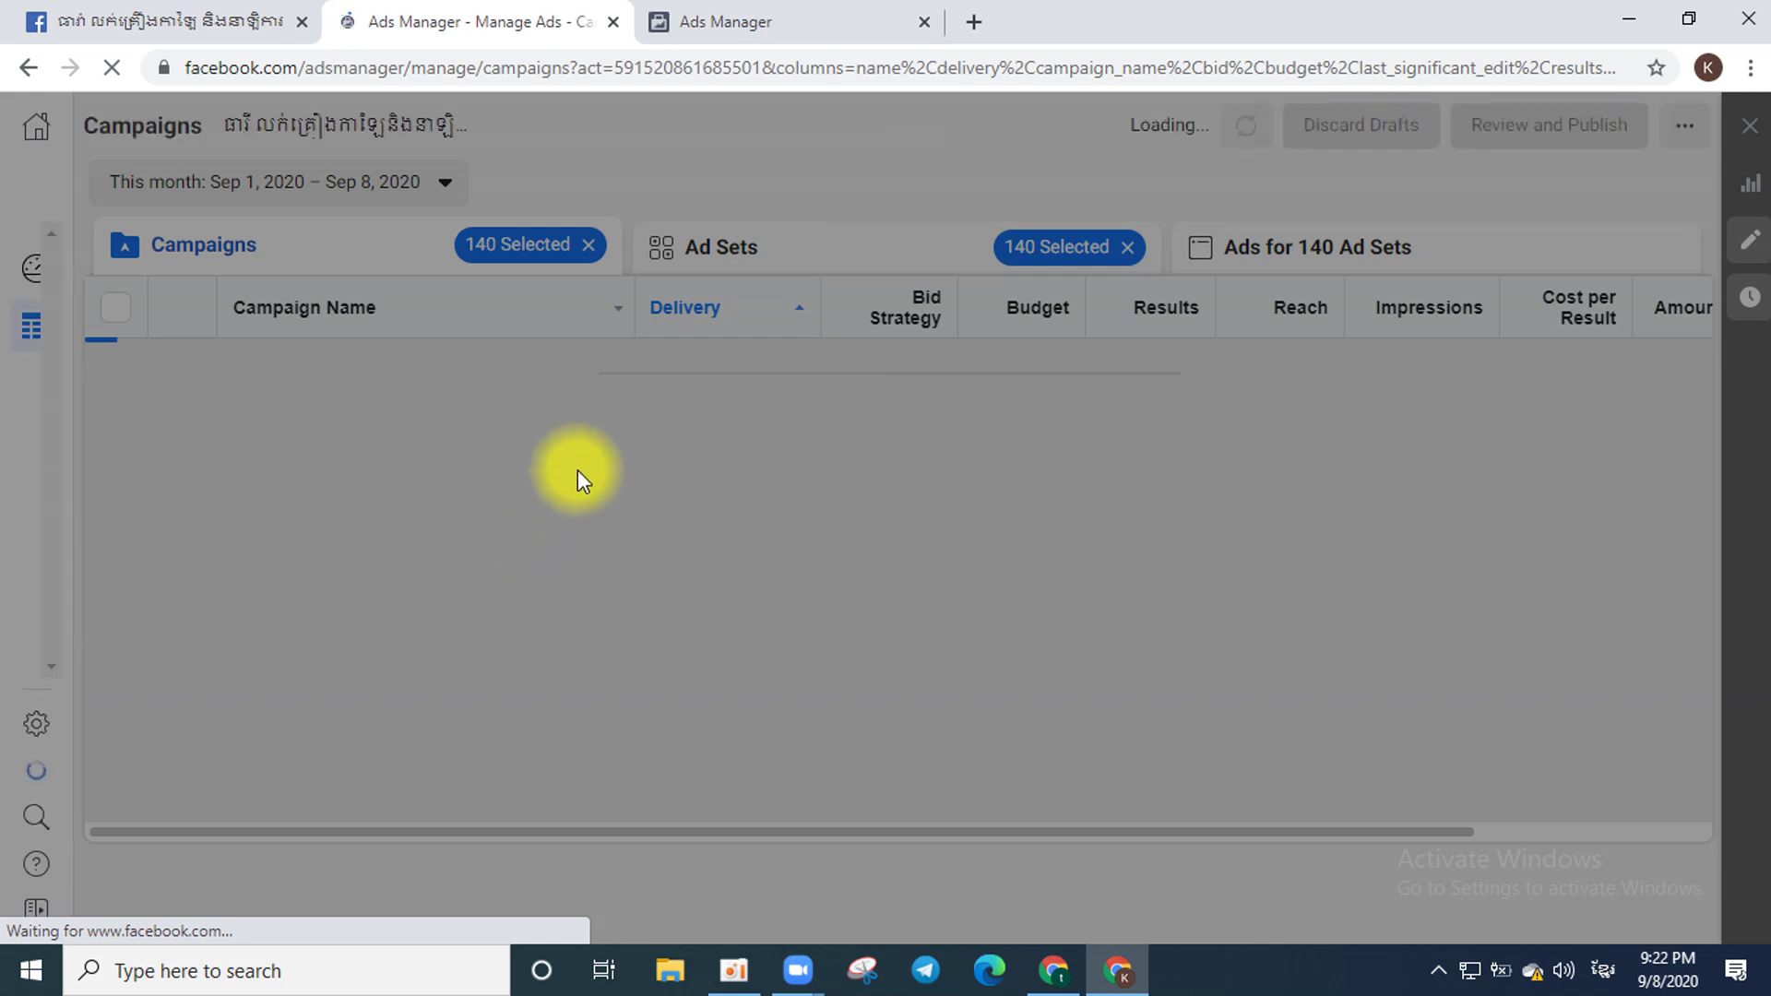
Reload the ad account's payment settings and pay the $175.40 amount due with the saved Visa card.
left_click(725, 18)
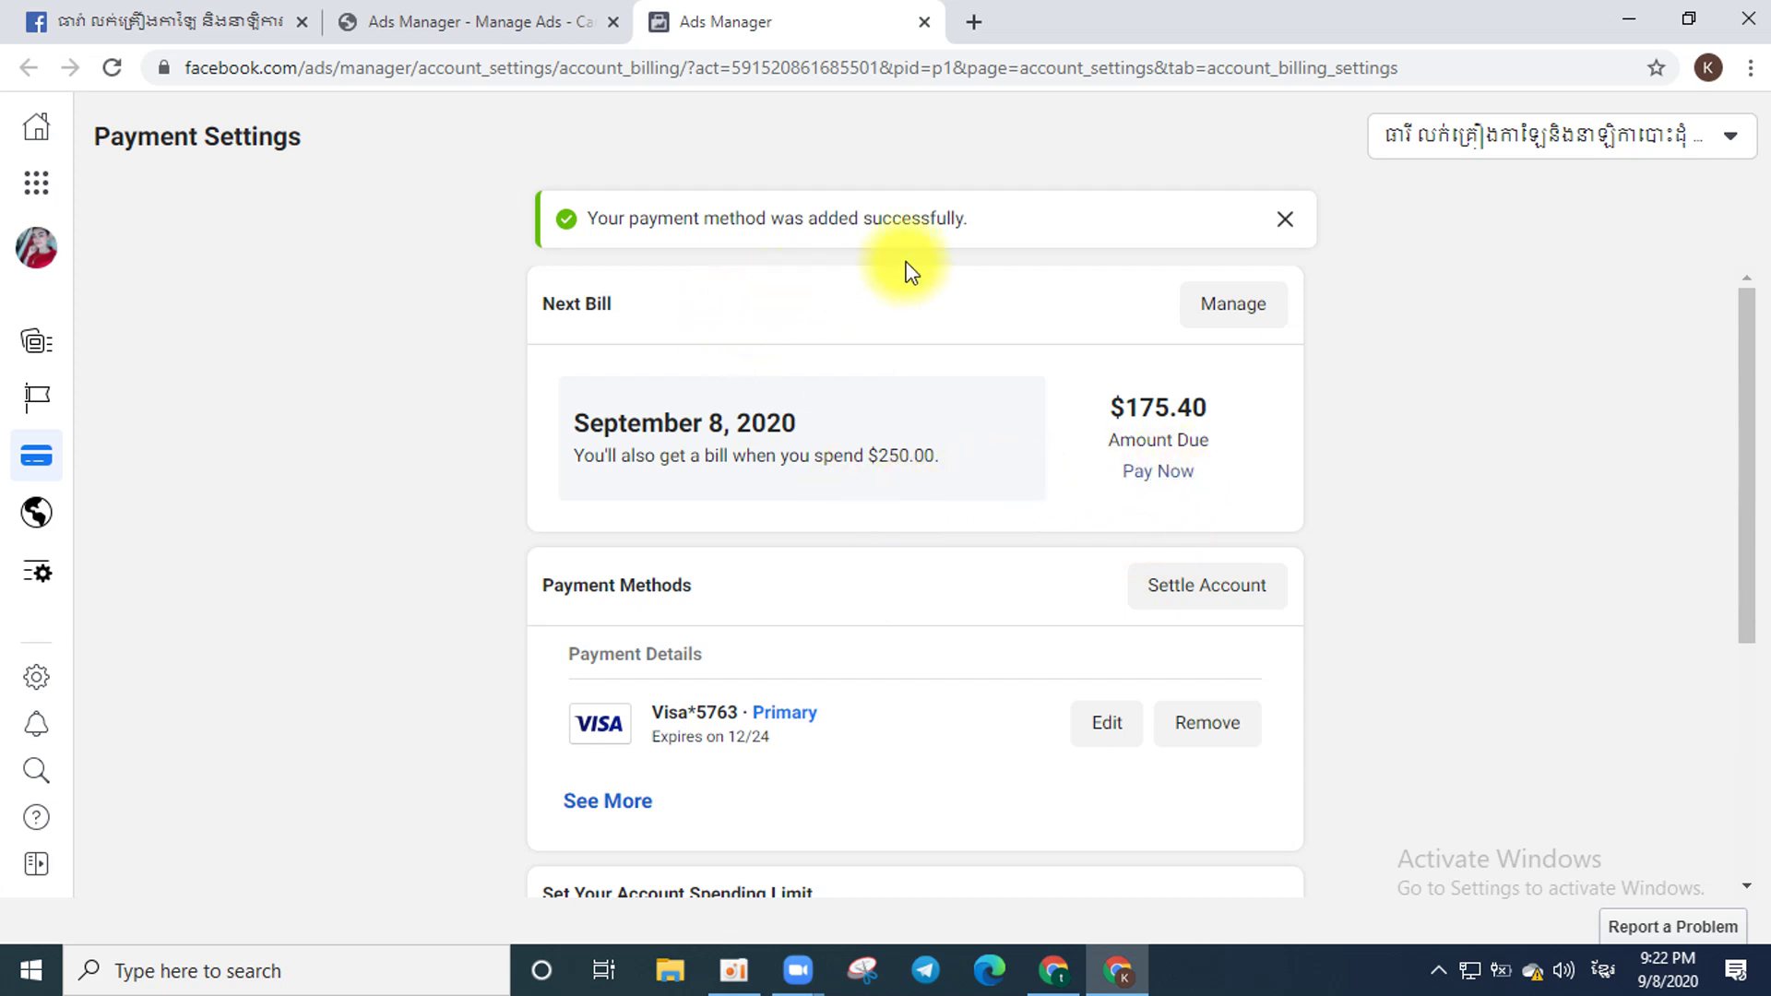
key("F5")
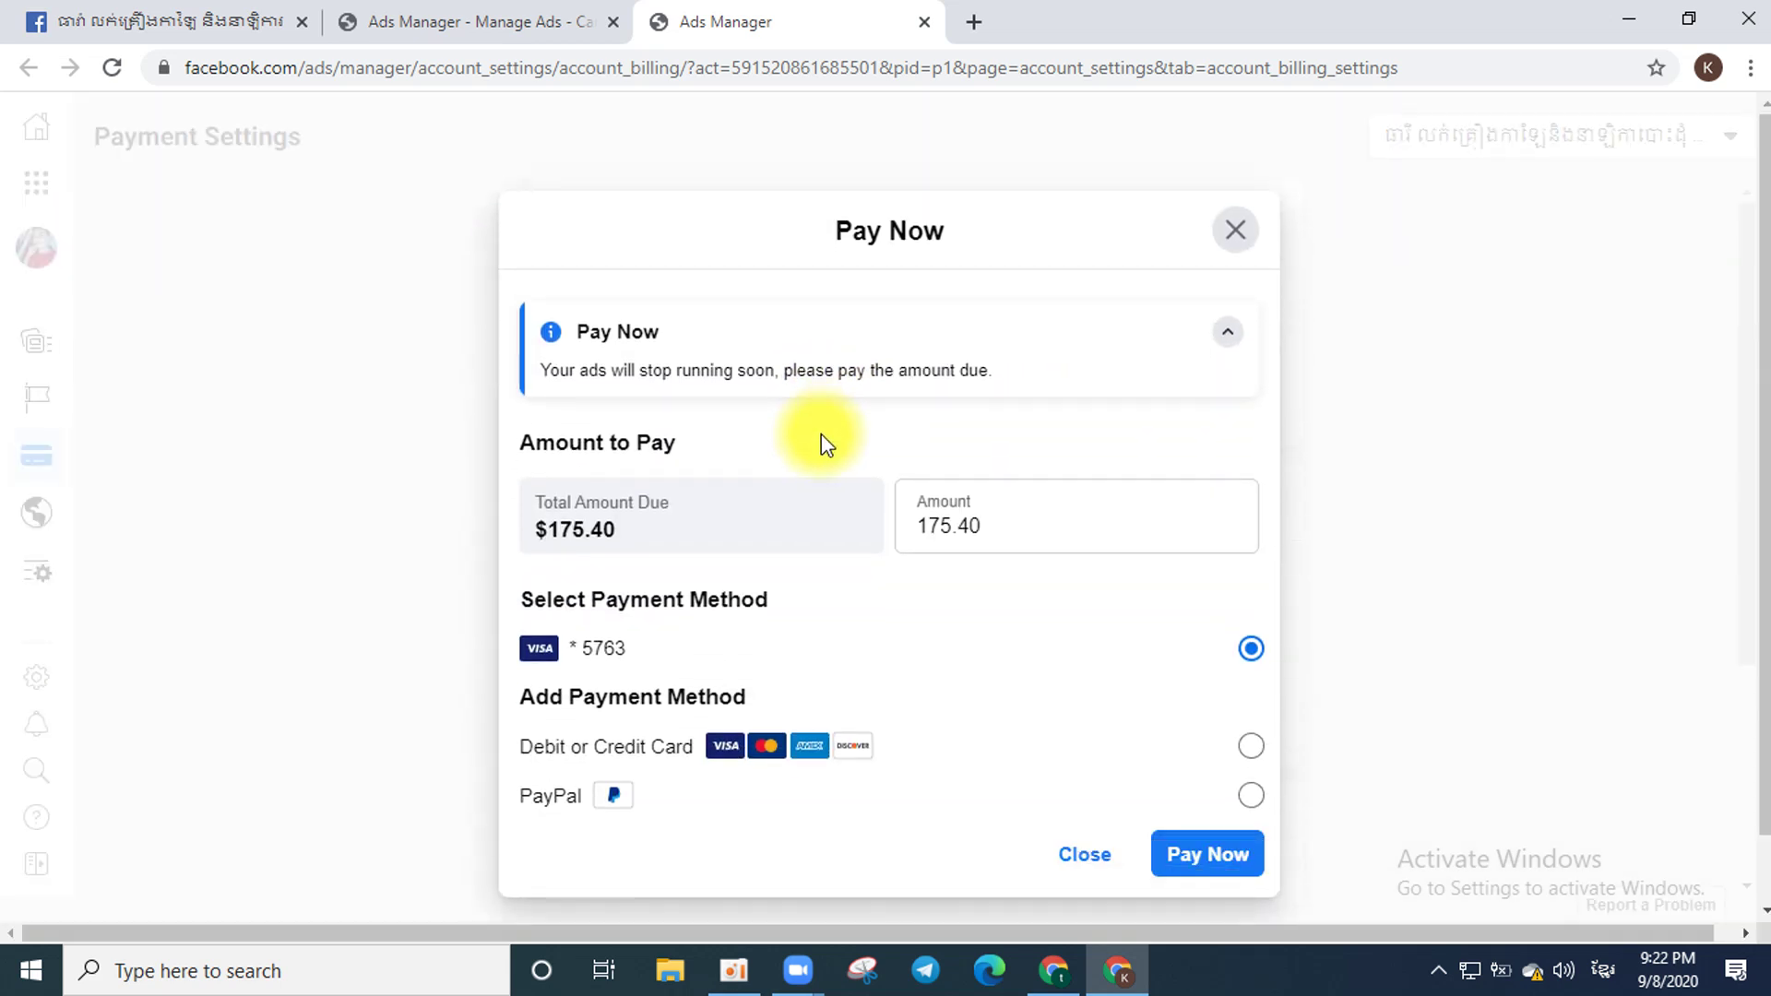
left_click(1220, 869)
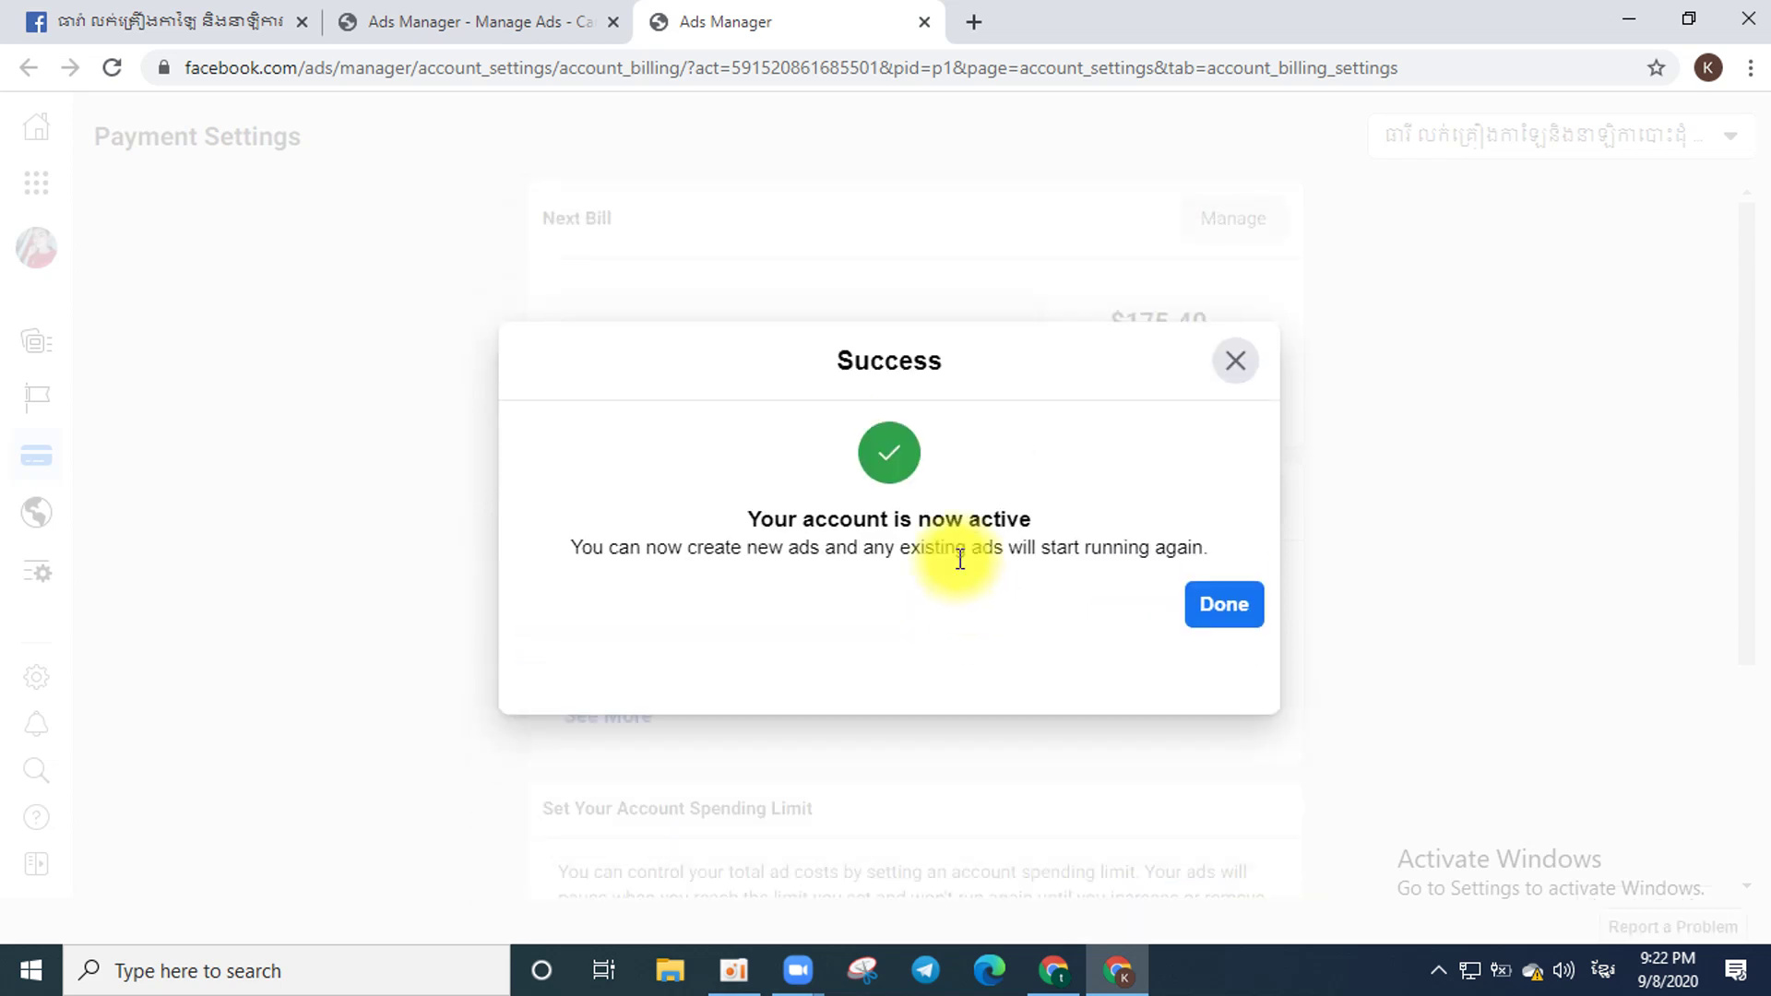
left_click(1229, 638)
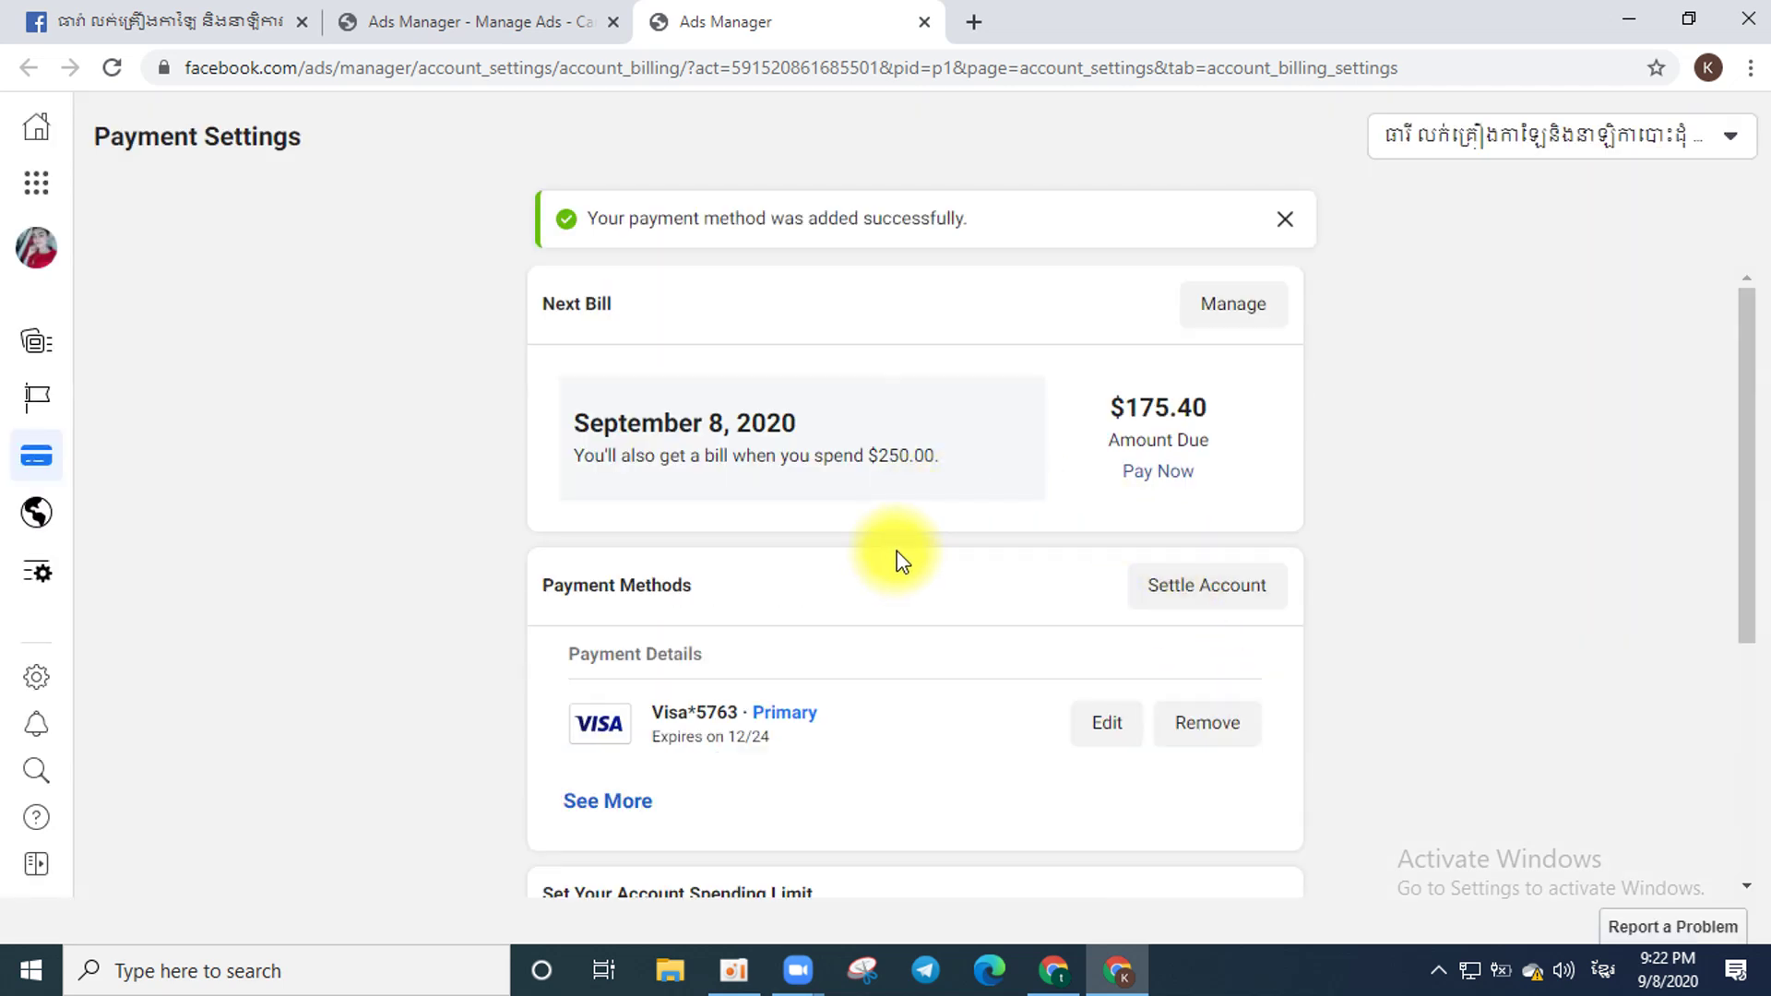
Review the next bill, payment methods and account spending limit in the payment settings.
scroll(893, 561, "down", 4)
scroll(899, 557, "up", 4)
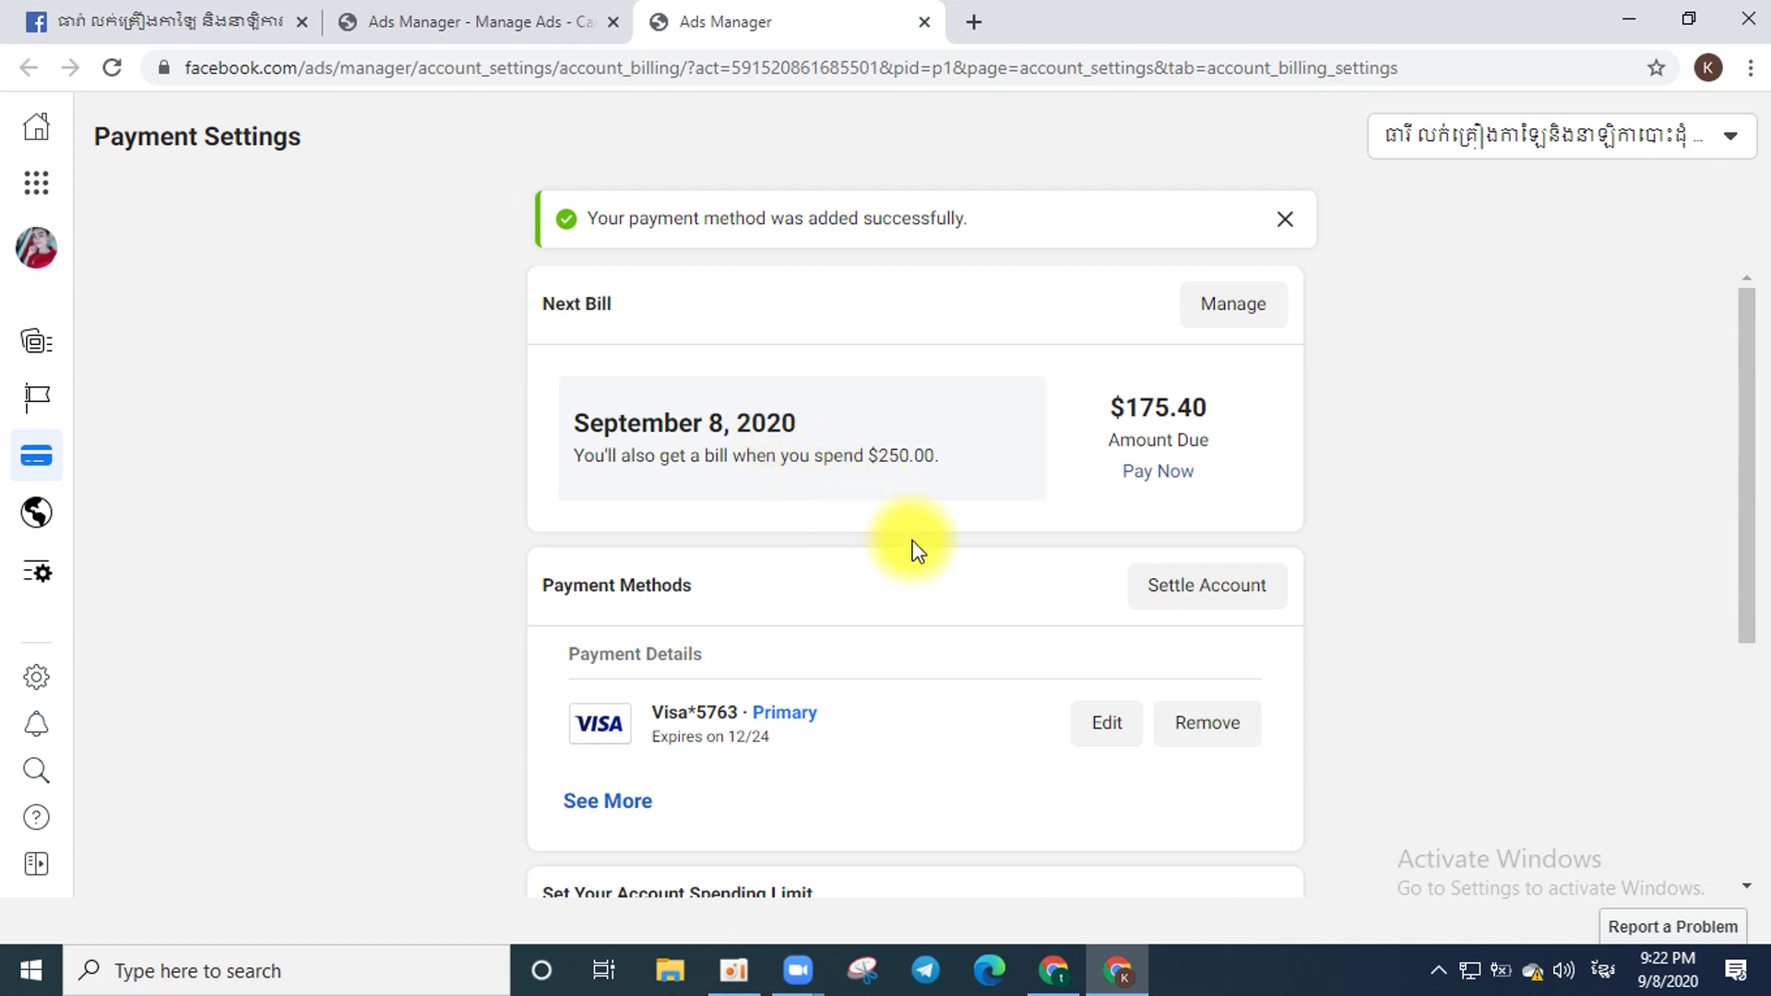
scroll(918, 544, "down", 4)
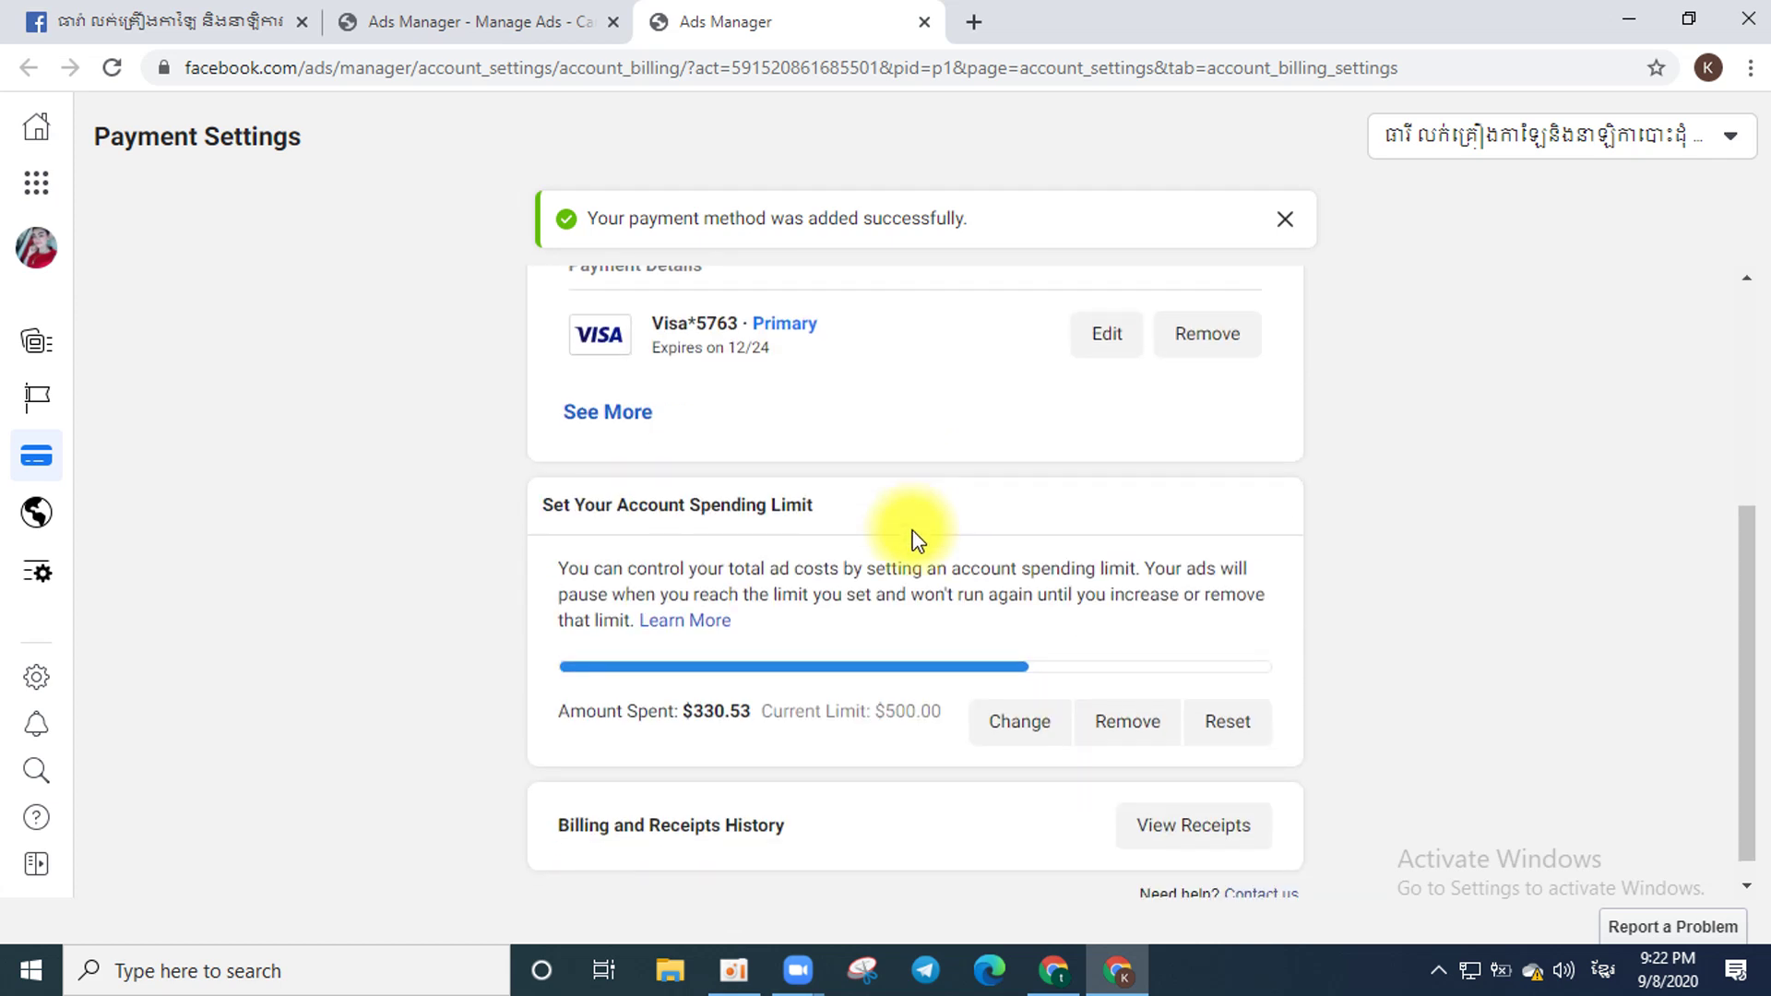
scroll(917, 540, "up", 4)
scroll(918, 540, "down", 4)
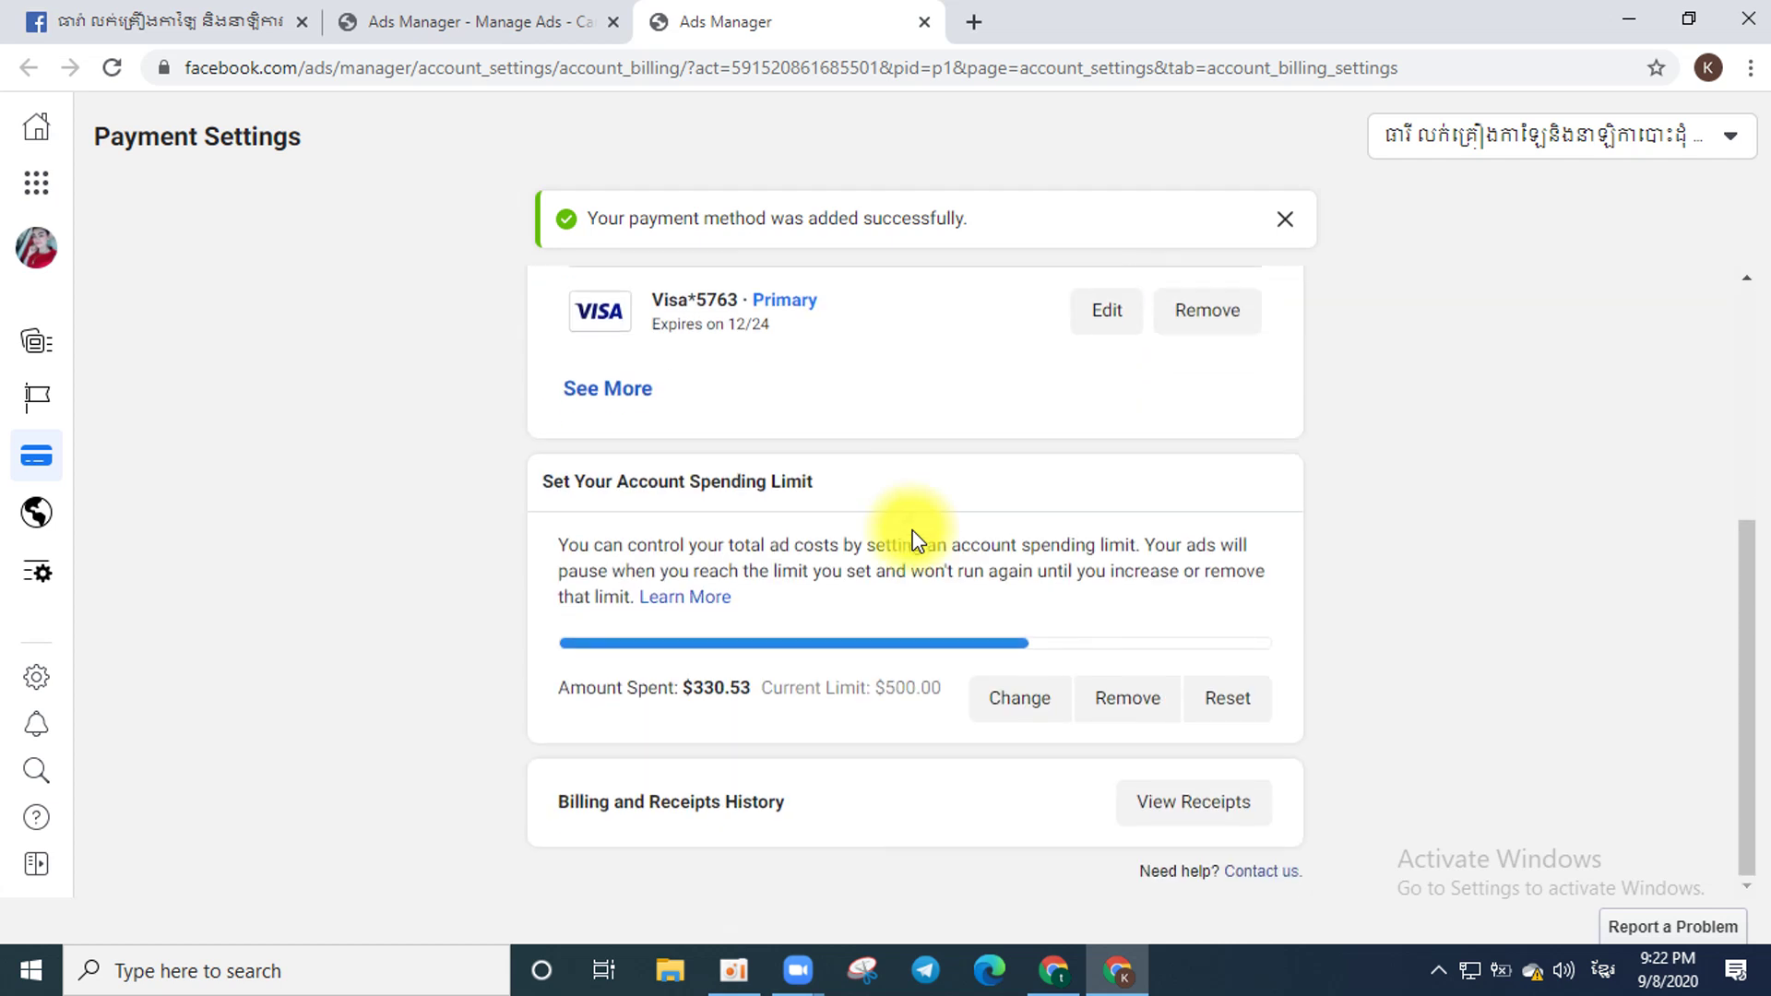
scroll(917, 539, "up", 4)
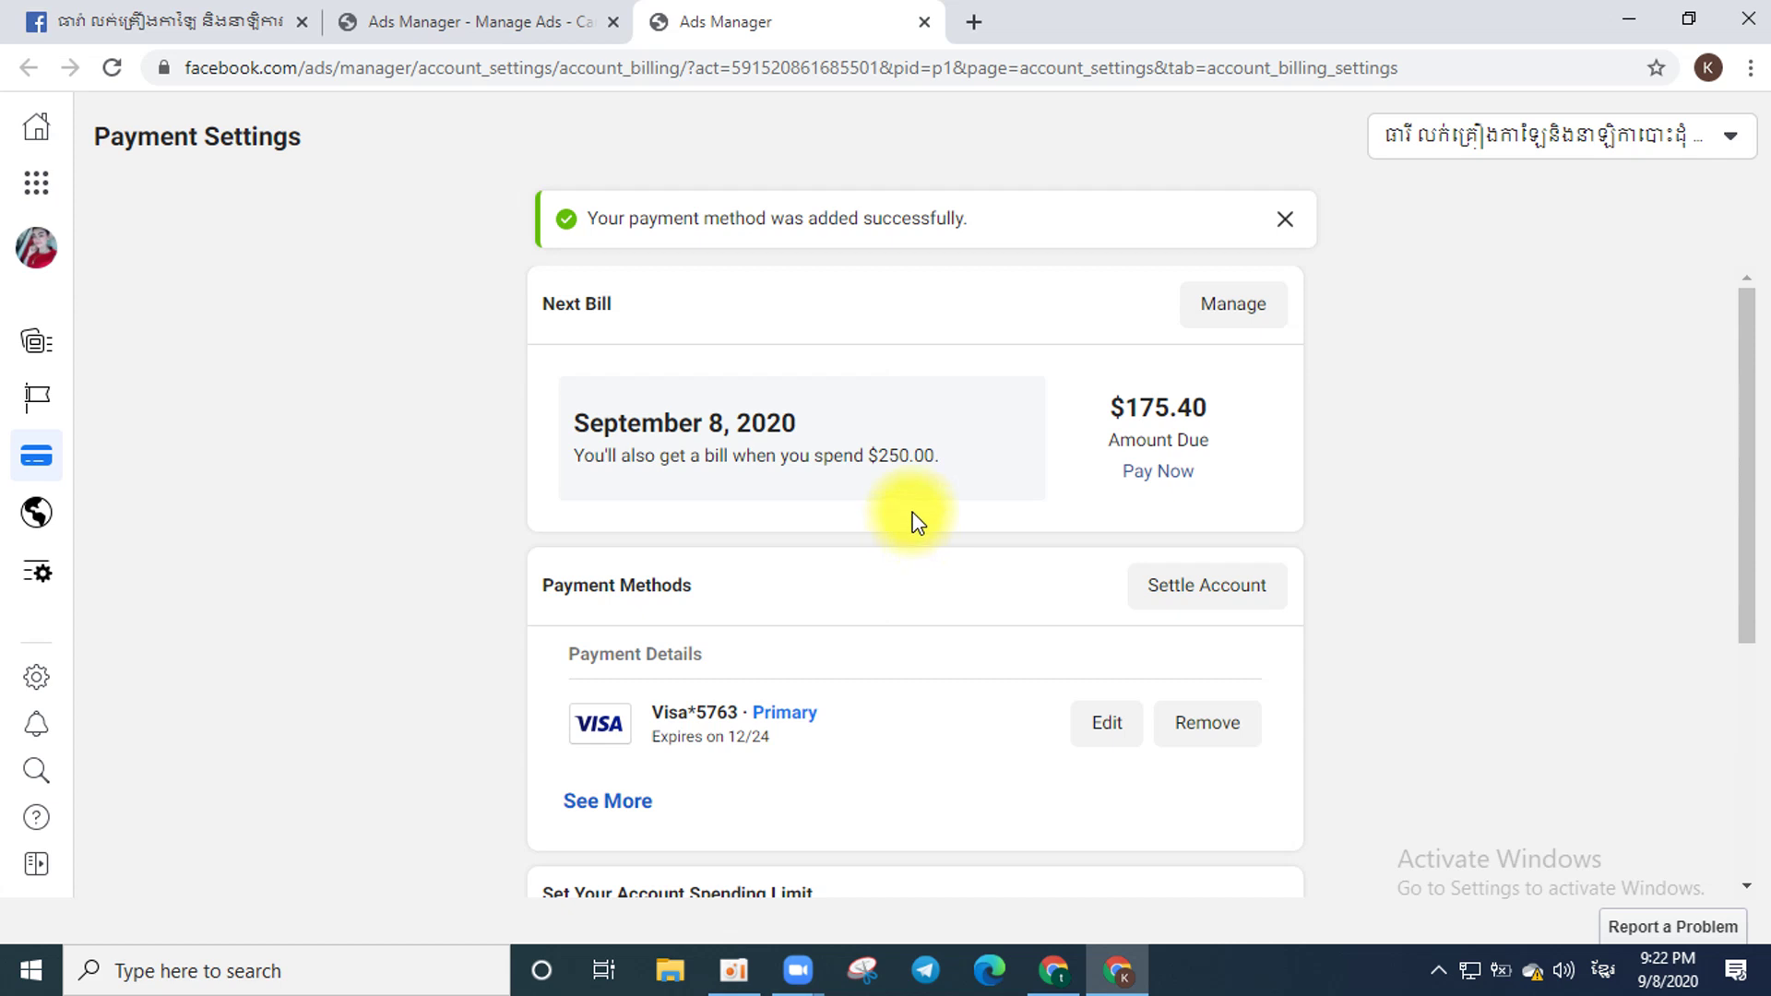
scroll(917, 521, "down", 4)
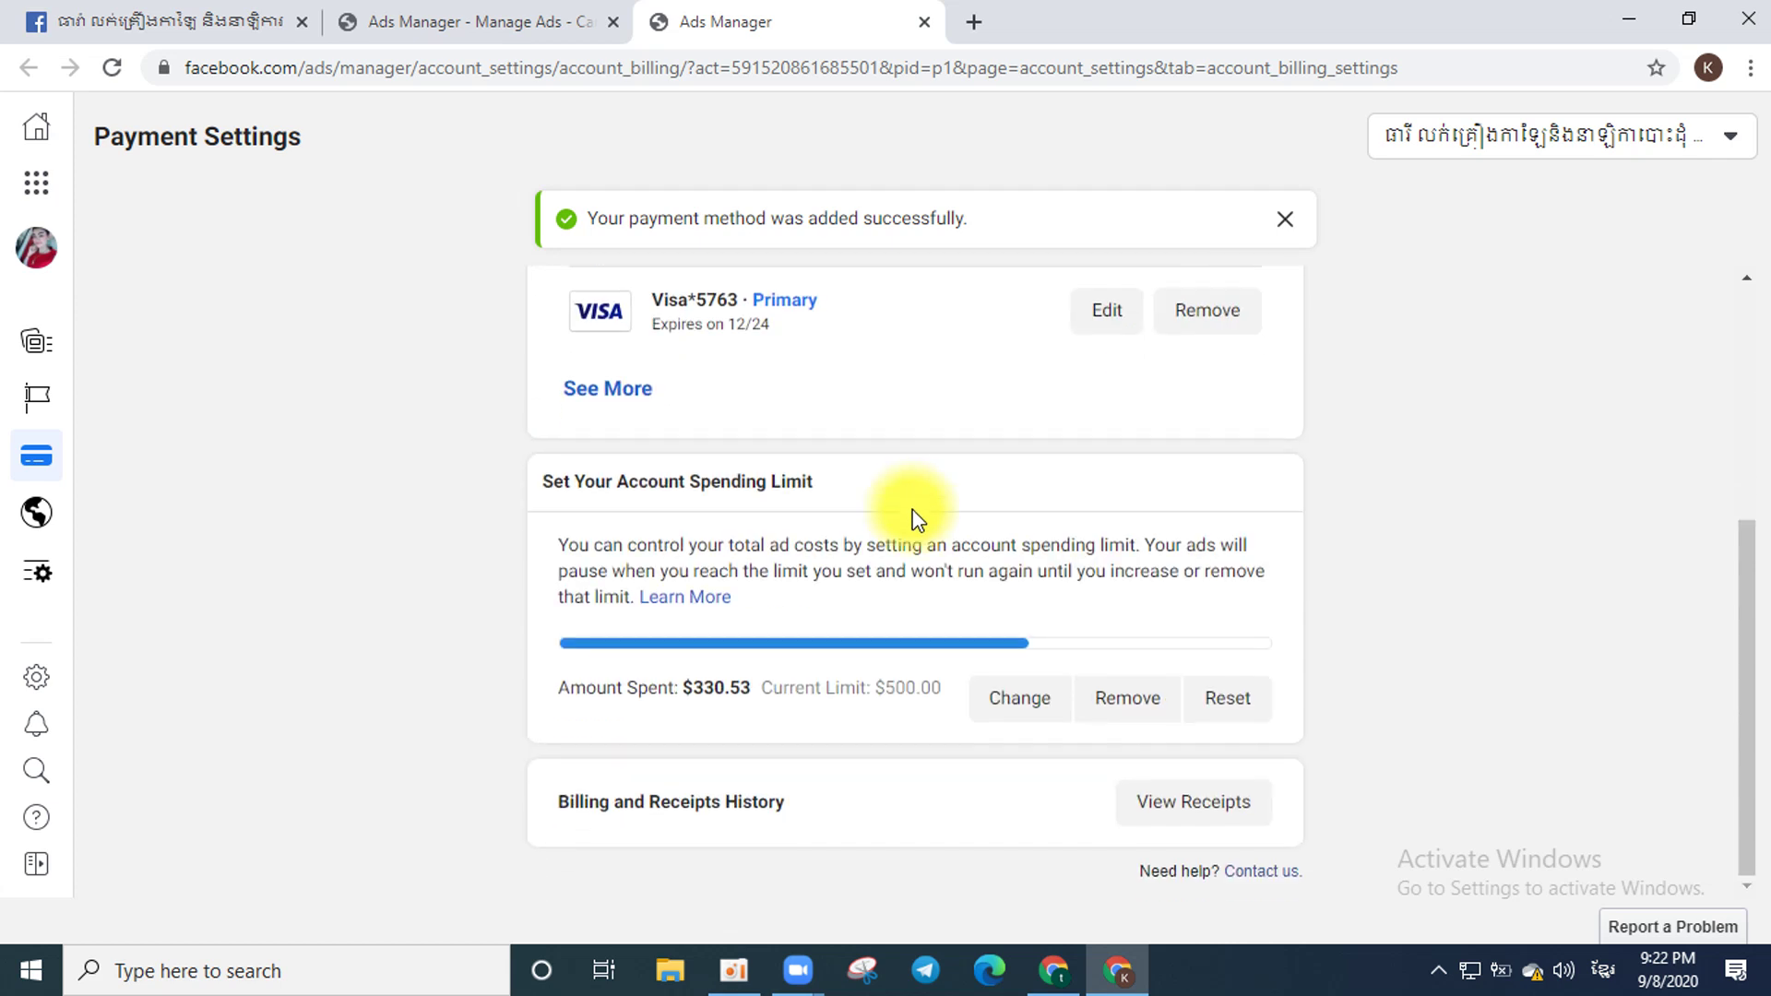
scroll(913, 514, "up", 4)
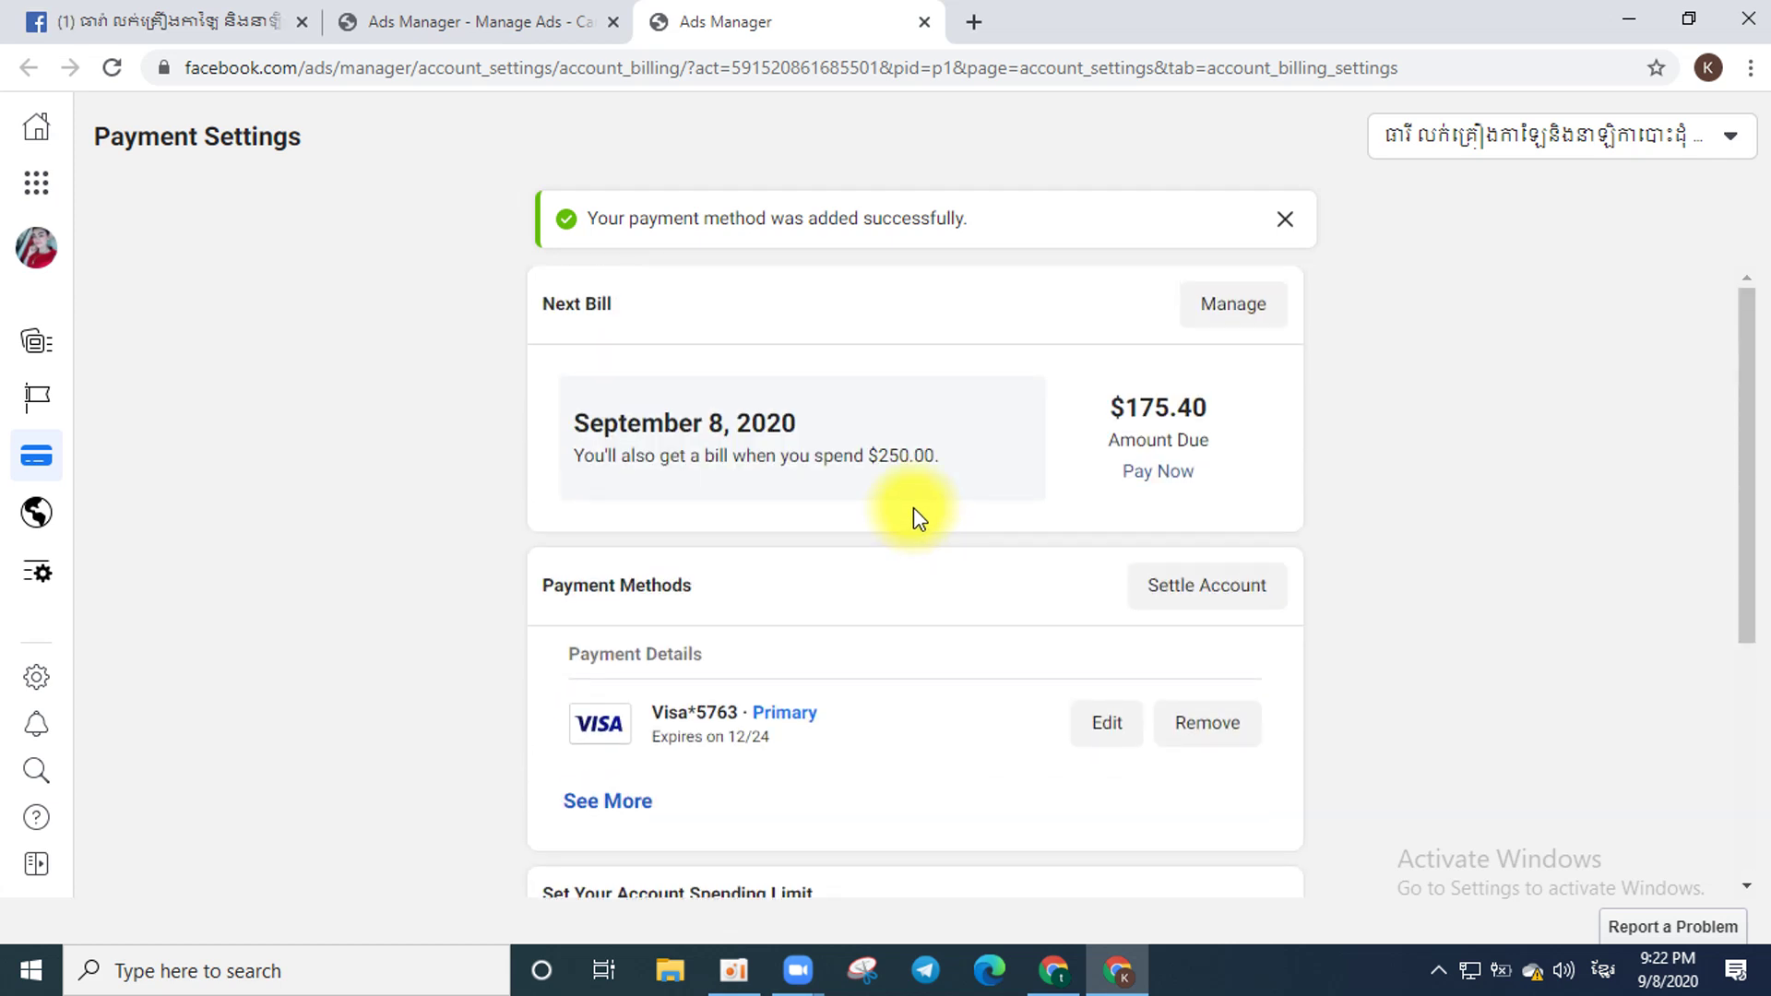
left_click(1226, 314)
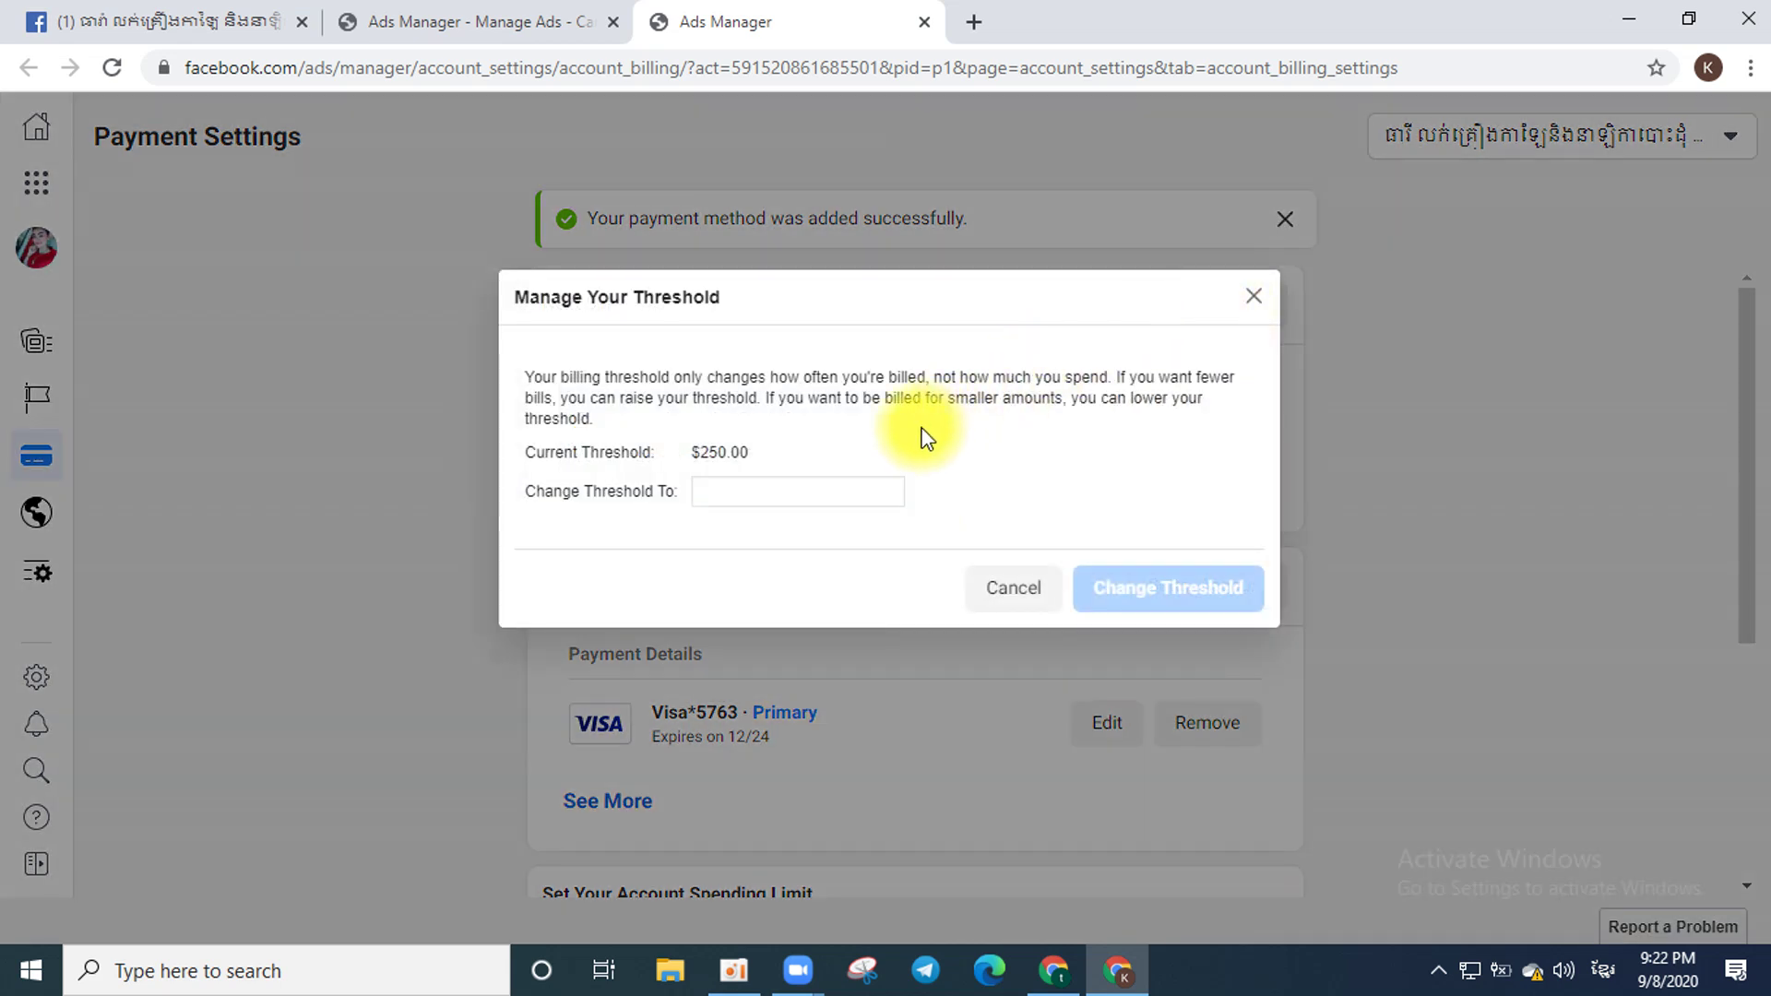
left_click(1256, 297)
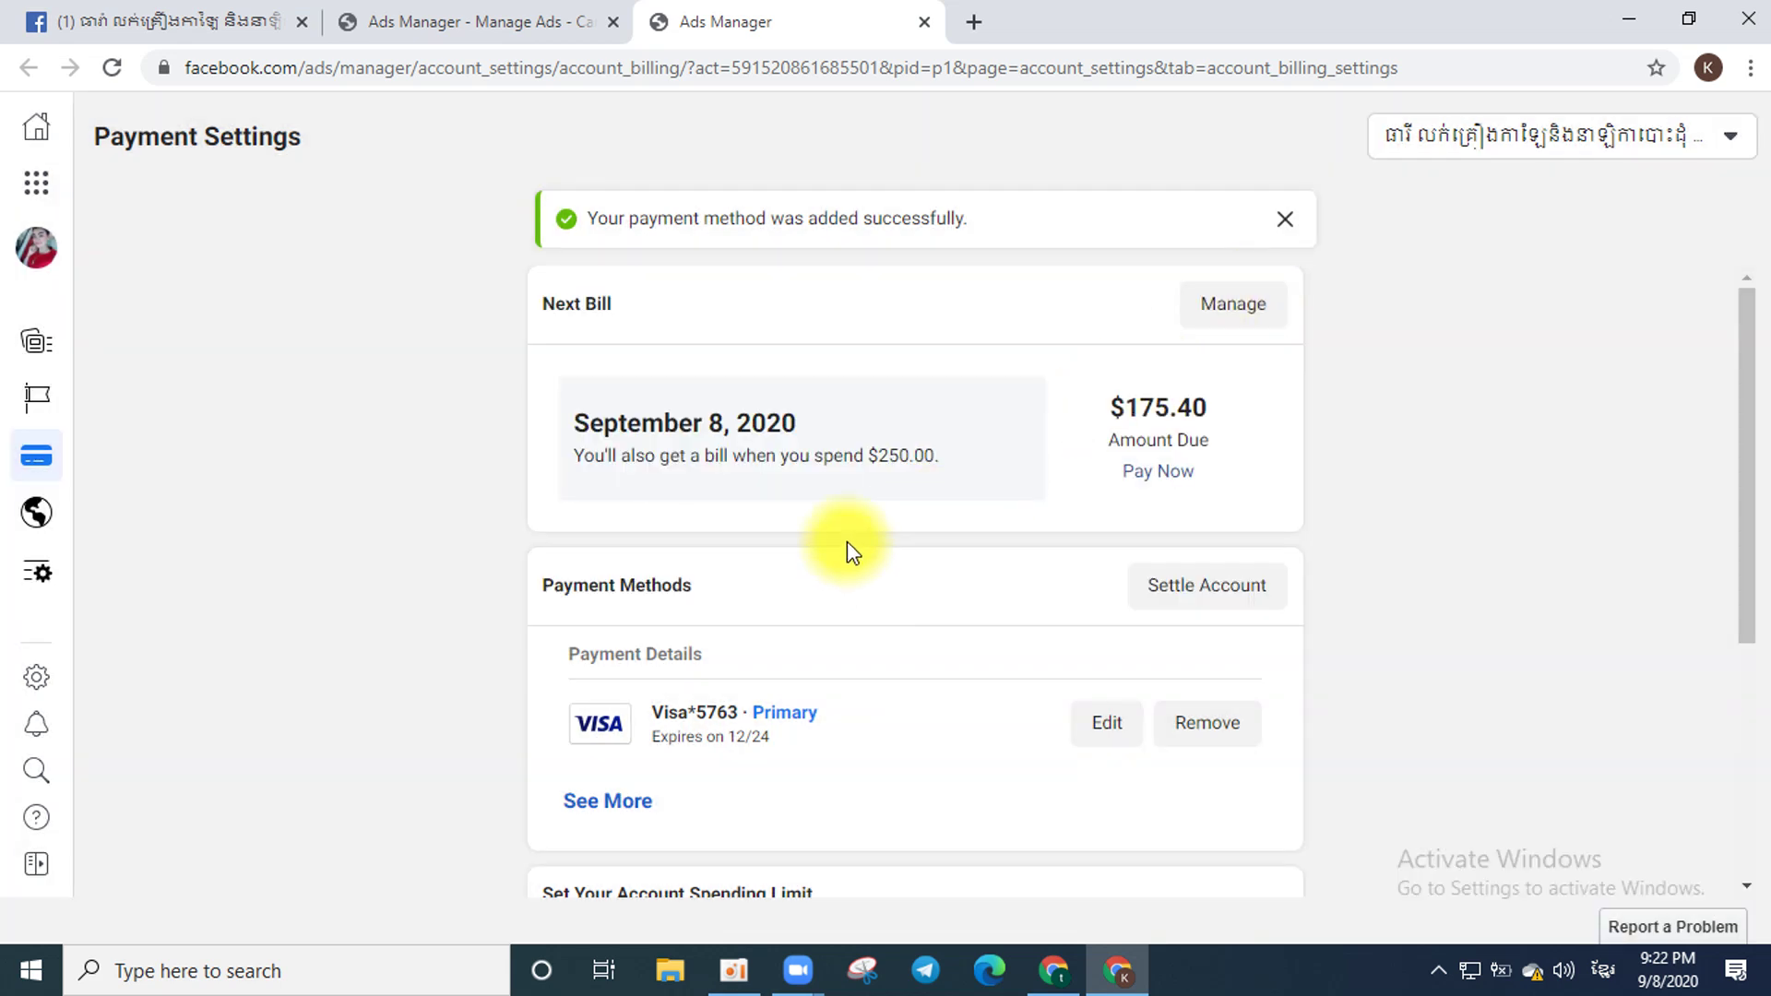
left_click(1257, 306)
left_click(852, 489)
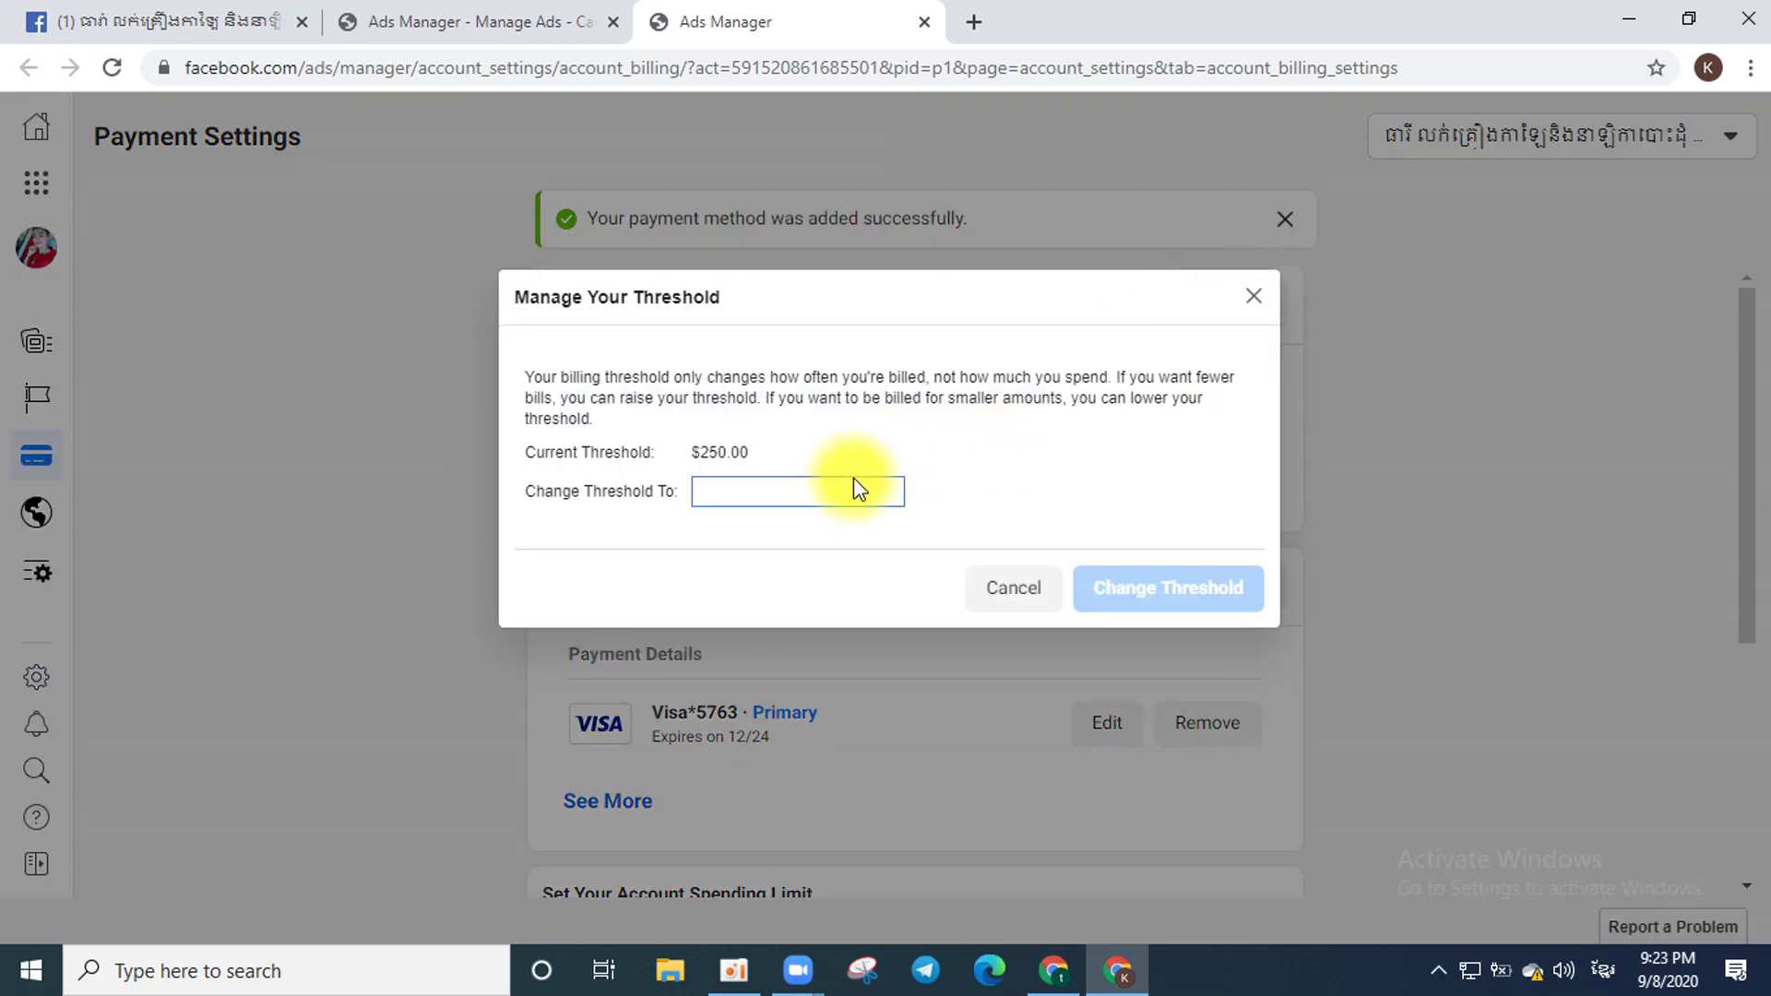
left_click(1012, 595)
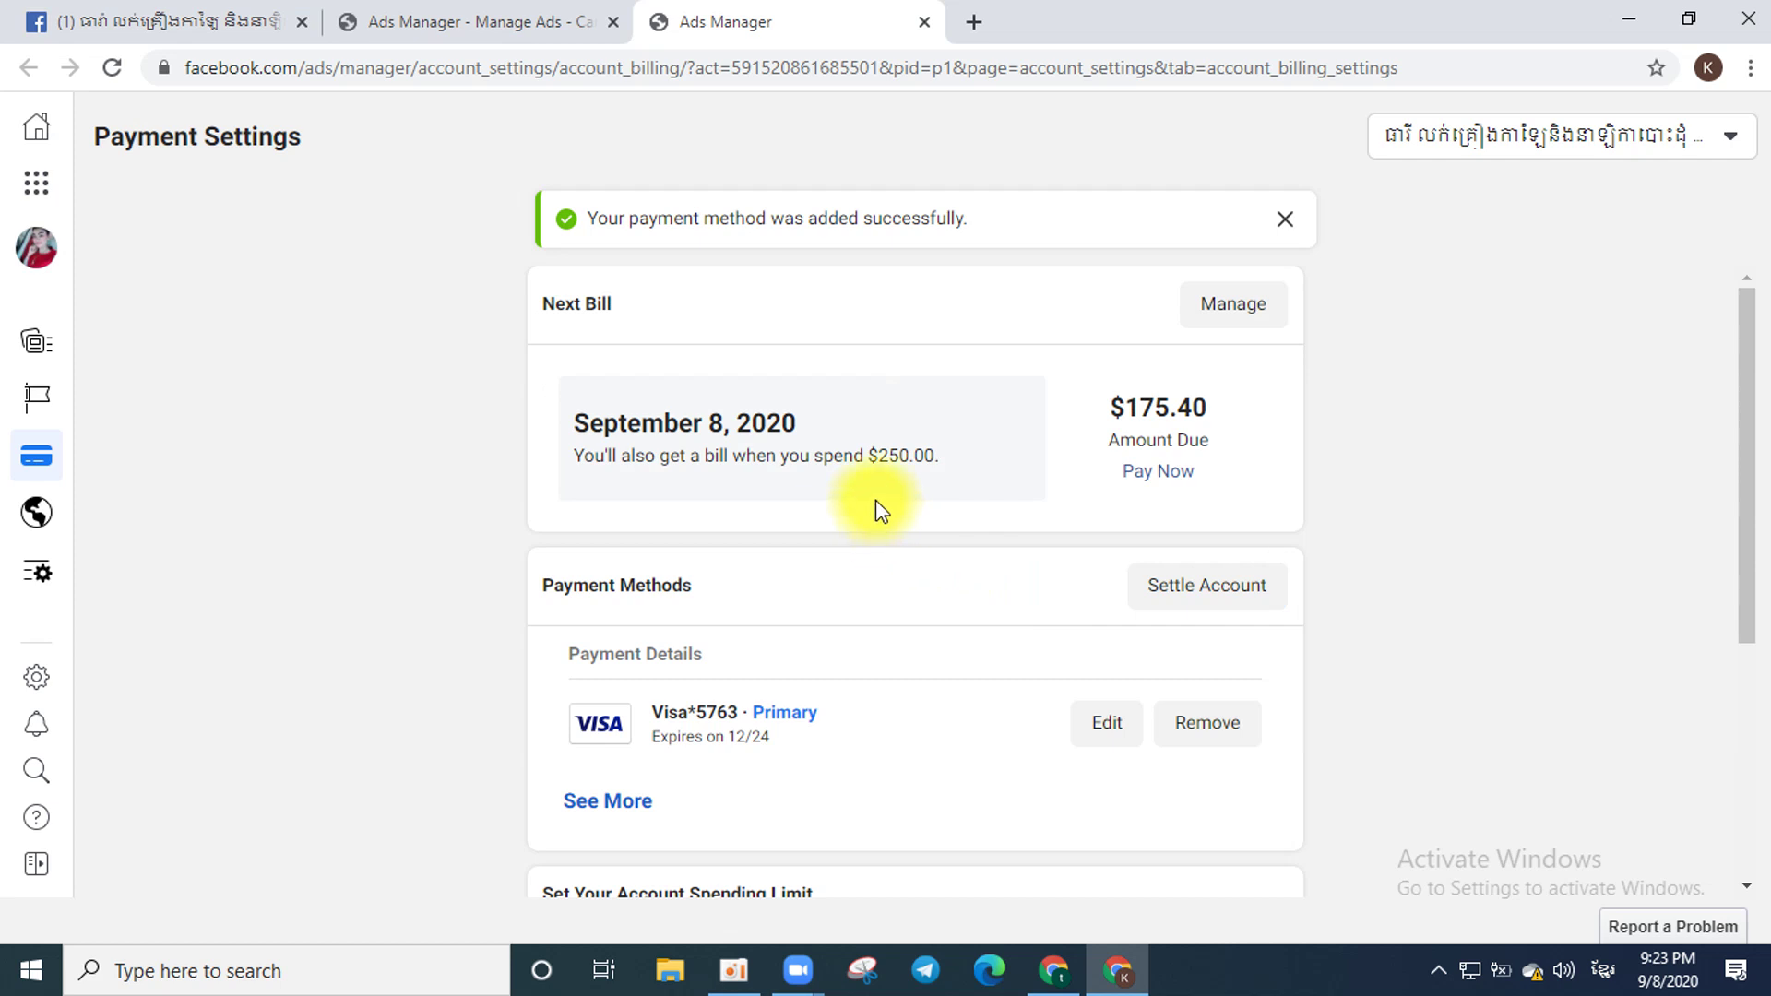
scroll(986, 558, "down", 1)
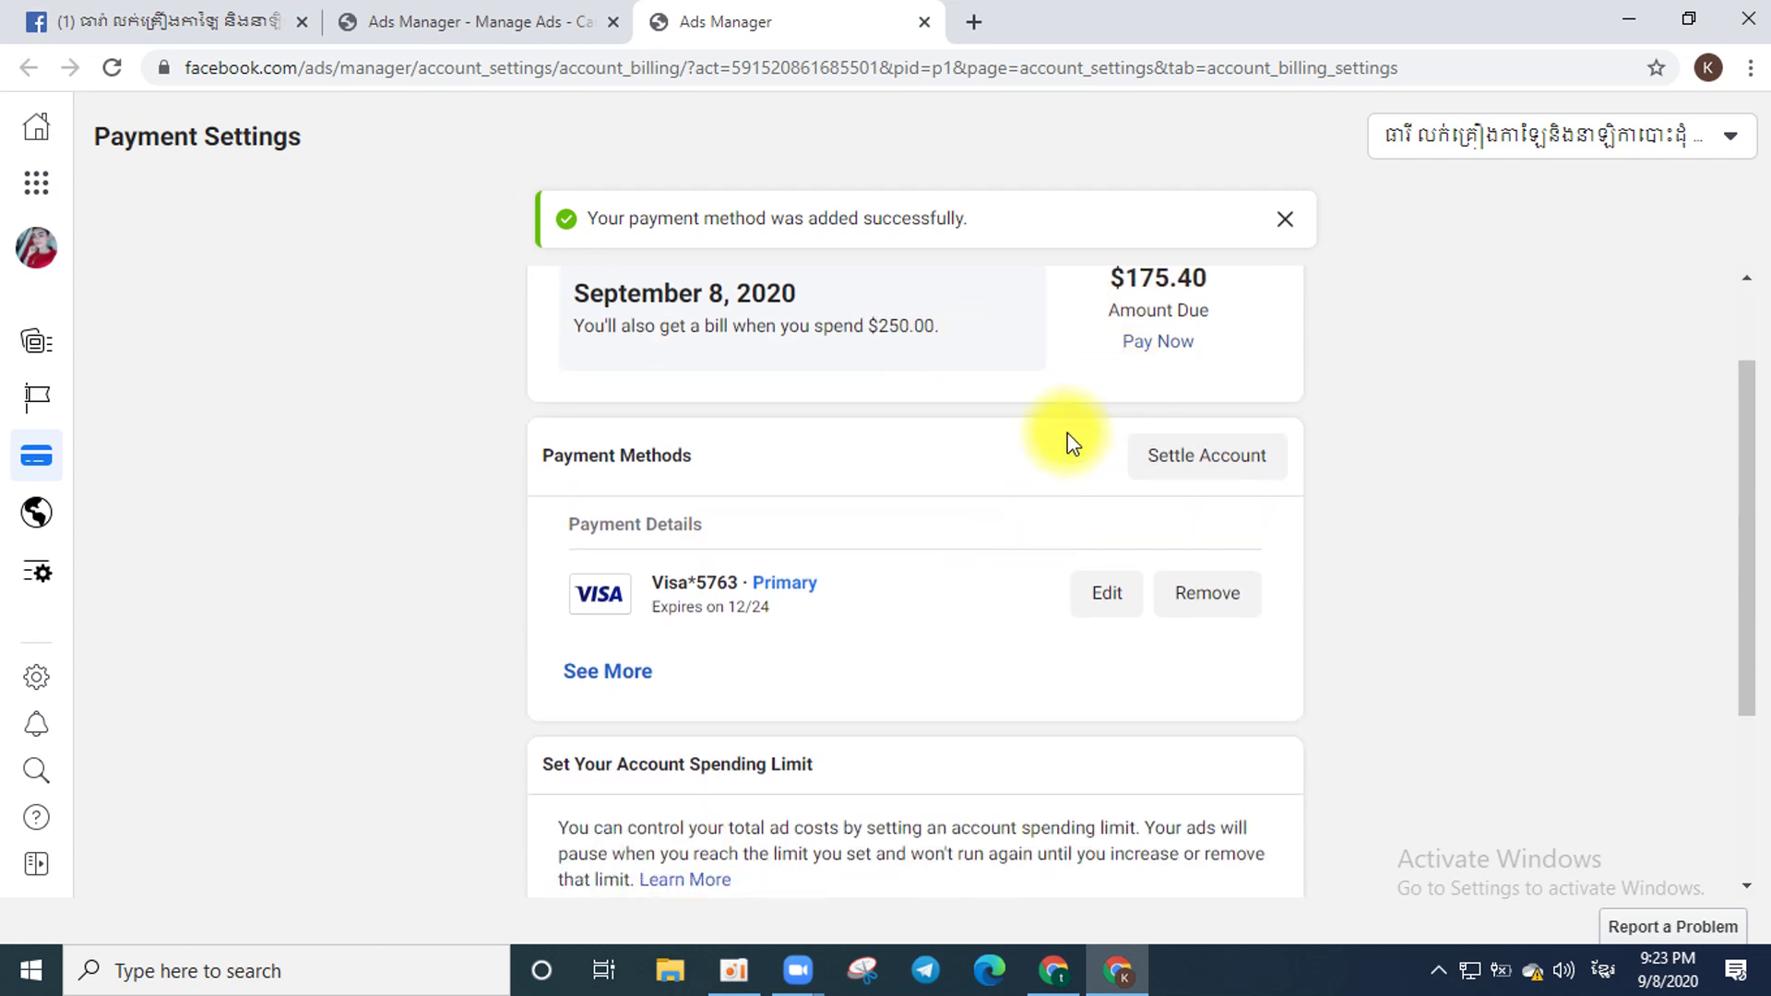
scroll(1090, 407, "up", 1)
left_click(1247, 310)
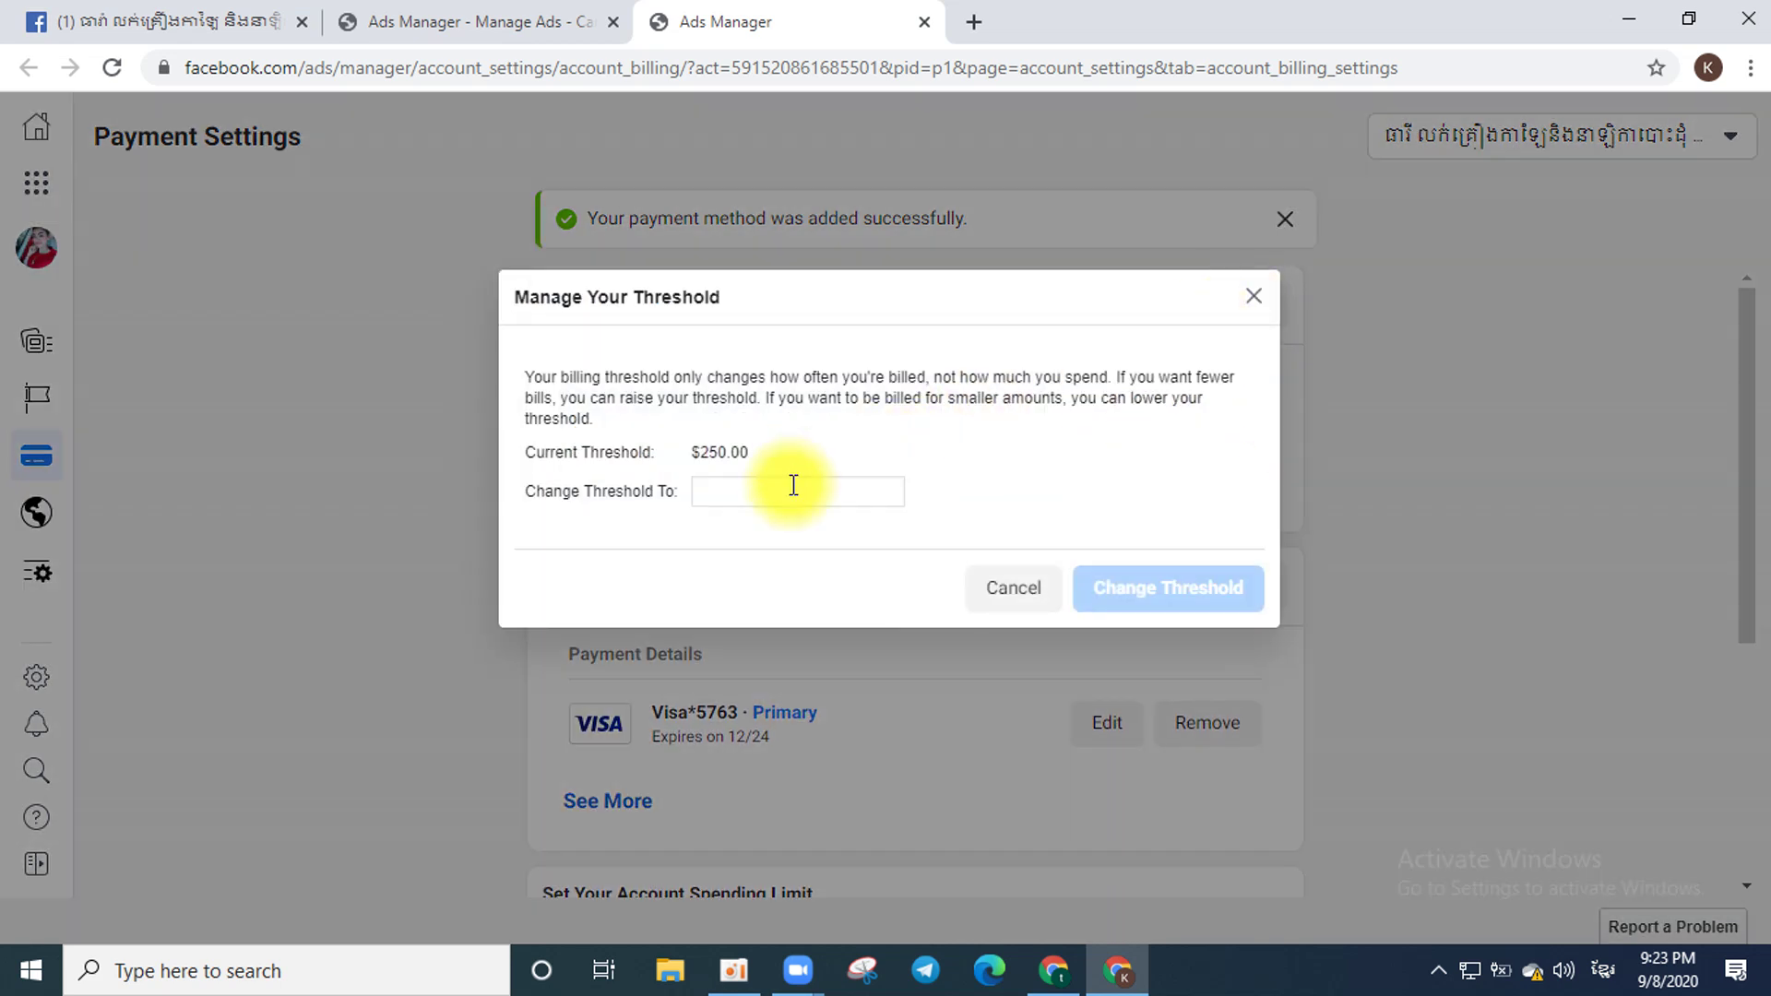
left_click(1014, 595)
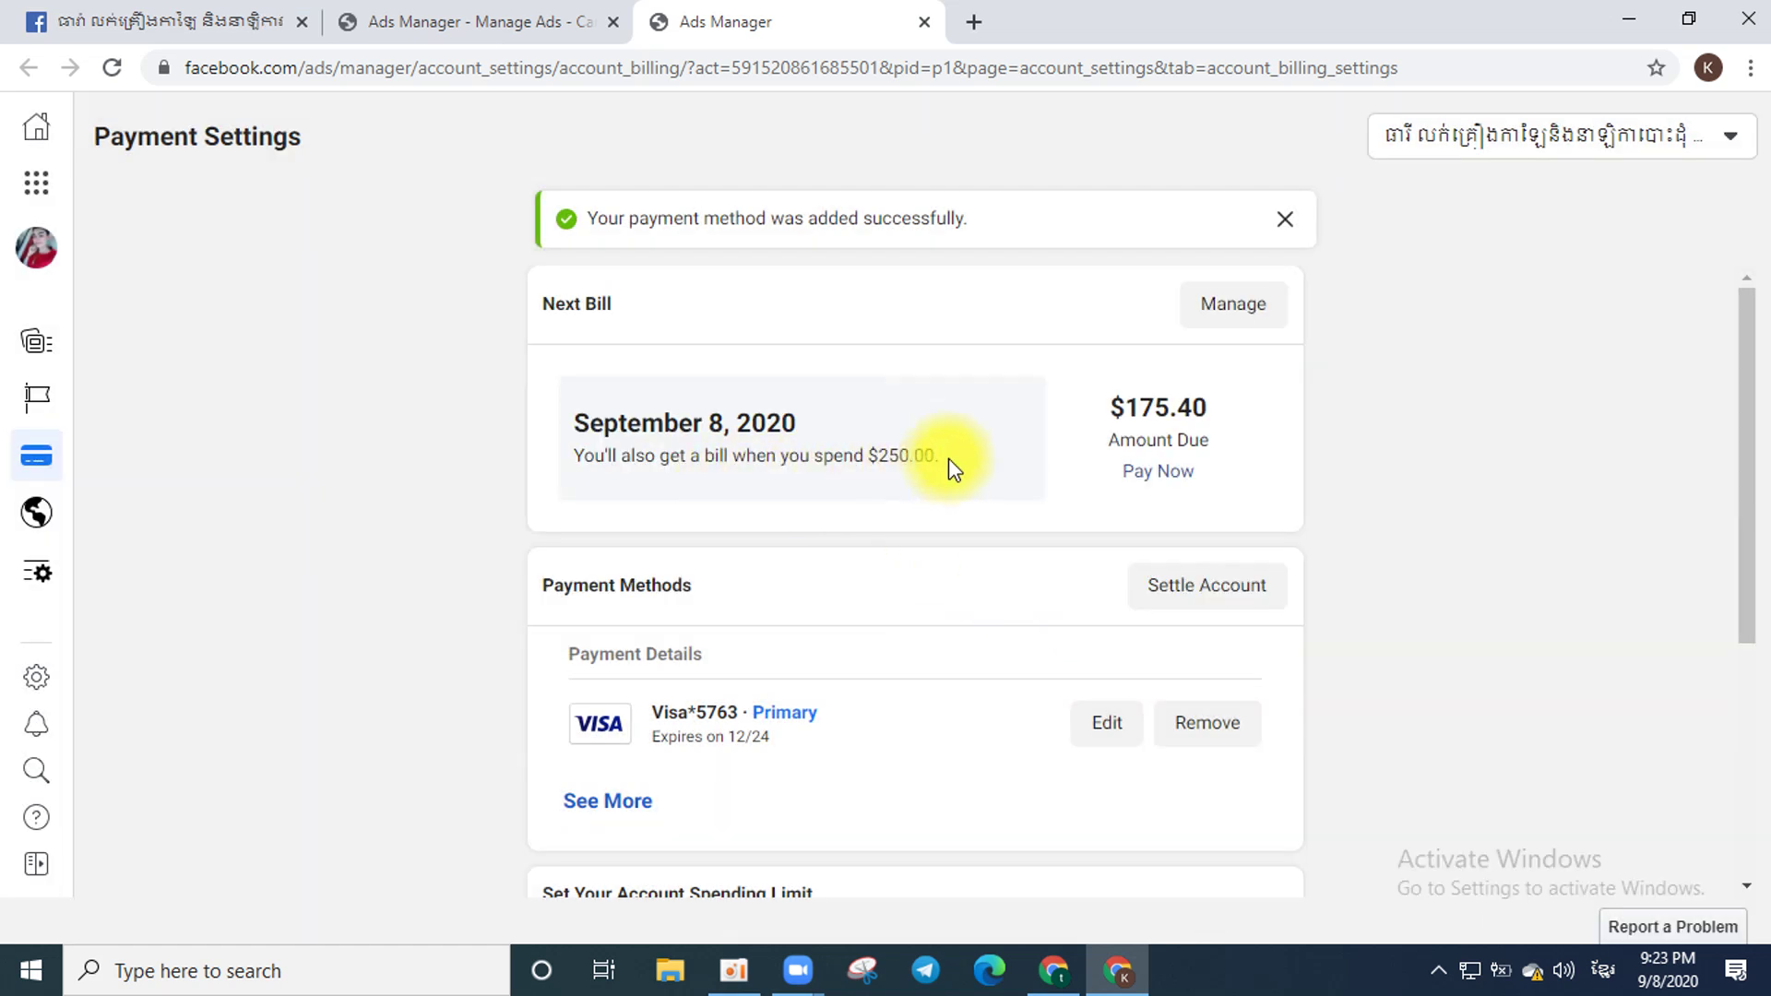
Change the ad account's billing threshold to $175.40, matching the amount due.
left_click_drag(1209, 409, 1142, 410)
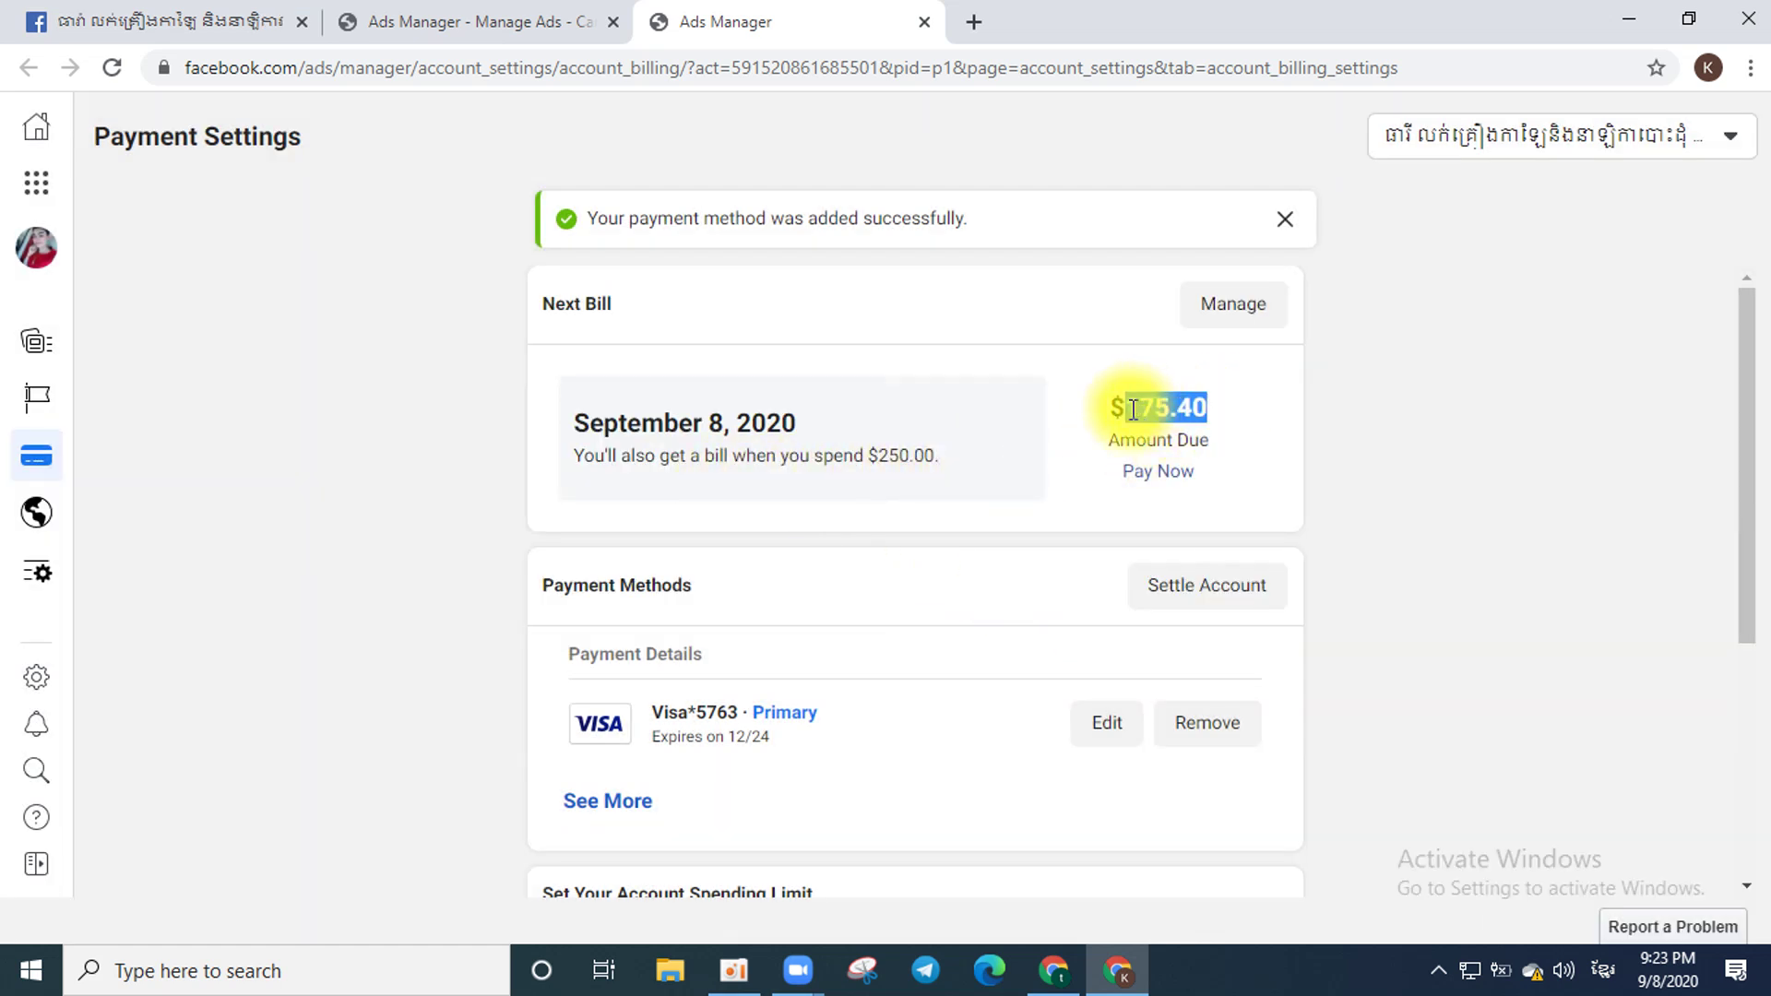
left_click(1247, 312)
left_click(827, 493)
type("175.40")
left_click(1137, 588)
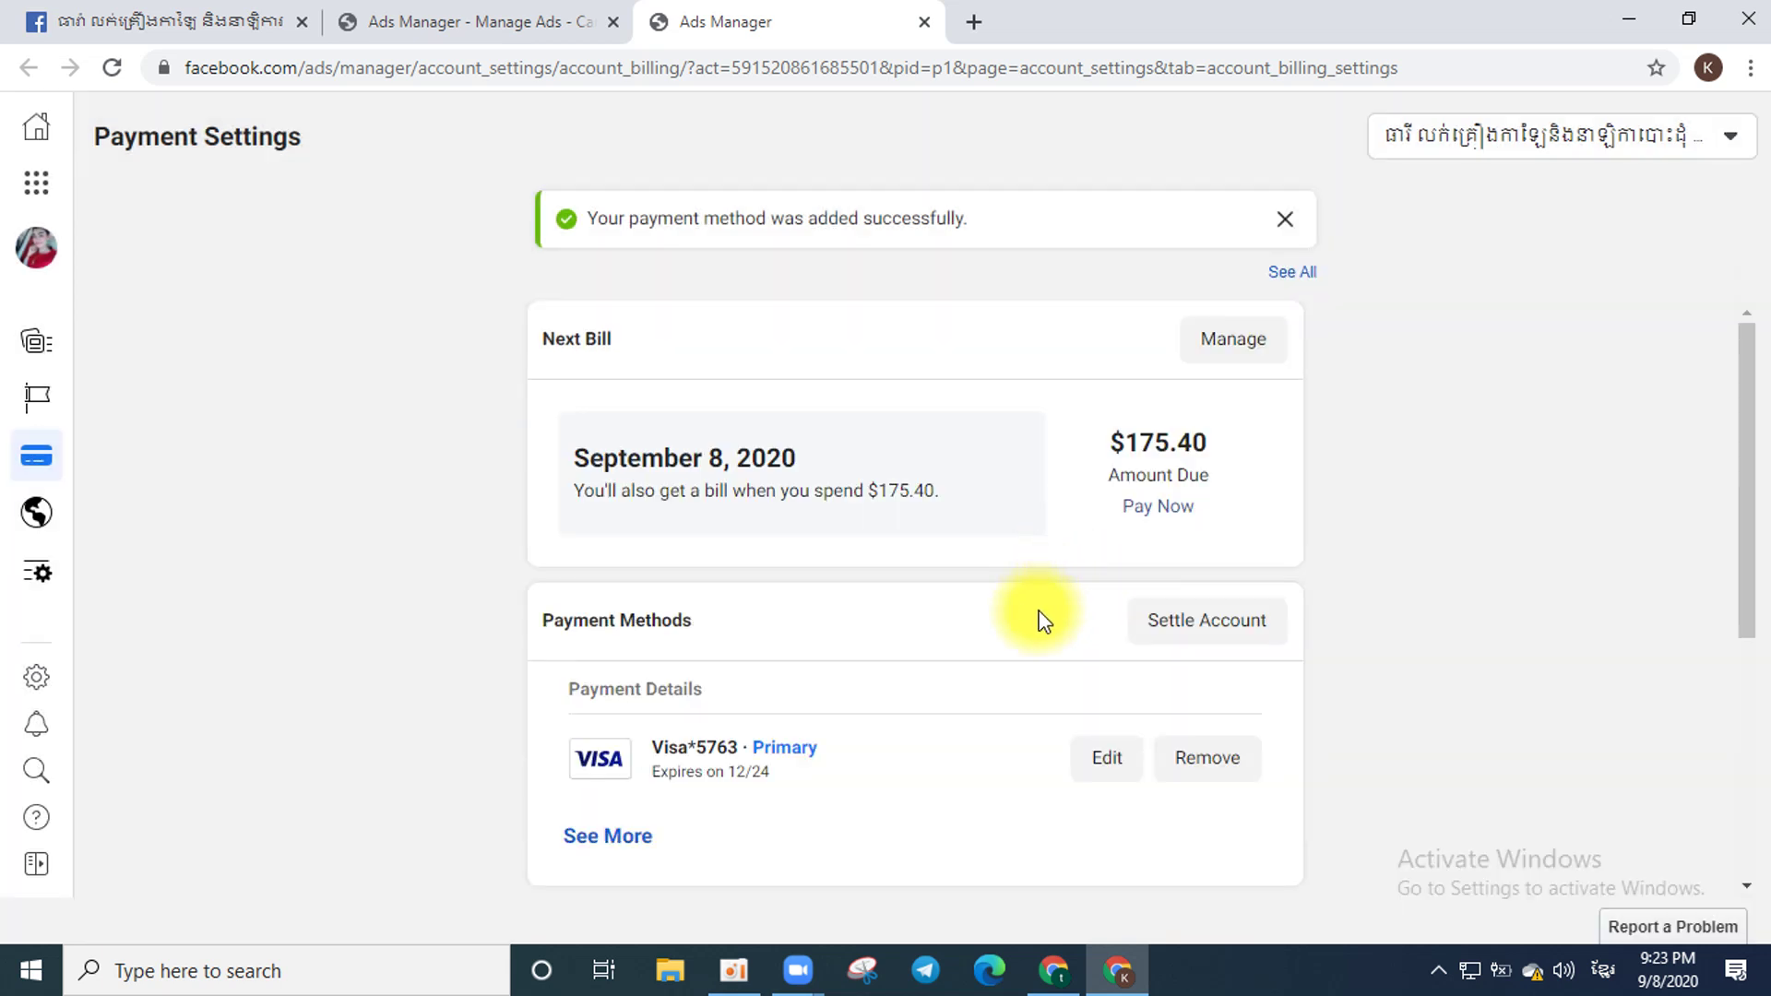
Submit the payment of the amount due again with the default payment method and close the payment dialog.
scroll(968, 612, "down", 4)
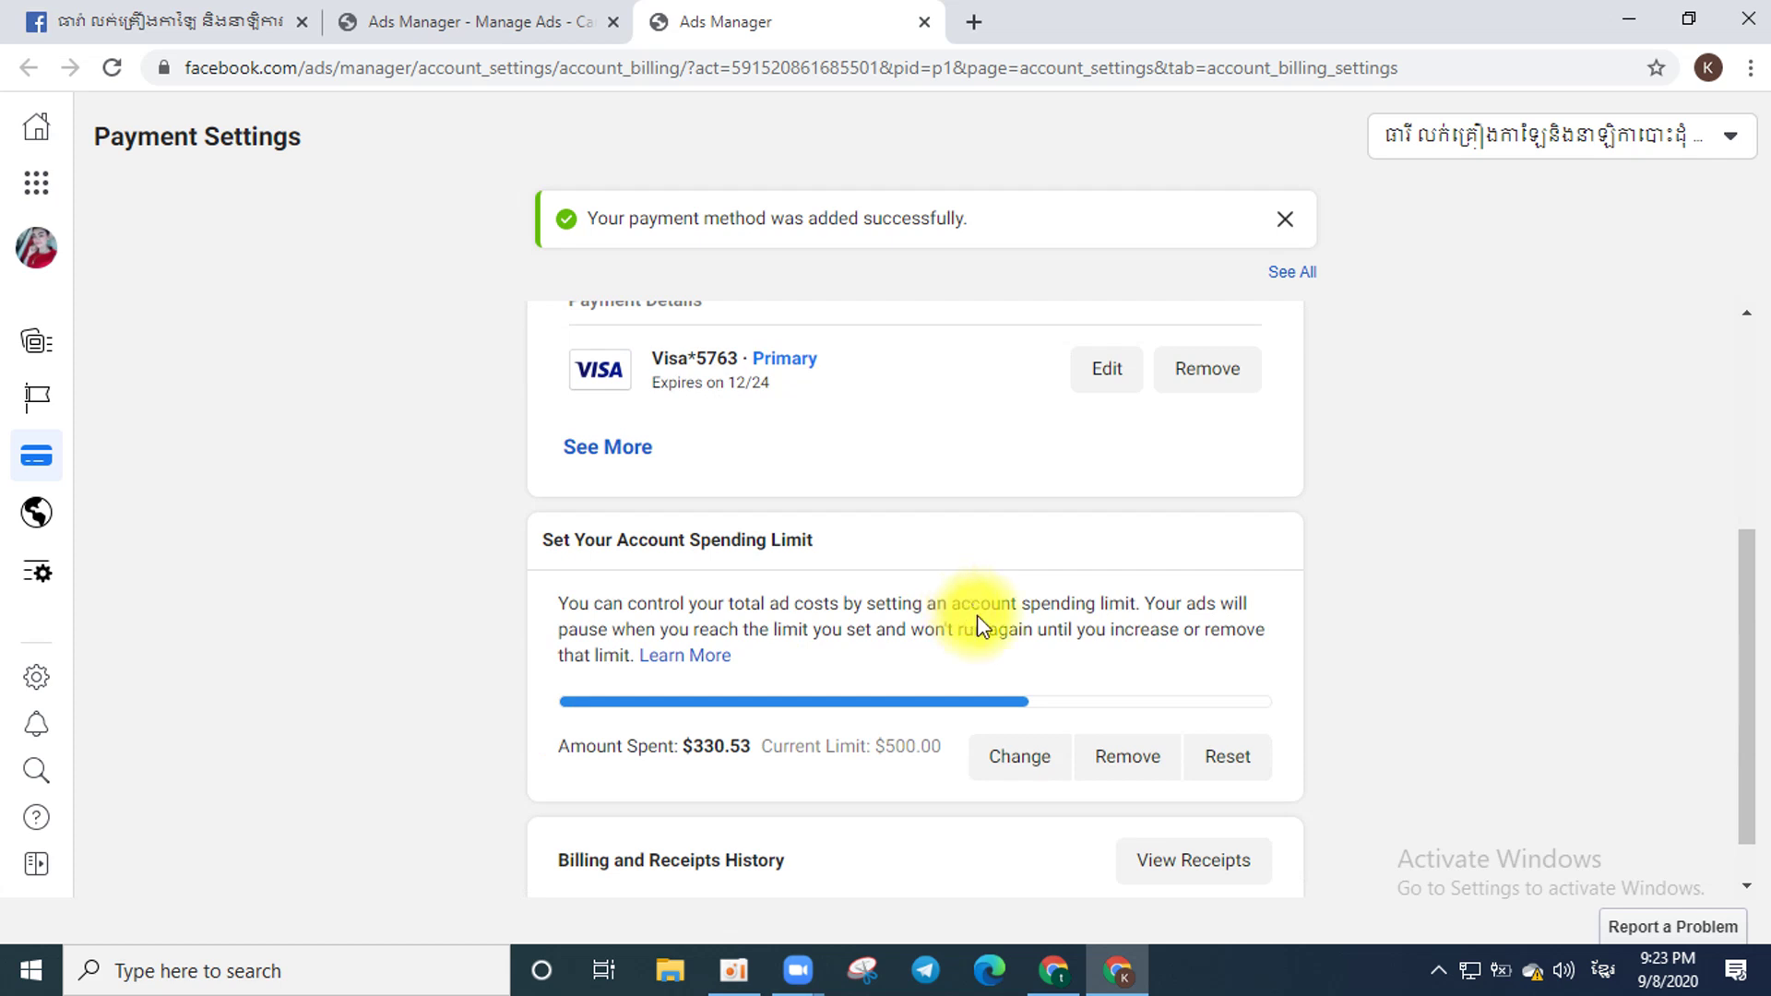
scroll(960, 628, "up", 4)
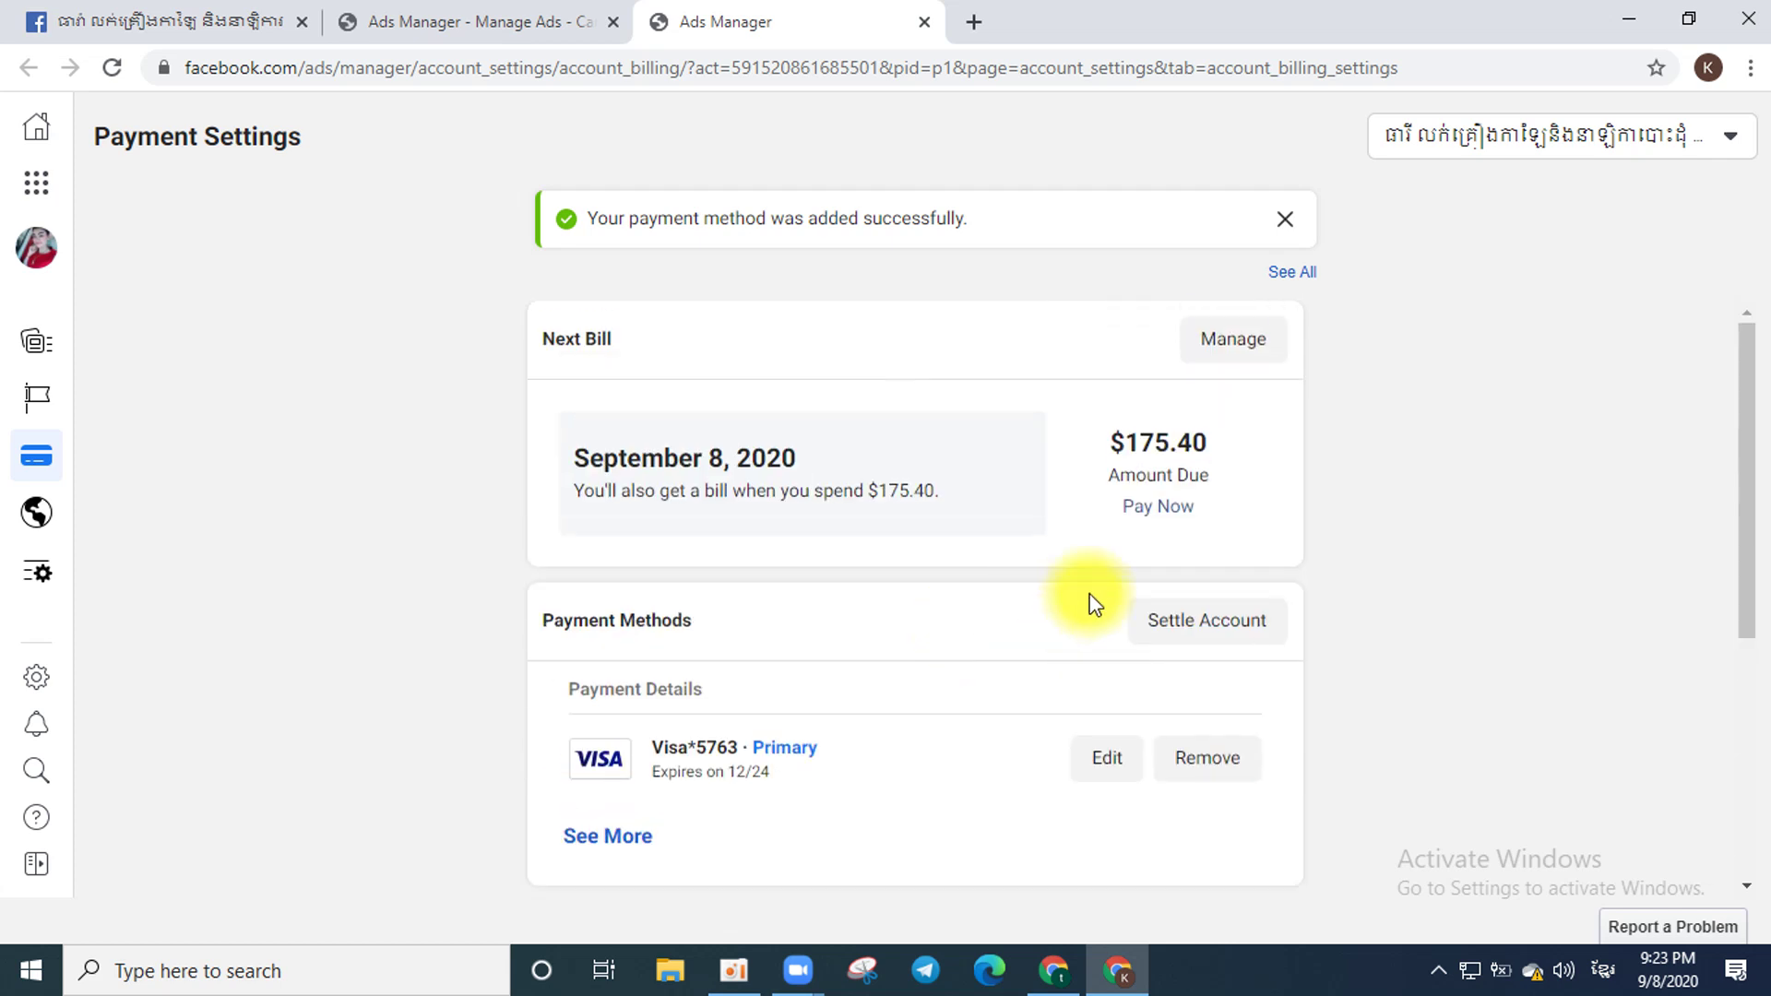
left_click(1162, 509)
left_click(1183, 843)
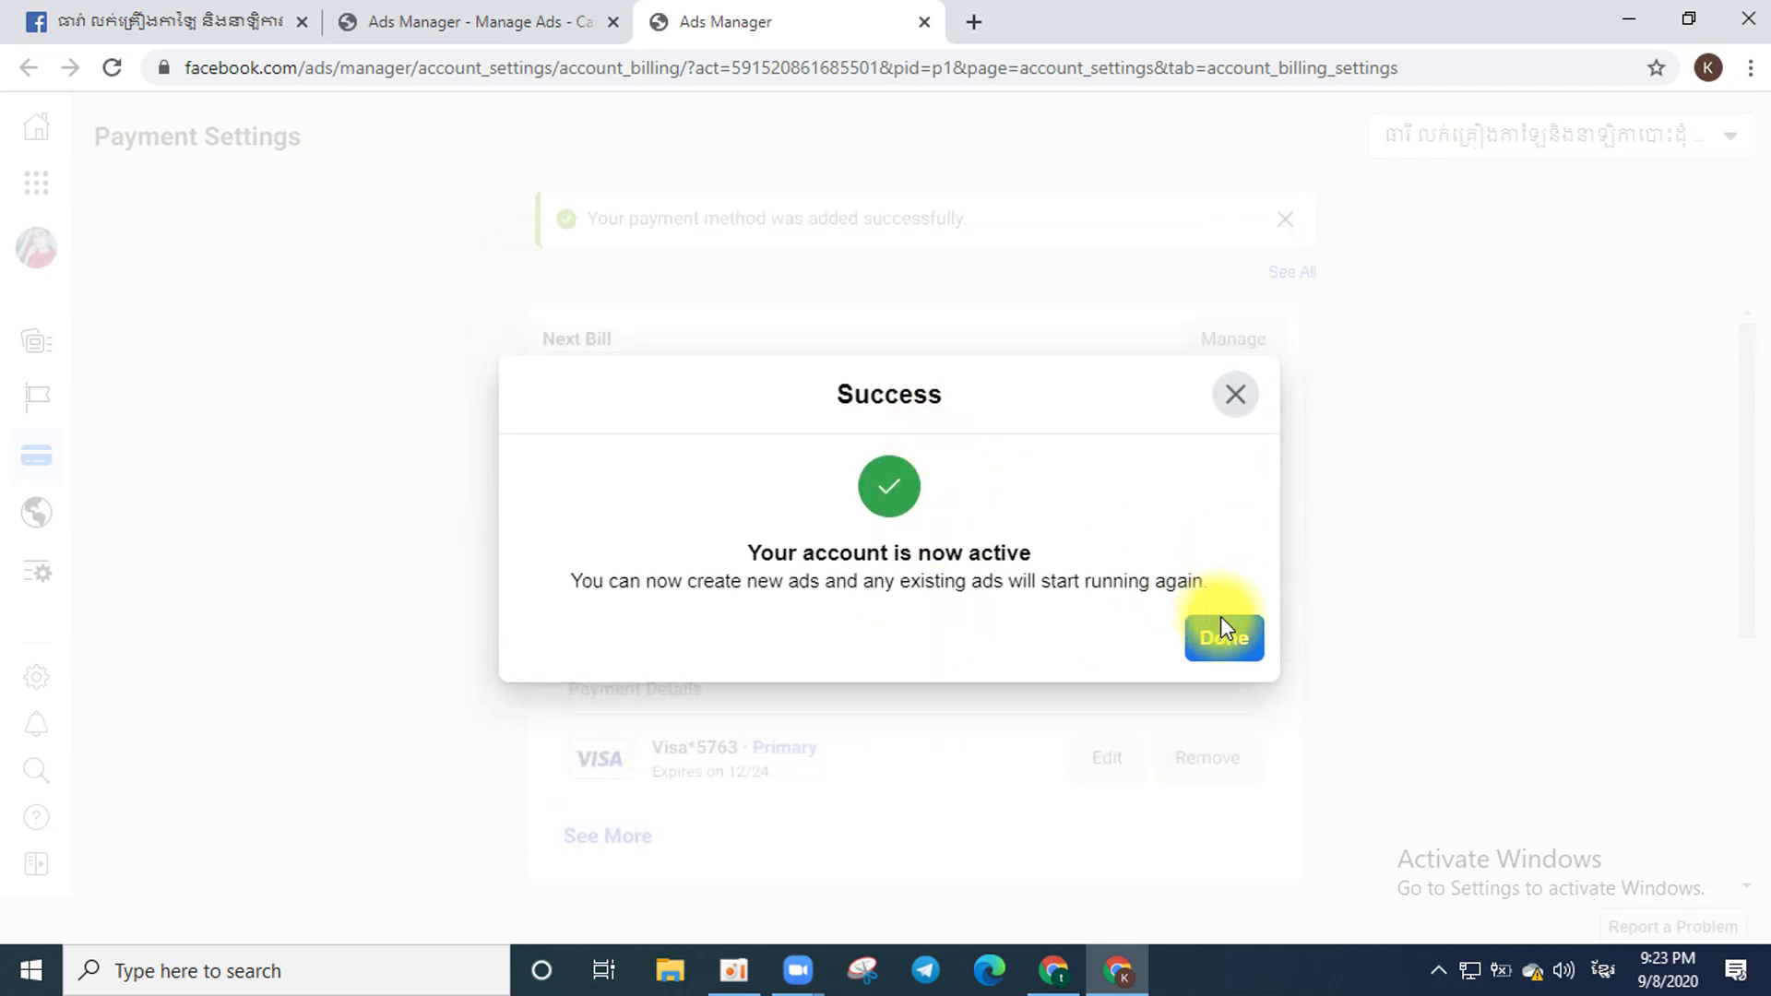
left_click(1219, 619)
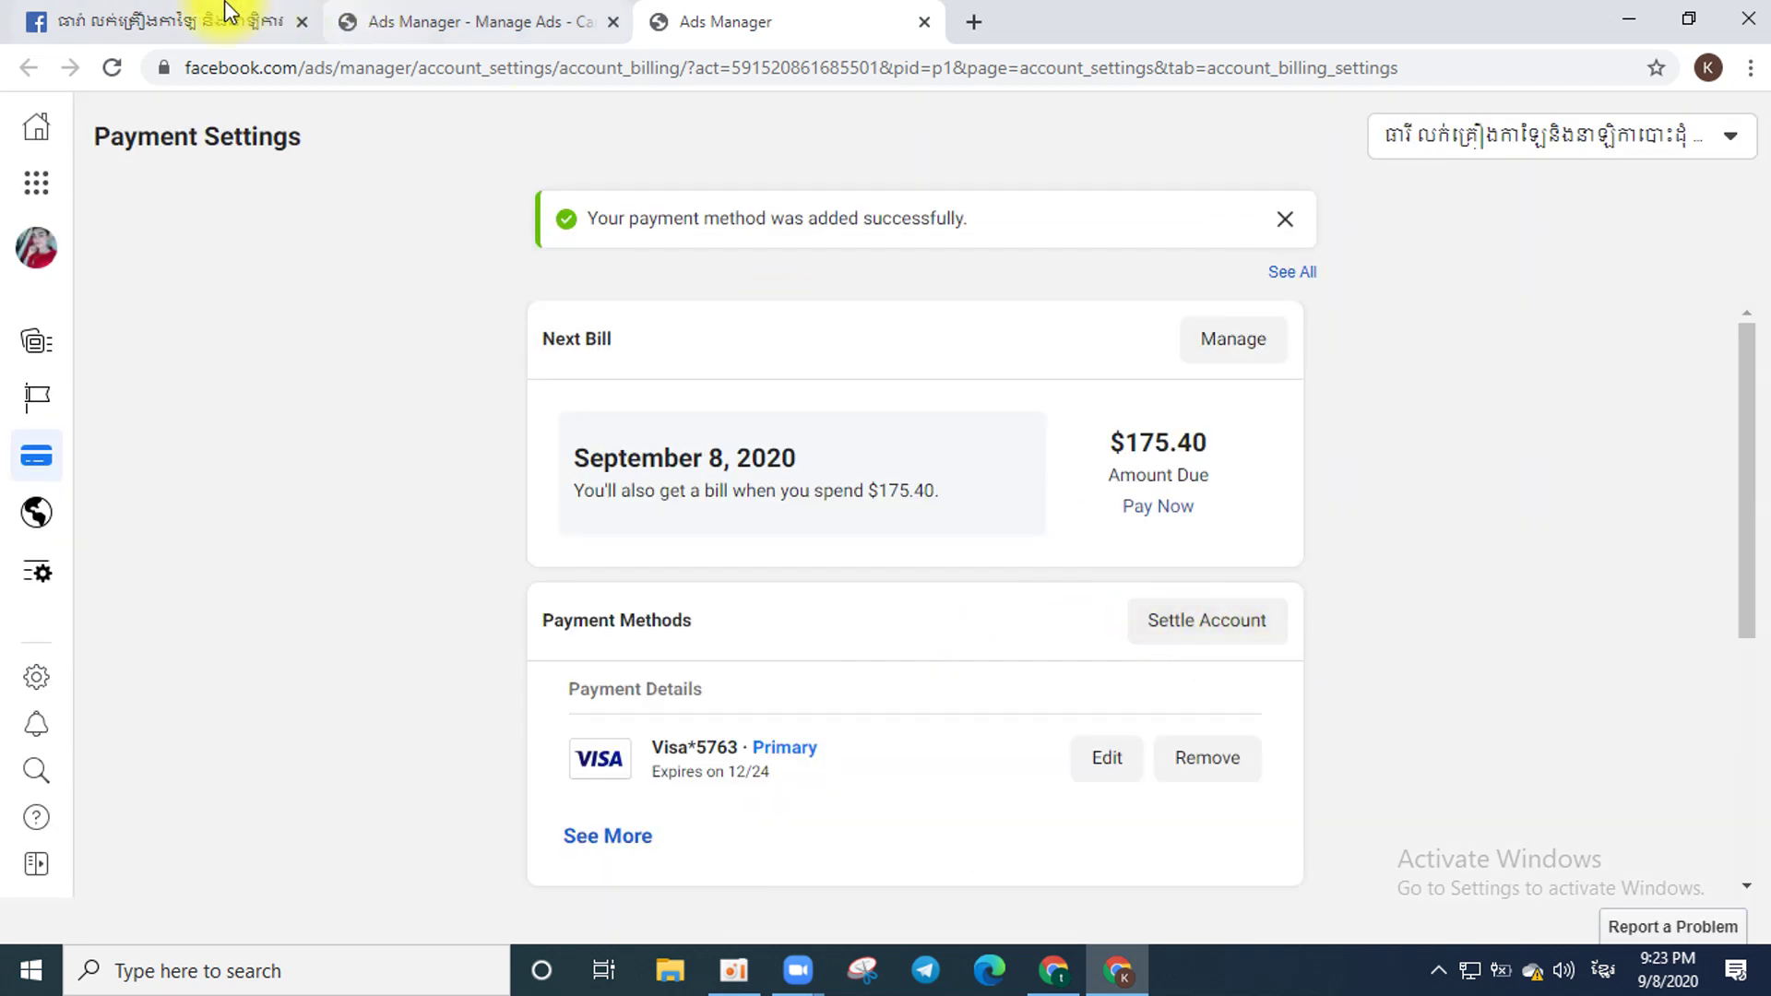
Reload the page's Ad Center, dismiss the ad blocker notice in Ads Manager and look through the campaign list.
left_click(258, 13)
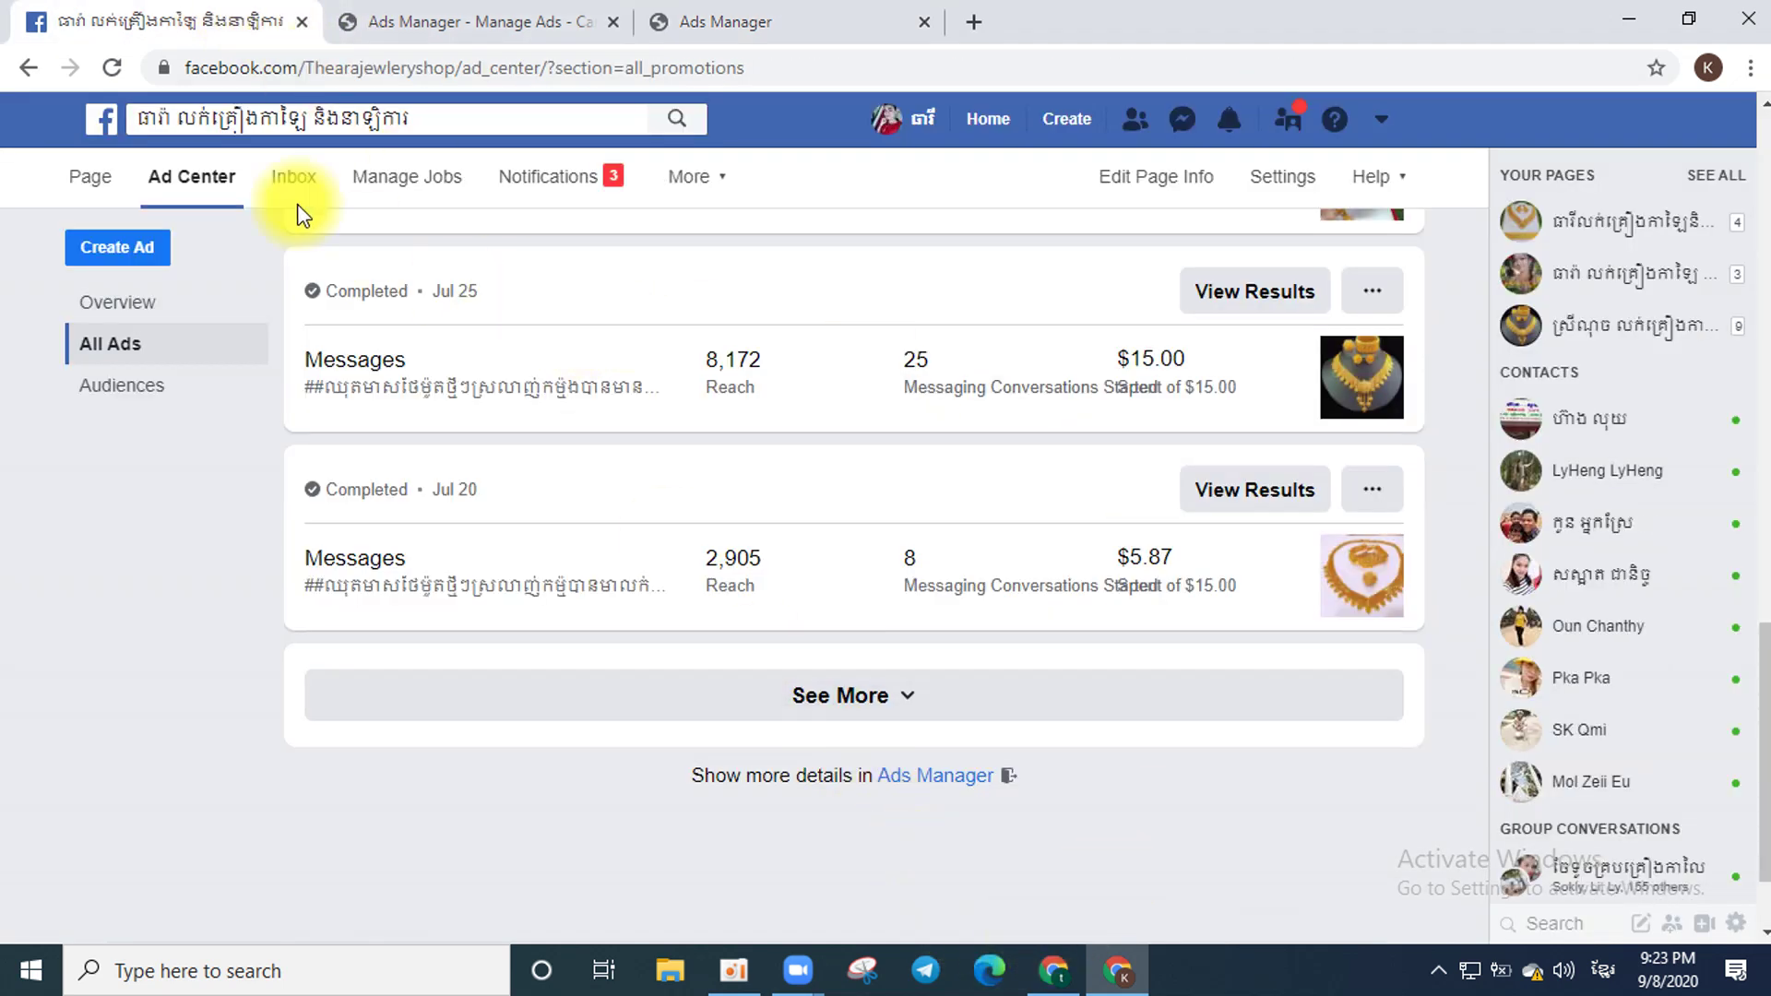
left_click(109, 63)
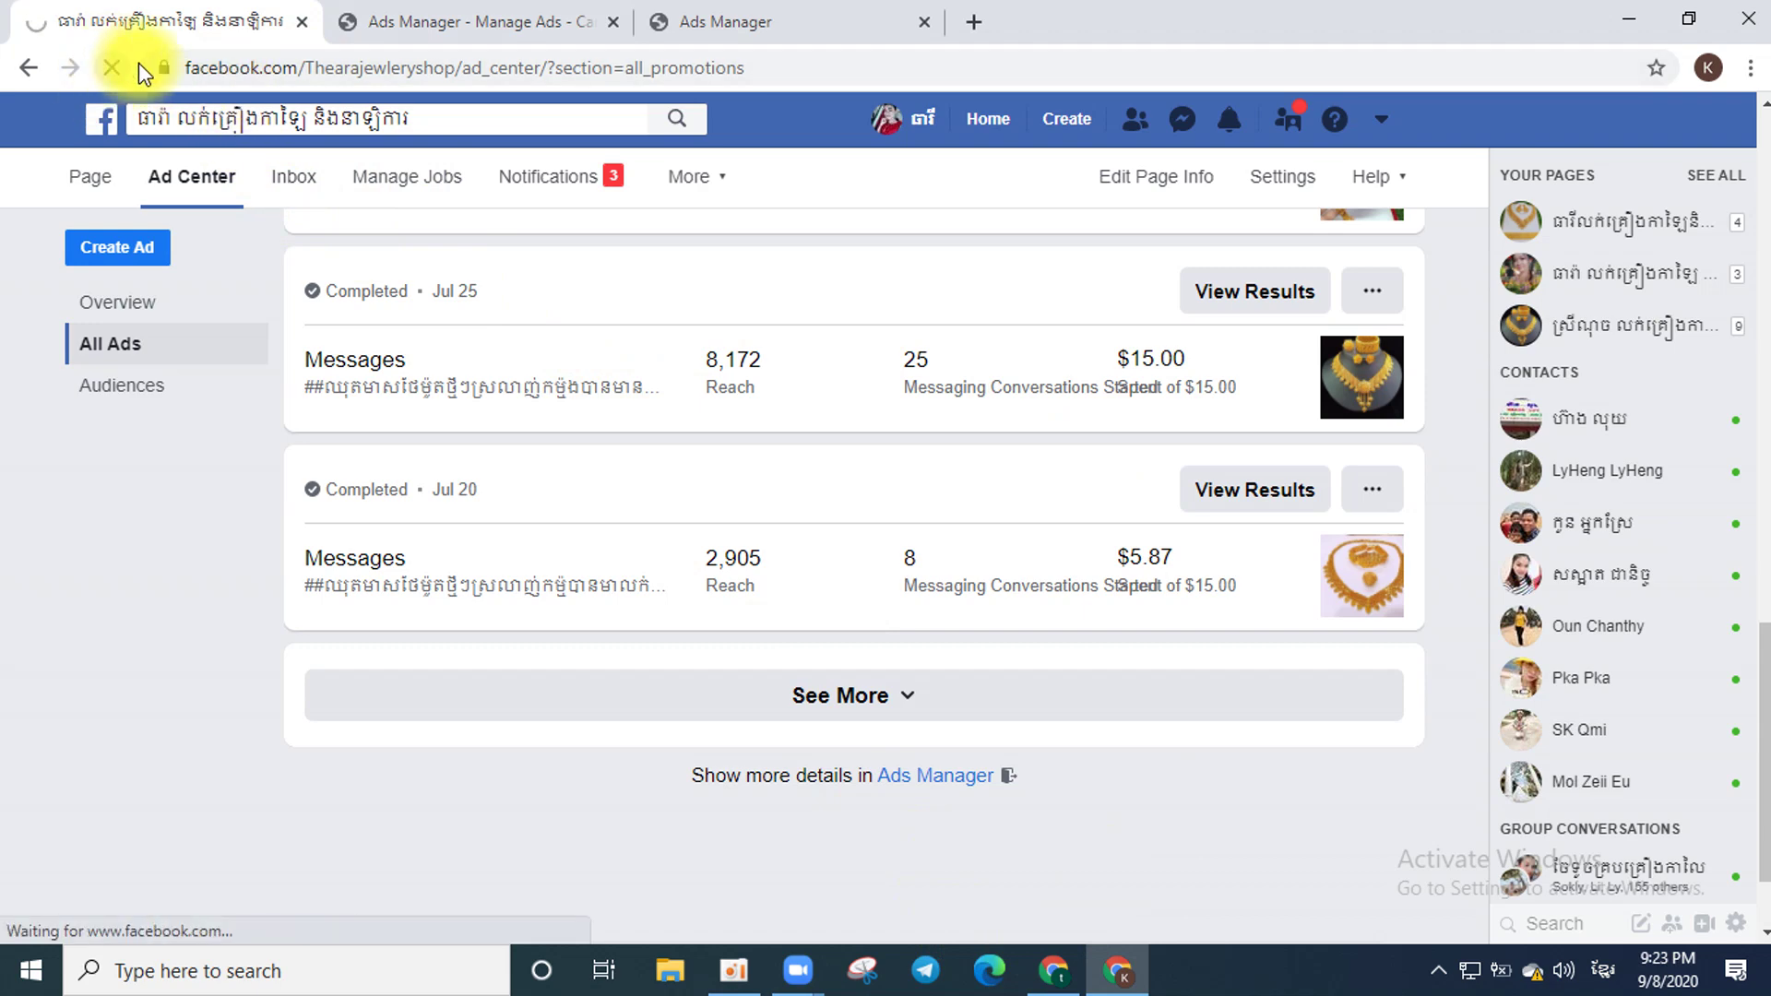
left_click(432, 22)
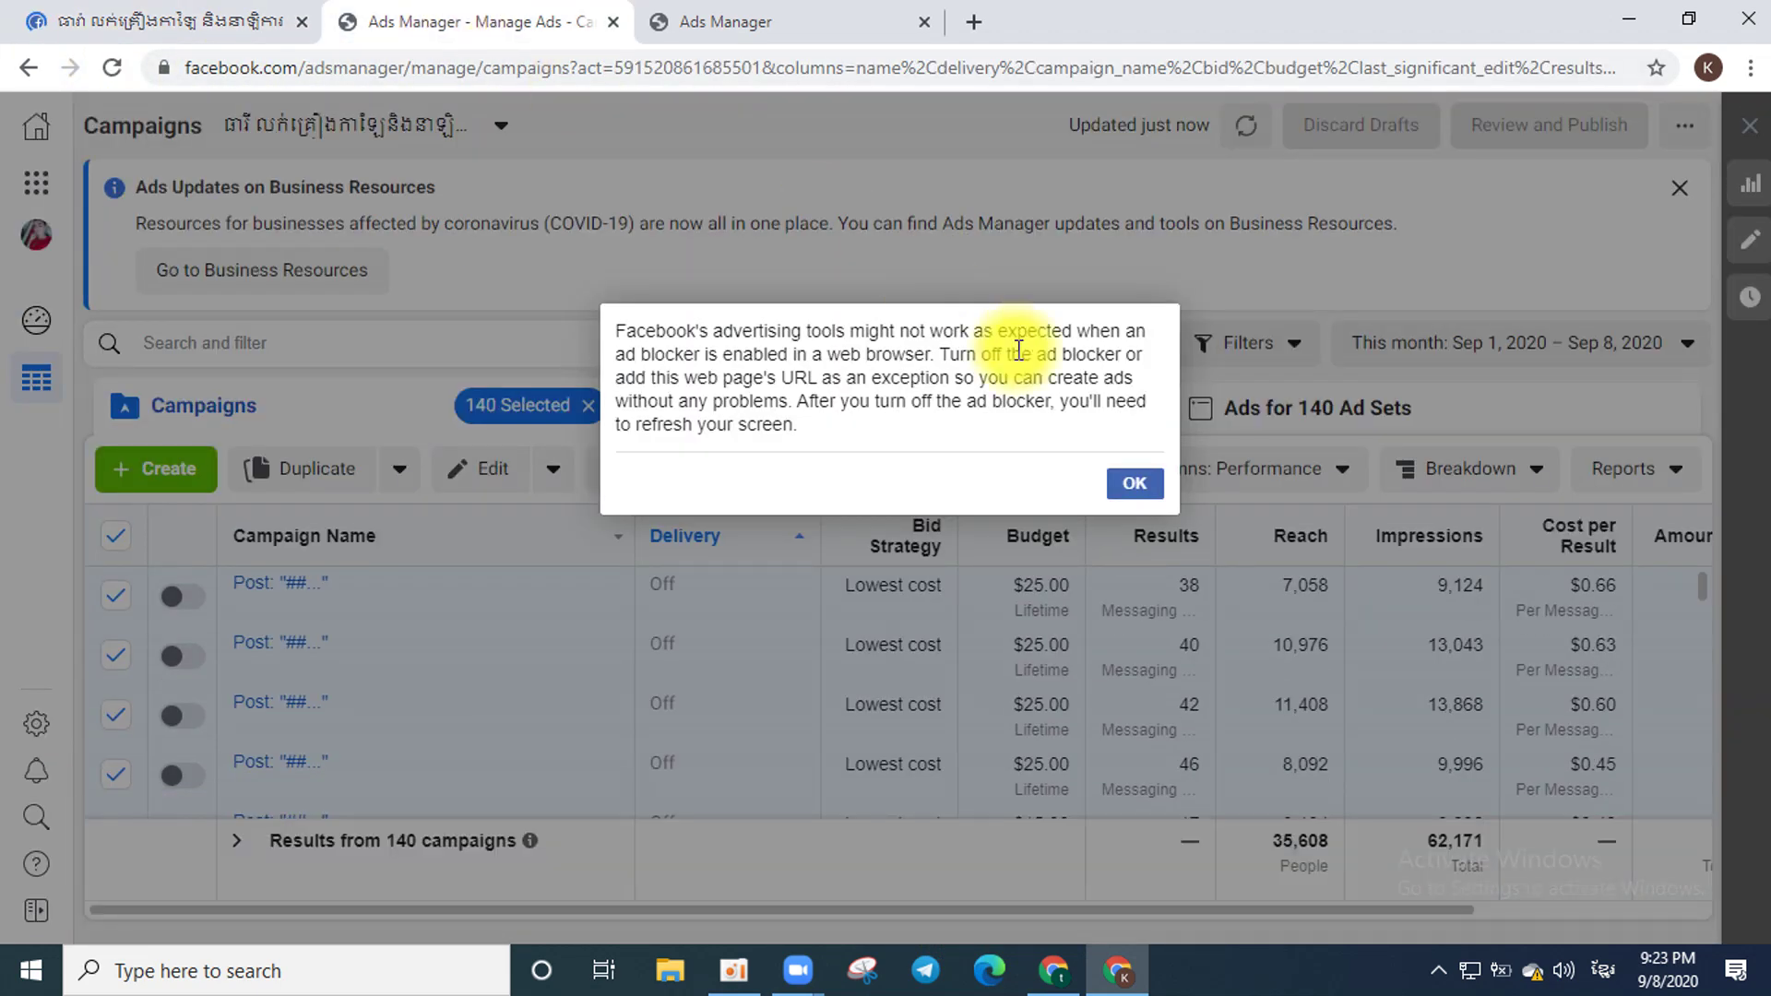
left_click(1134, 489)
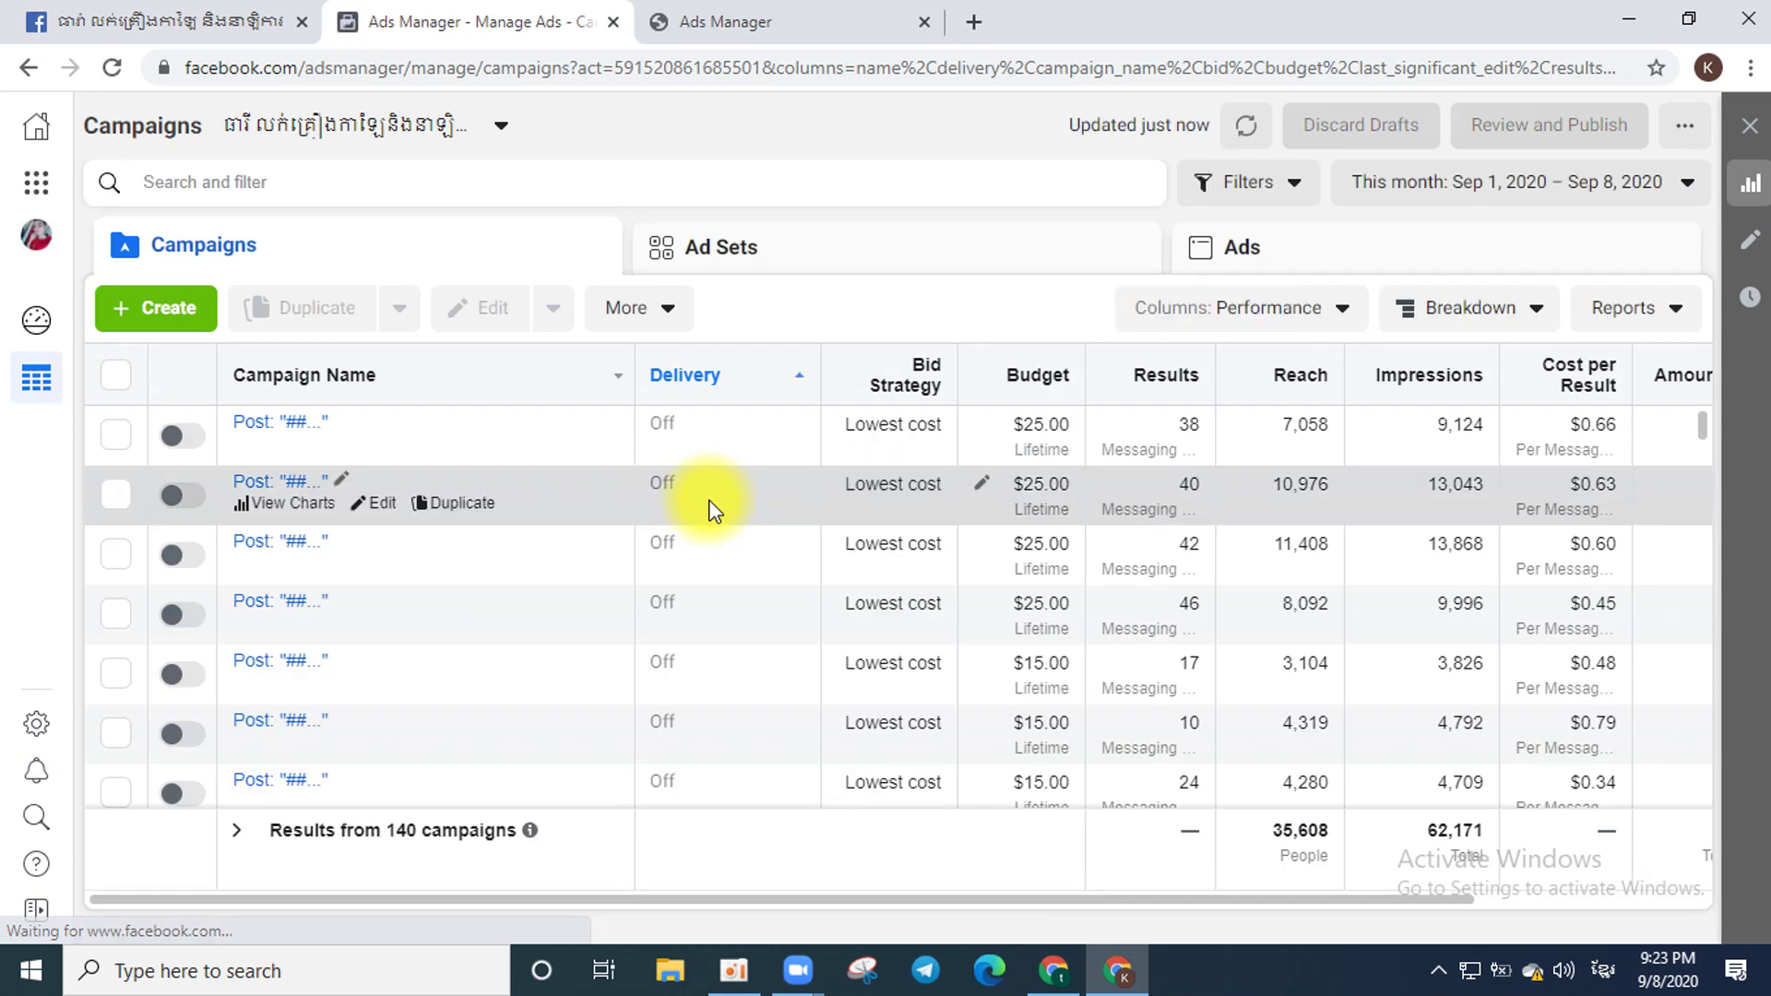
scroll(710, 510, "down", 10)
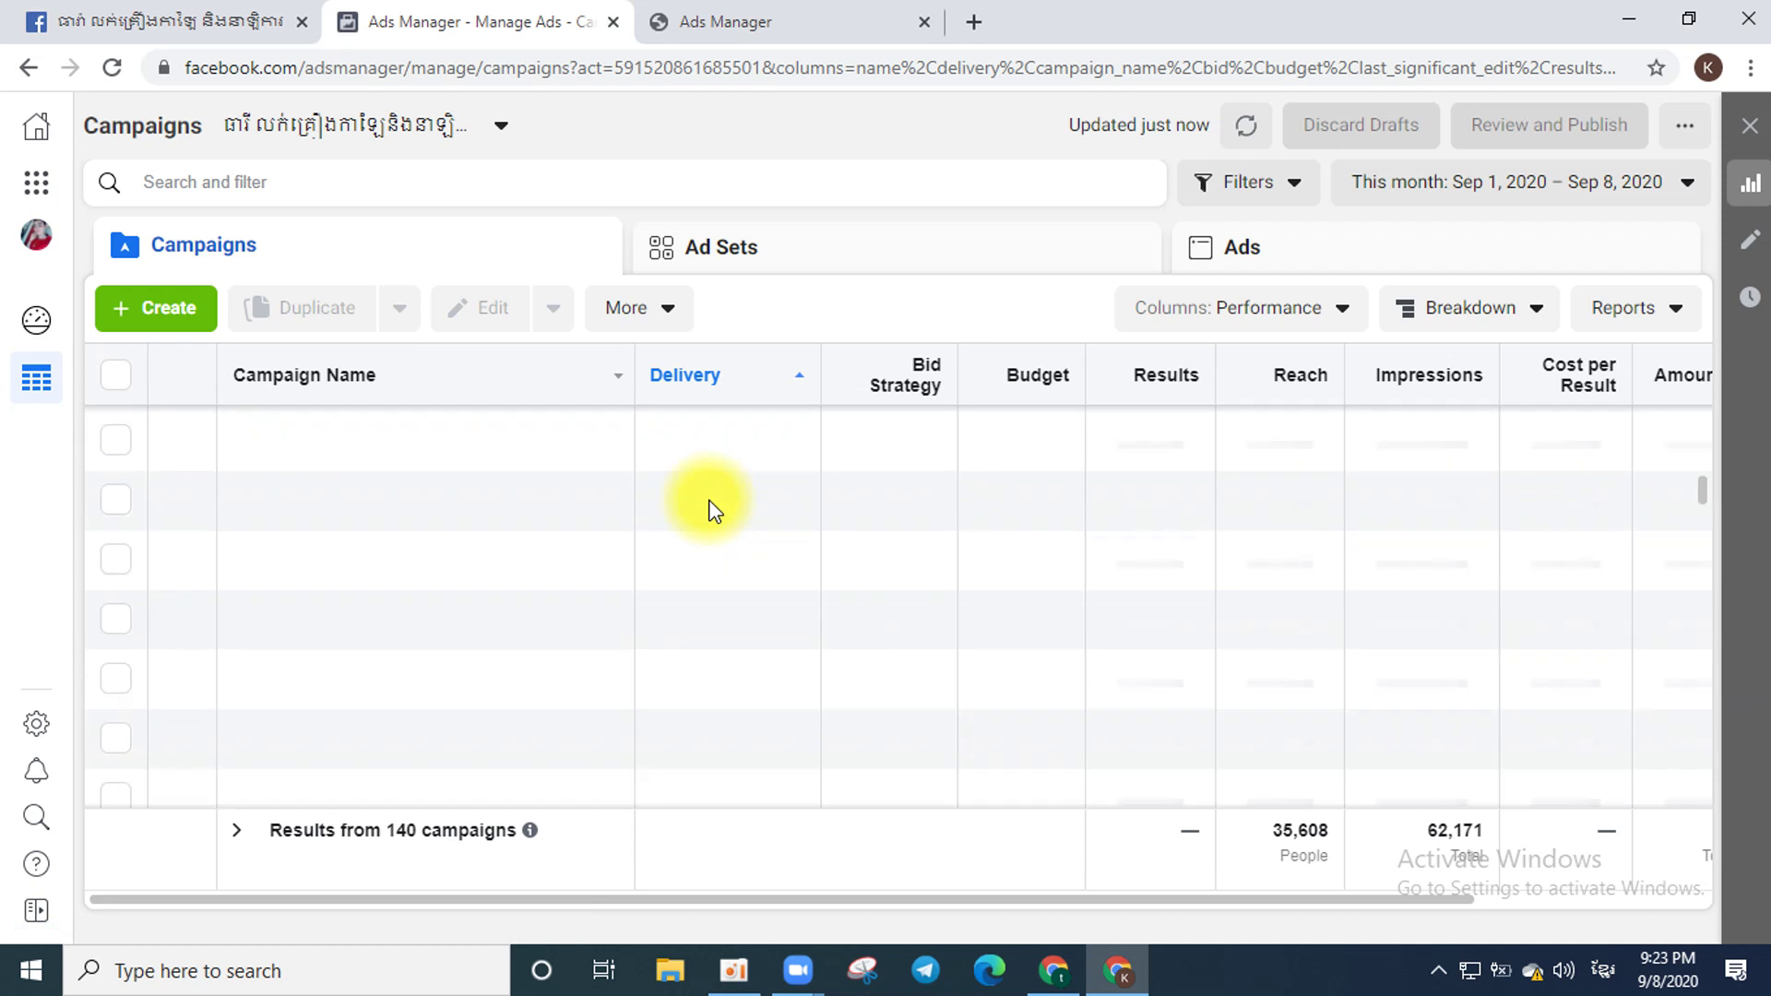
scroll(706, 493, "up", 5)
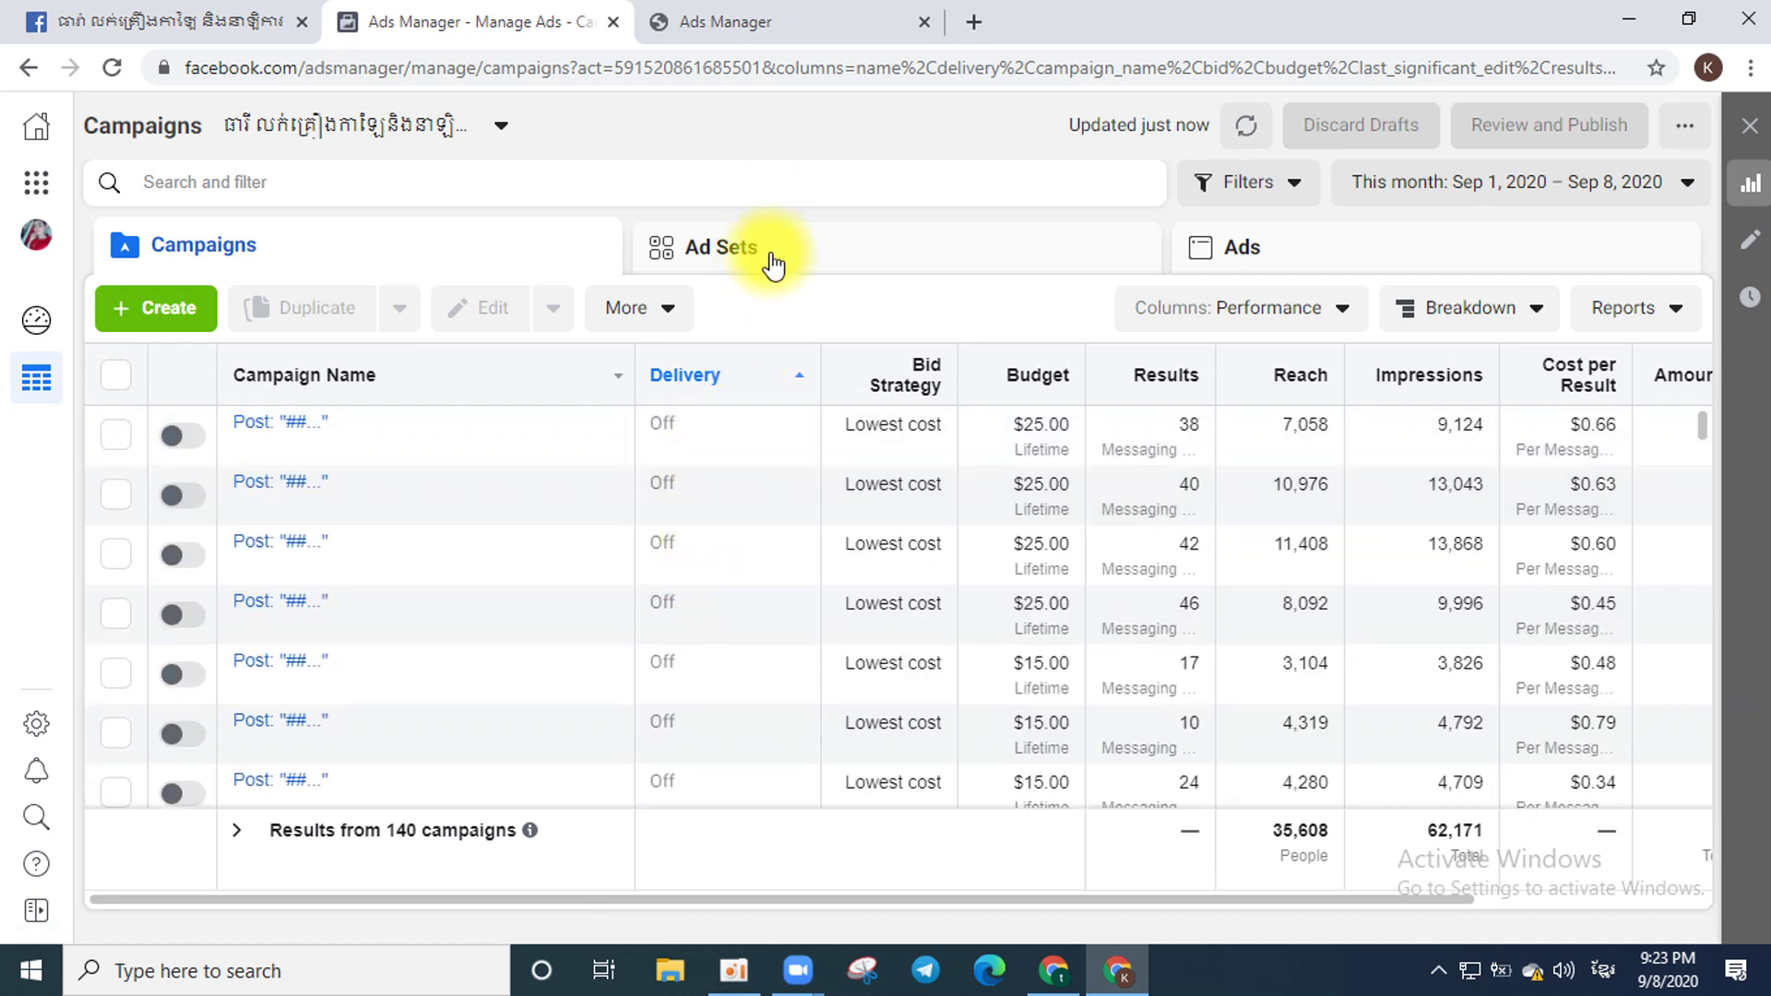
Open the account's ads list and select all of its ads.
left_click(773, 265)
left_click(1331, 256)
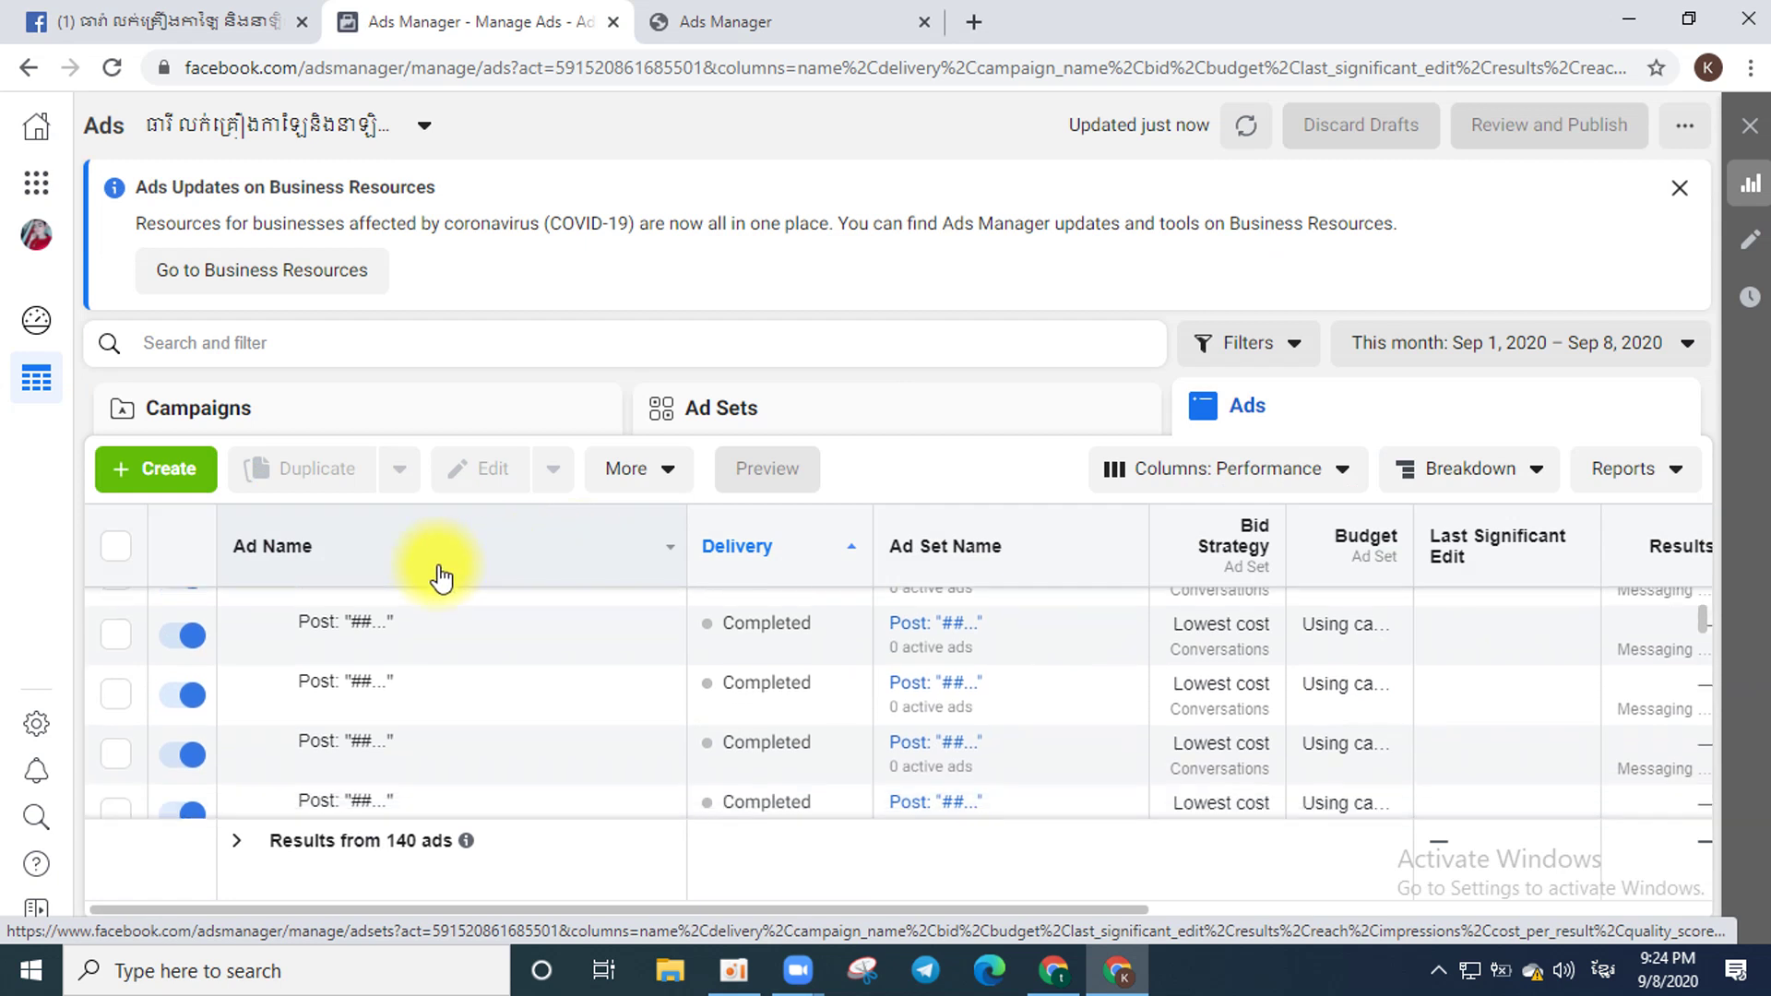
left_click(118, 549)
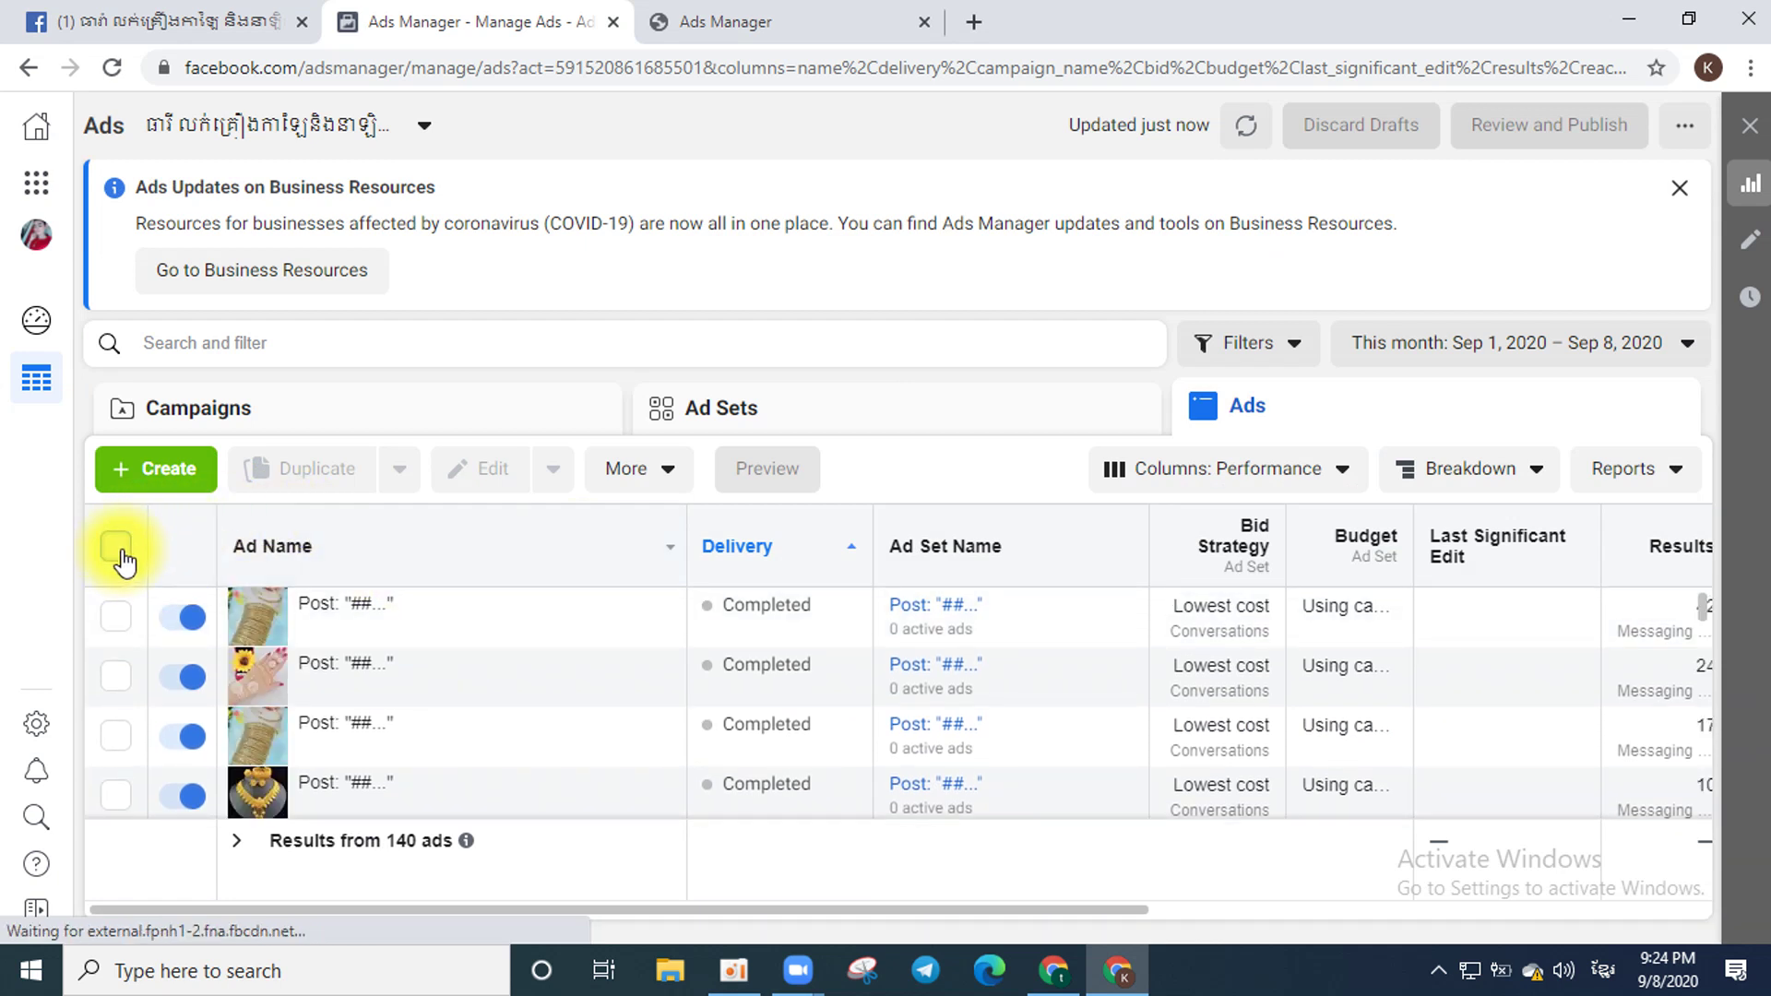
Look through the additional actions for the selected ads, including delete, export, import and automated rules.
left_click(666, 478)
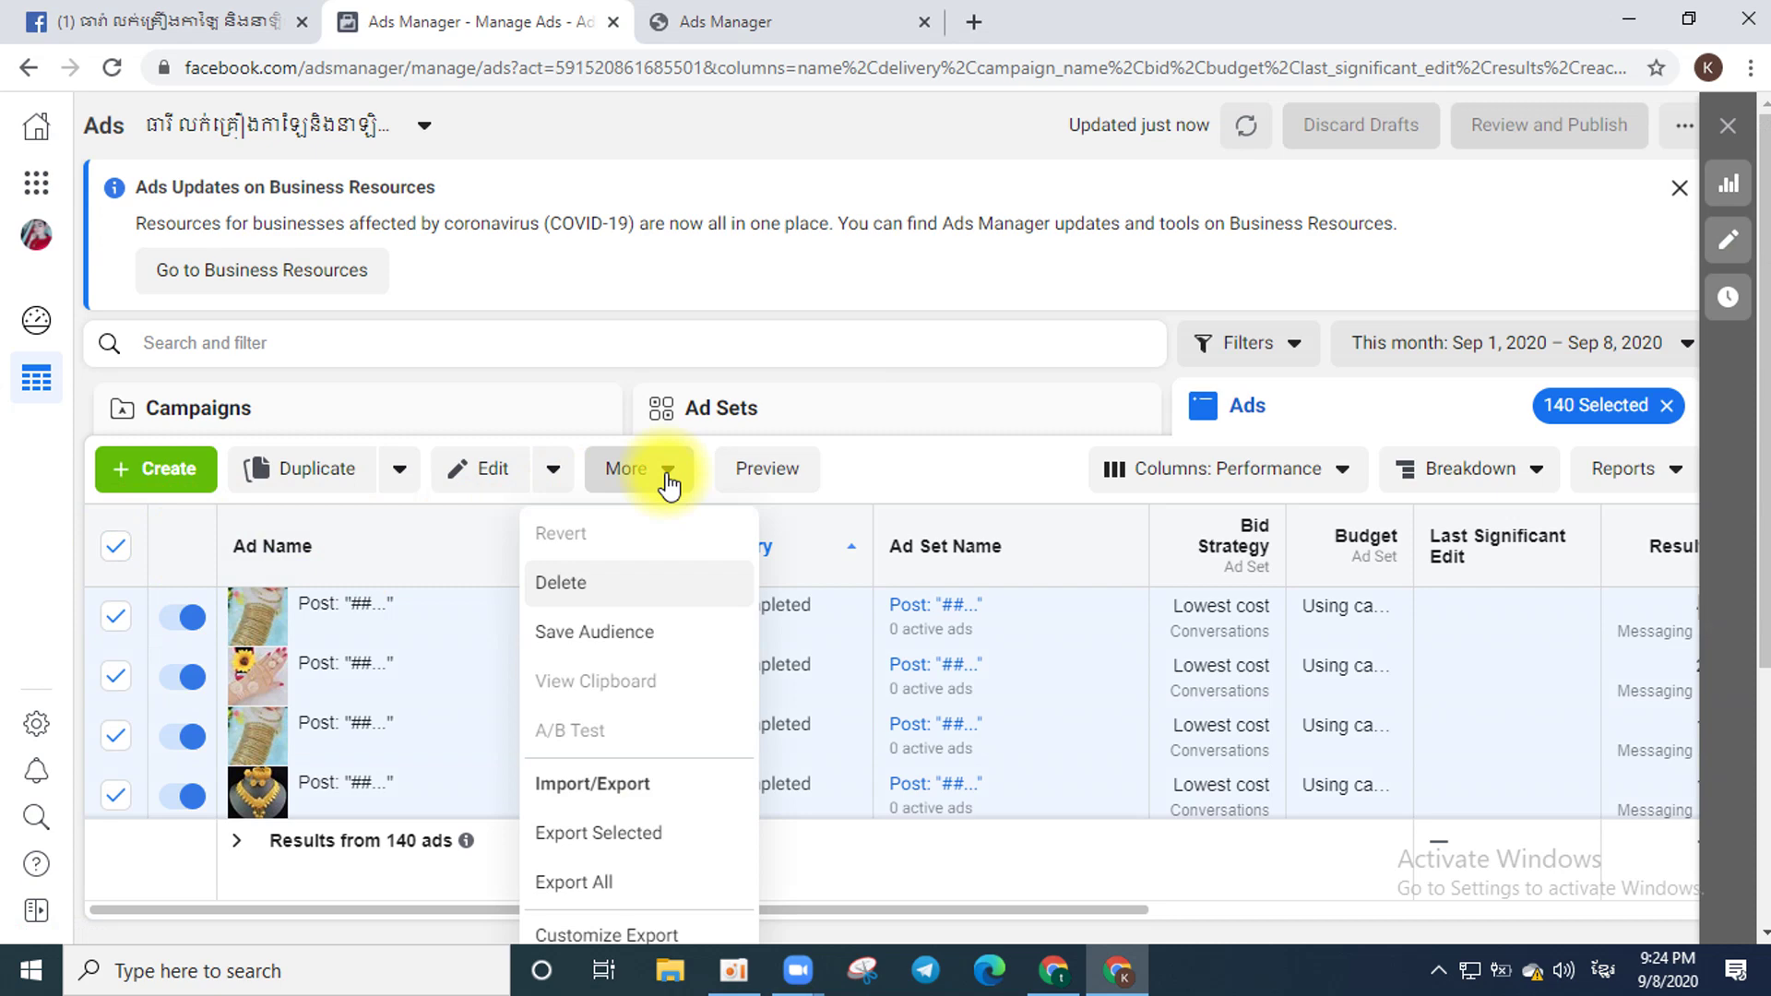
scroll(696, 640, "down", 1)
scroll(696, 715, "down", 2)
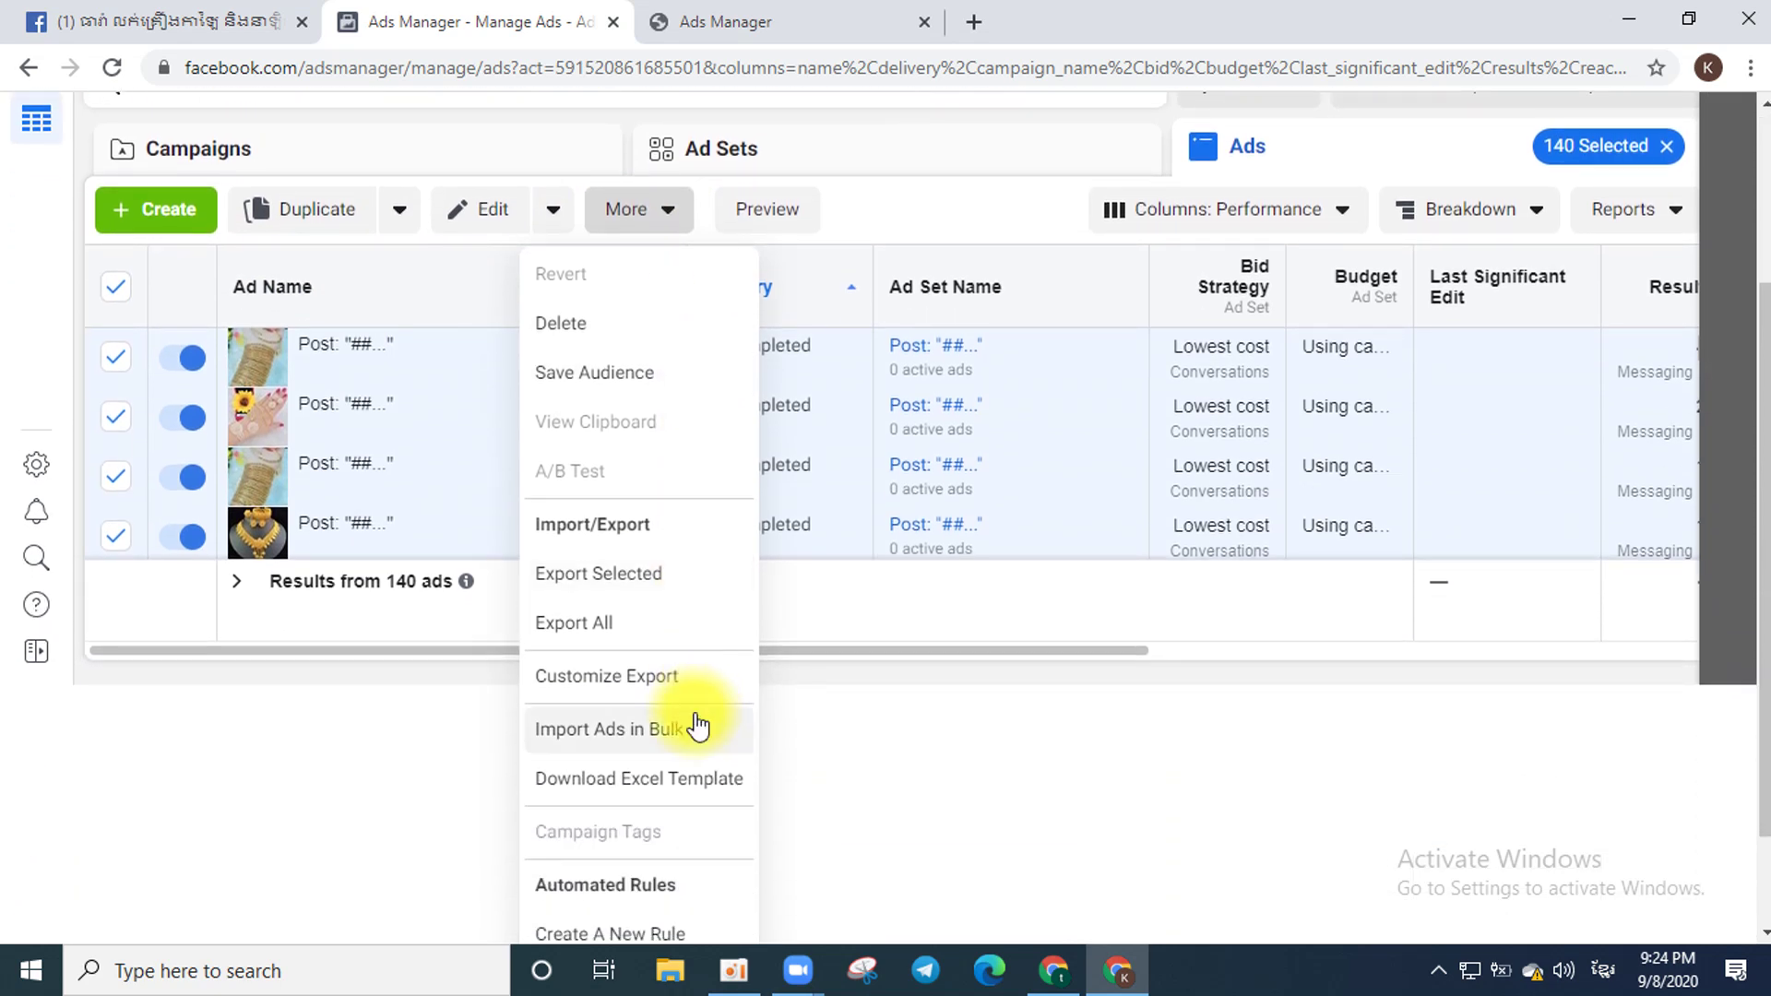
scroll(643, 876, "down", 1)
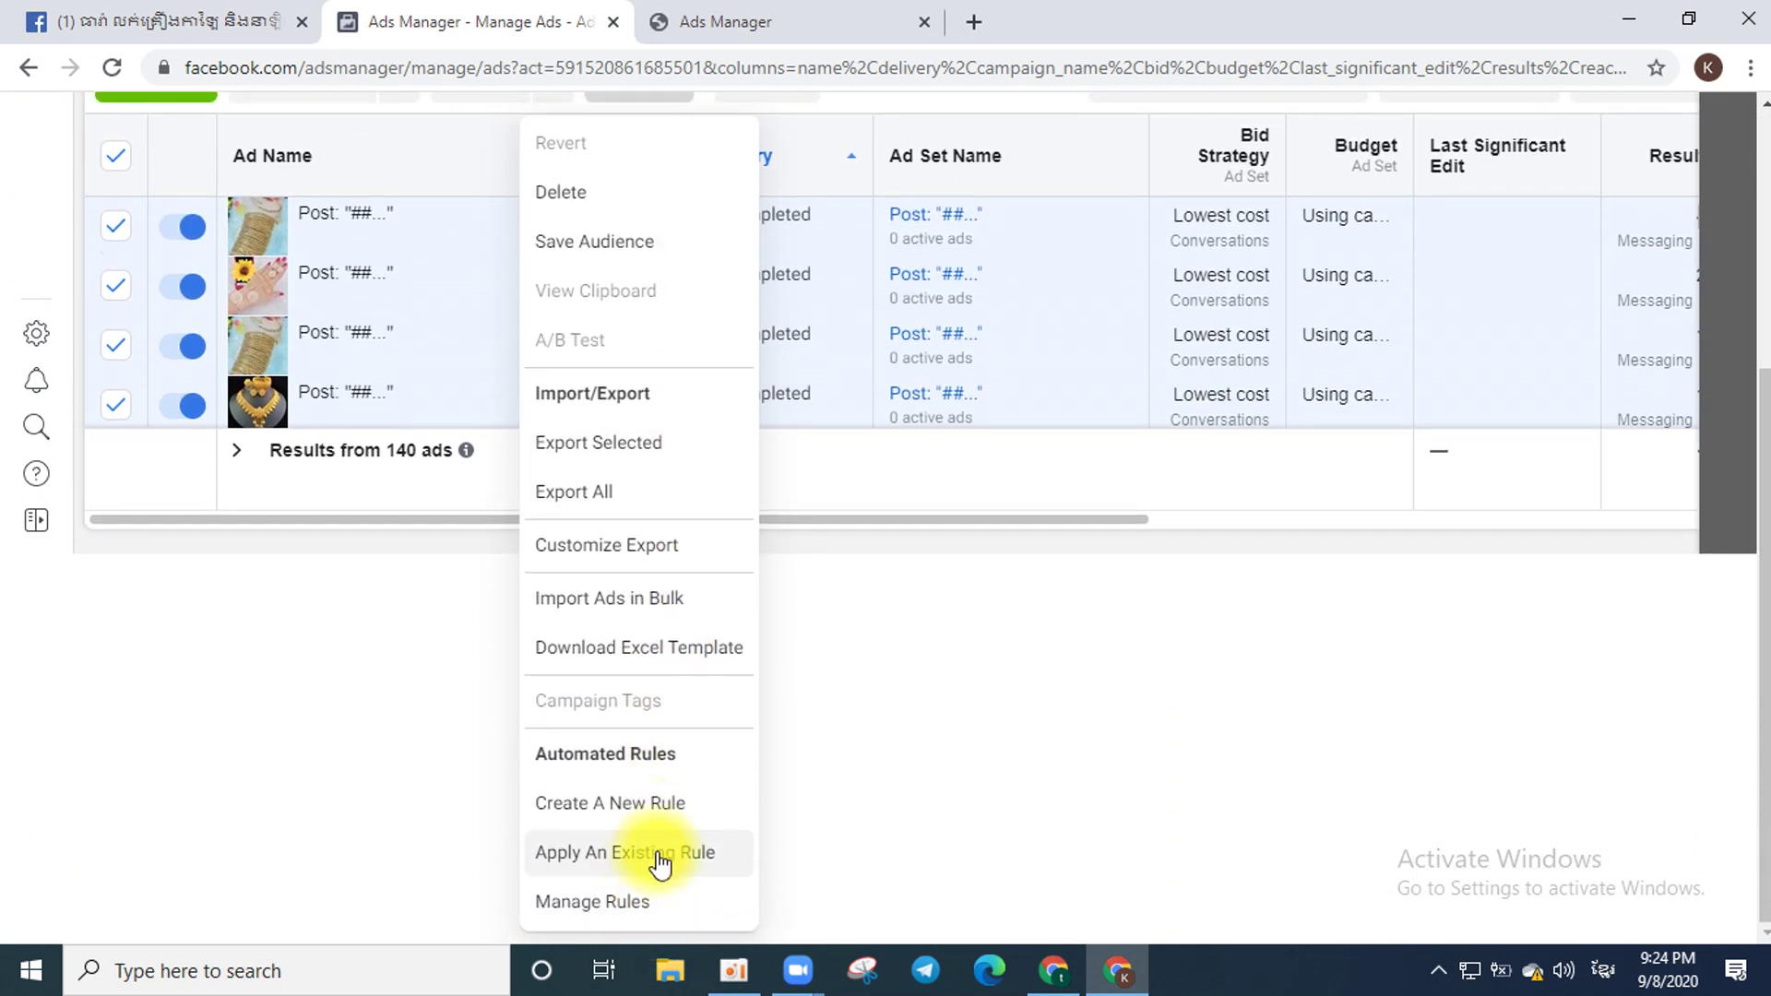
scroll(731, 701, "up", 3)
scroll(723, 670, "down", 4)
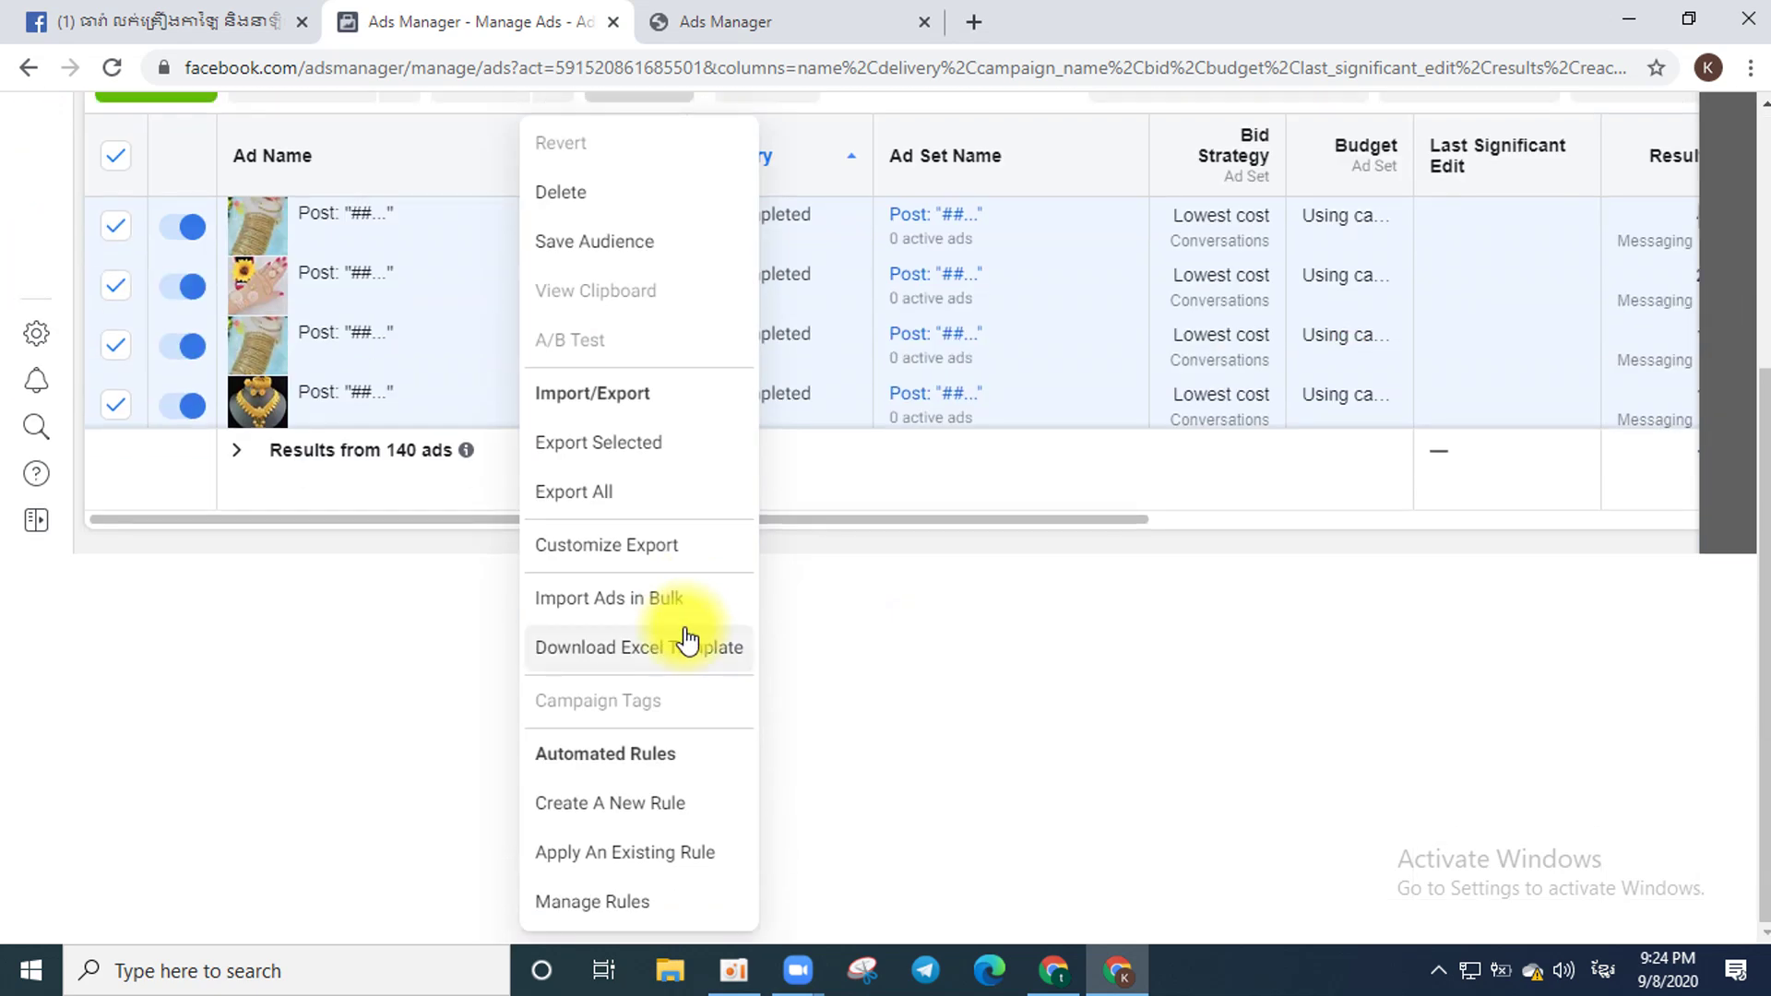
scroll(819, 747, "up", 4)
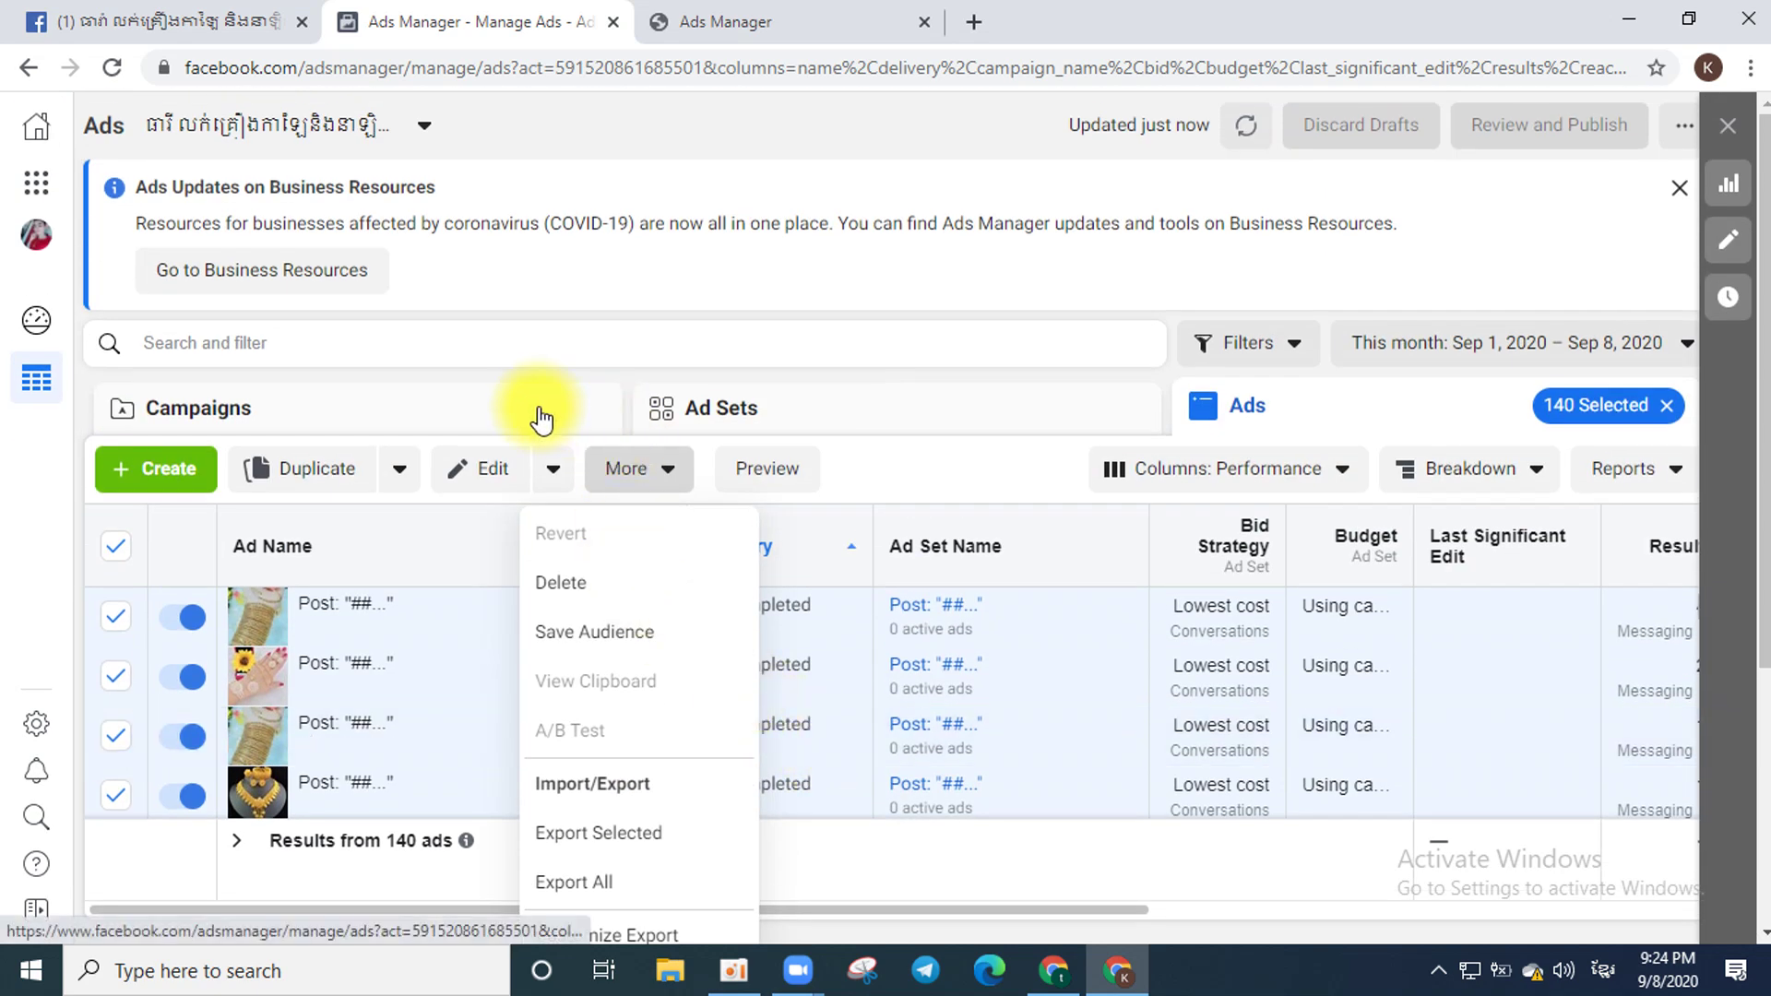
left_click(989, 245)
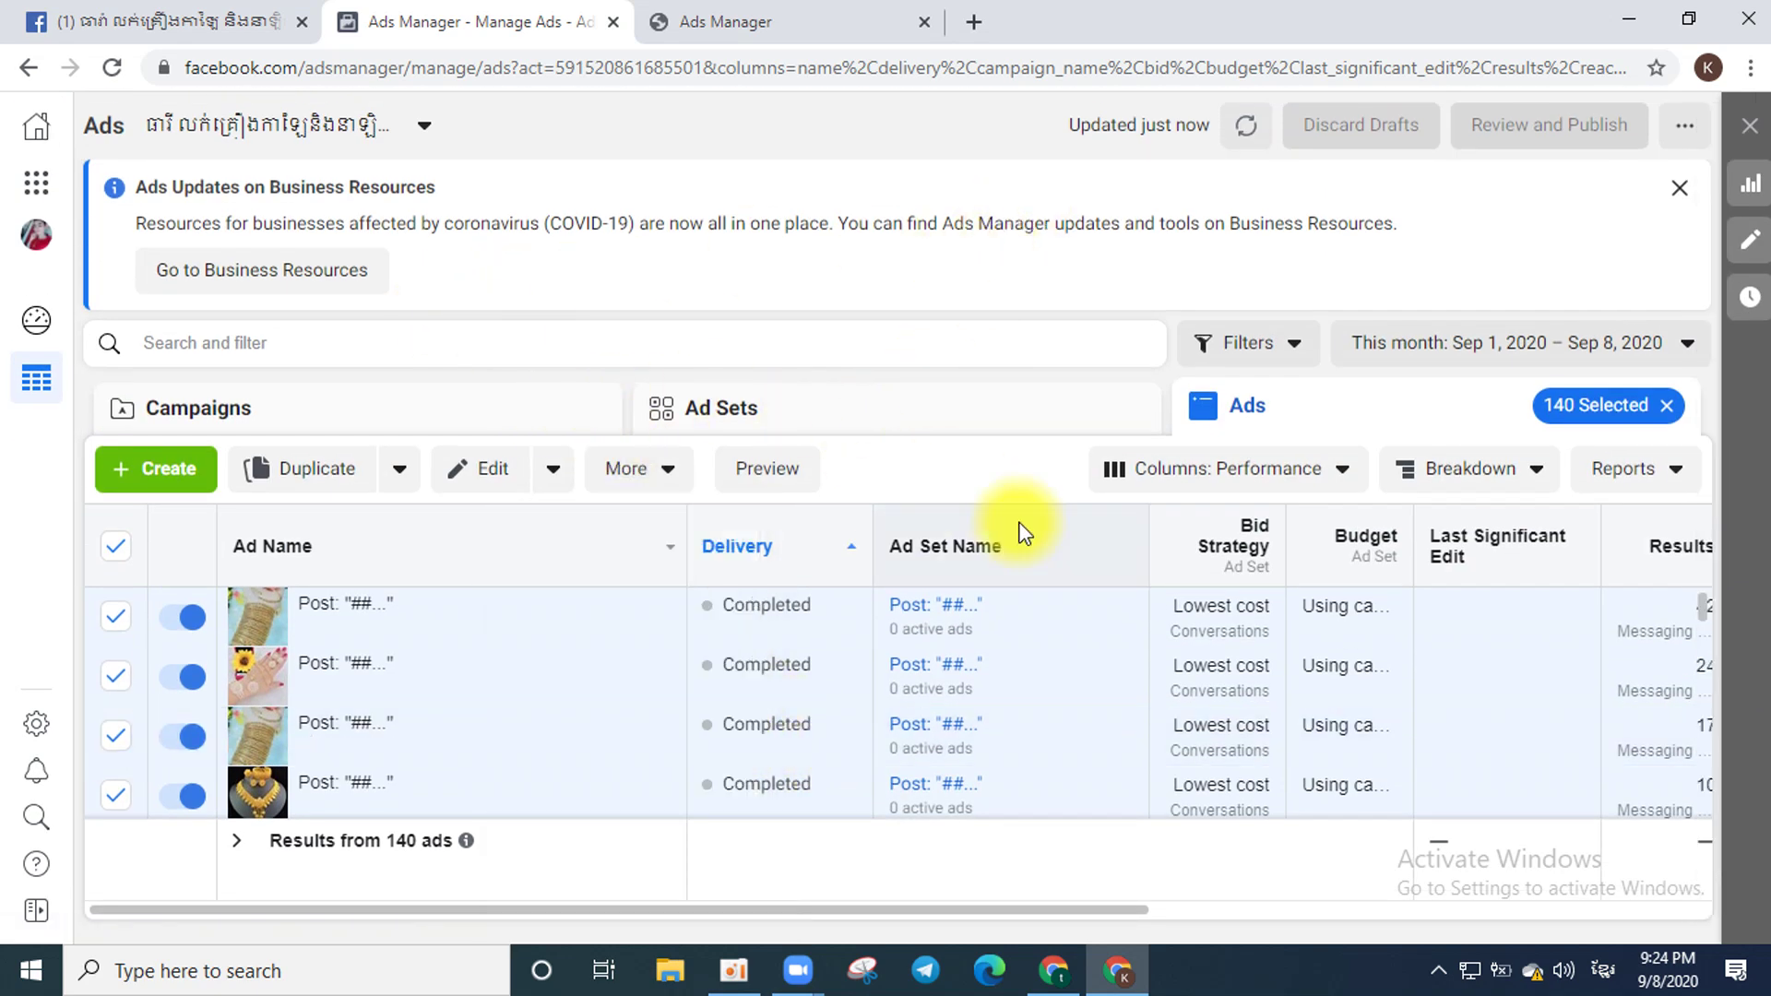
Check the duplicate, additional and edit options for the selected ads, including turning them on or off.
left_click(416, 477)
left_click(417, 477)
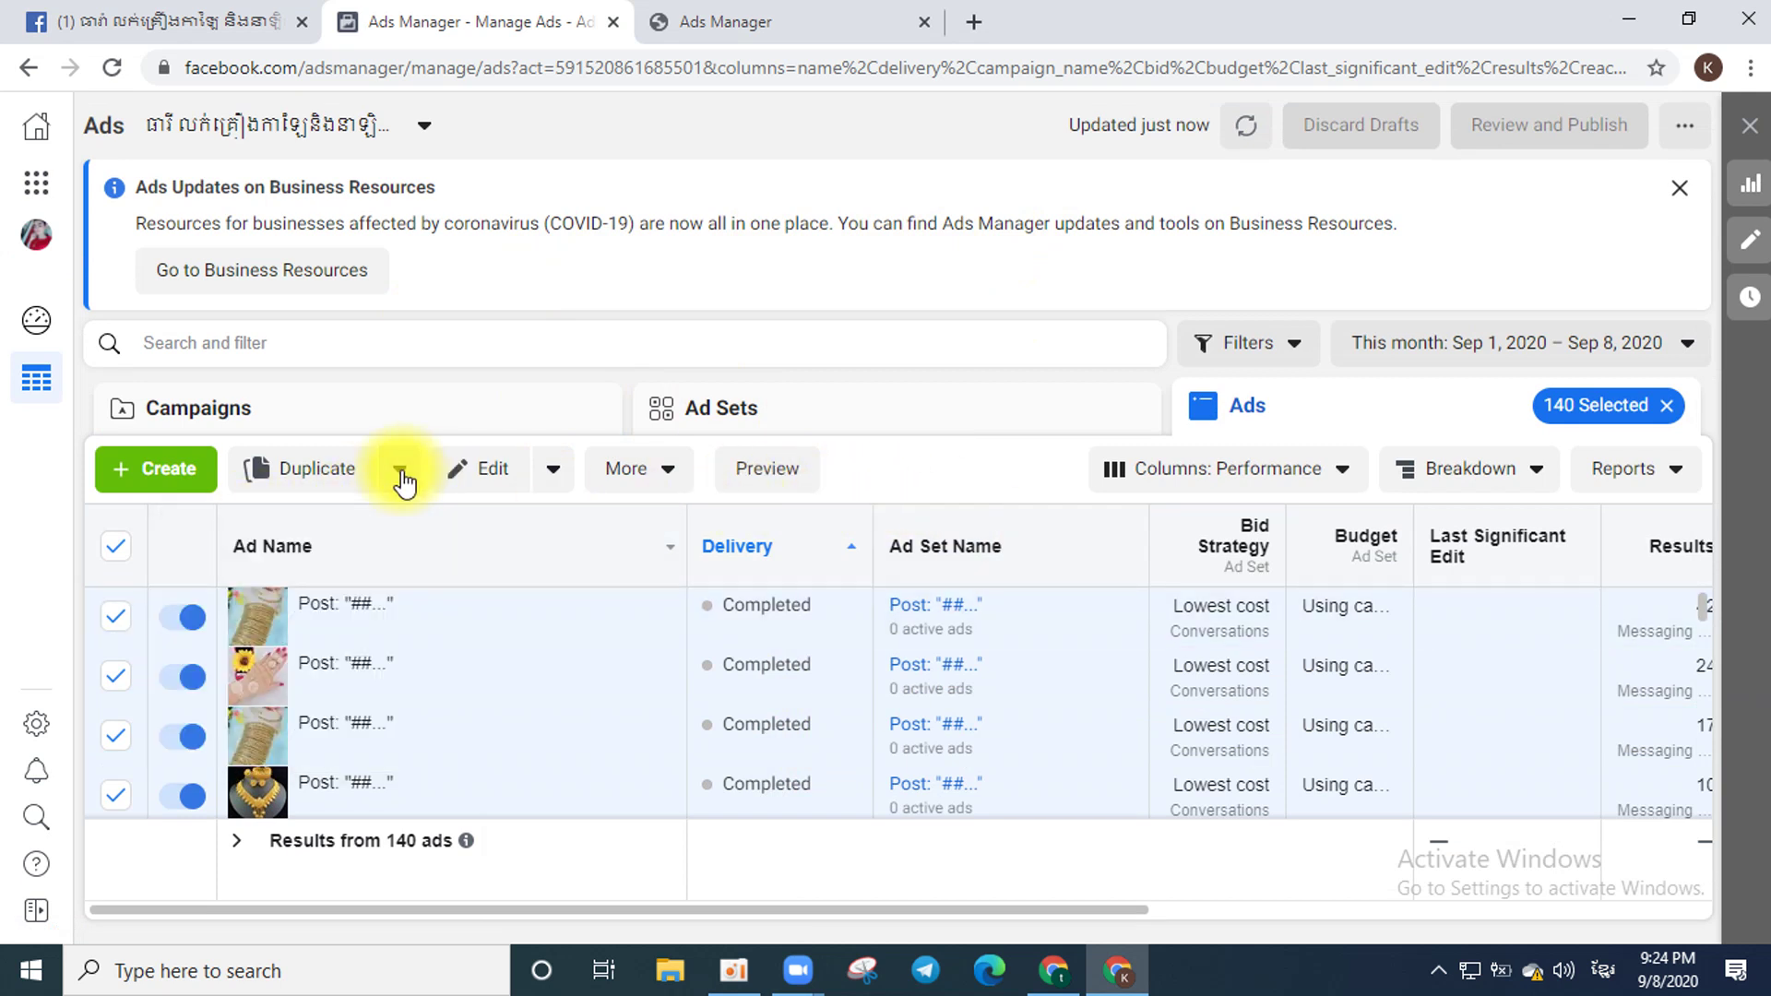
left_click(681, 480)
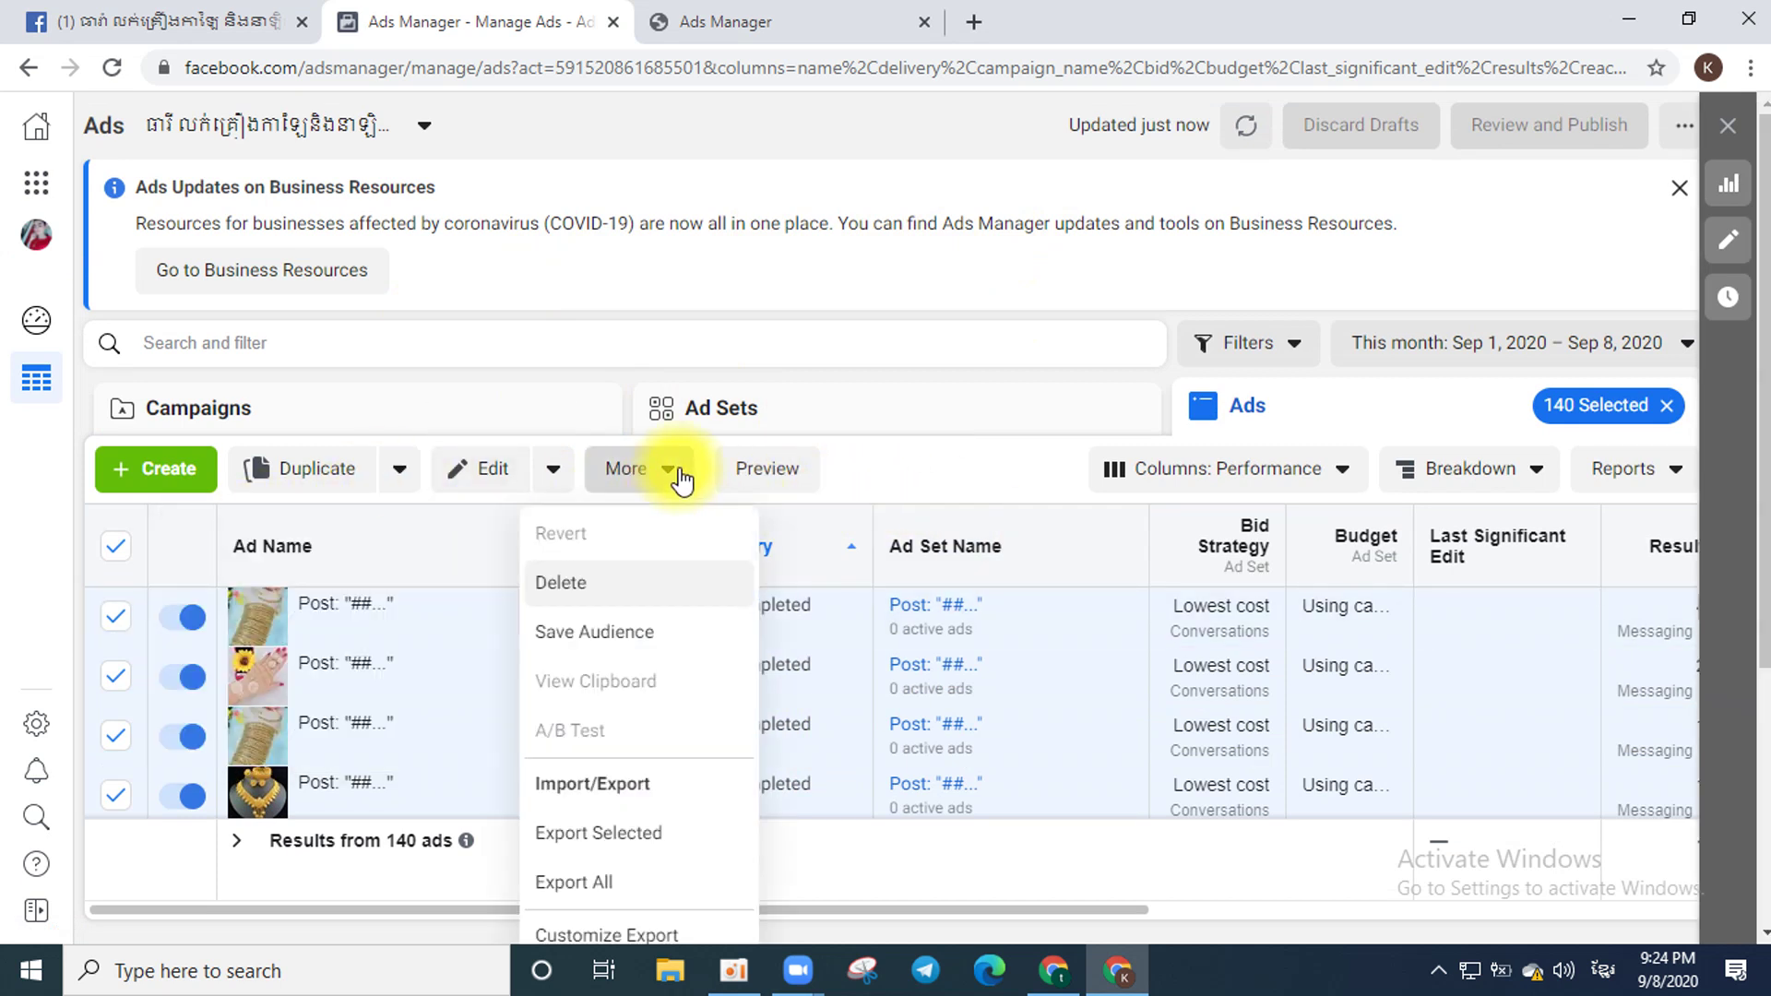
left_click(552, 481)
left_click(553, 488)
left_click(555, 481)
left_click(555, 480)
scroll(487, 591, "down", 4)
scroll(487, 613, "up", 4)
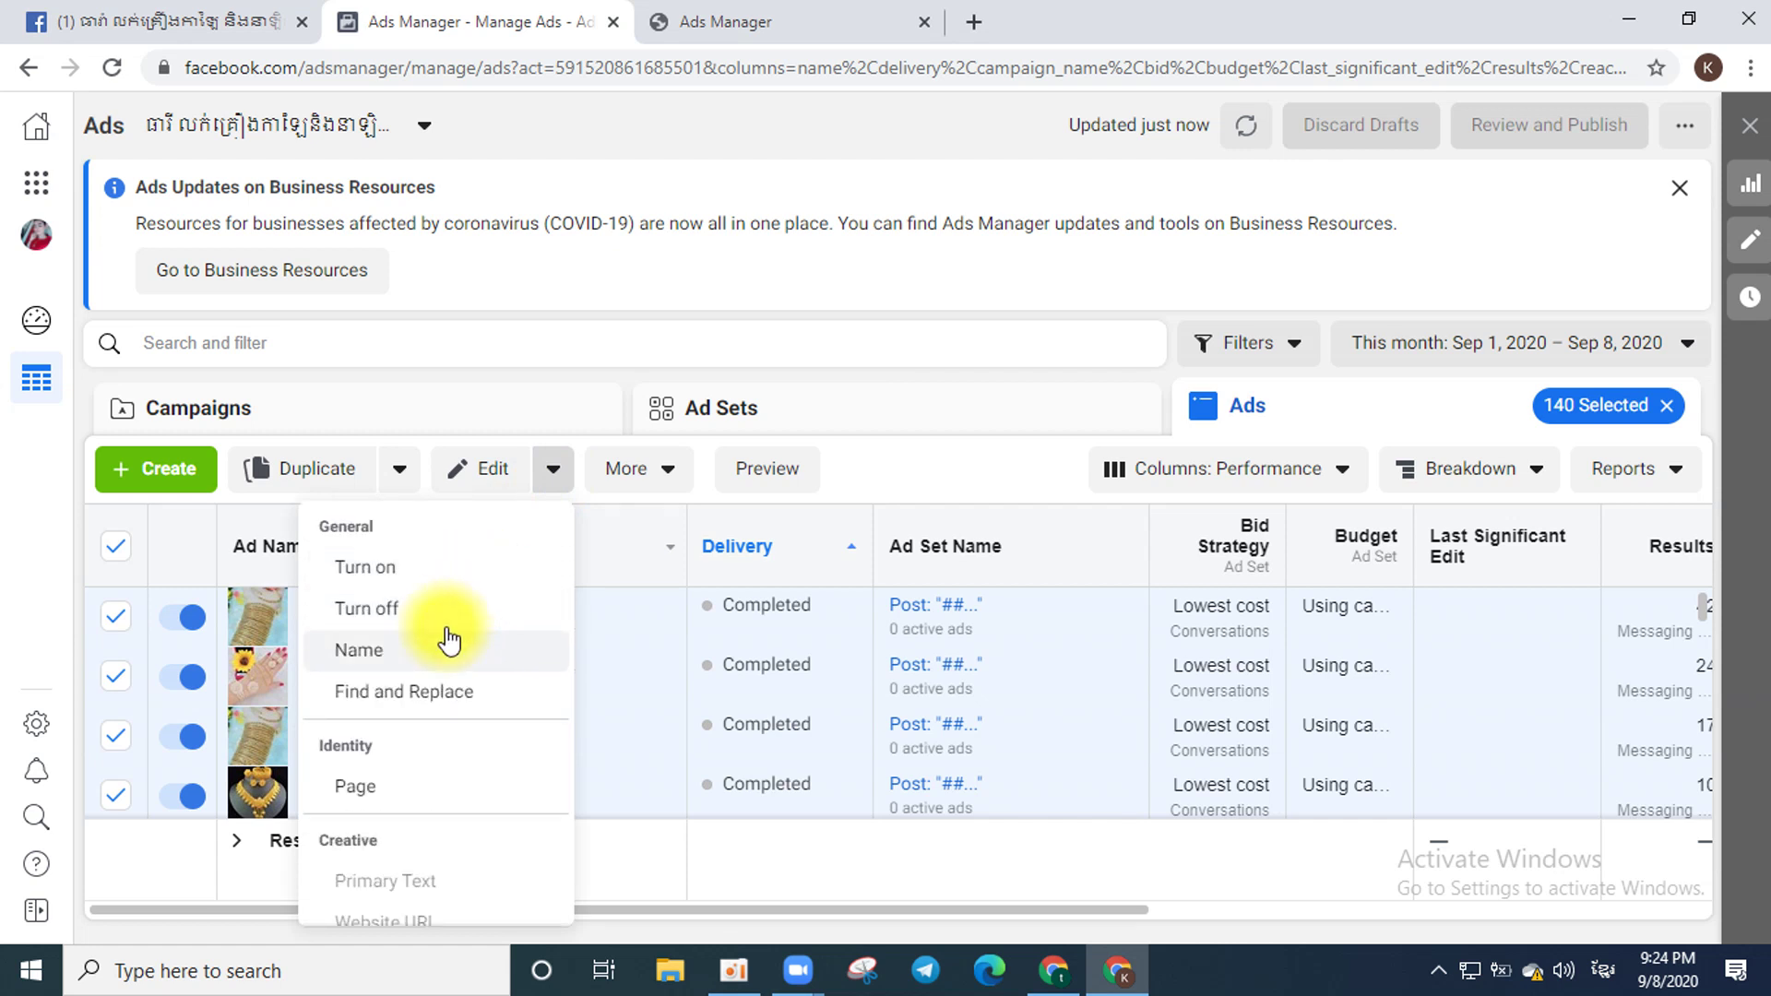
left_click(553, 469)
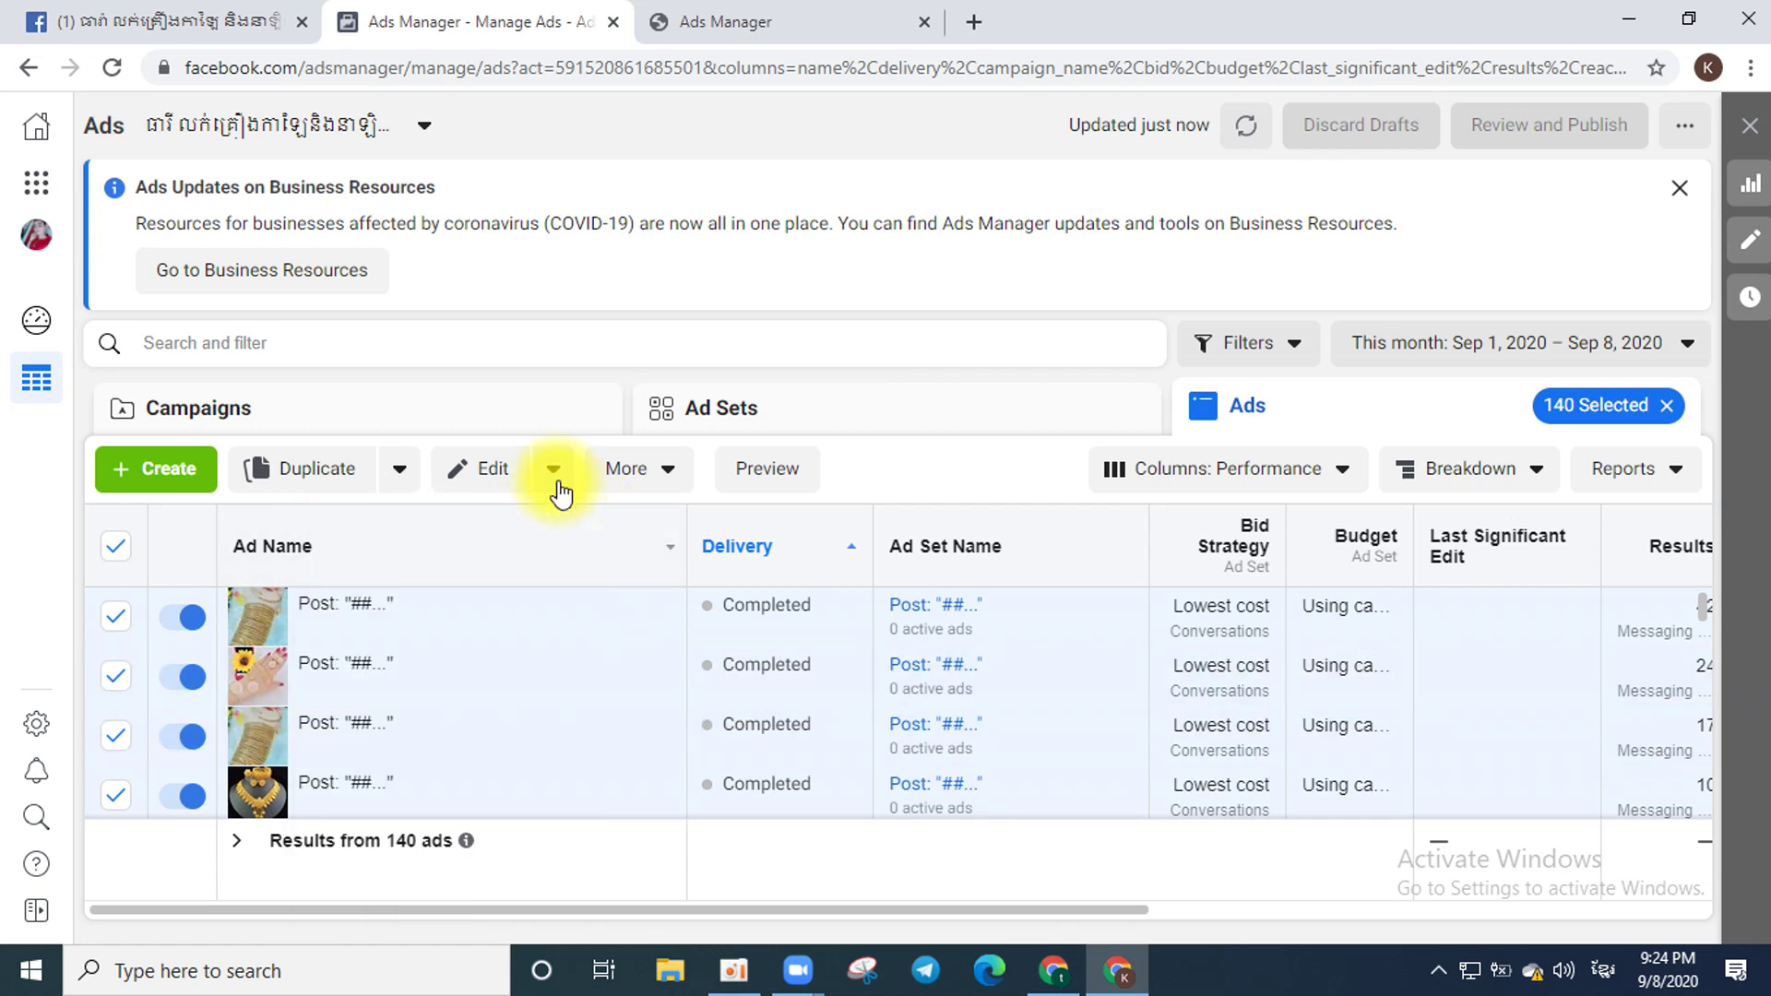
Review the on/off and delivery status of the ads, check the ad sets and campaigns lists, and return to the ads.
scroll(188, 656, "down", 2)
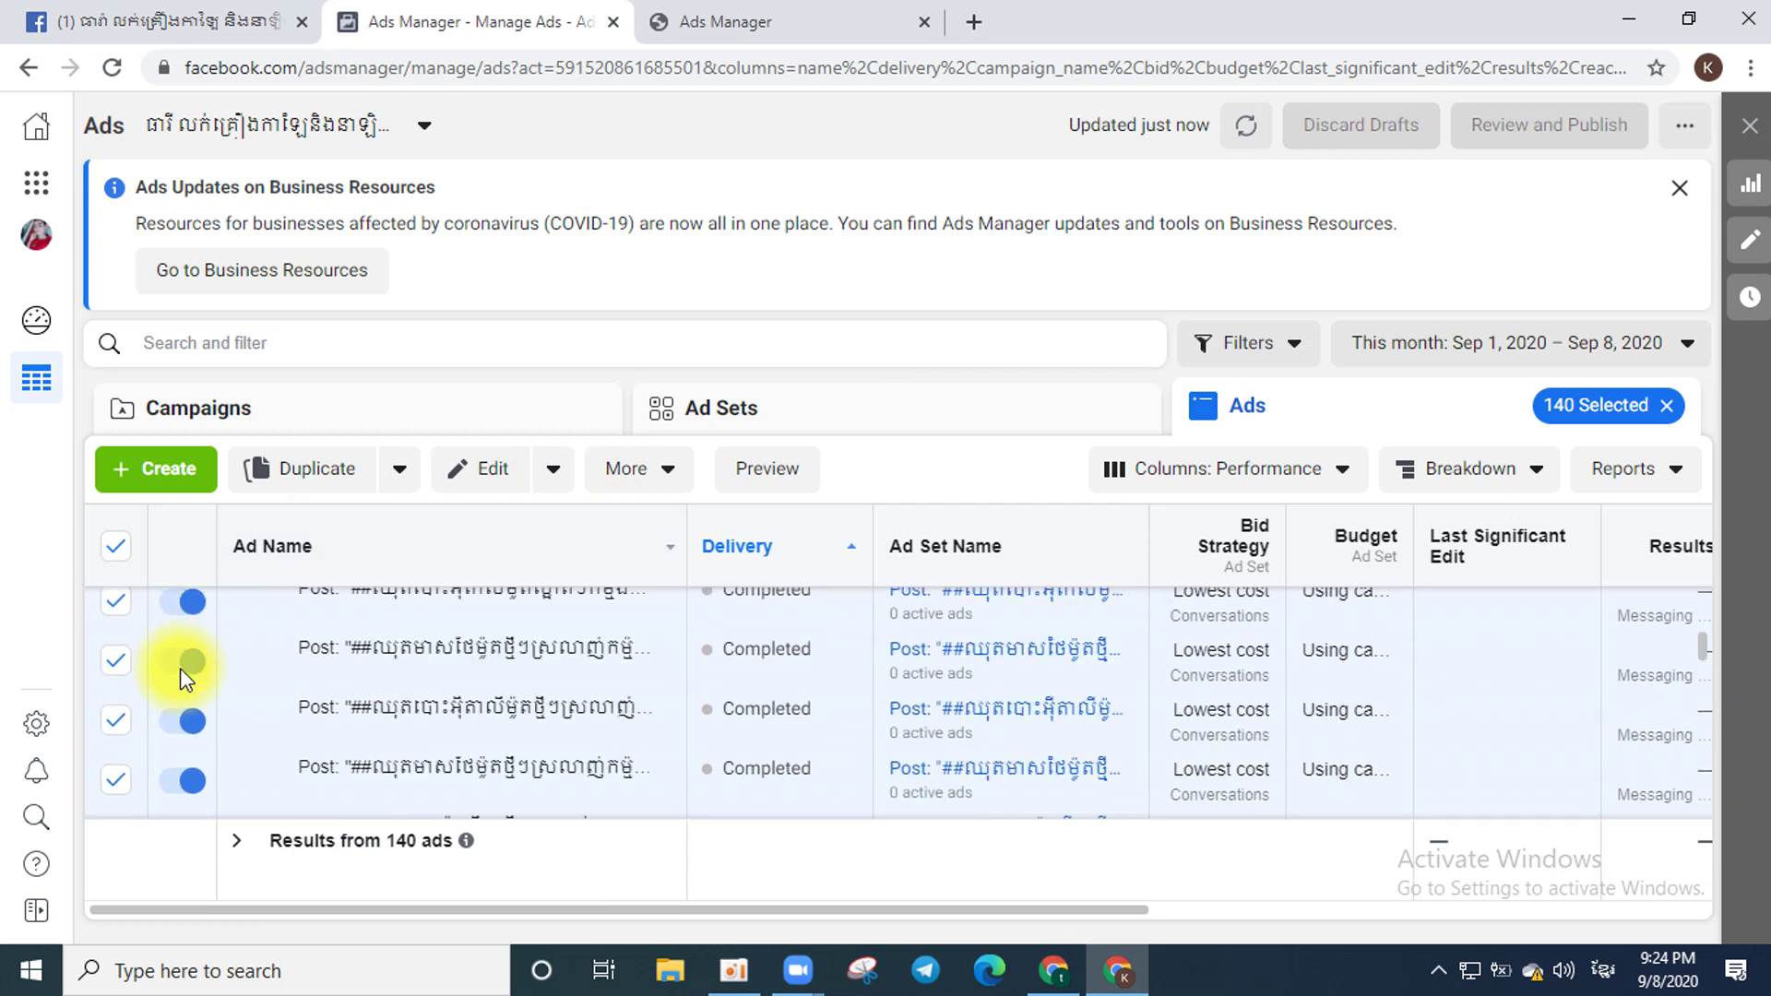
scroll(180, 669, "down", 3)
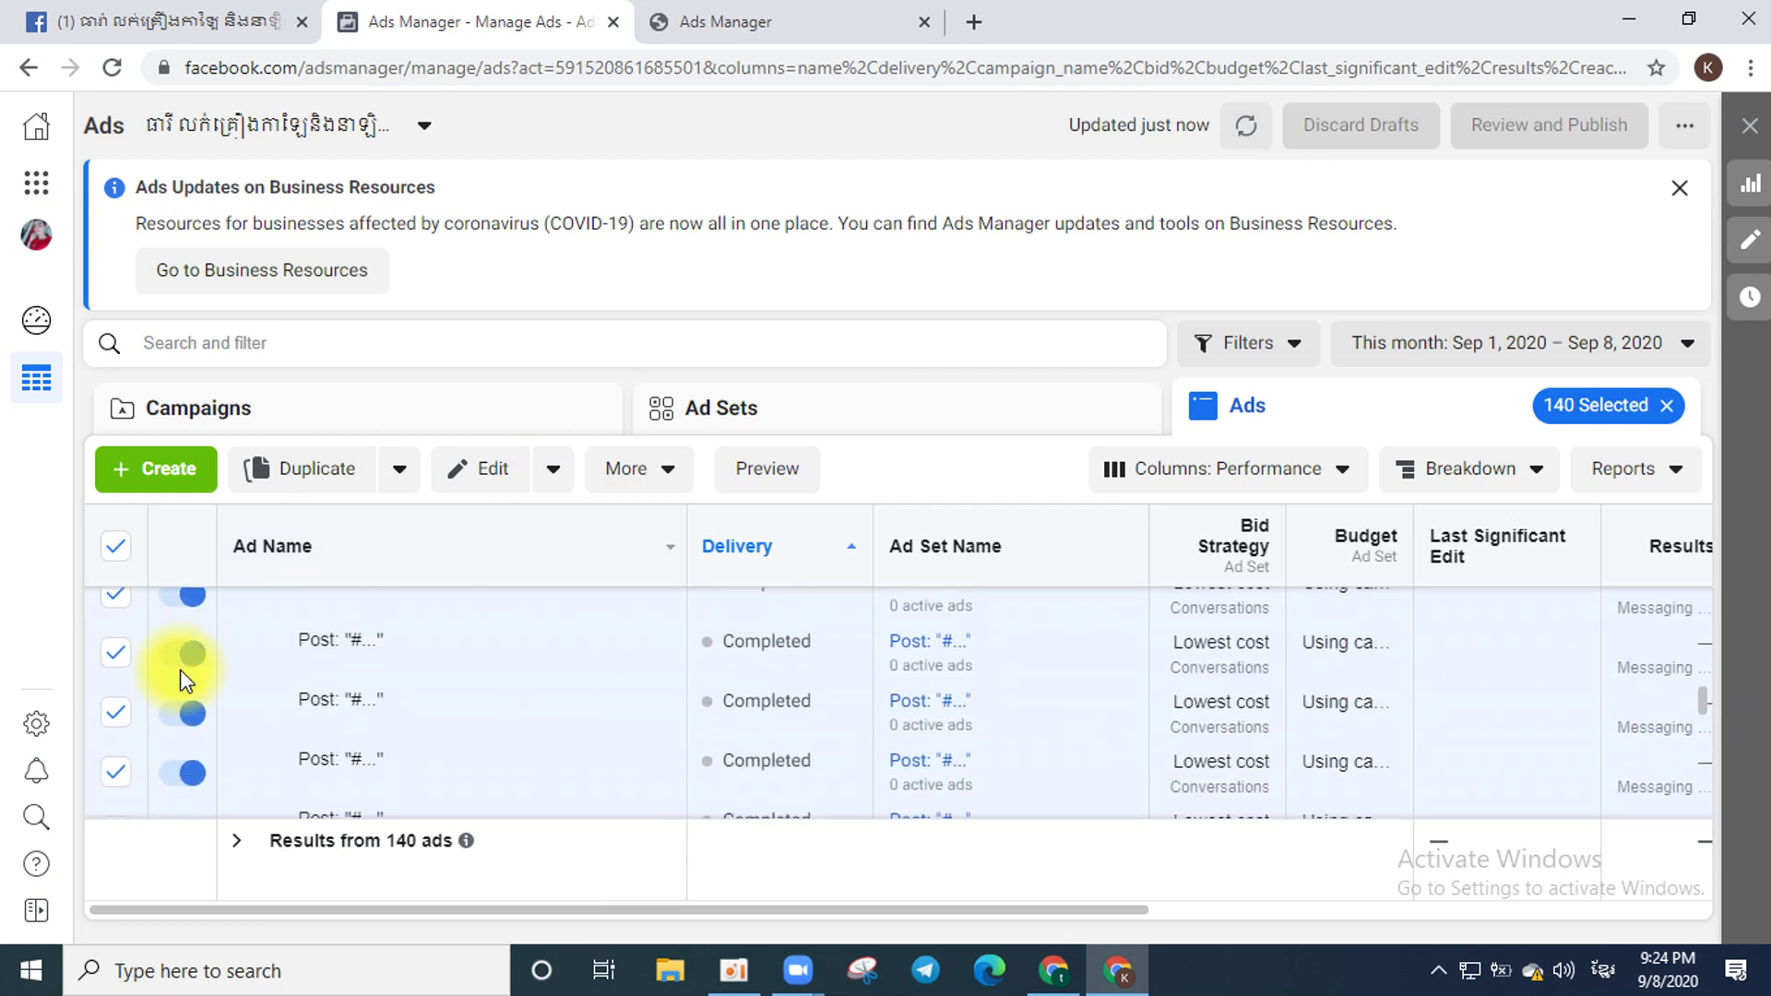
scroll(180, 672, "down", 1)
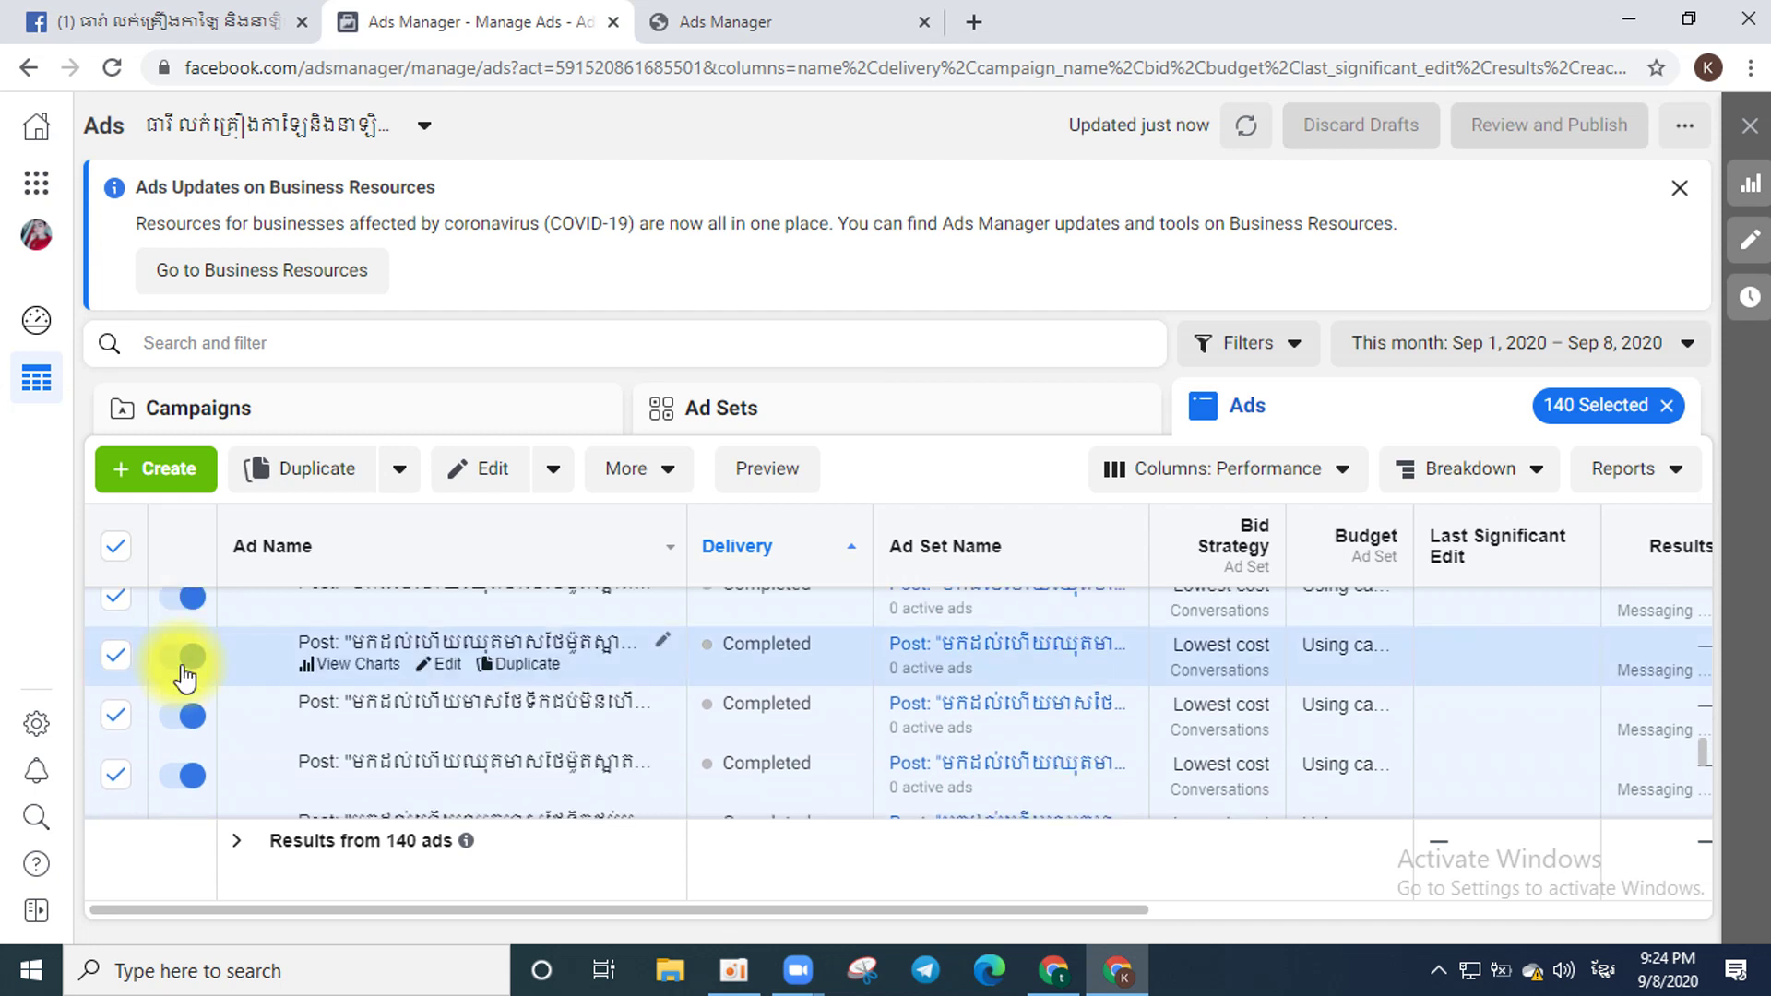
scroll(183, 673, "down", 5)
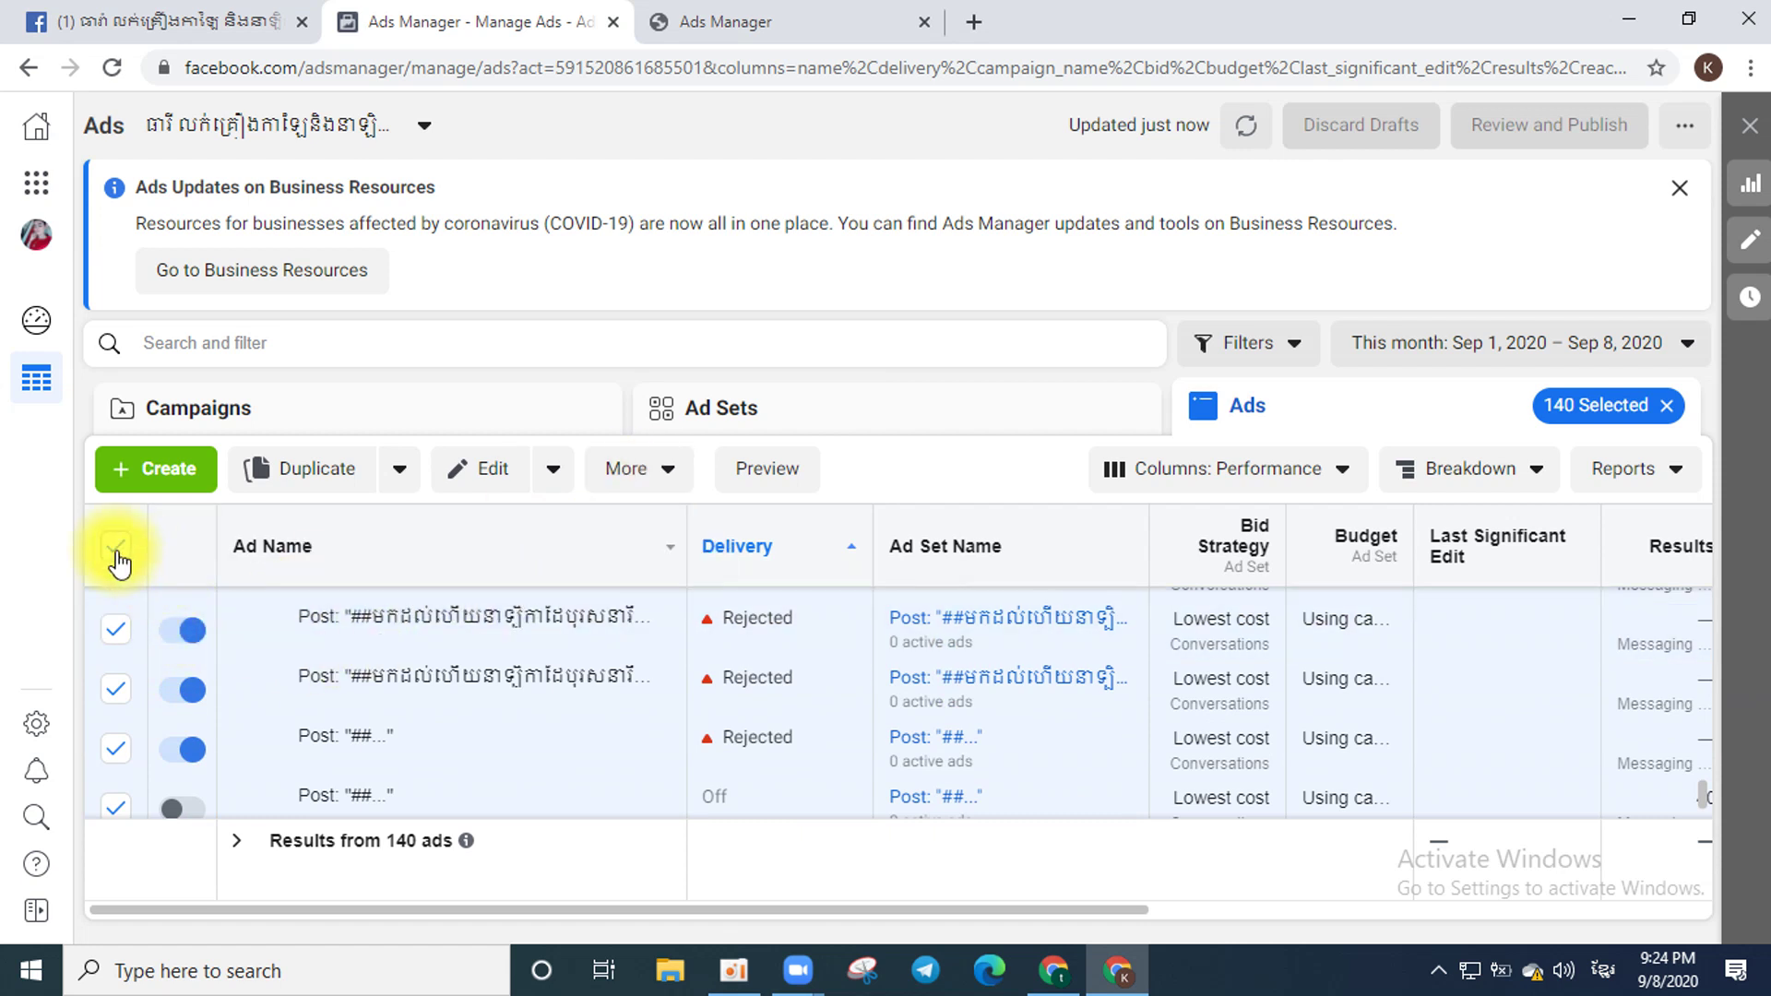
scroll(516, 544, "up", 2)
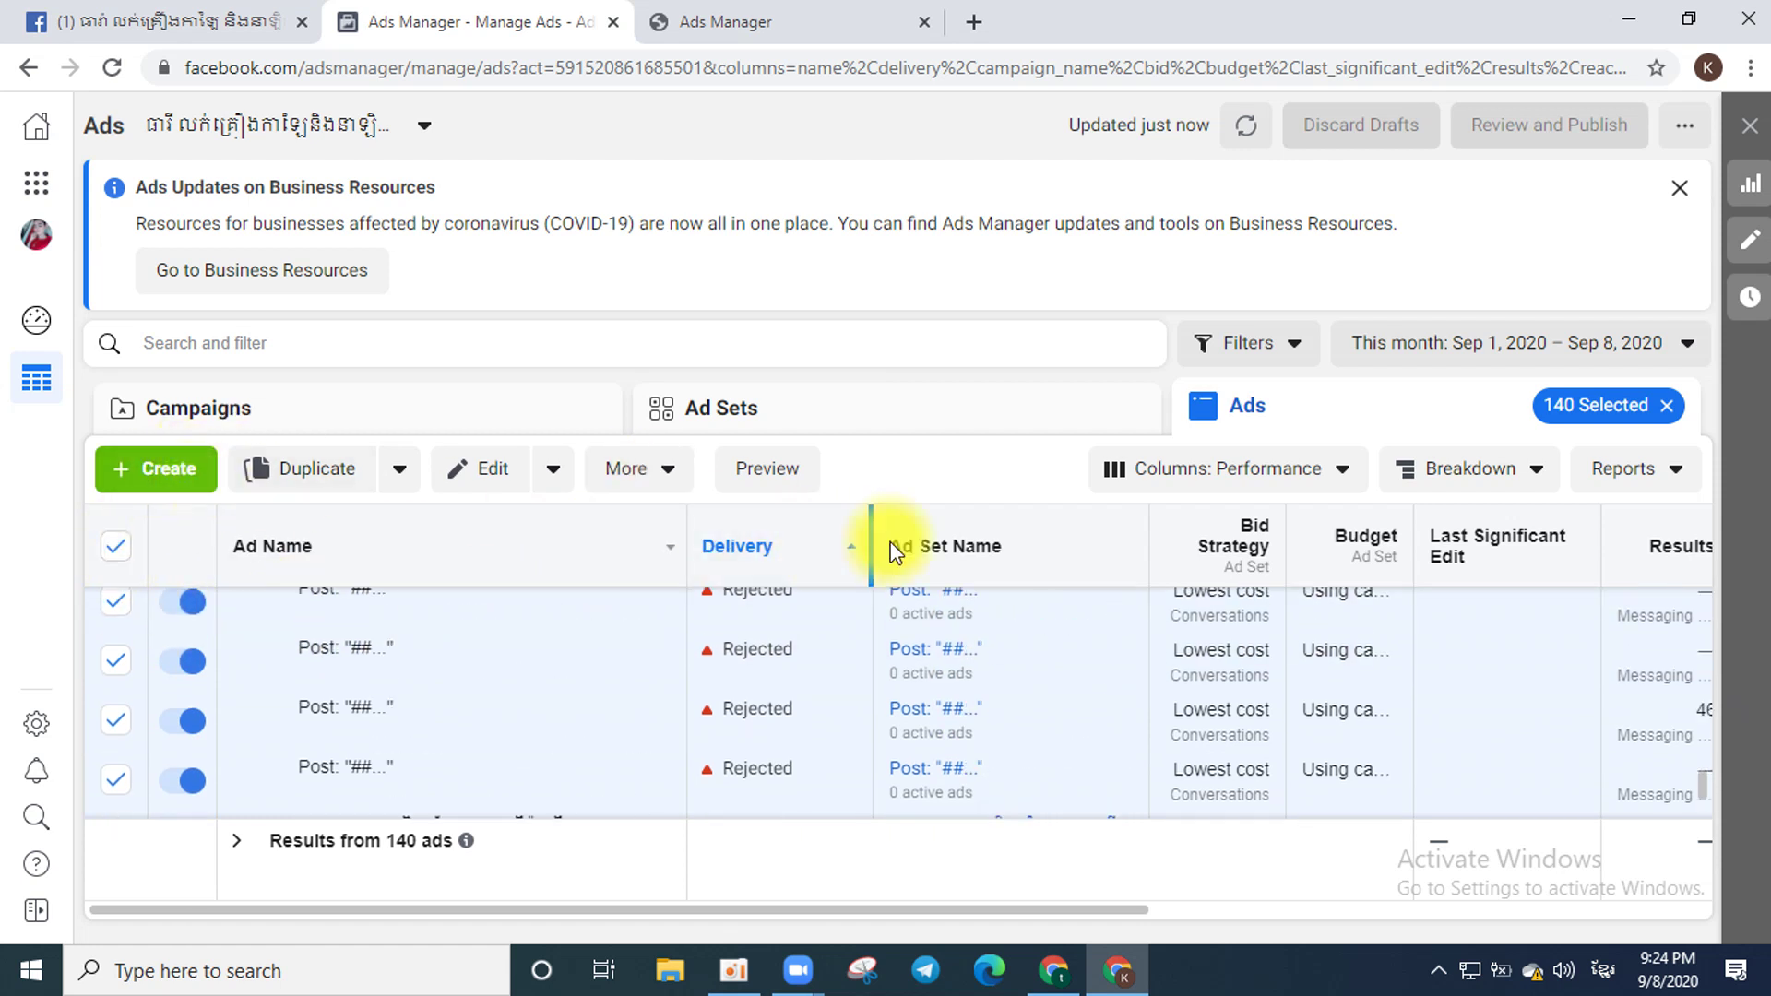
left_click(937, 435)
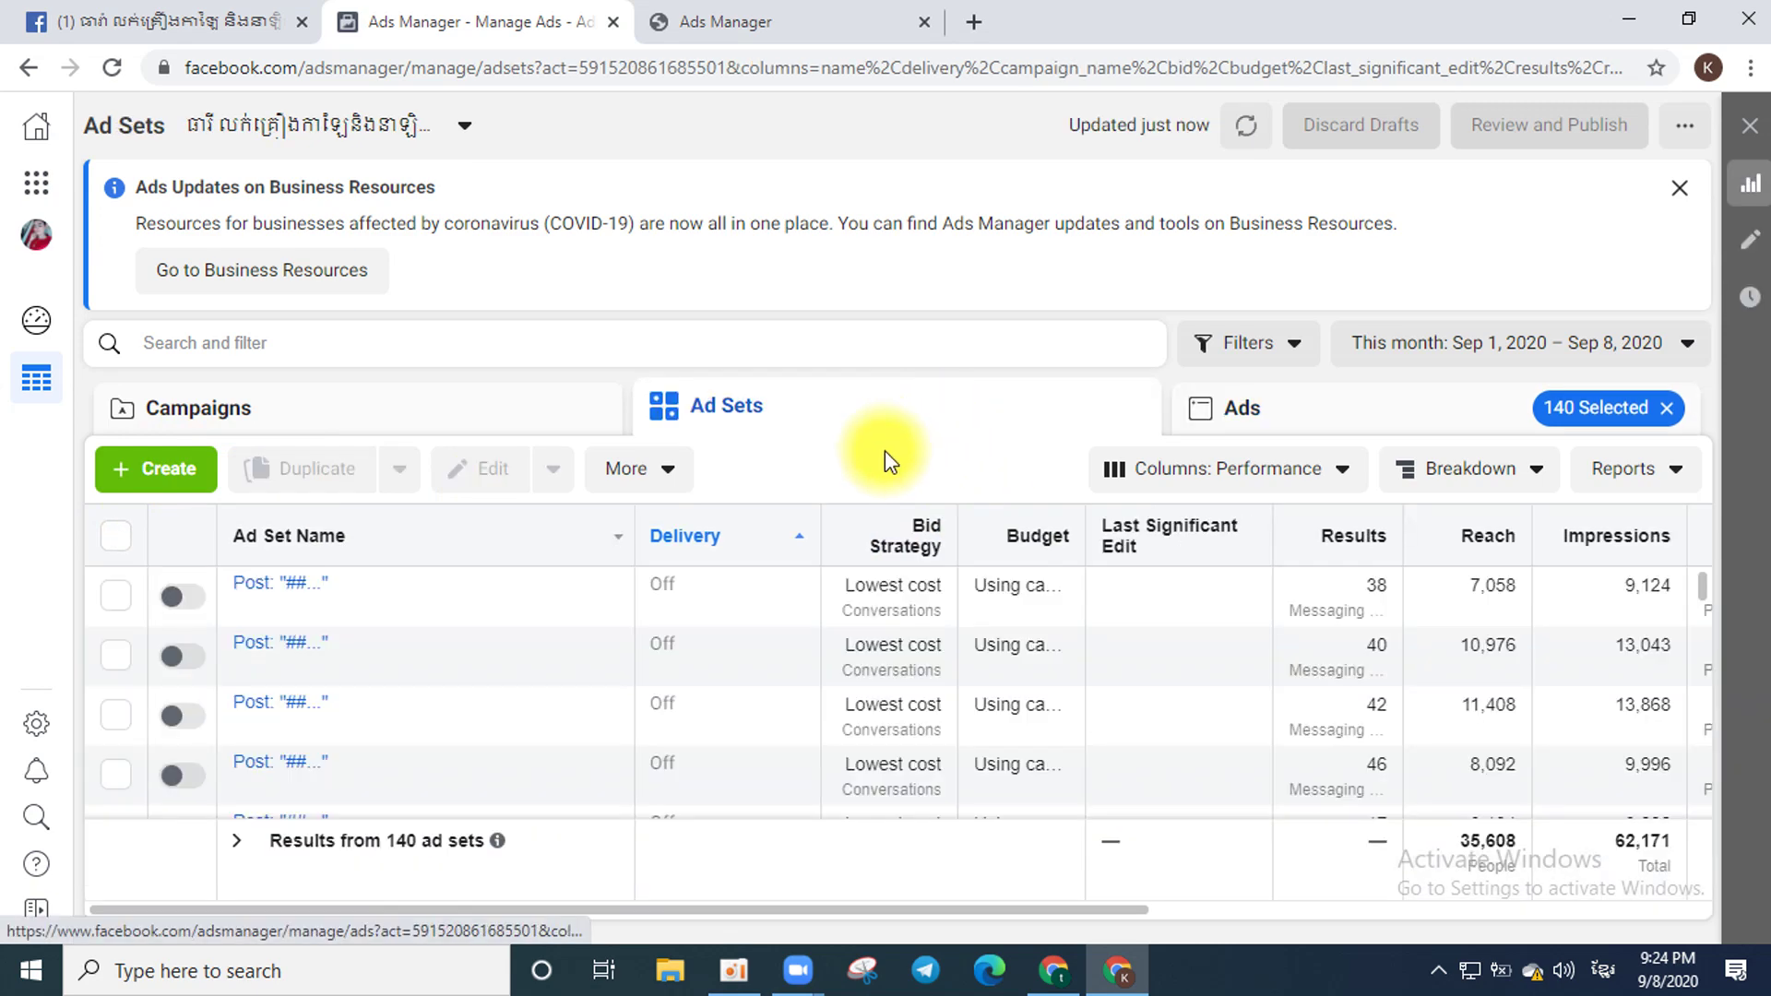
left_click(382, 398)
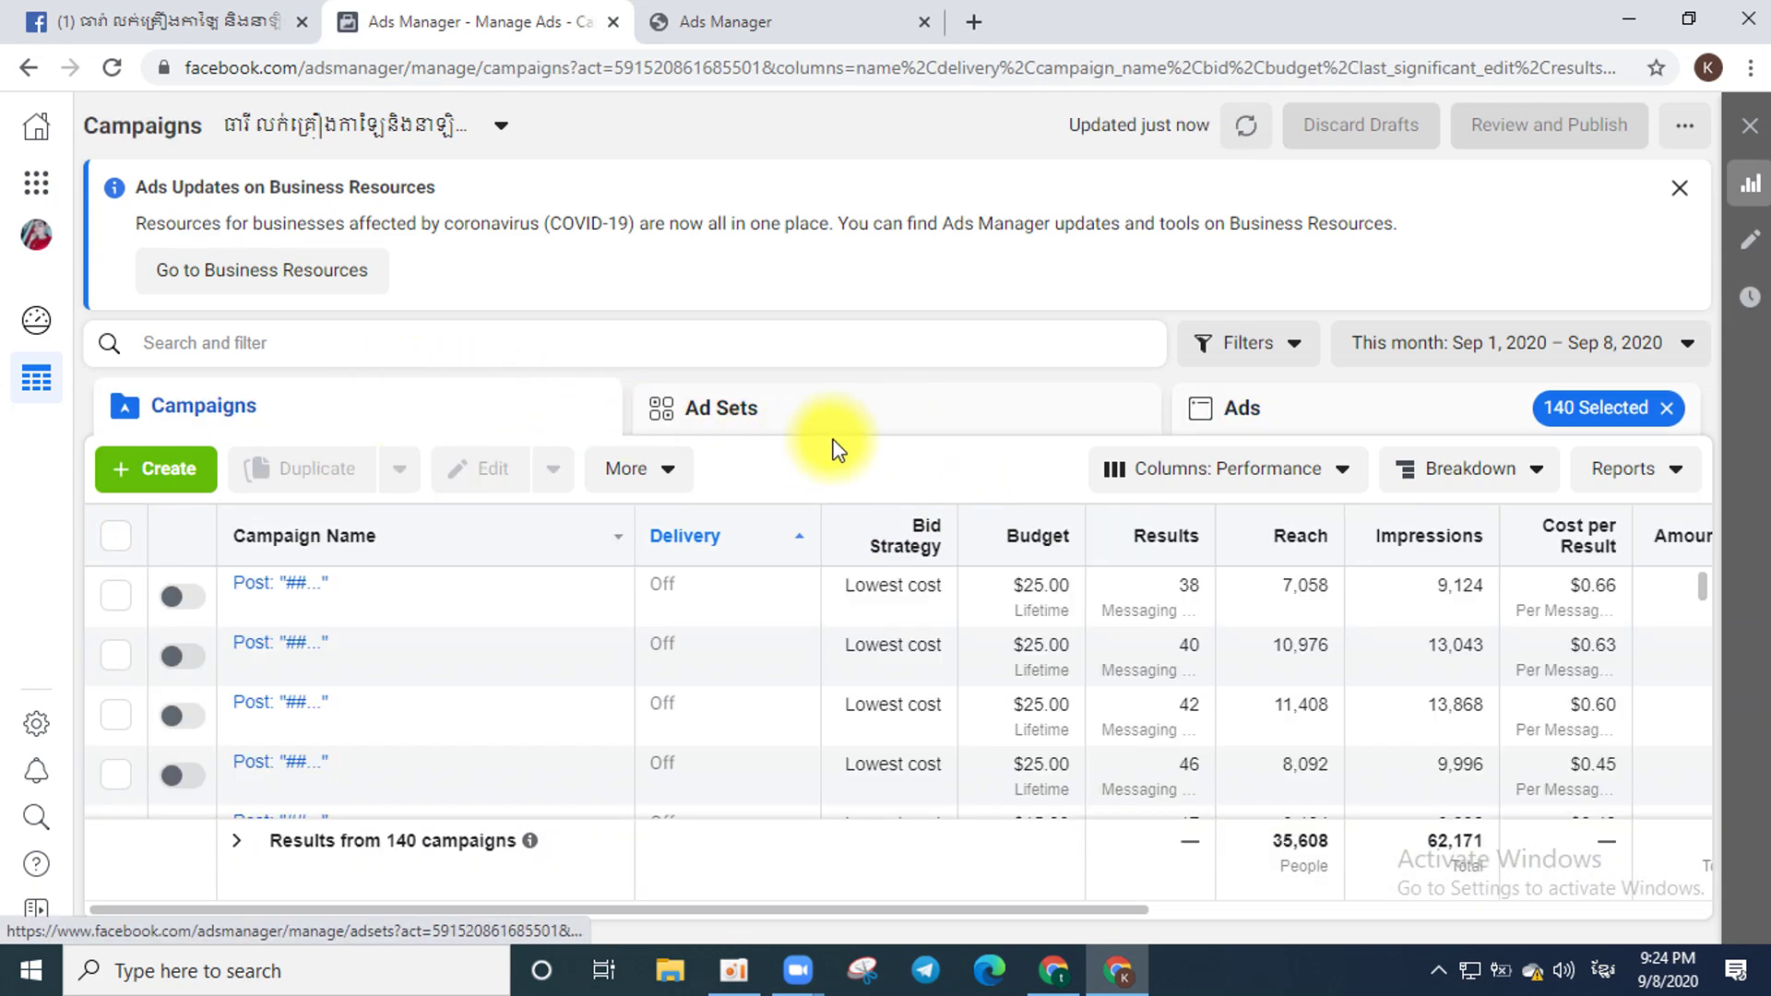
left_click(895, 412)
left_click(1254, 406)
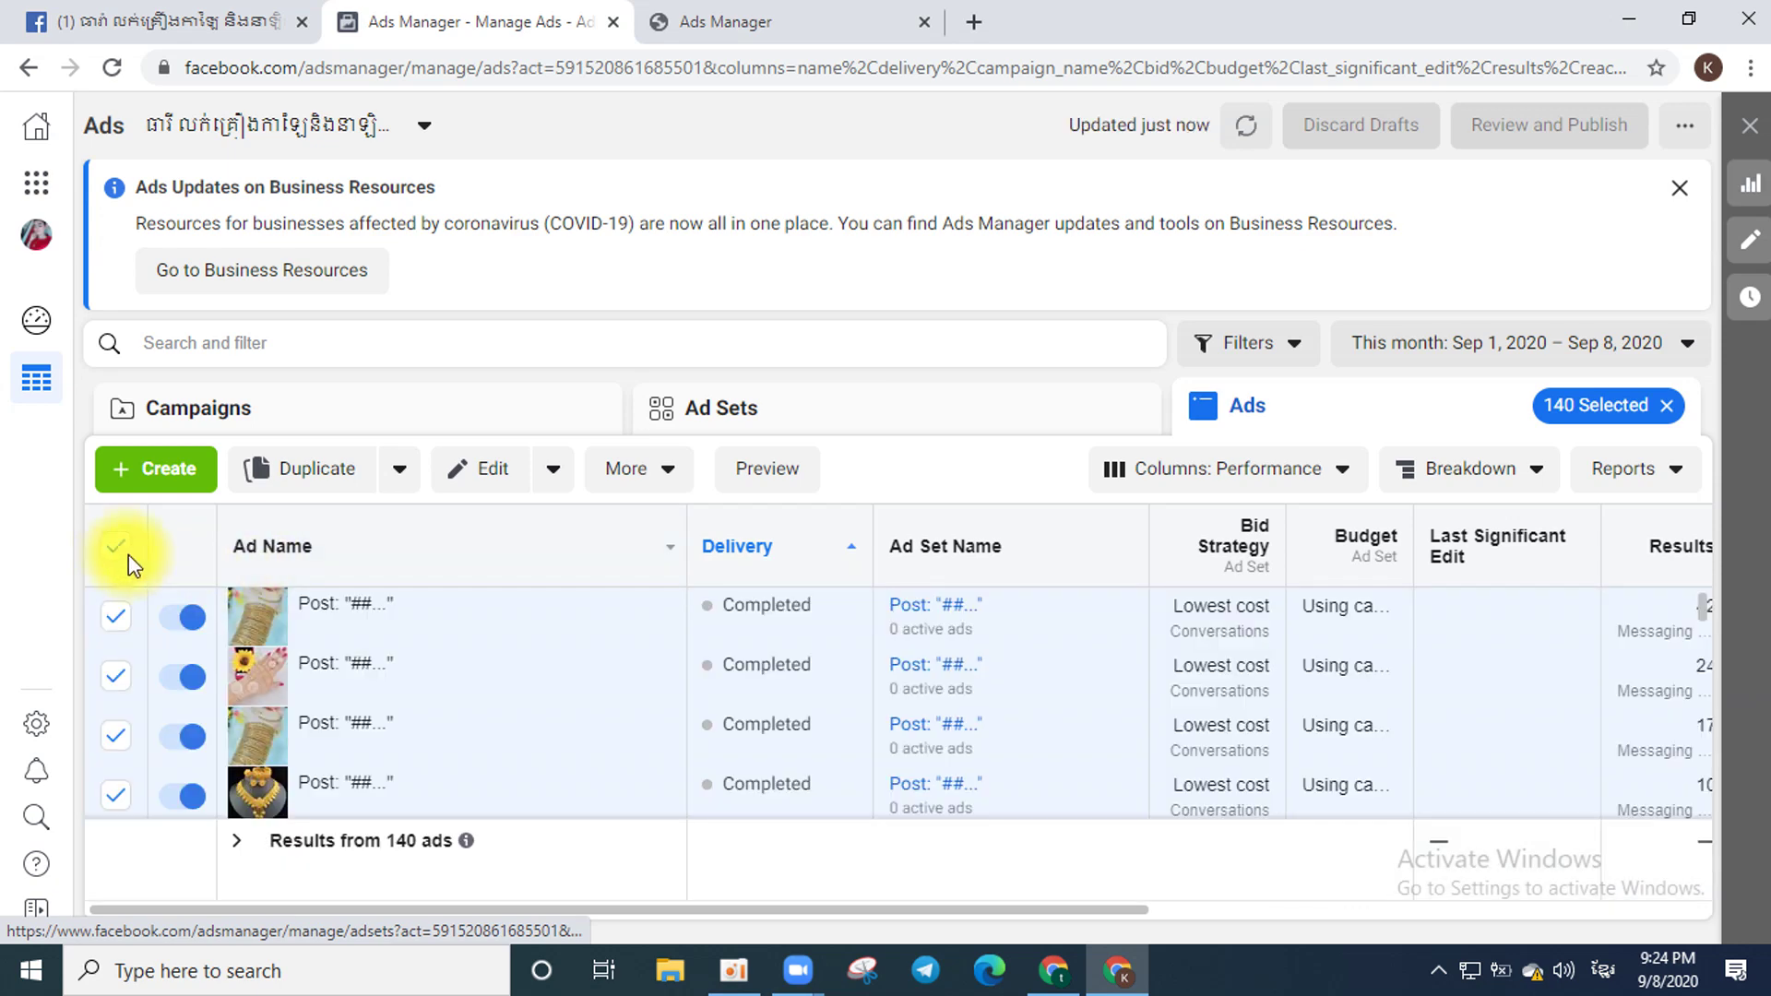
Turn off all the selected ads and publish the status change.
left_click(552, 470)
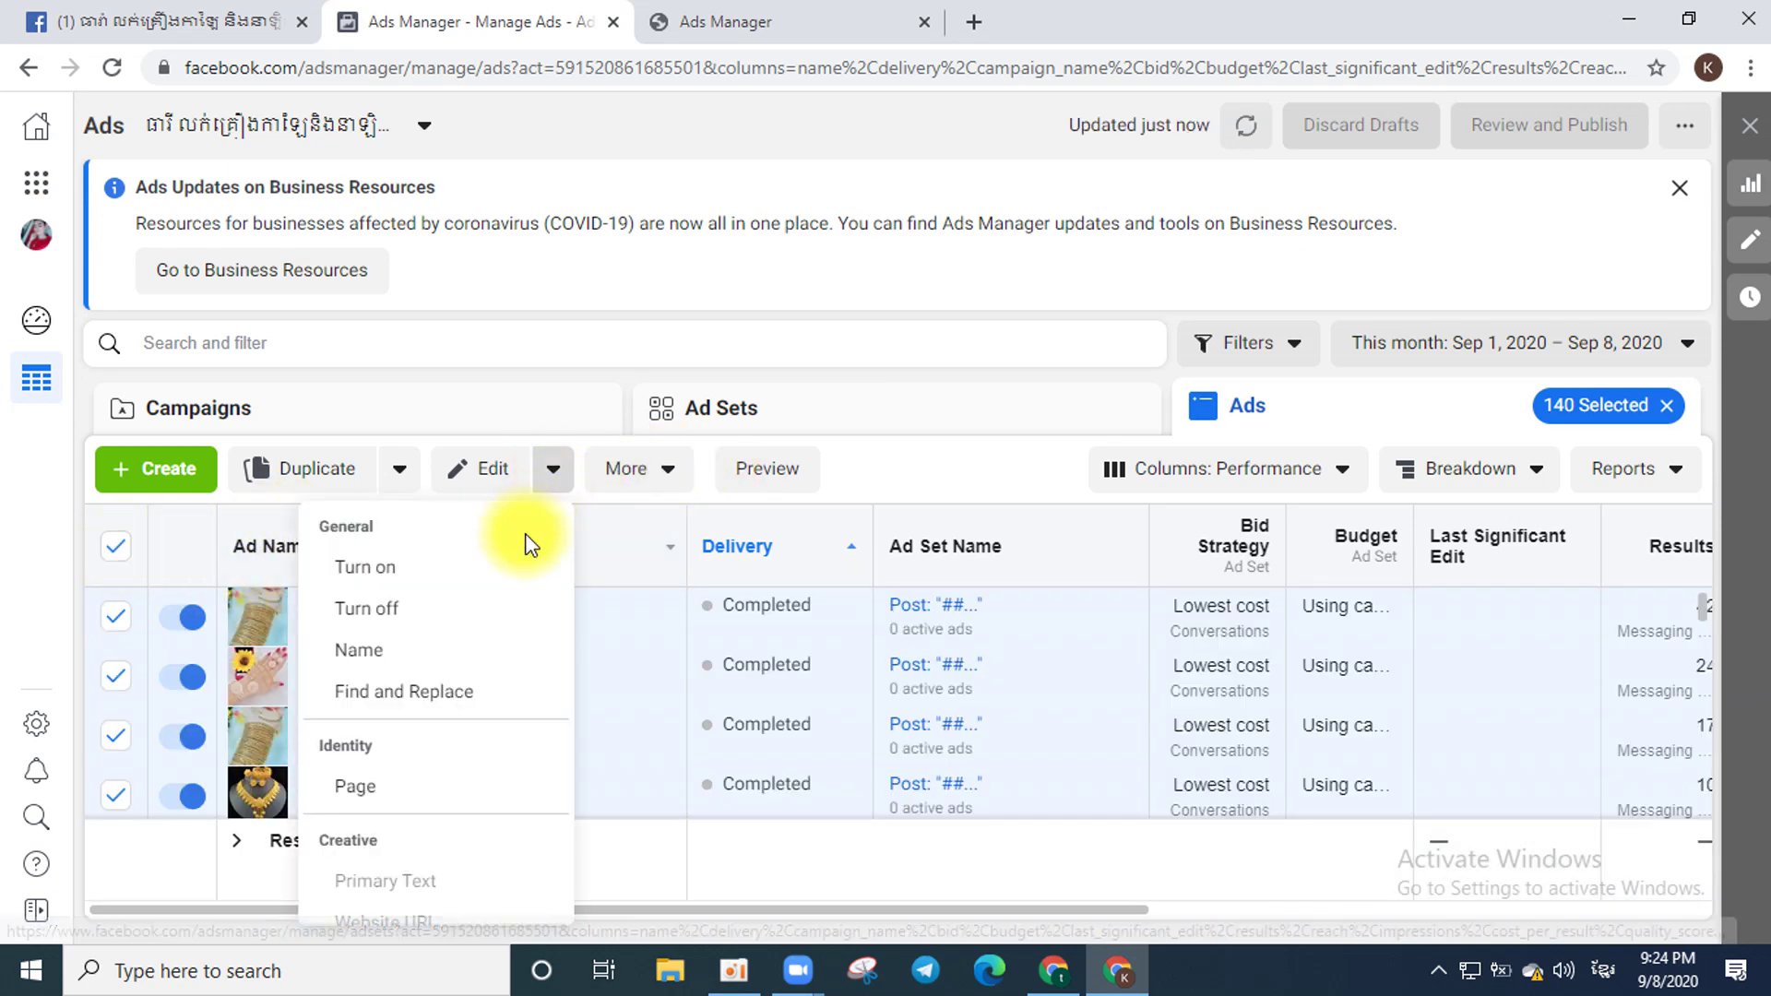
left_click(421, 609)
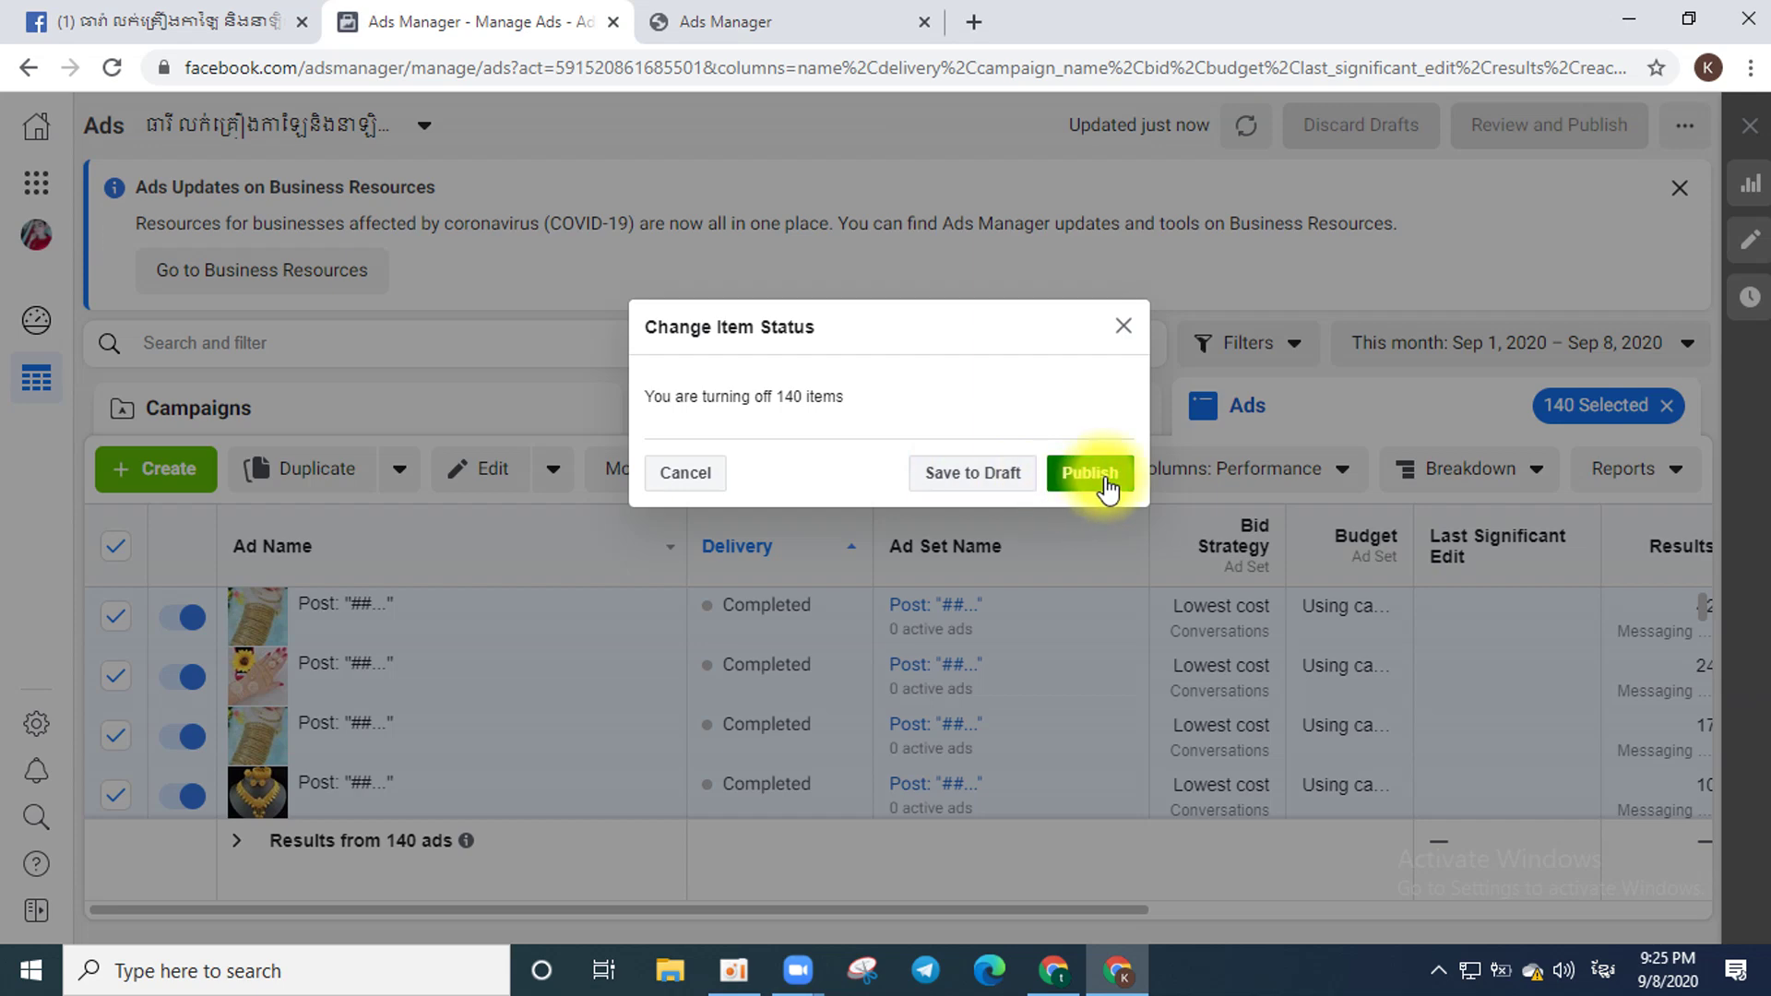
left_click(1097, 473)
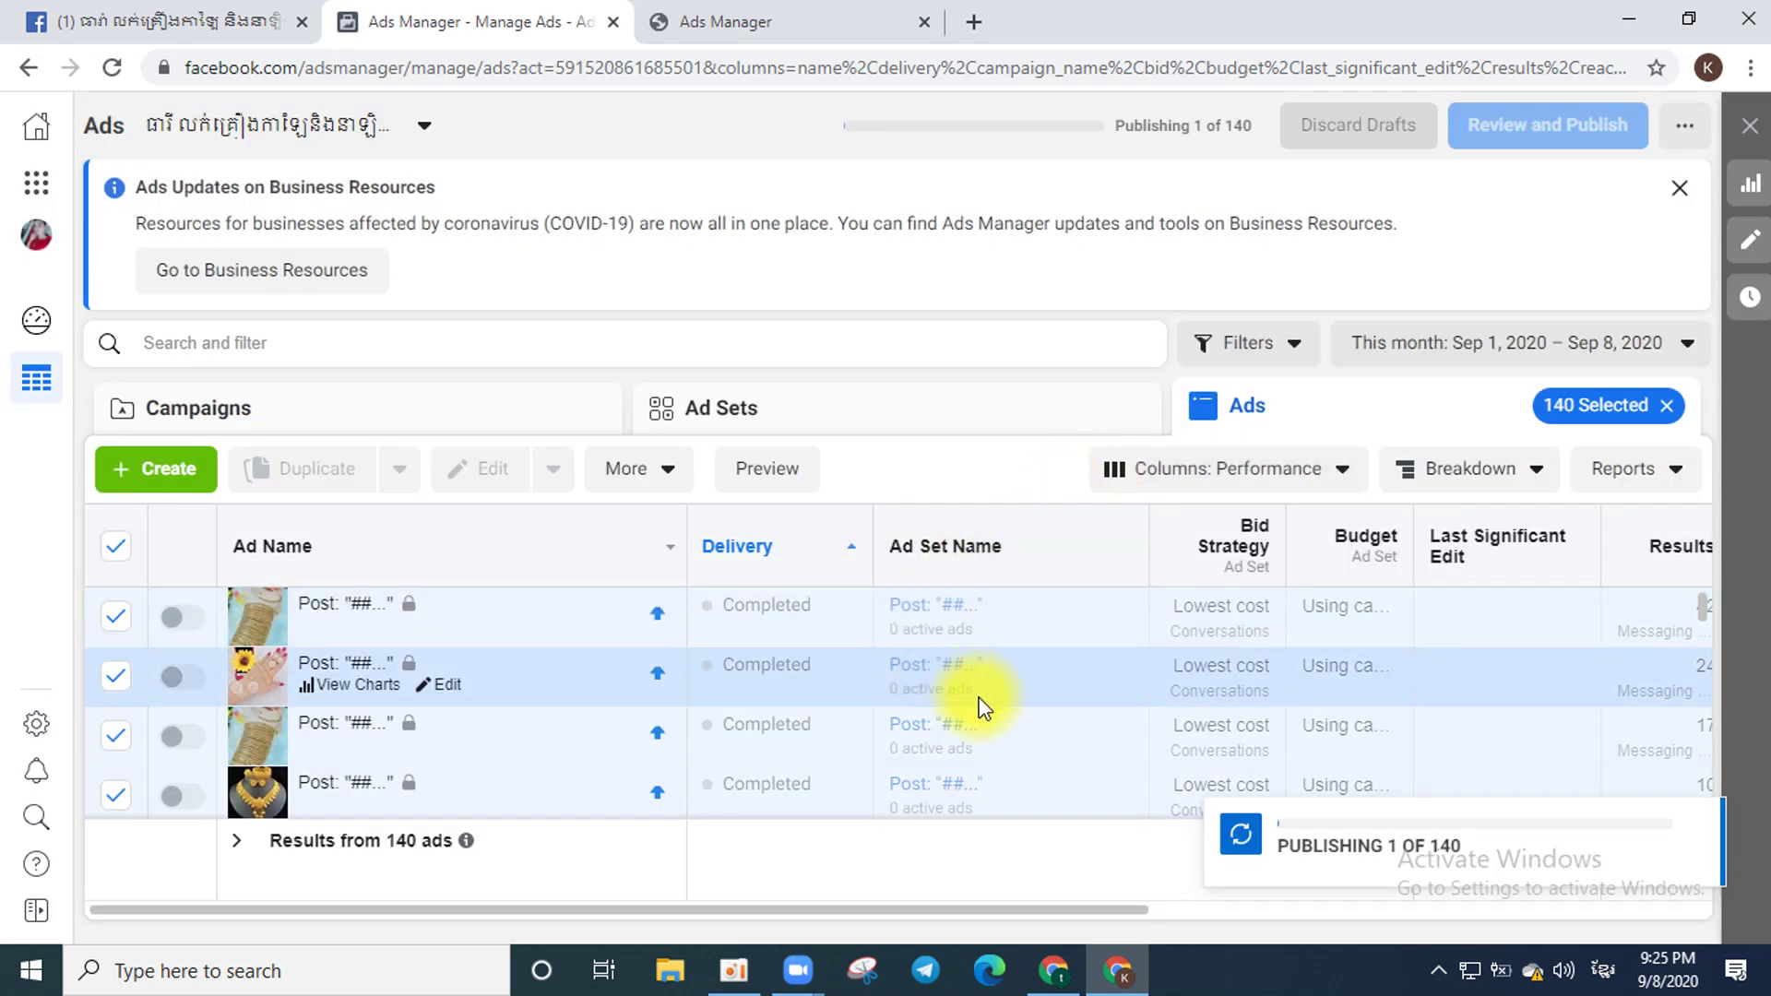
Switch to the Zoom meeting, end it and close the Zoom home window.
left_click(1052, 969)
mouse_move(798, 969)
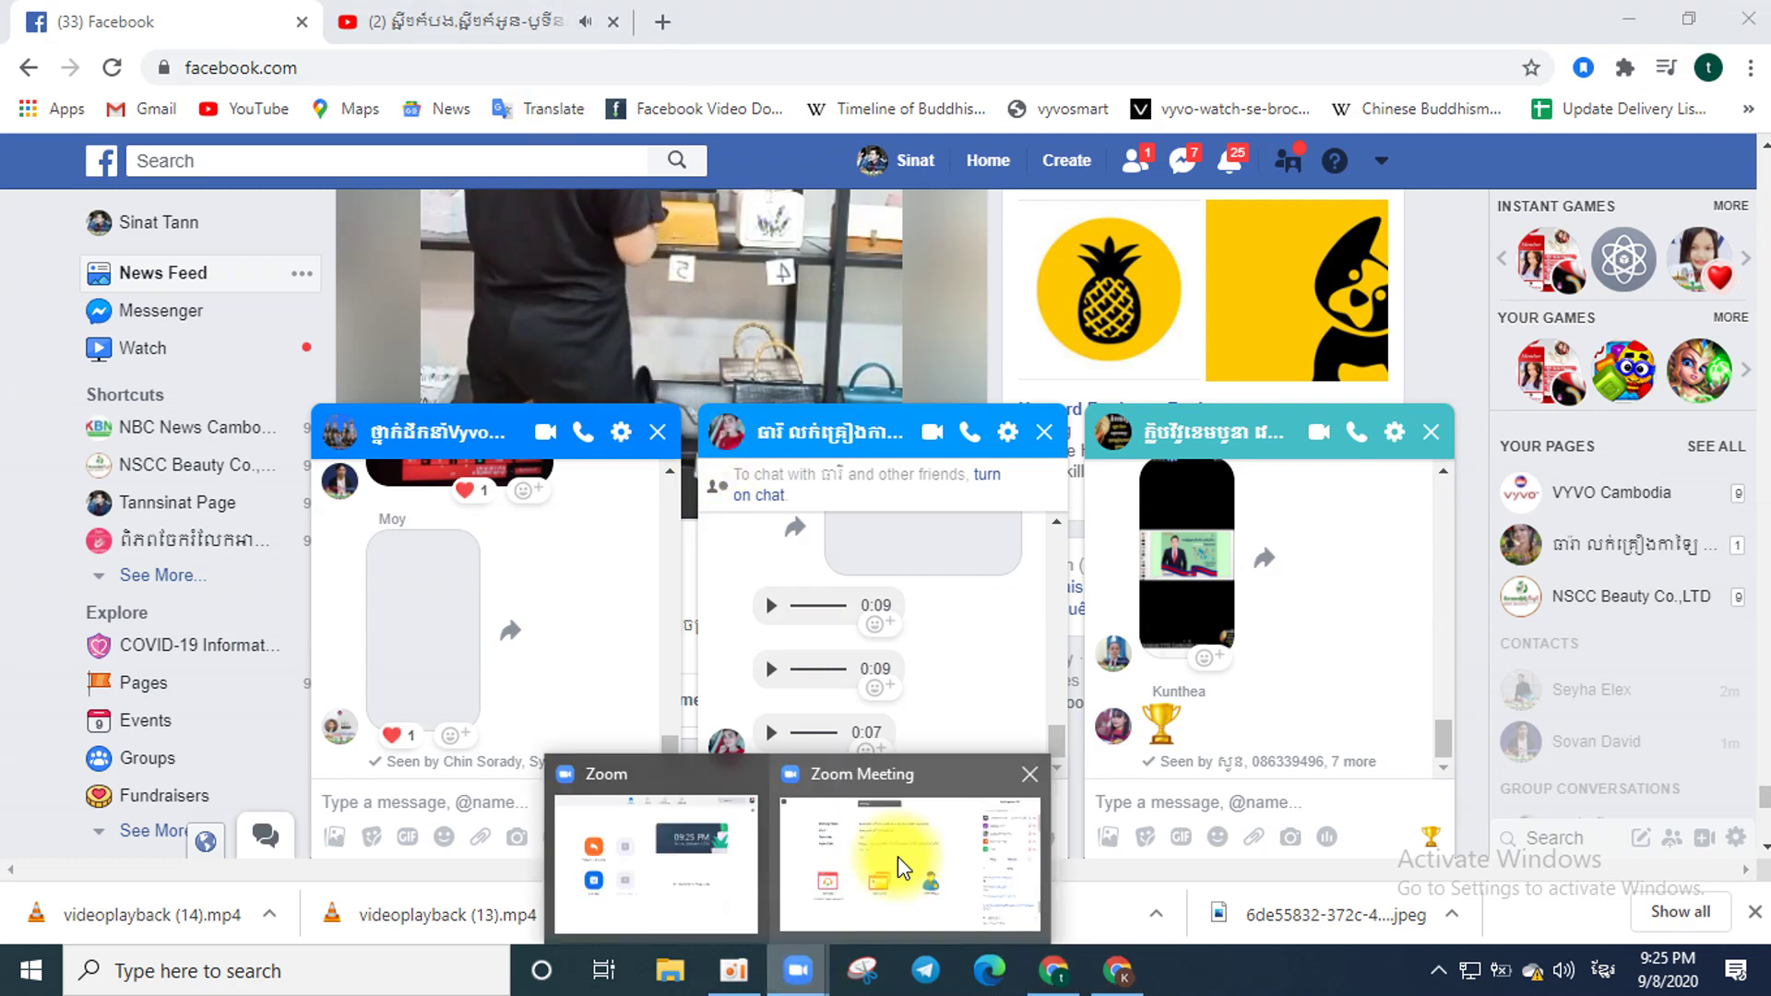
left_click(854, 850)
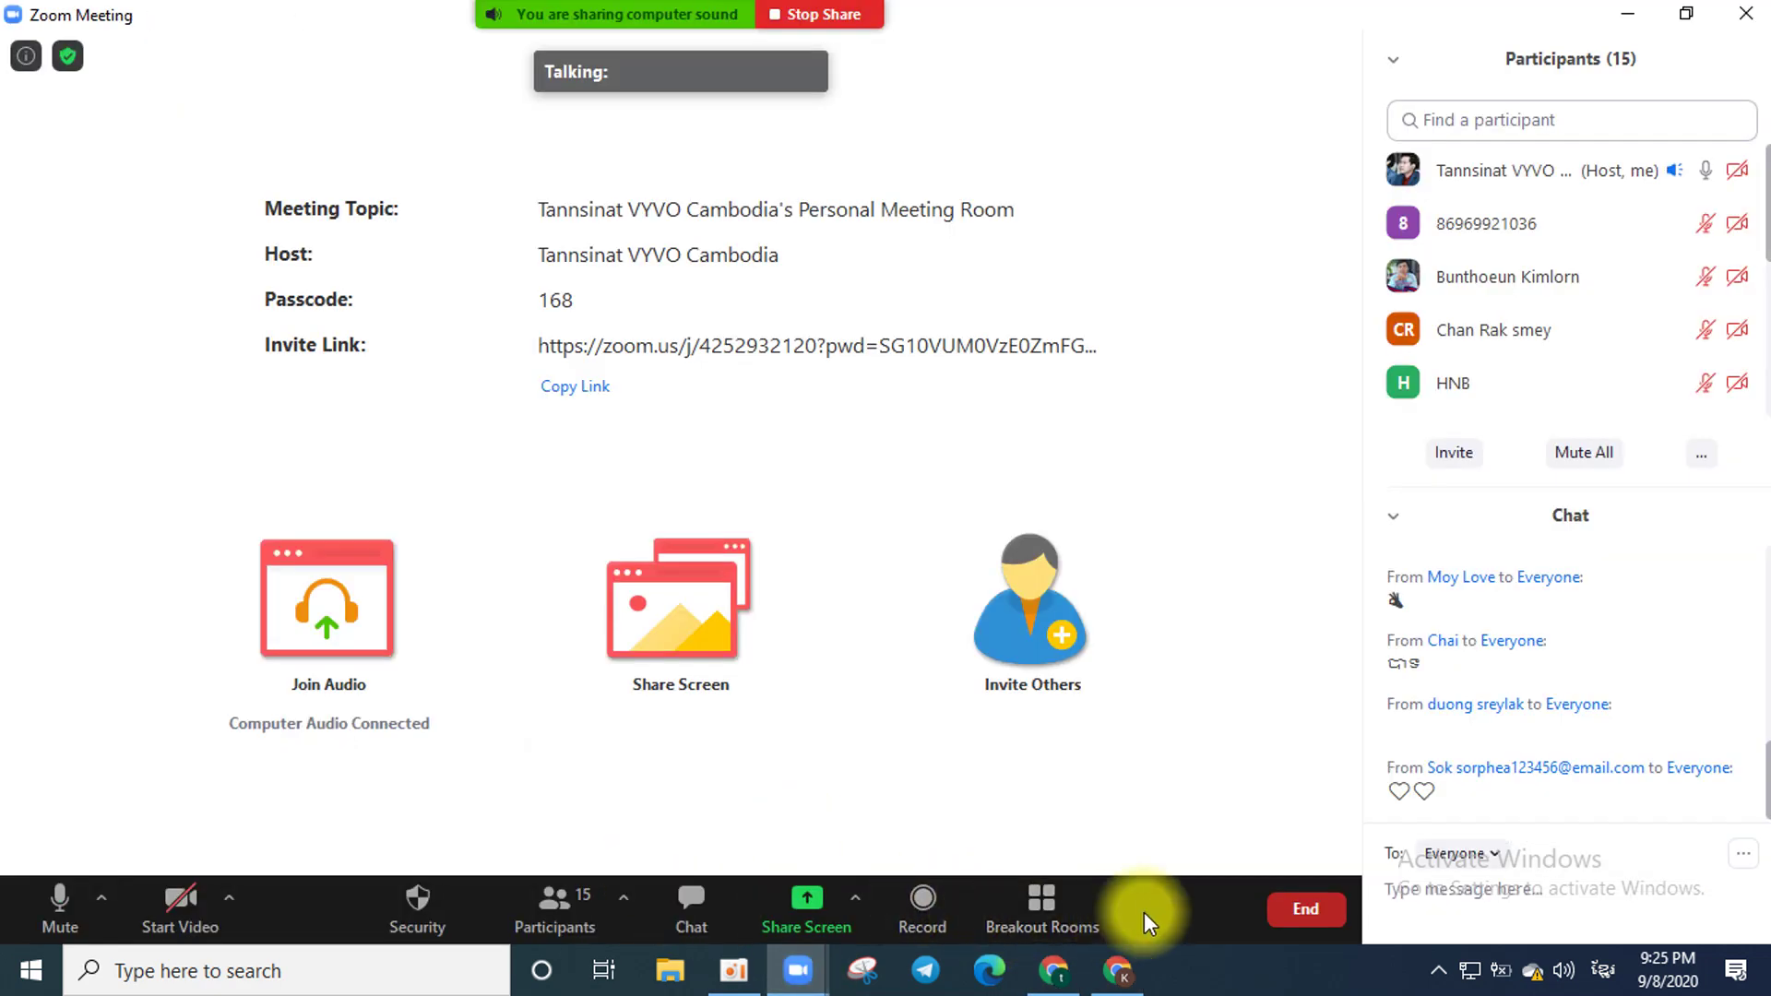
left_click(1283, 910)
left_click(1173, 783)
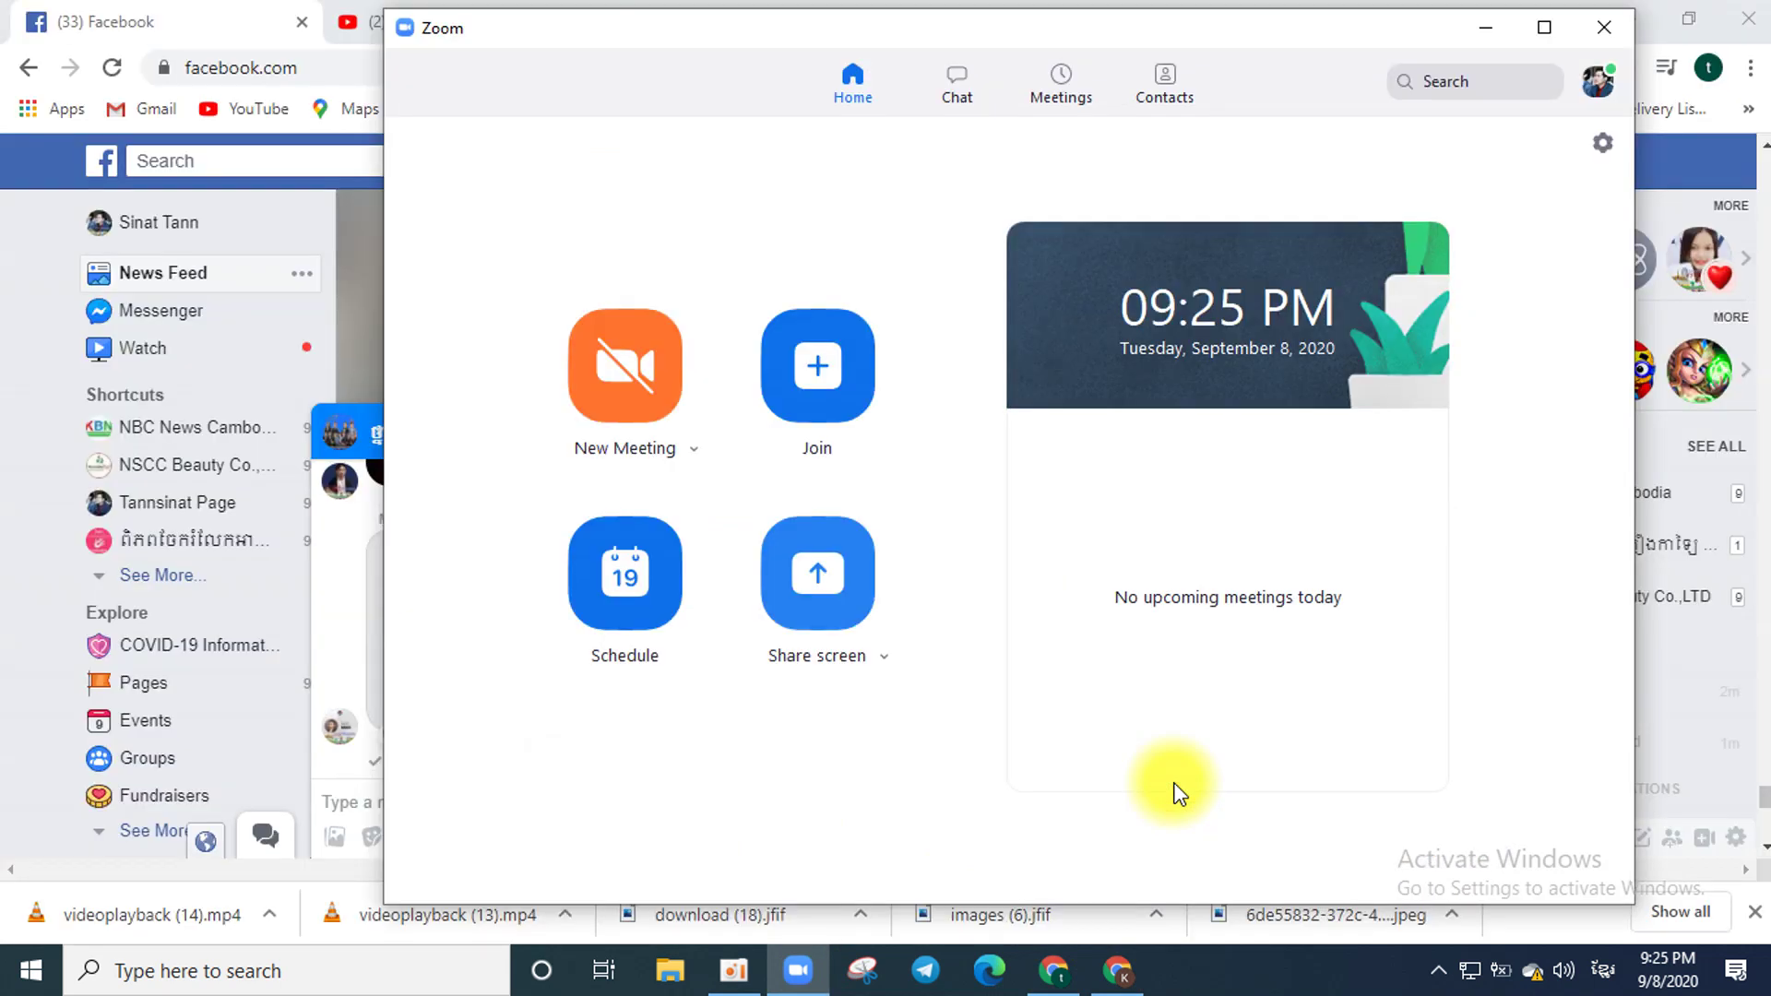
left_click(1604, 27)
Lower the volume of the playing YouTube video and glance over the Facebook news feed.
left_click(511, 25)
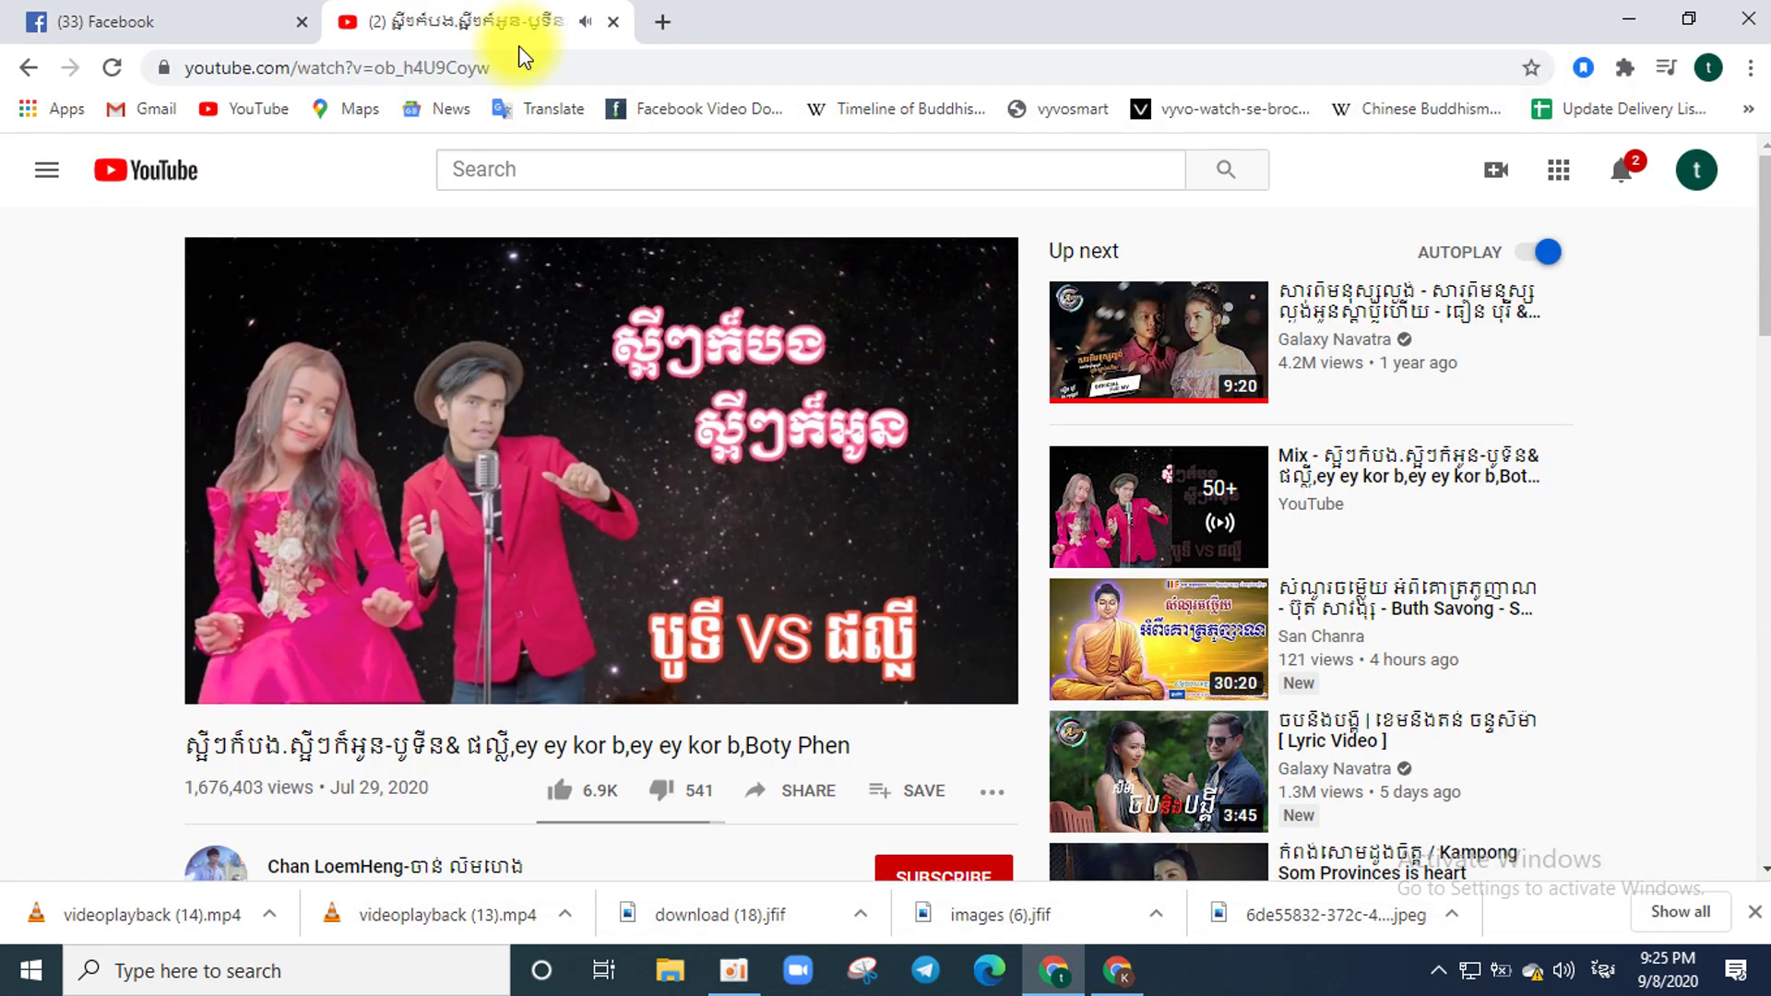
left_click(378, 681)
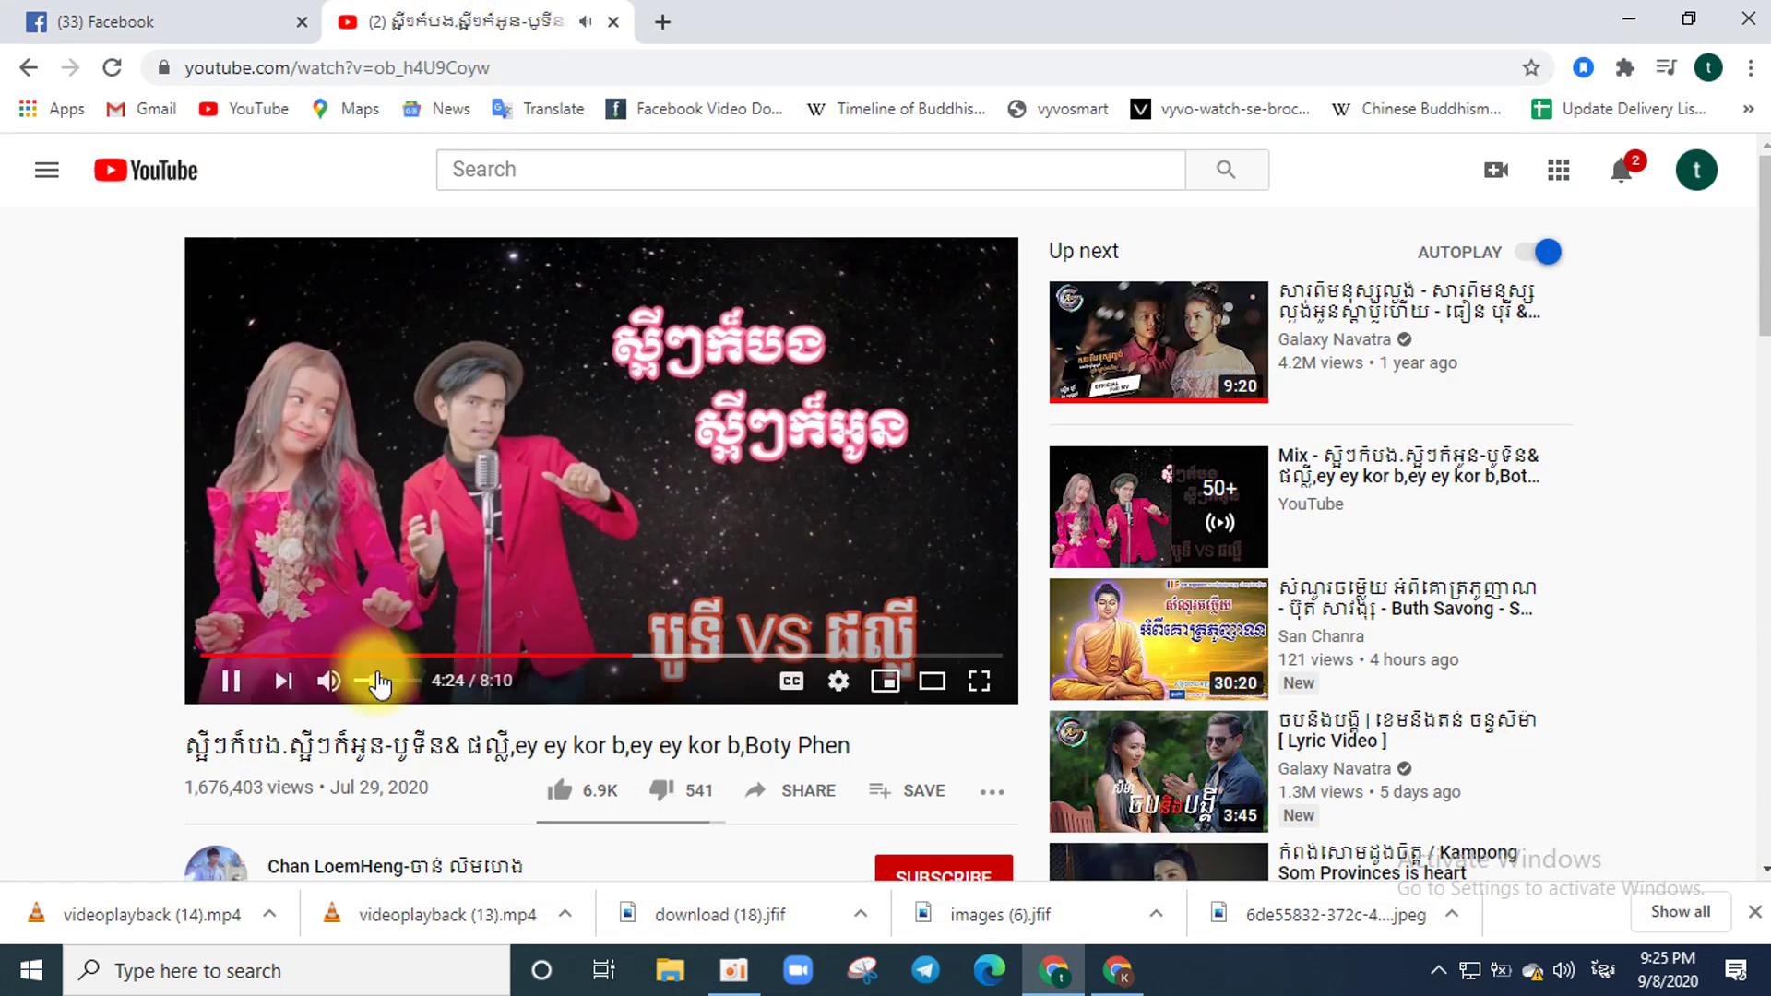
left_click_drag(378, 681, 356, 680)
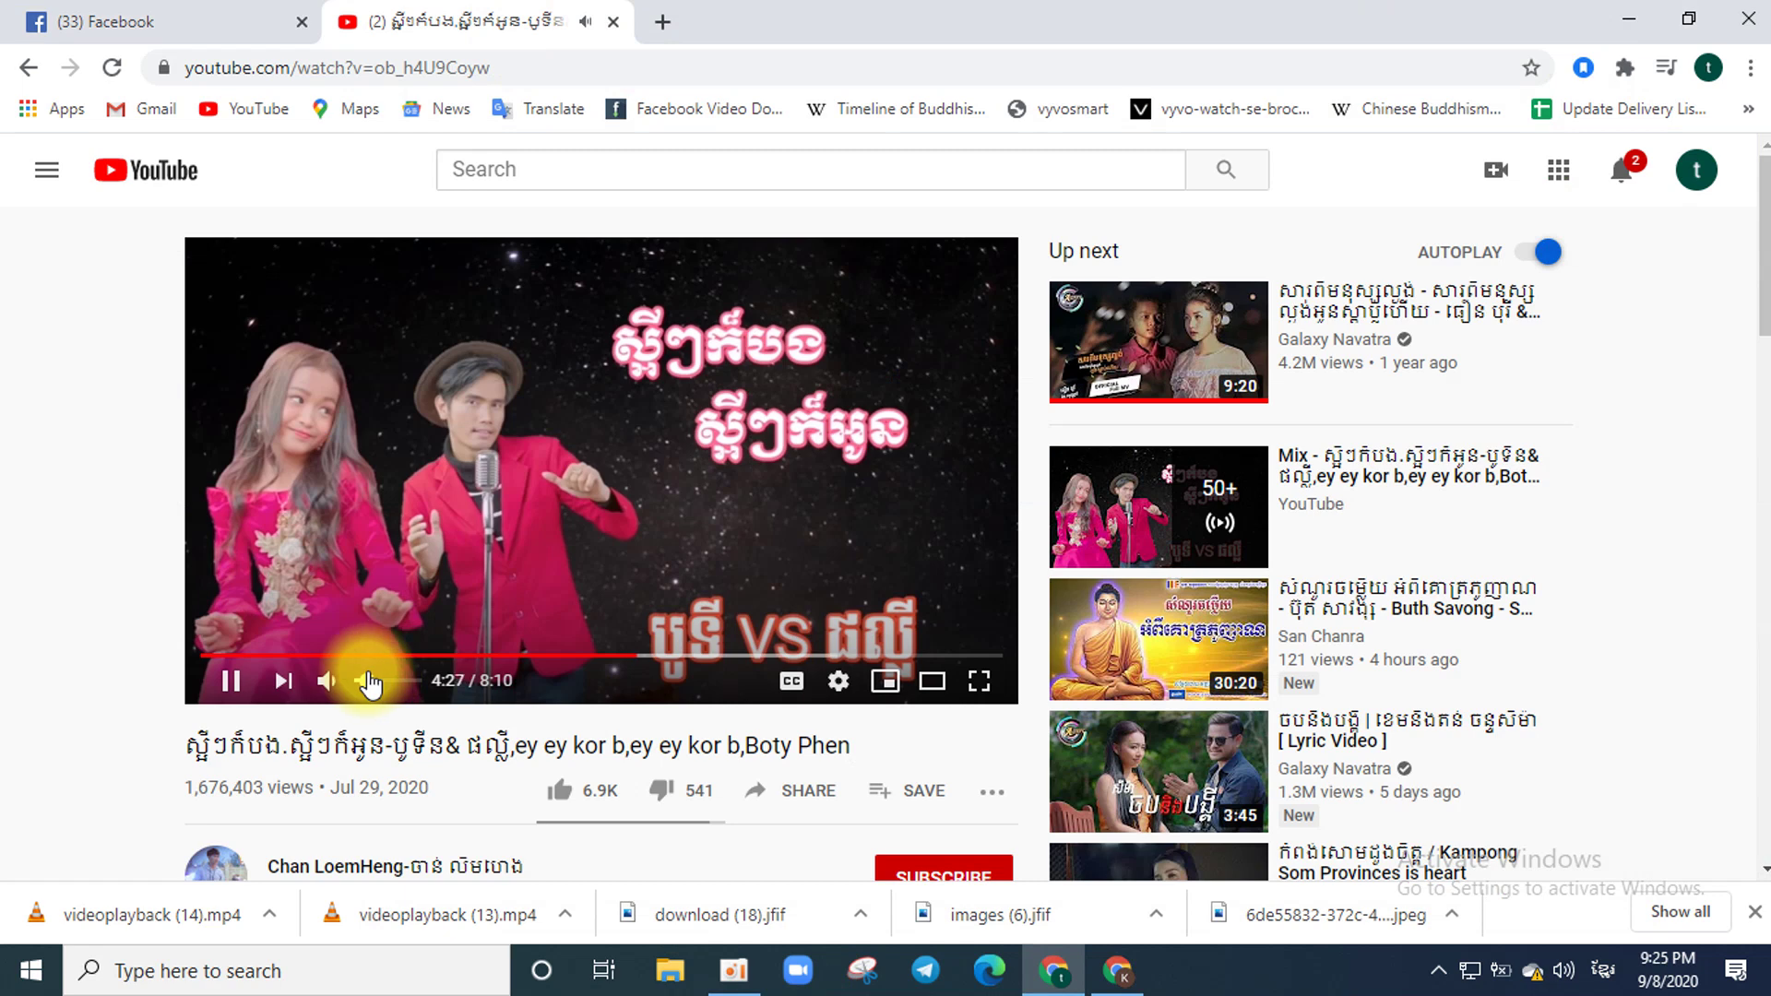
left_click(231, 14)
scroll(996, 706, "down", 3)
scroll(992, 701, "up", 3)
Switch back to Ads Manager and look through the ads while their turned-off status is being published.
left_click(1052, 973)
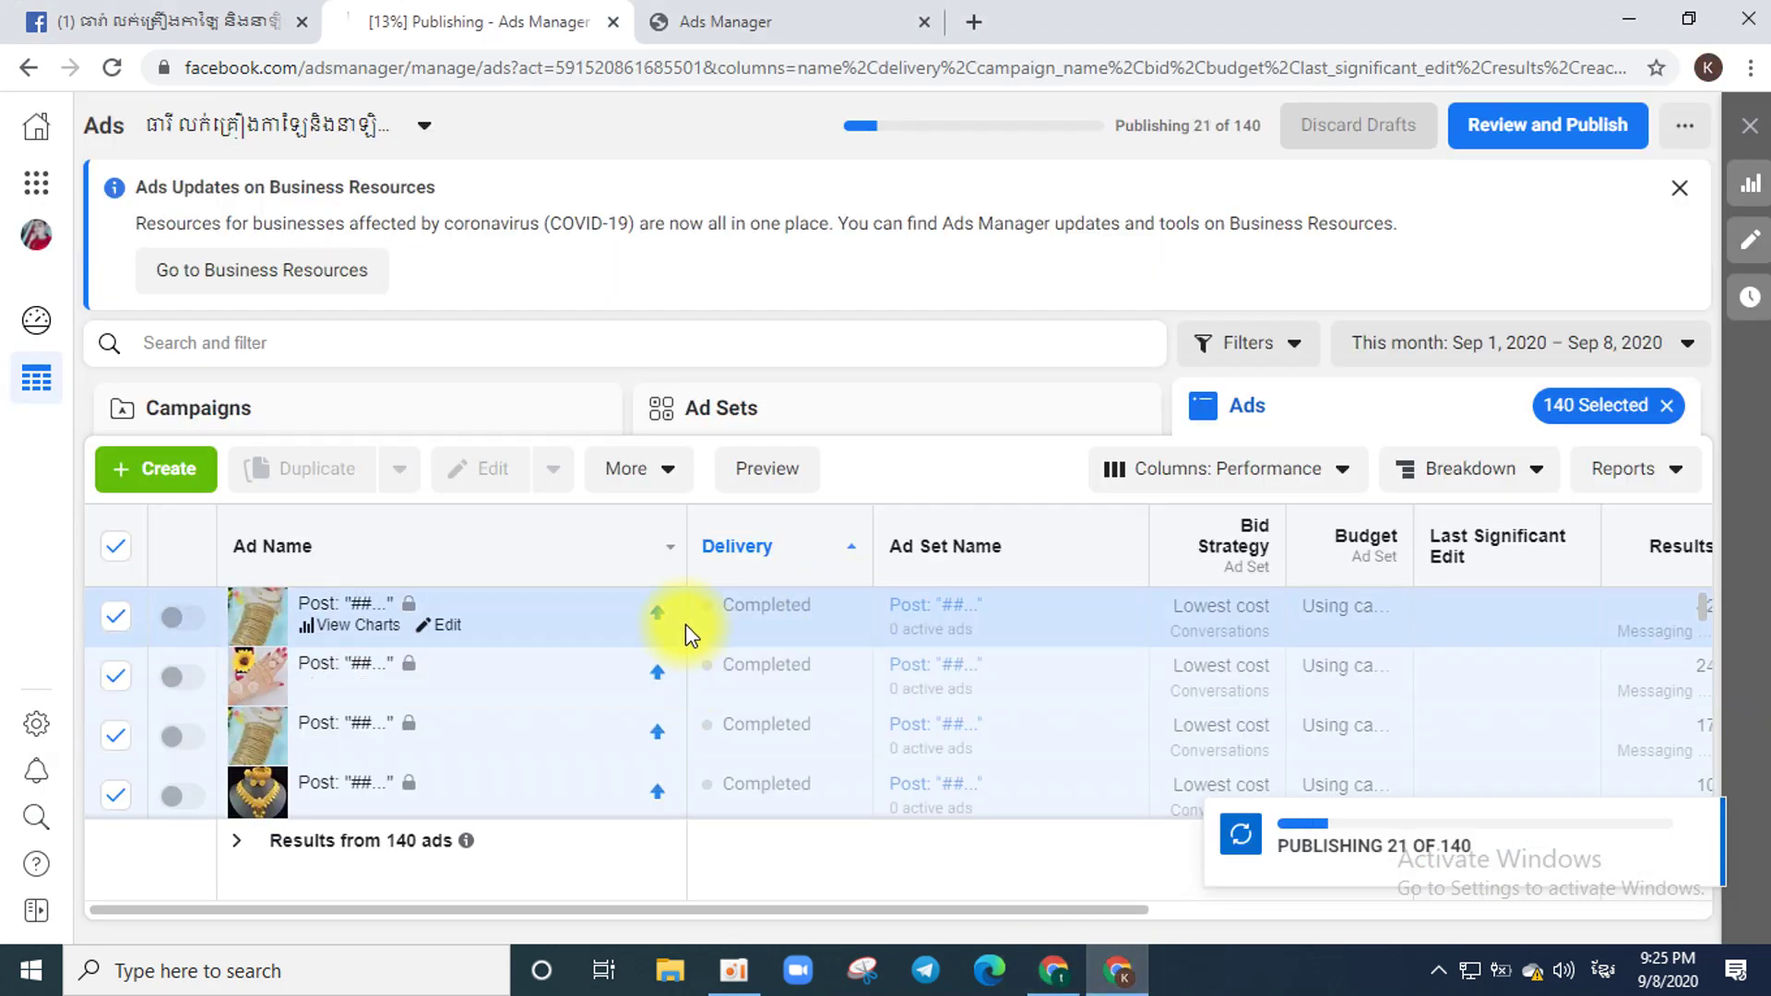
scroll(1035, 691, "down", 3)
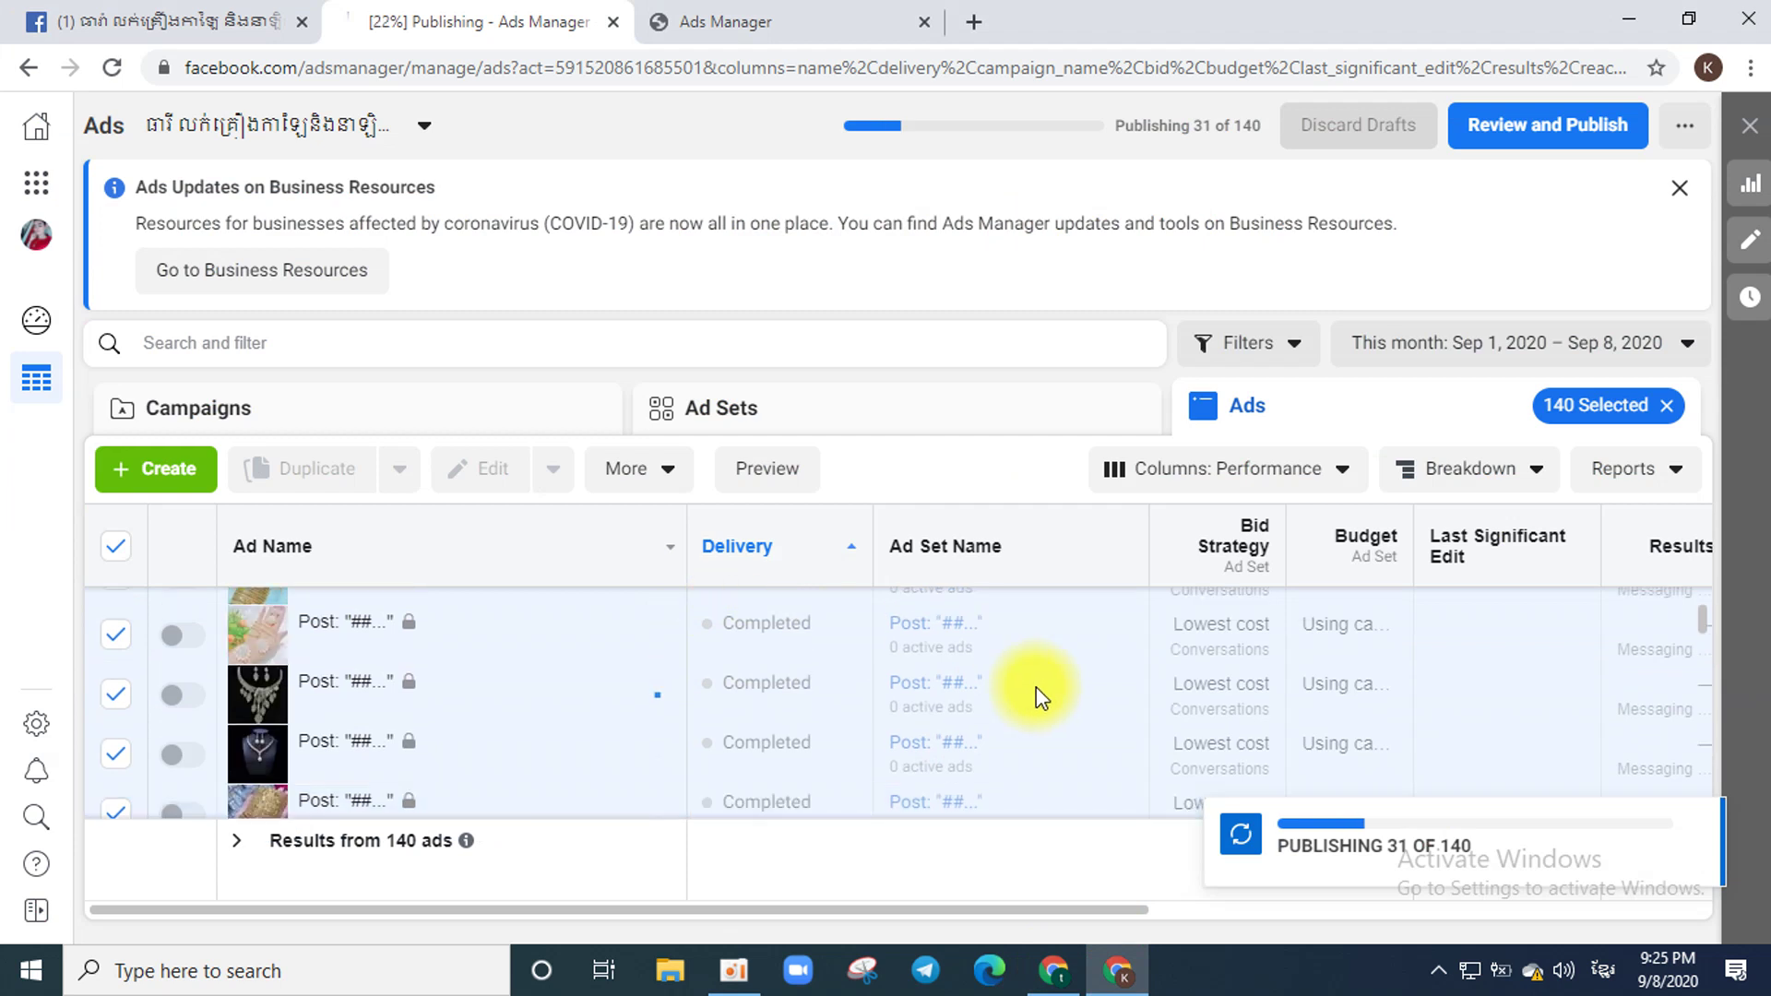
scroll(1037, 679, "down", 2)
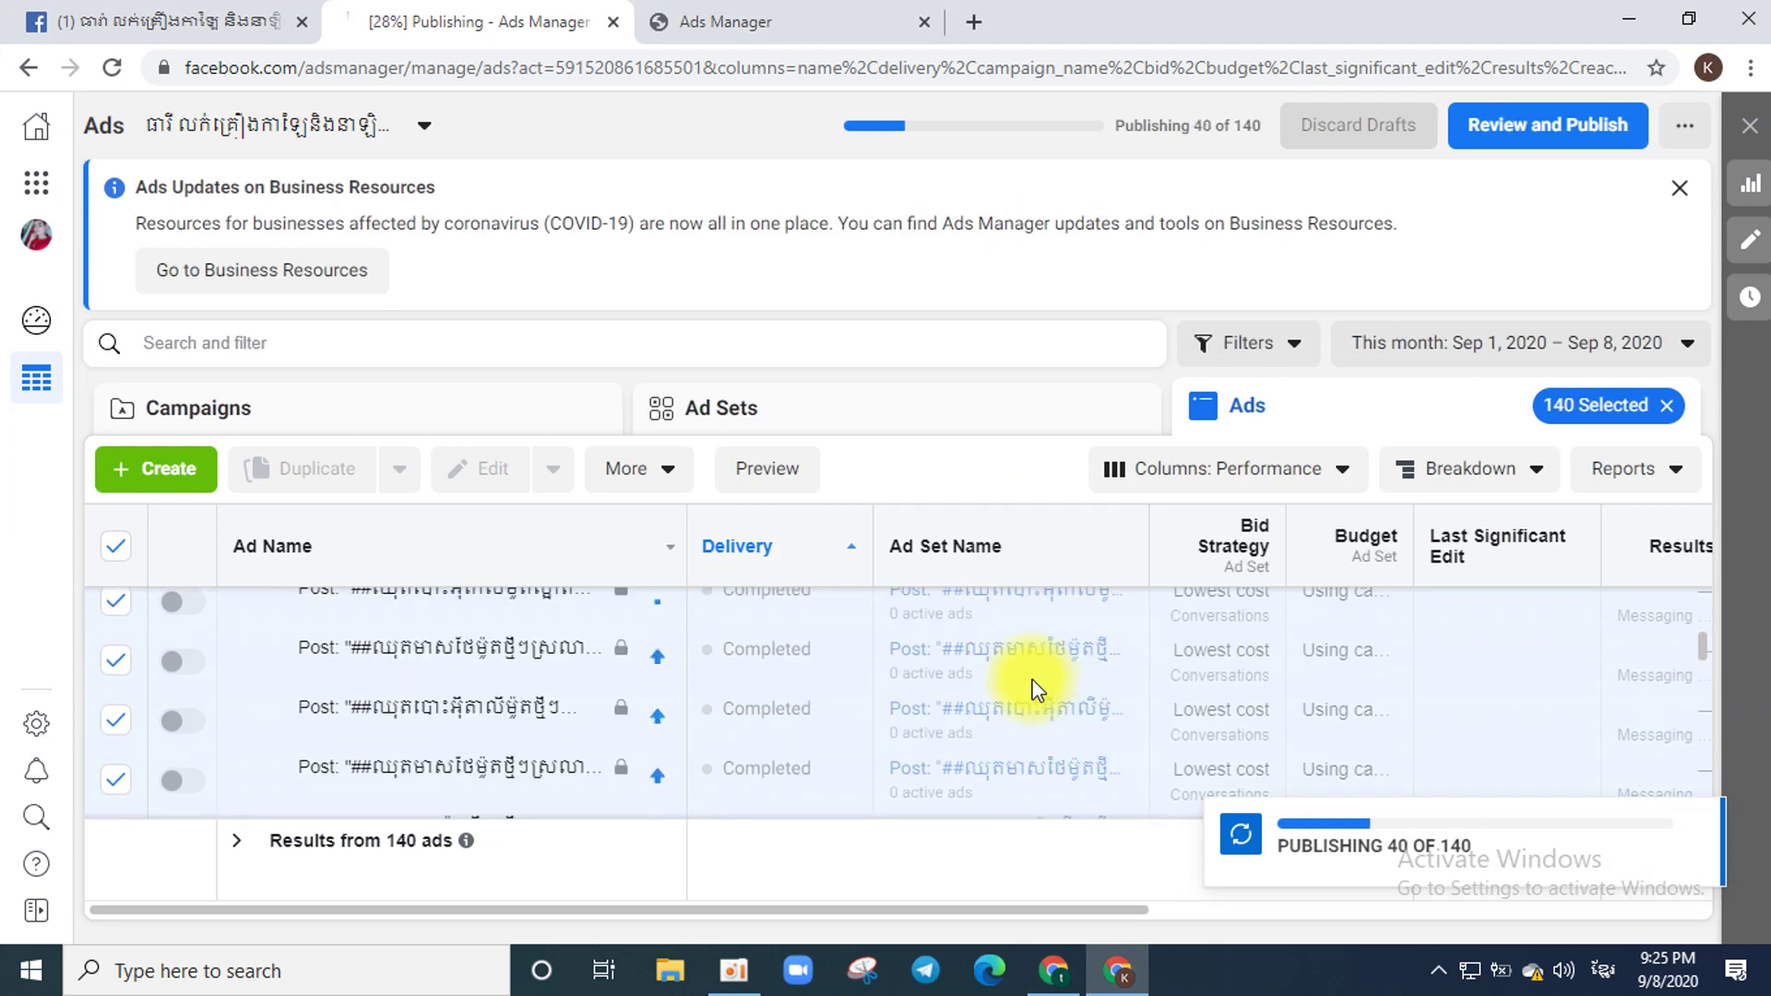
scroll(1032, 679, "down", 3)
scroll(1023, 680, "down", 3)
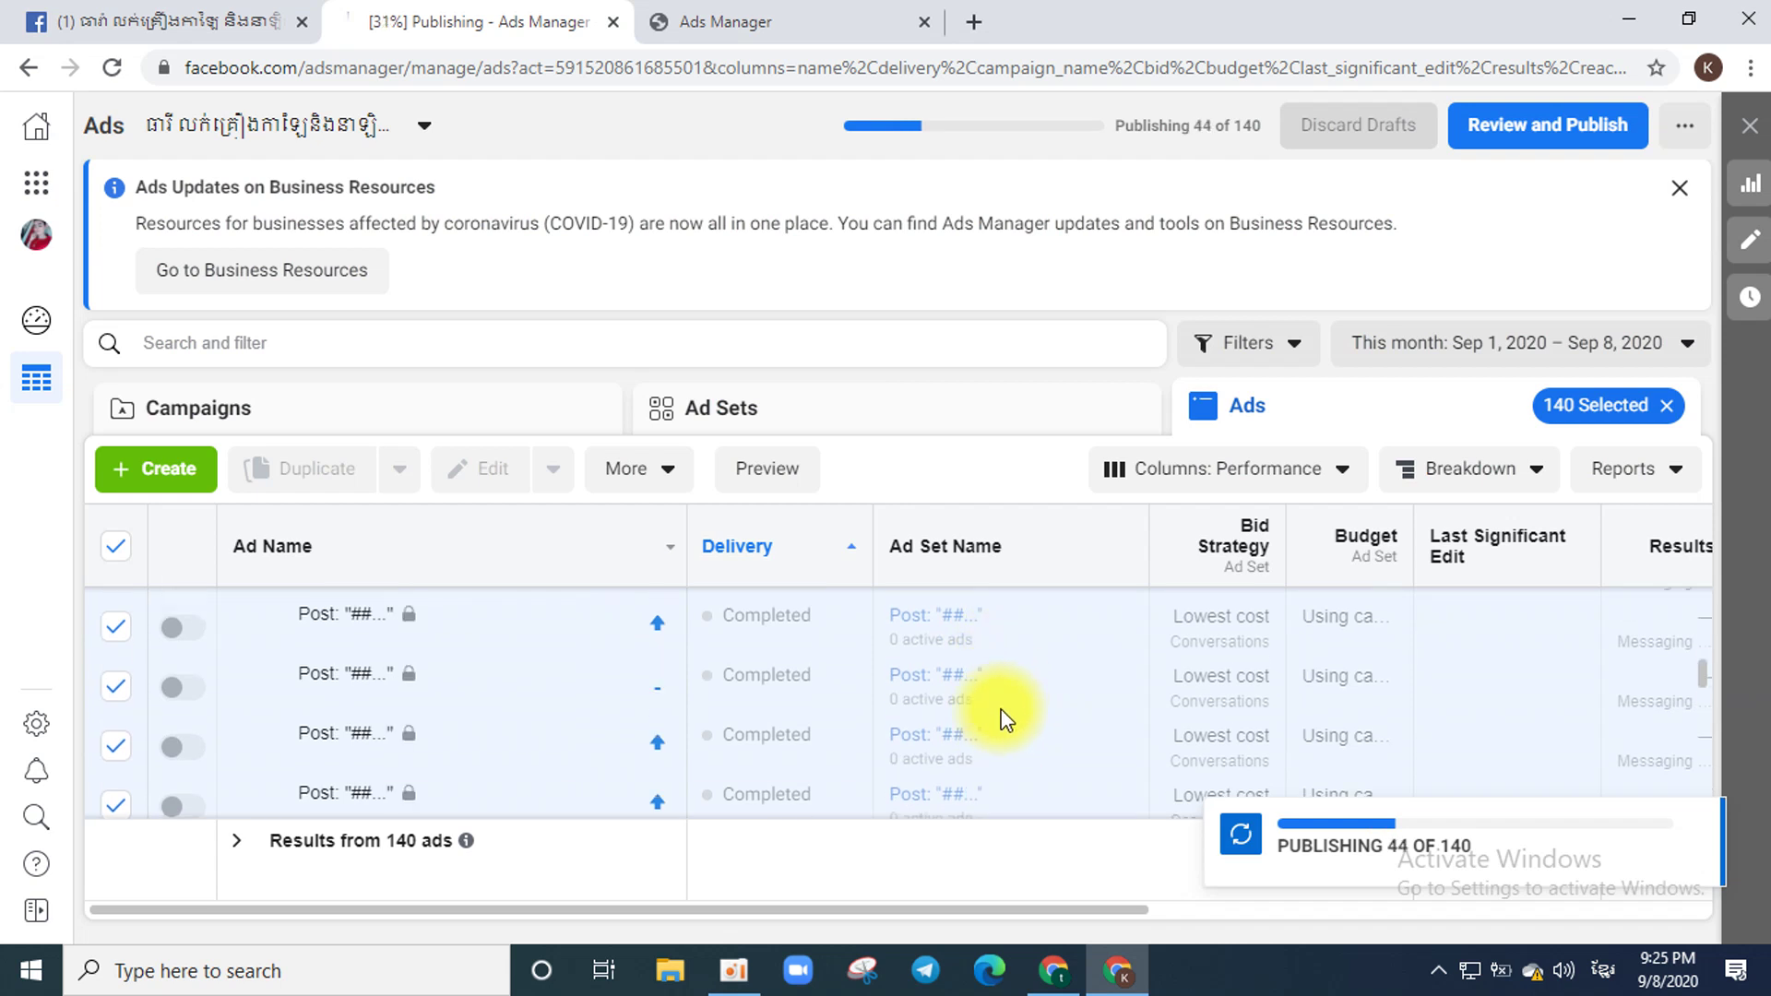
scroll(1010, 712, "down", 3)
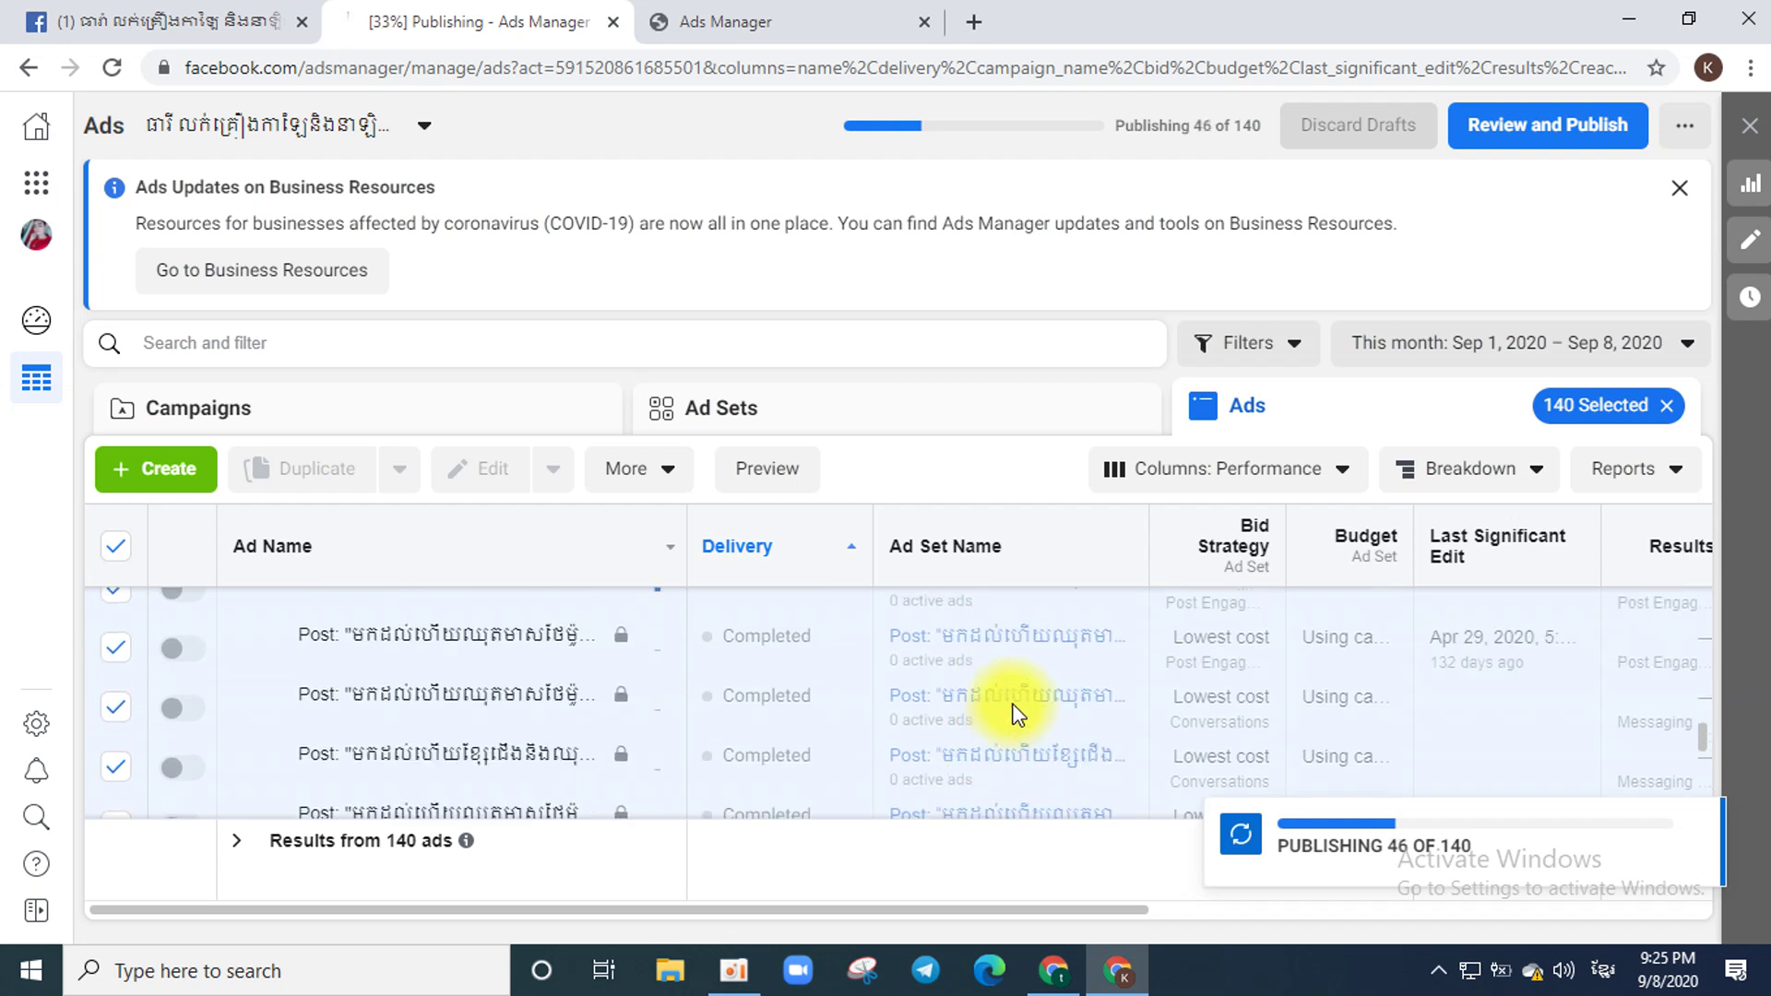
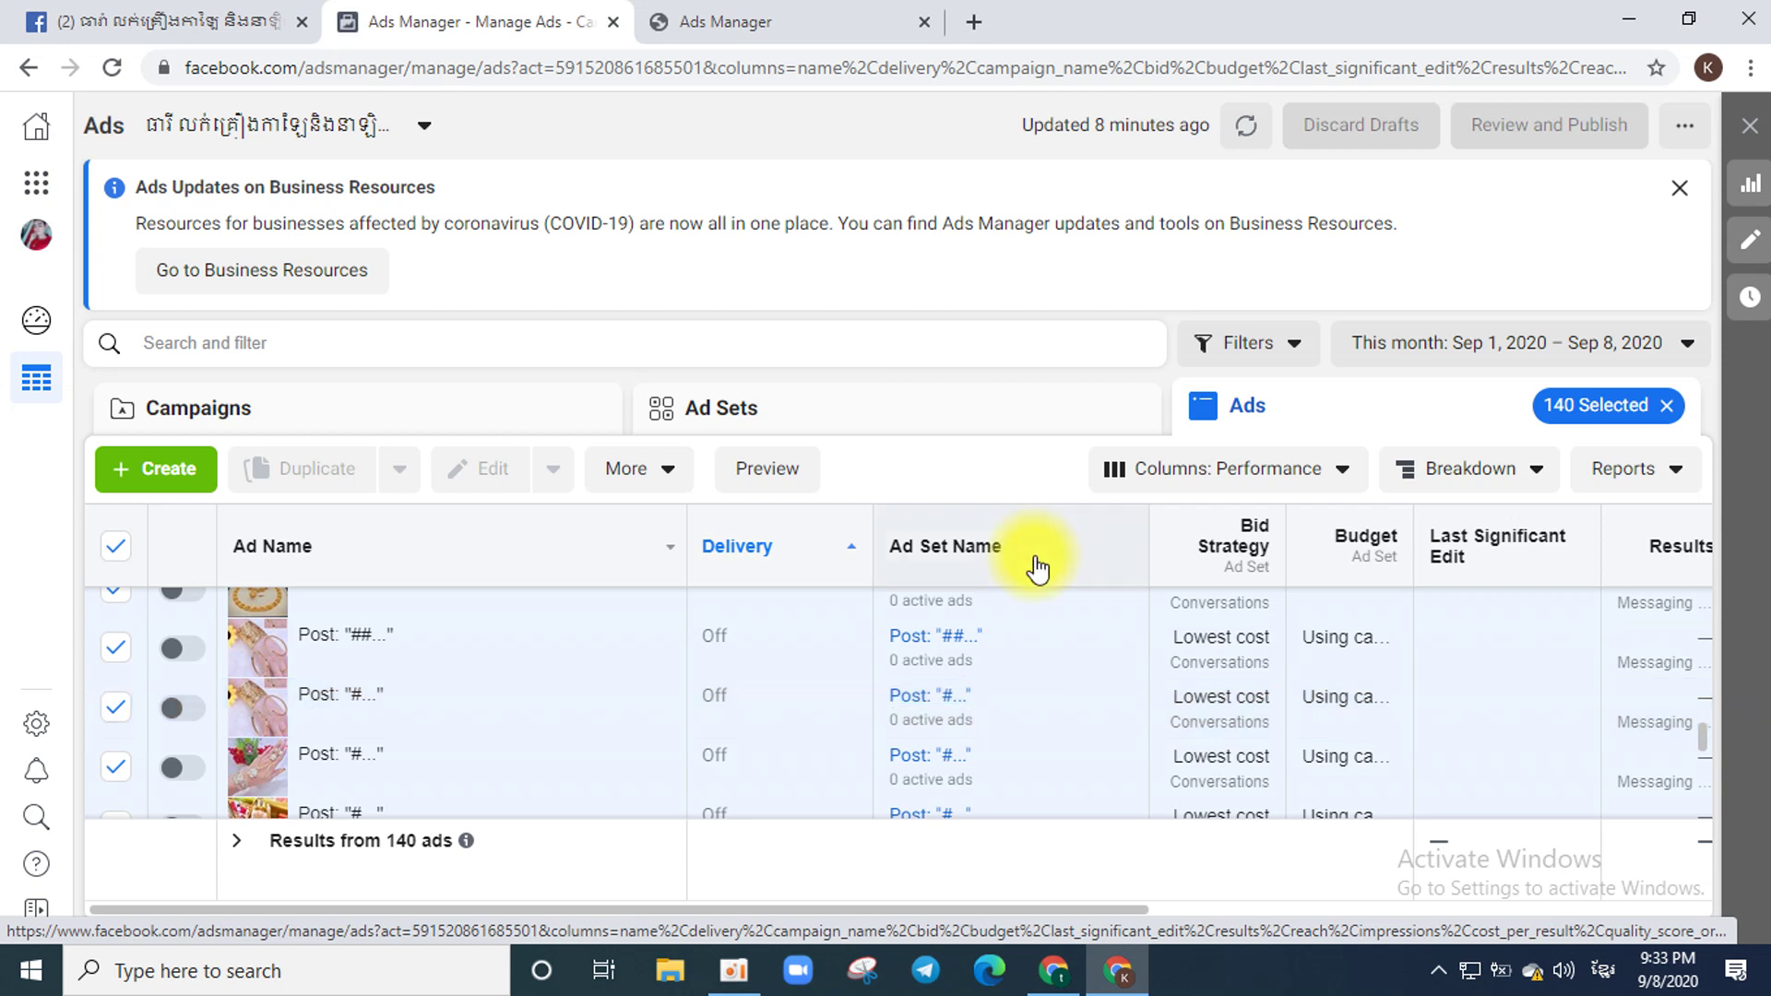
Go to the ad account's Payment Settings and pay the $175.40 amount due with the saved Visa card.
left_click(870, 411)
left_click(802, 10)
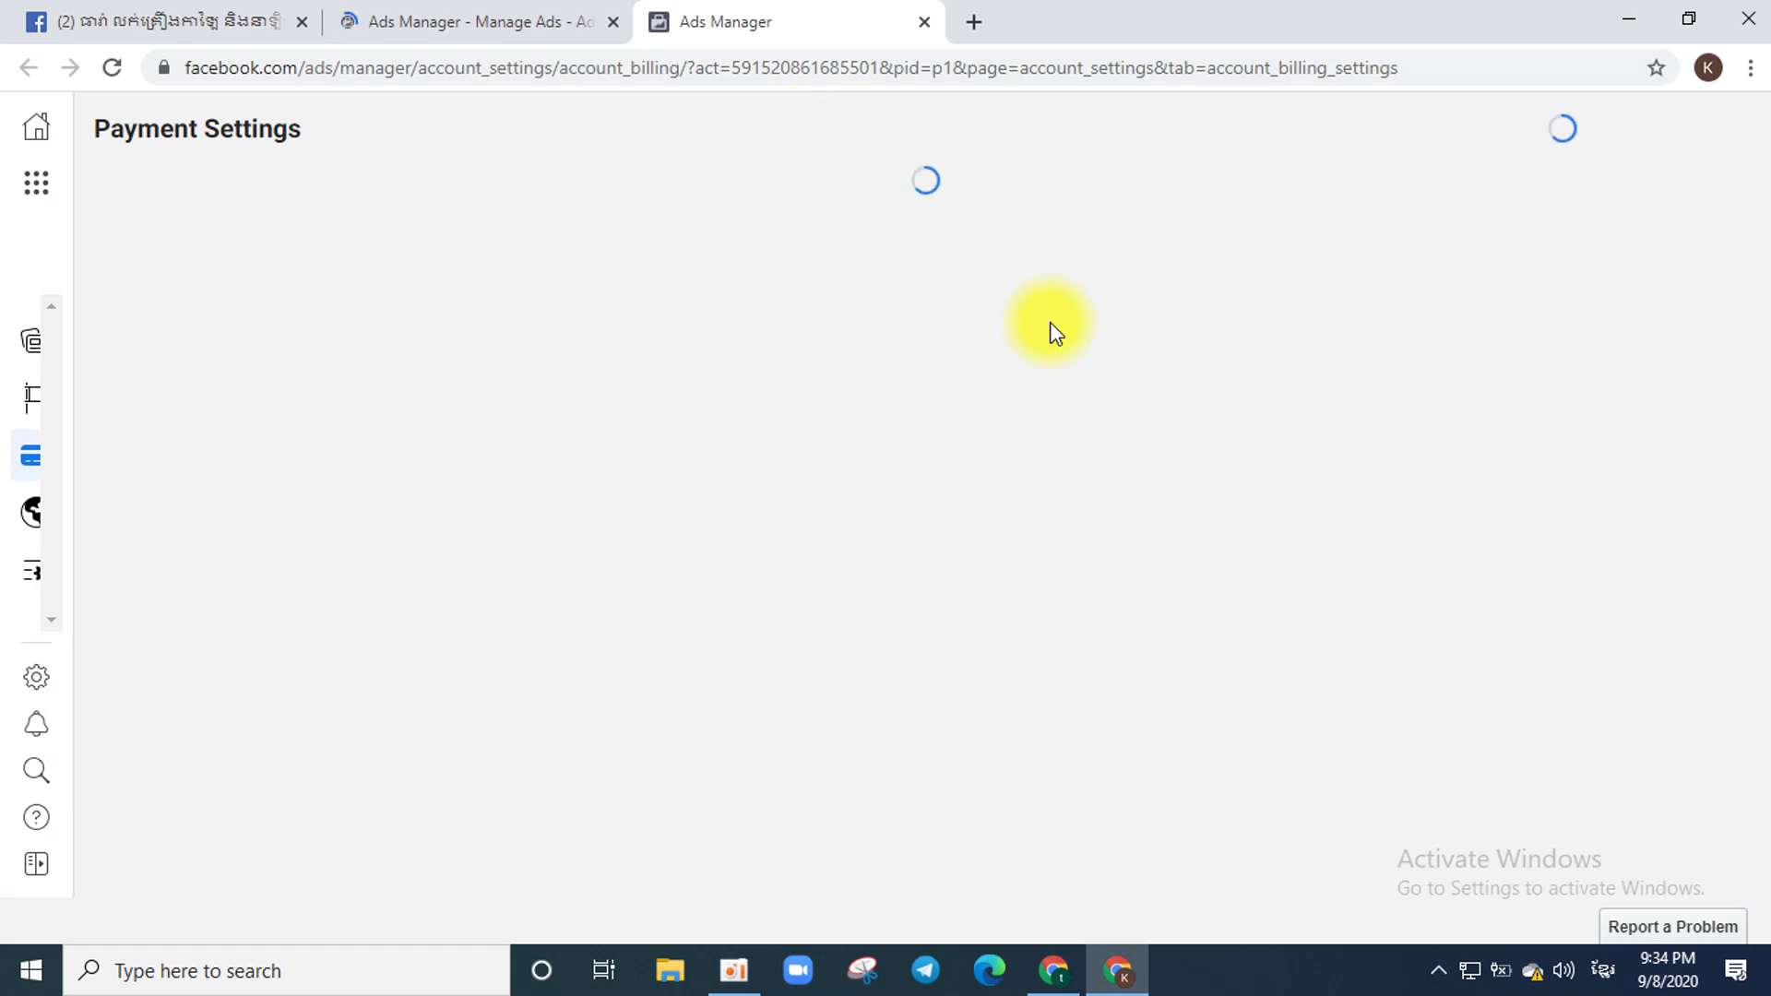
left_click(524, 21)
left_click(751, 20)
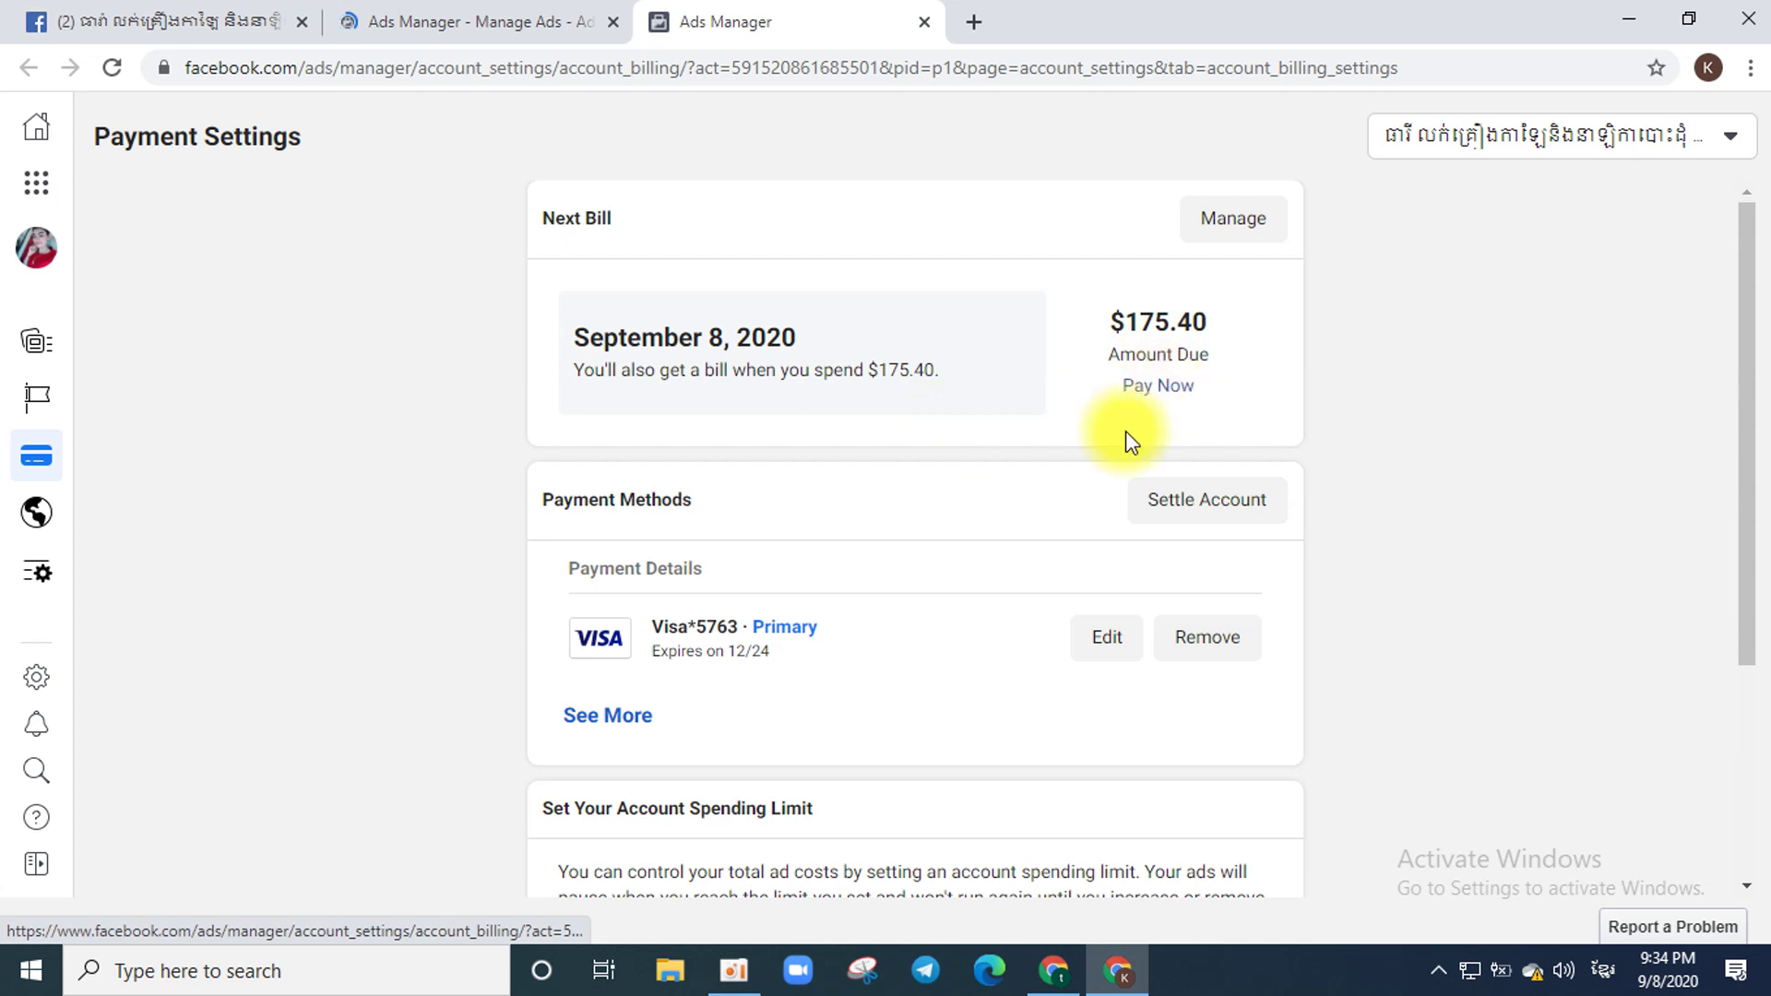
left_click(1158, 388)
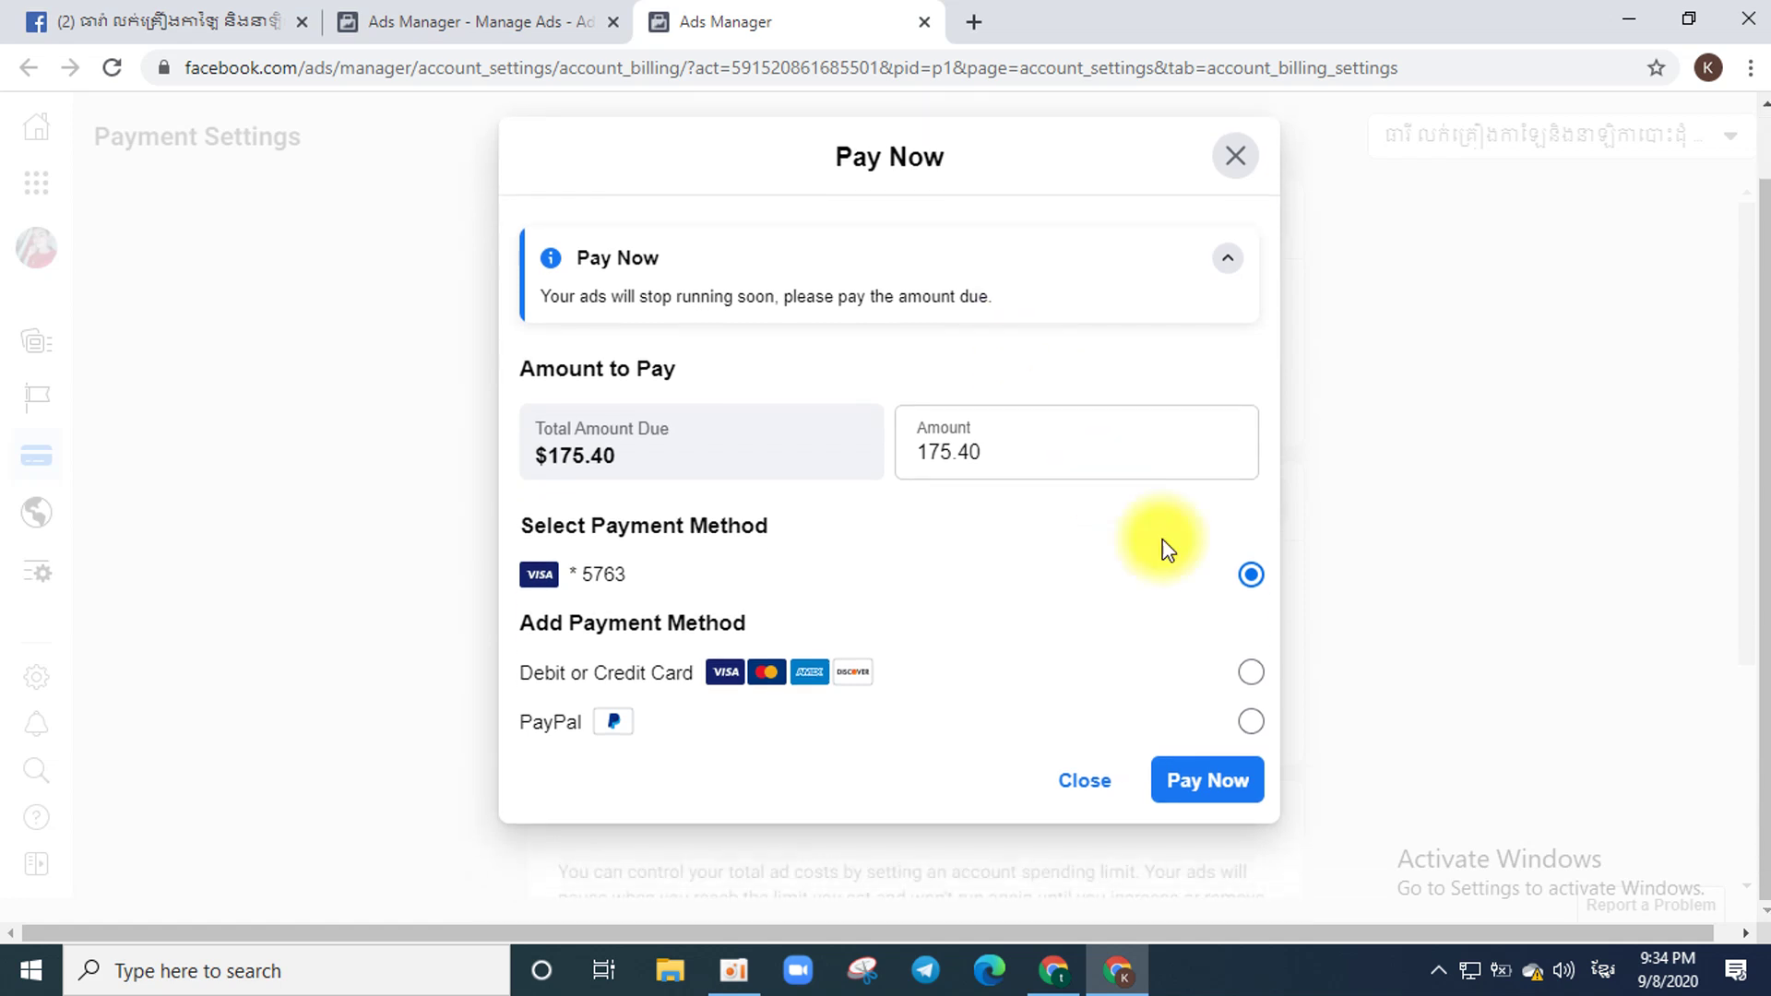
left_click(1219, 780)
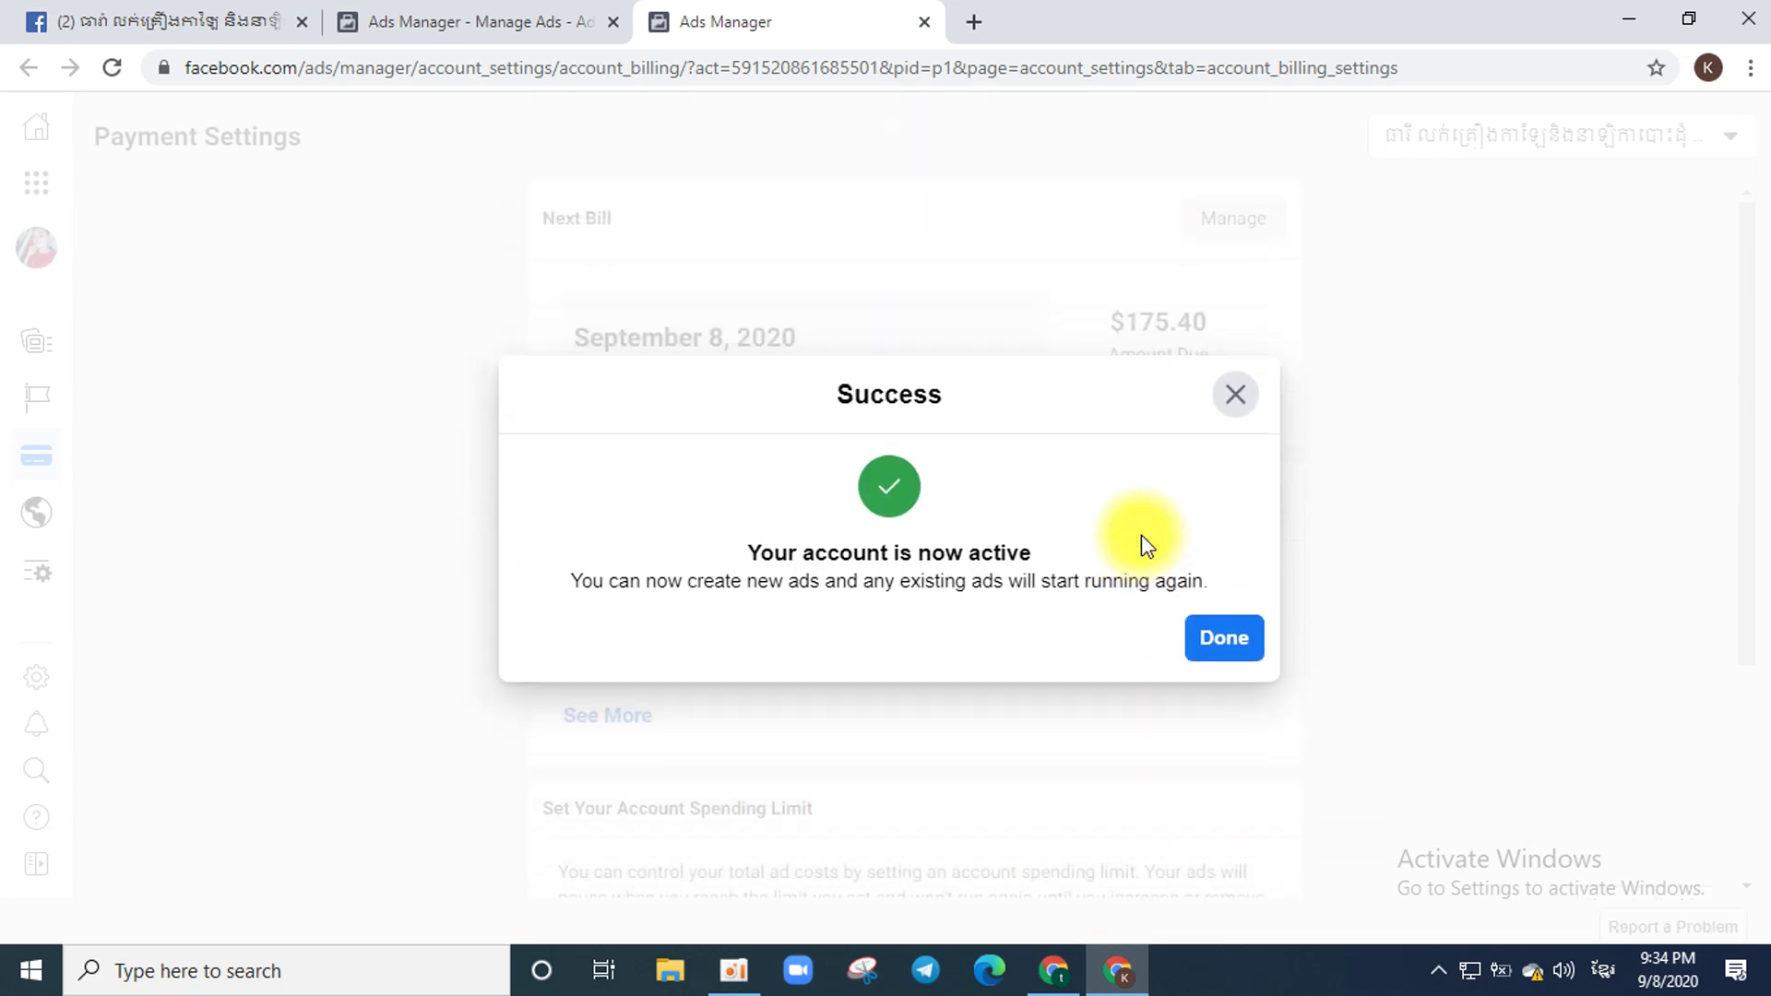
left_click(1222, 648)
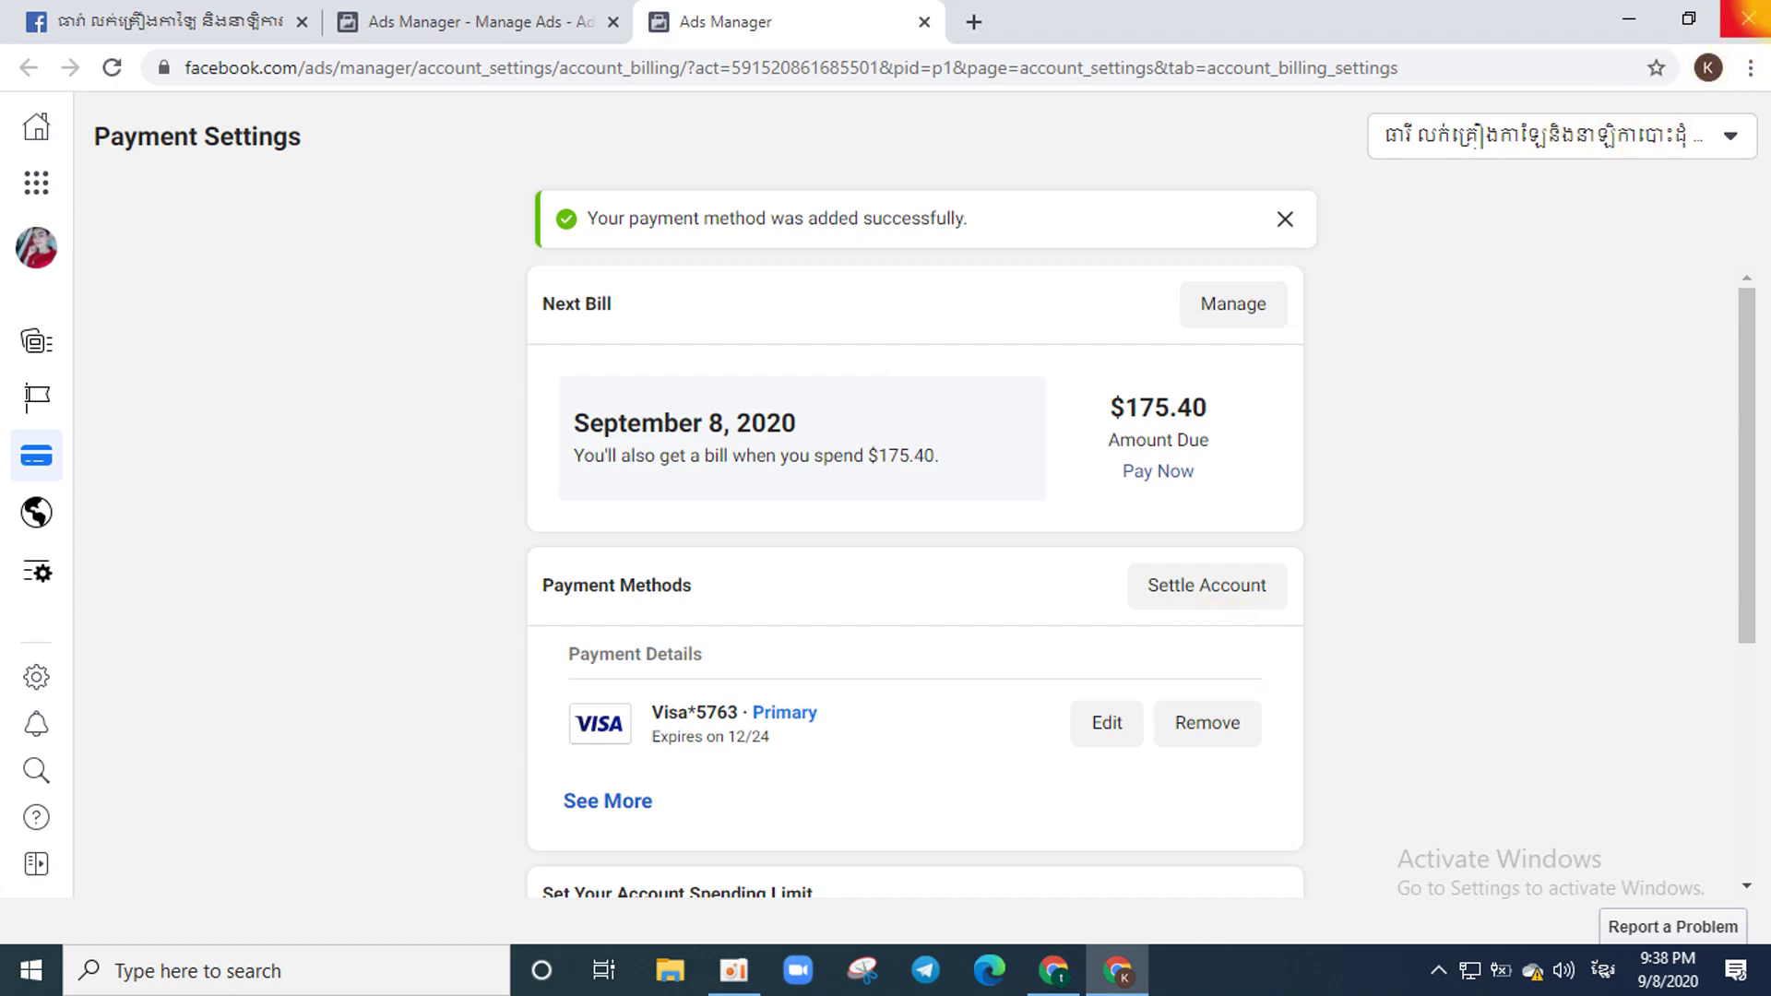
Close the Ads Manager browser window, switch to the other Facebook window and close its open chats except the VYVO Korea group chat.
left_click(1748, 18)
left_click(1040, 969)
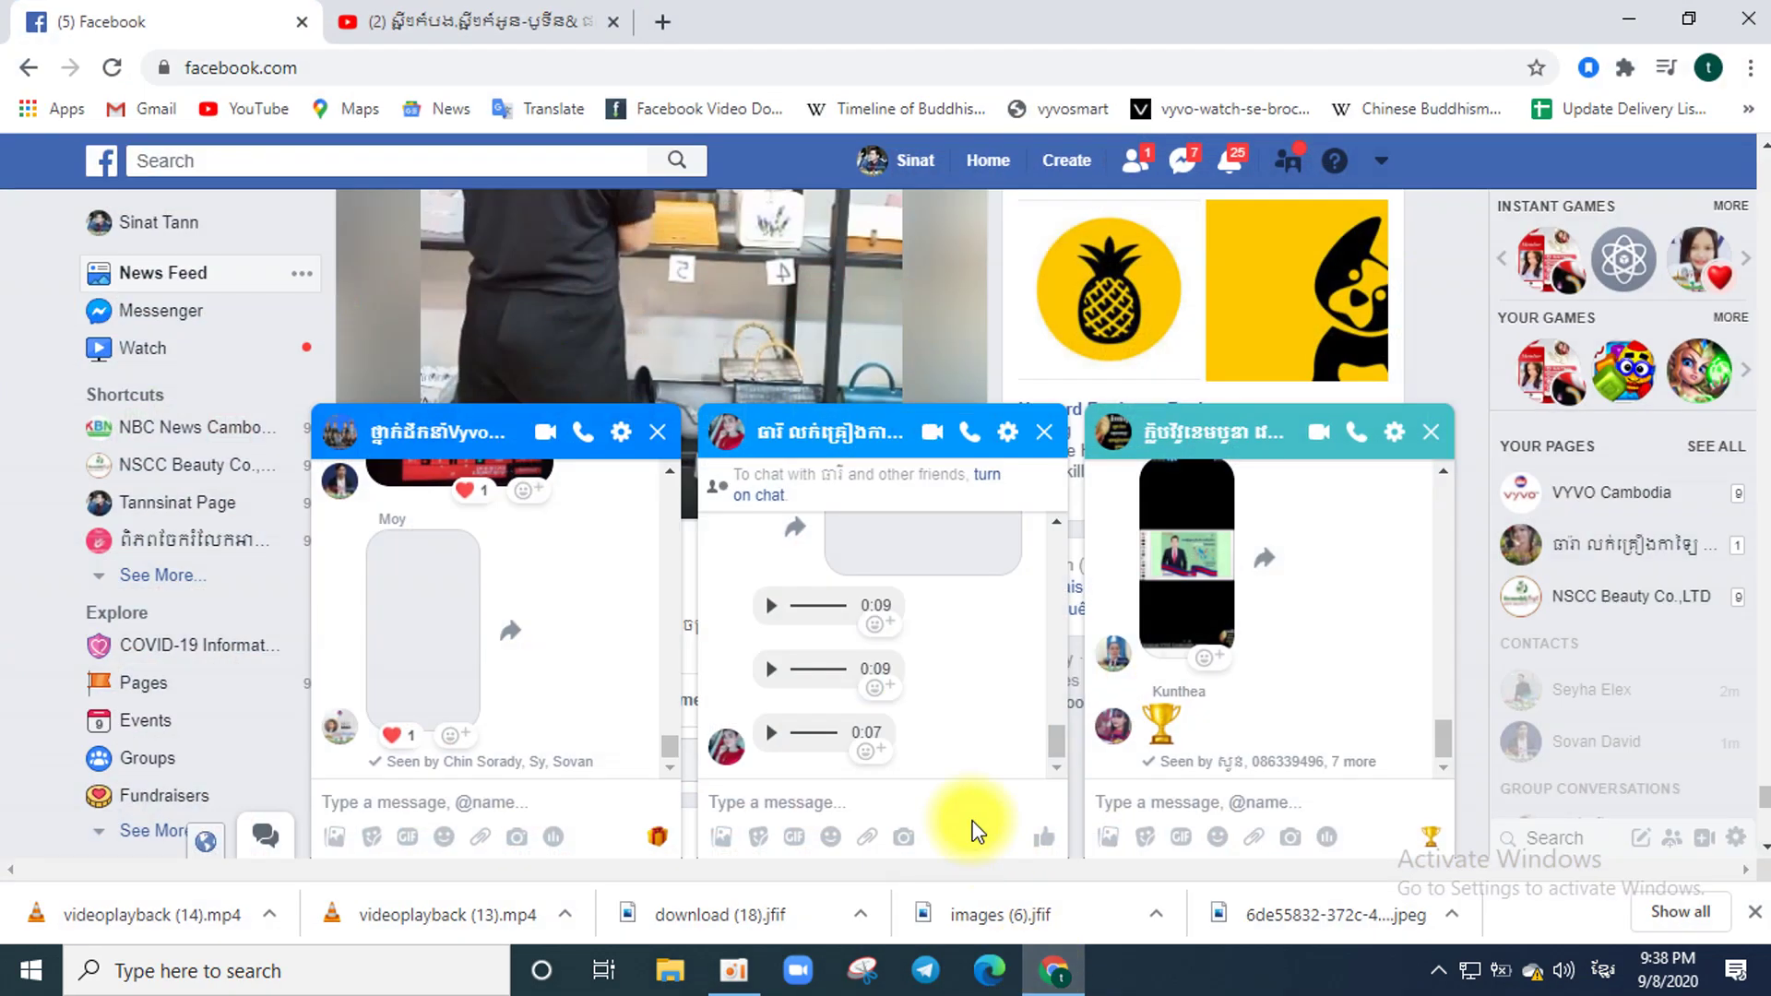
left_click(1430, 434)
left_click(1430, 436)
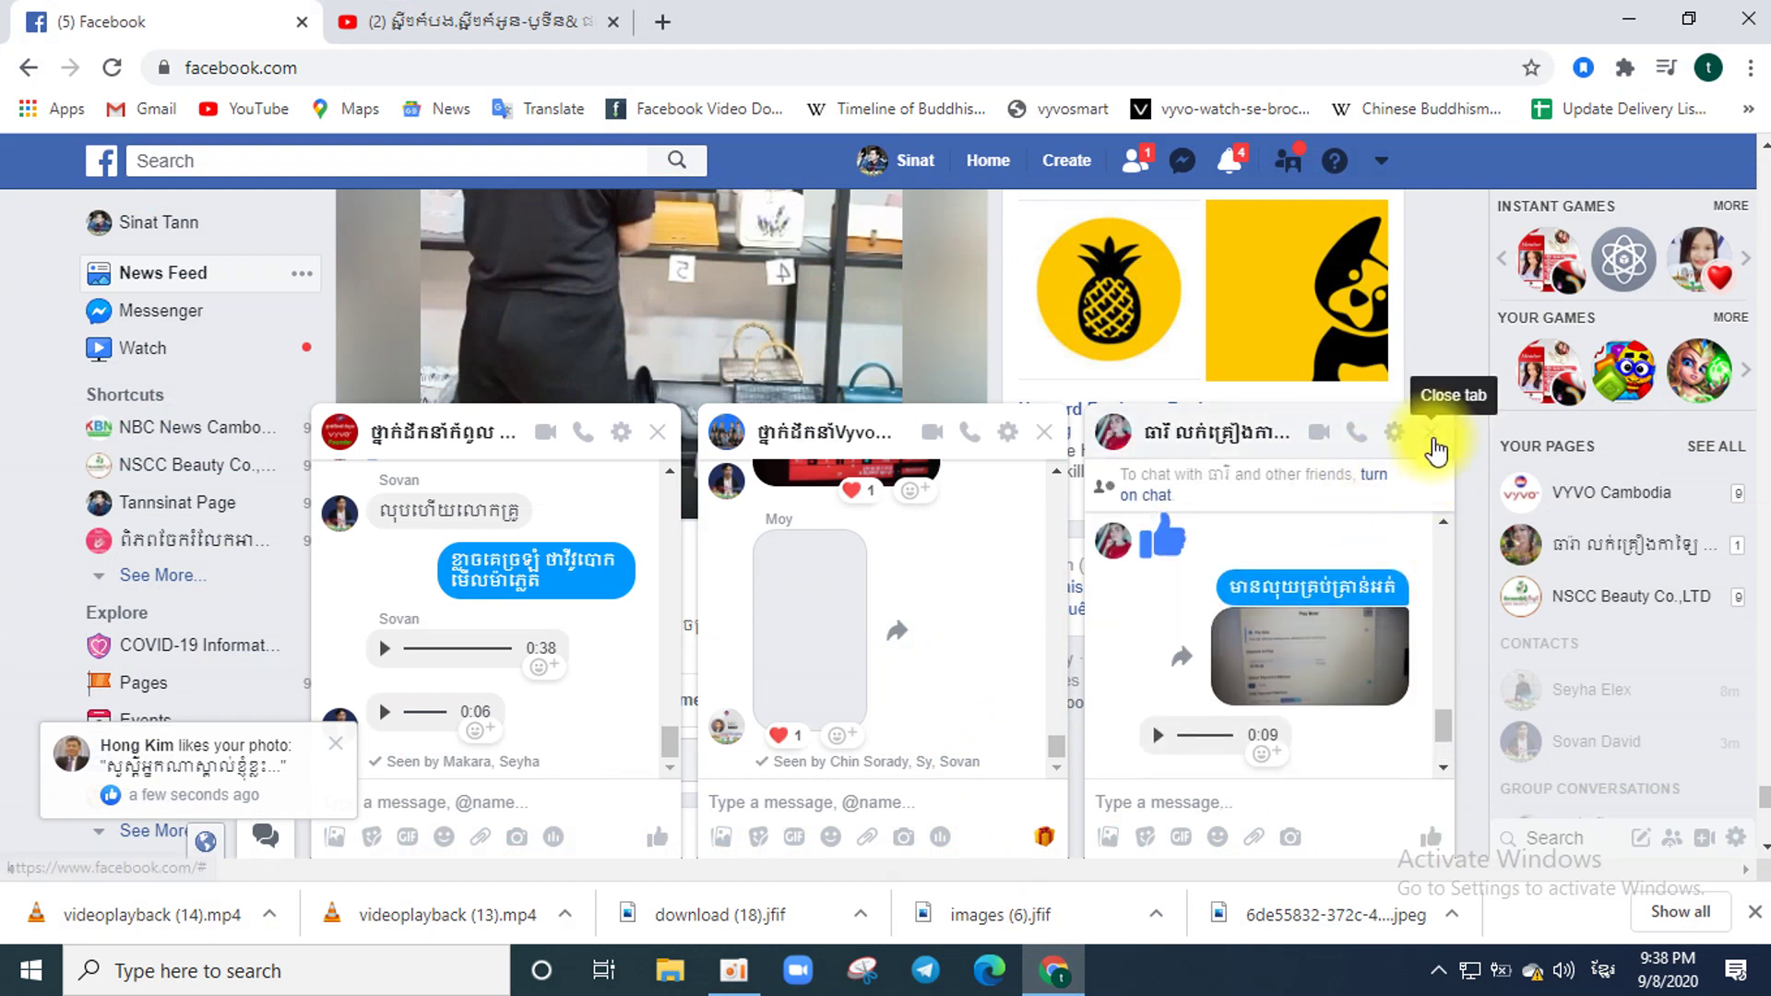
left_click(1430, 434)
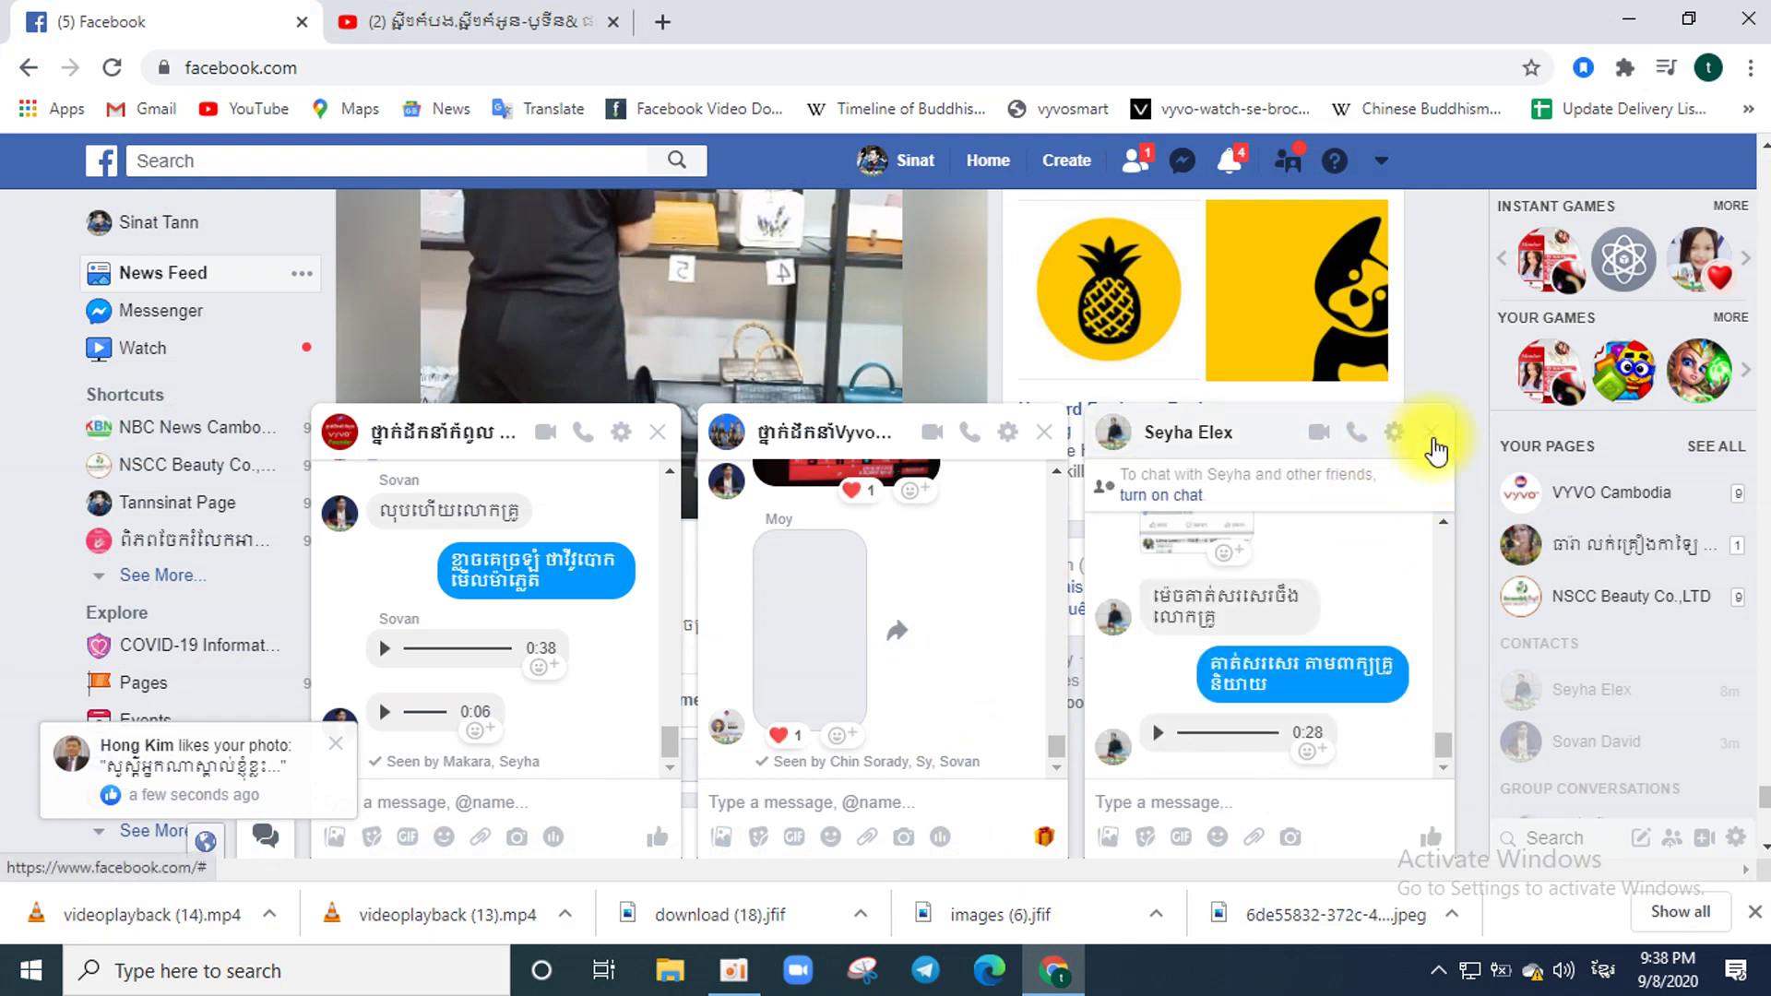
left_click(1430, 433)
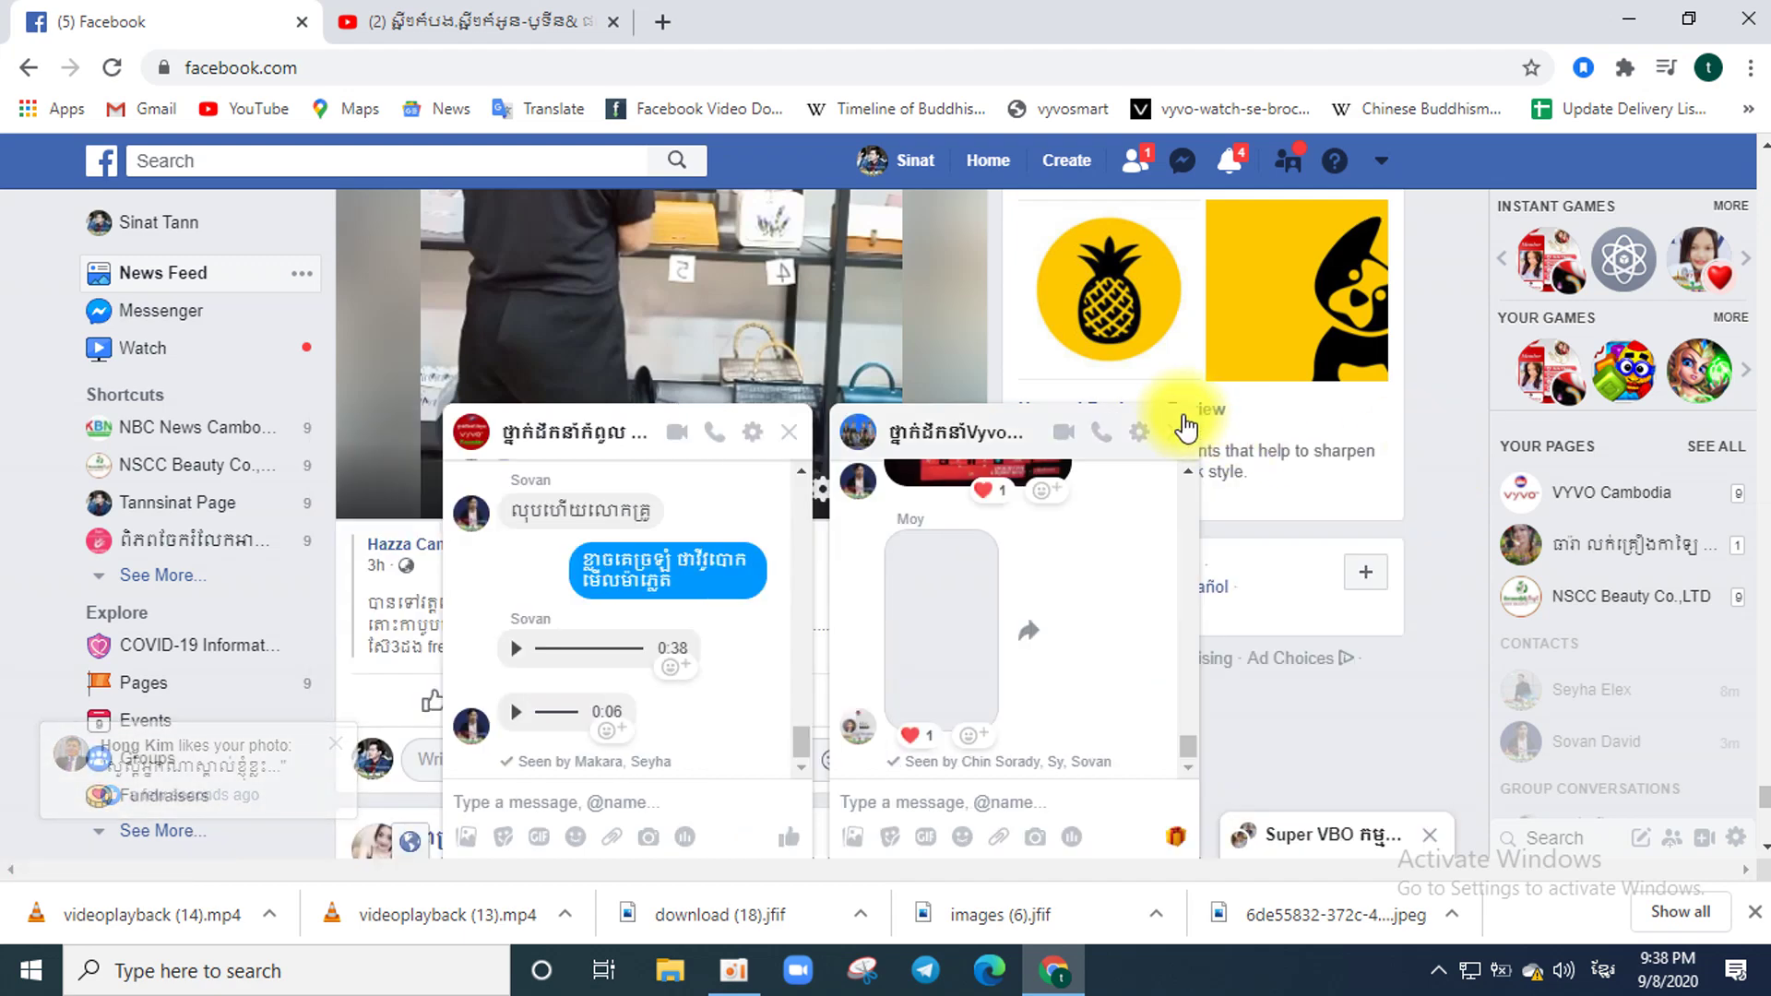
left_click(1175, 432)
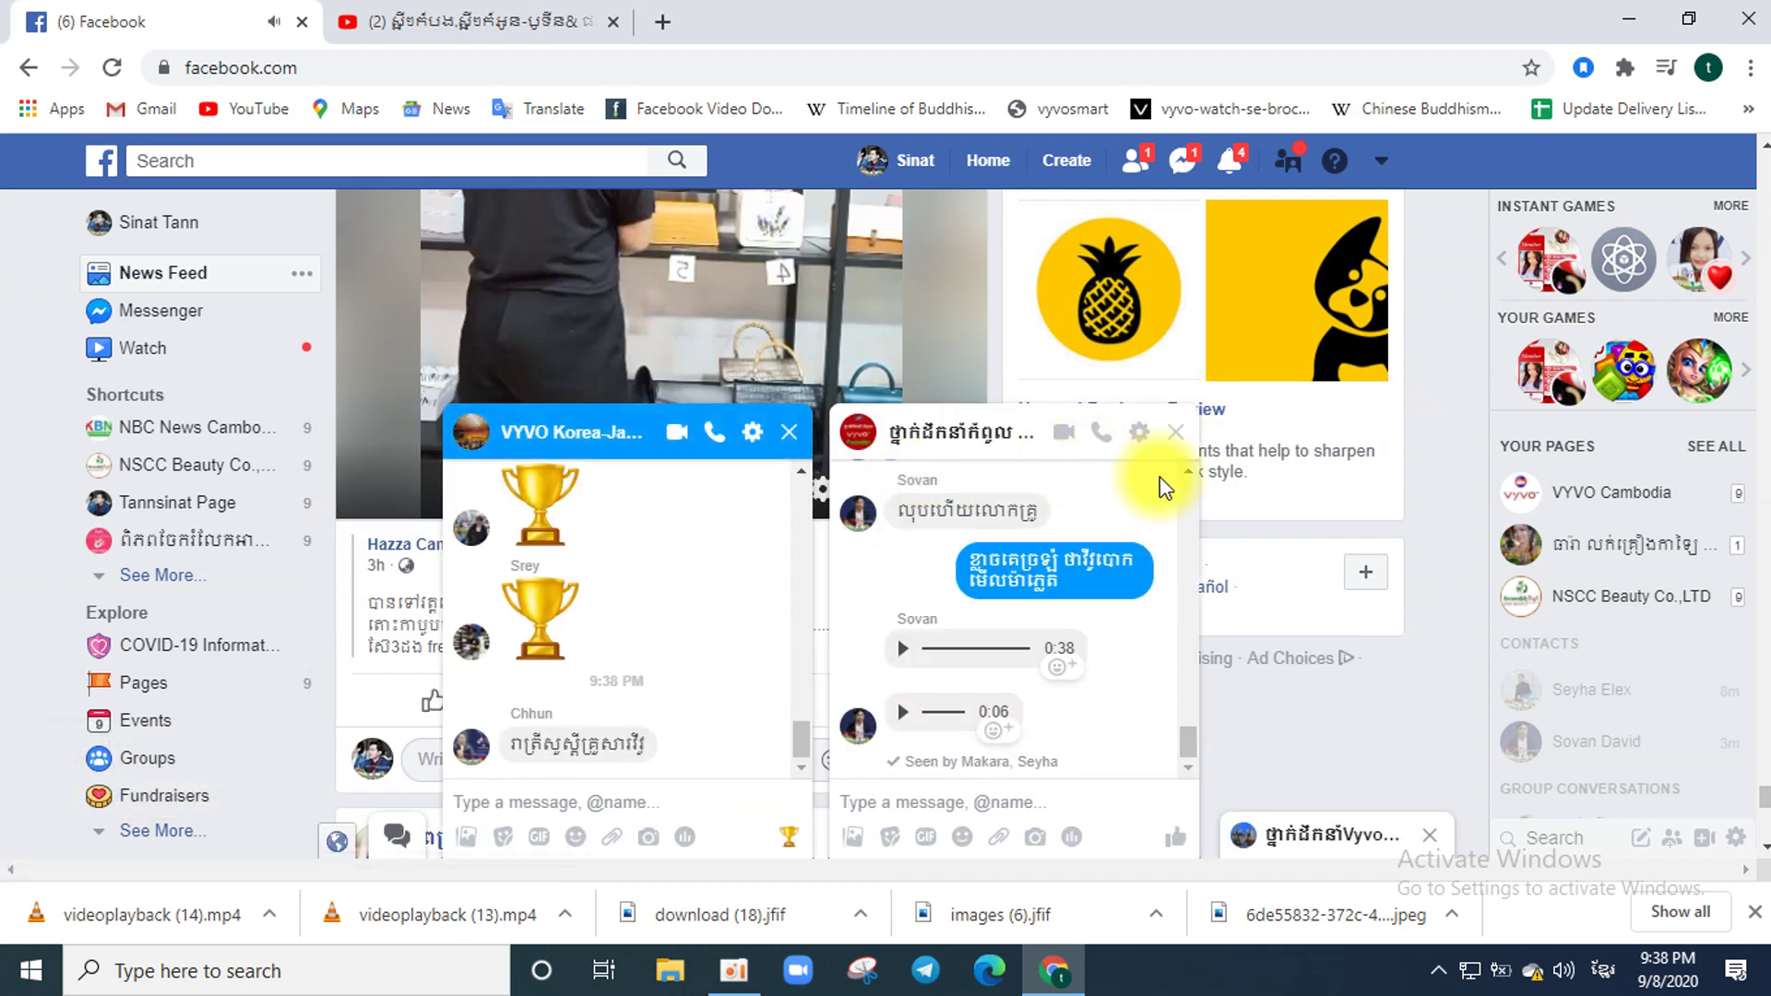
left_click(1178, 433)
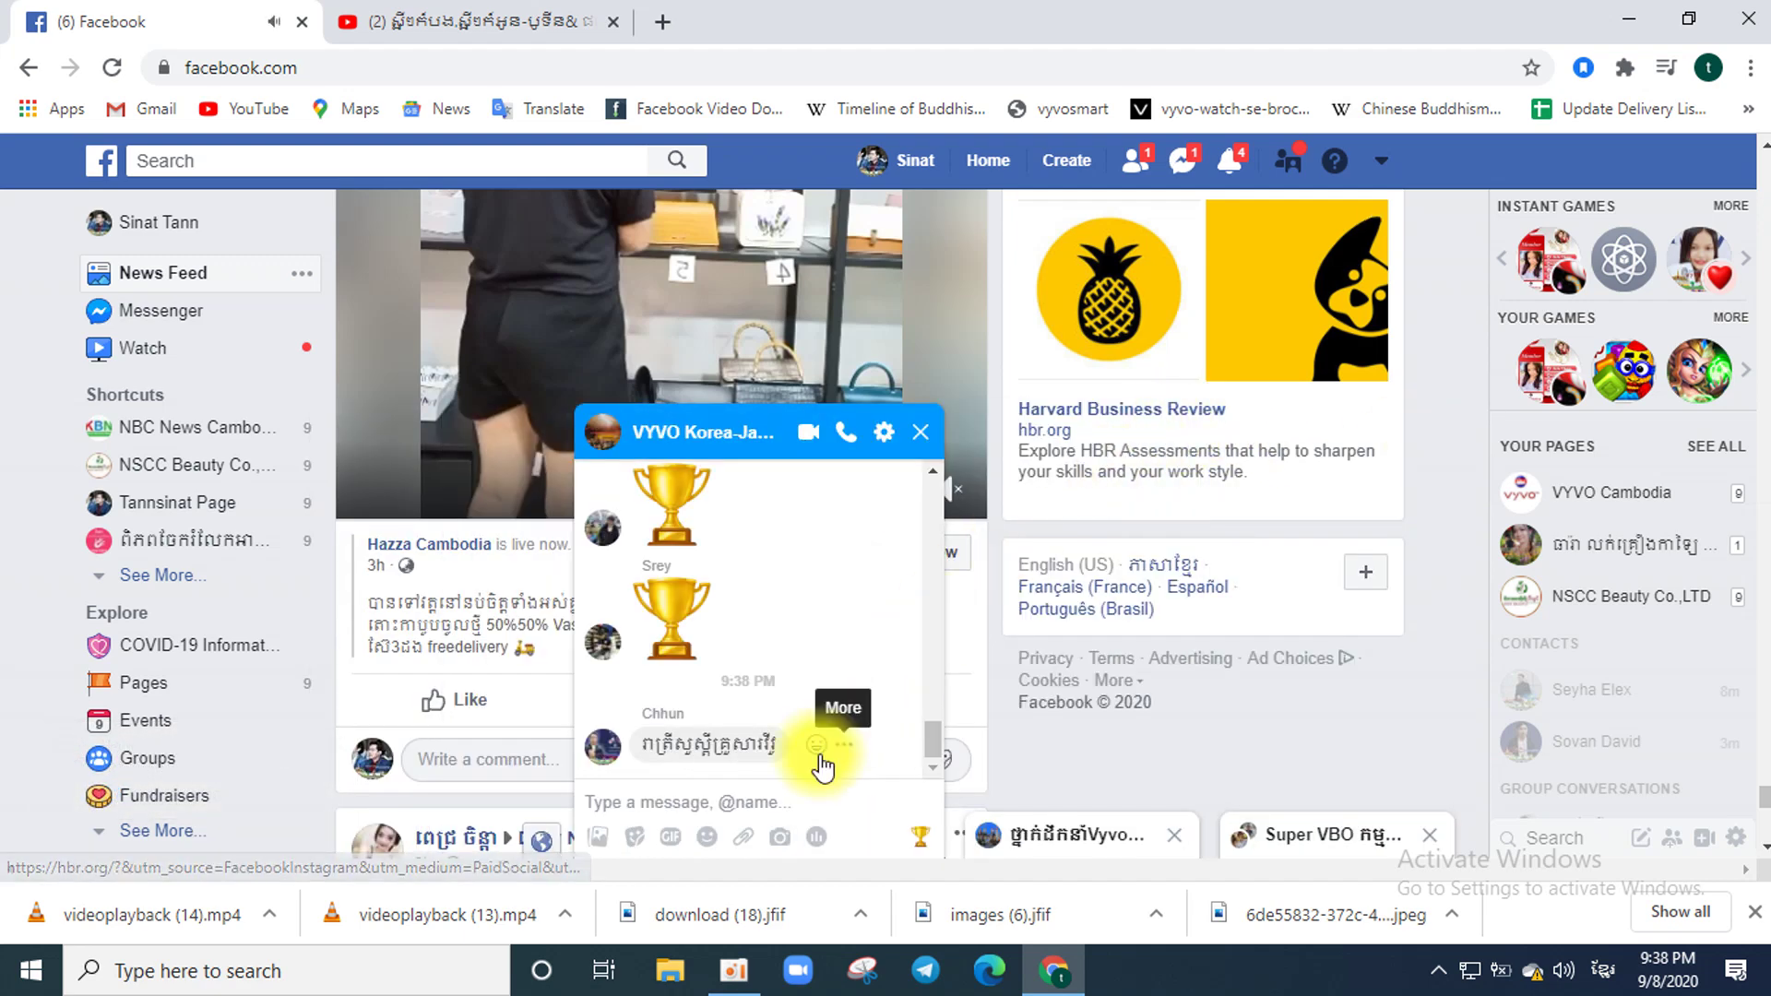
Reply "រាត្រីសួស្តី" in the VYVO Korea group chat and close the chat.
left_click(741, 799)
type("ពត្រី")
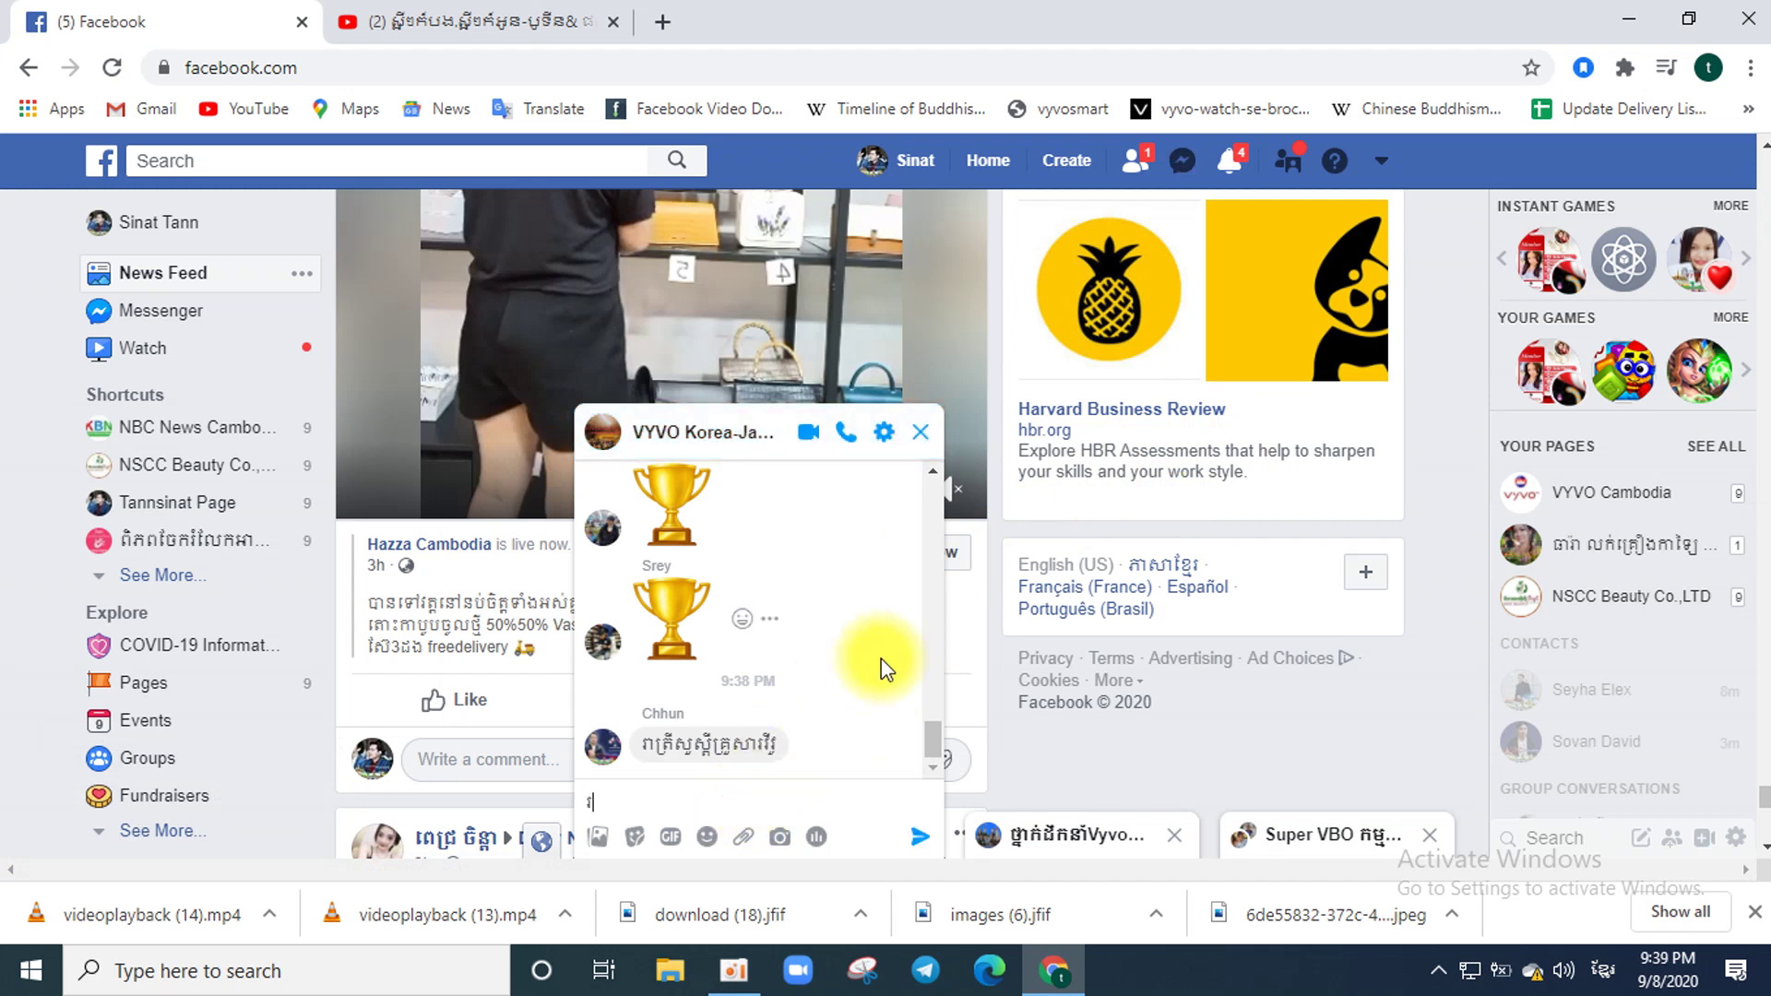
type("សុស្តី")
key("Return")
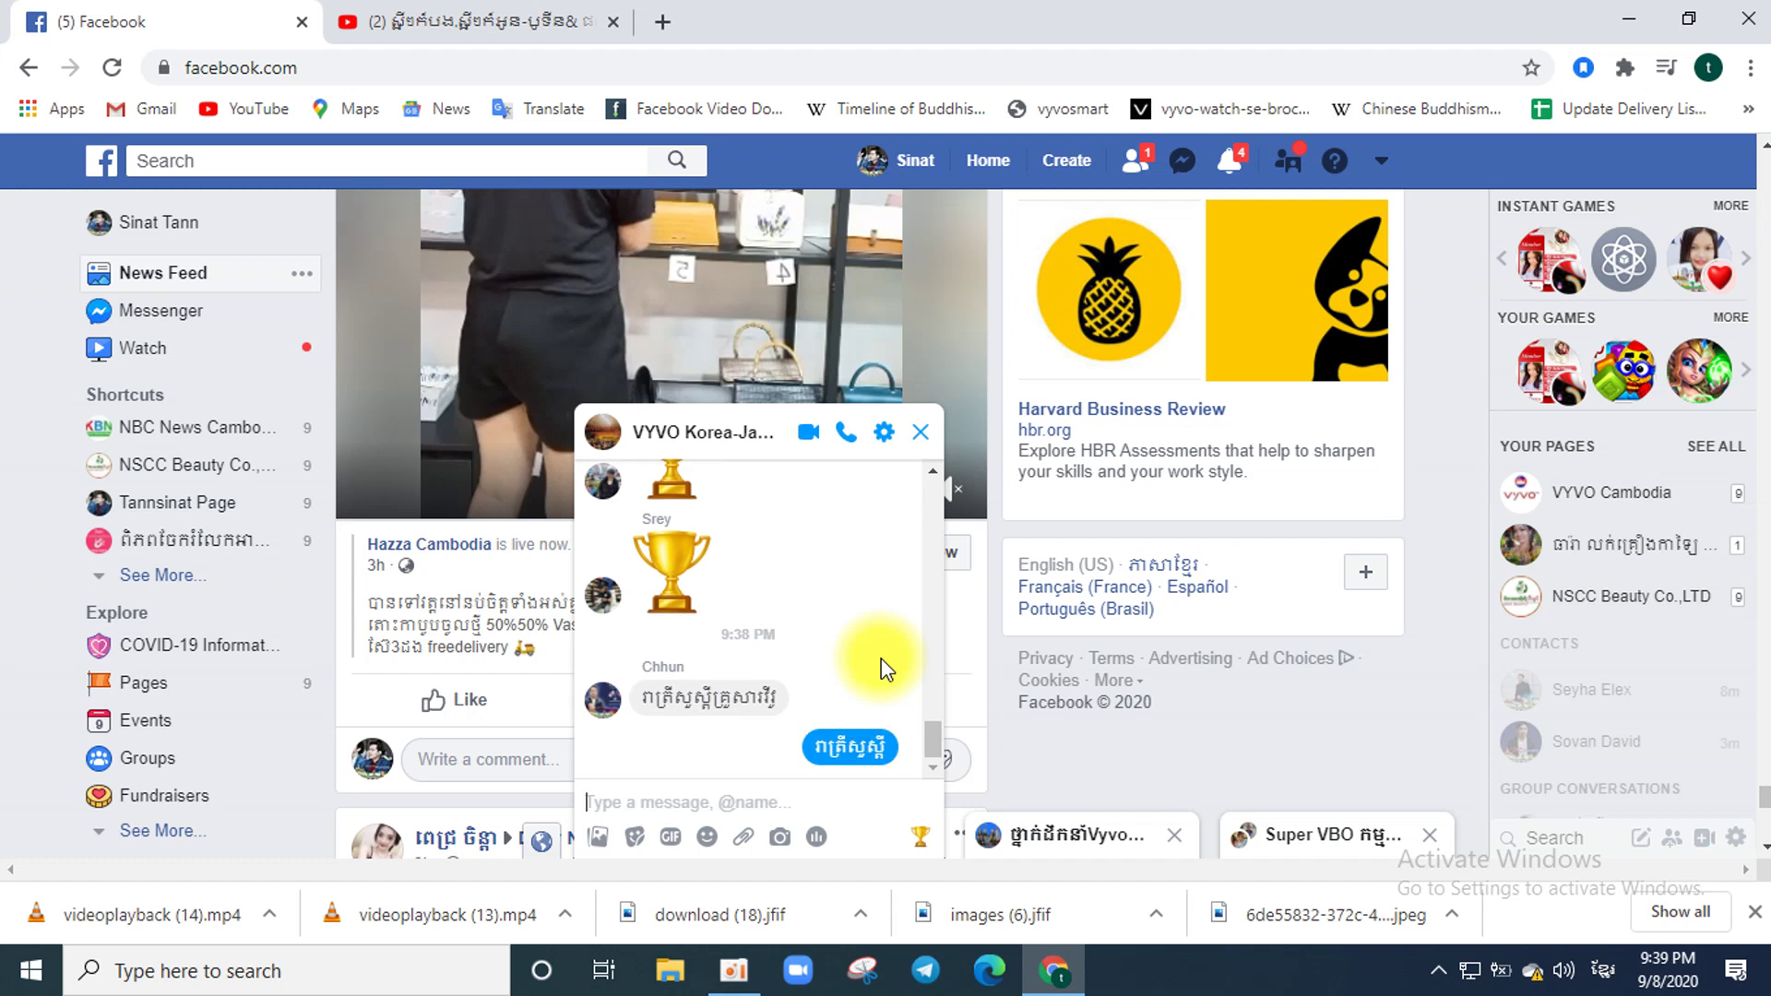
left_click(921, 431)
Refresh the Facebook news feed and read through the newest post about the VYVO network business.
left_click(985, 160)
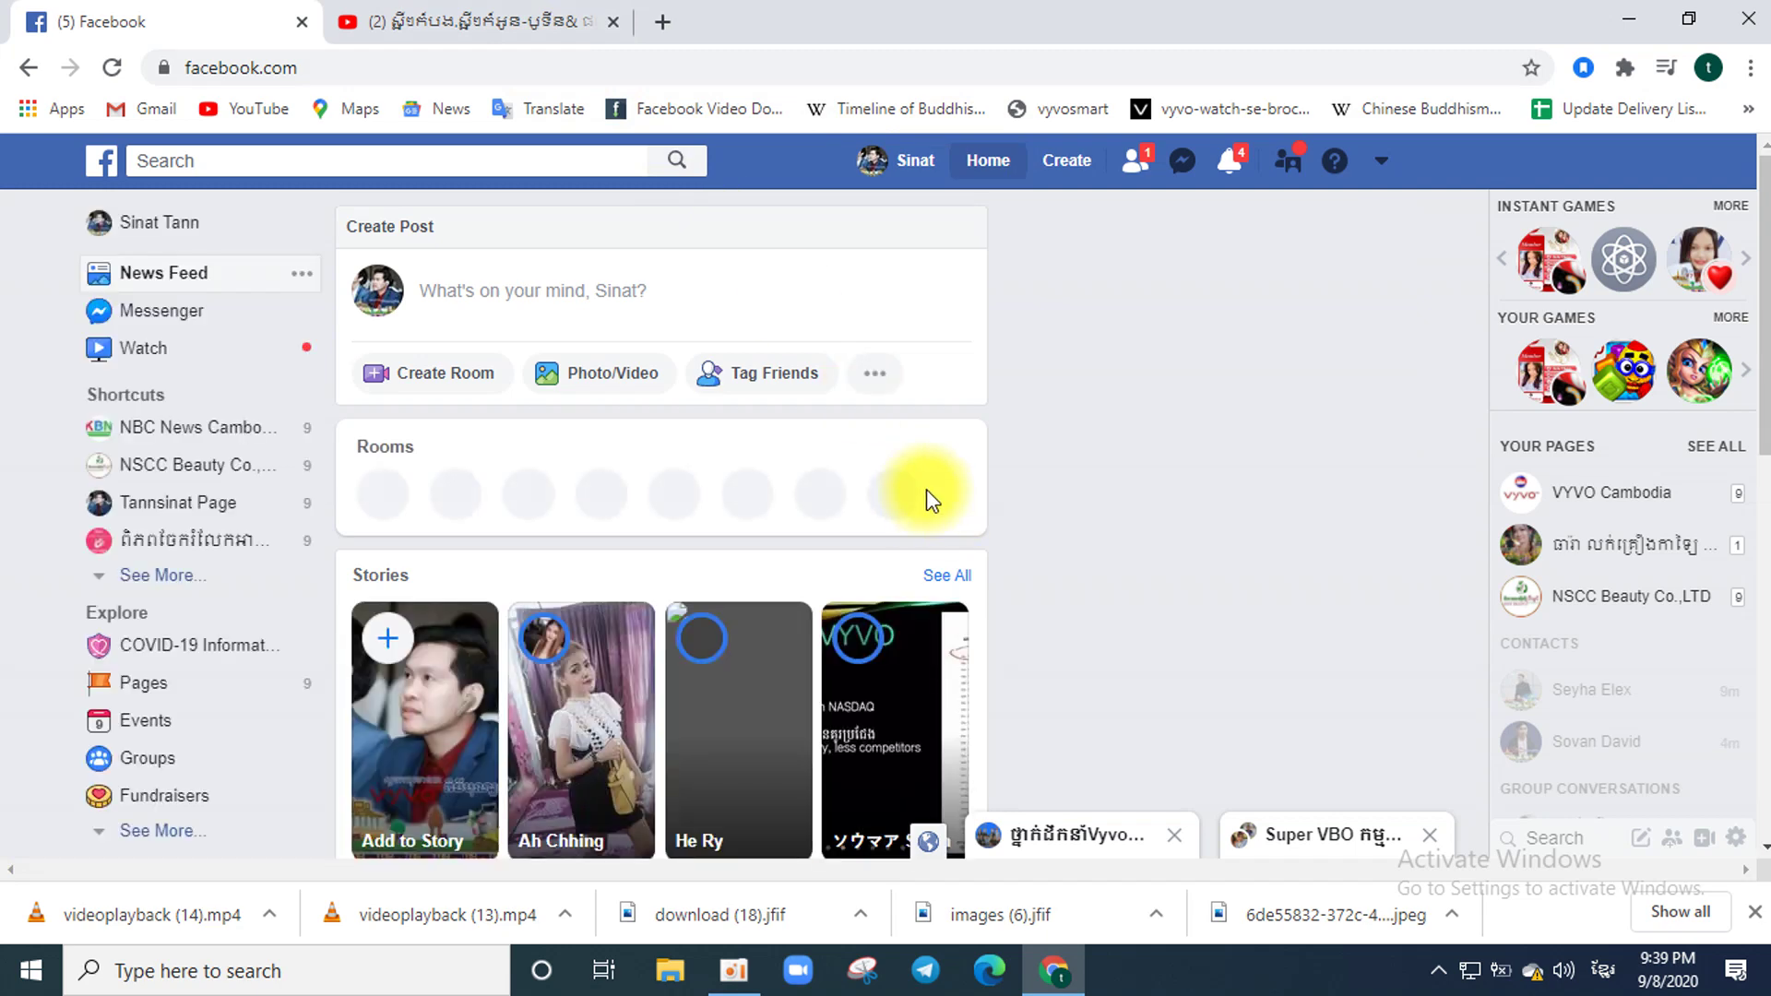
scroll(926, 489, "down", 3)
scroll(926, 489, "down", 3)
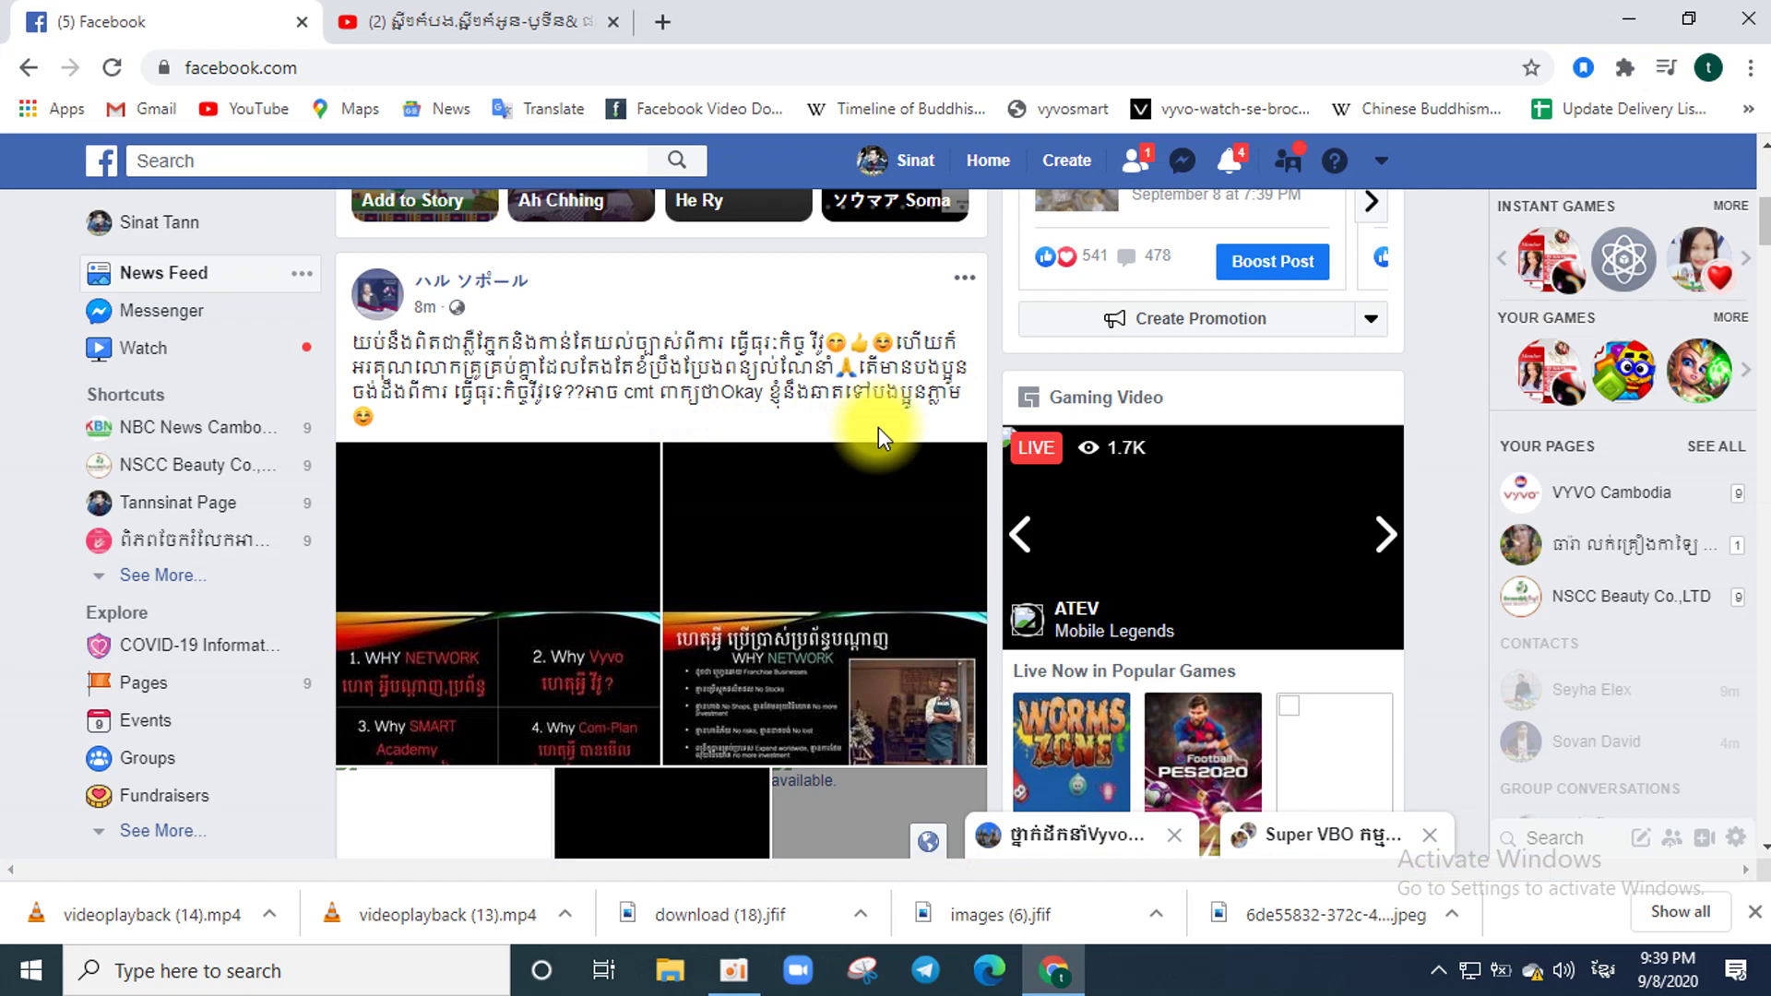
scroll(878, 428, "down", 5)
scroll(872, 426, "up", 3)
scroll(871, 426, "up", 4)
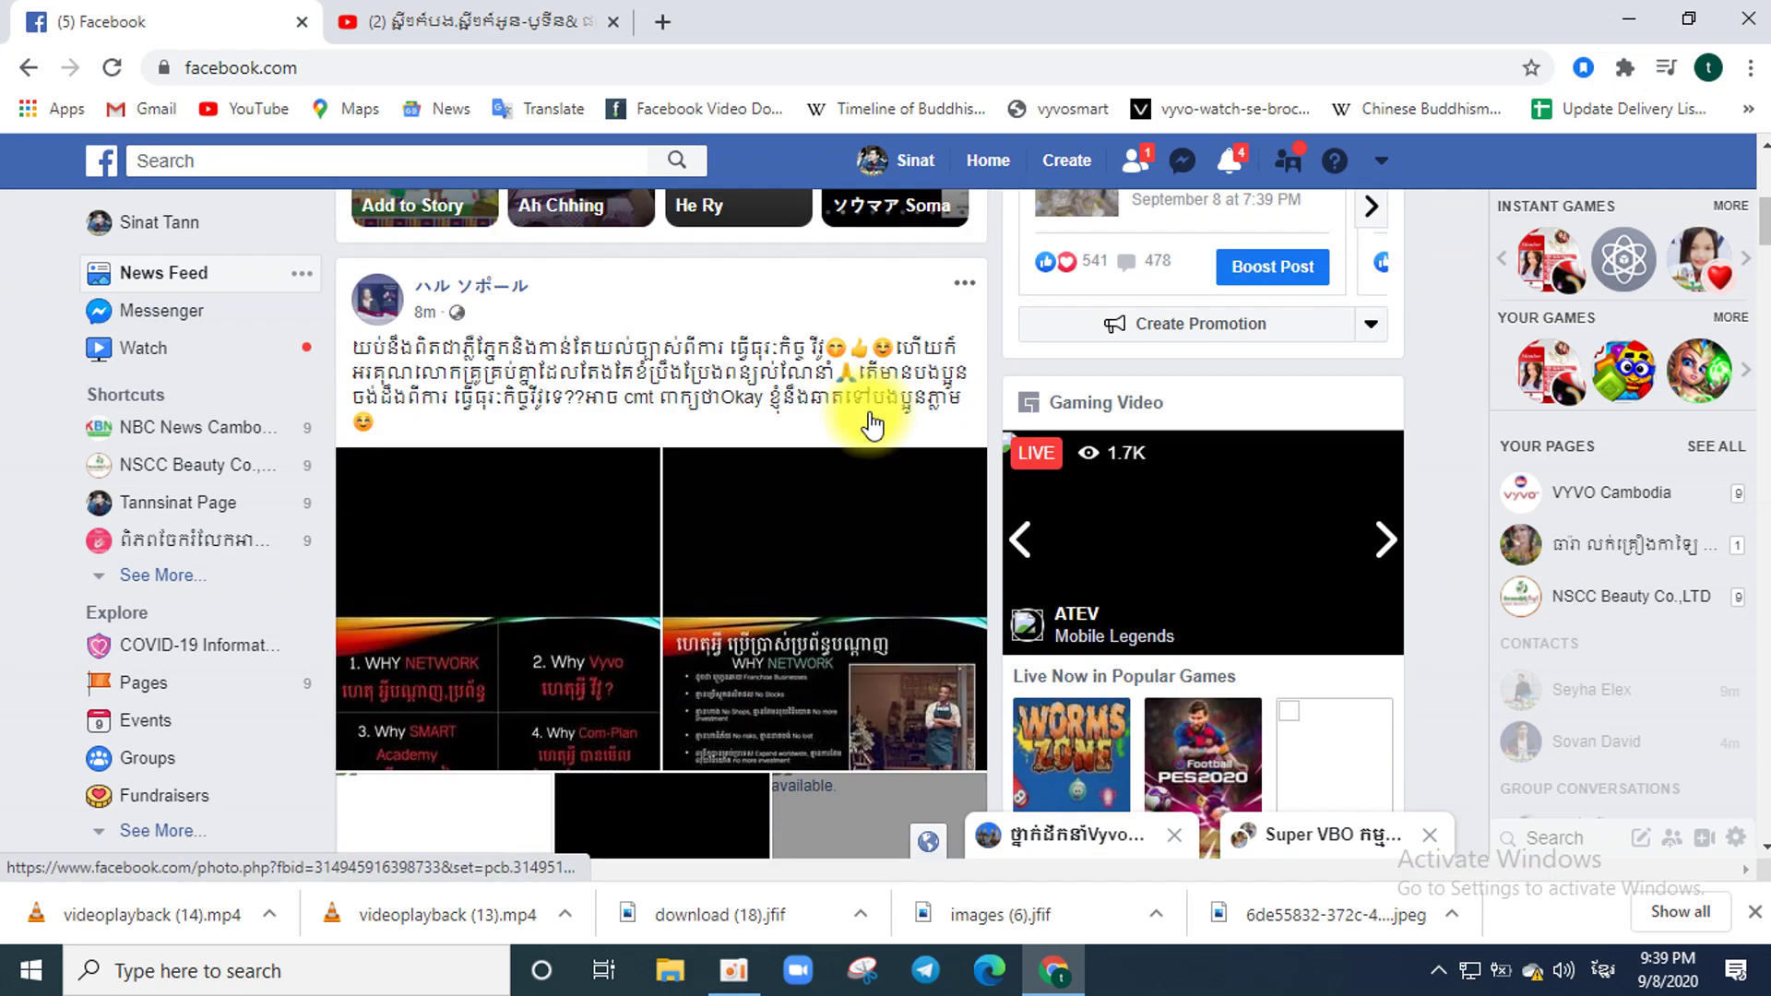
scroll(867, 419, "down", 4)
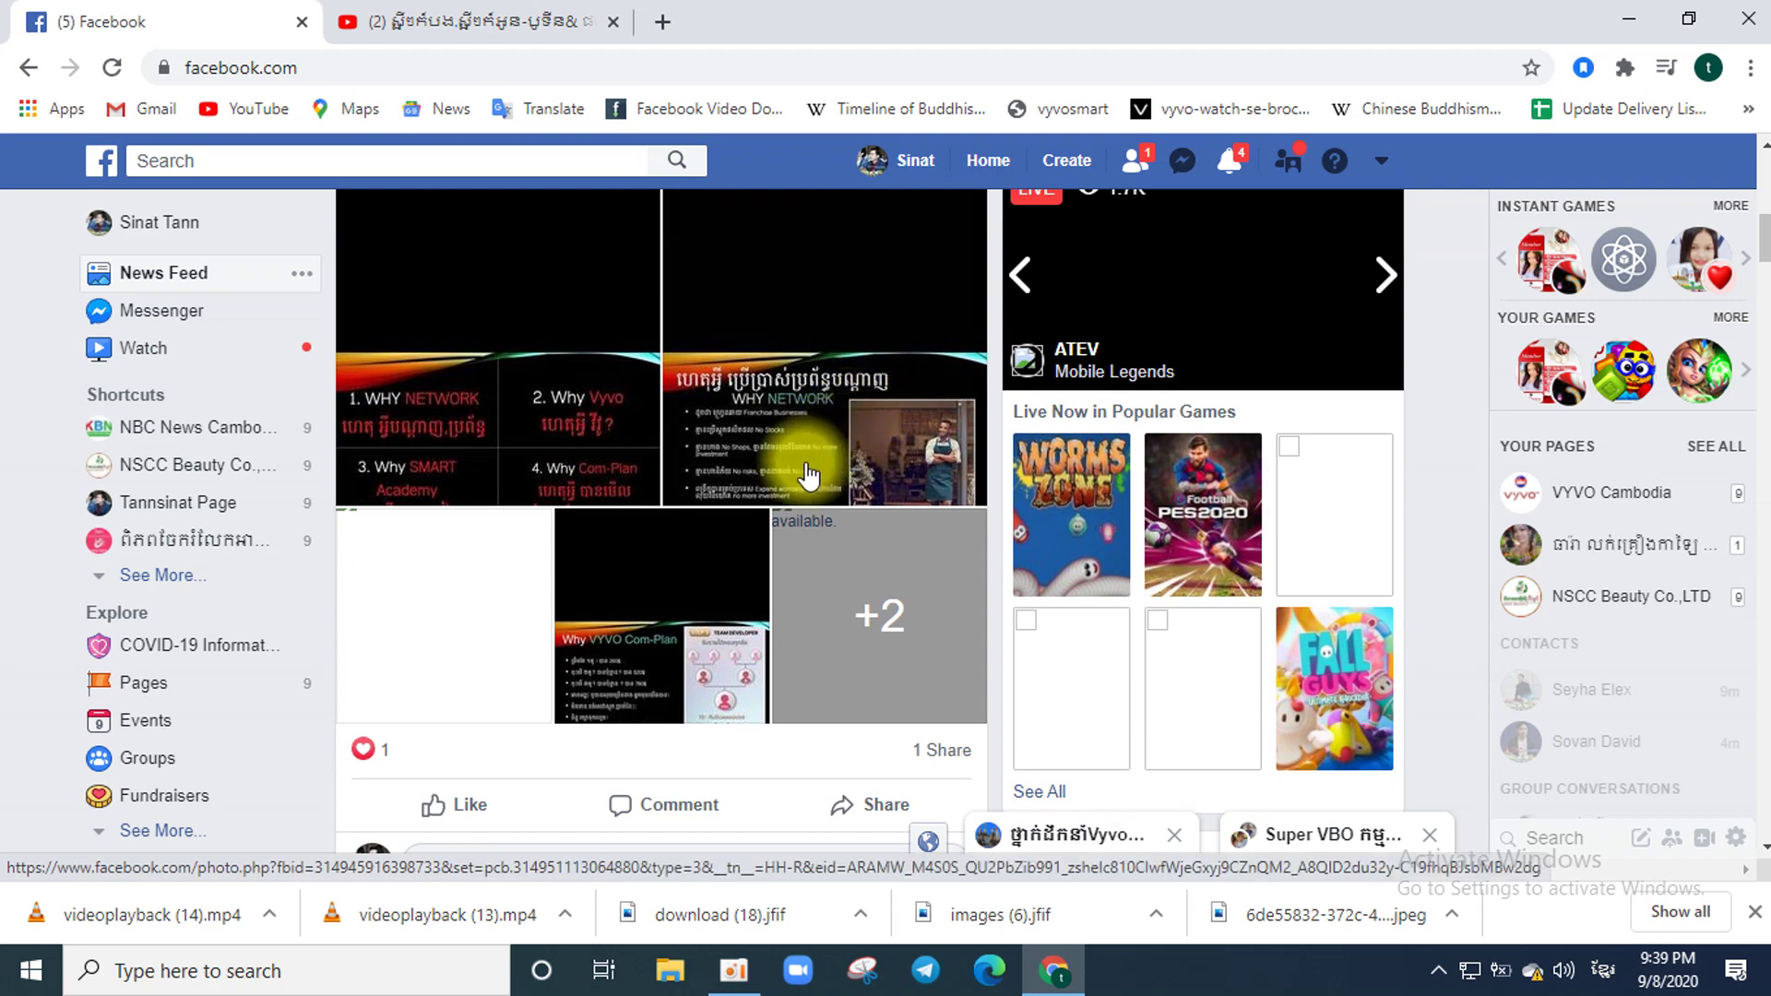
scroll(808, 471, "down", 3)
scroll(808, 471, "up", 3)
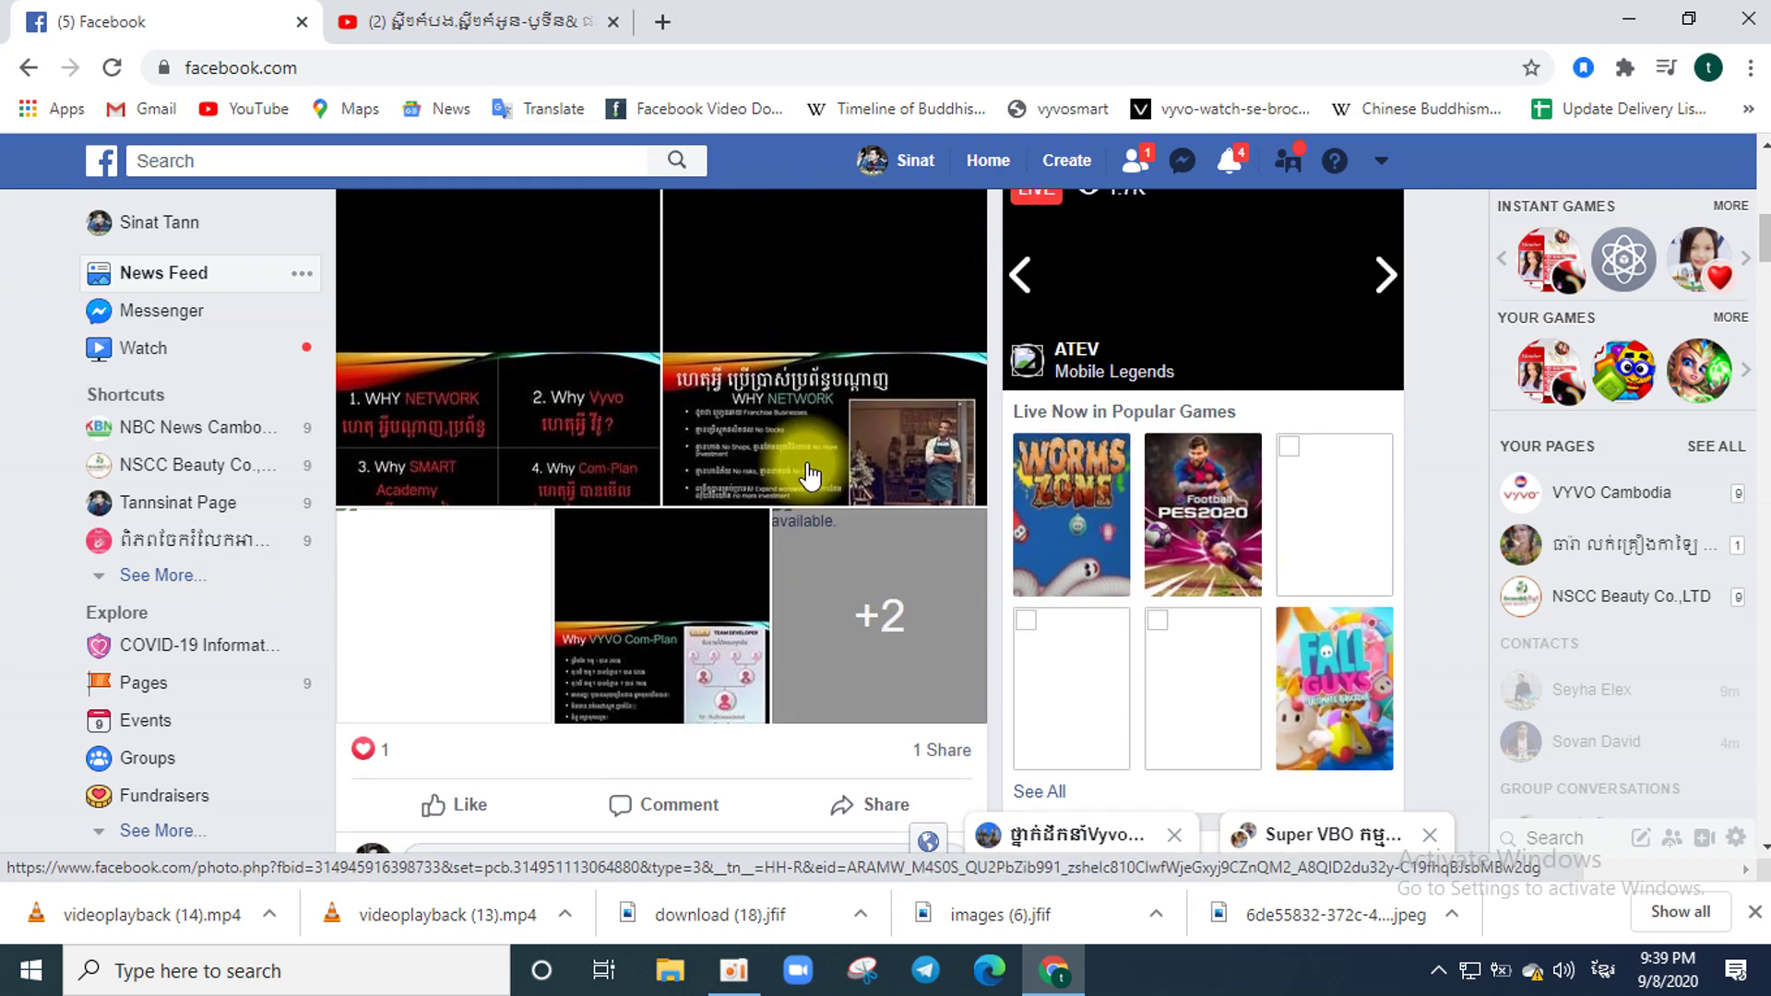
Browse the photos of the "Why Network" post, close the photo viewer and look further down the news feed.
left_click(595, 385)
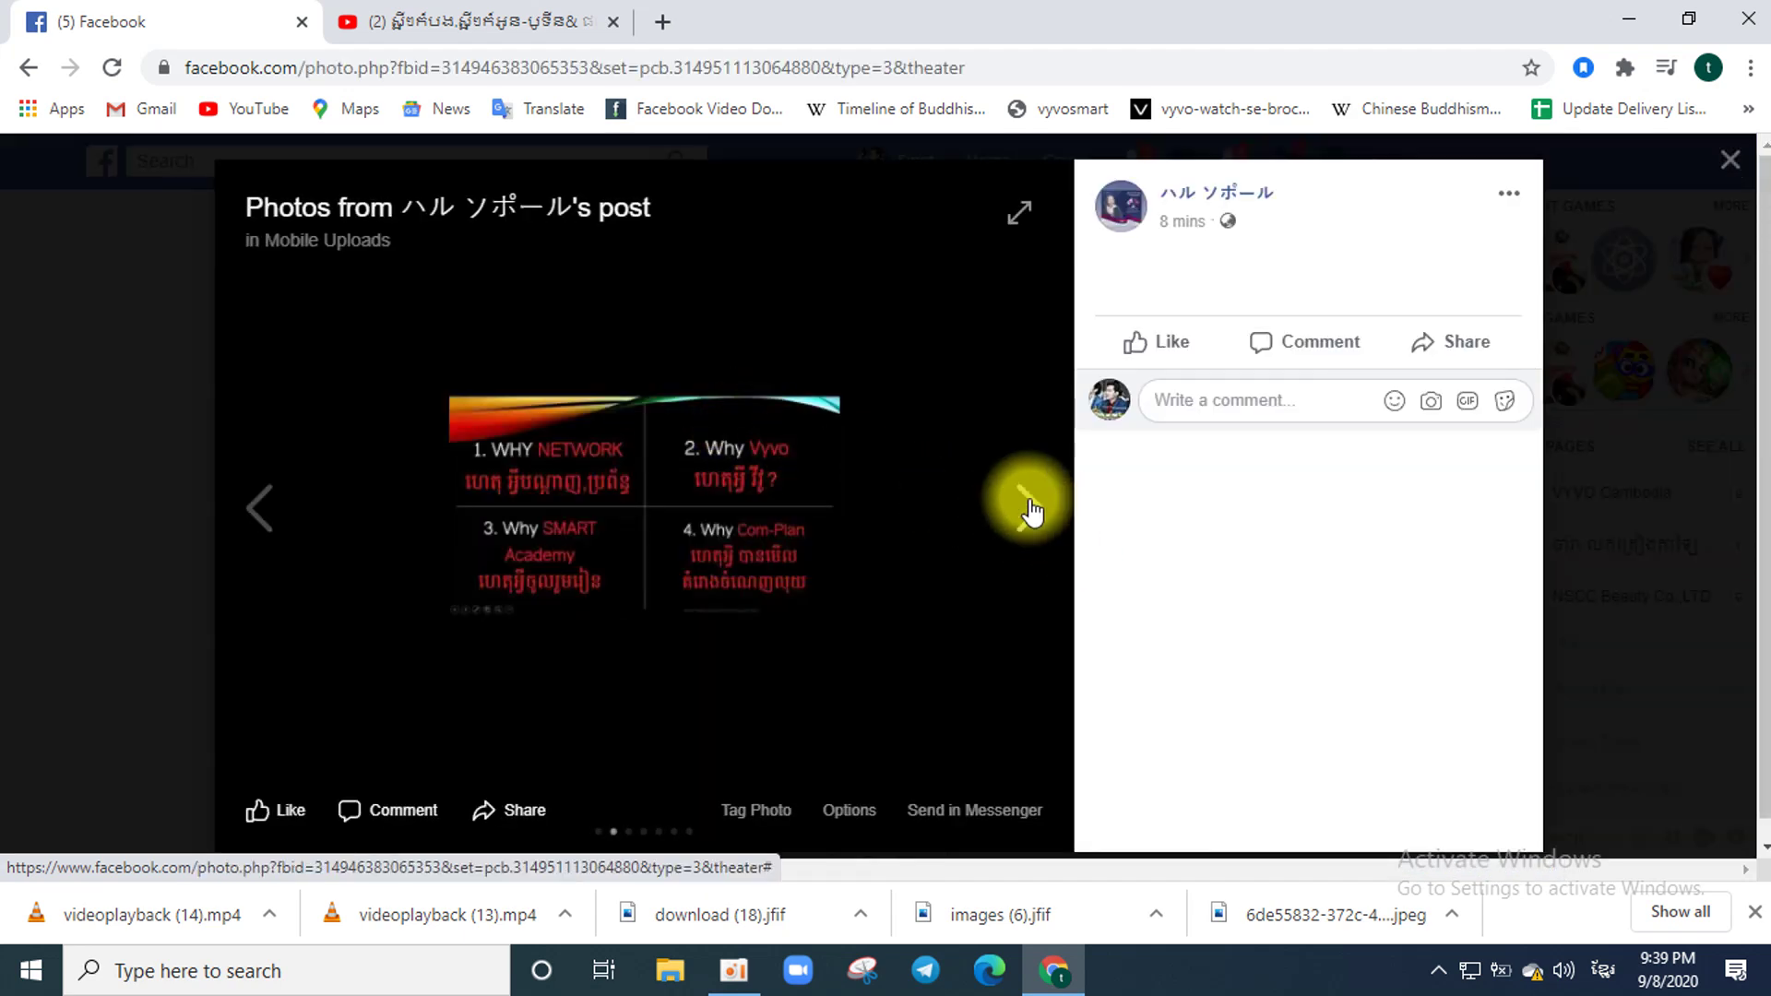
left_click(1025, 504)
left_click(1027, 506)
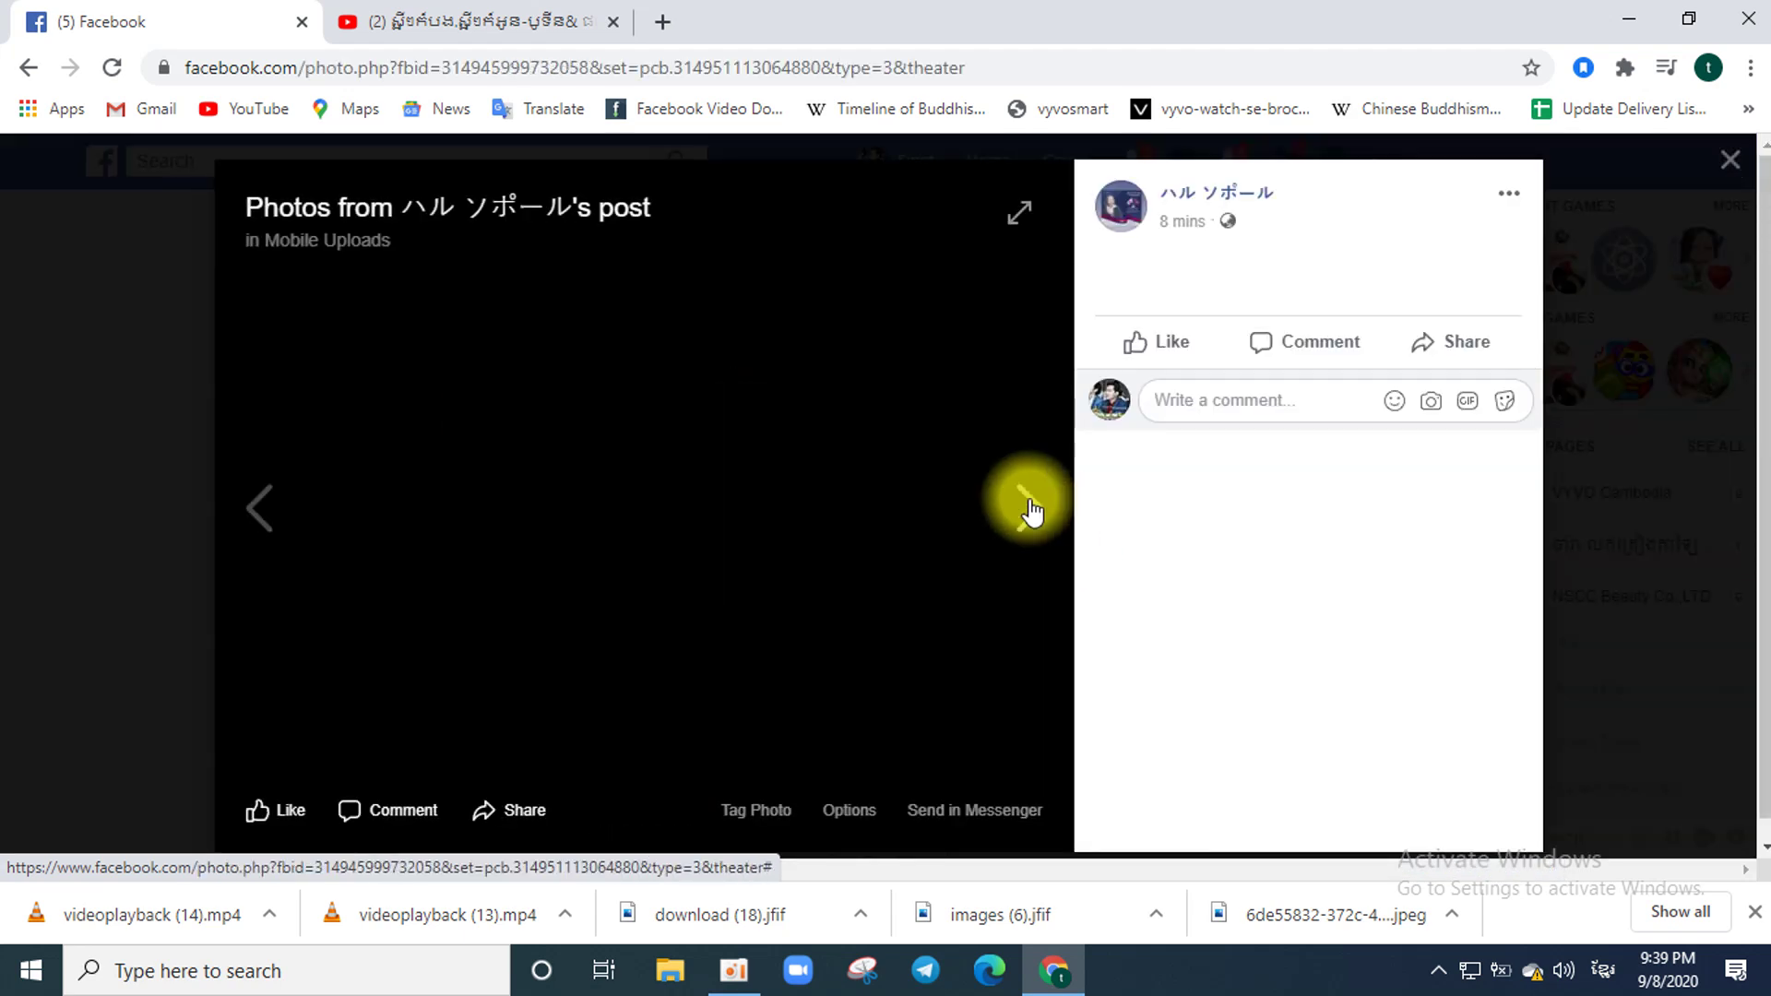
left_click(1029, 505)
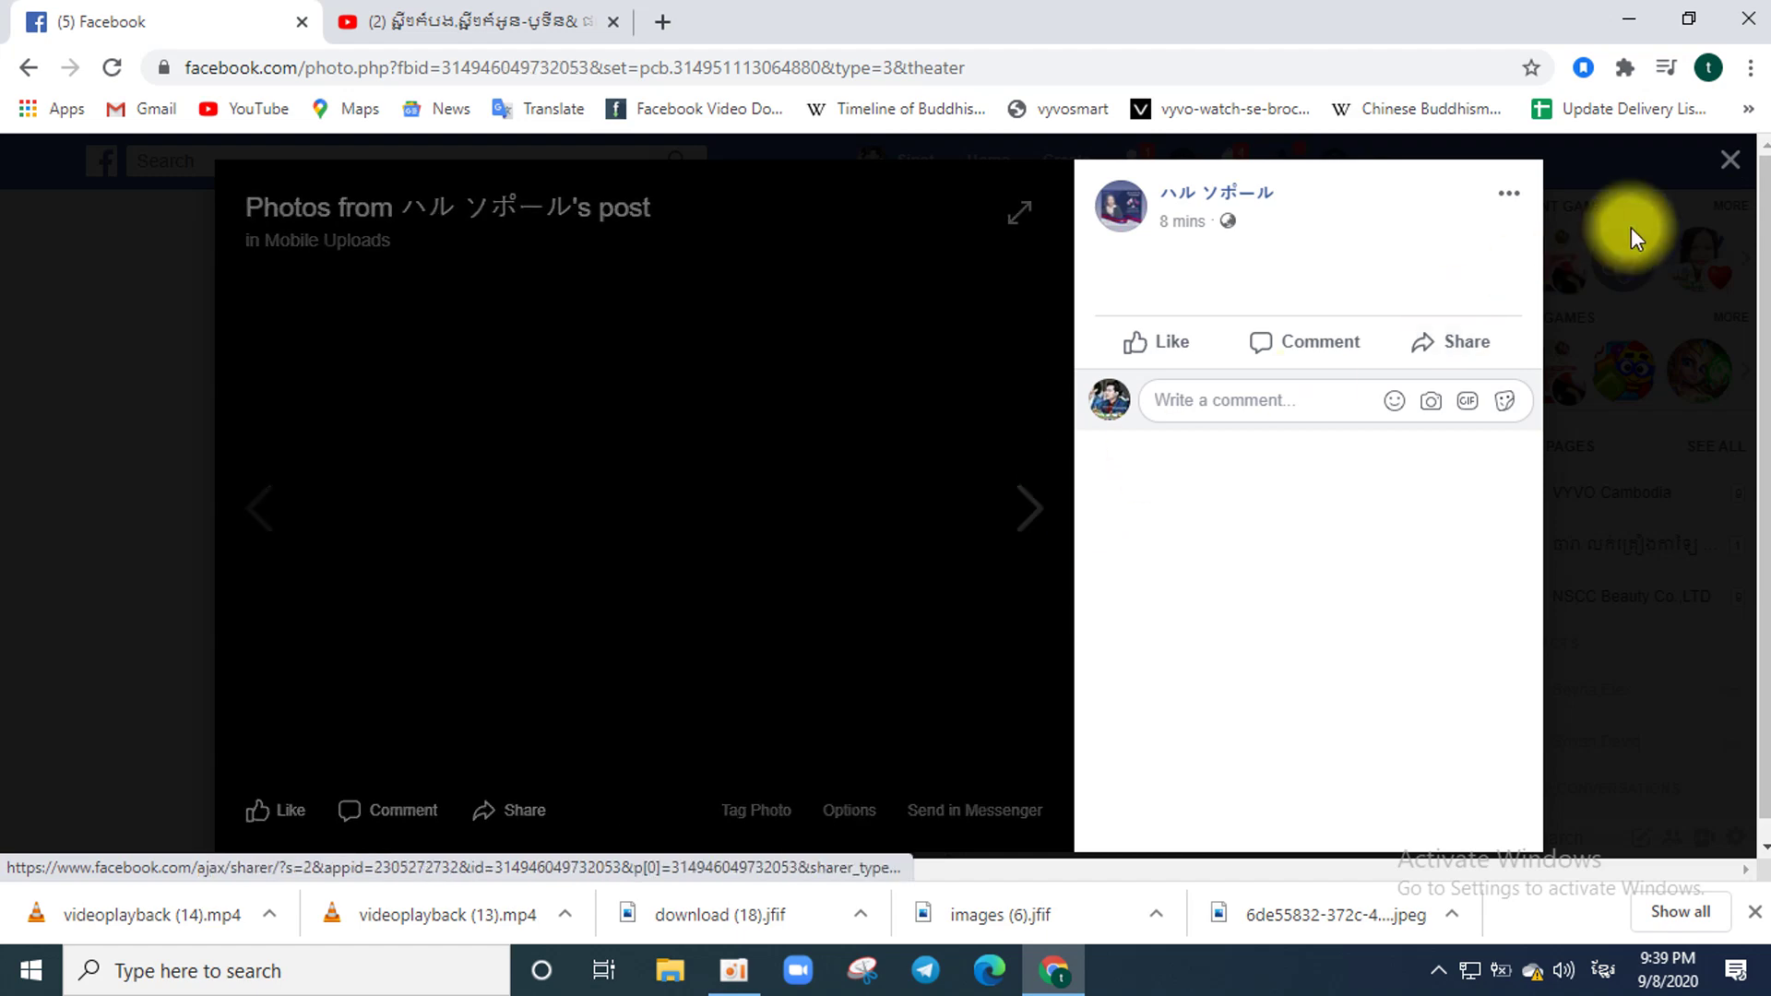
left_click(1724, 138)
scroll(666, 539, "down", 4)
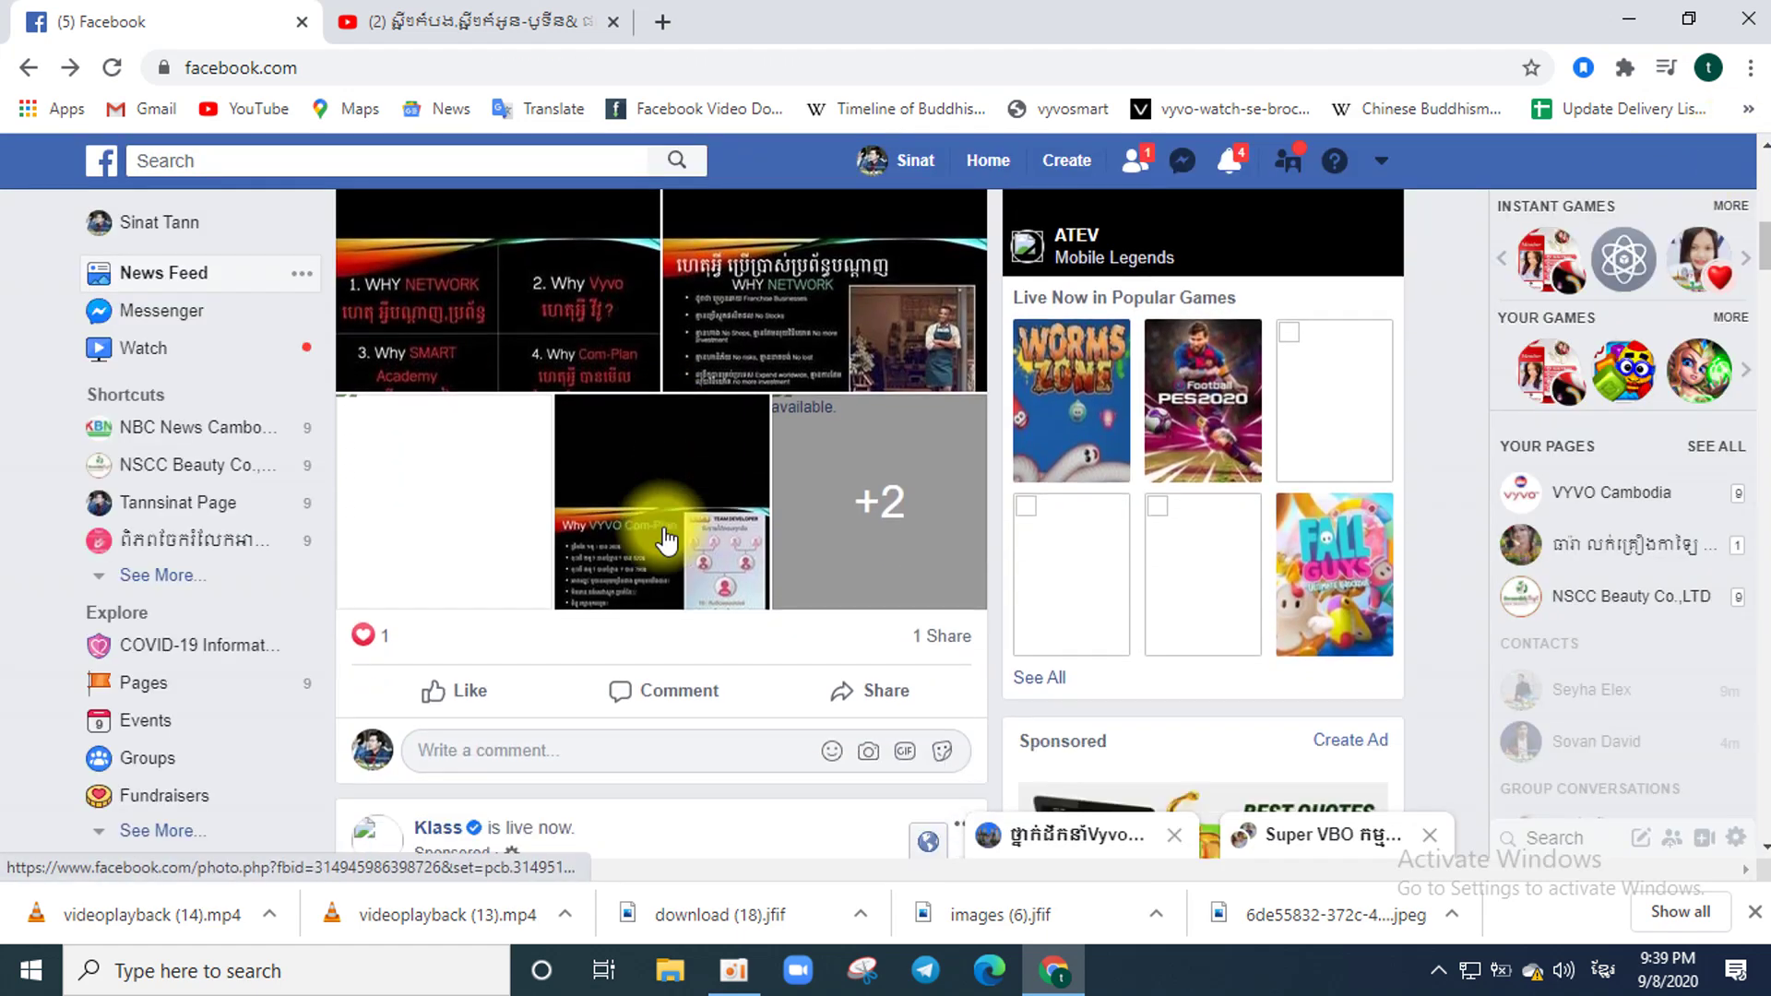
scroll(673, 527, "down", 6)
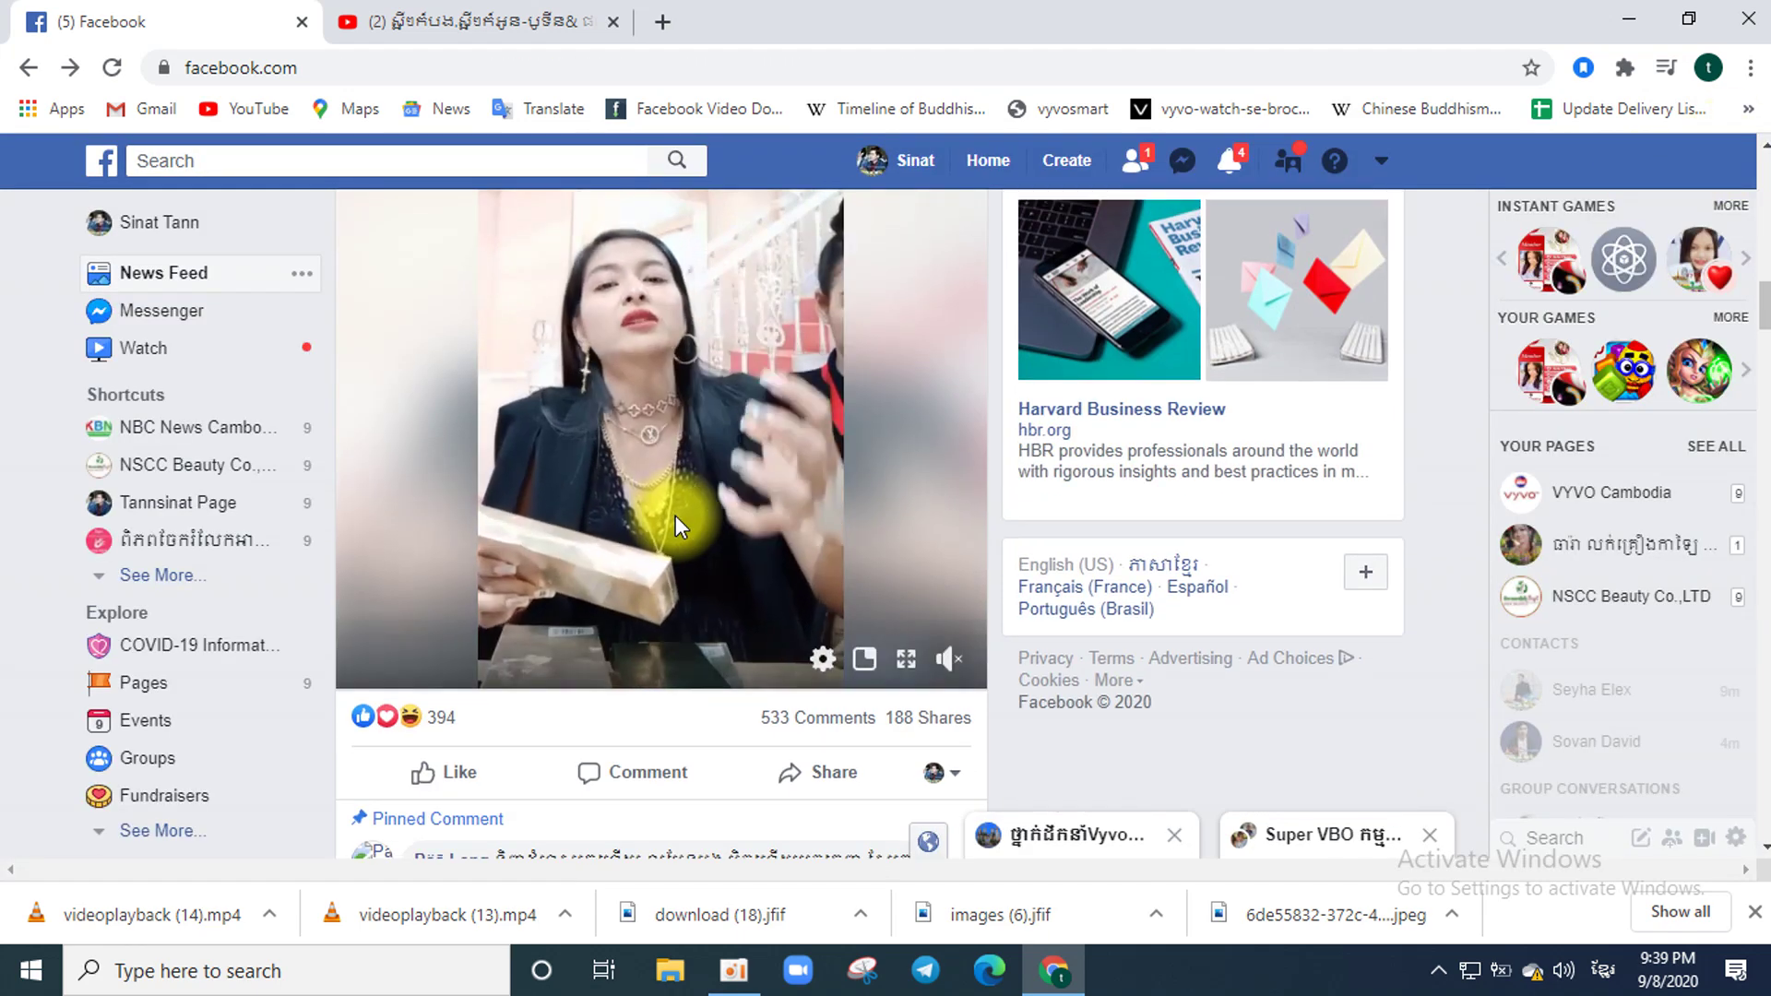